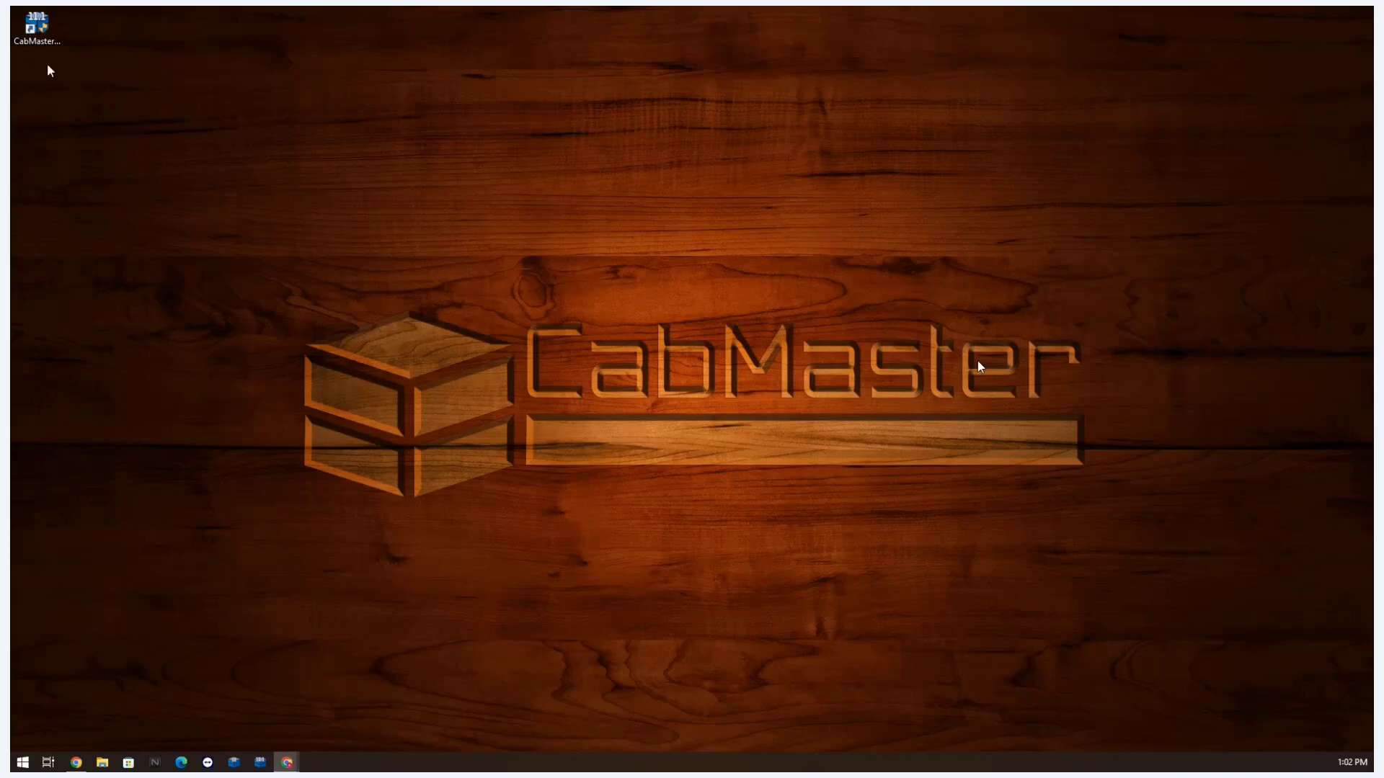
- Start CabMaster Designer in a maximized window and choose the Poly Shape part from the CM-Cabinets library's Misc parts
{"action": "double_click", "coordinate": [42, 36]}
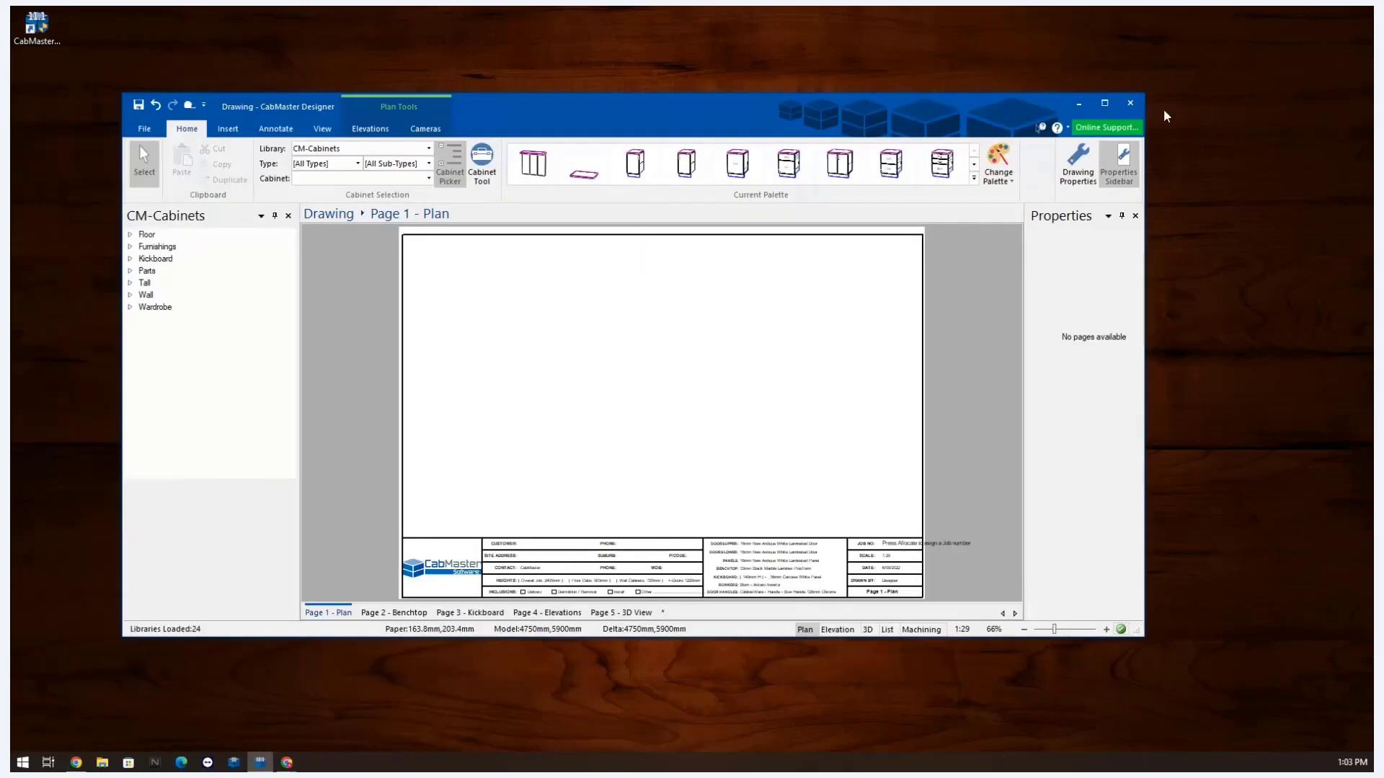
{"action": "left_click", "coordinate": [1107, 104]}
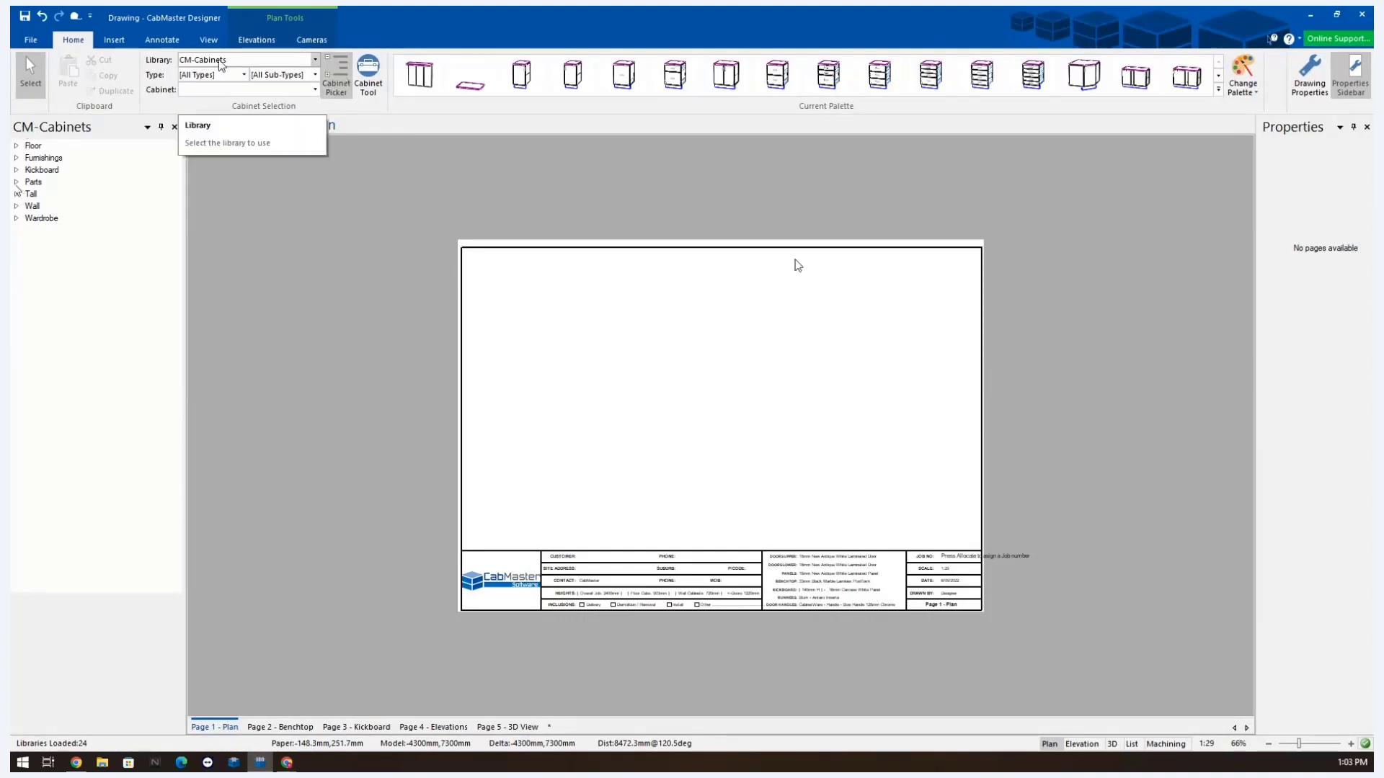
{"action": "left_click", "coordinate": [17, 182]}
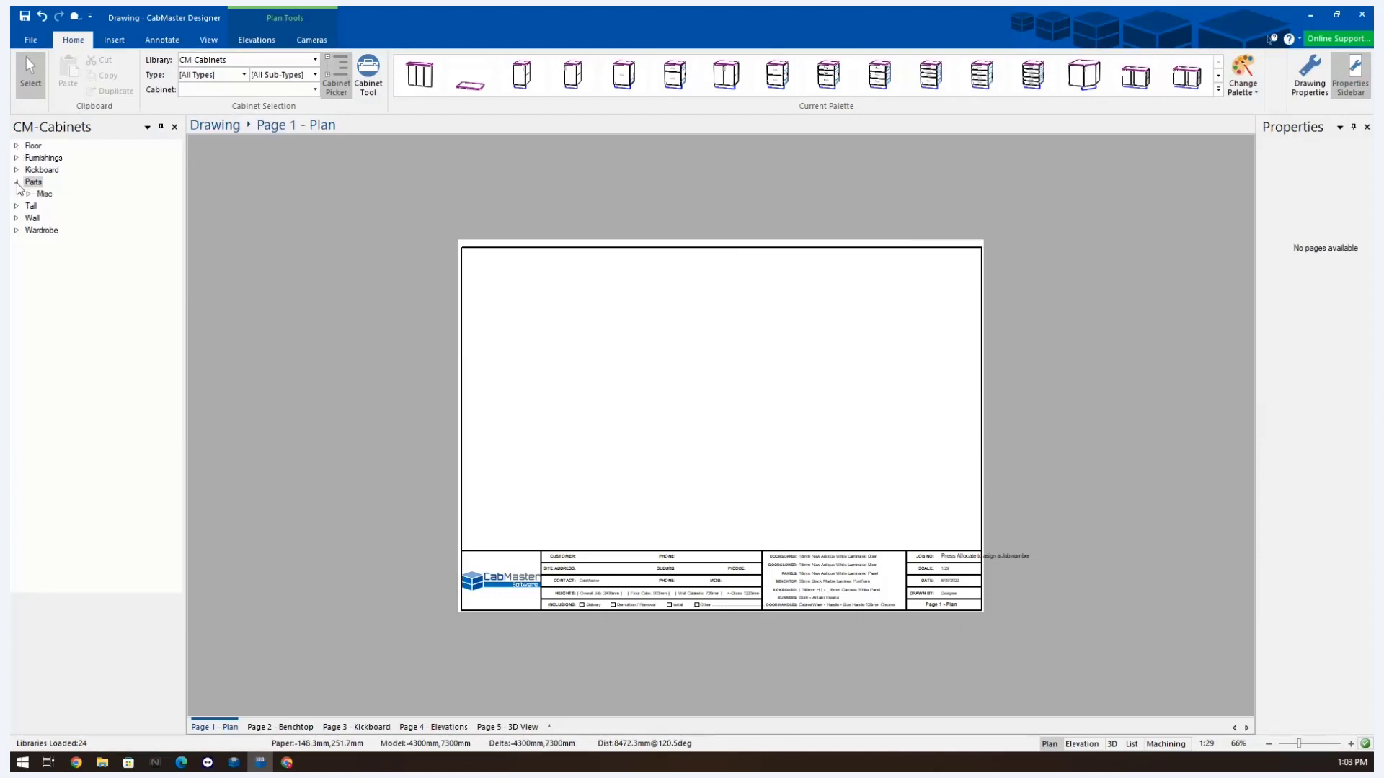
{"action": "left_click", "coordinate": [28, 194]}
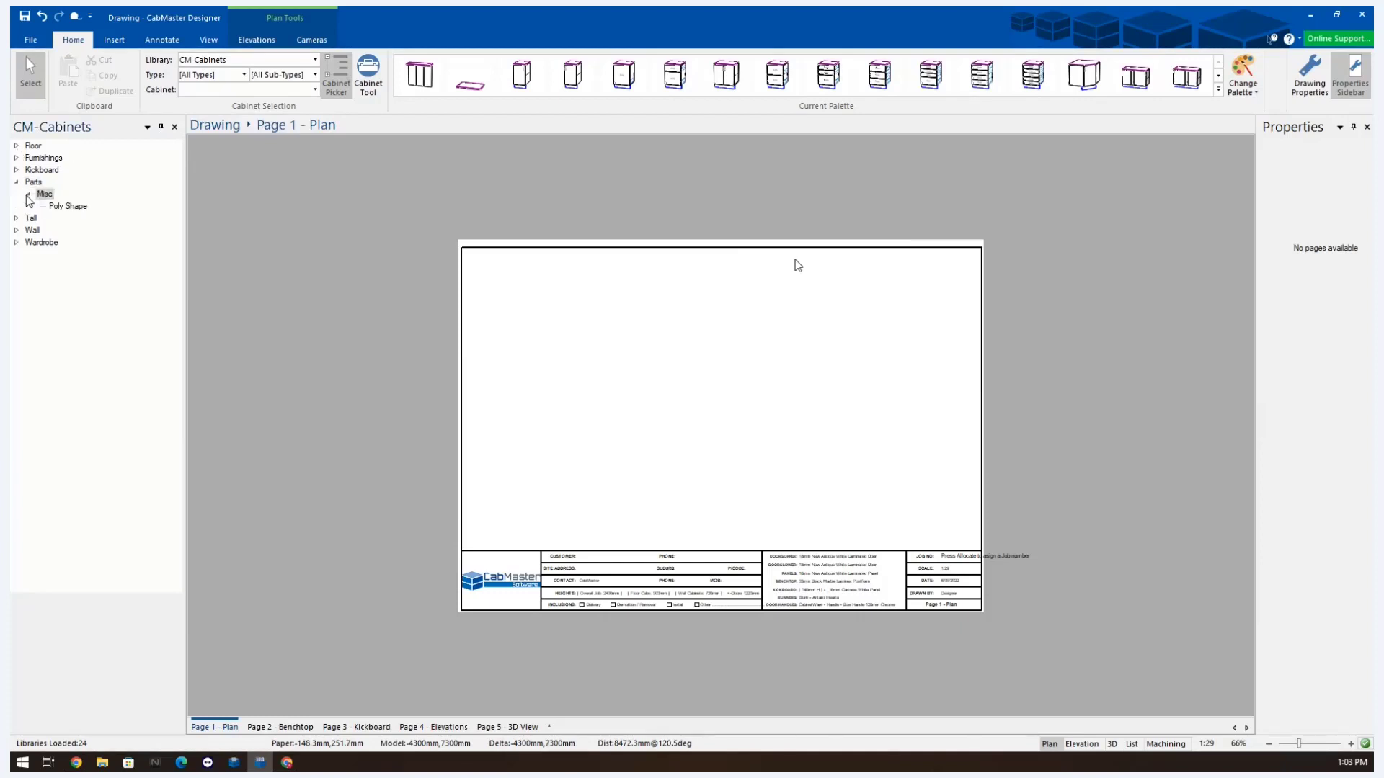
{"action": "left_click", "coordinate": [68, 206]}
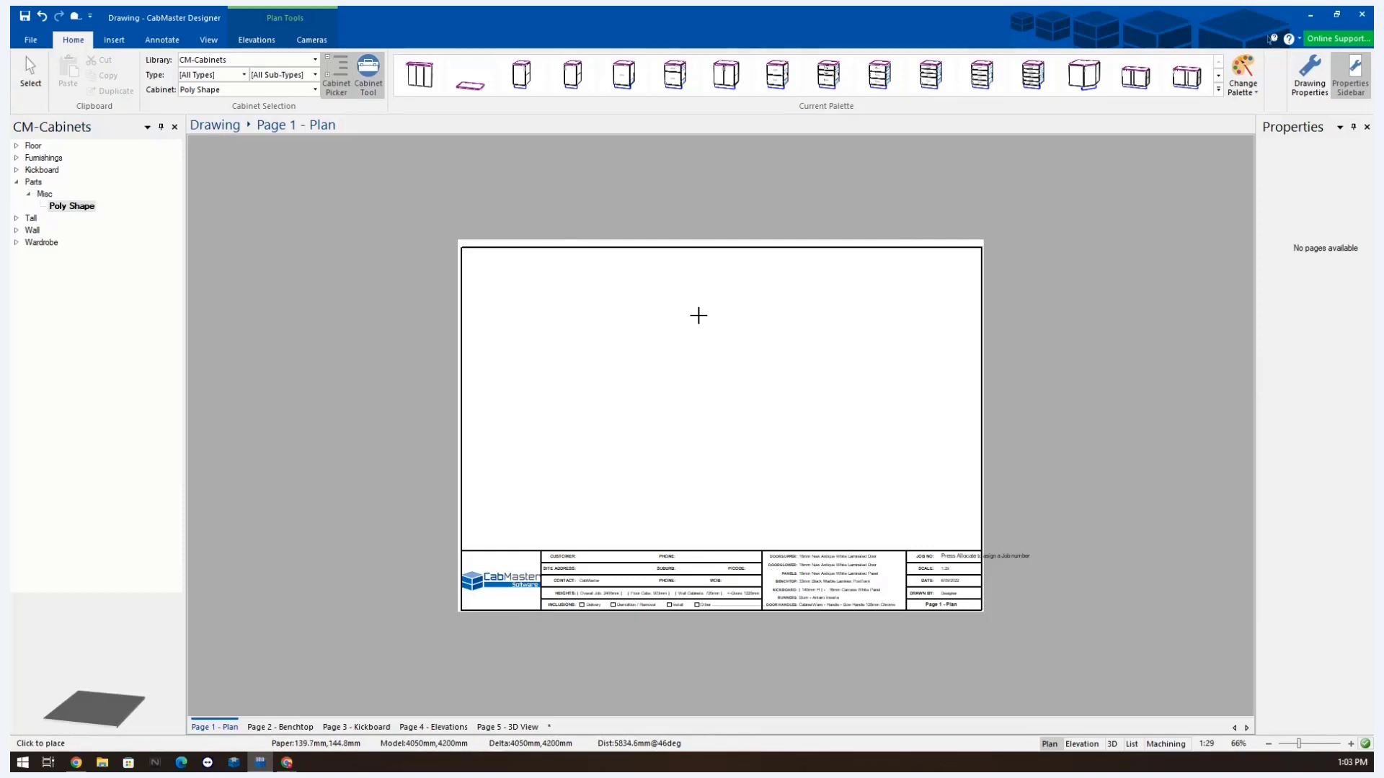
- Examine which individual parts the CM-Parts library offers
{"action": "left_click", "coordinate": [314, 61]}
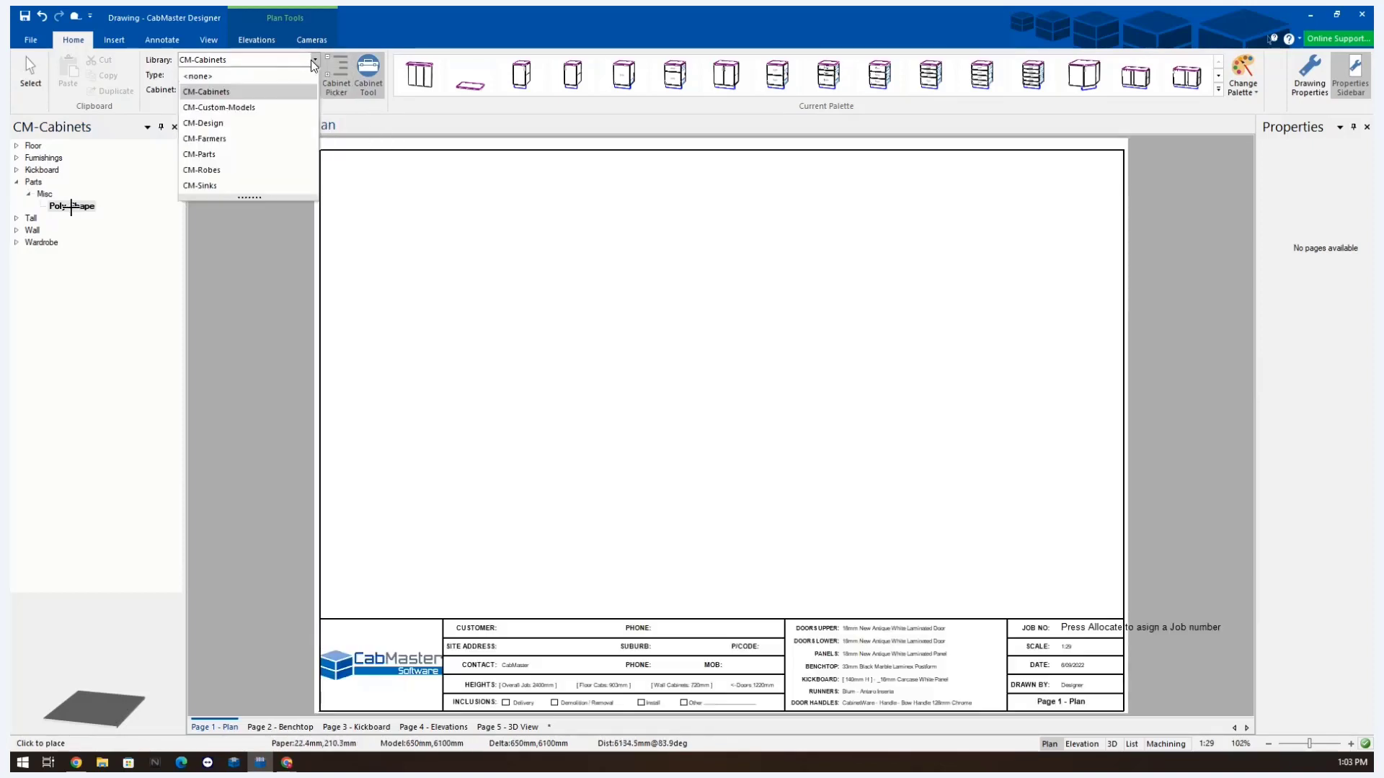
{"action": "left_click", "coordinate": [206, 154]}
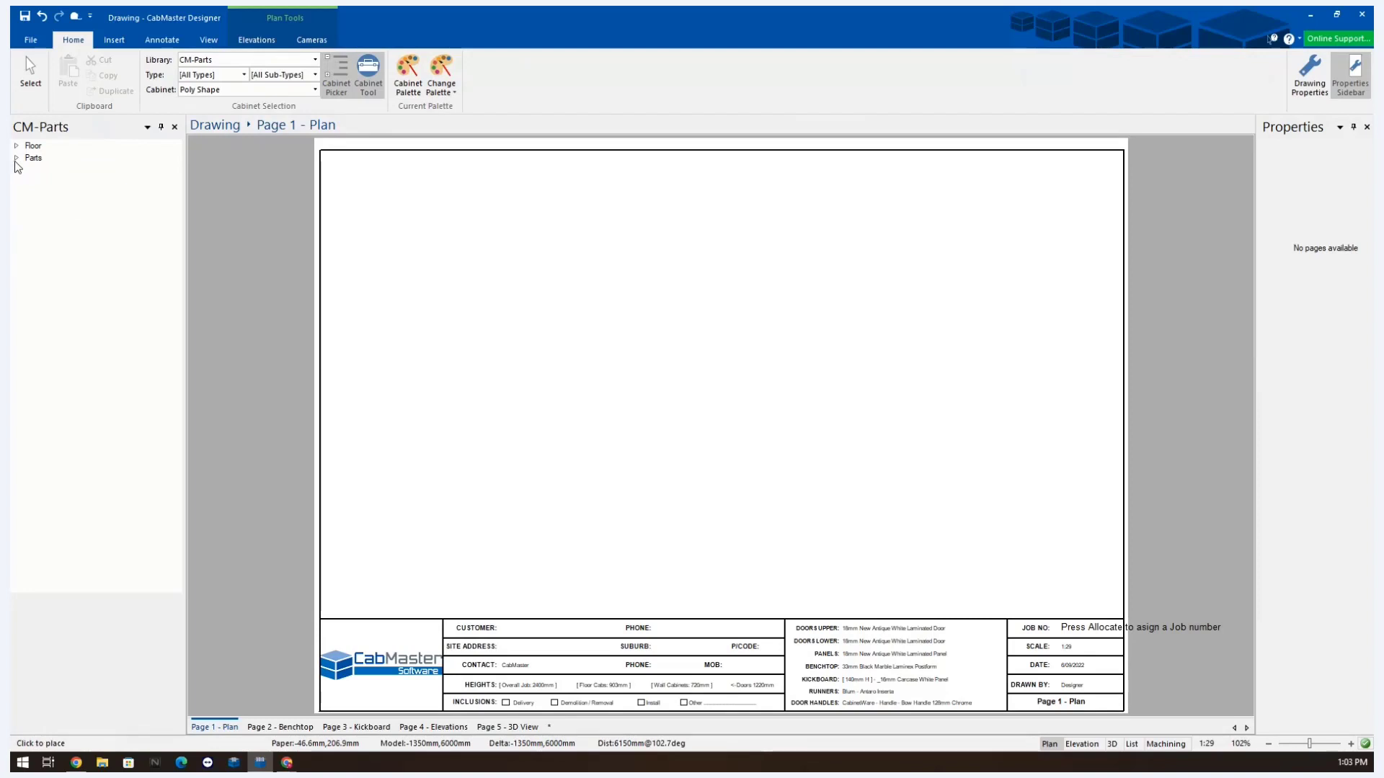
{"action": "left_click", "coordinate": [16, 159]}
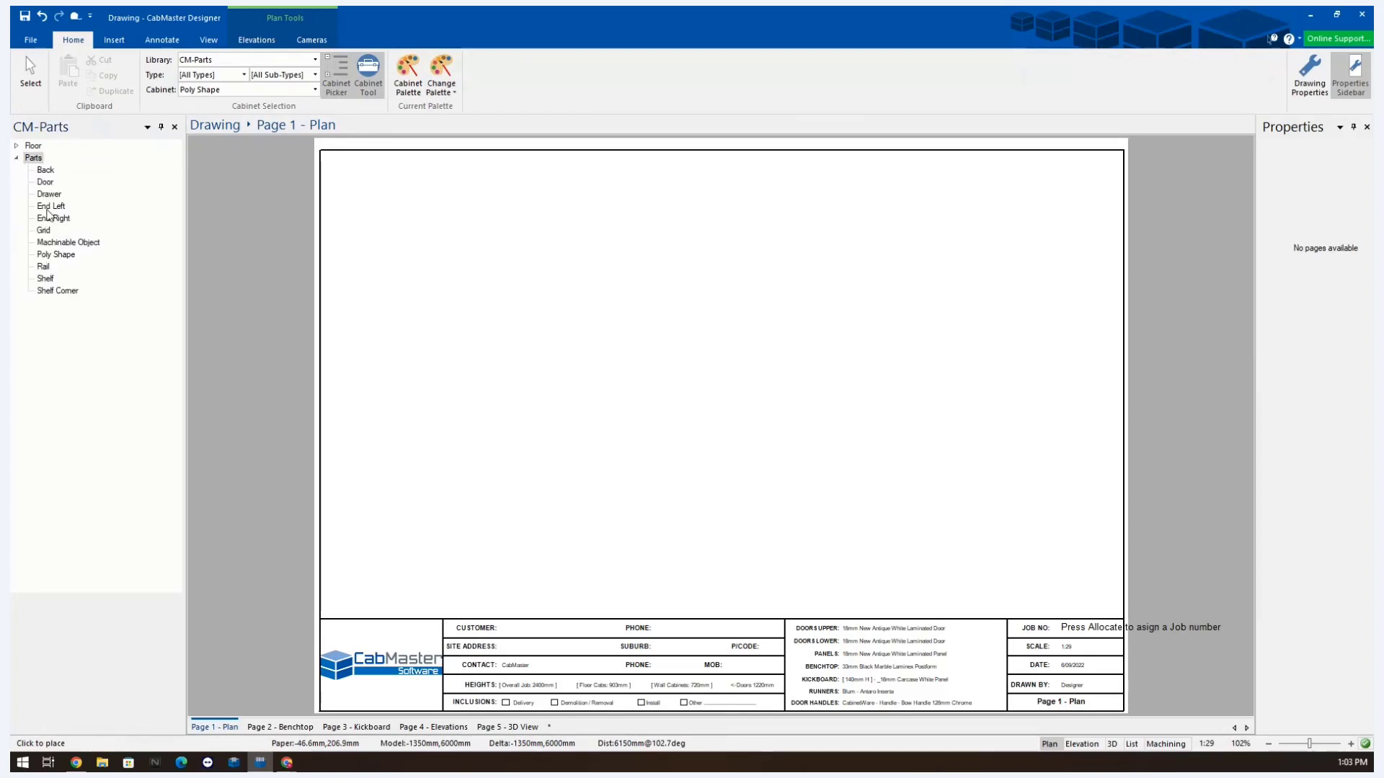
- Place a Poly Shape from the CM-Cabinets Misc parts on the plan at about X 2500 mm, Y 4500 mm
{"action": "left_click", "coordinate": [285, 62]}
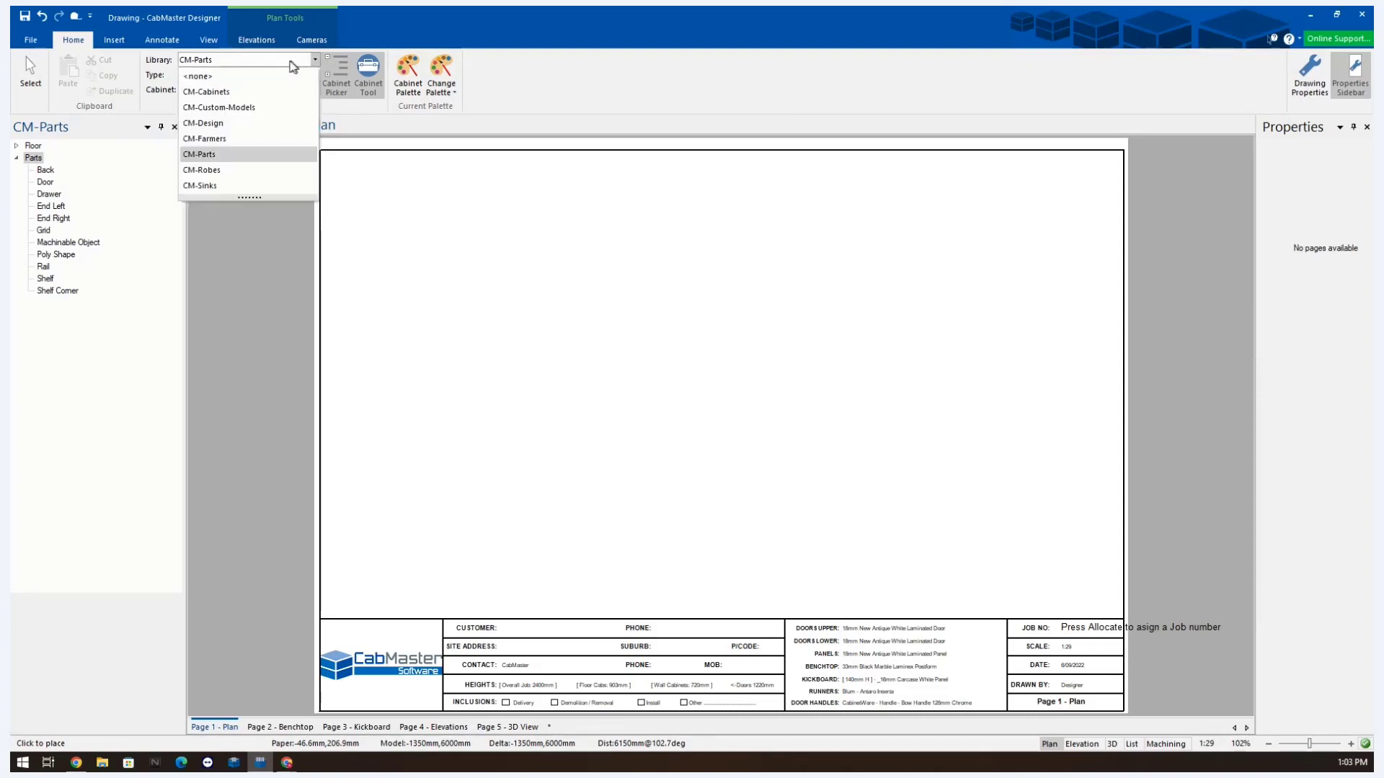
{"action": "left_click", "coordinate": [202, 90]}
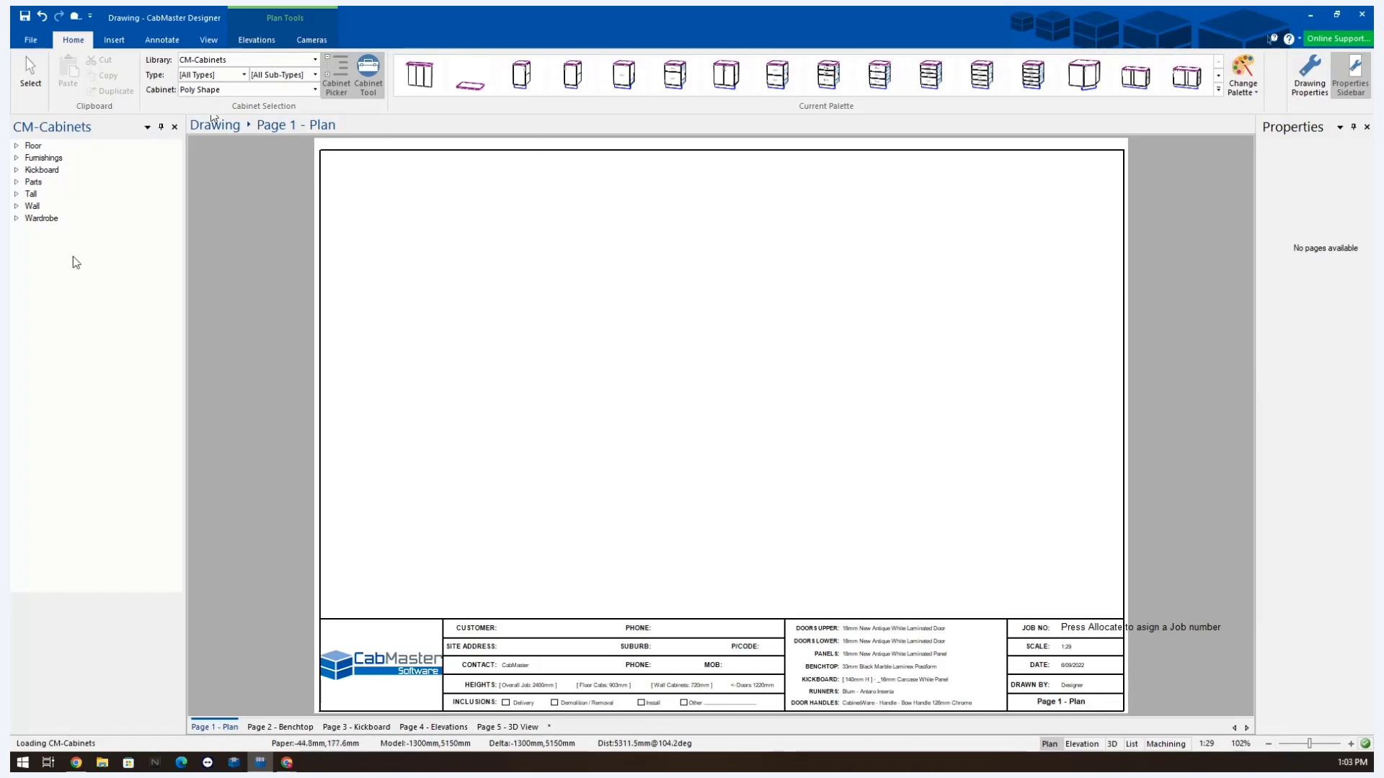
{"action": "left_click", "coordinate": [16, 182]}
{"action": "double_click", "coordinate": [42, 194]}
{"action": "left_click", "coordinate": [70, 207]}
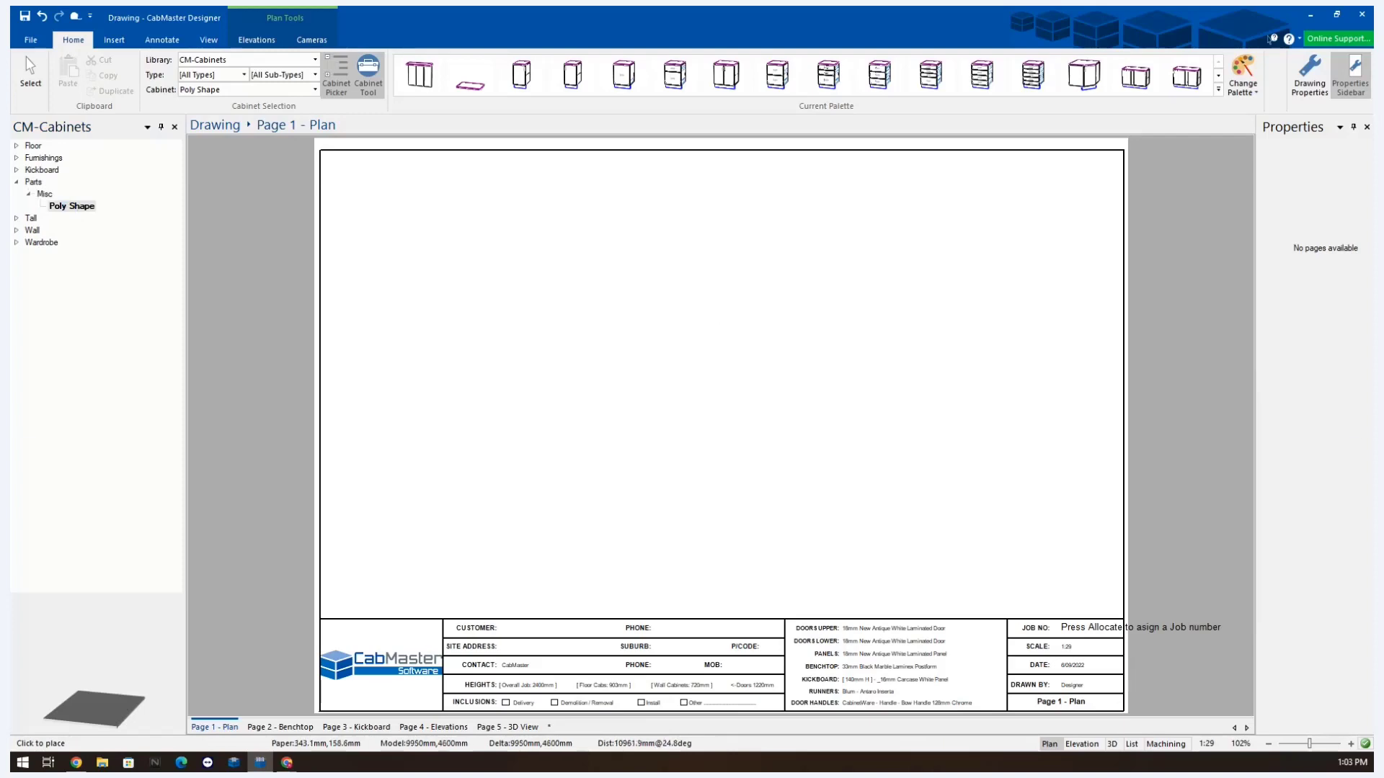
{"action": "left_click", "coordinate": [319, 316]}
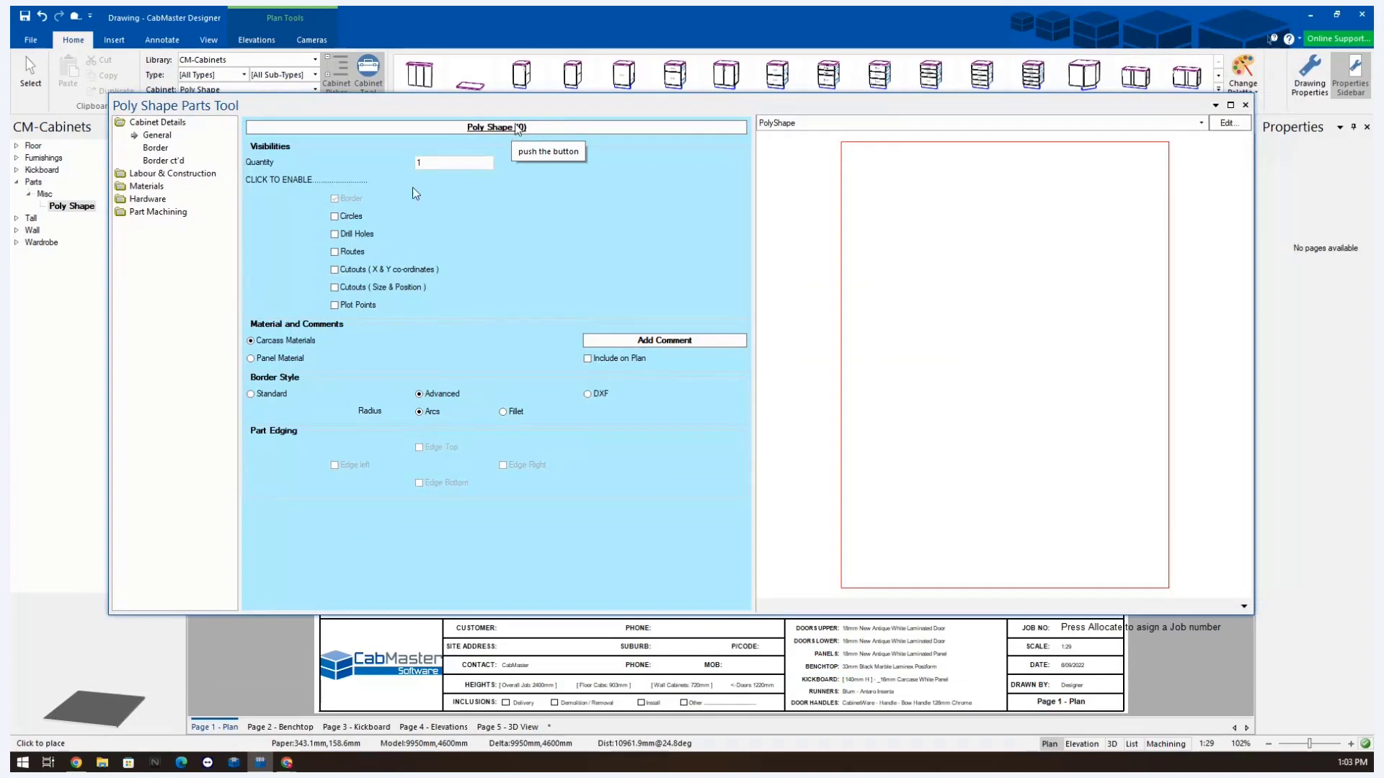
{"action": "left_click", "coordinate": [1246, 105]}
{"action": "left_click", "coordinate": [547, 288]}
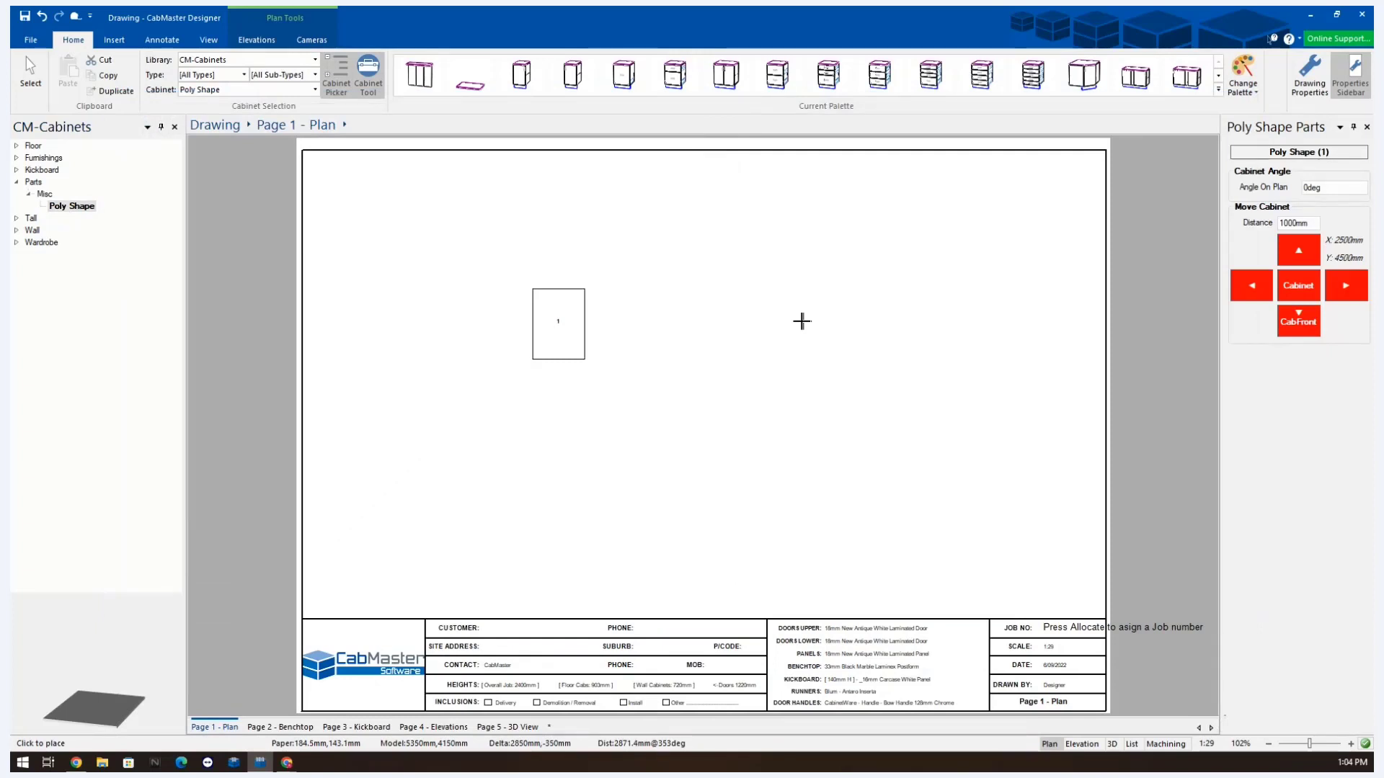
{"action": "left_click", "coordinate": [35, 78]}
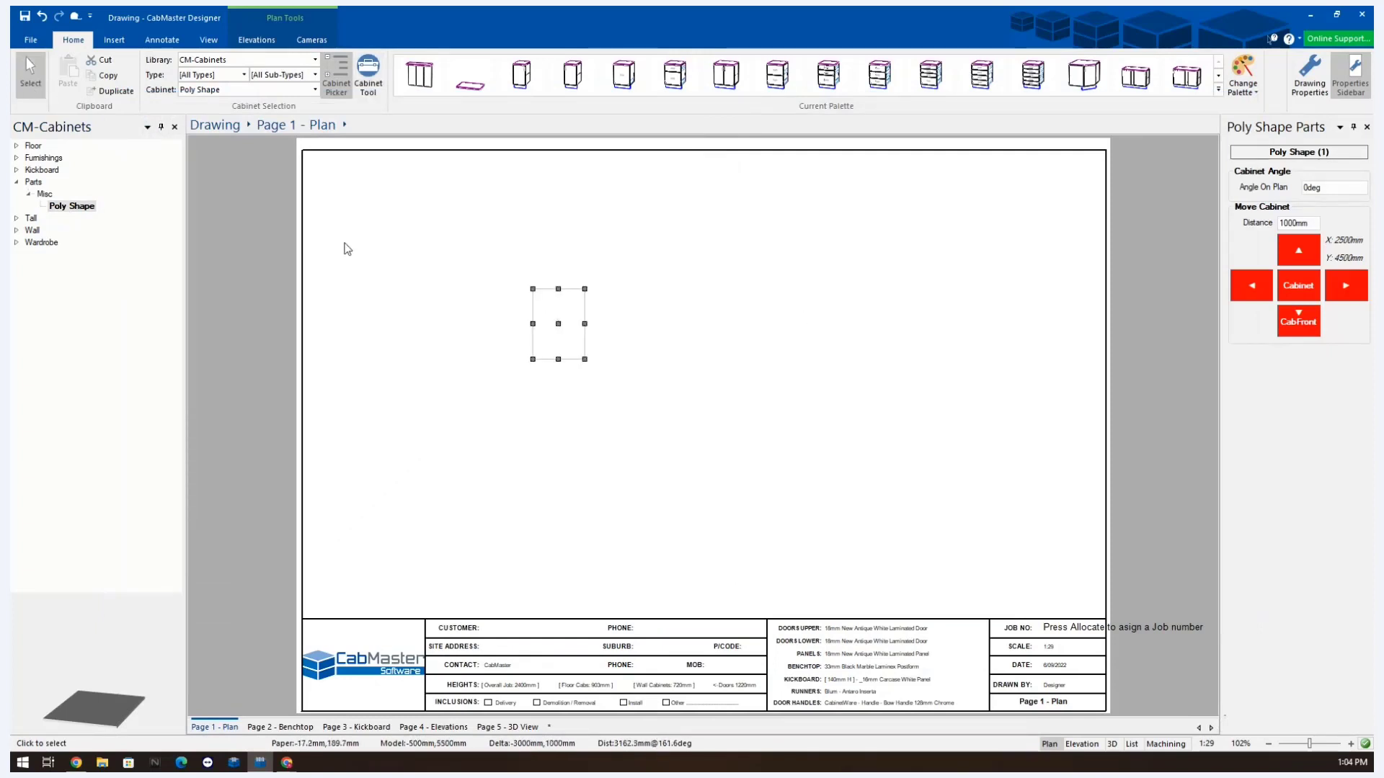
- Open the placed poly shape's properties and review its labour options, including the cabinet labour rate
{"action": "double_click", "coordinate": [560, 324]}
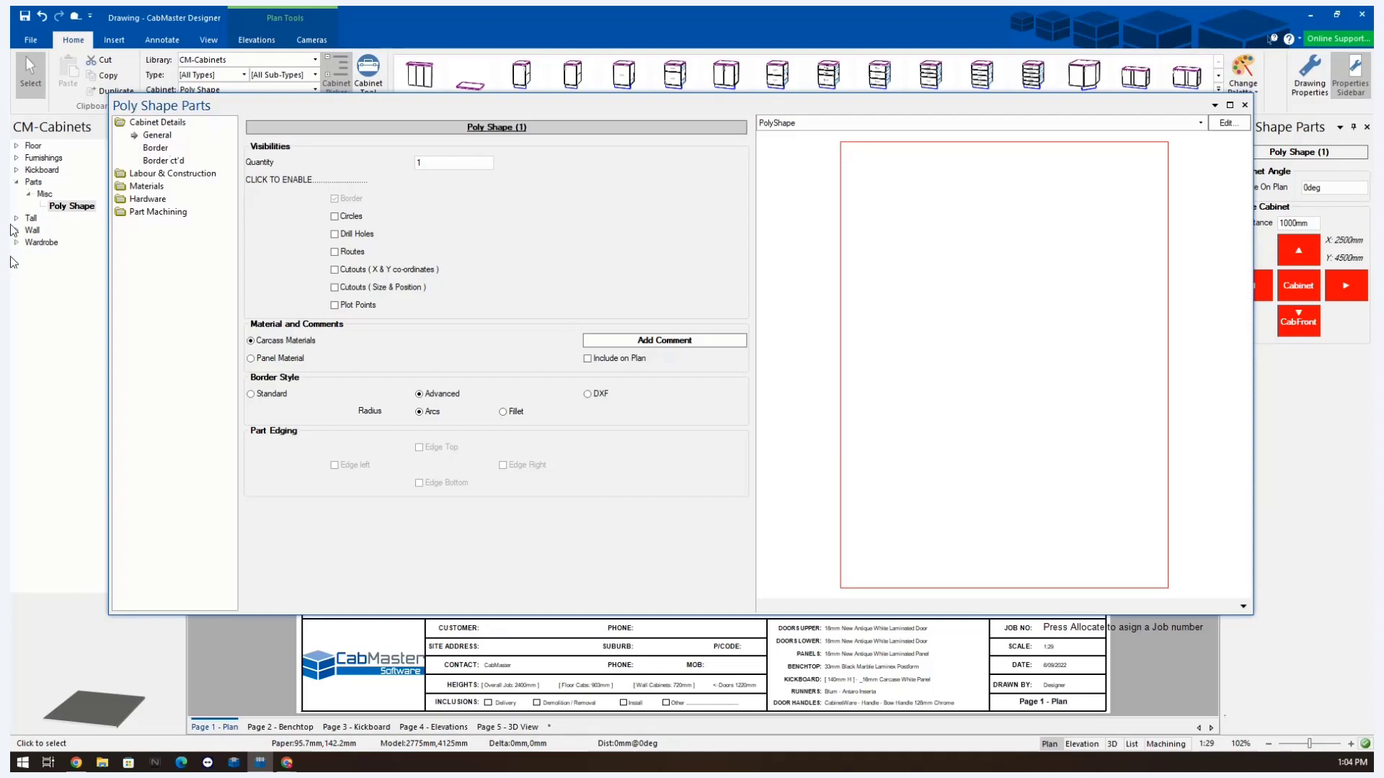
{"action": "left_click", "coordinate": [160, 176]}
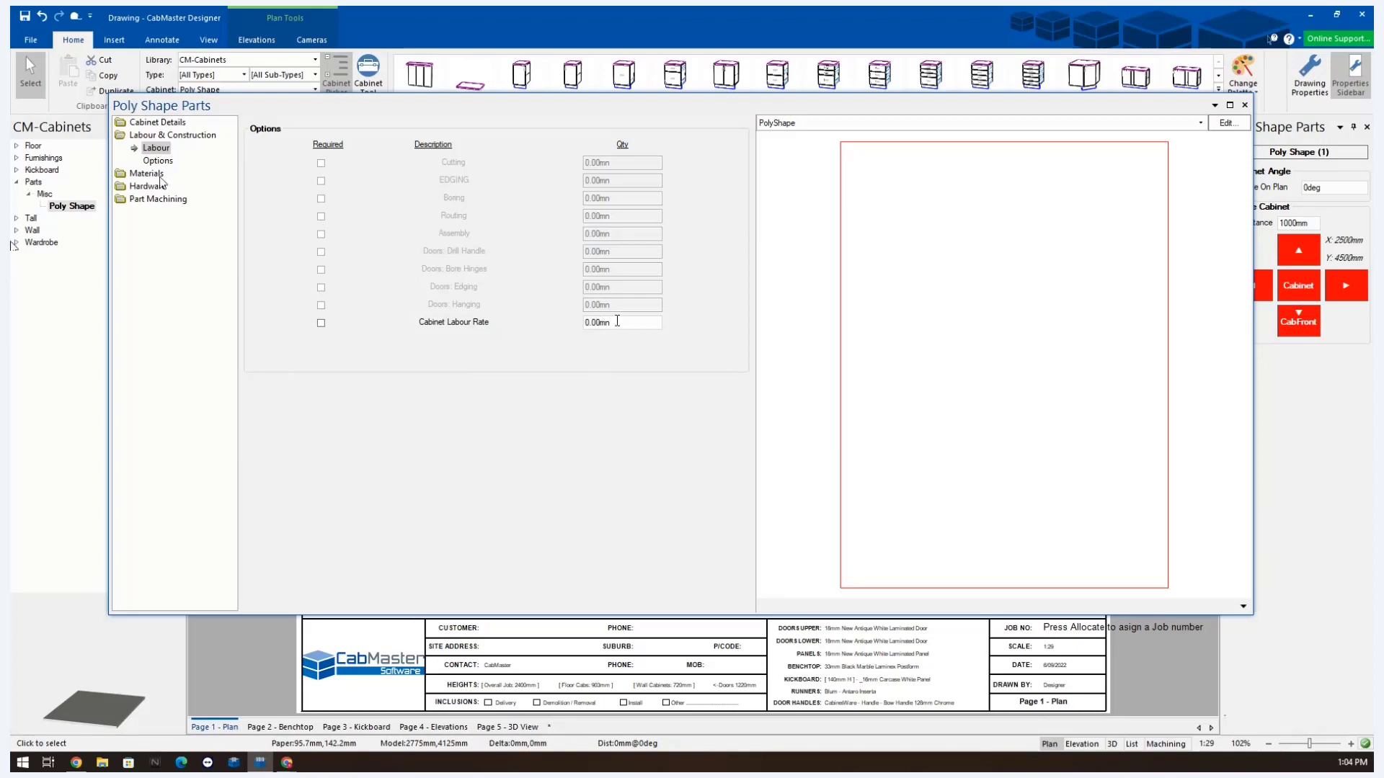
{"action": "left_click_drag", "start_coordinate": [618, 322], "coordinate": [578, 325]}
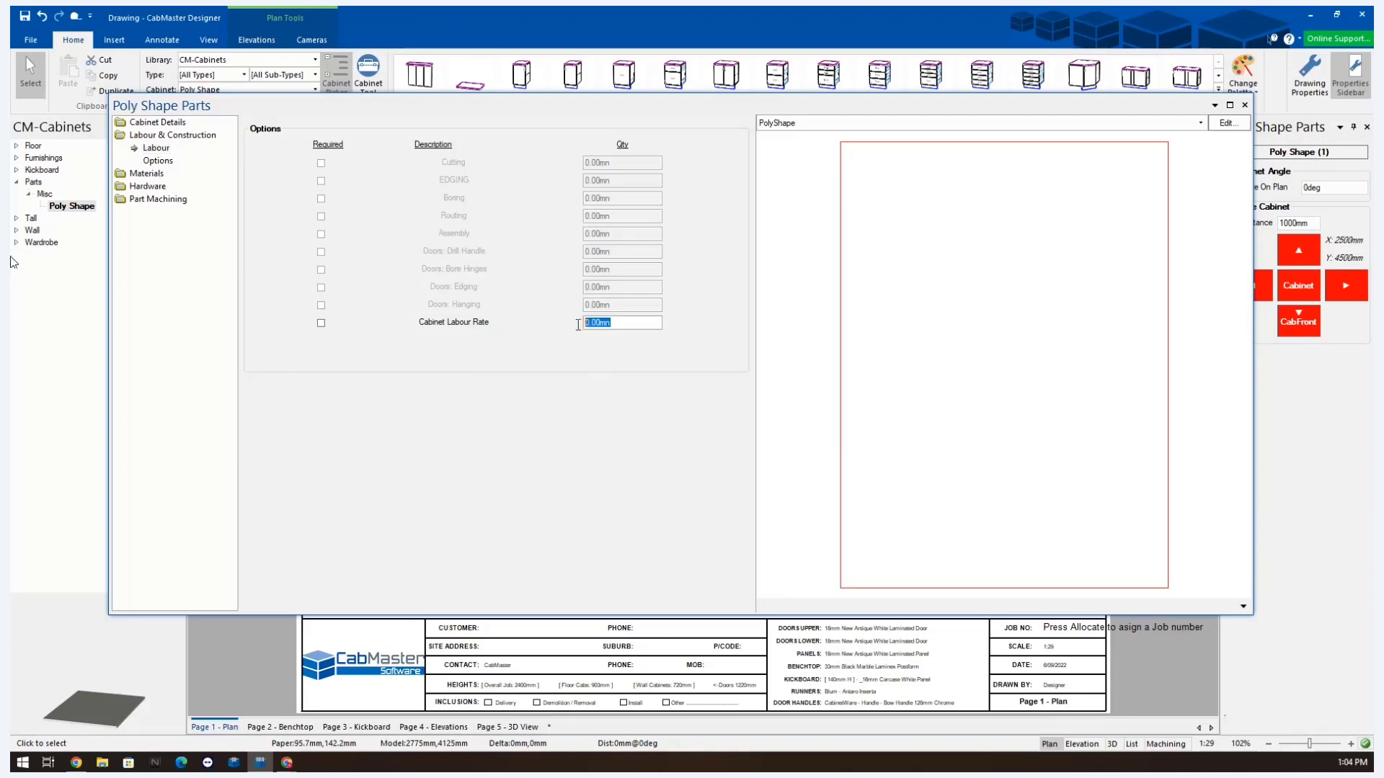
- Keep the poly shape's orientation Flat and set its height off floor to 500 mm
{"action": "left_click", "coordinate": [157, 161]}
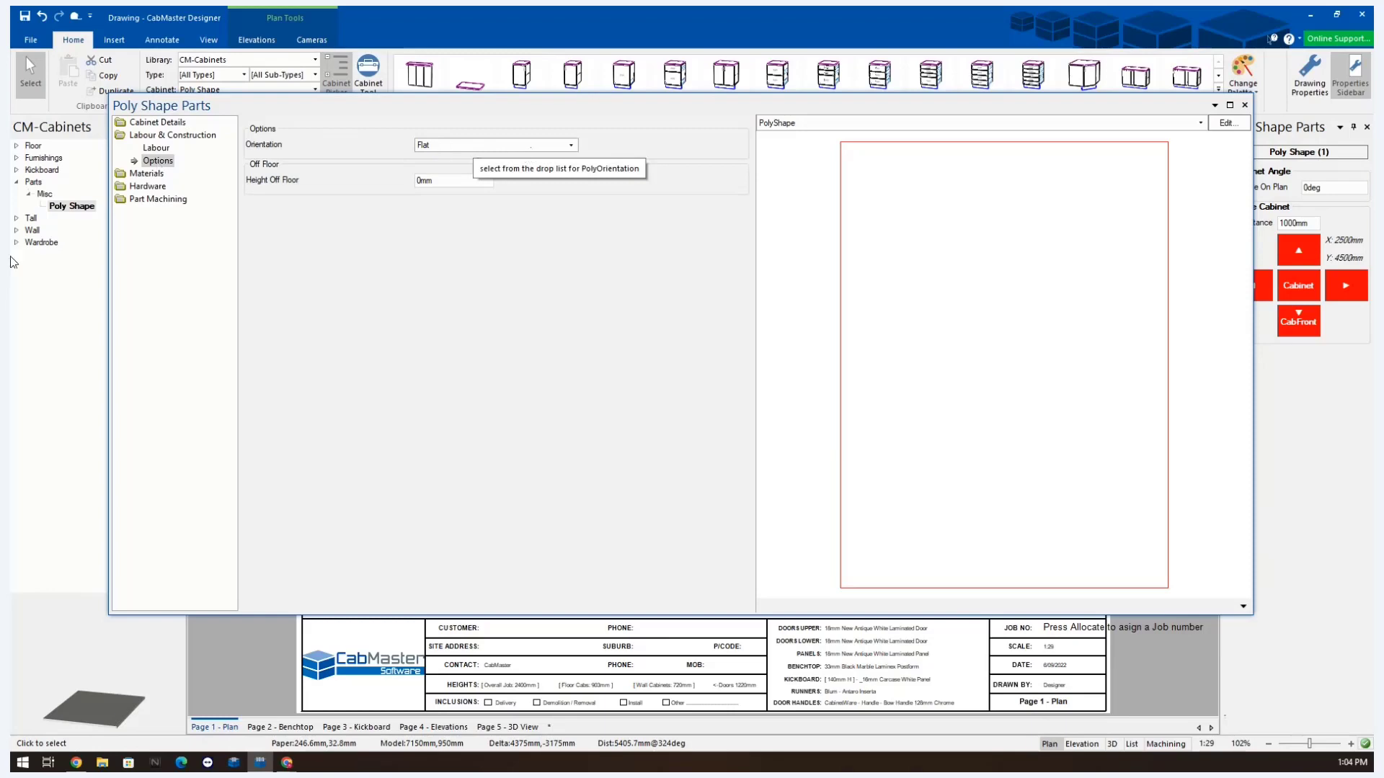
{"action": "left_click", "coordinate": [509, 145]}
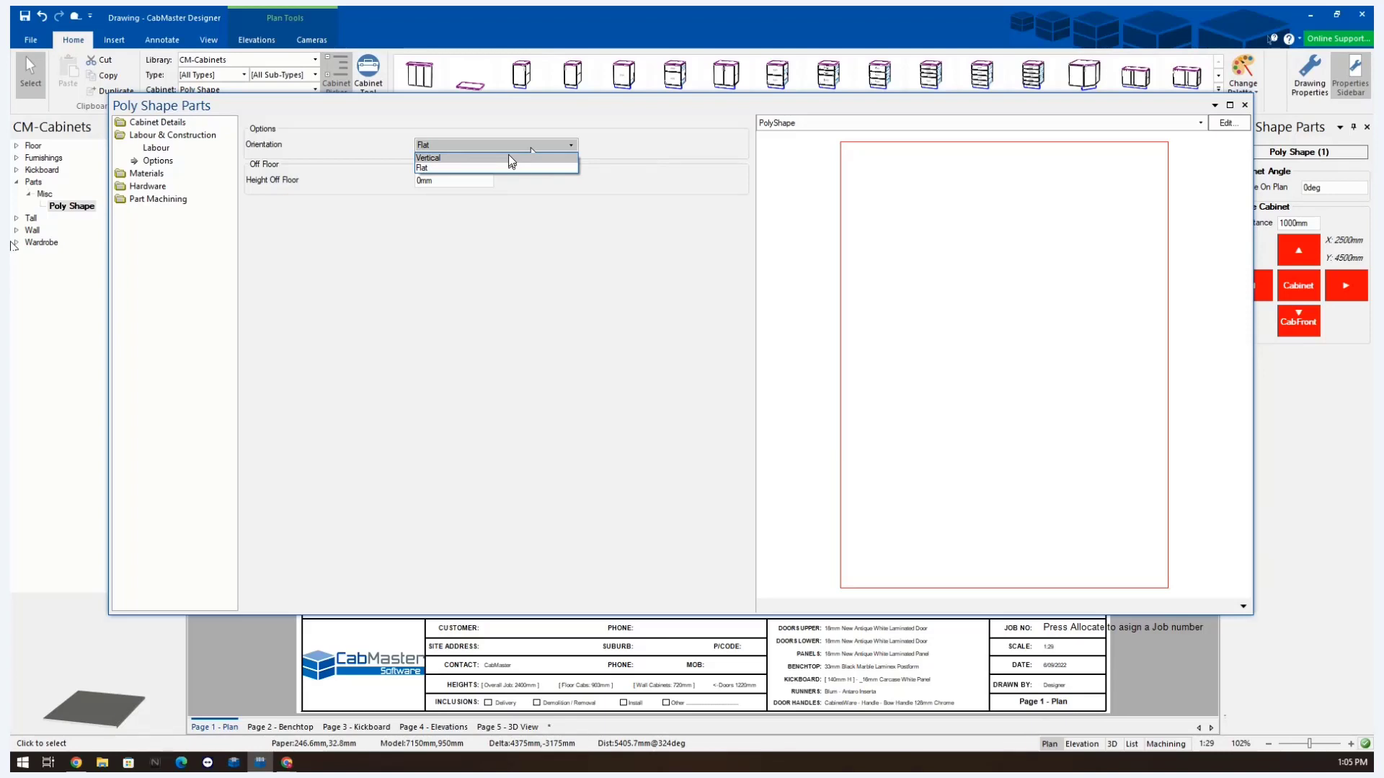
{"action": "left_click", "coordinate": [510, 177]}
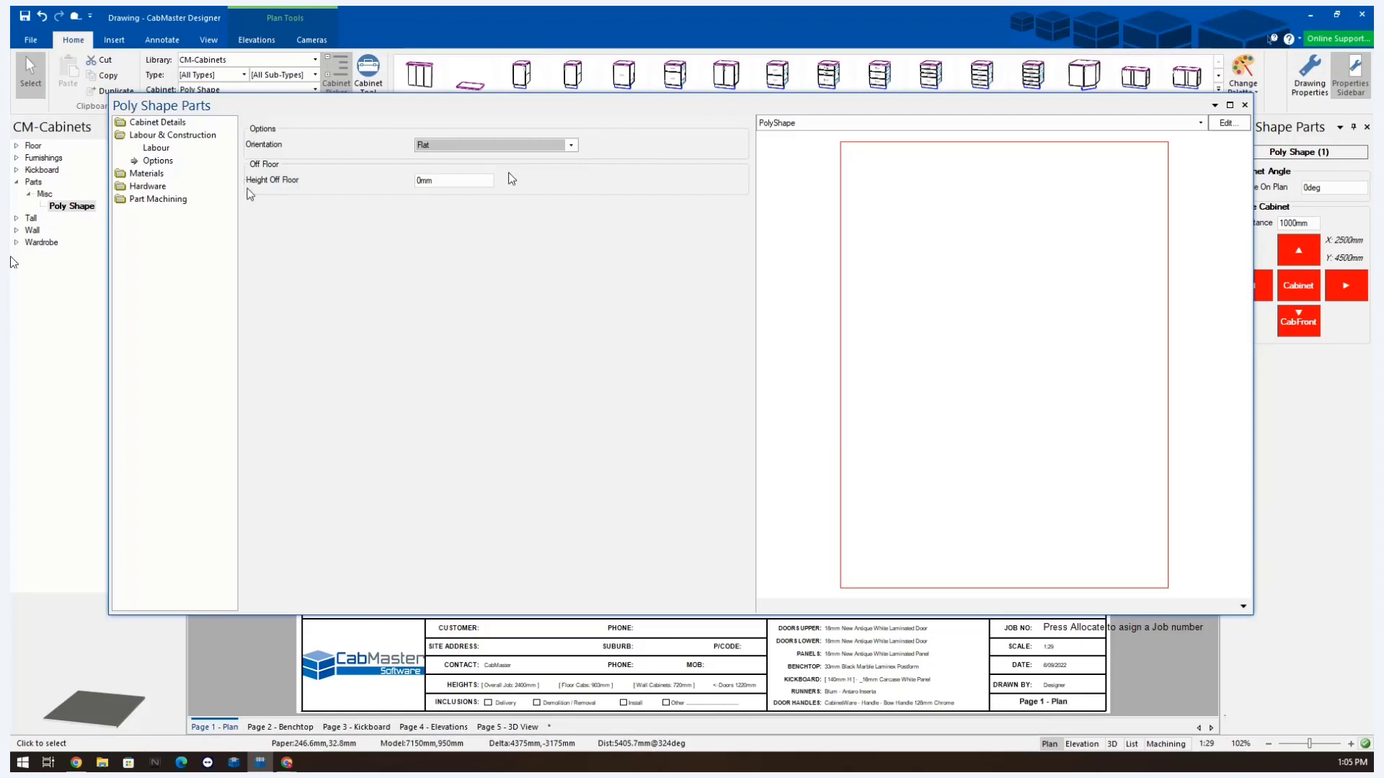
{"action": "key", "text": "Tab"}
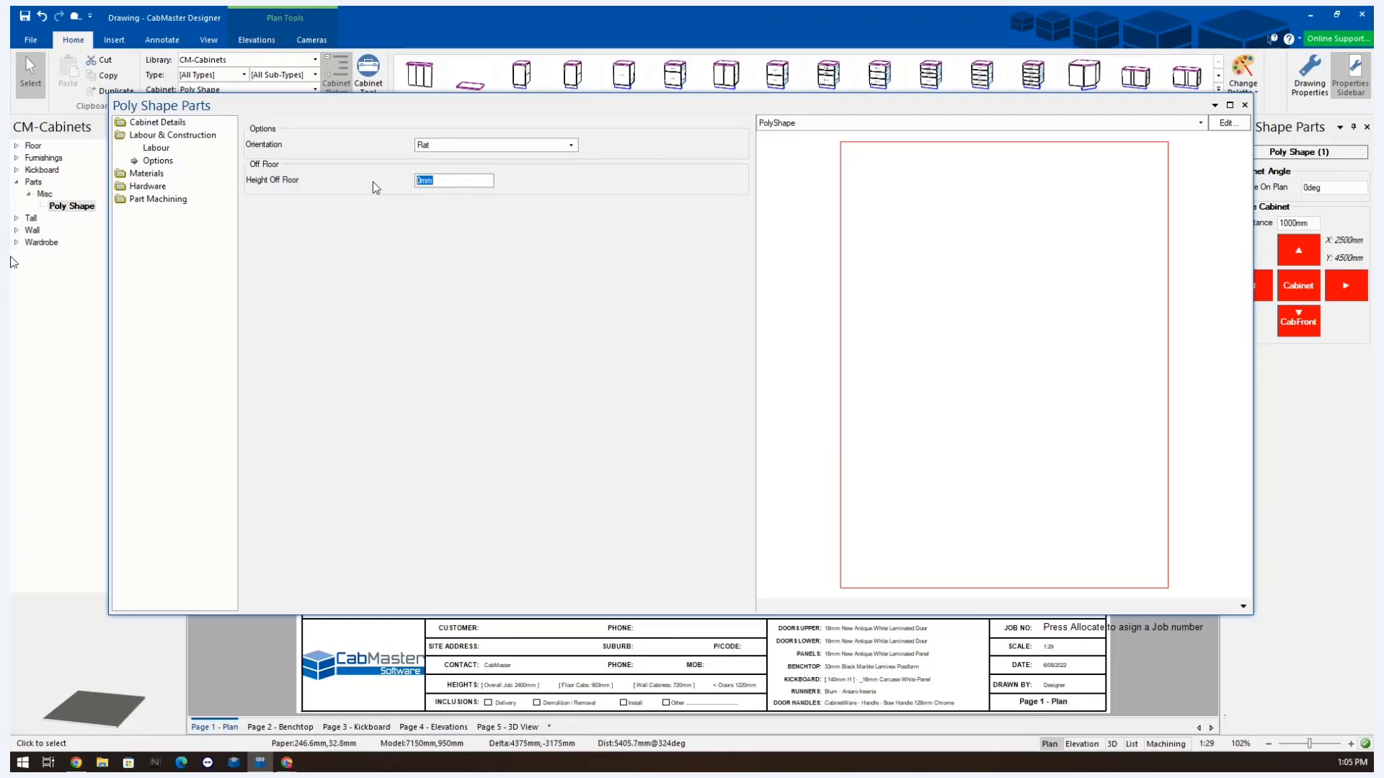
{"action": "type", "text": "500"}
{"action": "key", "text": "Tab"}
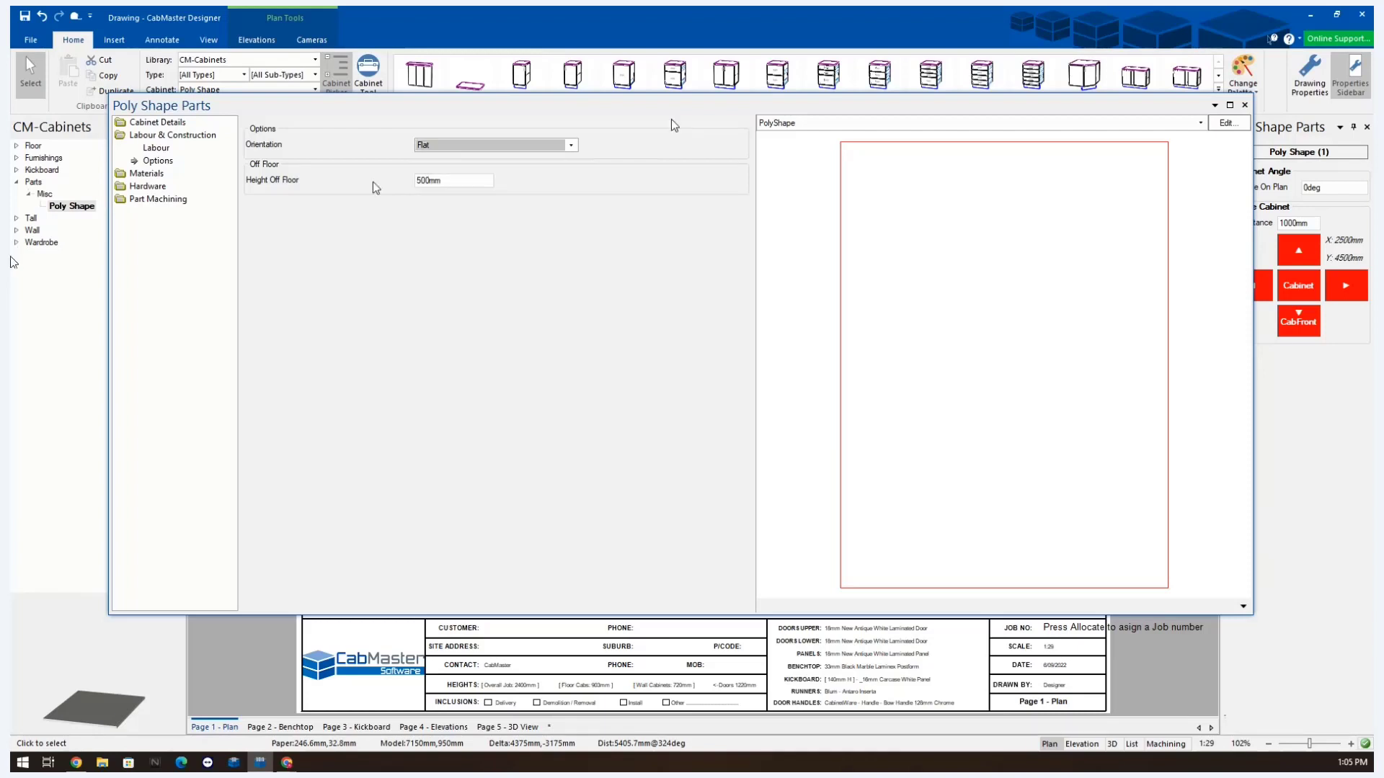
{"action": "left_click", "coordinate": [1245, 105]}
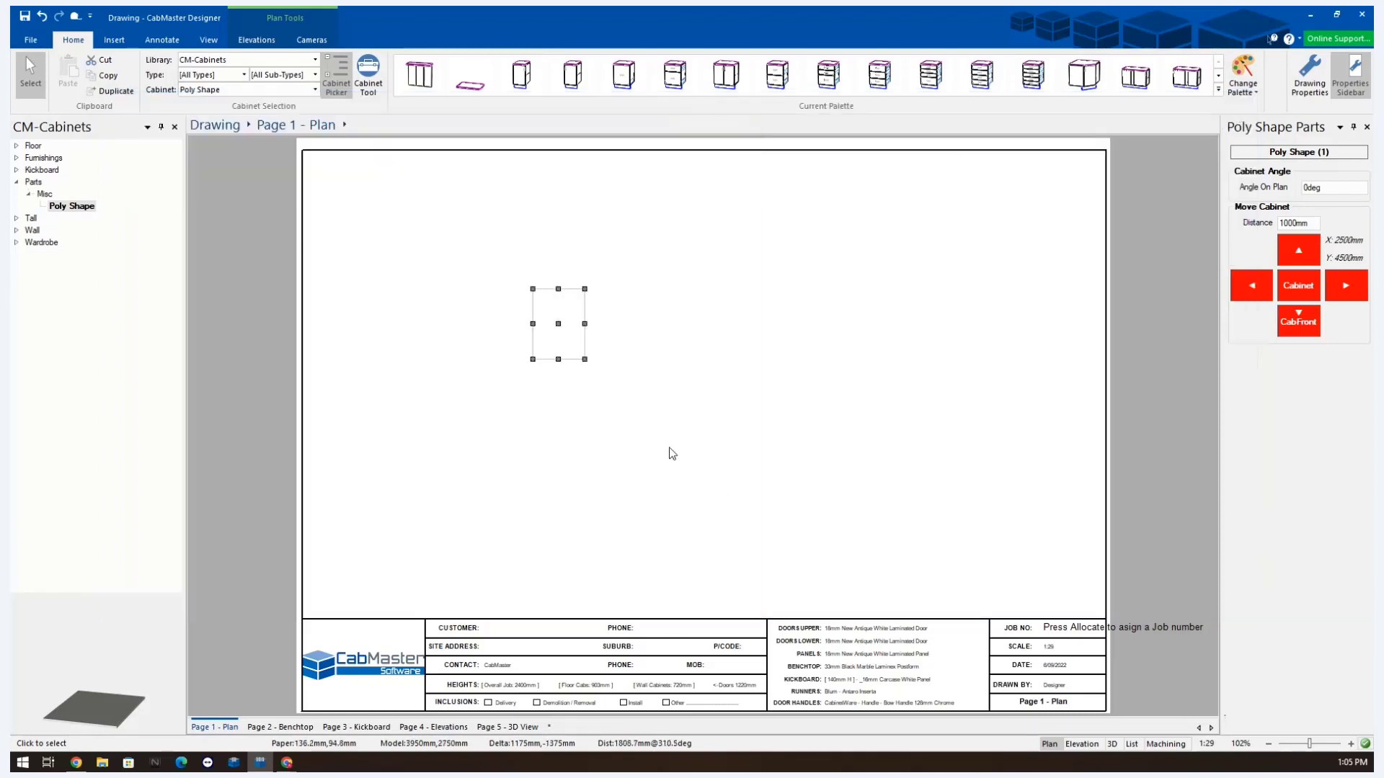
- Inspect the raised poly shape in the 3D view, orbiting around it, and return to the plan
{"action": "left_click", "coordinate": [1115, 745]}
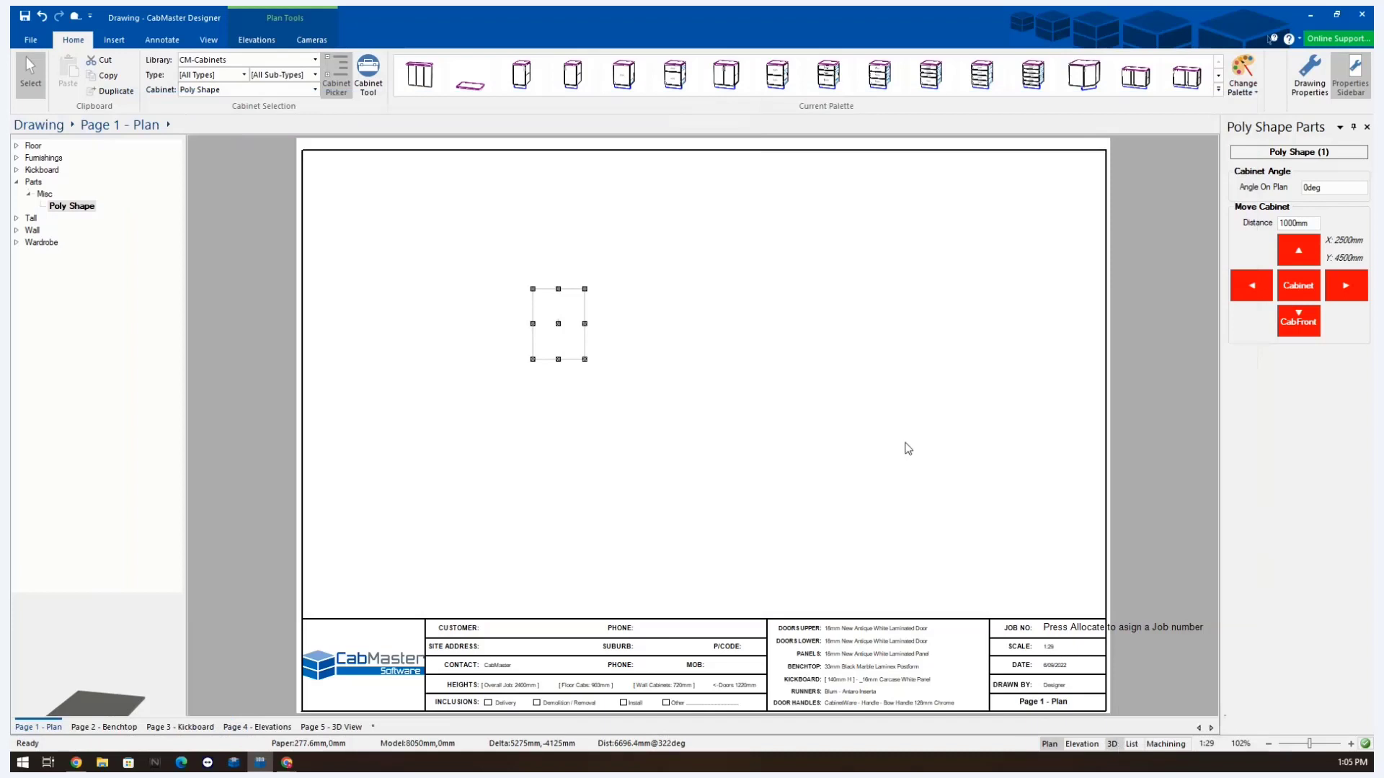
{"action": "left_click_drag", "start_coordinate": [635, 530], "coordinate": [604, 364]}
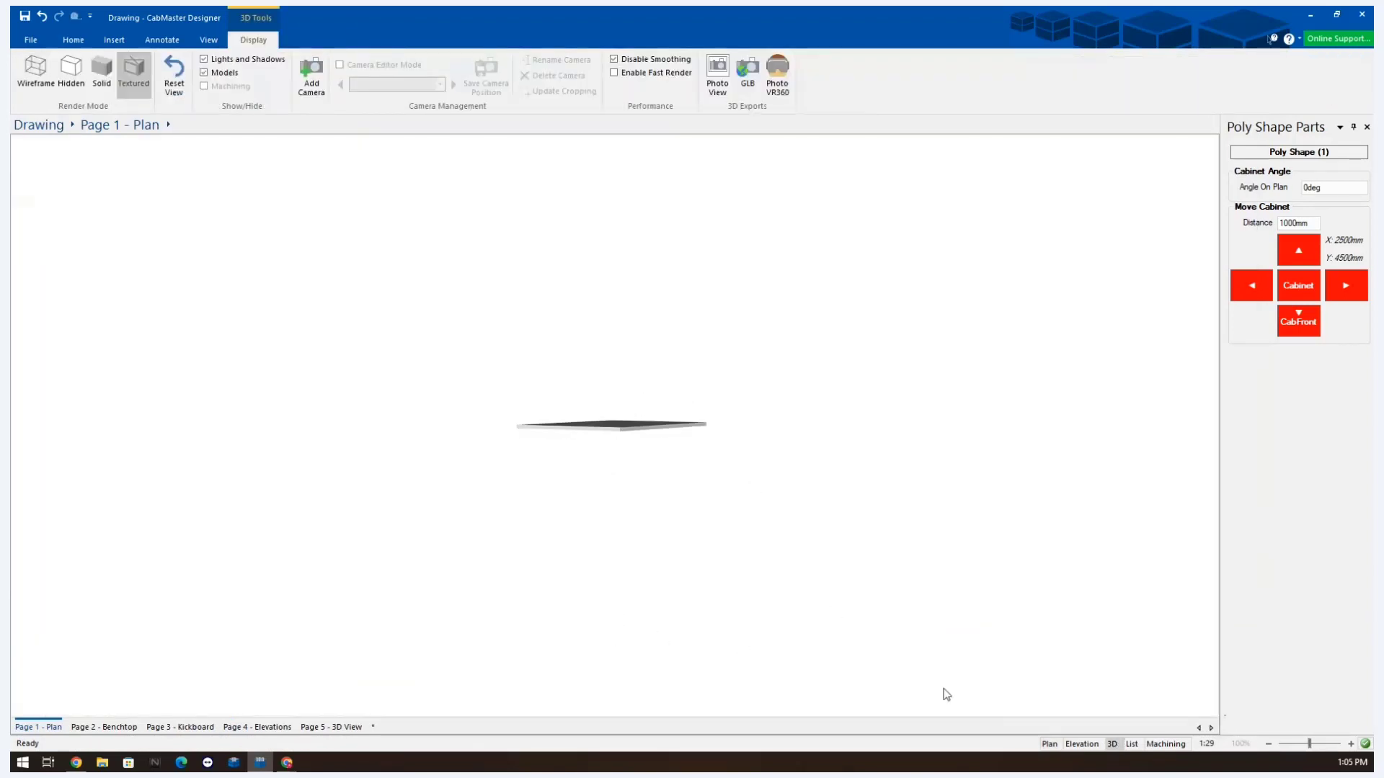
{"action": "left_click", "coordinate": [1050, 745]}
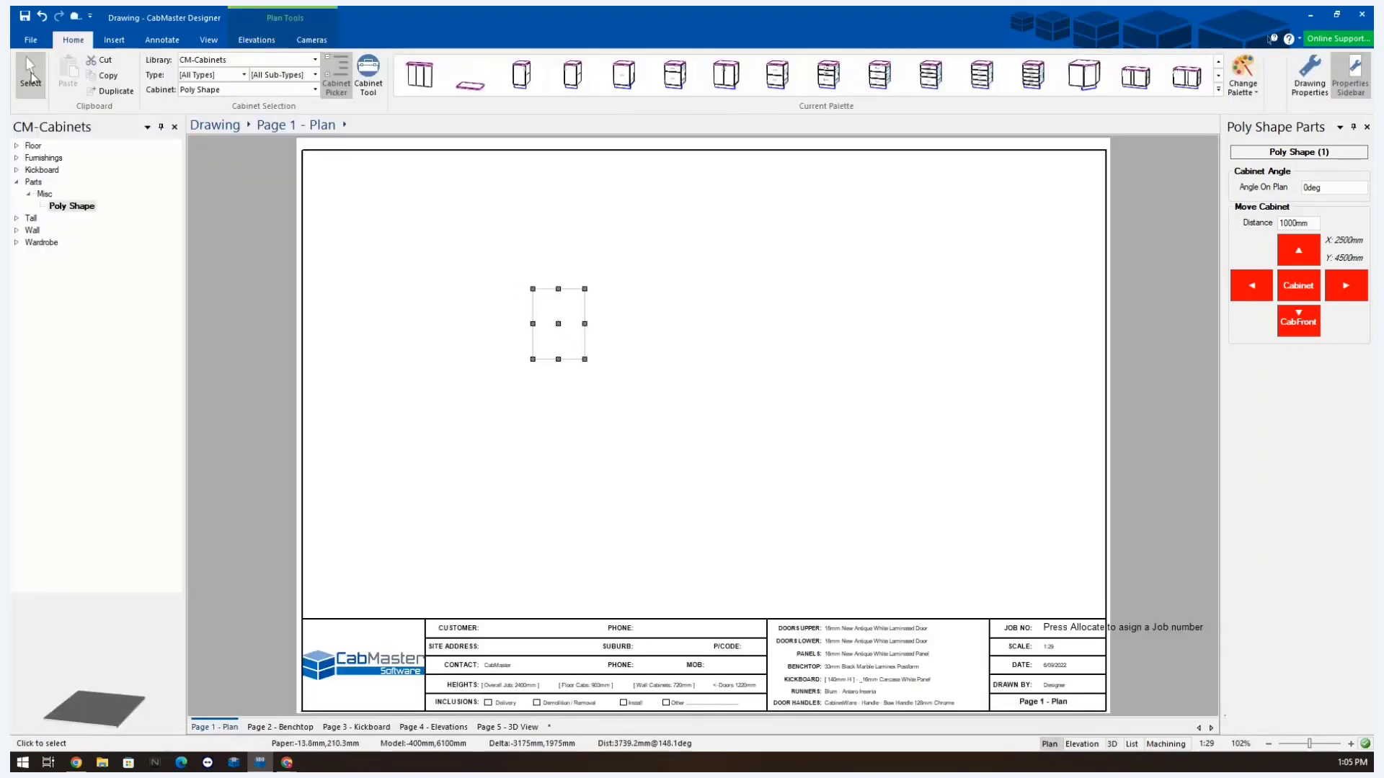
- Set the poly shape's panel material source to As Panel
{"action": "double_click", "coordinate": [556, 333]}
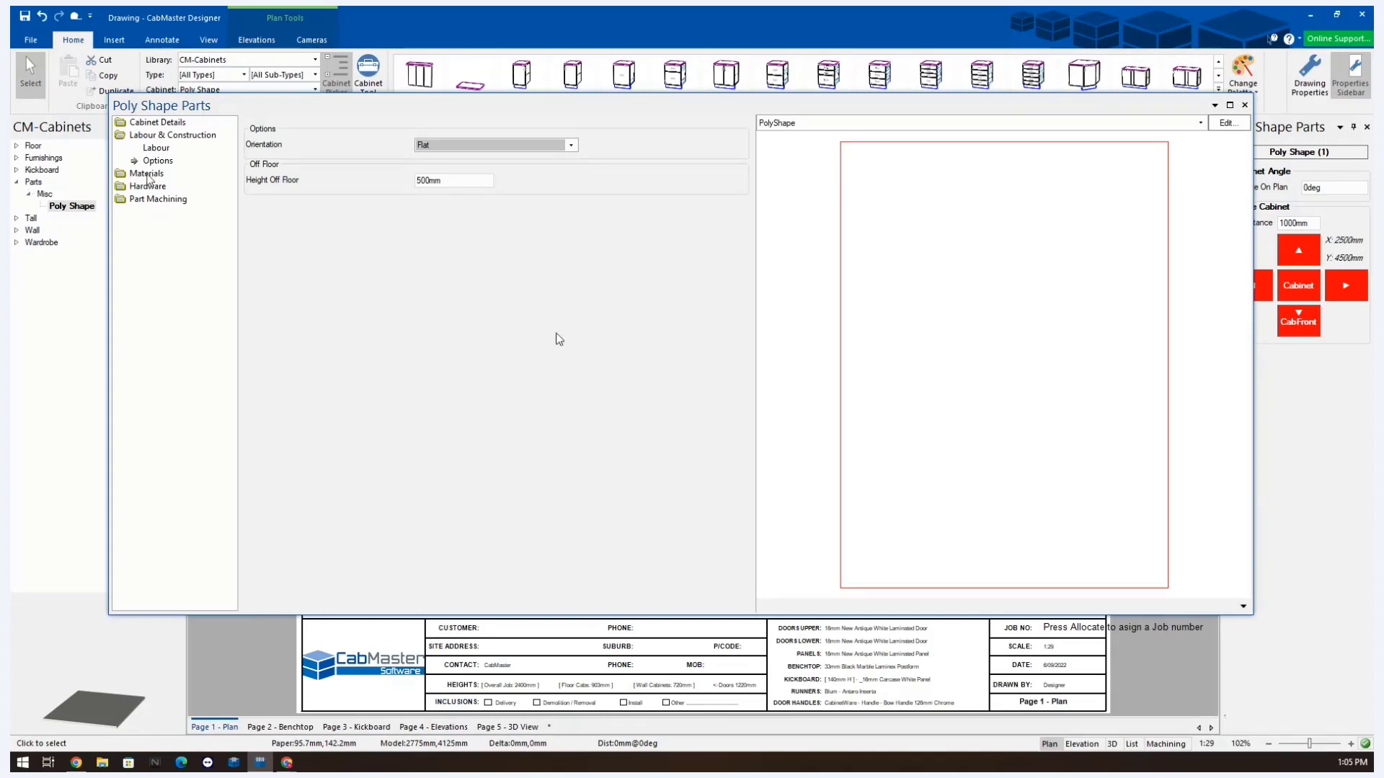
{"action": "left_click", "coordinate": [147, 175]}
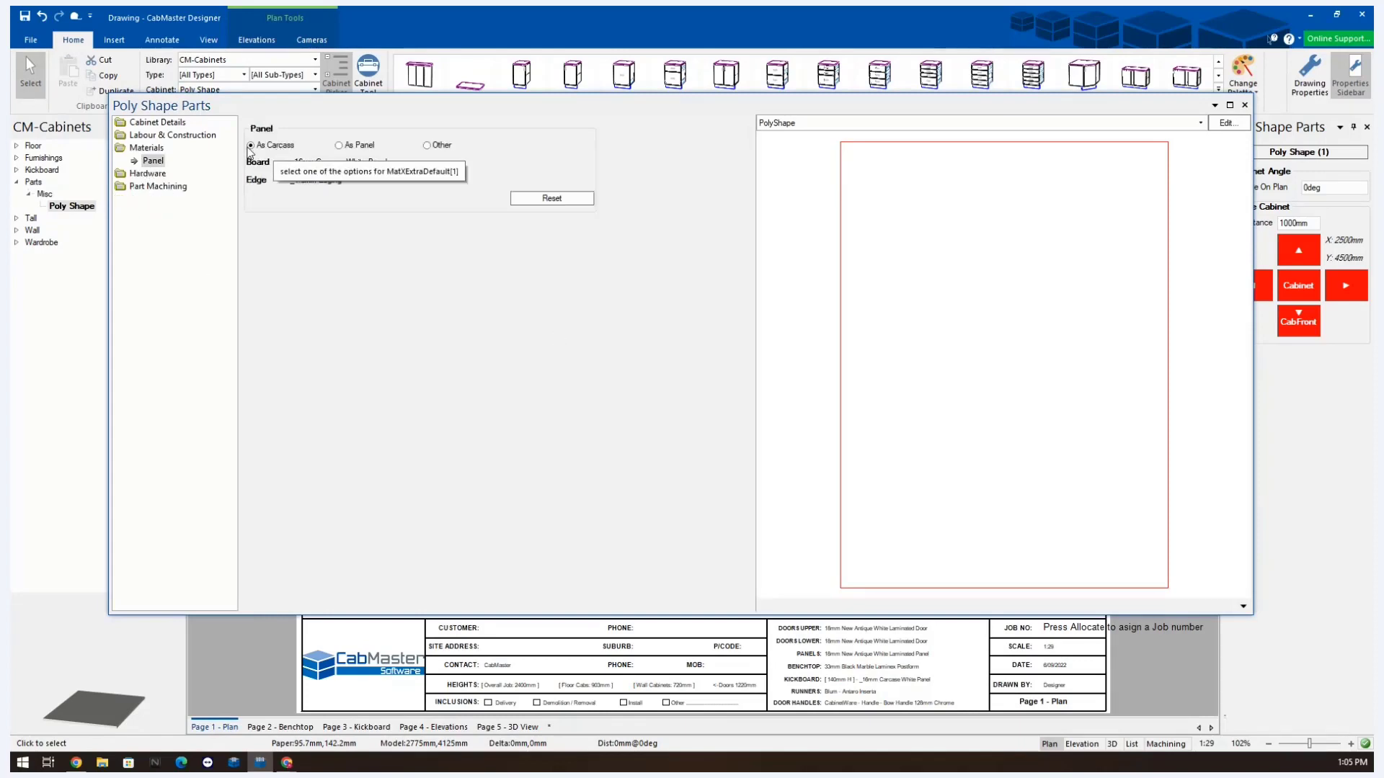
{"action": "left_click", "coordinate": [428, 145]}
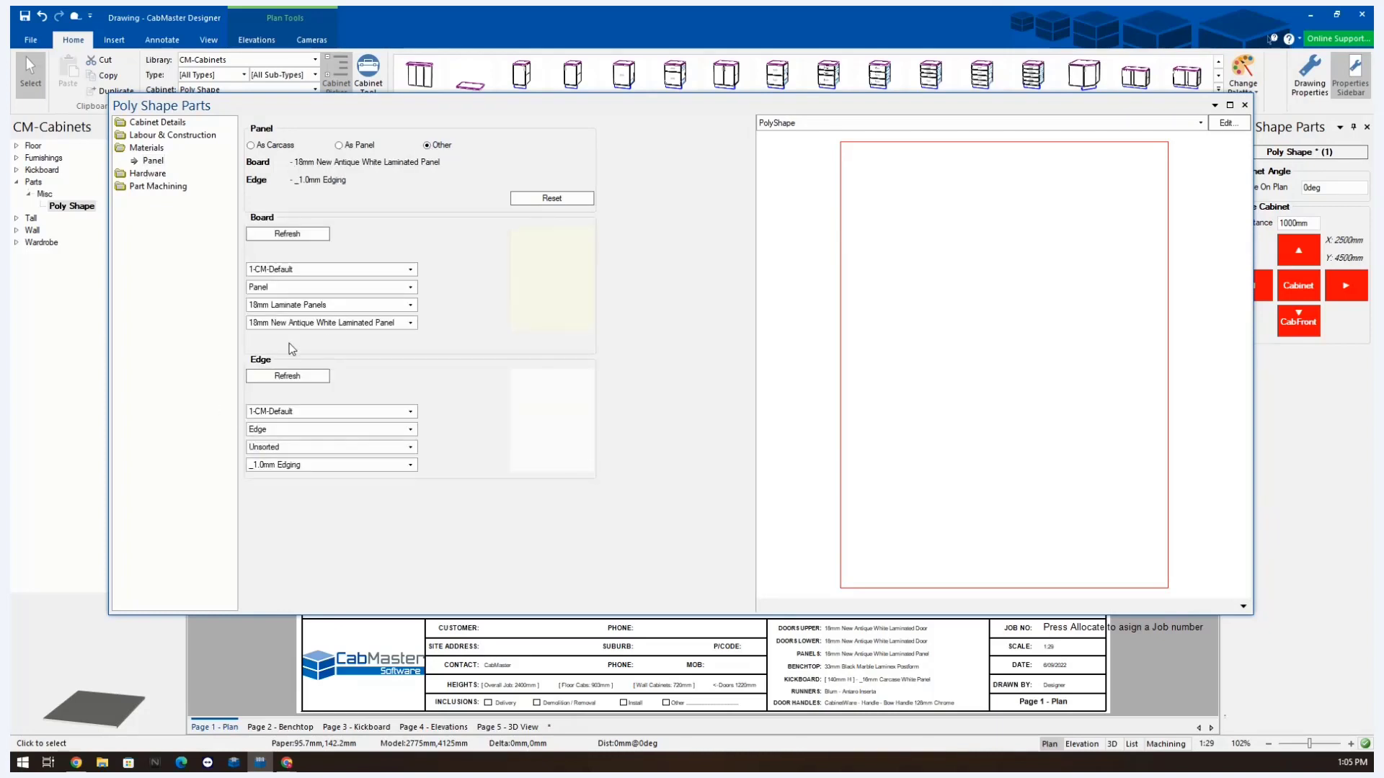
{"action": "left_click", "coordinate": [338, 146]}
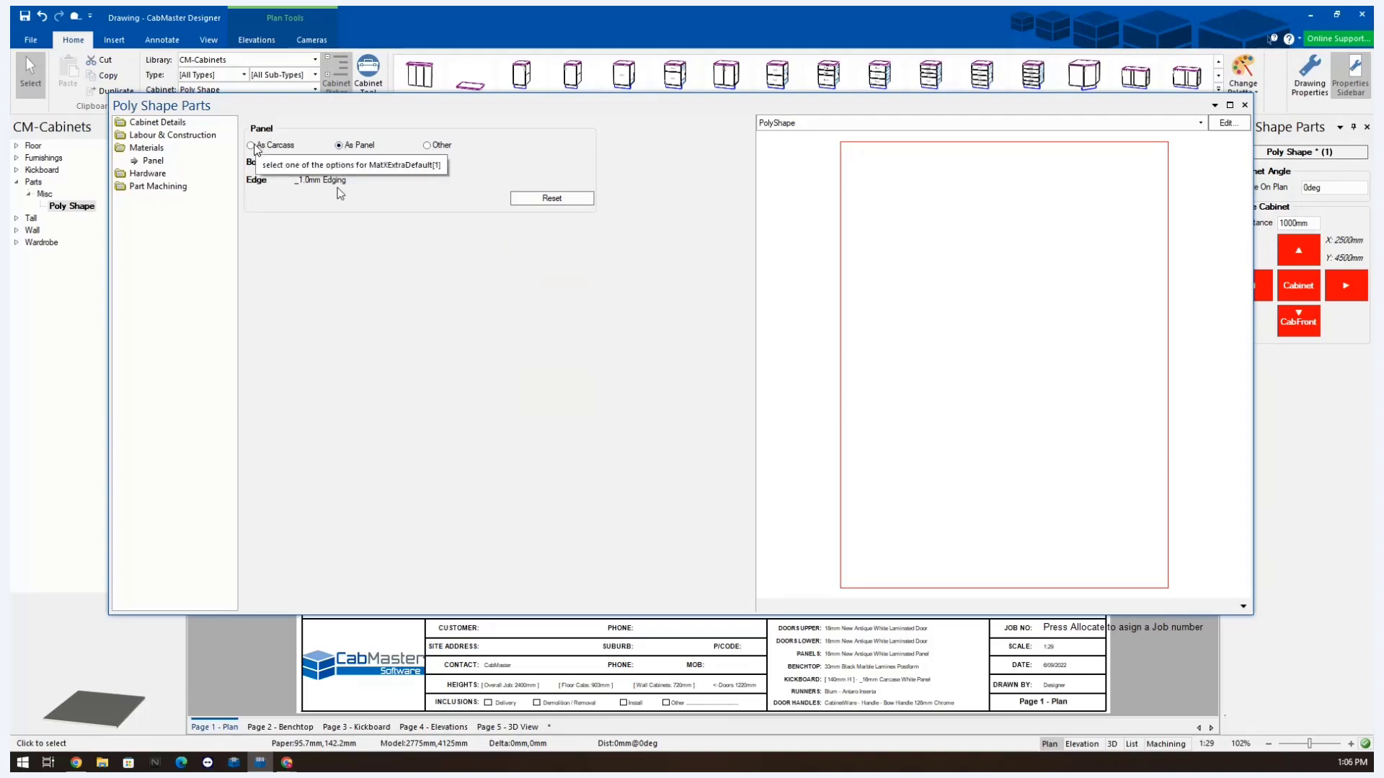
- Review the poly shape's general details, hardware options, machining preview and quantity to be machined
{"action": "left_click", "coordinate": [168, 124]}
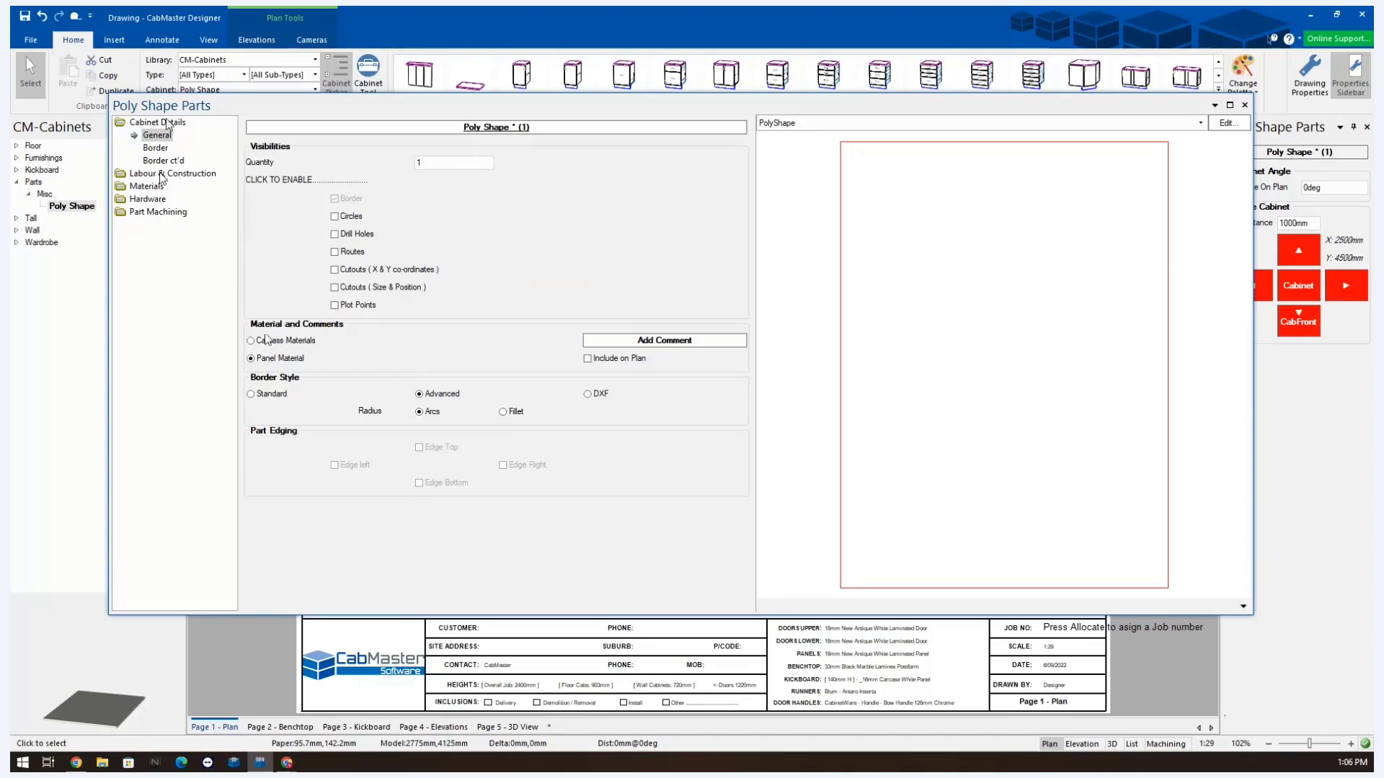
{"action": "left_click", "coordinate": [148, 199]}
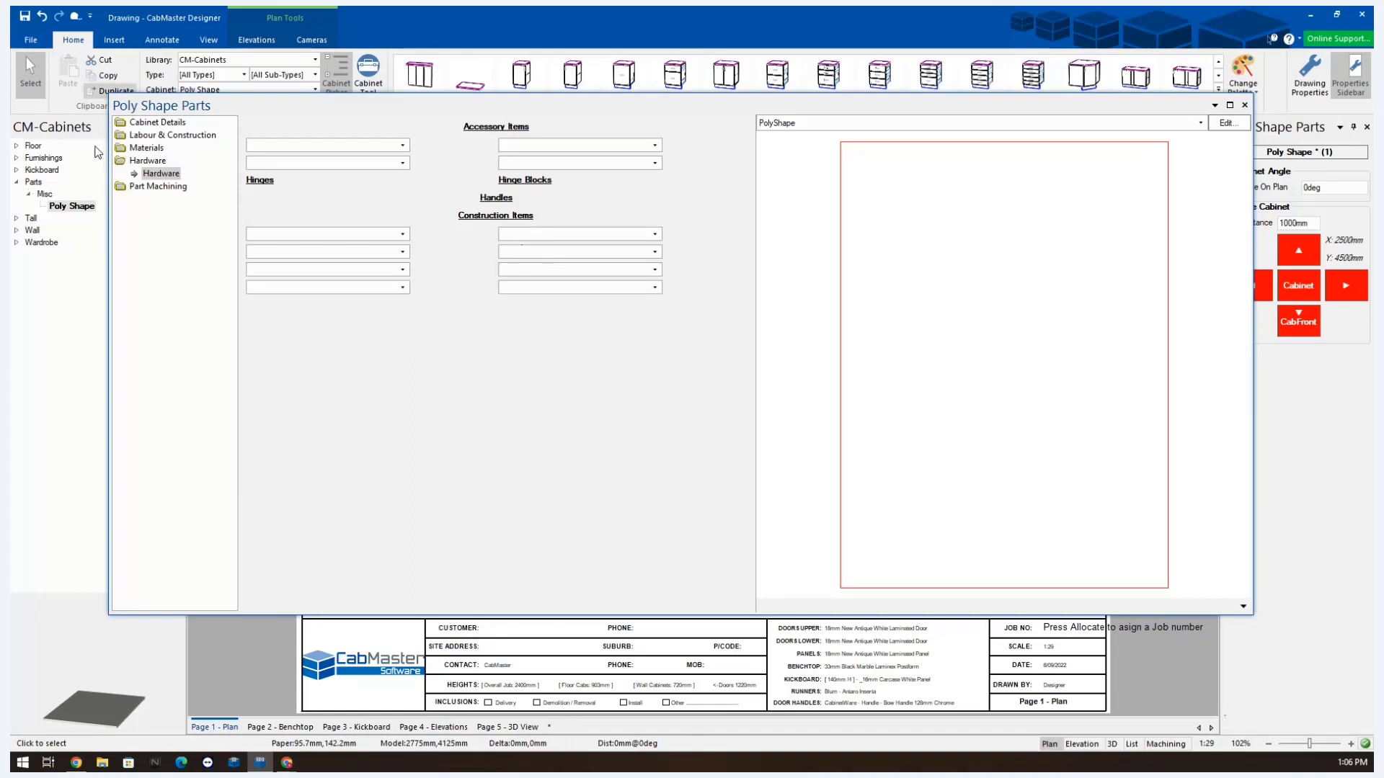
{"action": "left_click", "coordinate": [146, 187]}
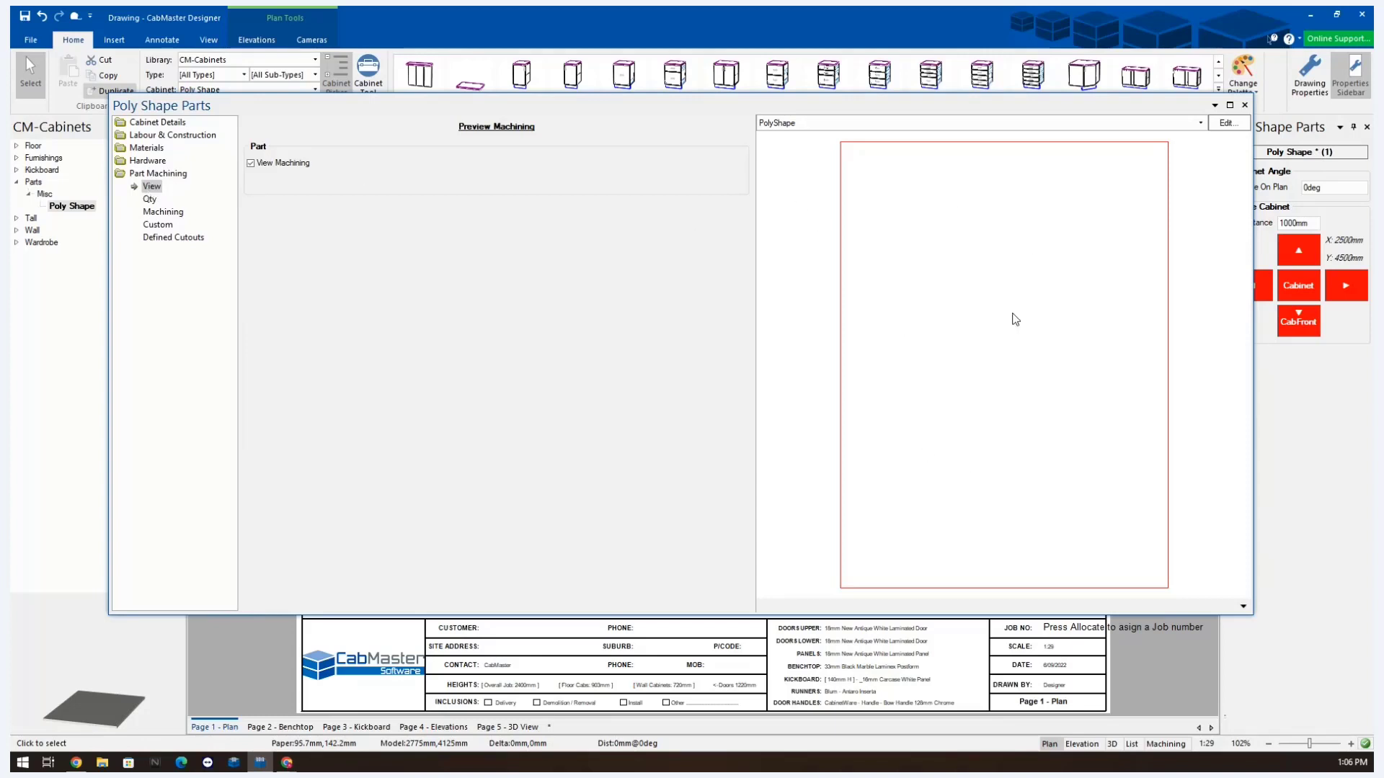
{"action": "scroll", "coordinate": [1011, 320], "scroll_direction": "down", "scroll_amount": 1}
{"action": "scroll", "coordinate": [1011, 320], "scroll_direction": "down", "scroll_amount": 1}
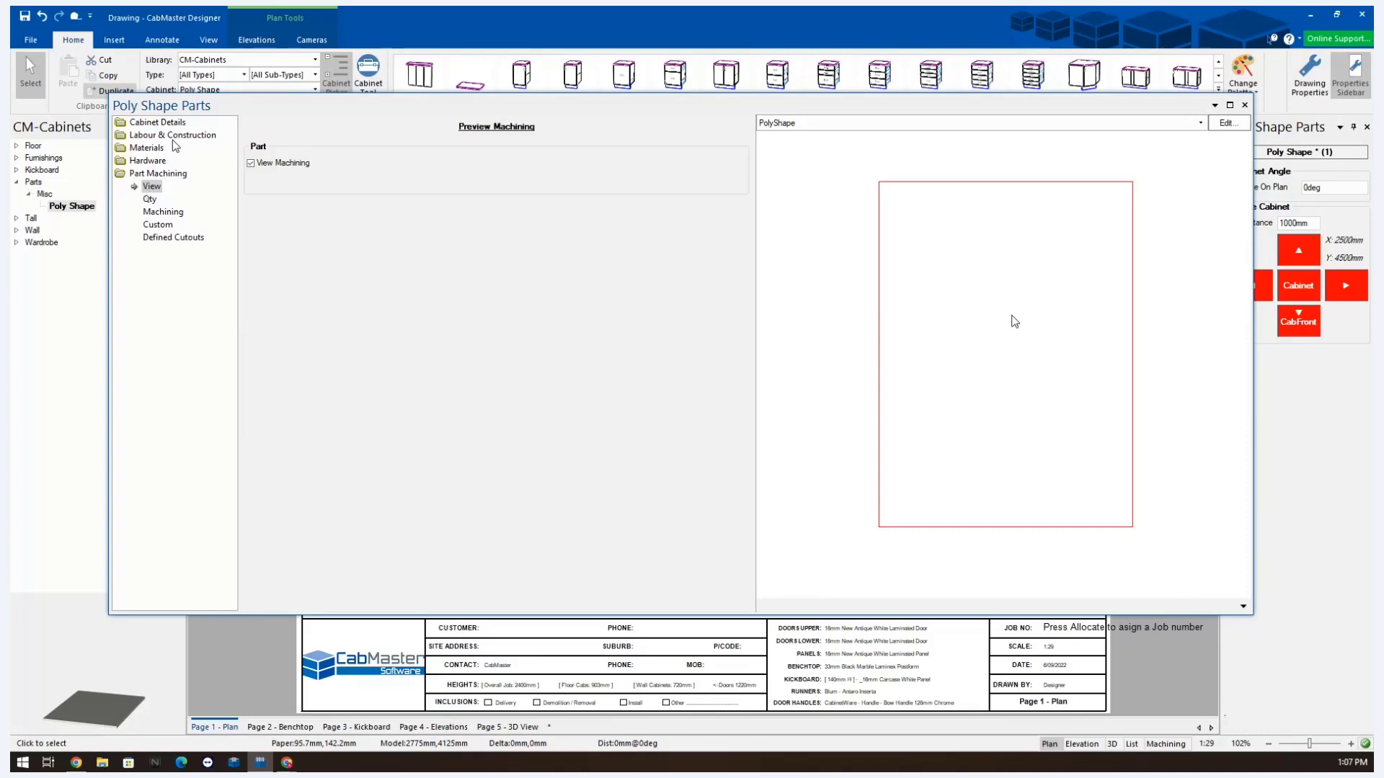
{"action": "left_click", "coordinate": [150, 200]}
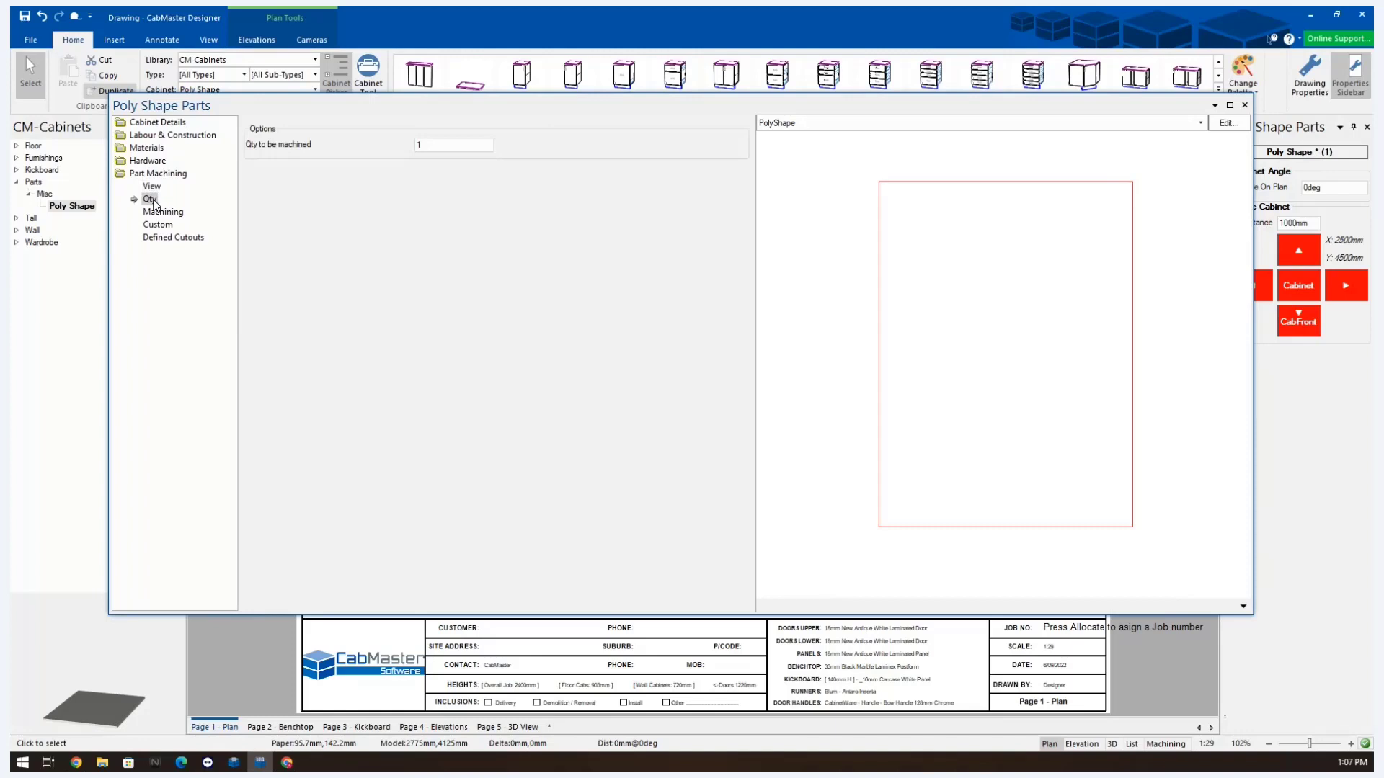
- Review the poly shape's machining settings, custom boring and routing, and pre-defined cutouts
{"action": "double_click", "coordinate": [452, 145]}
{"action": "left_click", "coordinate": [179, 213]}
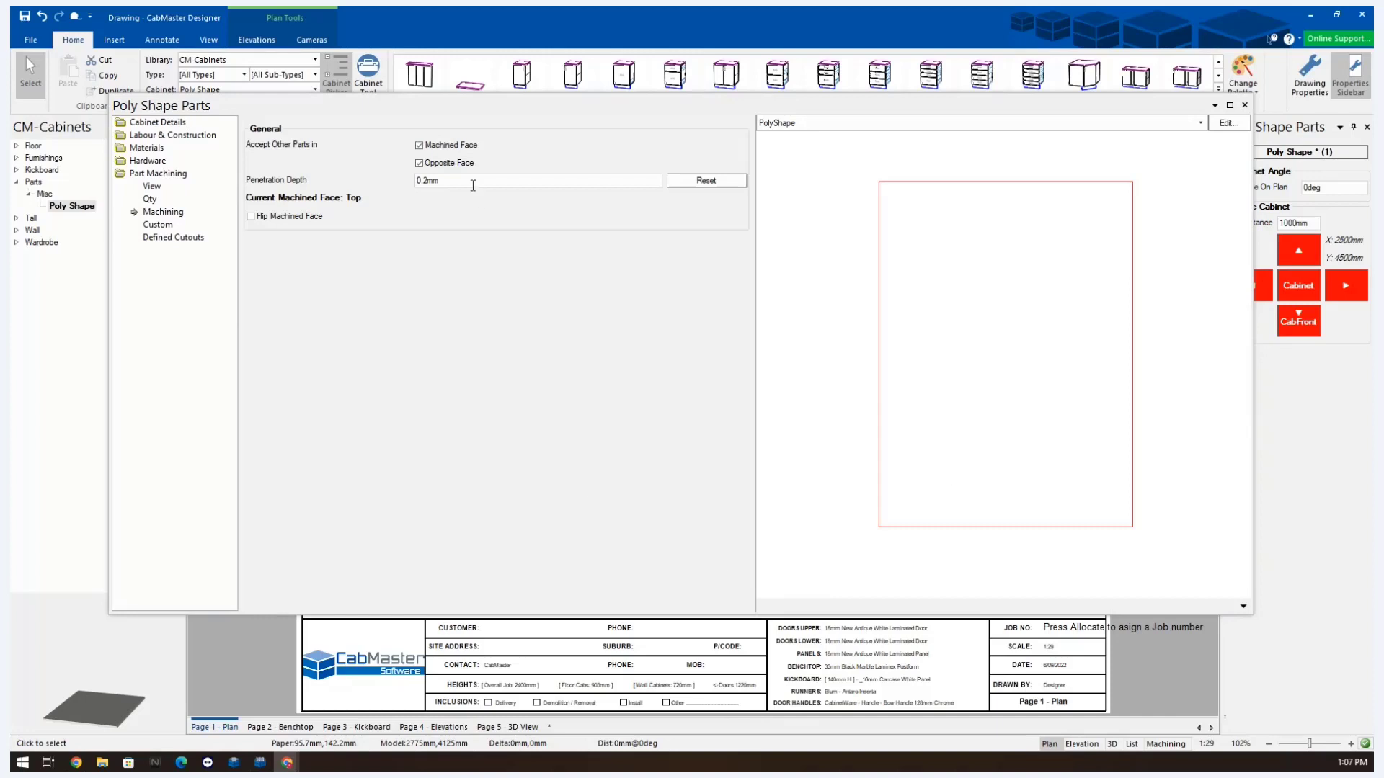
{"action": "left_click_drag", "start_coordinate": [473, 182], "coordinate": [384, 196]}
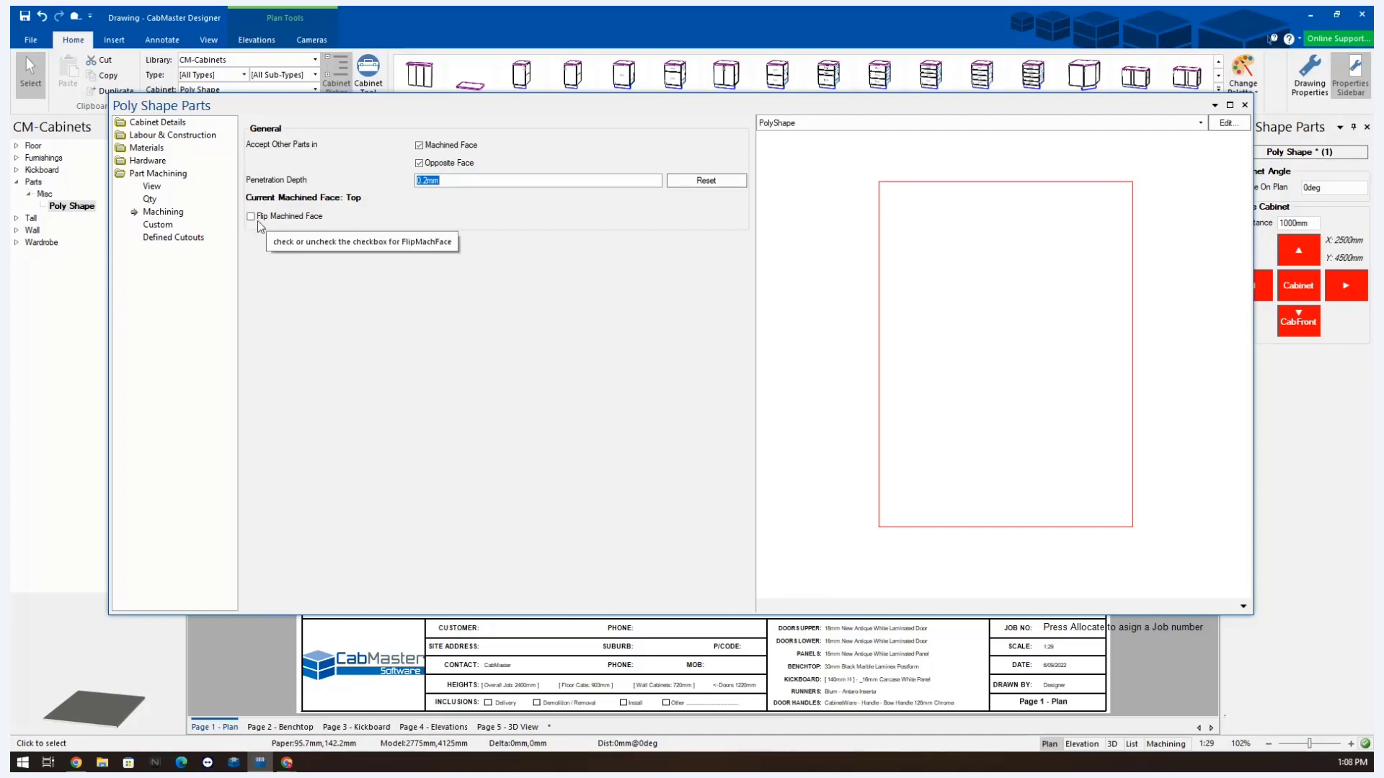
{"action": "left_click", "coordinate": [157, 224]}
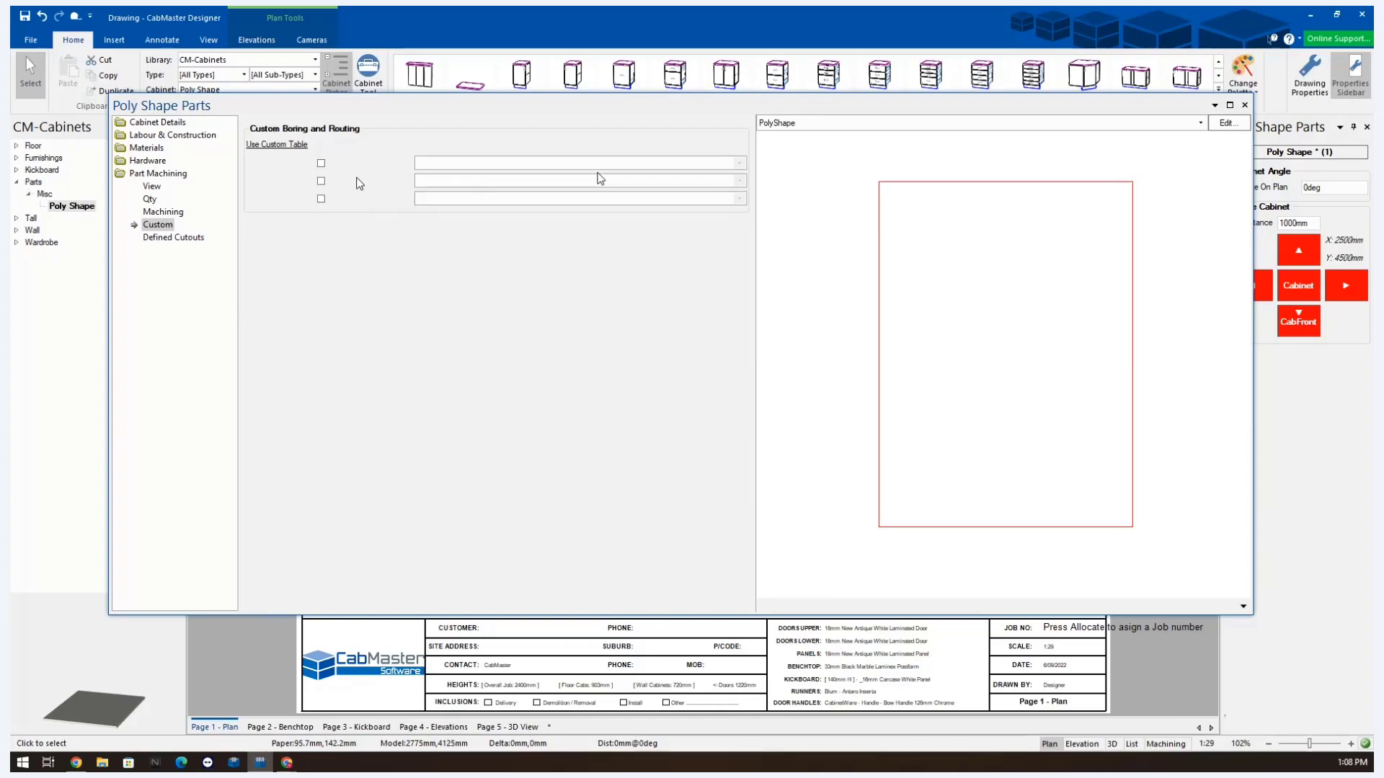
{"action": "left_click", "coordinate": [160, 244]}
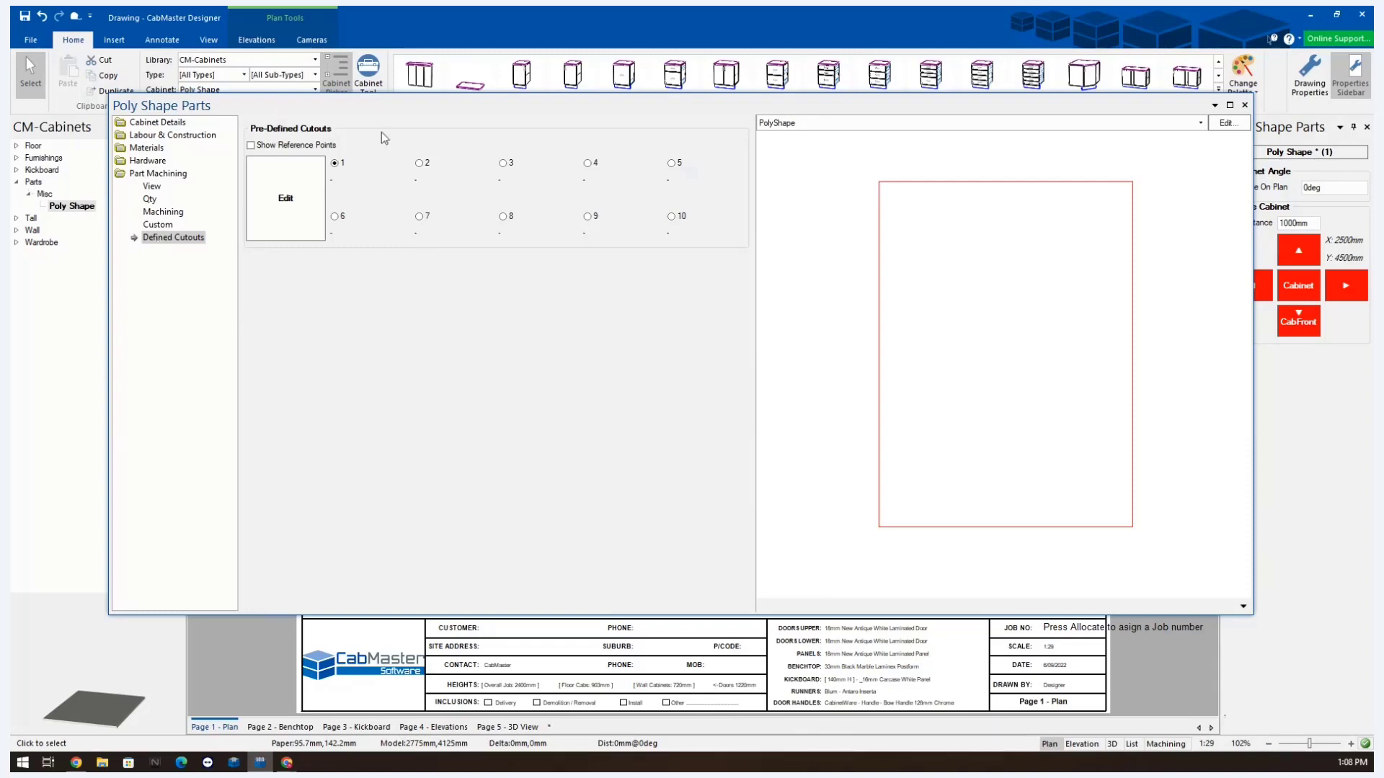
{"action": "left_click", "coordinate": [294, 237]}
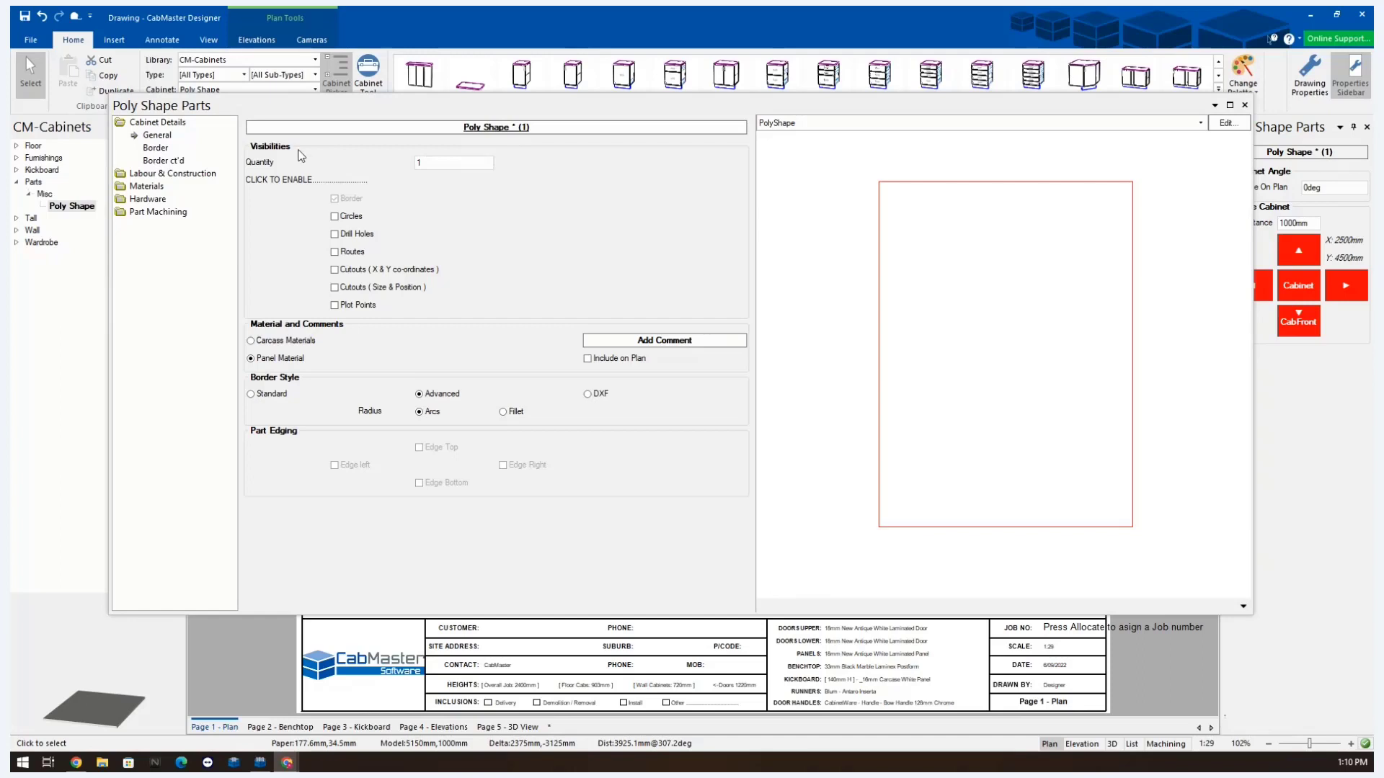
- Set the poly shape's quantity to be machined to 3 and check the quantity in the general cabinet details
{"action": "left_click", "coordinate": [456, 163]}
{"action": "left_click_drag", "start_coordinate": [402, 174], "coordinate": [365, 175]}
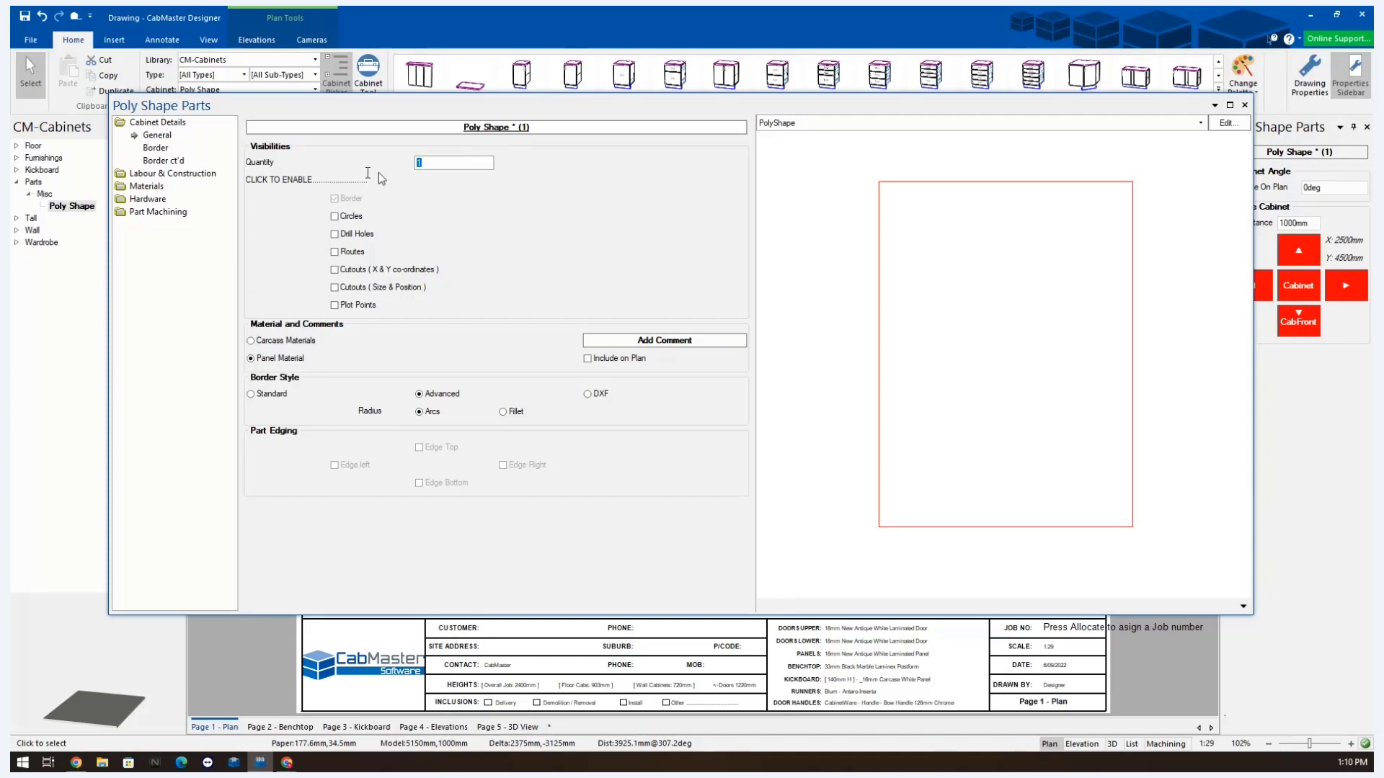
{"action": "left_click", "coordinate": [158, 212]}
{"action": "left_click", "coordinate": [160, 213]}
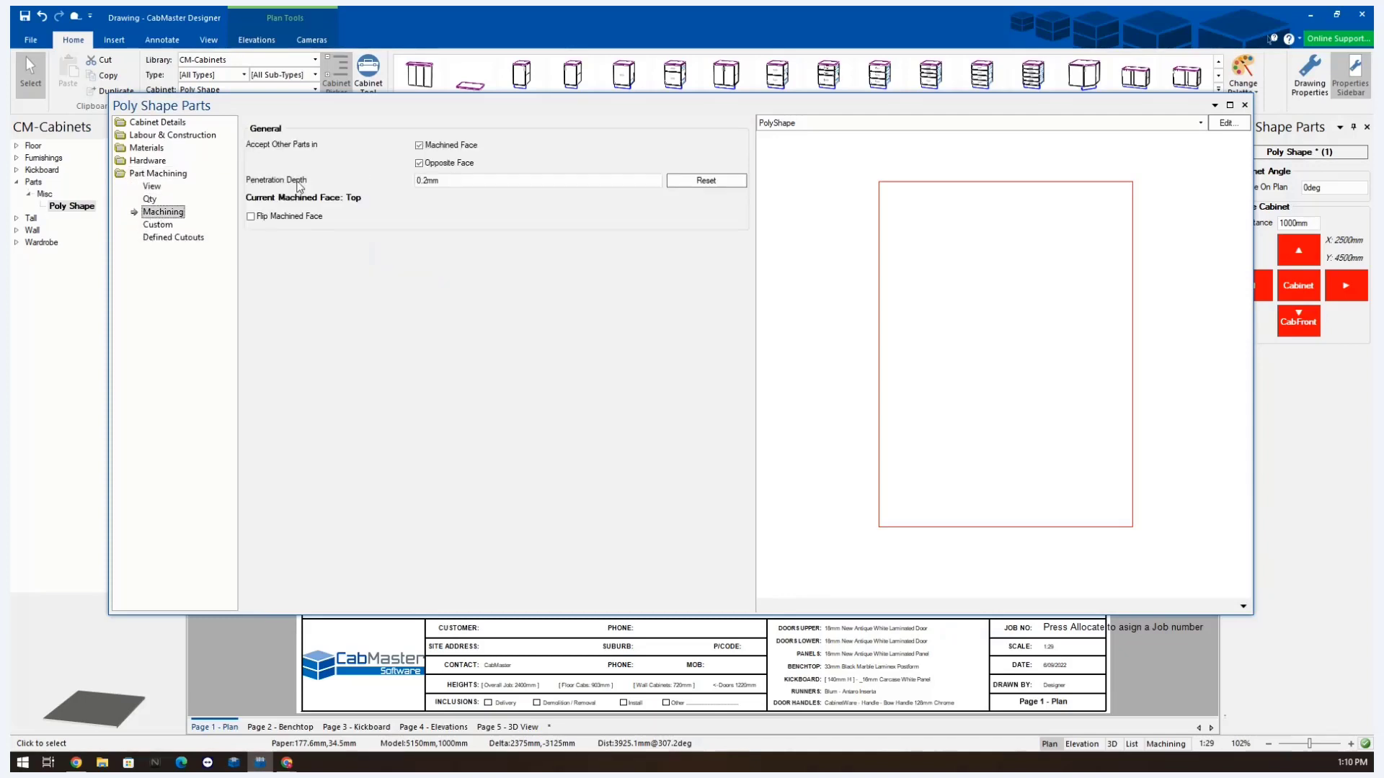
{"action": "left_click", "coordinate": [150, 200]}
{"action": "left_click", "coordinate": [443, 145]}
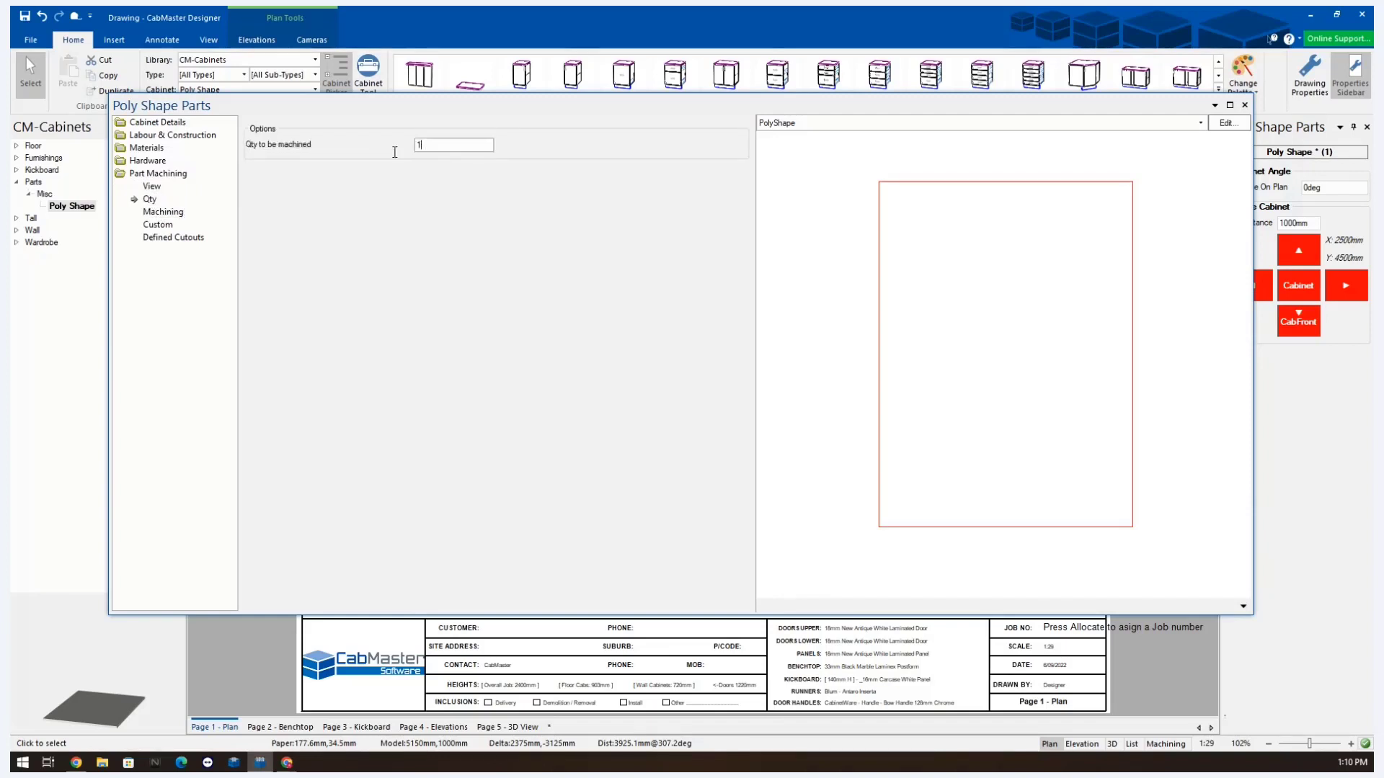
{"action": "double_click", "coordinate": [444, 145]}
{"action": "double_click", "coordinate": [442, 146]}
{"action": "left_click", "coordinate": [163, 124]}
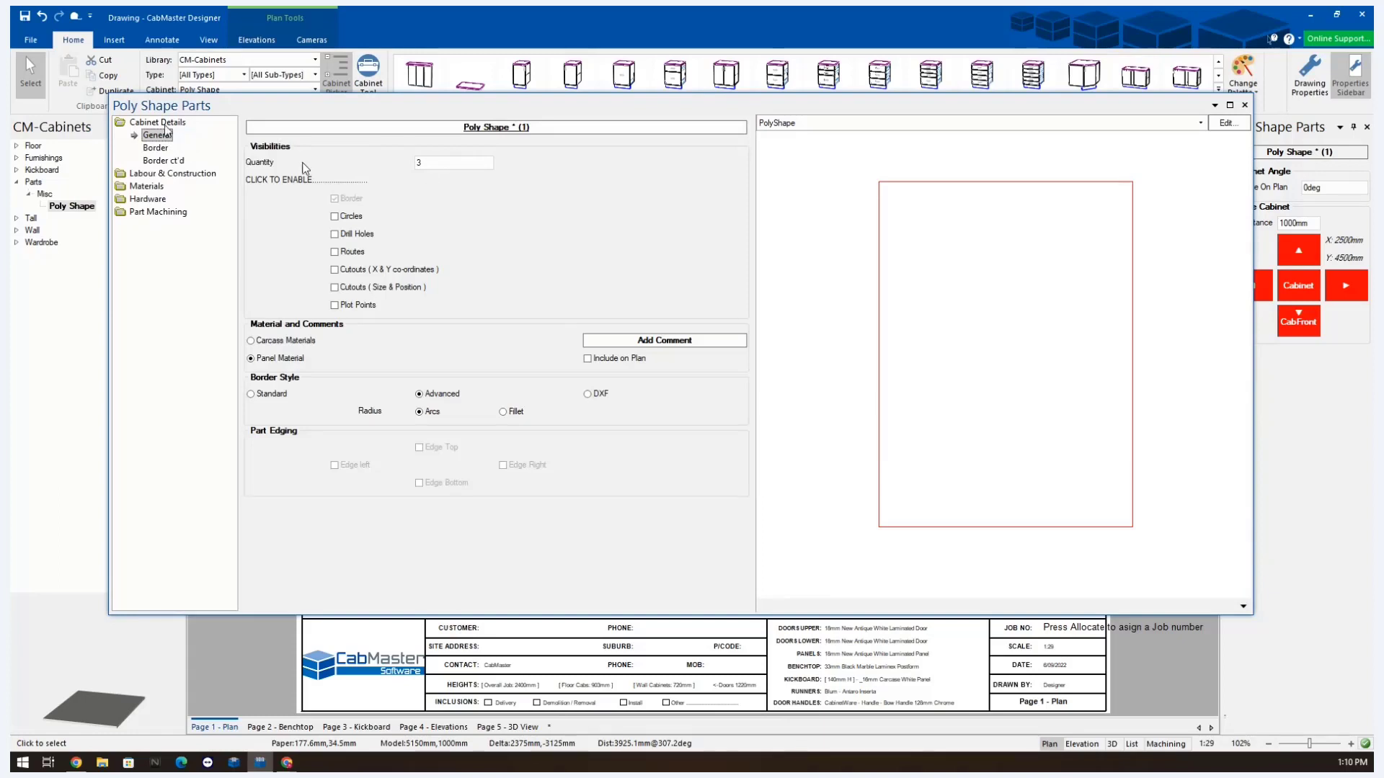
{"action": "left_click", "coordinate": [436, 168]}
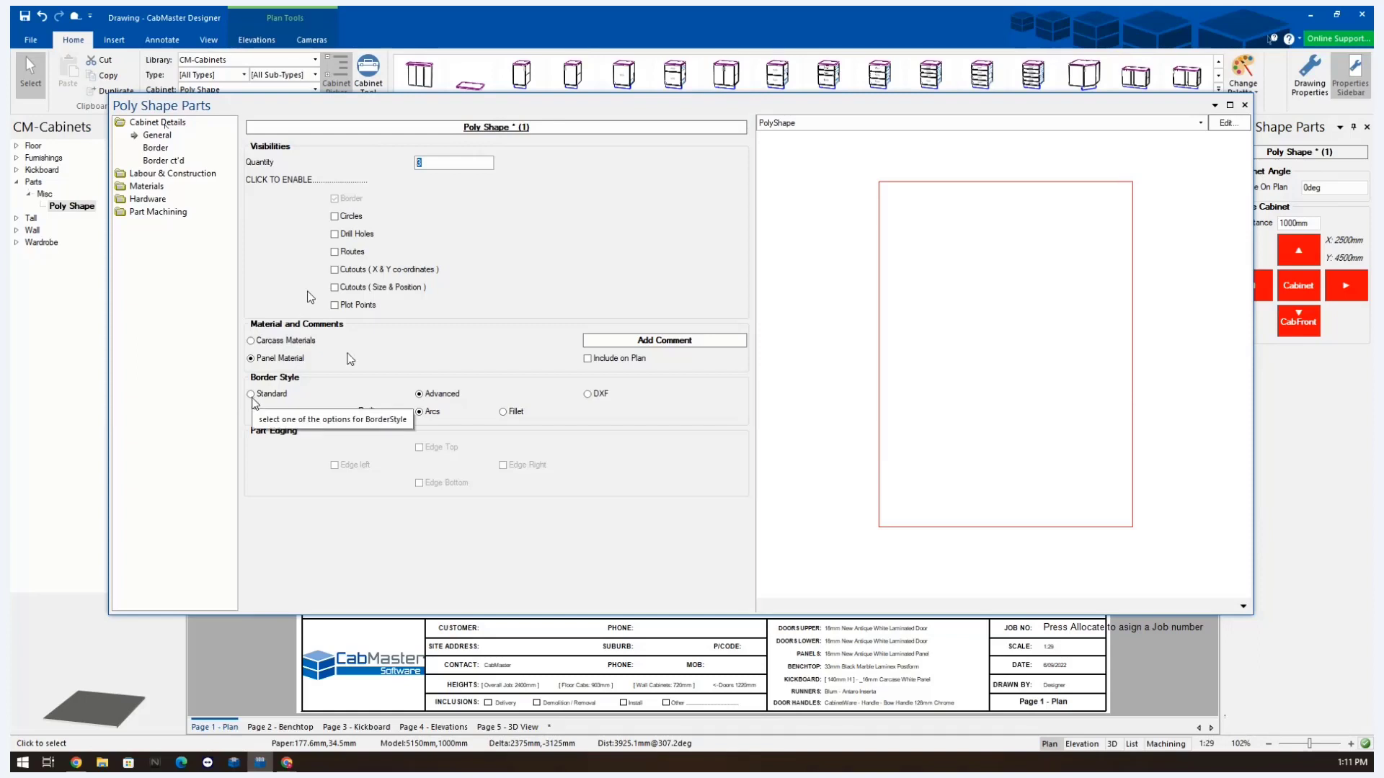
- Switch the poly shape's border style to Standard and examine its border height and width fields
{"action": "left_click", "coordinate": [252, 395]}
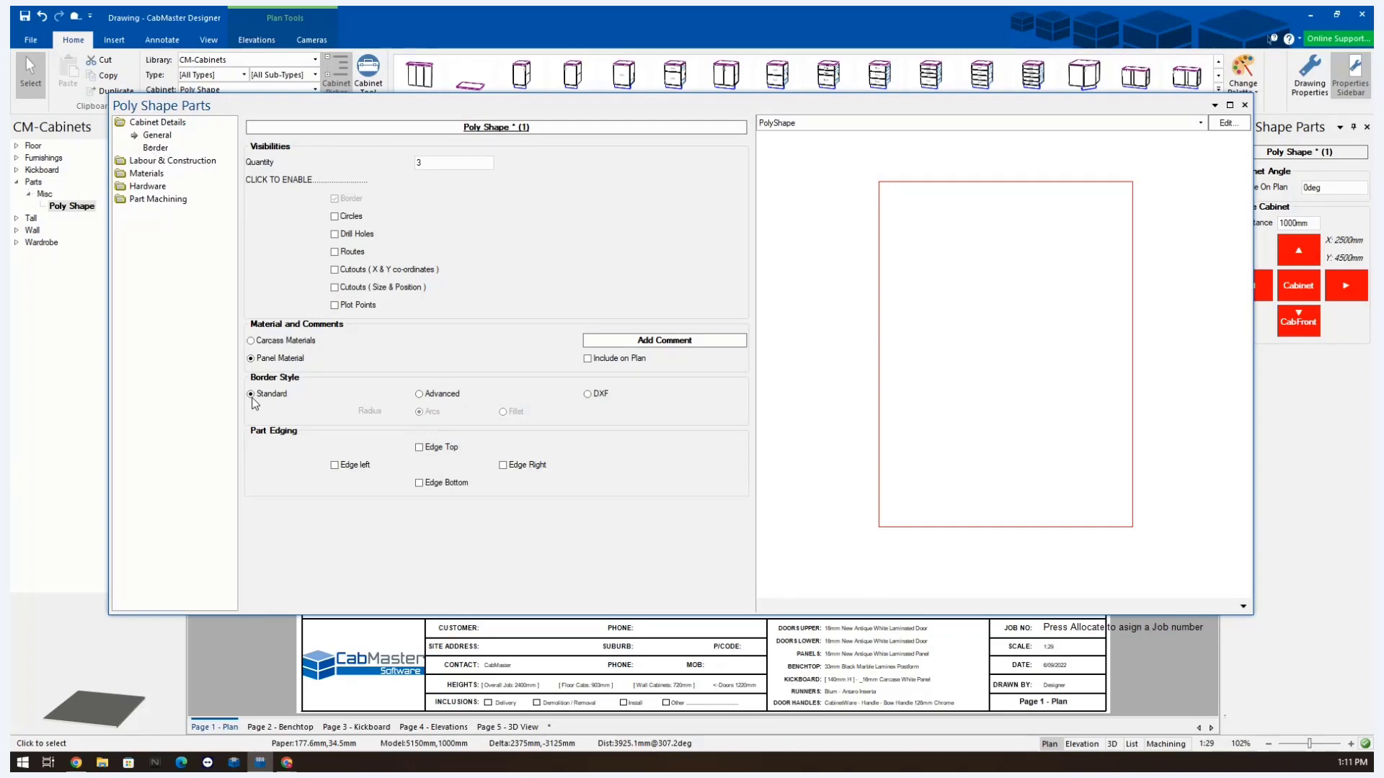
{"action": "left_click", "coordinate": [154, 149]}
{"action": "left_click", "coordinate": [466, 144]}
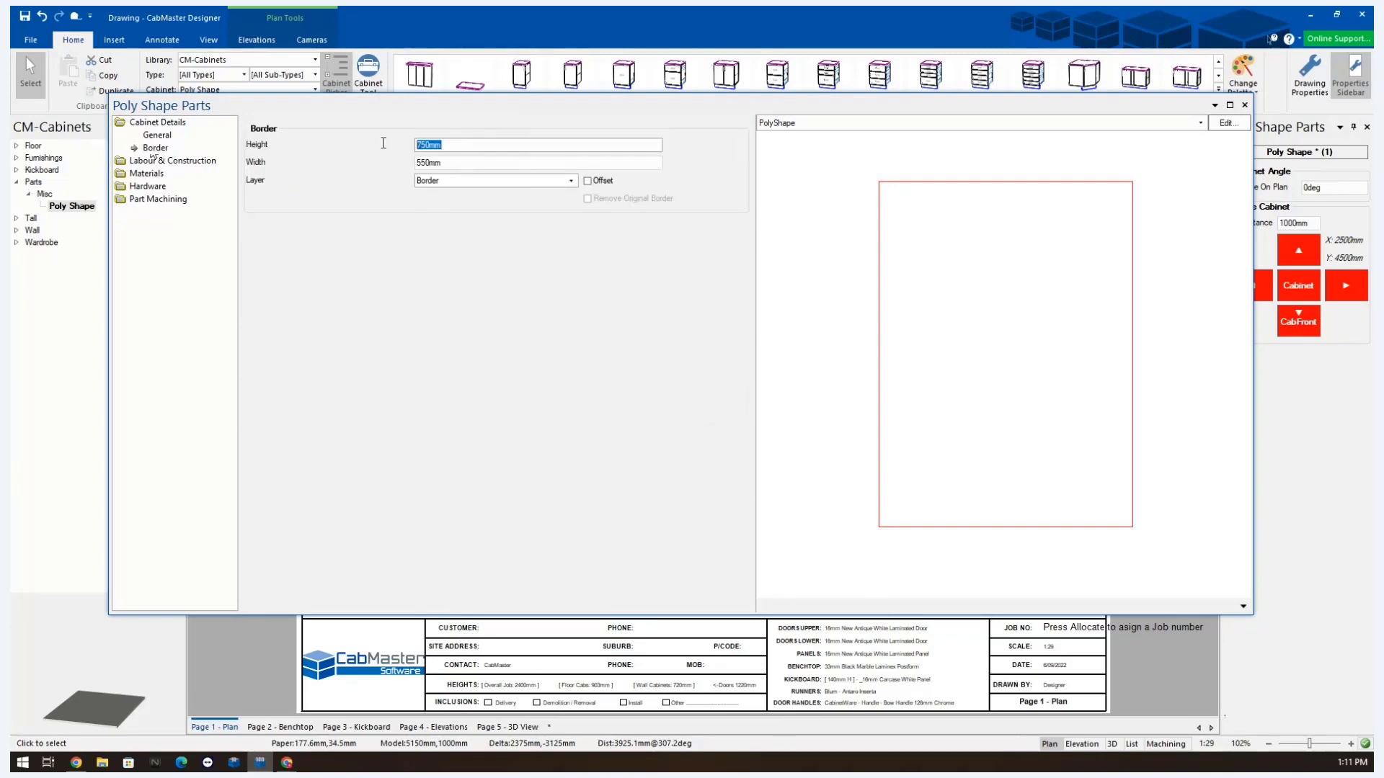
{"action": "left_click", "coordinate": [456, 163]}
{"action": "left_click", "coordinate": [471, 147]}
{"action": "left_click", "coordinate": [457, 163]}
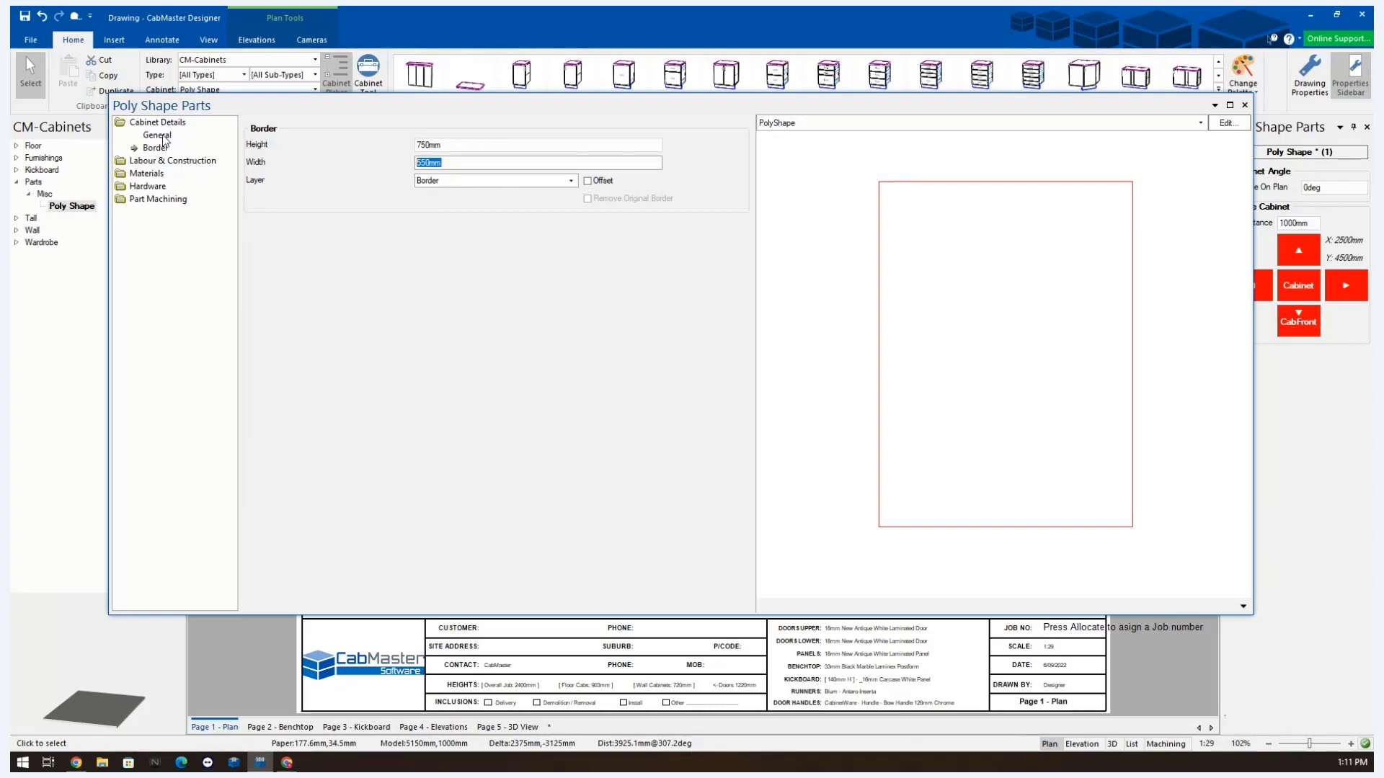
- Turn on part edging for the left, top, bottom and right edges of the poly shape
{"action": "left_click", "coordinate": [160, 137]}
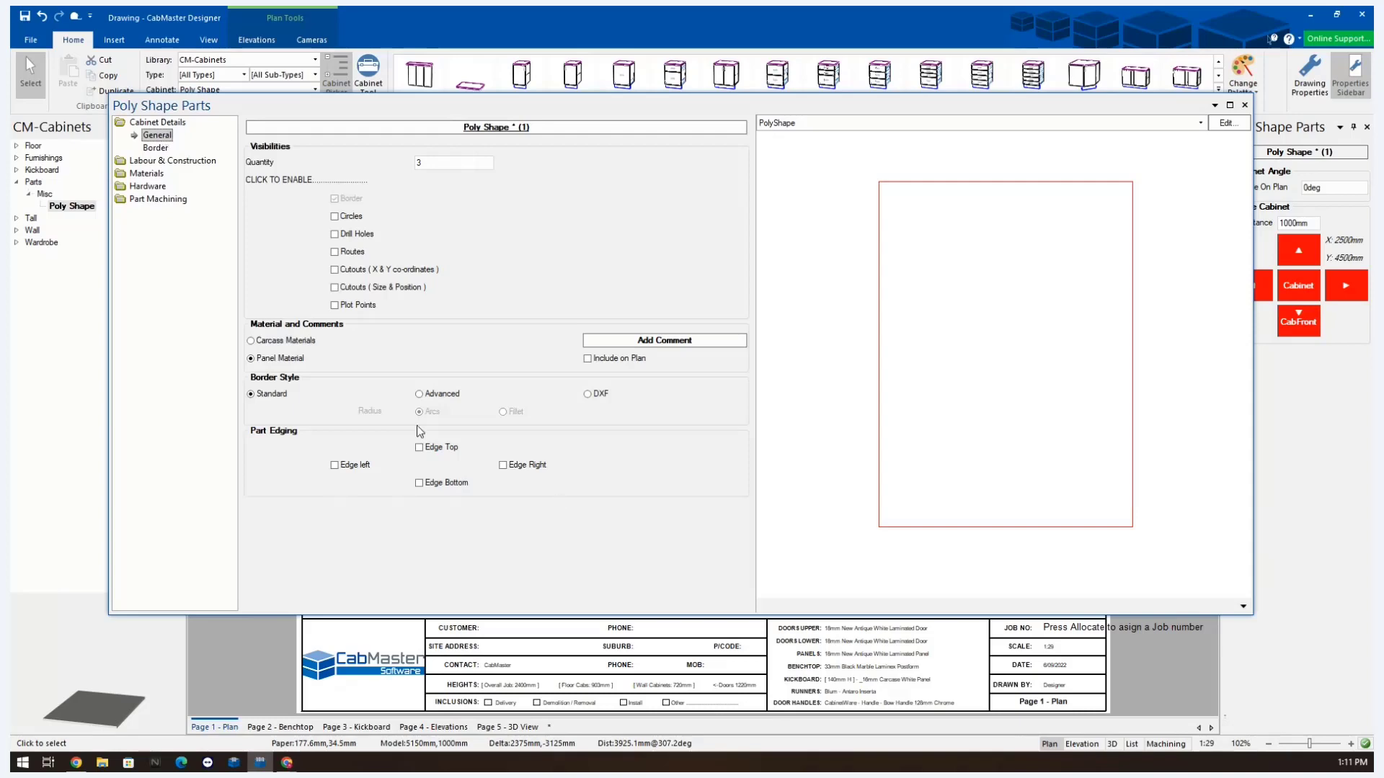
{"action": "left_click", "coordinate": [335, 465]}
{"action": "left_click", "coordinate": [418, 447]}
{"action": "left_click", "coordinate": [419, 483]}
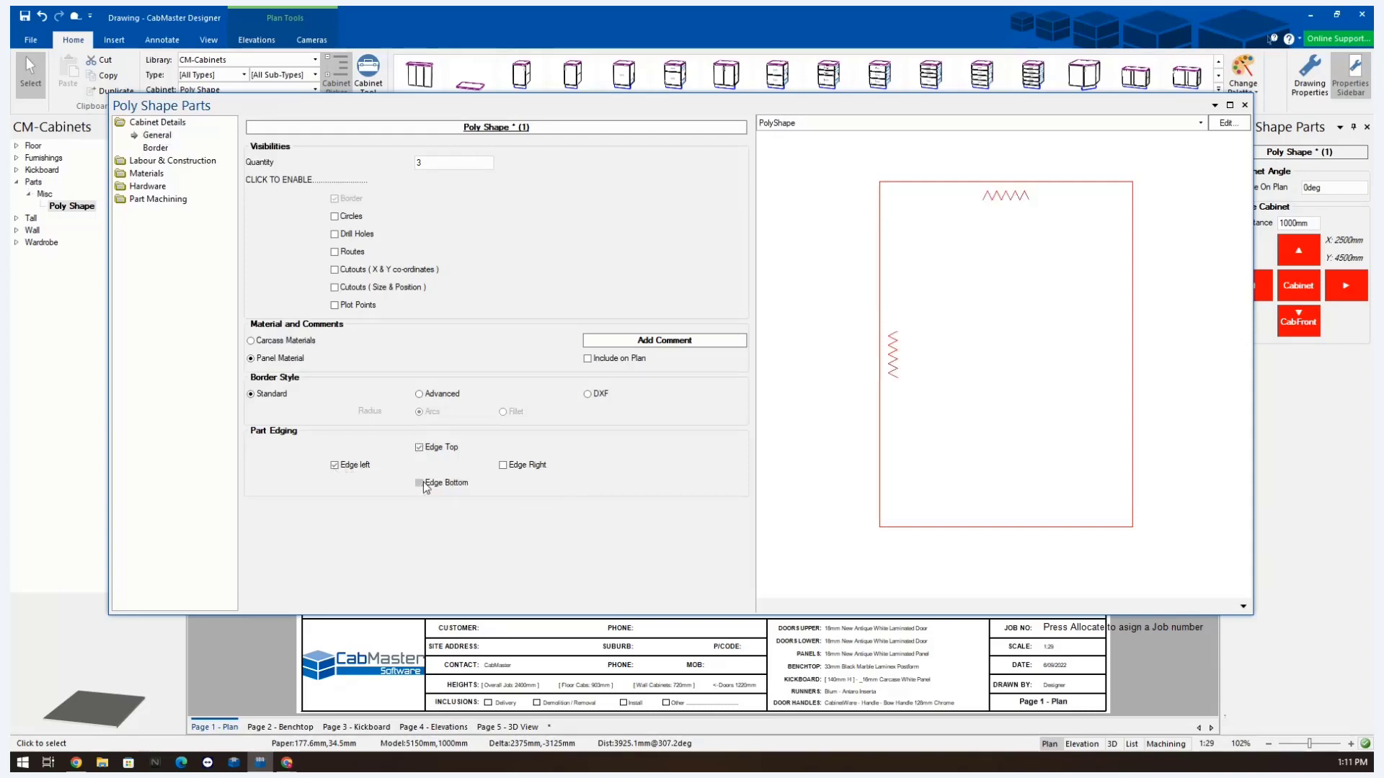
{"action": "left_click", "coordinate": [503, 465]}
- Turn off part edging on all four edges of the poly shape
{"action": "left_click", "coordinate": [503, 465]}
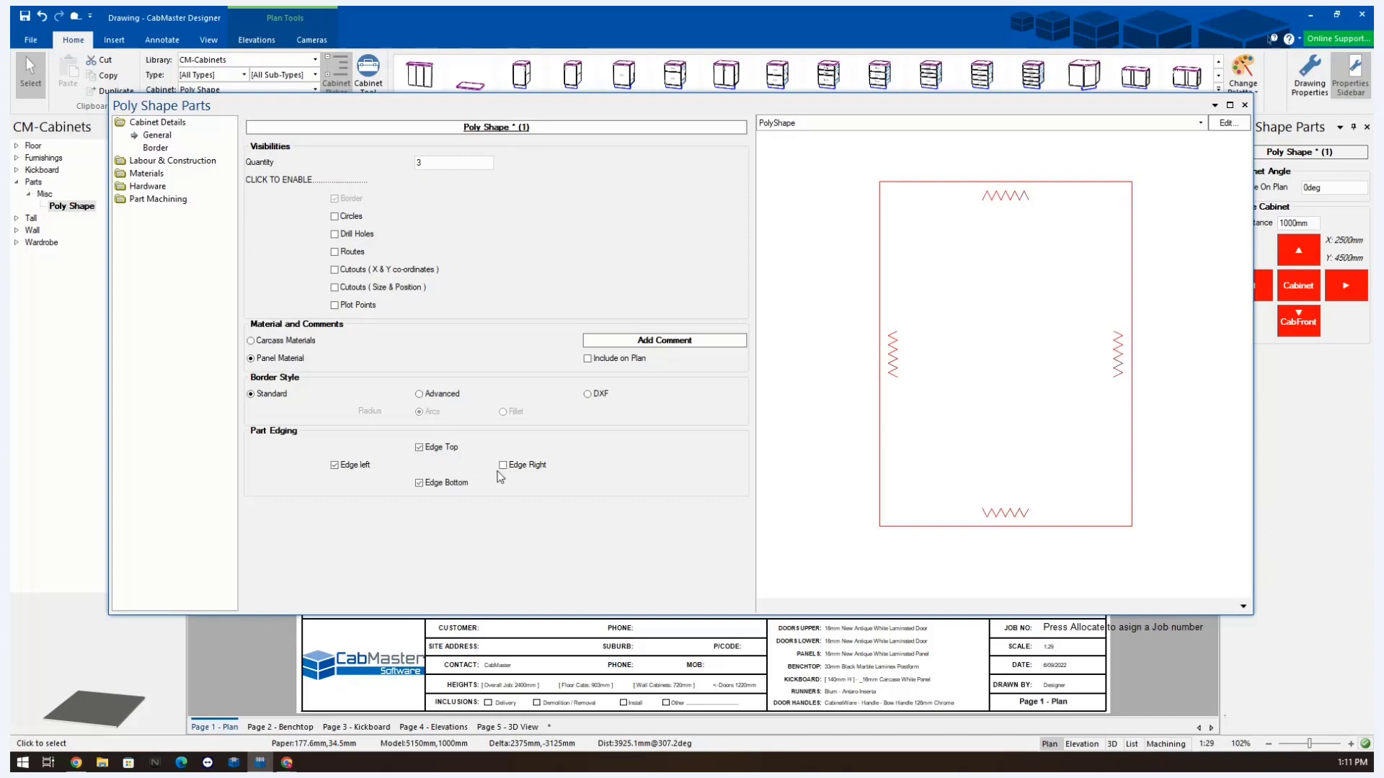
{"action": "left_click", "coordinate": [419, 483]}
{"action": "left_click", "coordinate": [418, 447]}
{"action": "left_click", "coordinate": [334, 465]}
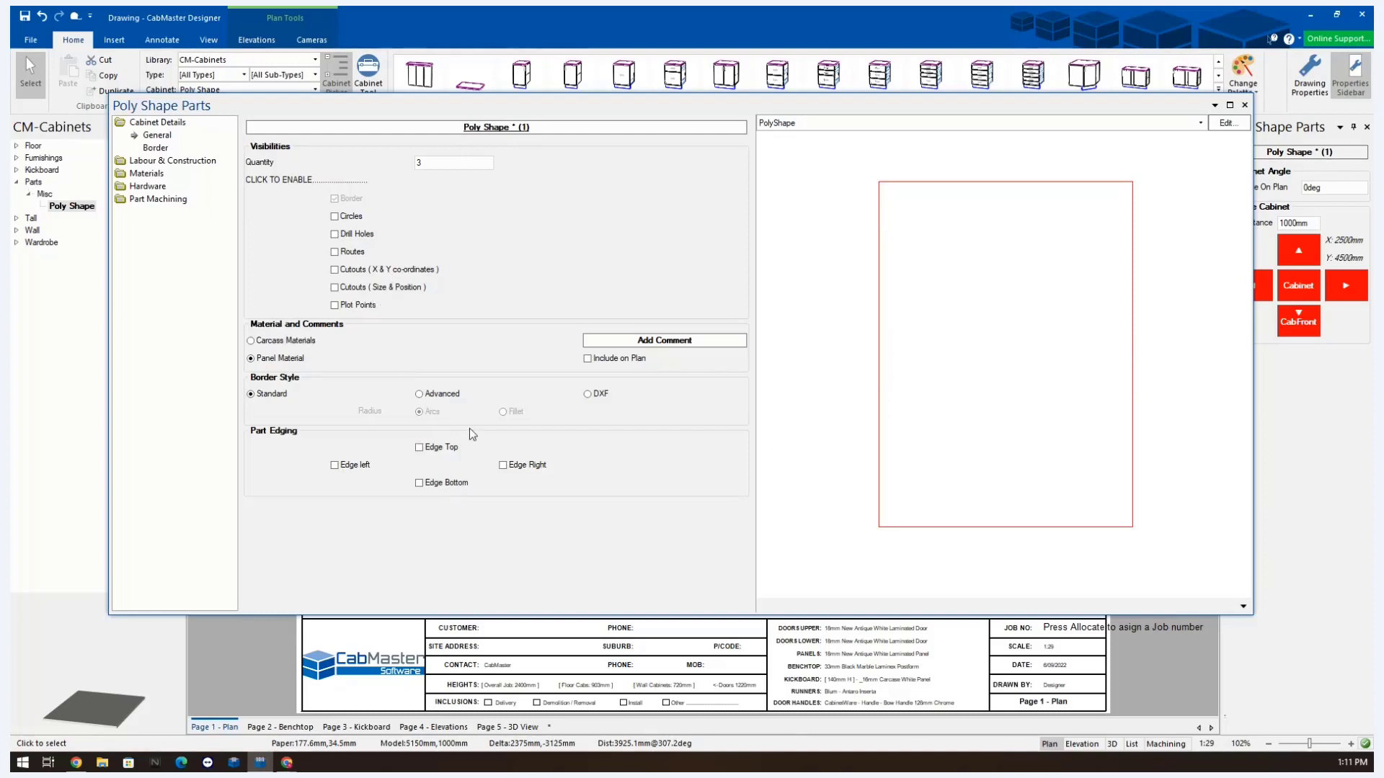
- Set the border style to Advanced, show the plot points, and review the border's point coordinates
{"action": "left_click", "coordinate": [419, 394]}
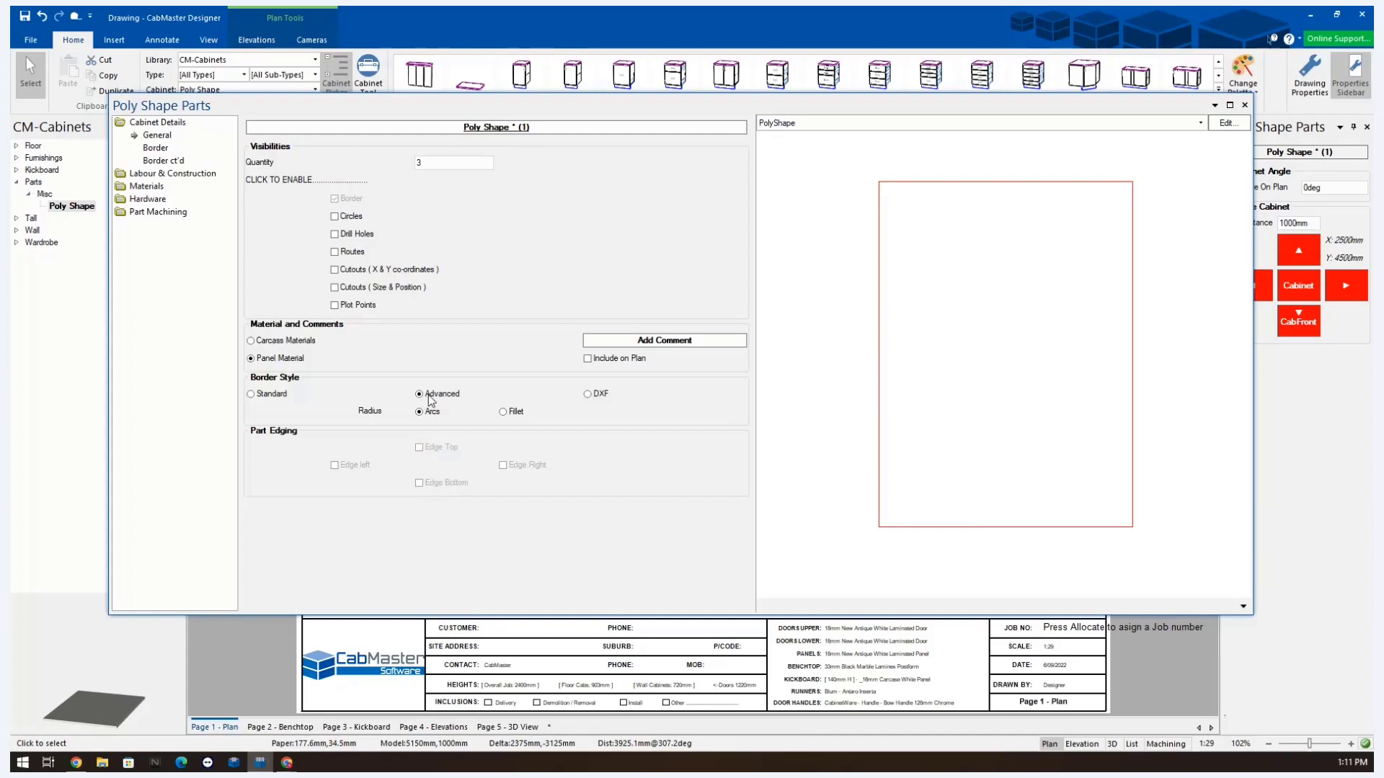
{"action": "left_click", "coordinate": [334, 306]}
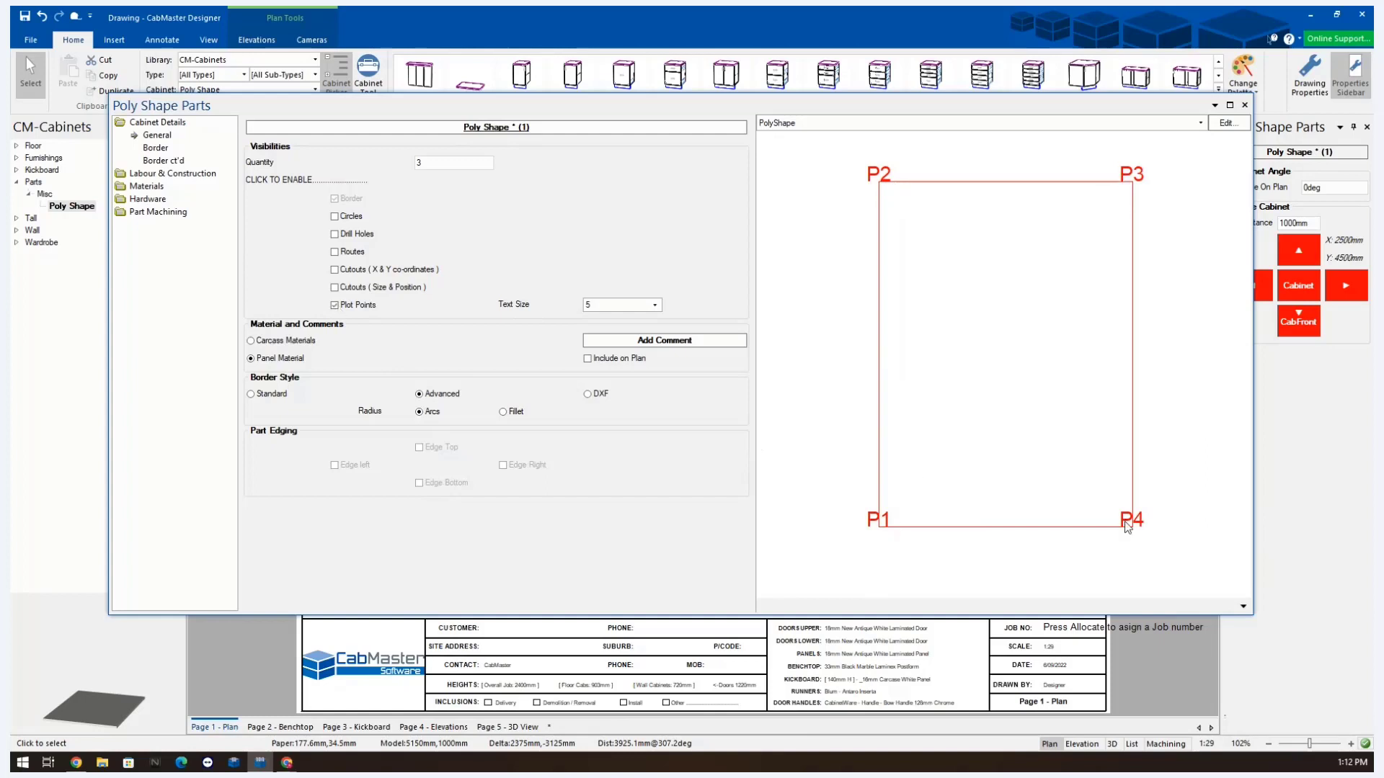
{"action": "left_click", "coordinate": [153, 148]}
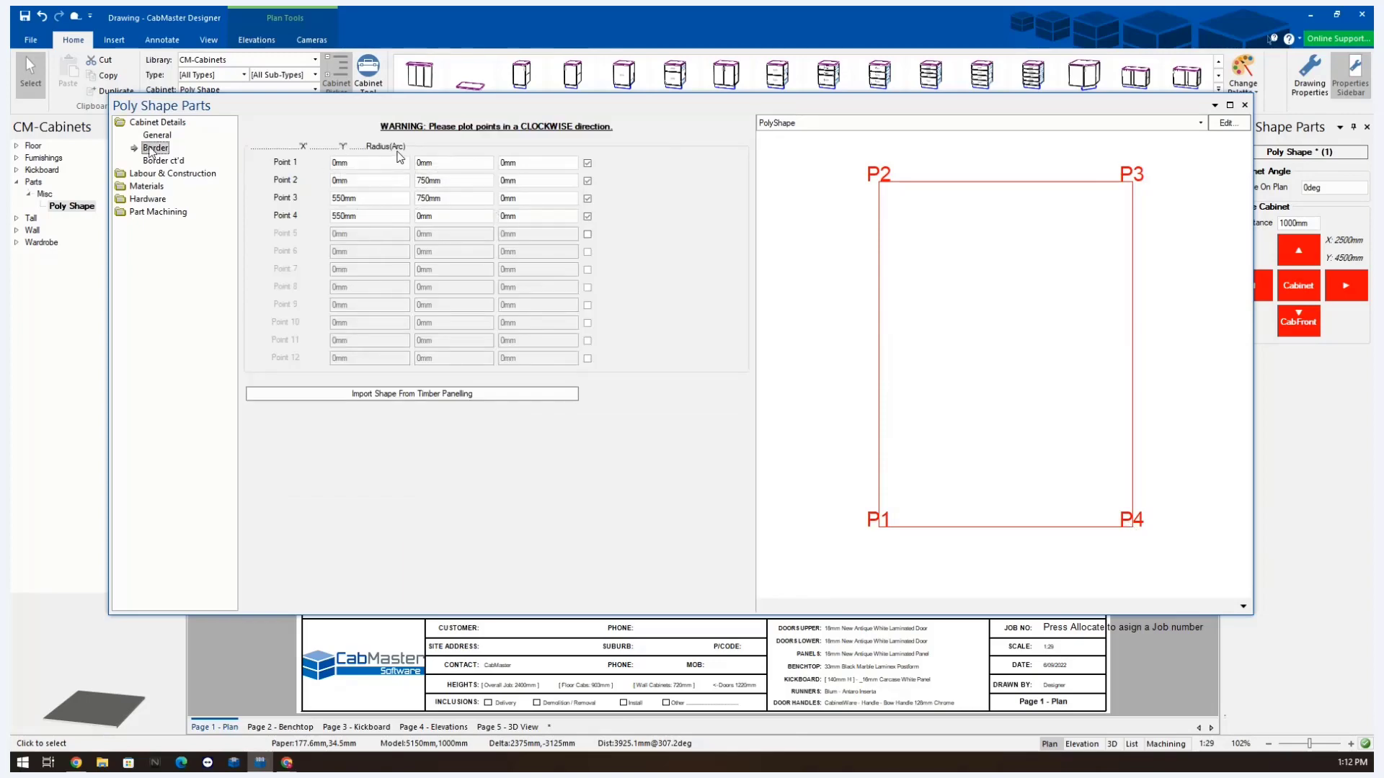
{"action": "left_click", "coordinate": [158, 137]}
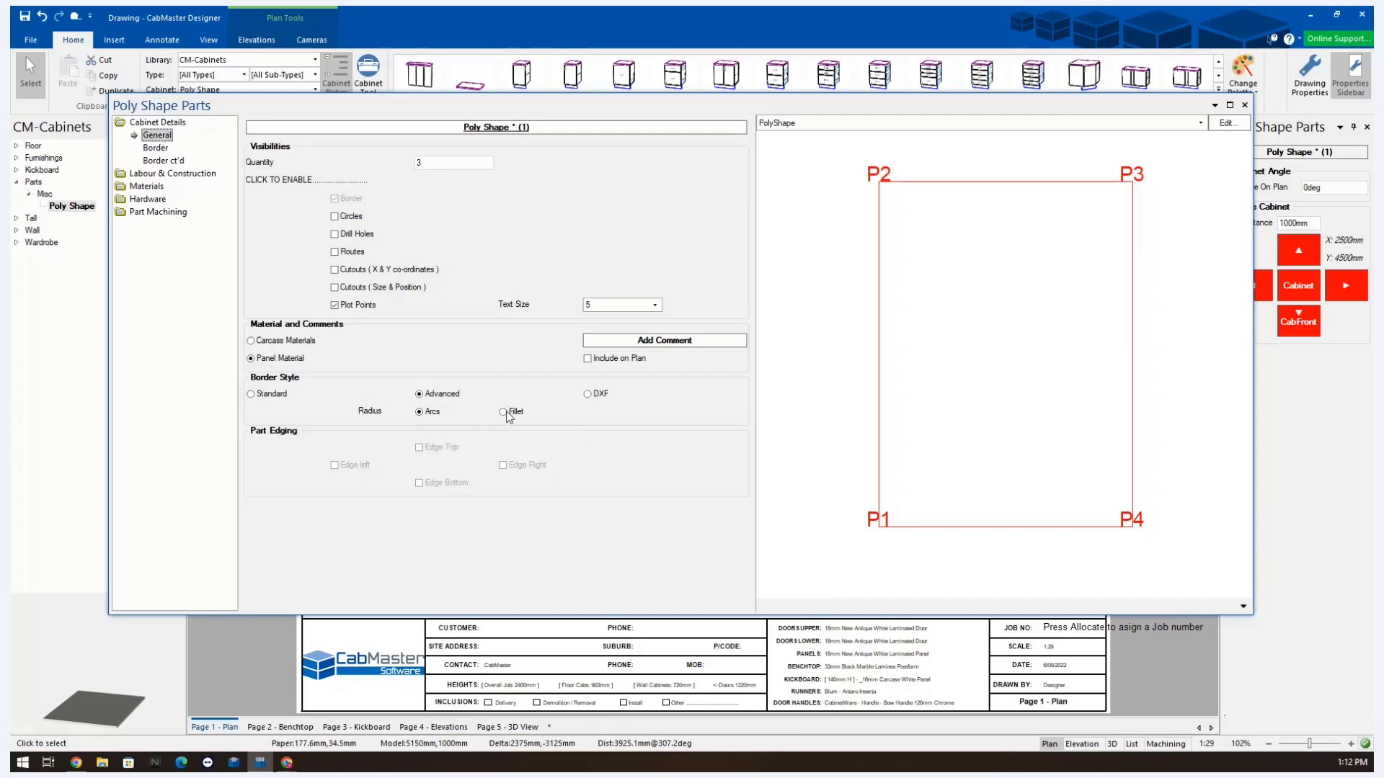
- Set the arc radius of border Point 2 to 400 mm
{"action": "left_click", "coordinate": [155, 148]}
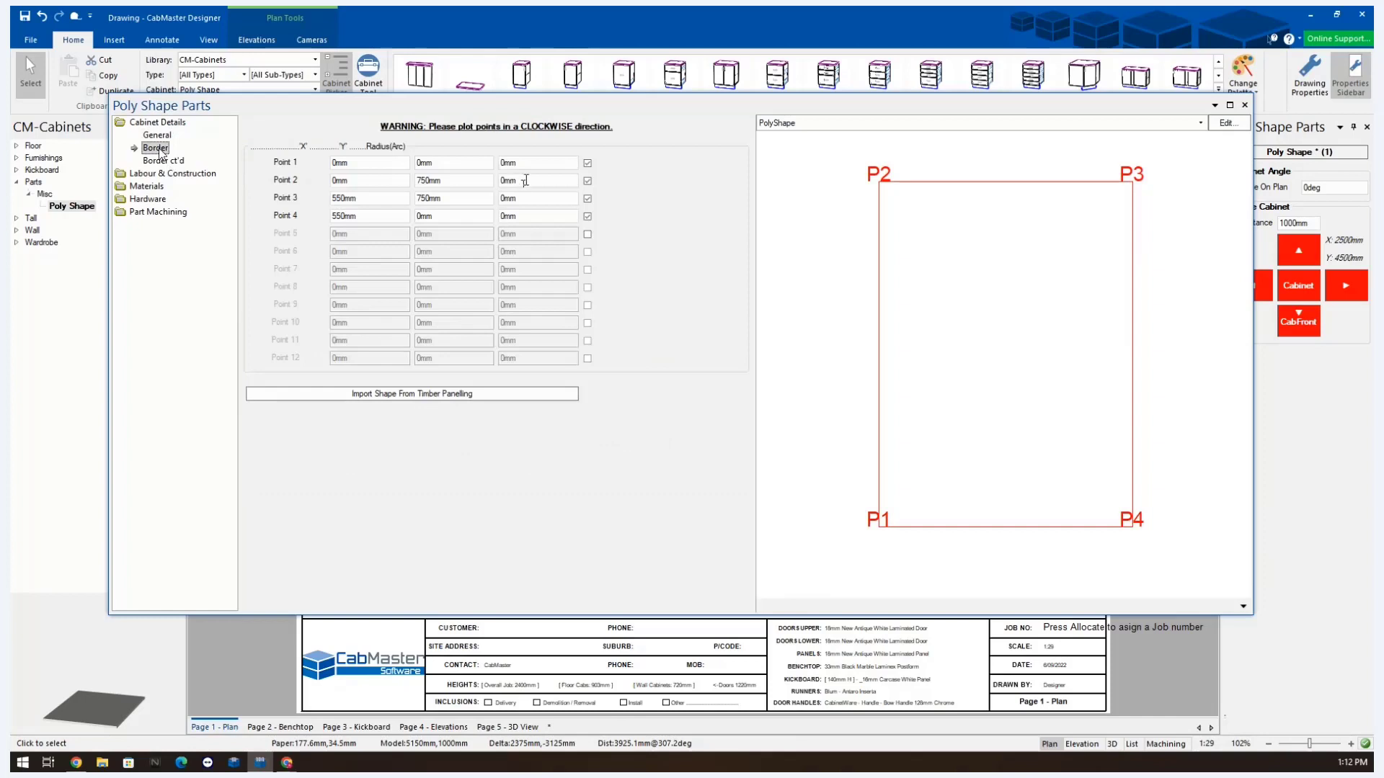
{"action": "left_click", "coordinate": [534, 180]}
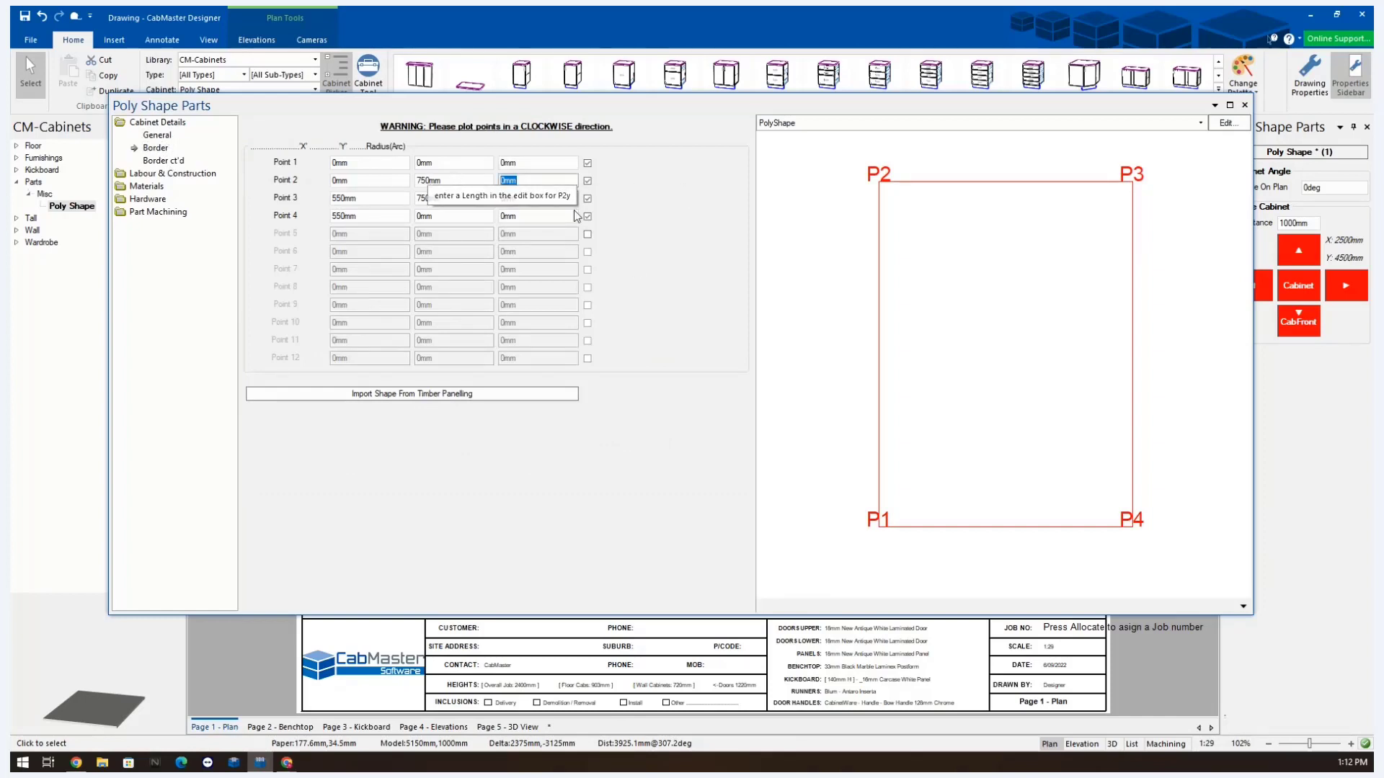
{"action": "type", "text": "400"}
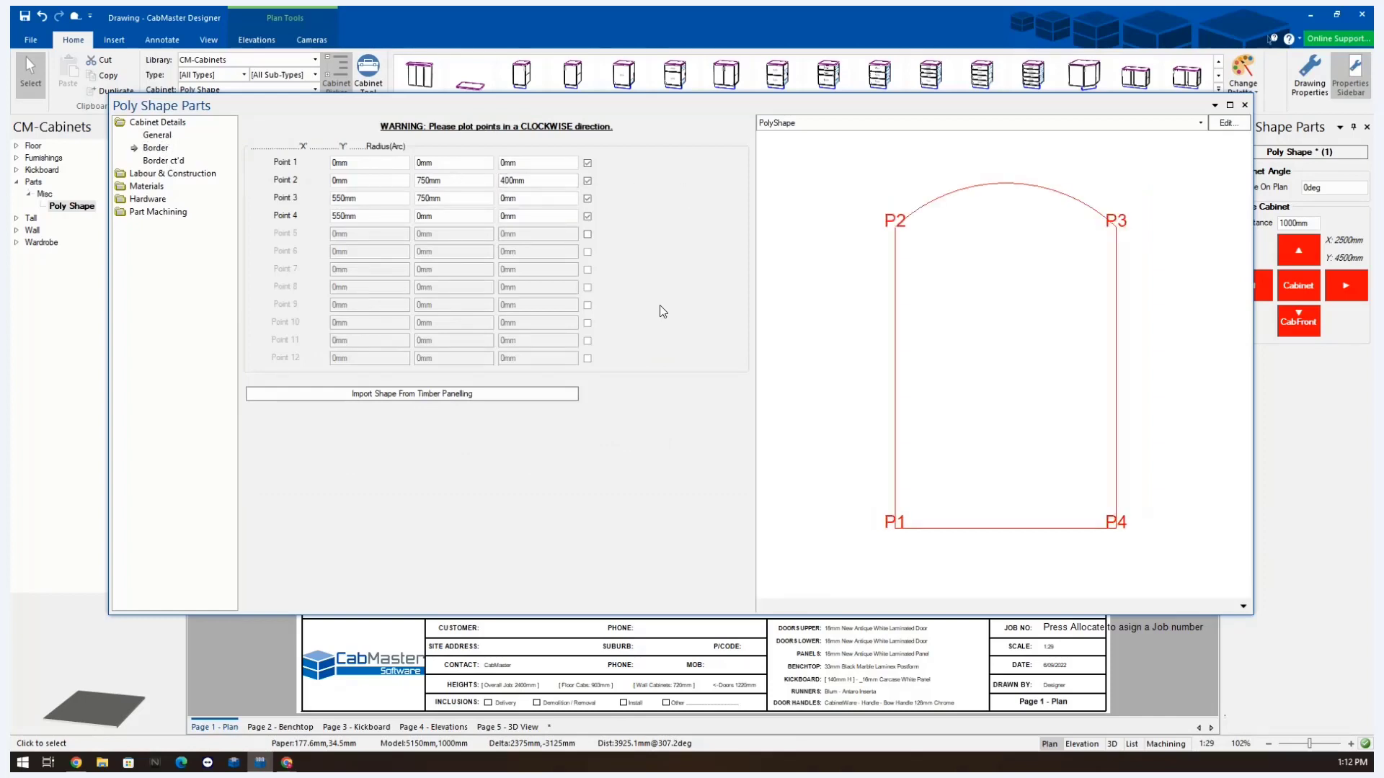
{"action": "key", "text": "Tab"}
- Reset the arc radius of border Point 2 to 0 mm
{"action": "double_click", "coordinate": [534, 180]}
{"action": "type", "text": "0"}
{"action": "key", "text": "Return"}
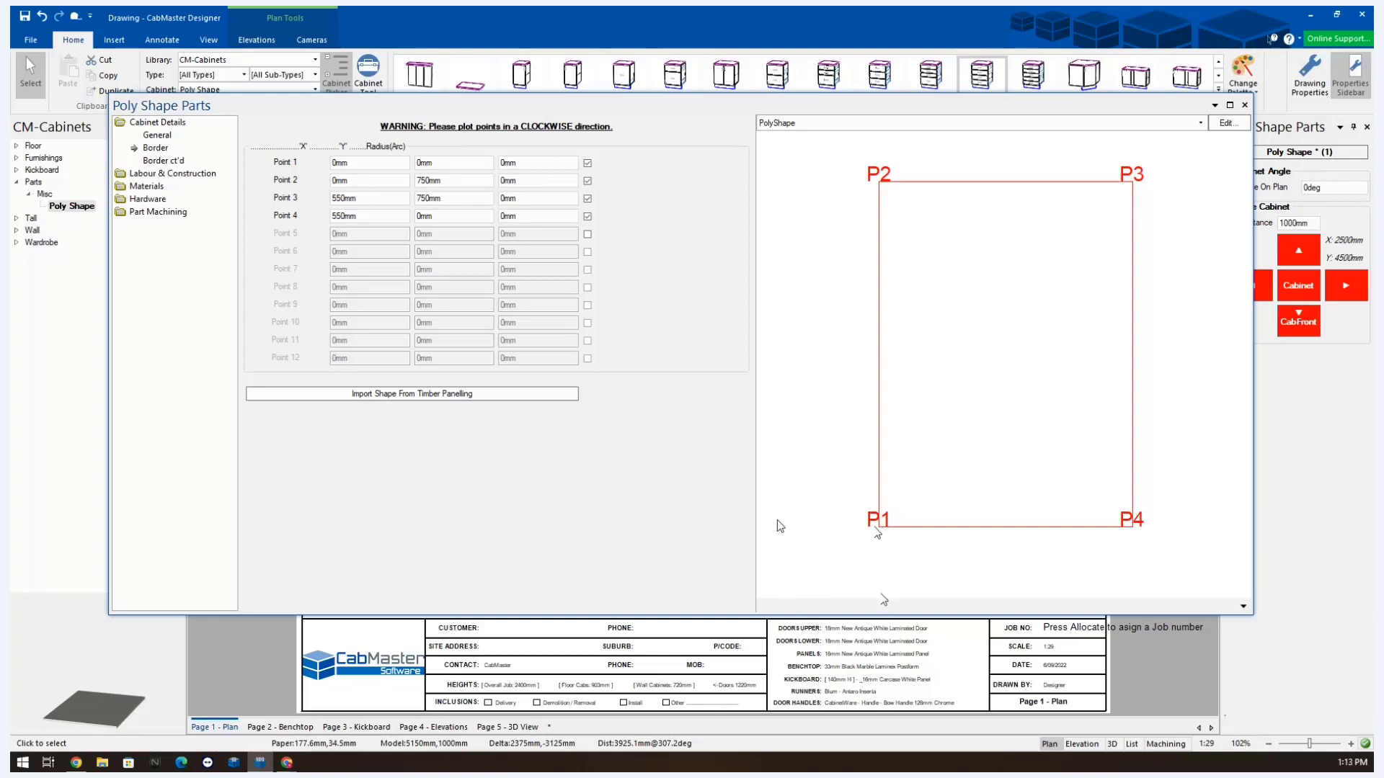
- Set the Y coordinate of border Point 2 to 1000 mm
{"action": "double_click", "coordinate": [443, 180]}
{"action": "type", "text": "1000"}
{"action": "key", "text": "Tab"}
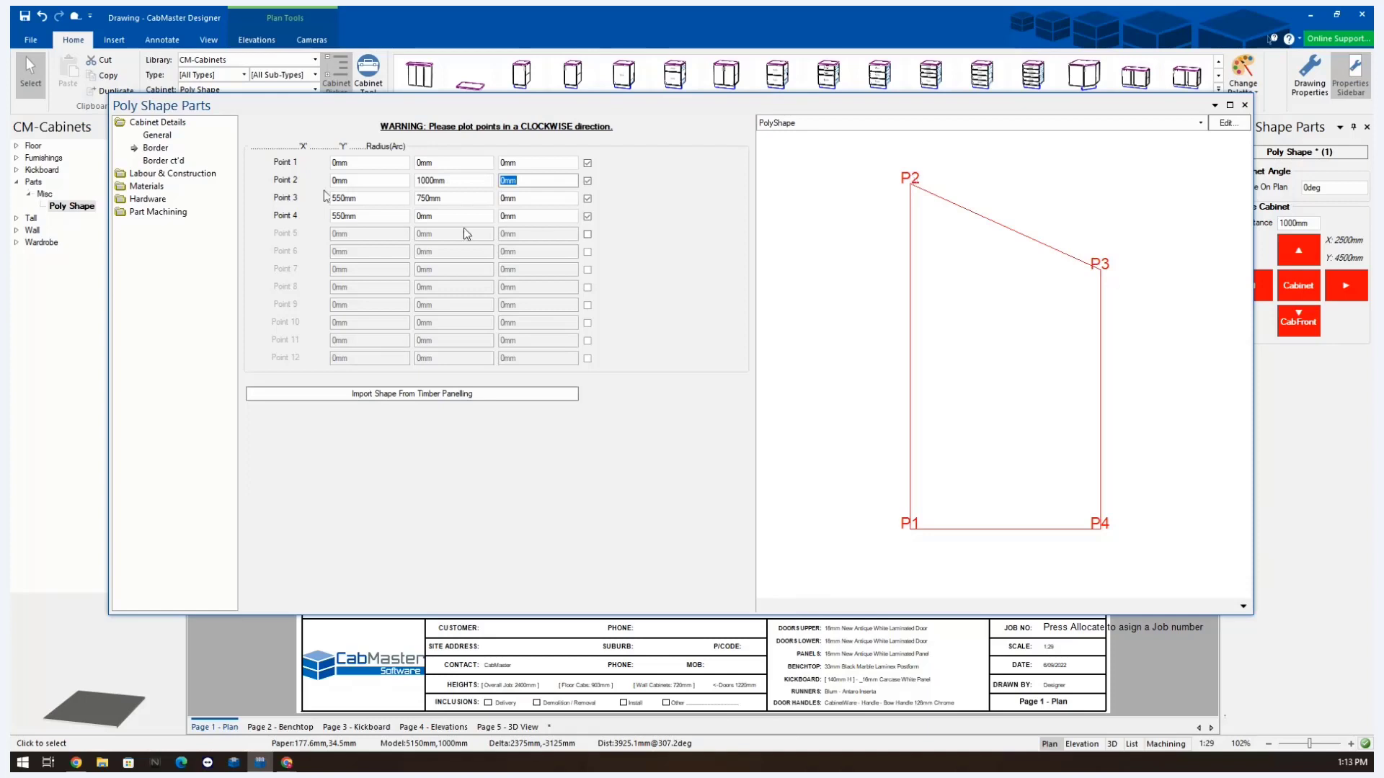
- Restore the Y coordinate of border Point 2 to 750 mm
{"action": "left_click", "coordinate": [457, 180]}
{"action": "type", "text": "750"}
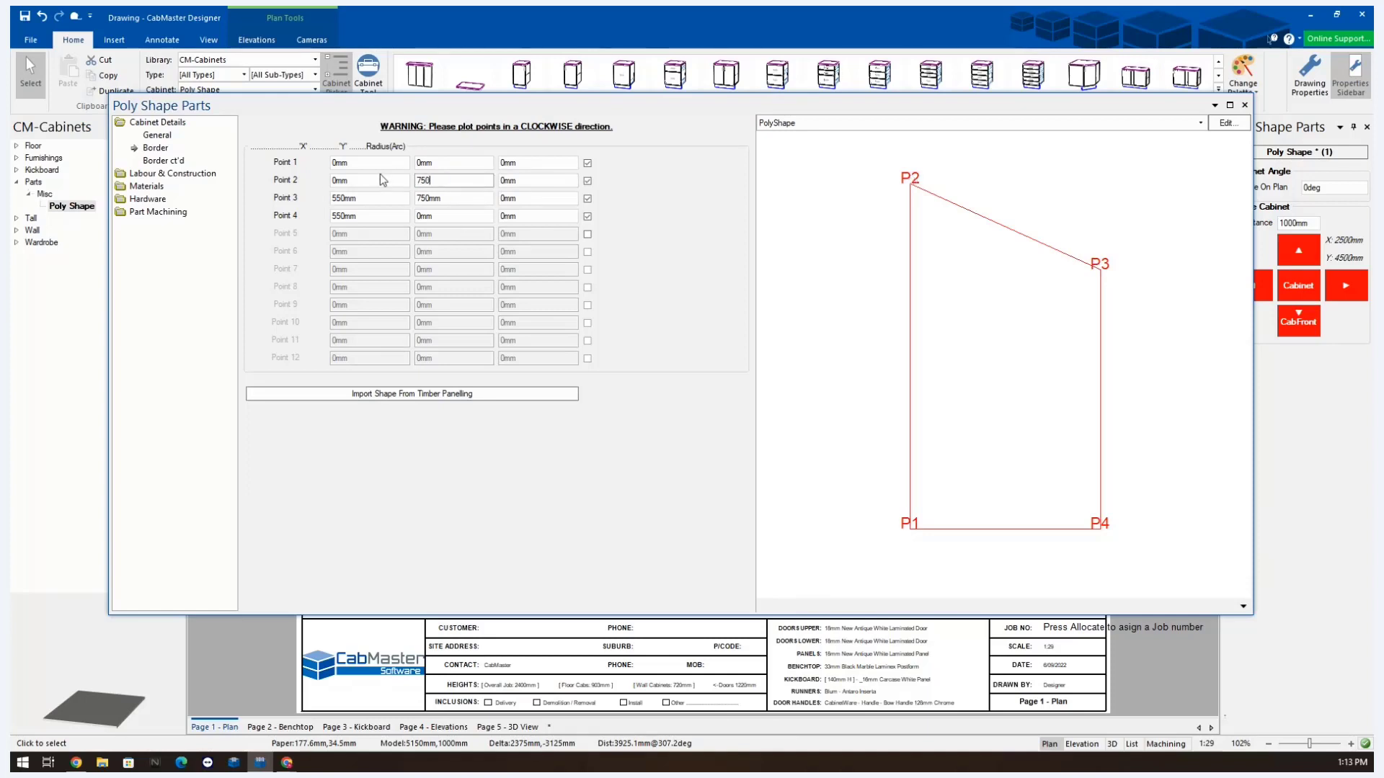
{"action": "key", "text": "Tab"}
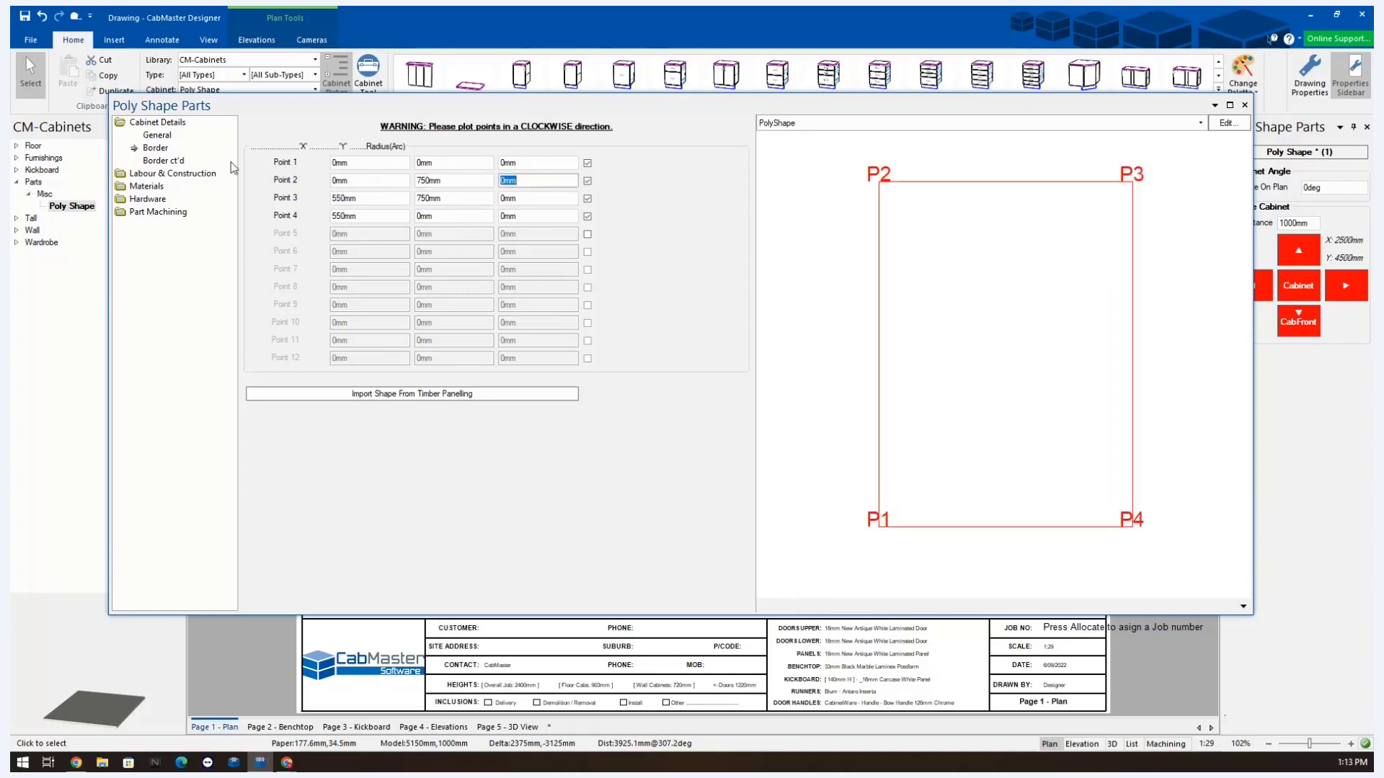
- Change the border radius type to Fillet and give Point 2 a 60 mm fillet radius
{"action": "left_click", "coordinate": [149, 137]}
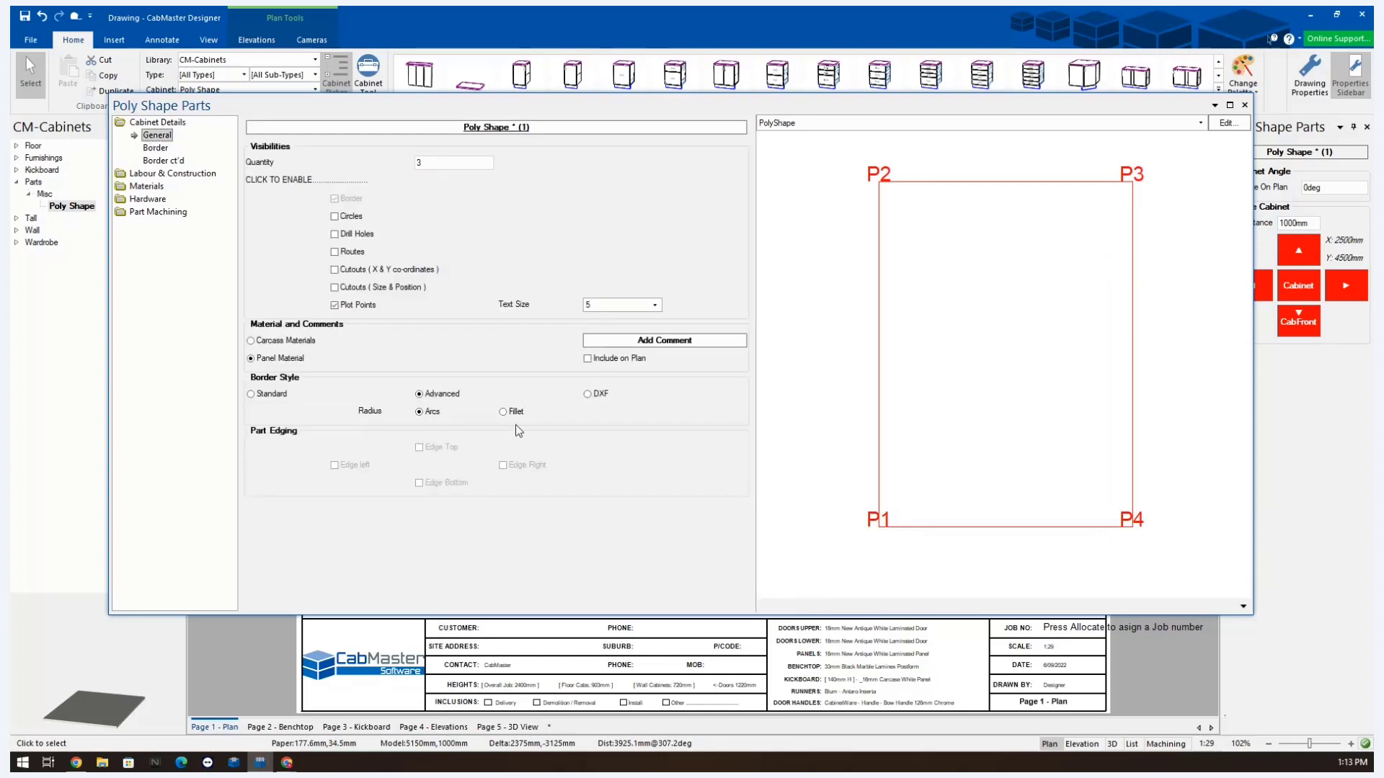
{"action": "left_click", "coordinate": [178, 151]}
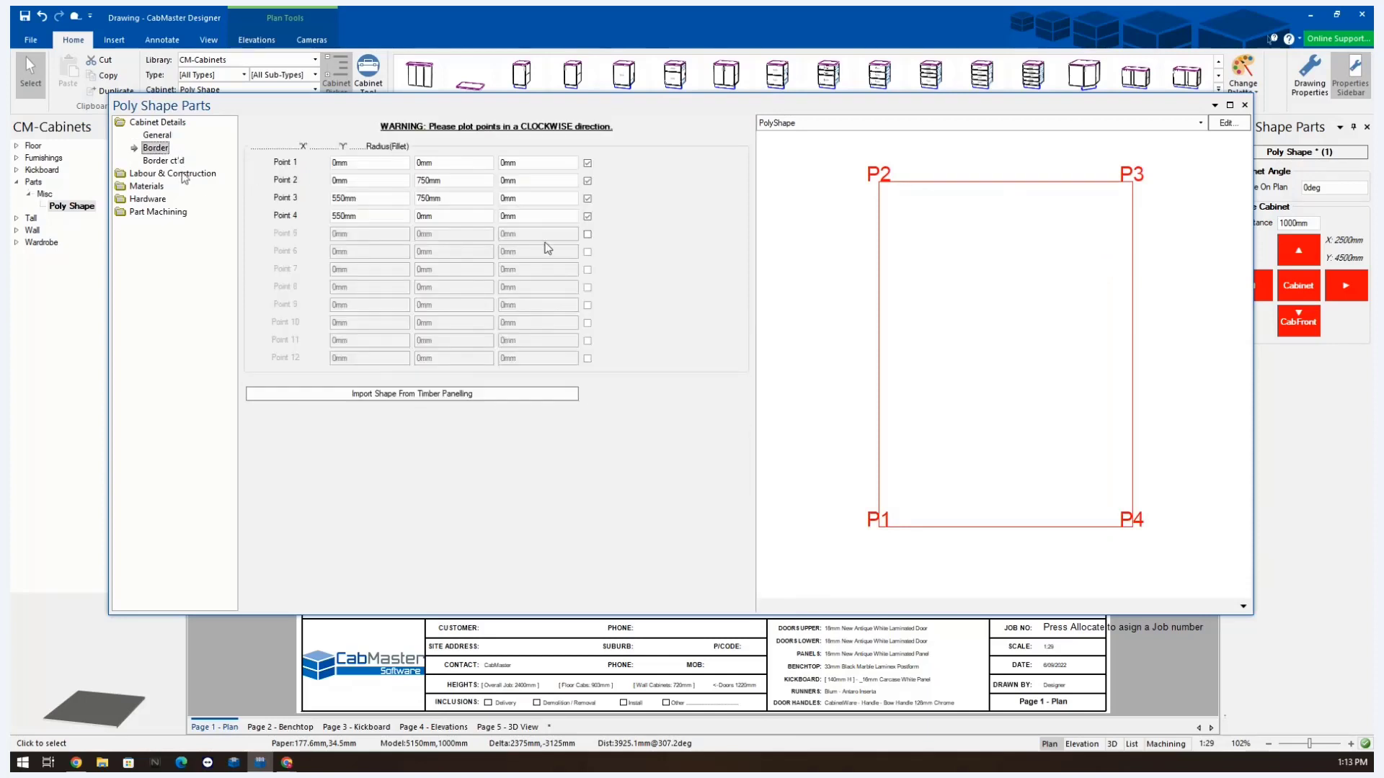
{"action": "left_click", "coordinate": [529, 181]}
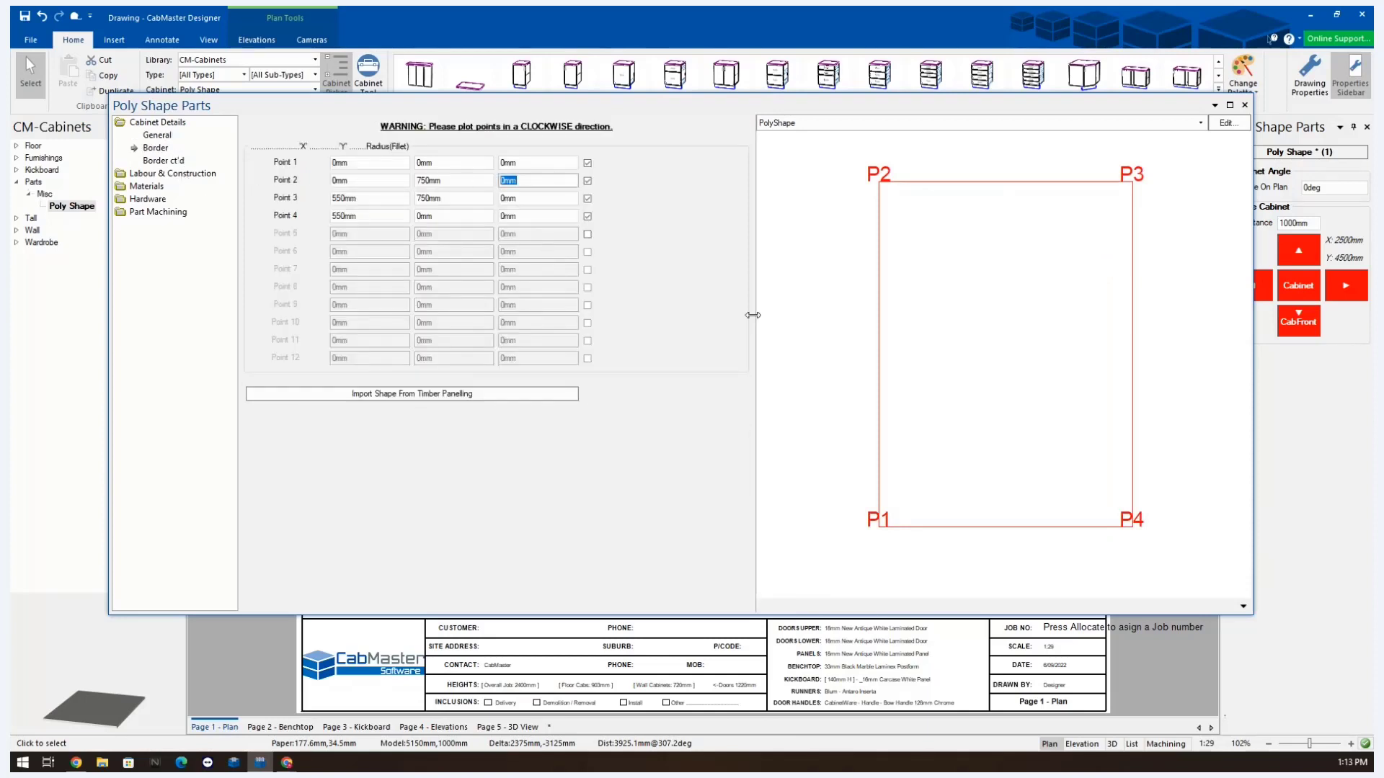
{"action": "type", "text": "60"}
{"action": "left_click", "coordinate": [681, 340]}
- Set the fillet radius of border Point 2 to -60 mm for an inward curve
{"action": "left_click_drag", "start_coordinate": [529, 181], "coordinate": [488, 187]}
{"action": "type", "text": "-60"}
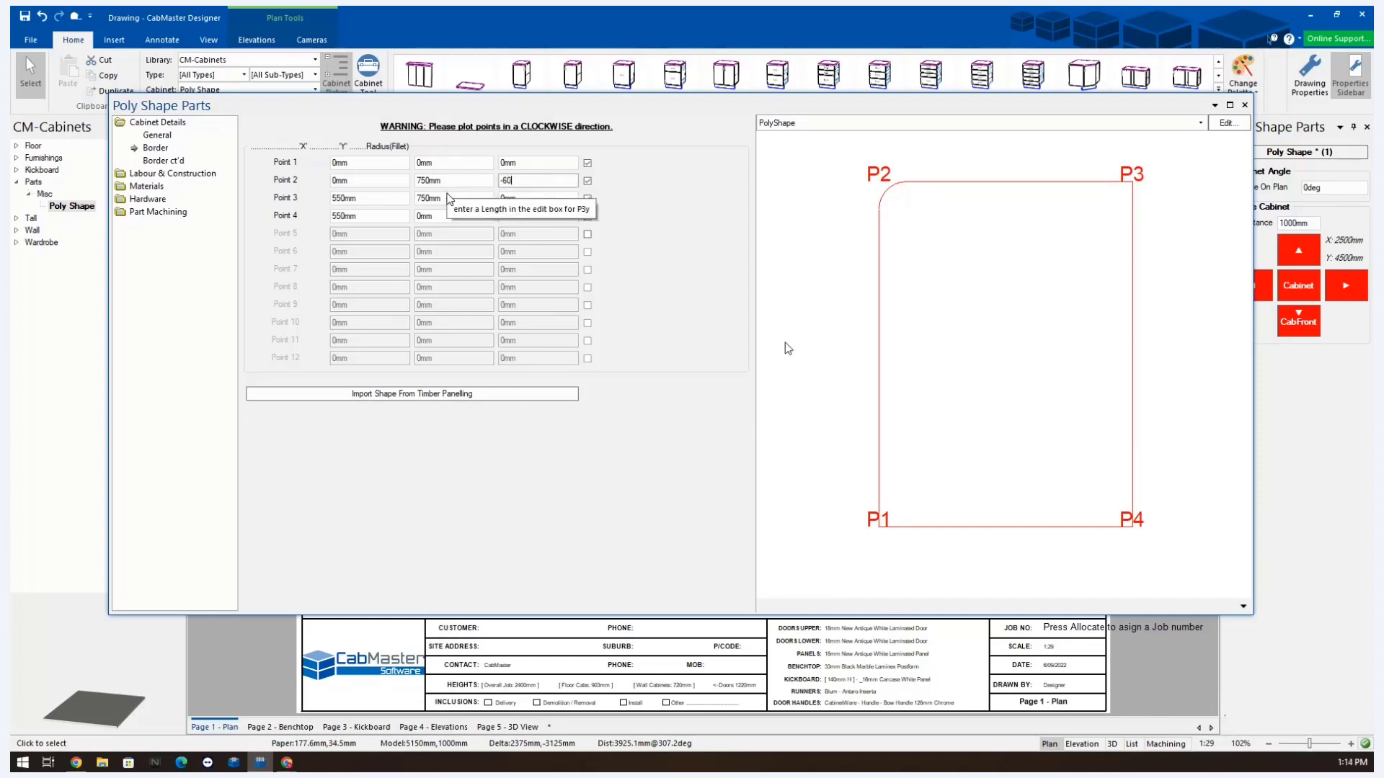
{"action": "key", "text": "Return"}
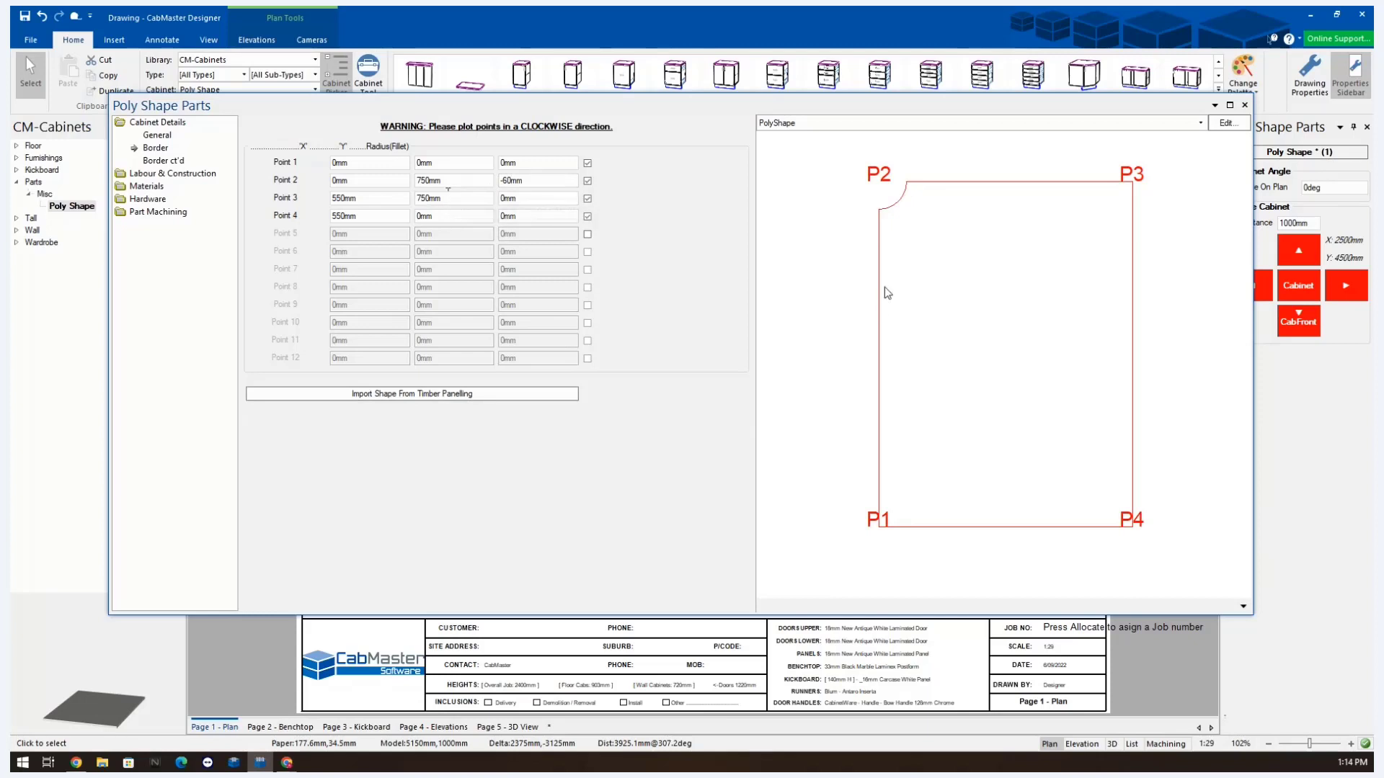
- Reset the fillet radius of border Point 2 to 0 mm and return to the general cabinet details
{"action": "left_click", "coordinate": [506, 180]}
{"action": "type", "text": "0"}
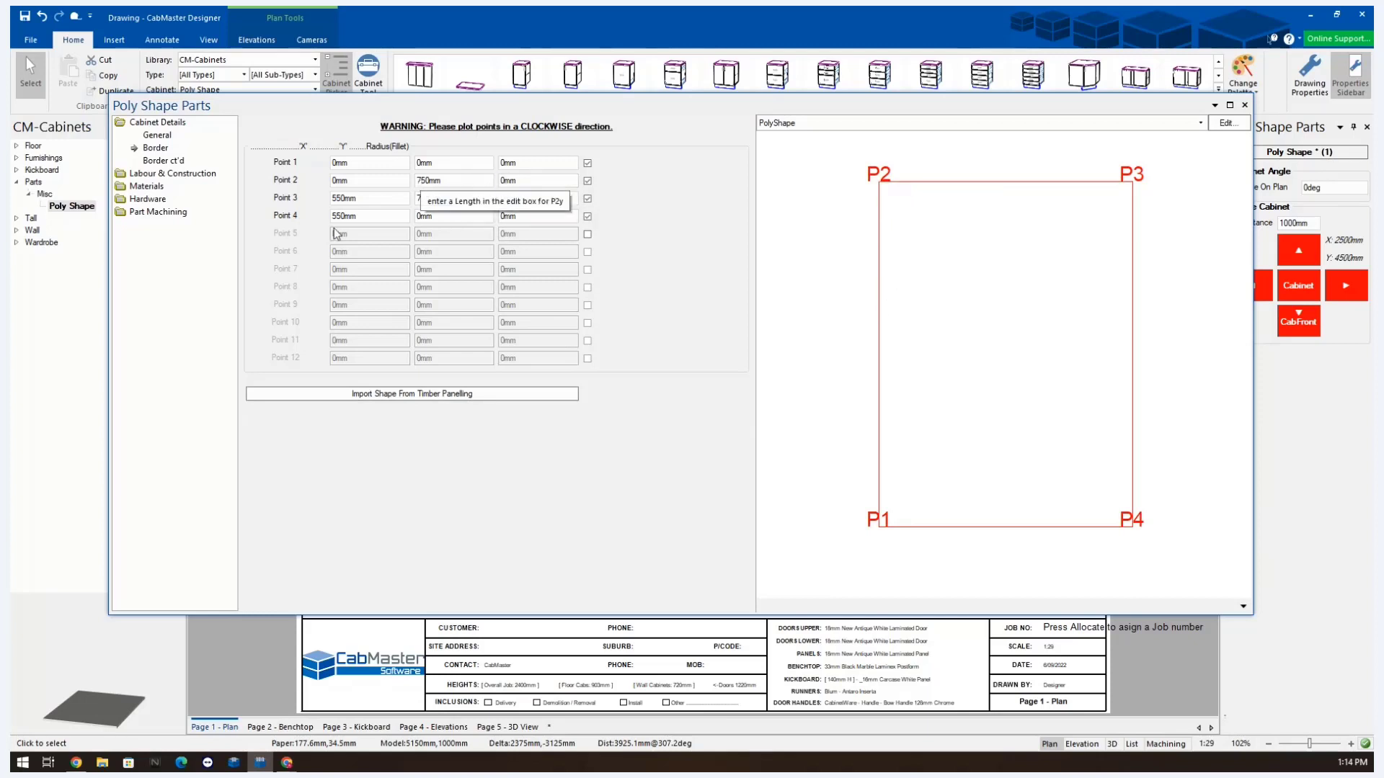
{"action": "left_click", "coordinate": [157, 135]}
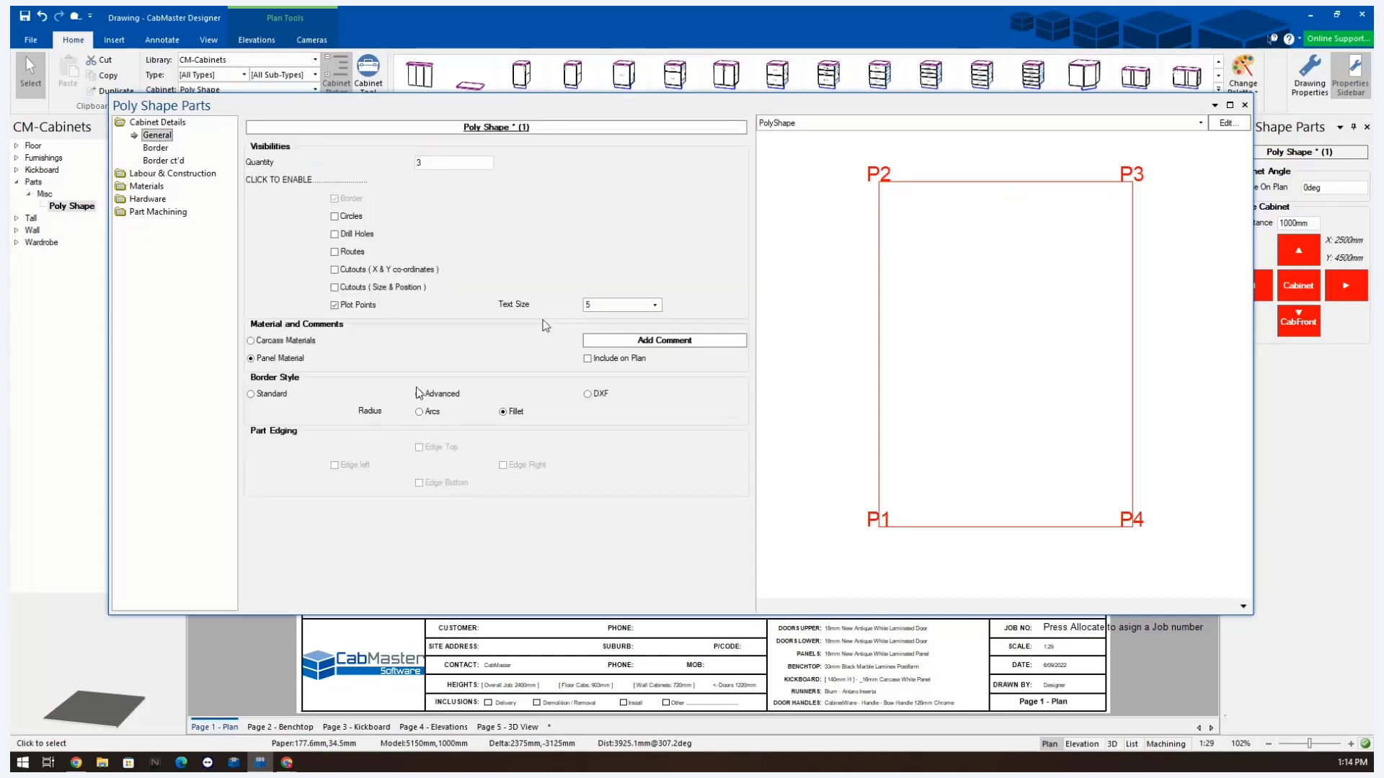
- Try arc radii of -400 mm and 60 mm on border Point 2
{"action": "left_click", "coordinate": [155, 148]}
{"action": "left_click", "coordinate": [522, 180]}
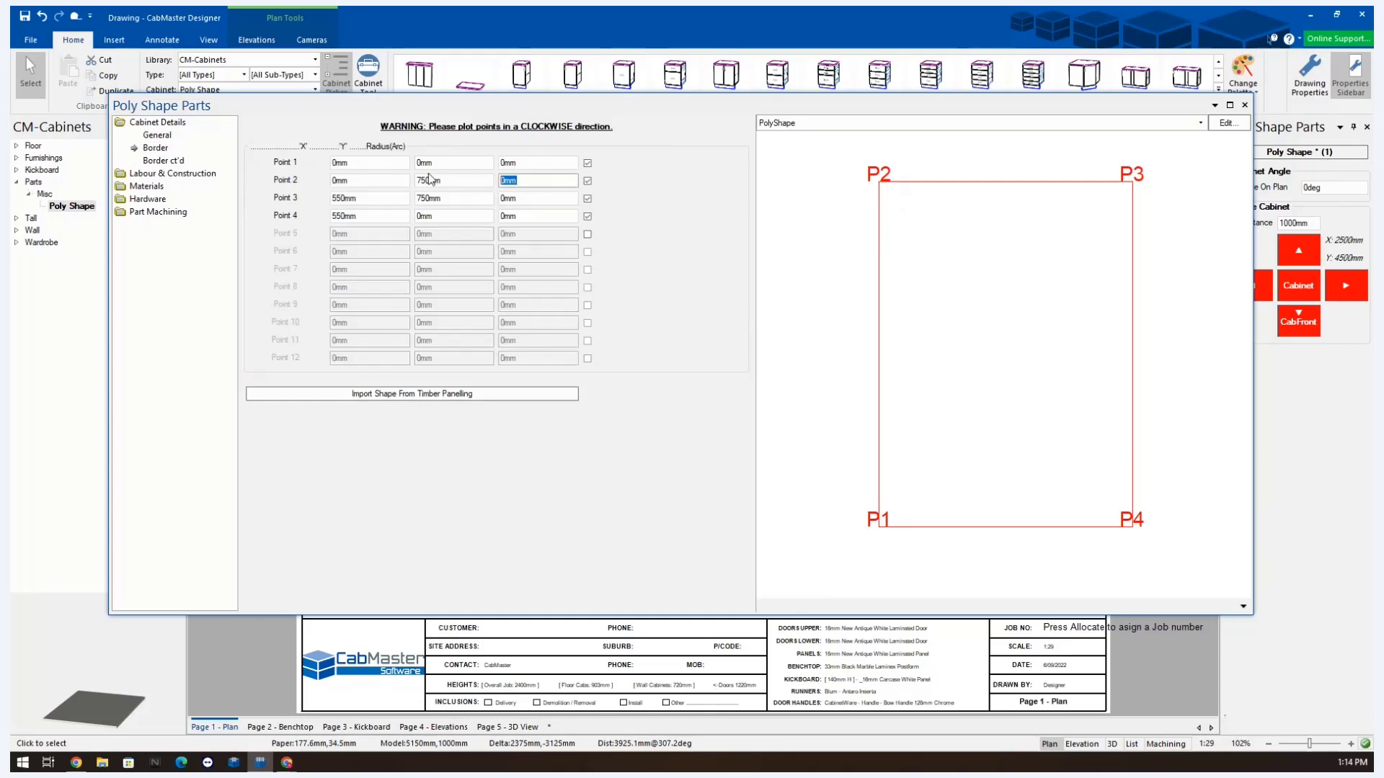
{"action": "type", "text": "-400"}
{"action": "key", "text": "Tab"}
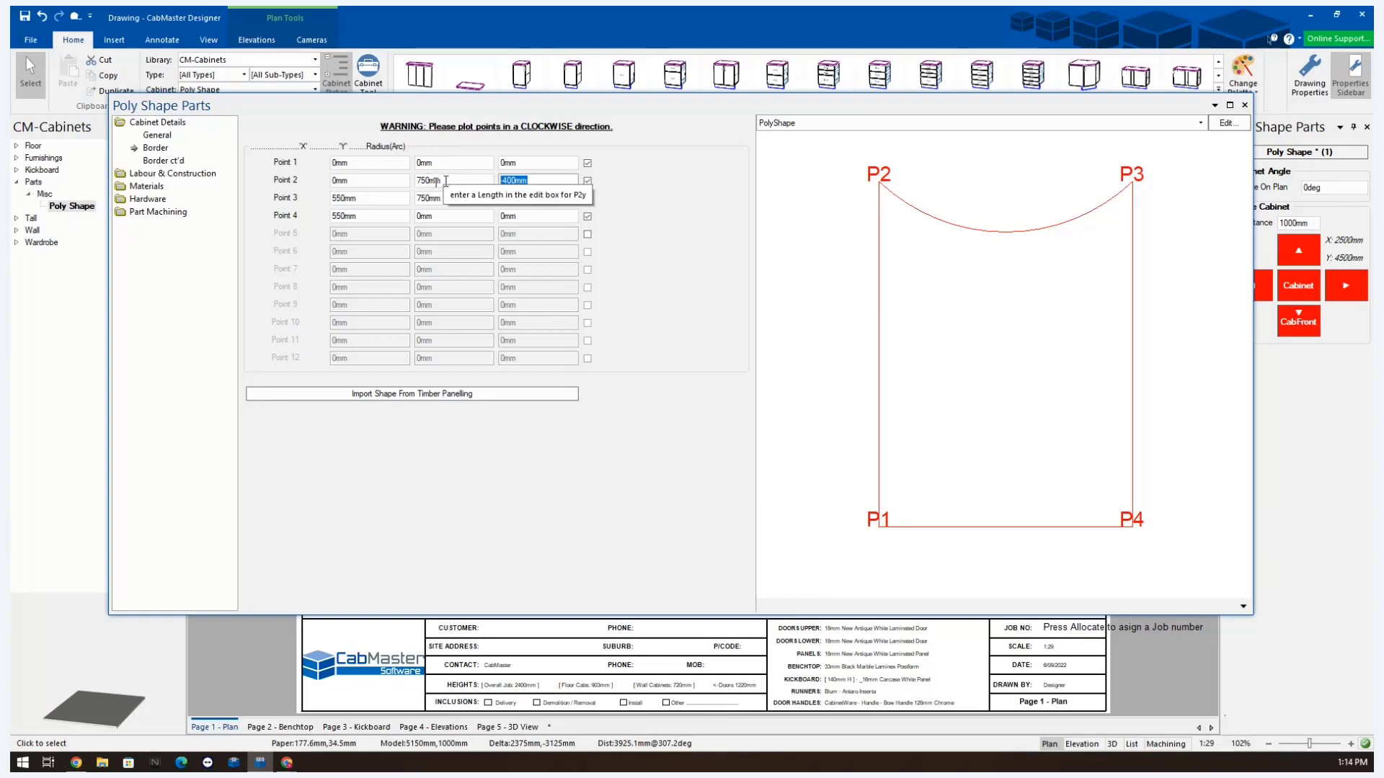
{"action": "type", "text": "60"}
{"action": "key", "text": "Tab"}
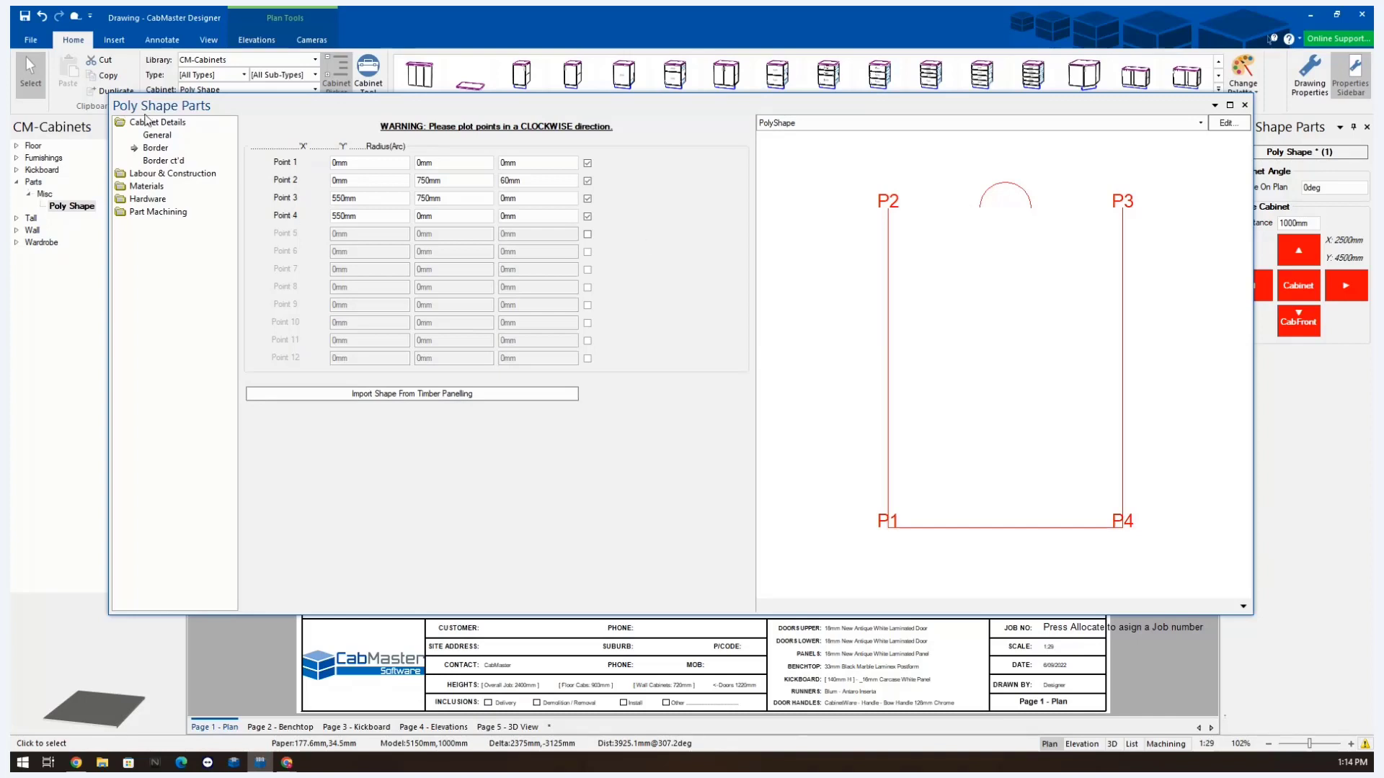
- Enable border Points 5, 6 and 7
{"action": "left_click", "coordinate": [587, 235]}
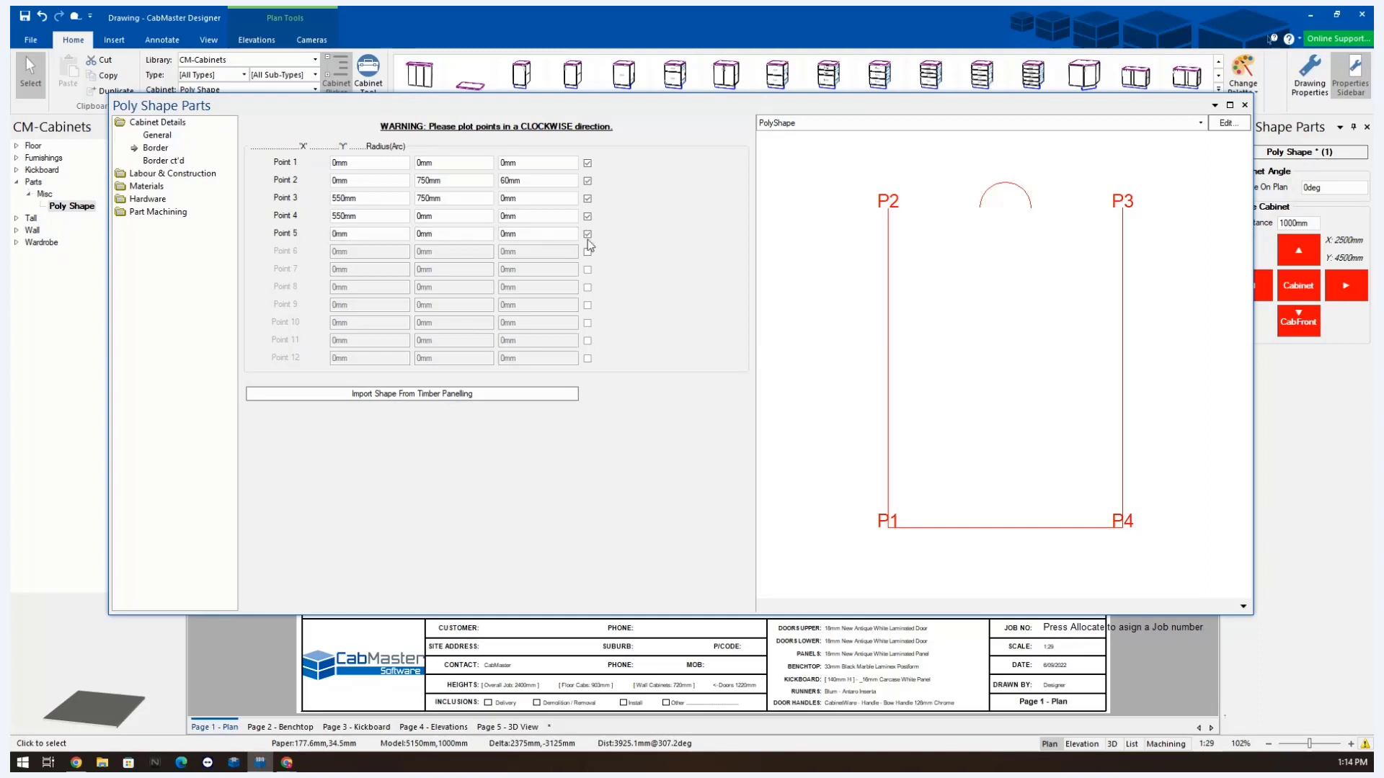
{"action": "left_click", "coordinate": [587, 253]}
{"action": "left_click", "coordinate": [587, 270]}
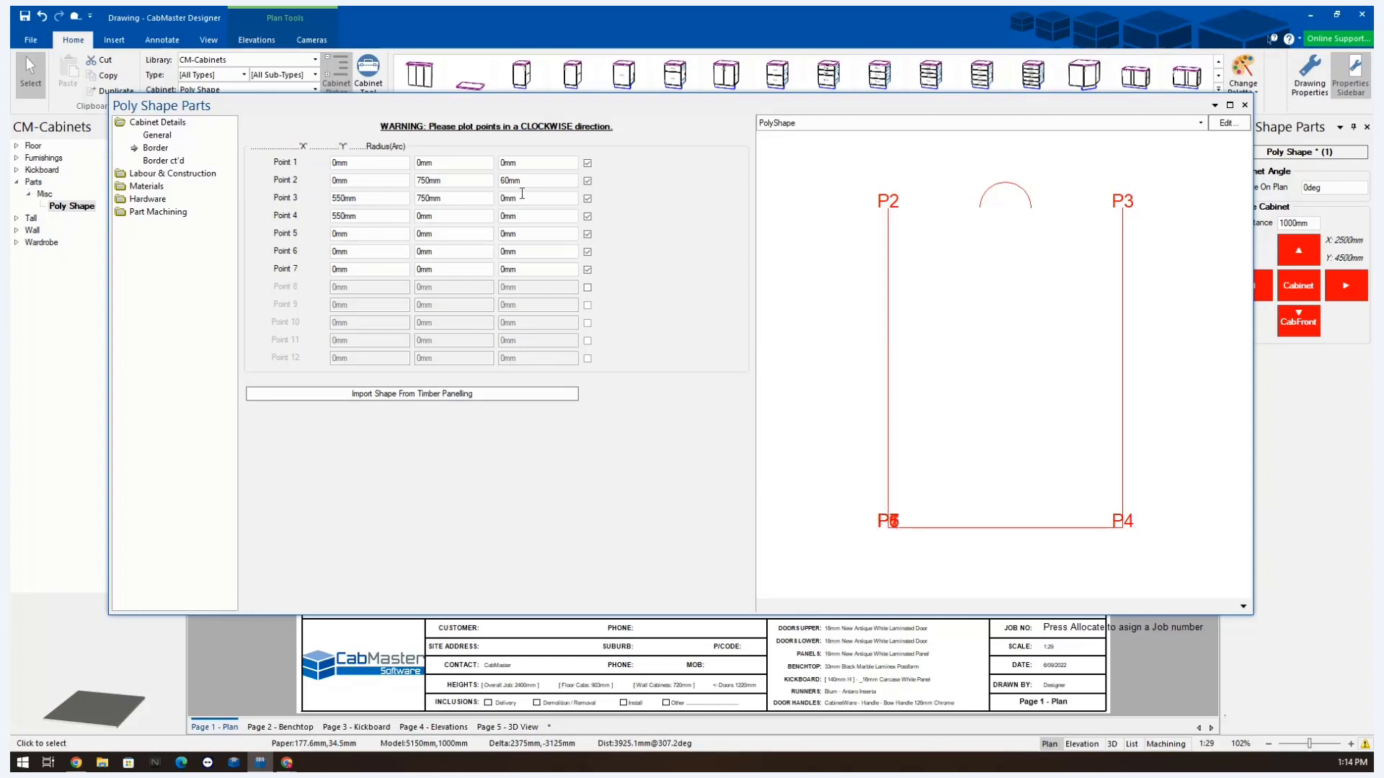
- Reset the arc radius of border Point 2 to 0 mm
{"action": "left_click_drag", "start_coordinate": [529, 182], "coordinate": [413, 148]}
{"action": "type", "text": "0"}
{"action": "key", "text": "Return"}
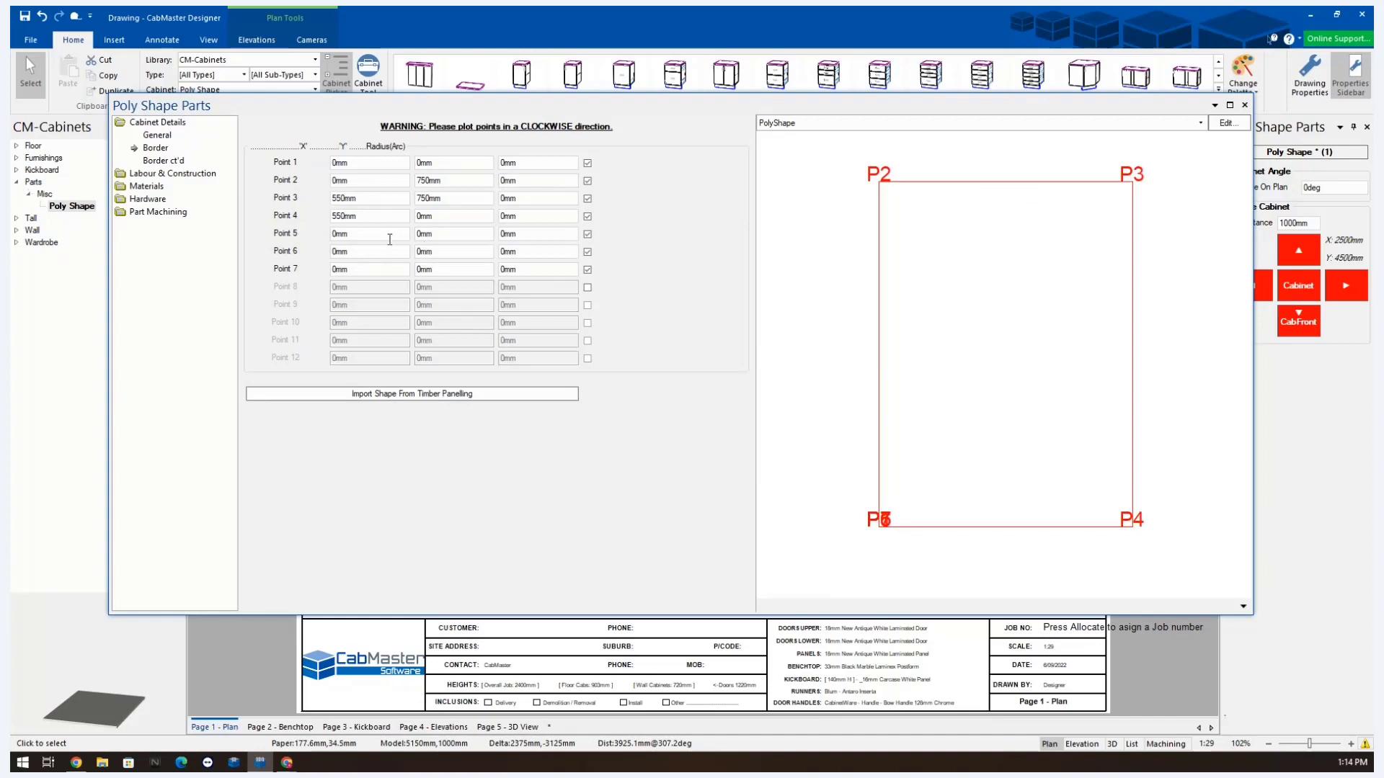
- Set border Point 5 to X 300 mm and Y 200 mm to form a notch in the lower edge
{"action": "left_click", "coordinate": [386, 233]}
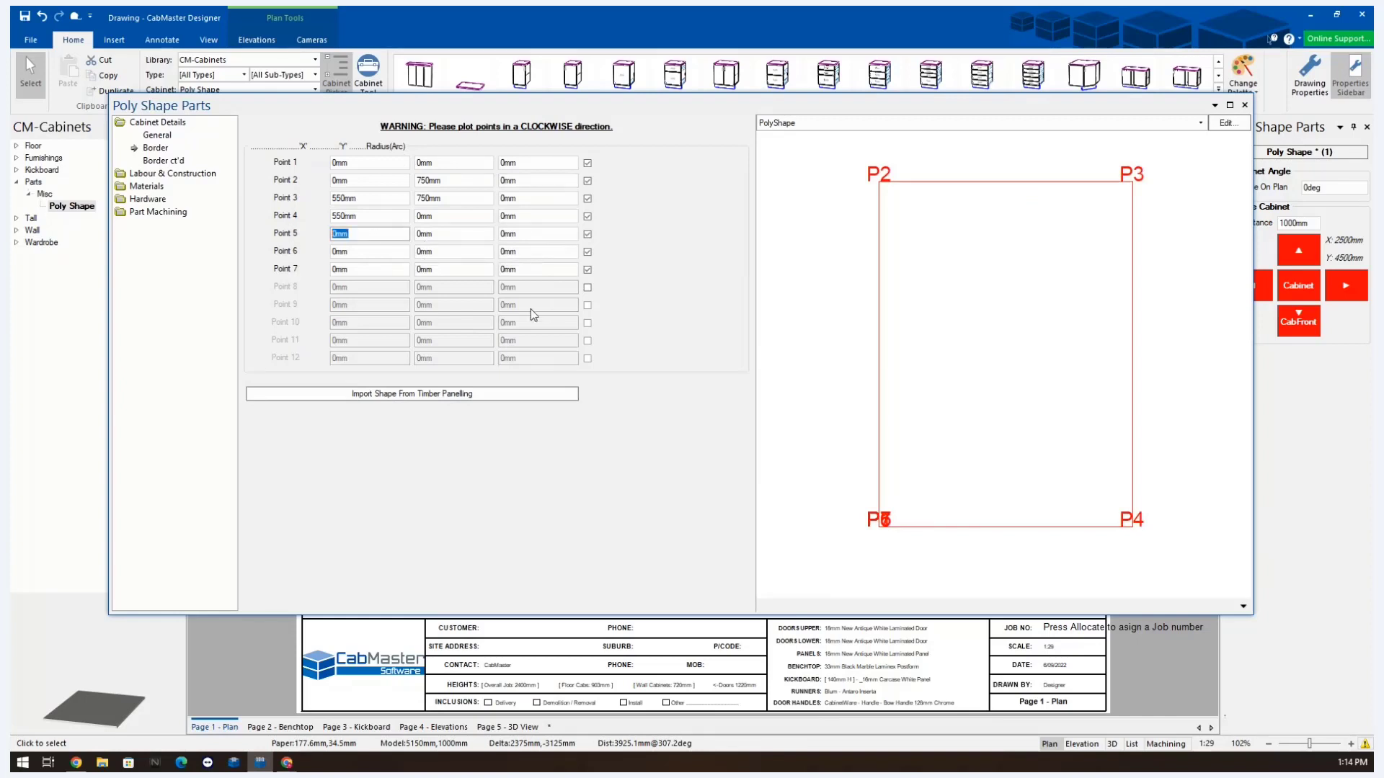
{"action": "type", "text": "300"}
{"action": "key", "text": "Tab"}
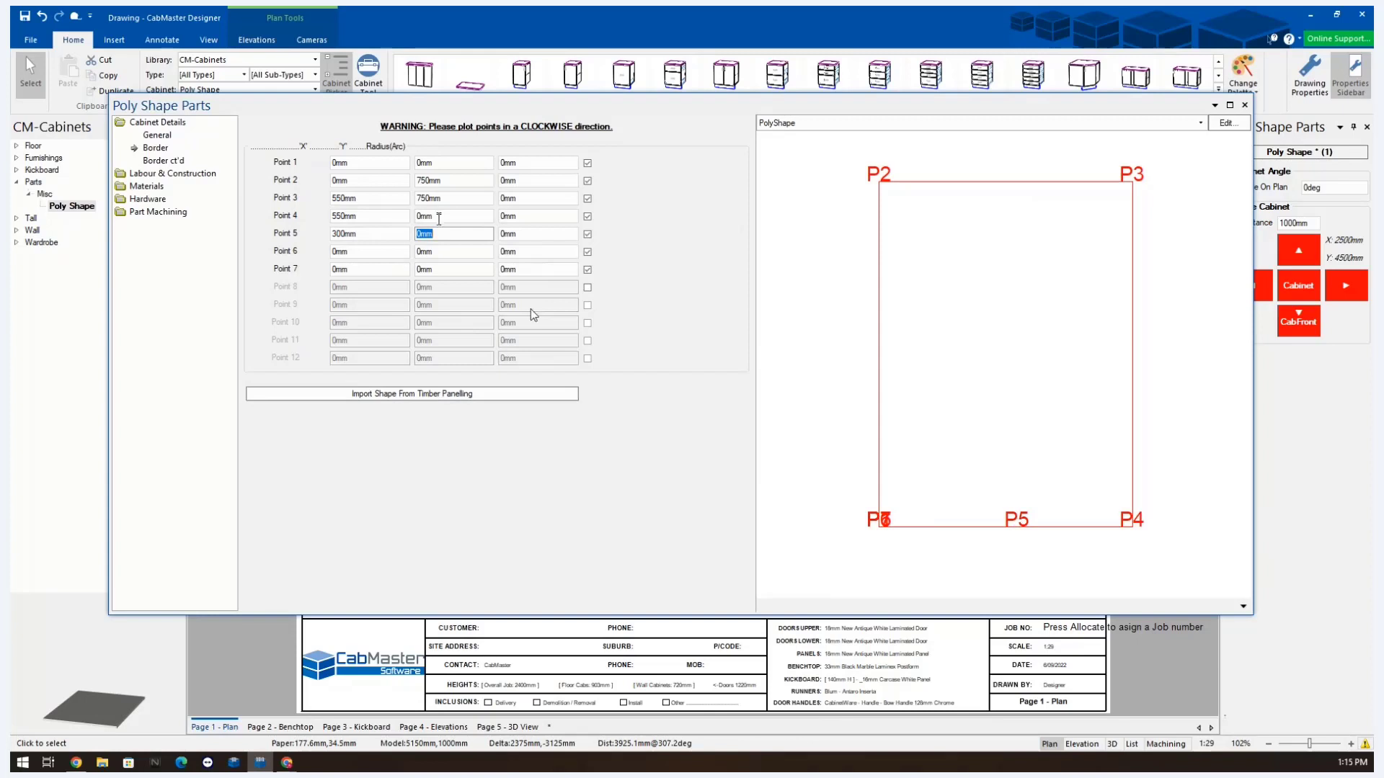
{"action": "type", "text": "200"}
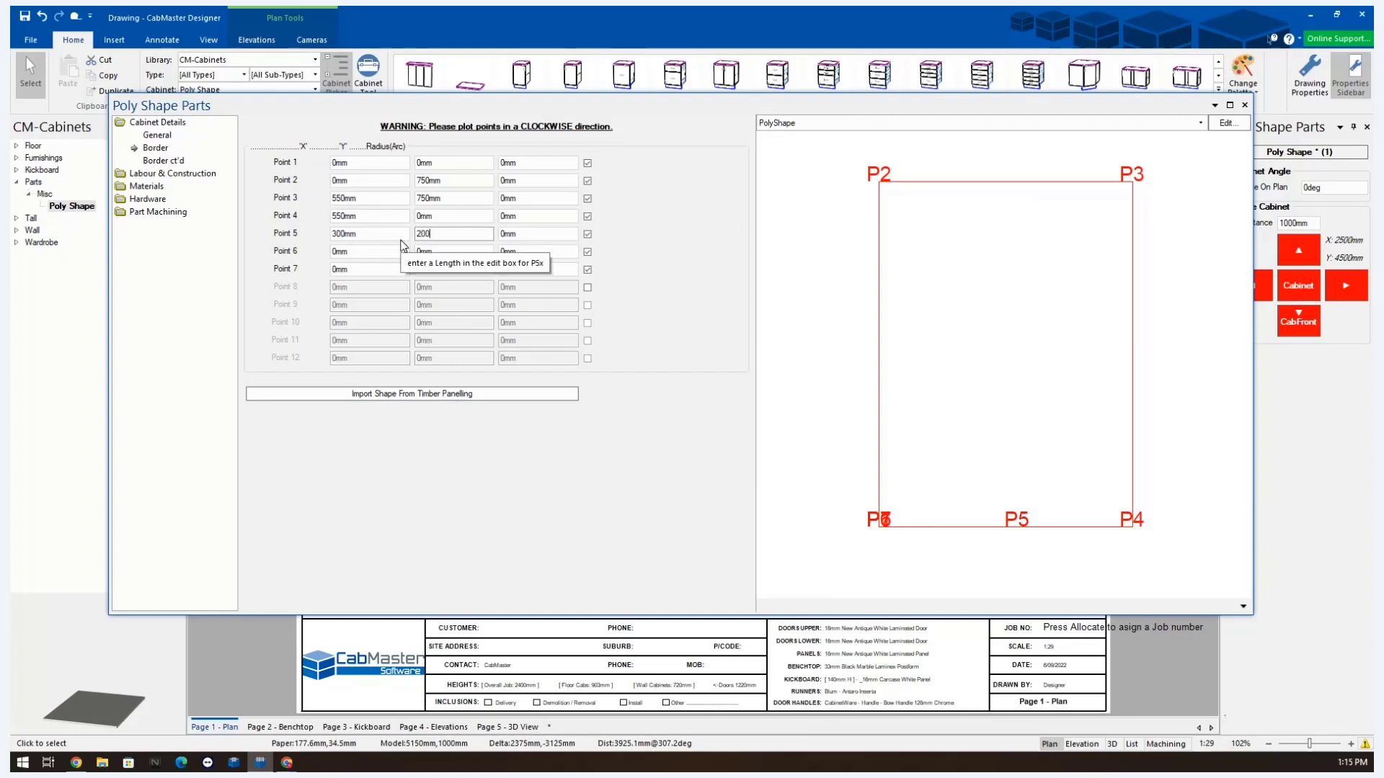
{"action": "key", "text": "Tab"}
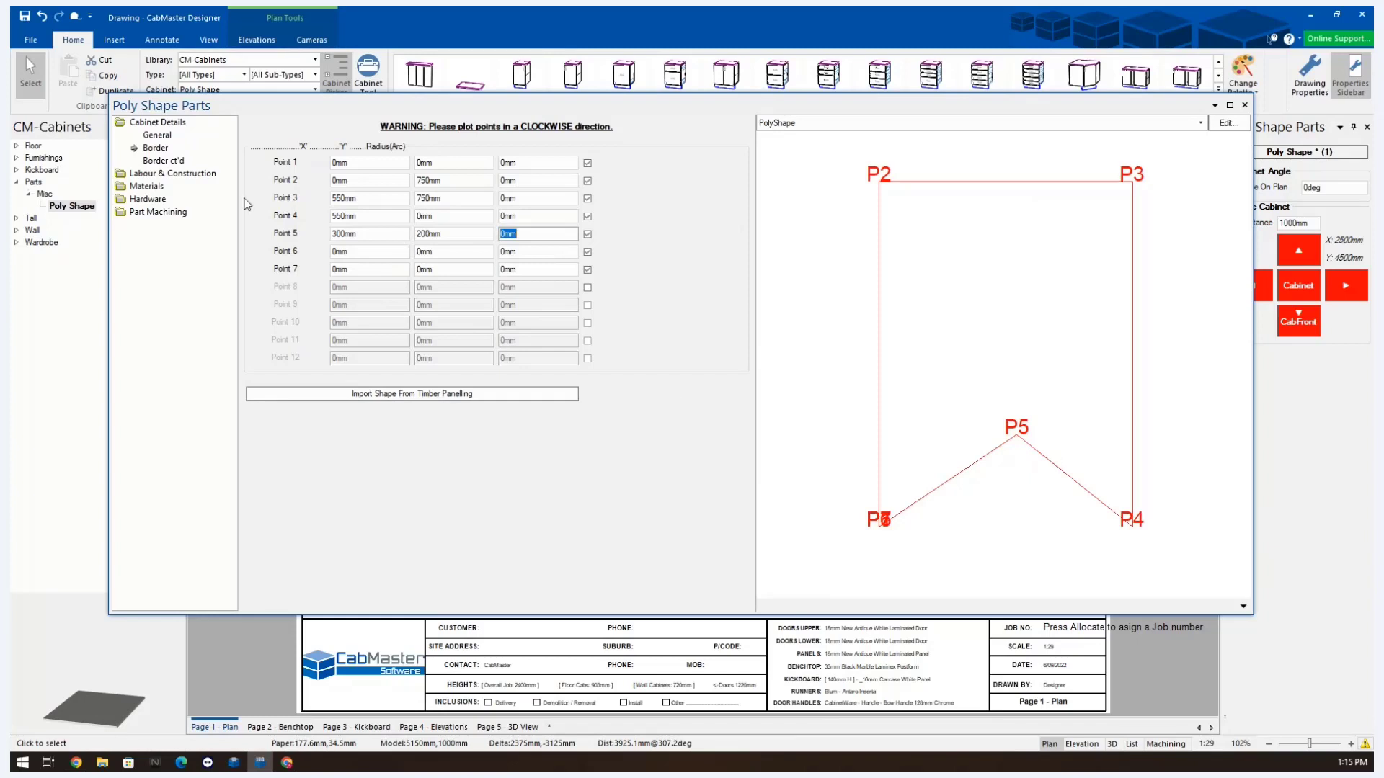
- Enable the border offset in the continued border settings and set it to 40 mm
{"action": "left_click", "coordinate": [150, 161]}
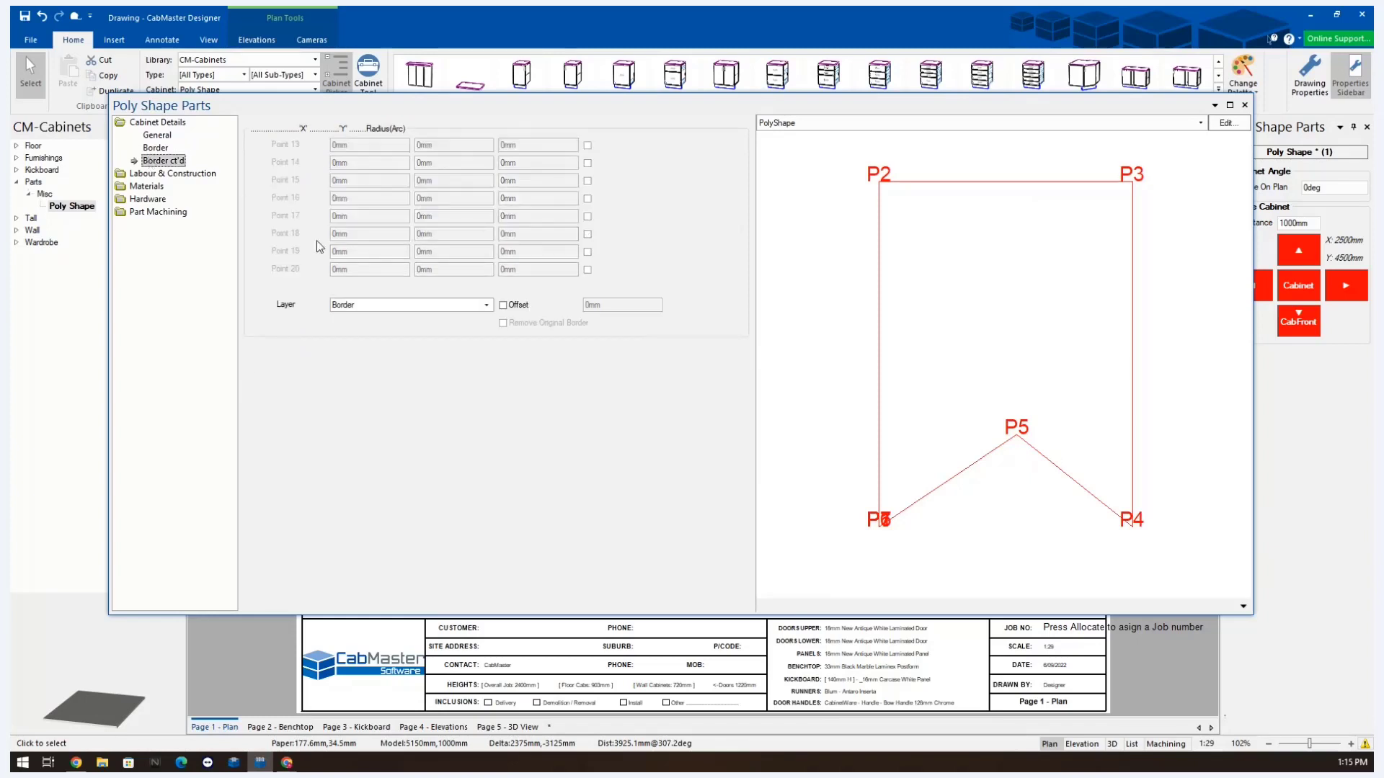
{"action": "left_click", "coordinate": [503, 305]}
{"action": "key", "text": "Tab"}
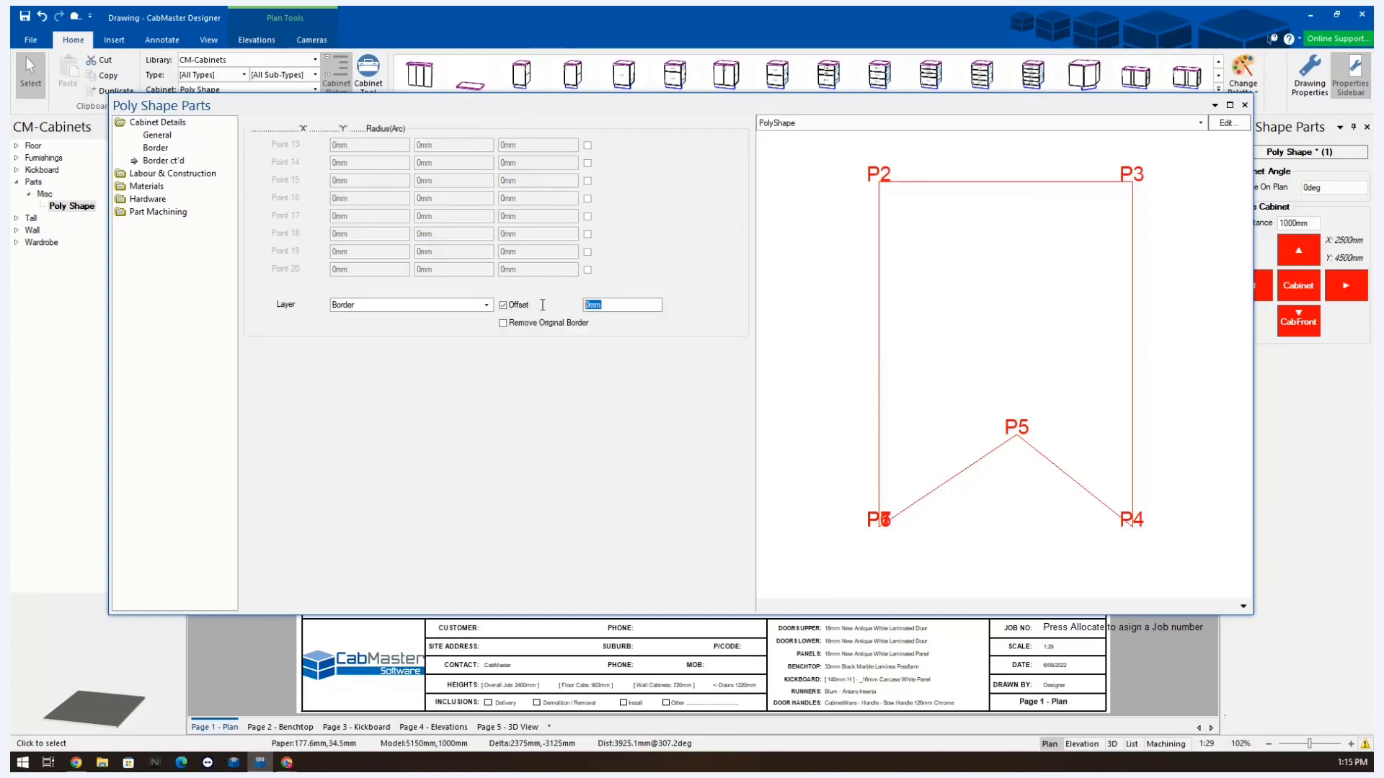
{"action": "type", "text": "40"}
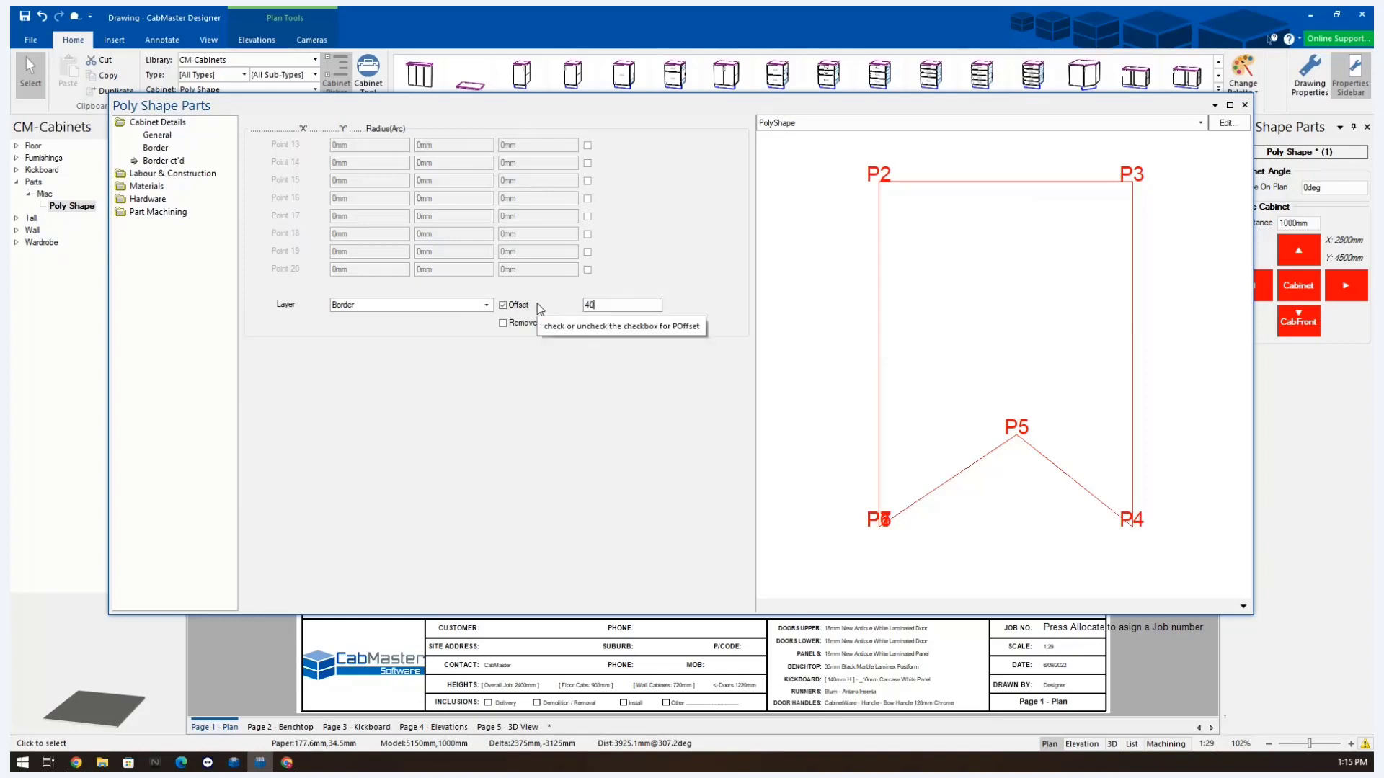
{"action": "key", "text": "Return"}
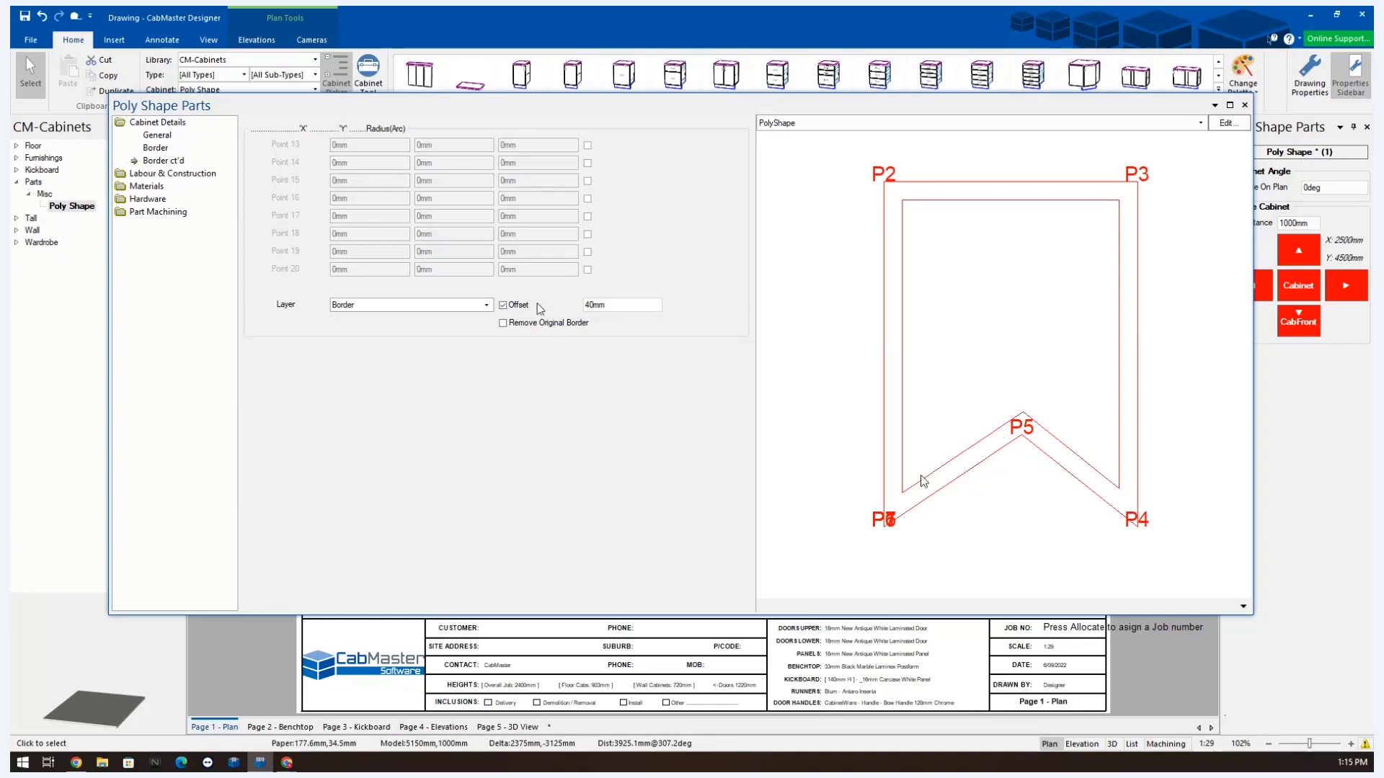
- Try cutout as the border layer name, and settle on shaker
{"action": "left_click", "coordinate": [371, 306]}
{"action": "type", "text": "cutout"}
{"action": "left_click", "coordinate": [389, 304]}
{"action": "type", "text": "shaler"}
{"action": "key", "text": "BackSpace"}
{"action": "key", "text": "BackSpace"}
{"action": "type", "text": "ker"}
- Try removing the original border so only the offset outline remains, and restore it
{"action": "left_click", "coordinate": [503, 323]}
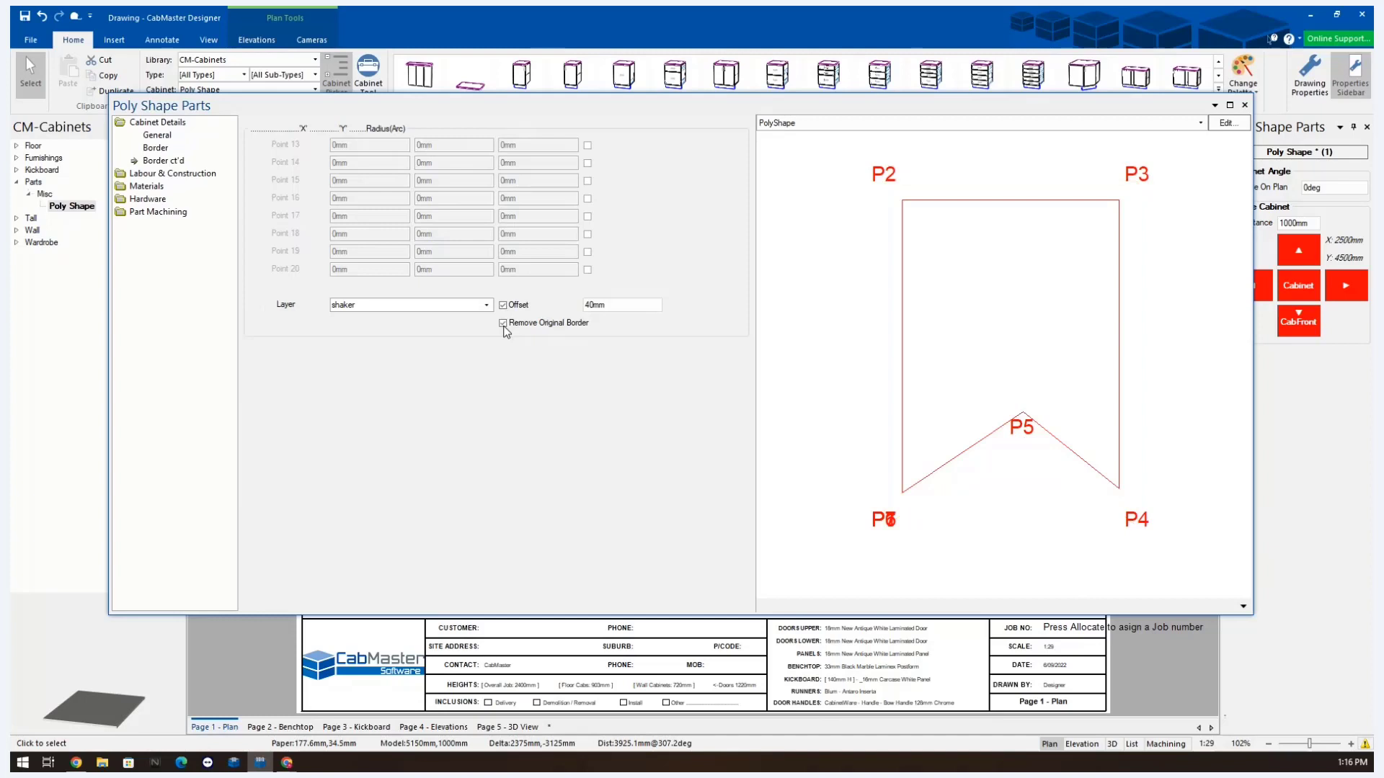
{"action": "left_click", "coordinate": [503, 323]}
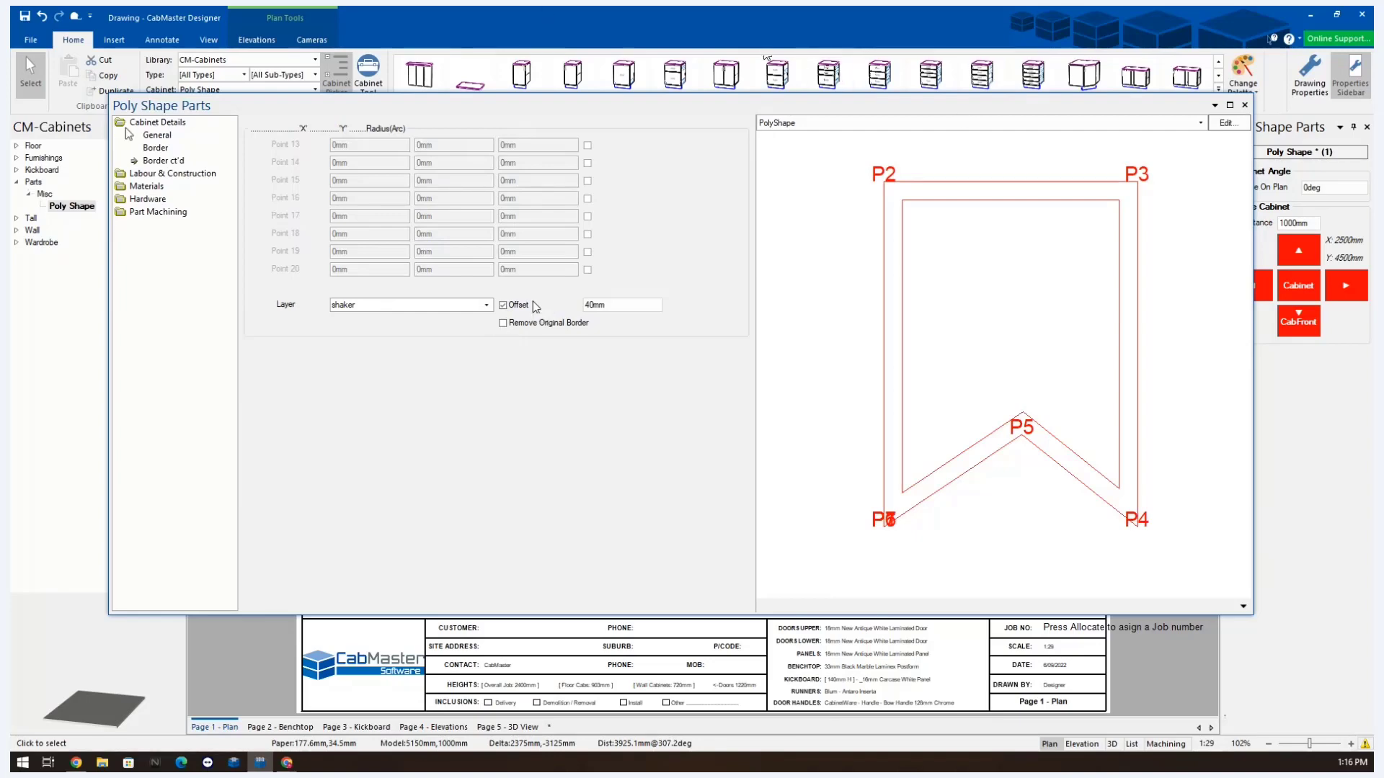
- Close the part's properties and place a second Poly Shape on the plan, to the right of the first
{"action": "left_click", "coordinate": [147, 137]}
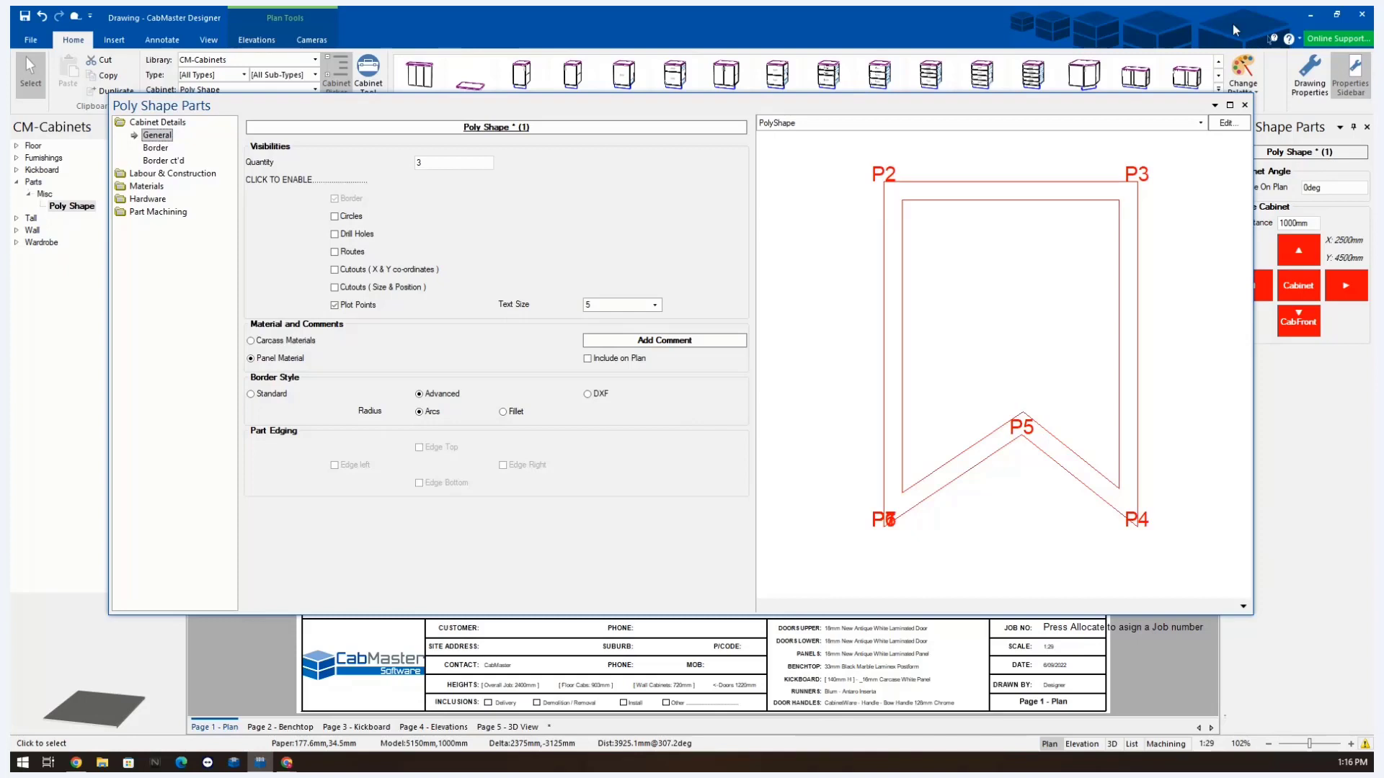
{"action": "left_click", "coordinate": [1244, 105]}
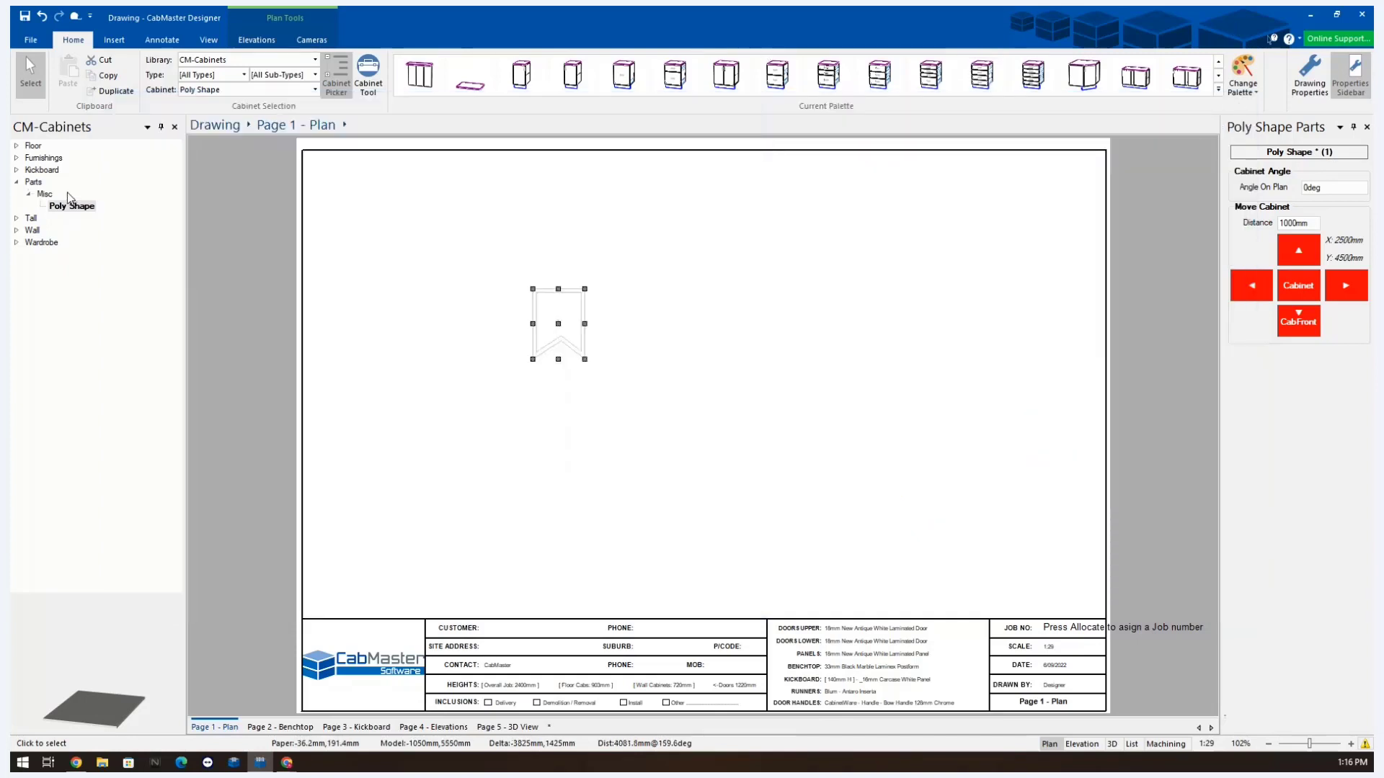
{"action": "left_click", "coordinate": [57, 209]}
{"action": "left_click", "coordinate": [750, 274]}
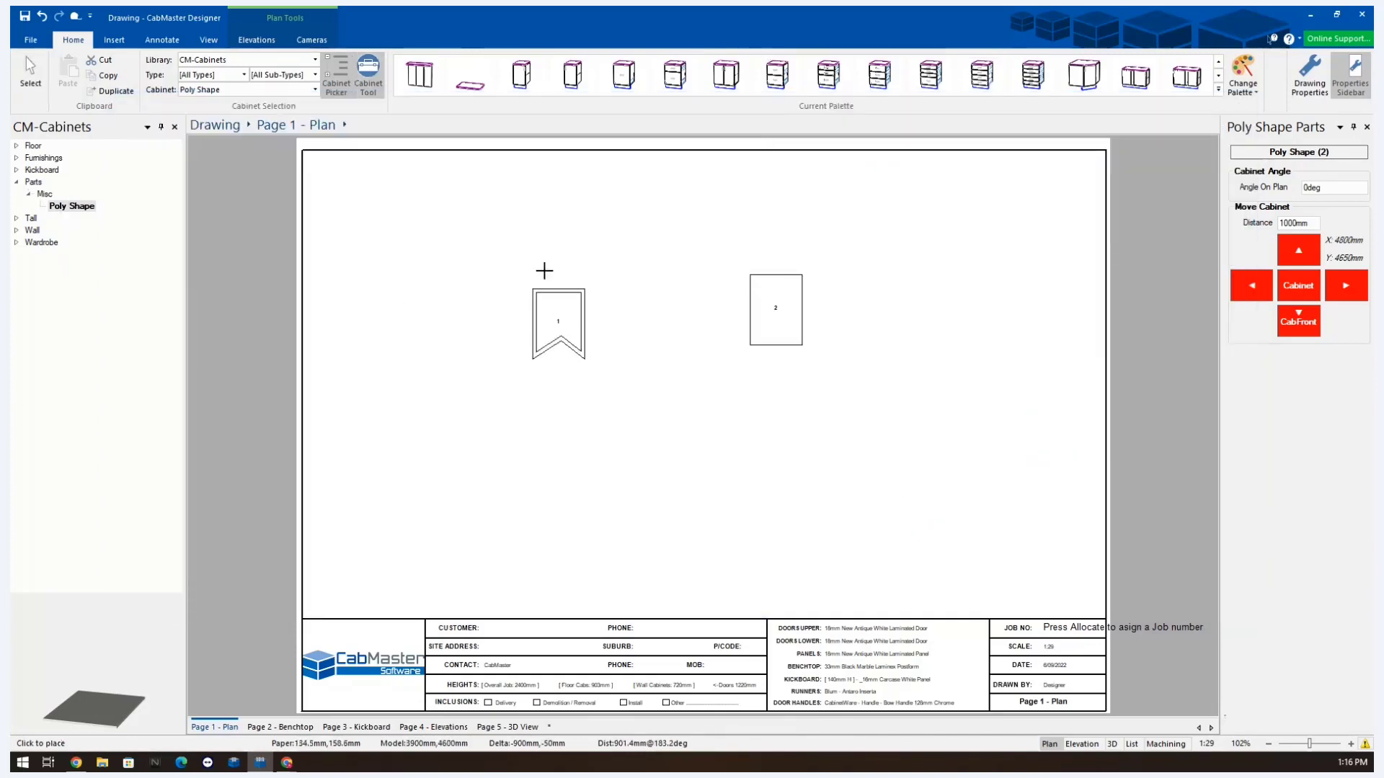
{"action": "left_click", "coordinate": [31, 81]}
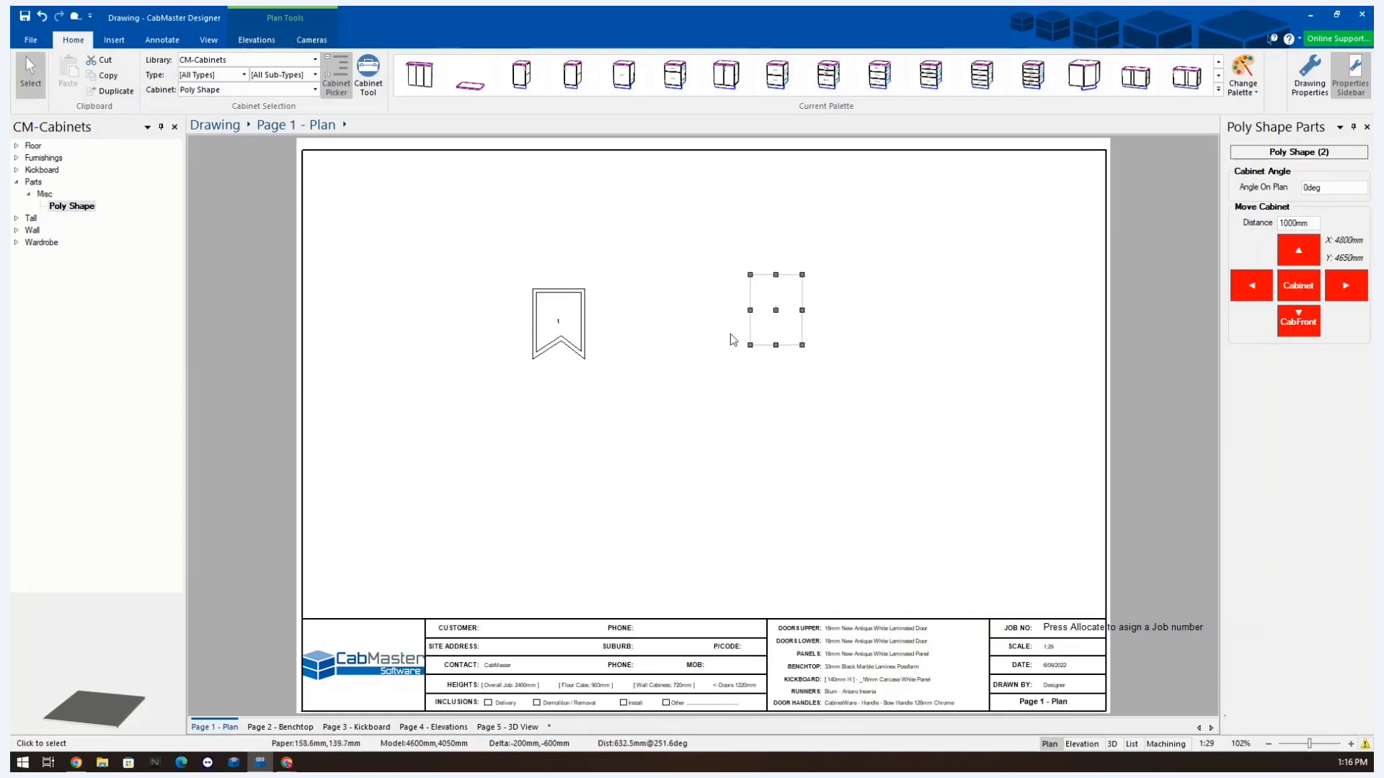
- Change the second Poly Shape's border style to DXF and open its border settings
{"action": "double_click", "coordinate": [790, 320]}
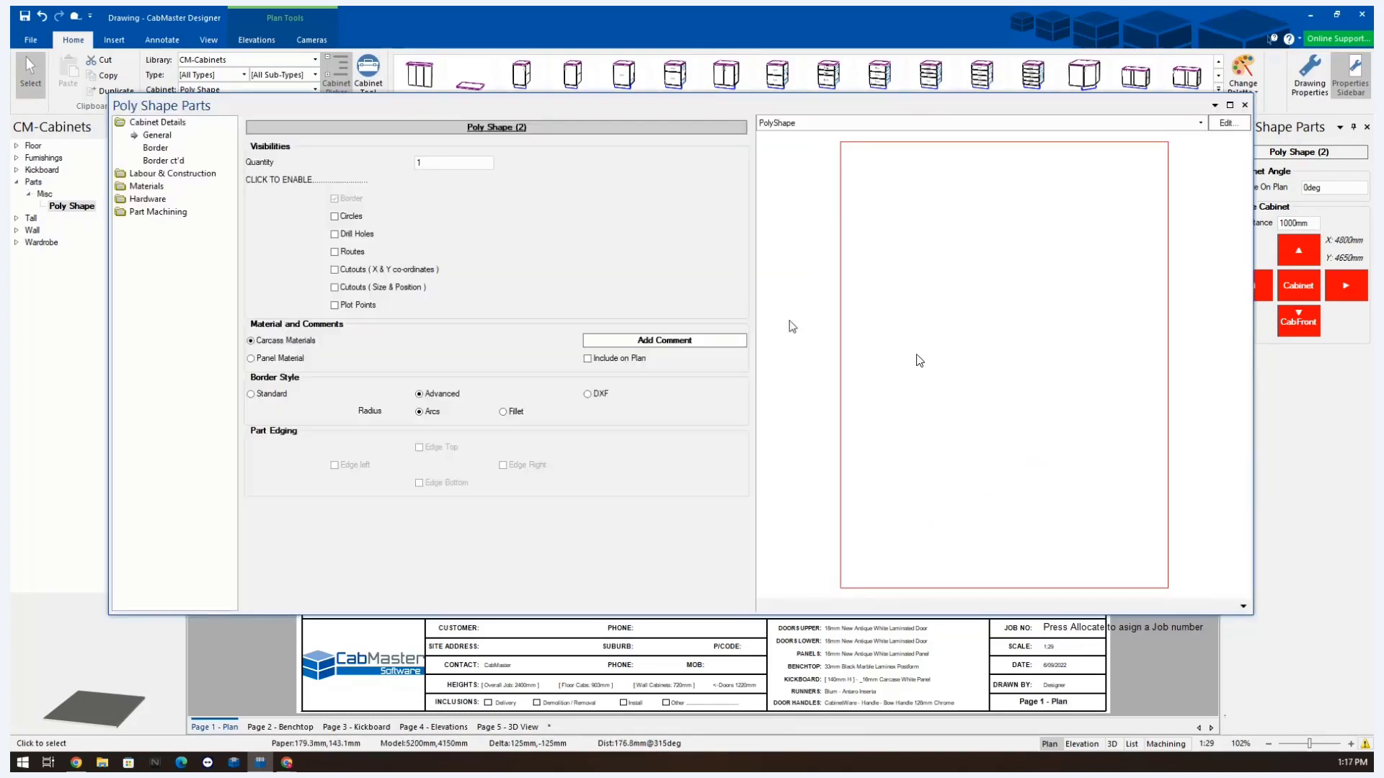
{"action": "left_click", "coordinate": [588, 395]}
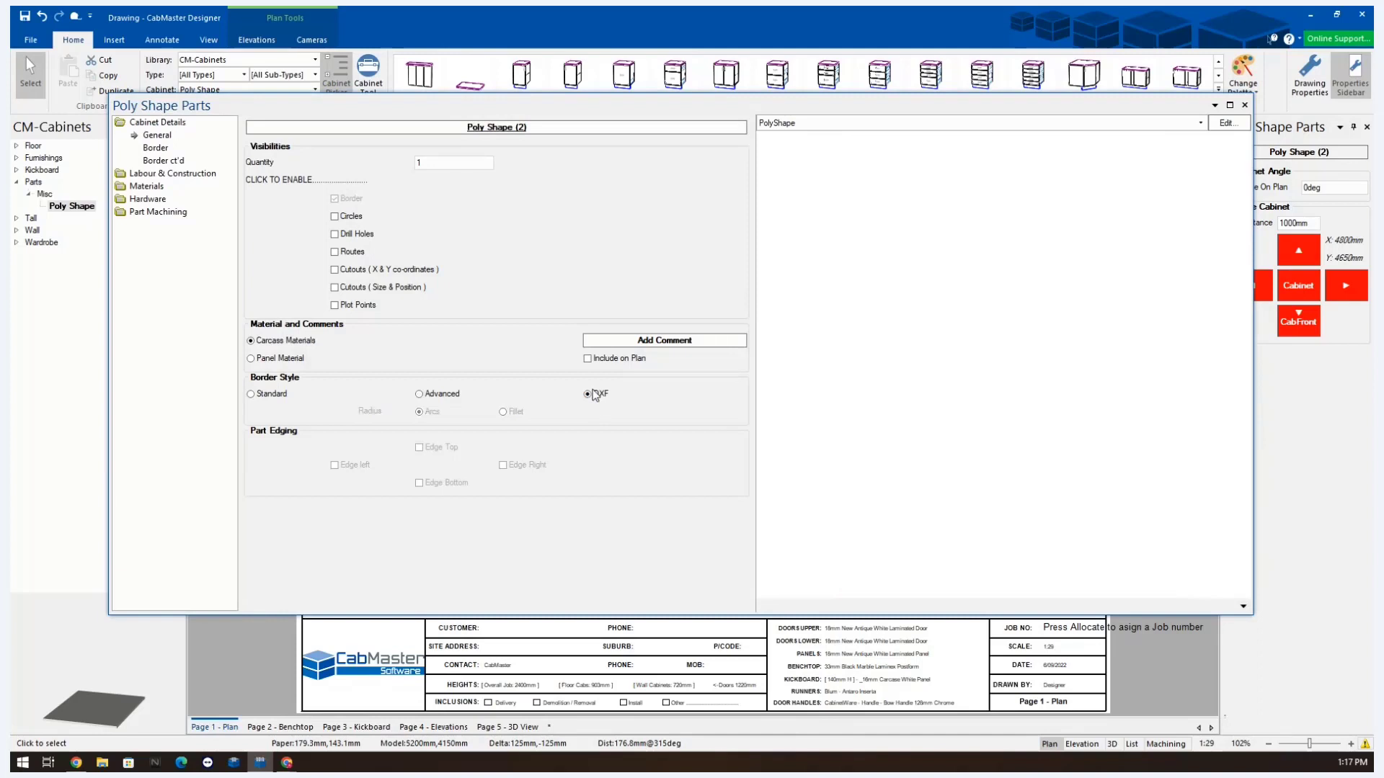
{"action": "left_click", "coordinate": [155, 147]}
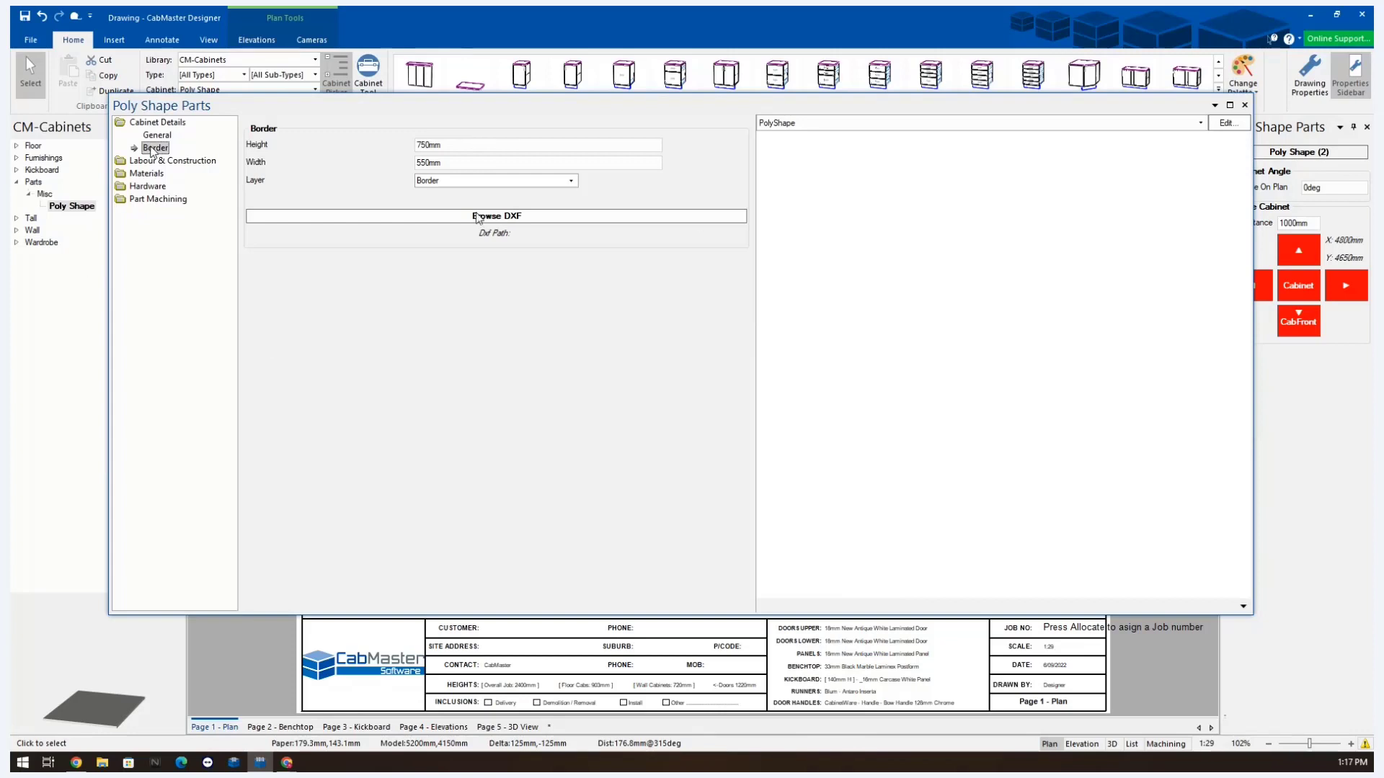
- Load moon.dxf from the Downloads folder as the second part's border and close its properties
{"action": "left_click", "coordinate": [475, 218]}
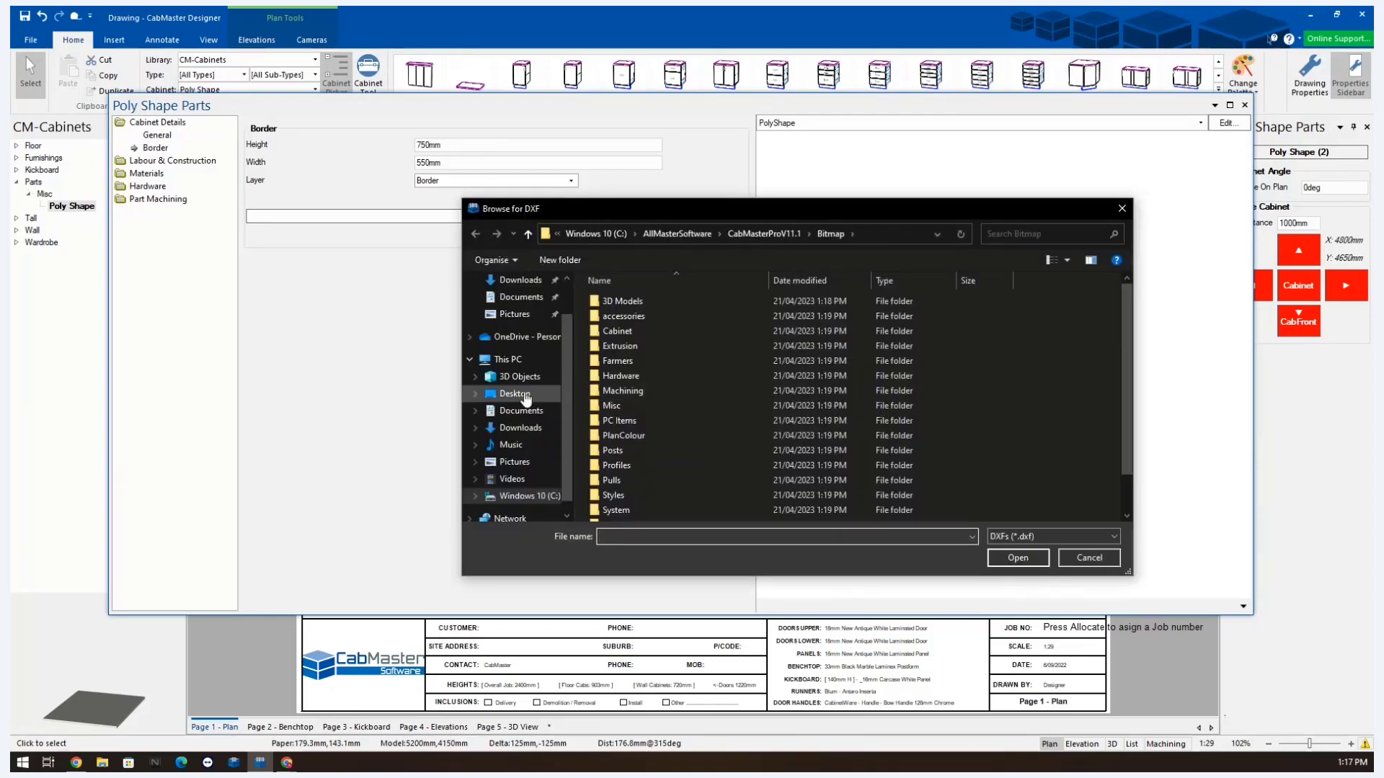
{"action": "left_click", "coordinate": [514, 430]}
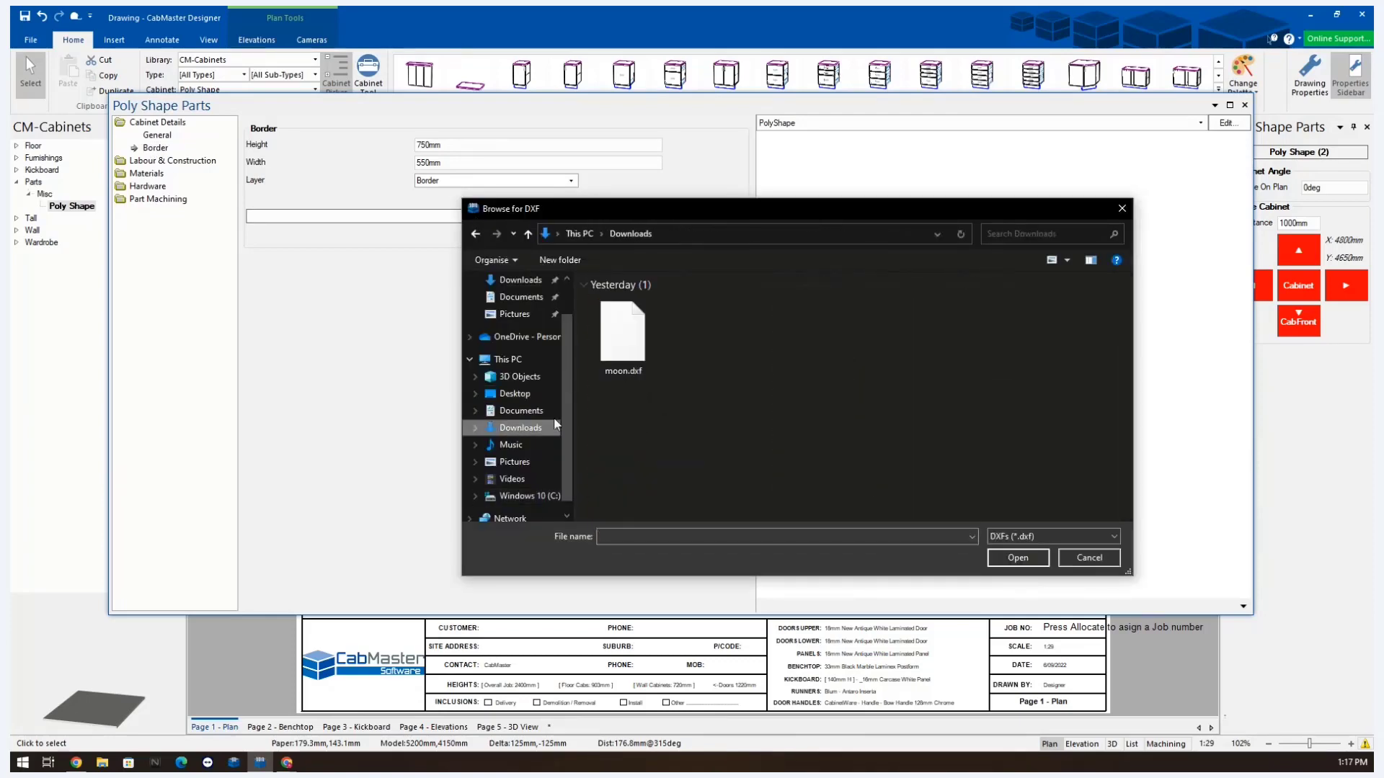
{"action": "left_click", "coordinate": [632, 348]}
{"action": "double_click", "coordinate": [632, 349]}
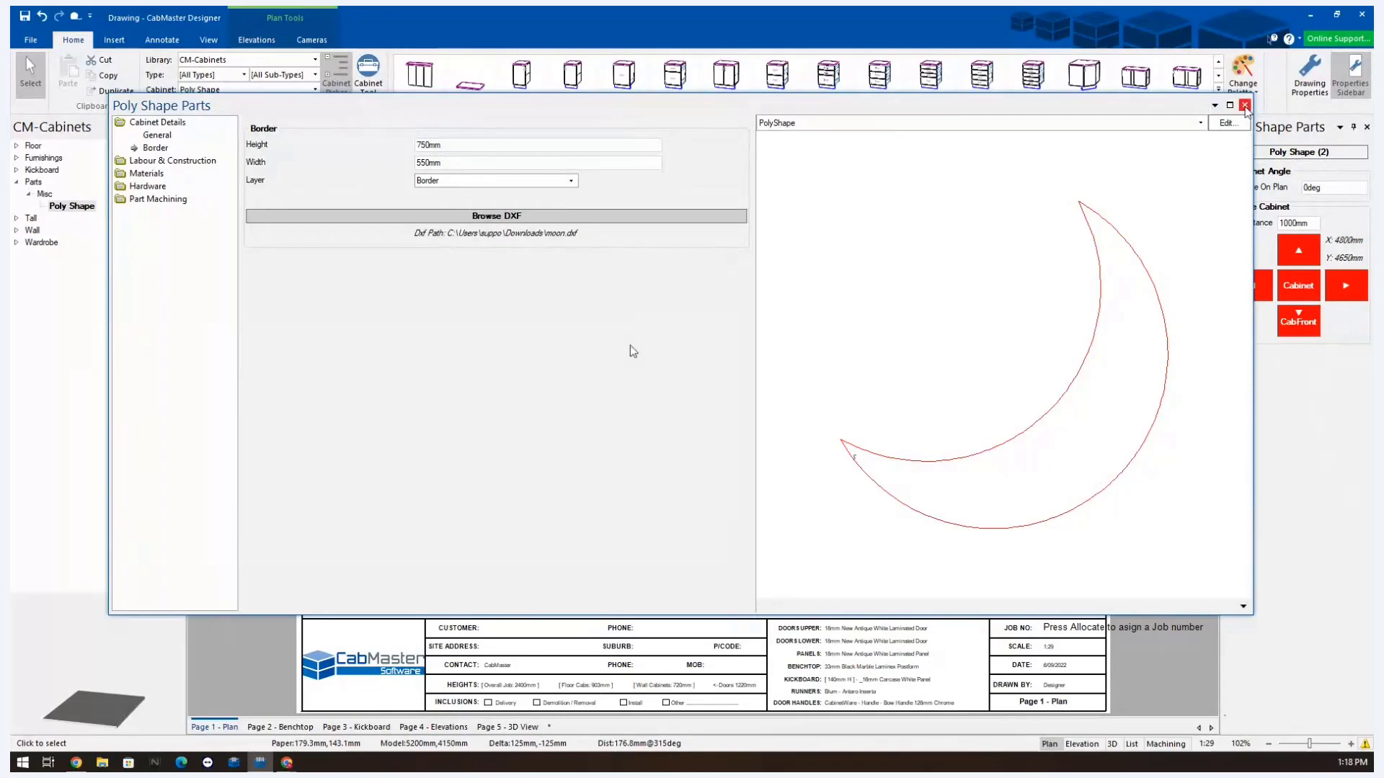
{"action": "left_click", "coordinate": [1245, 106]}
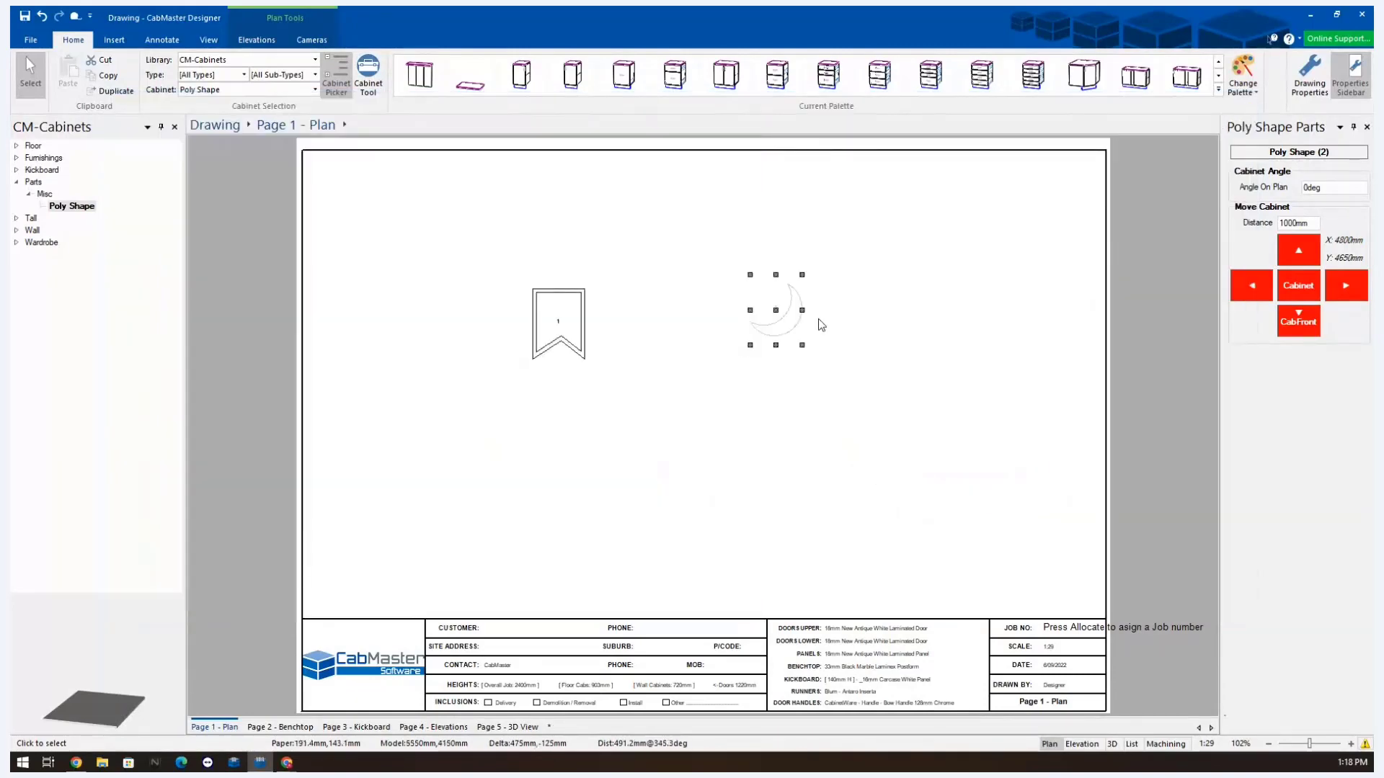
- Move the moon part to the plan's upper right and set its border height and width to 1000 mm each
{"action": "left_click_drag", "start_coordinate": [766, 312], "coordinate": [990, 297]}
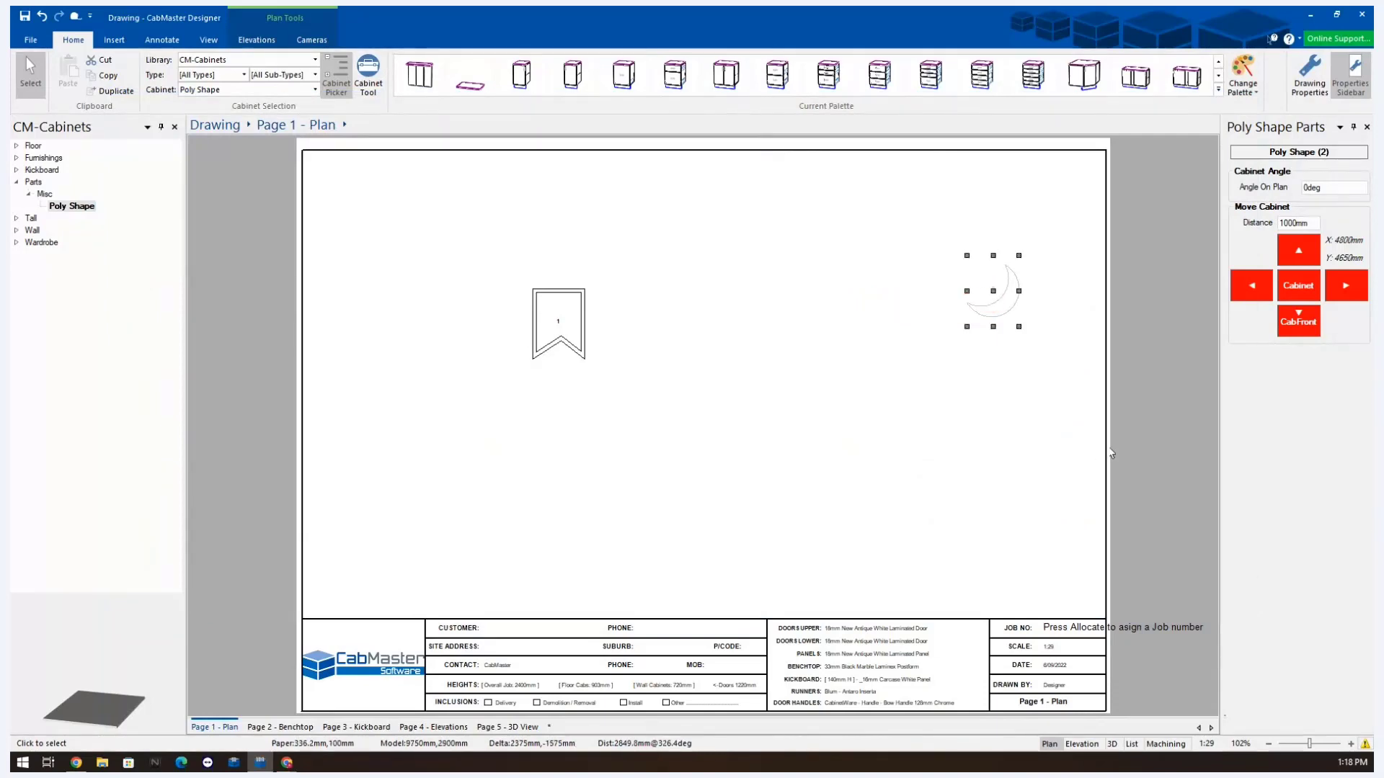
{"action": "double_click", "coordinate": [994, 295]}
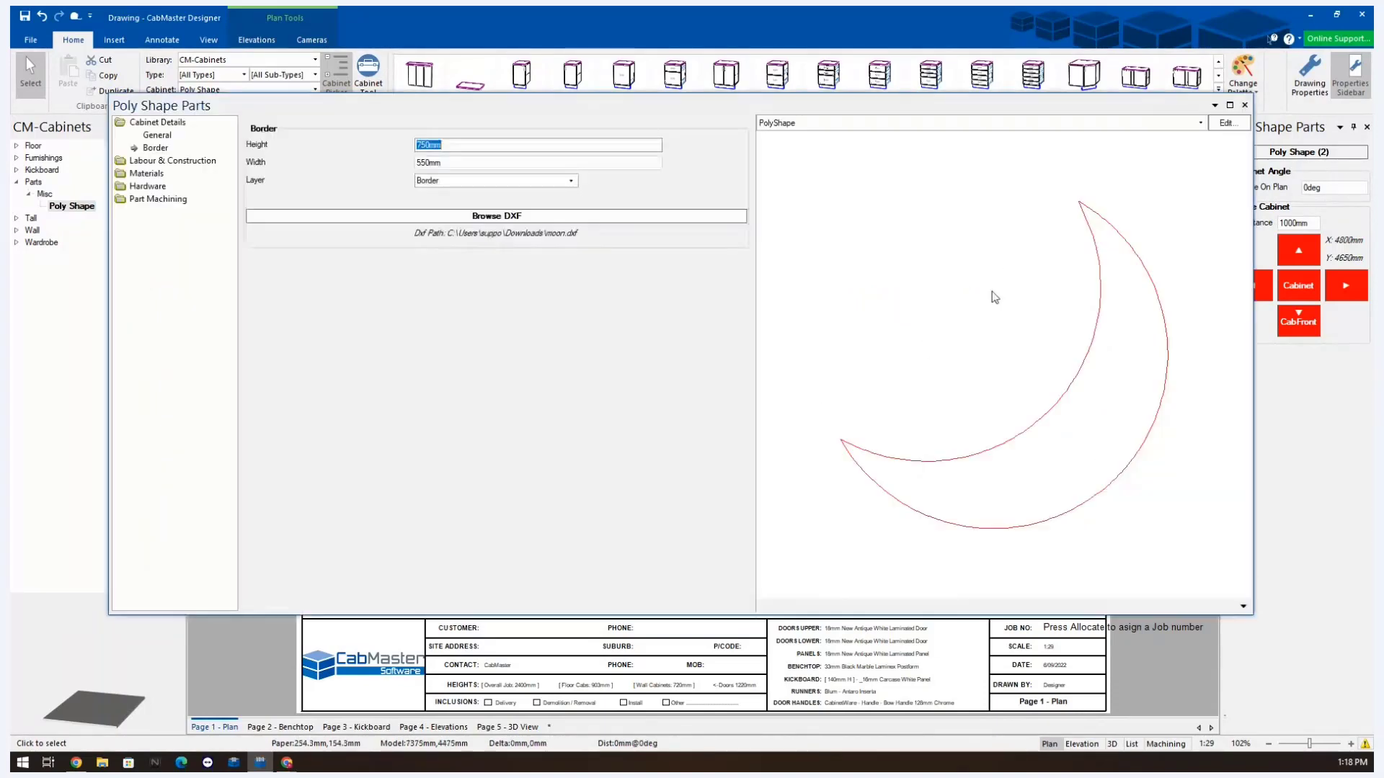
{"action": "left_click_drag", "start_coordinate": [465, 146], "coordinate": [351, 135]}
{"action": "type", "text": "1000"}
{"action": "key", "text": "Tab"}
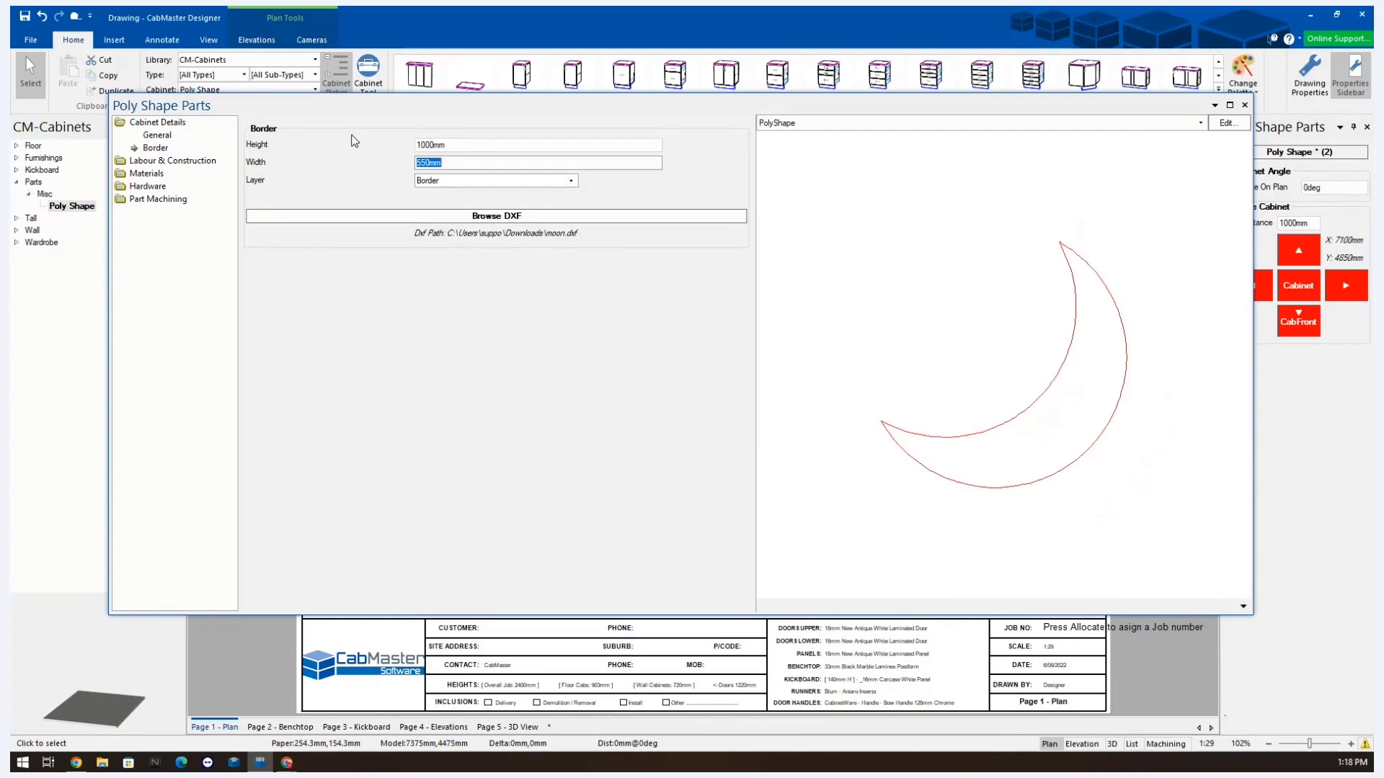
{"action": "type", "text": "1000"}
{"action": "key", "text": "Tab"}
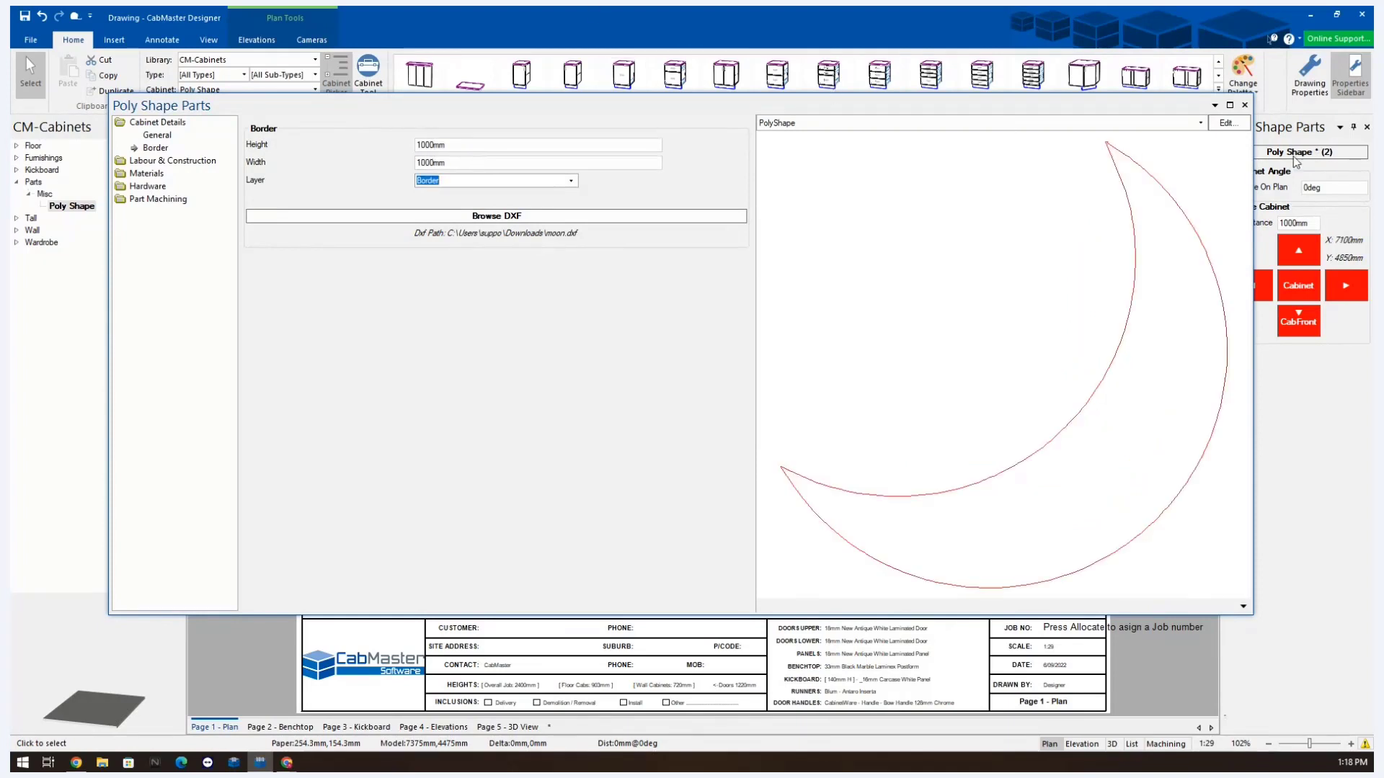
- Close the properties and move the enlarged moon part to about X 4800 mm, Y 3550 mm on the plan
{"action": "left_click", "coordinate": [1244, 104]}
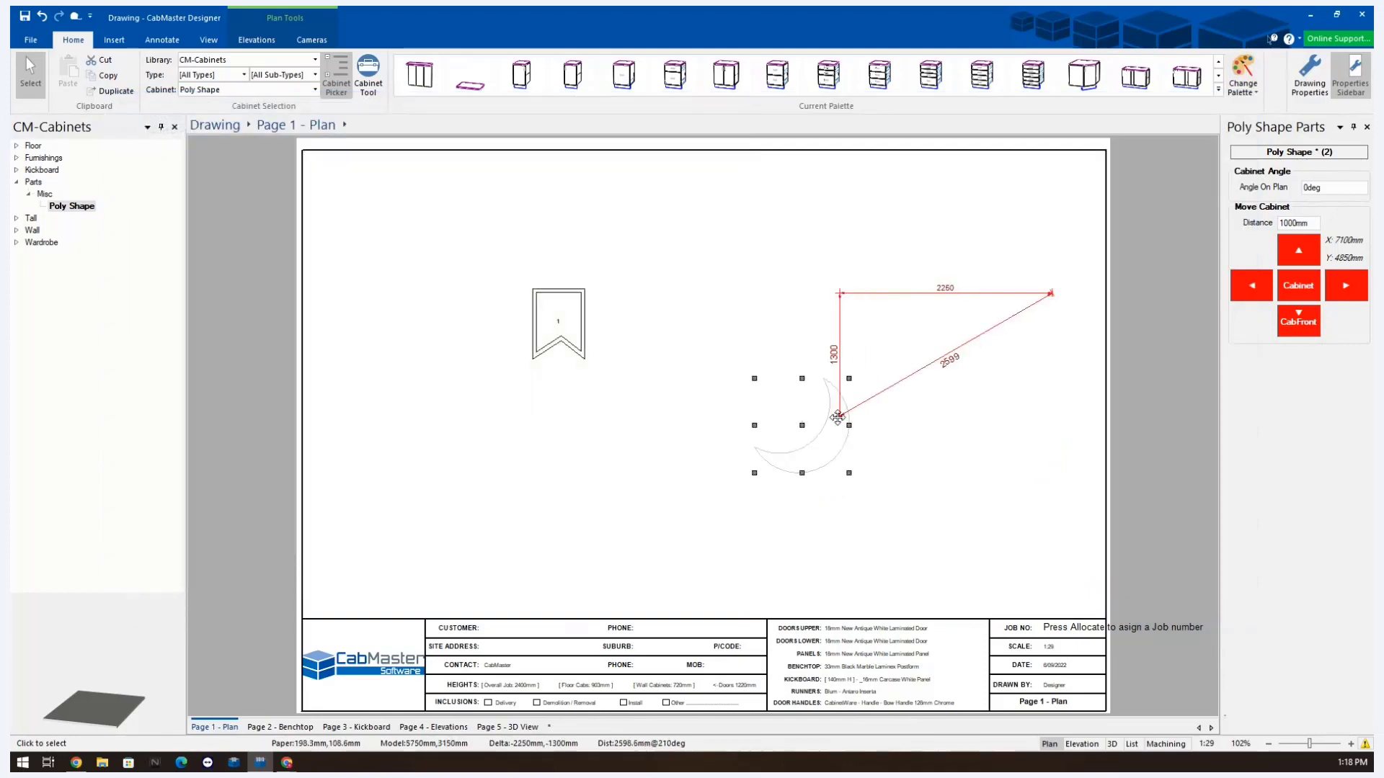
{"action": "left_click", "coordinate": [832, 418]}
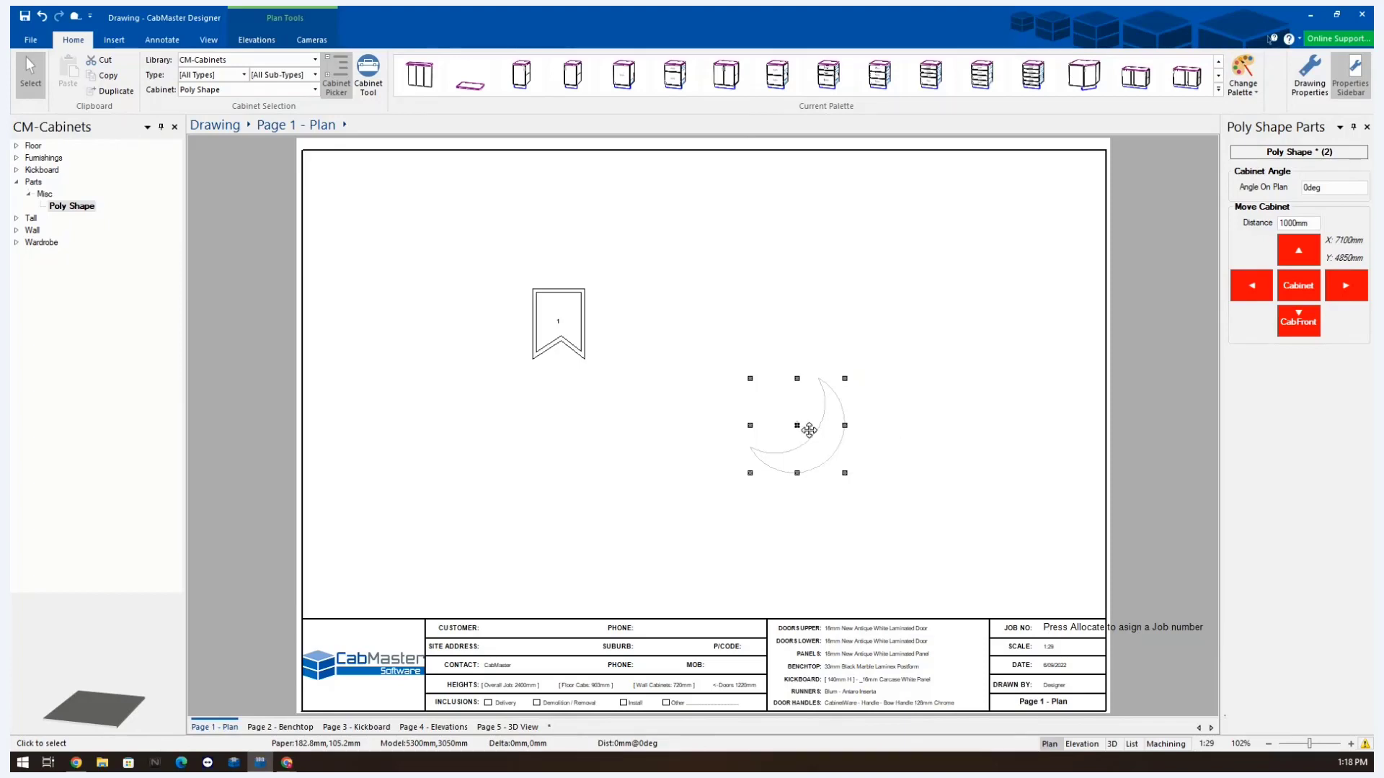
- Open the moon part's panel material settings
{"action": "double_click", "coordinate": [808, 430]}
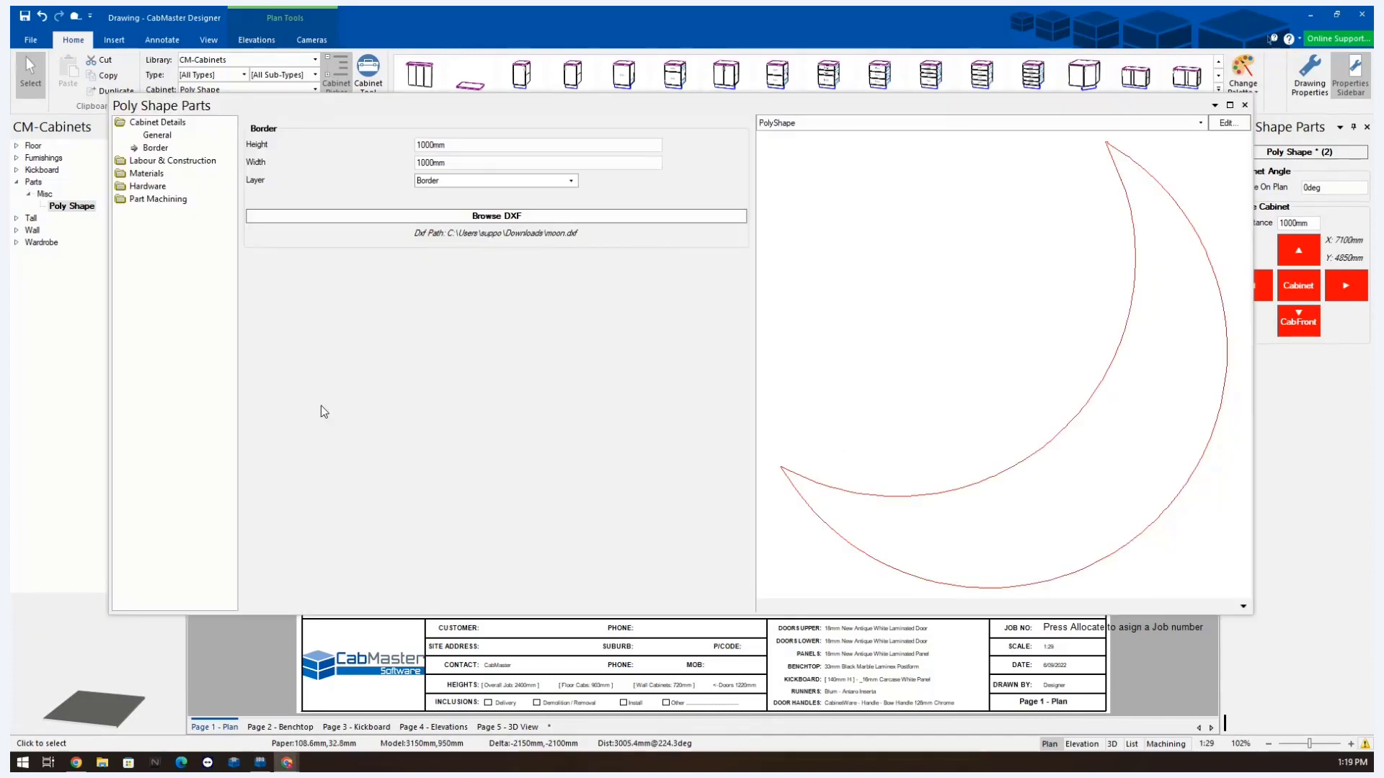
{"action": "left_click", "coordinate": [144, 174]}
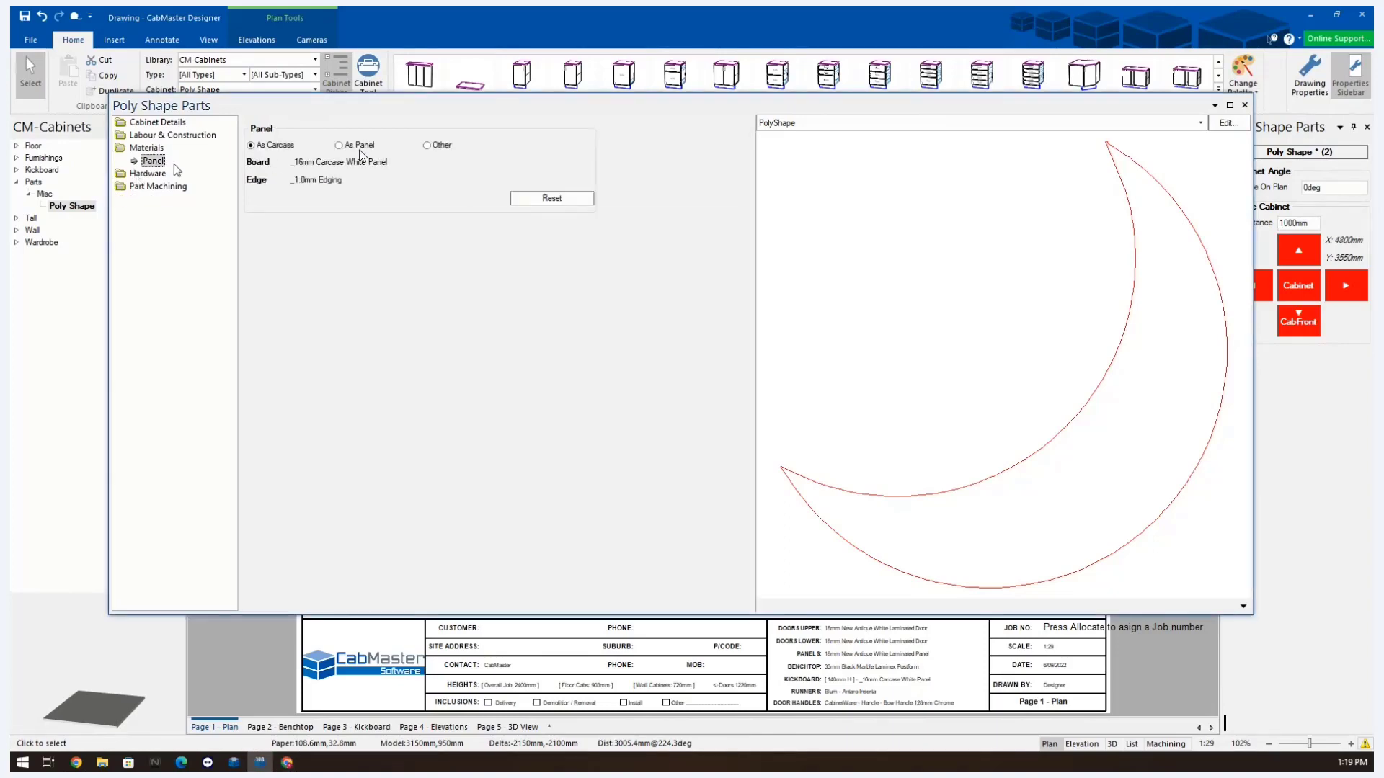
- Change the moon part's border style to Advanced in its general cabinet details
{"action": "left_click", "coordinate": [158, 123]}
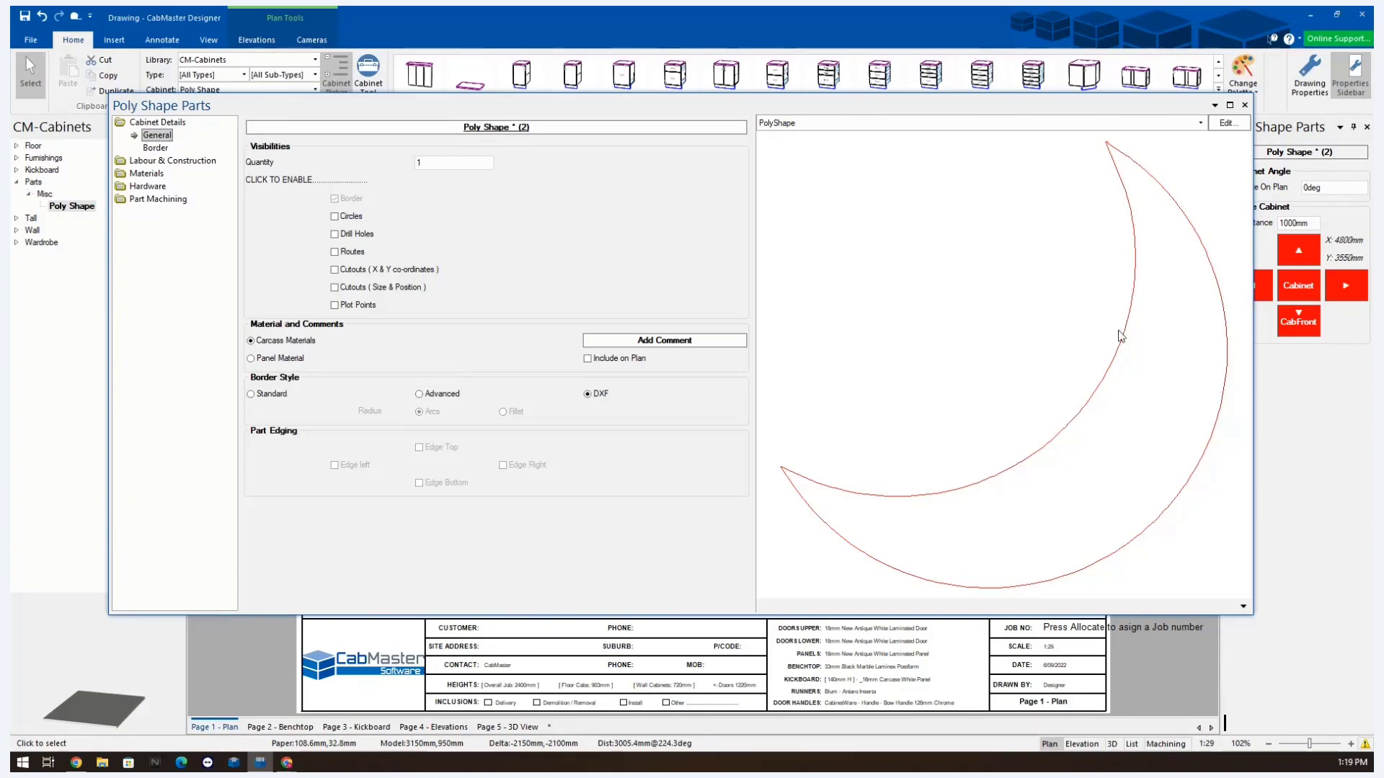
{"action": "left_click", "coordinate": [589, 359]}
{"action": "left_click", "coordinate": [420, 394]}
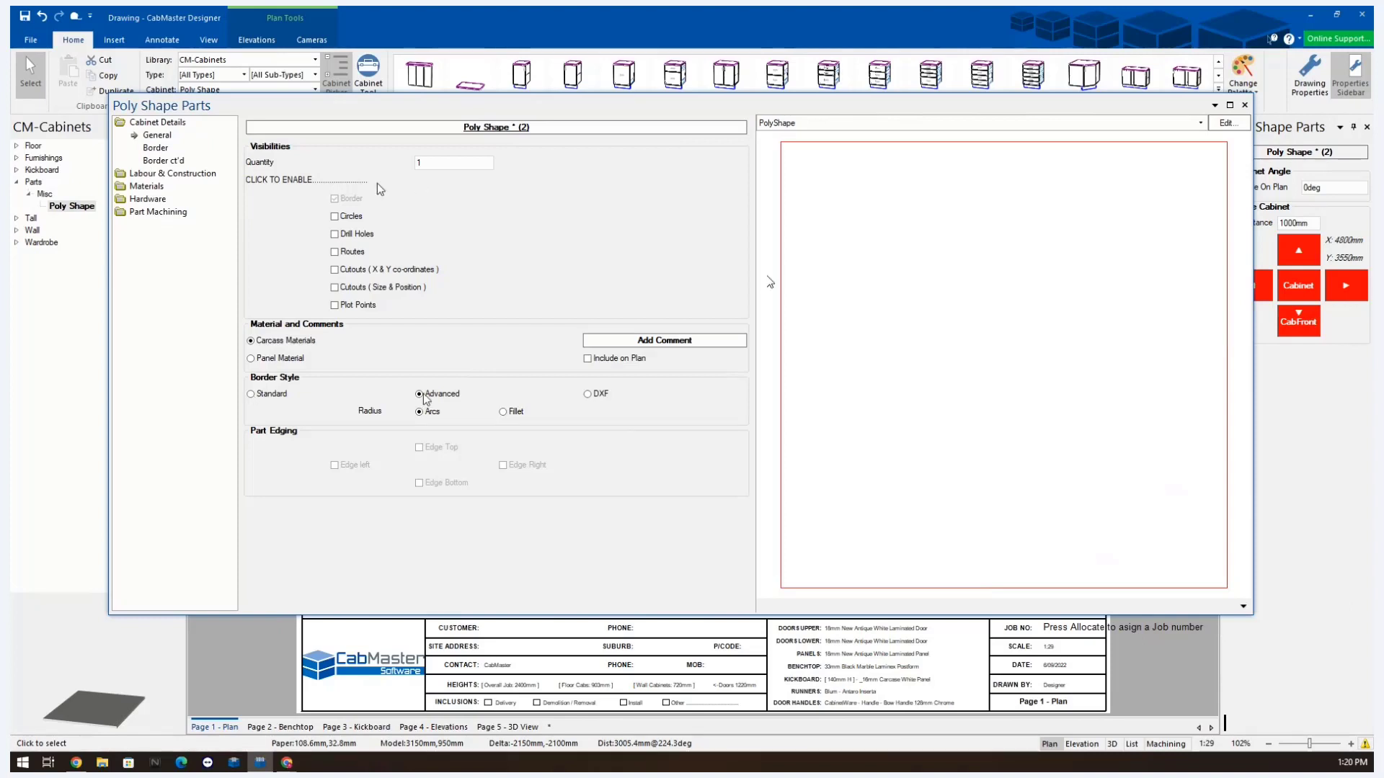
- Enable circles, drill holes, routes, coordinate-based cutouts and size-and-position cutouts for the part
{"action": "left_click", "coordinate": [334, 216]}
{"action": "left_click", "coordinate": [335, 234]}
{"action": "left_click", "coordinate": [334, 252]}
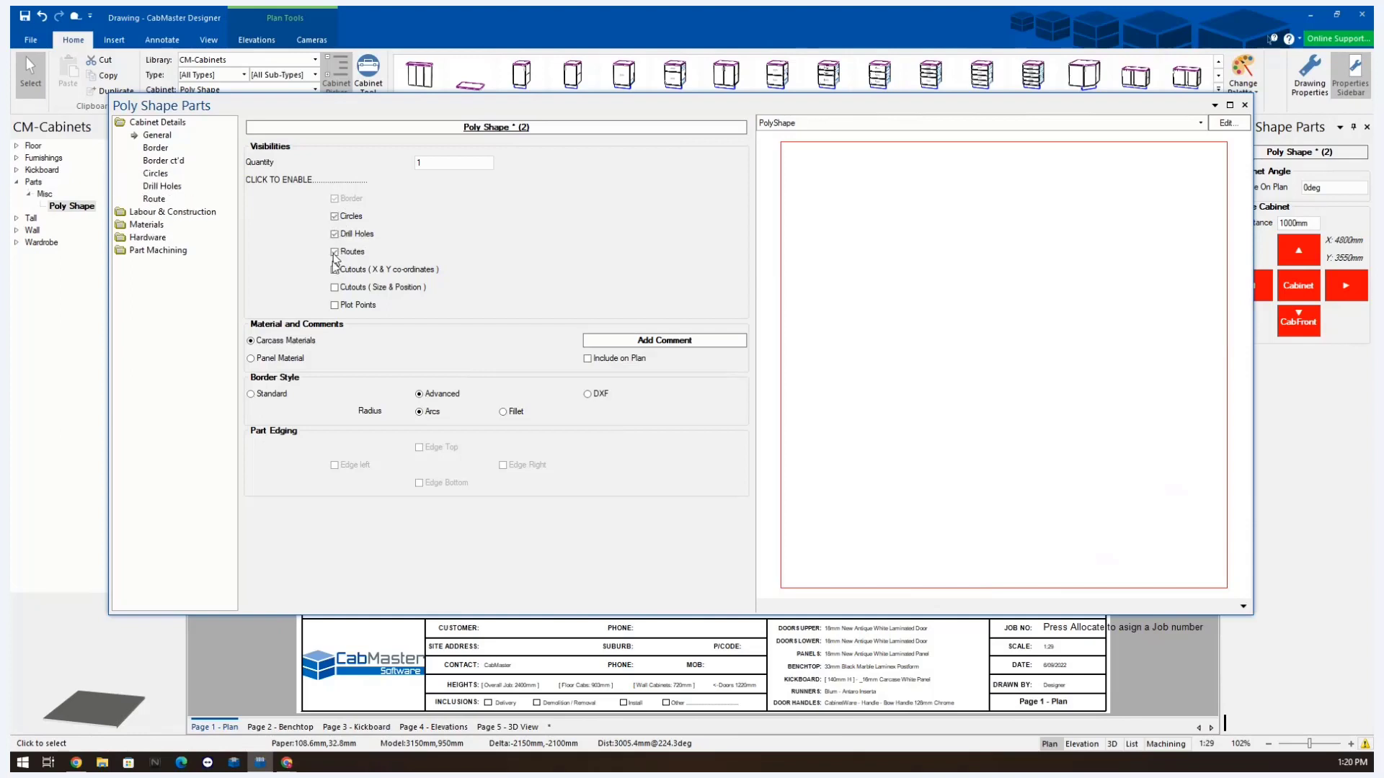
{"action": "left_click", "coordinate": [334, 269]}
{"action": "left_click", "coordinate": [334, 287]}
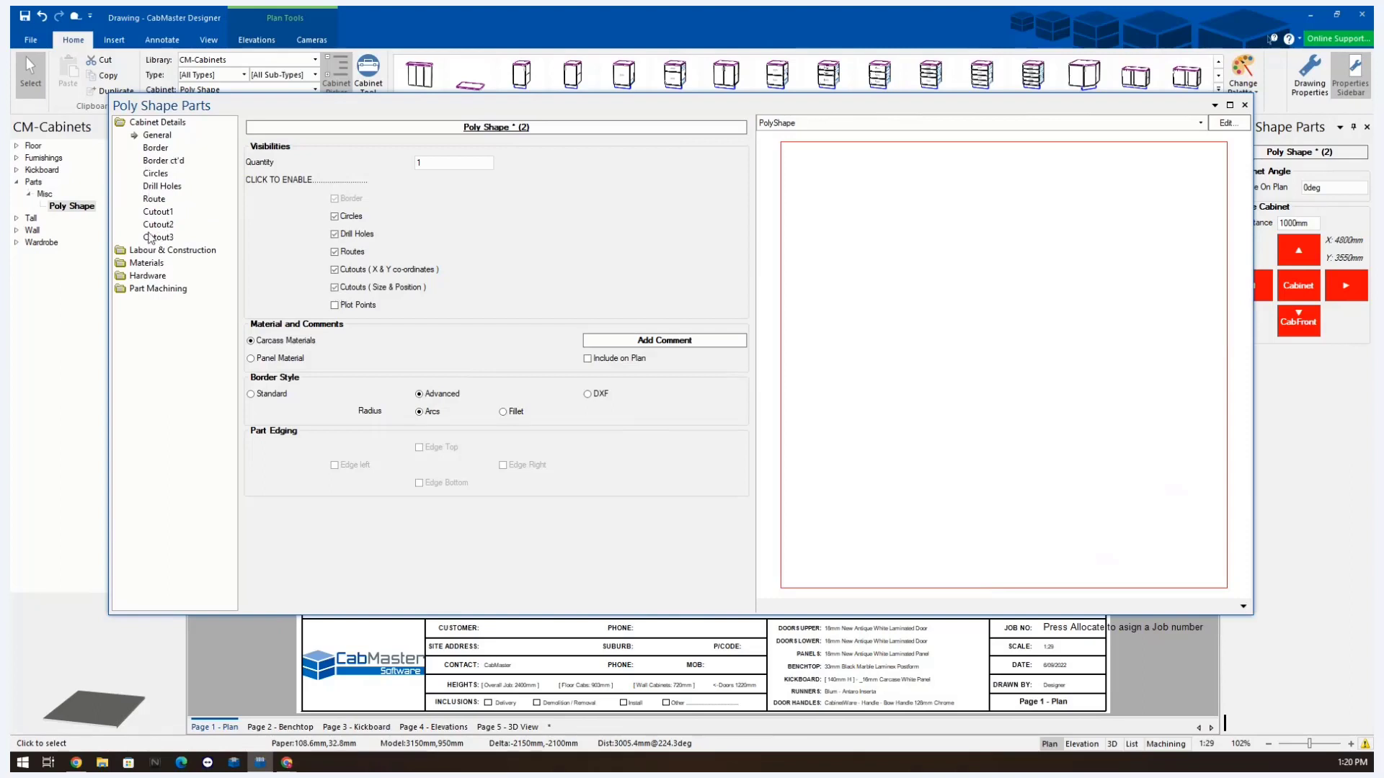
- Review the part's continued border, circles, drill holes, route, three cutout and border point settings
{"action": "left_click", "coordinate": [161, 161]}
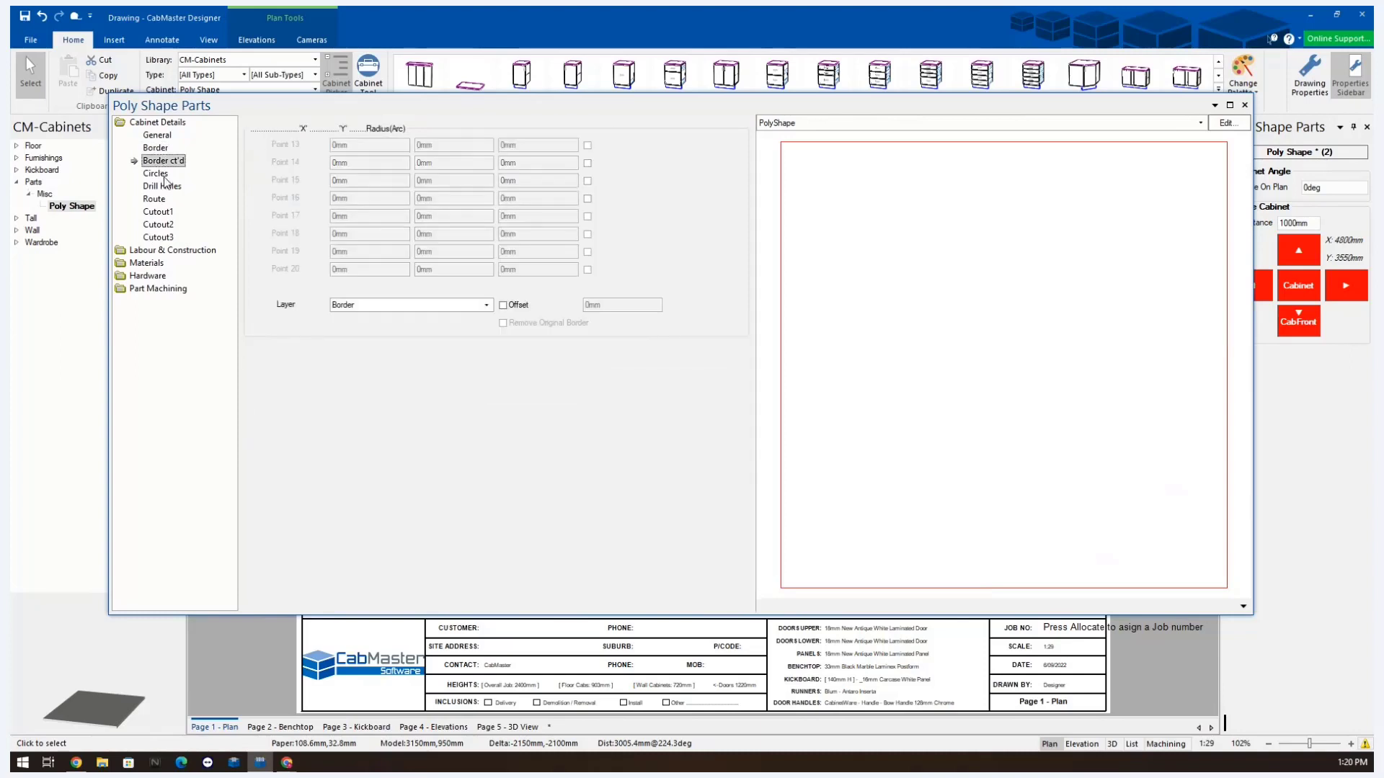
{"action": "left_click", "coordinate": [157, 174]}
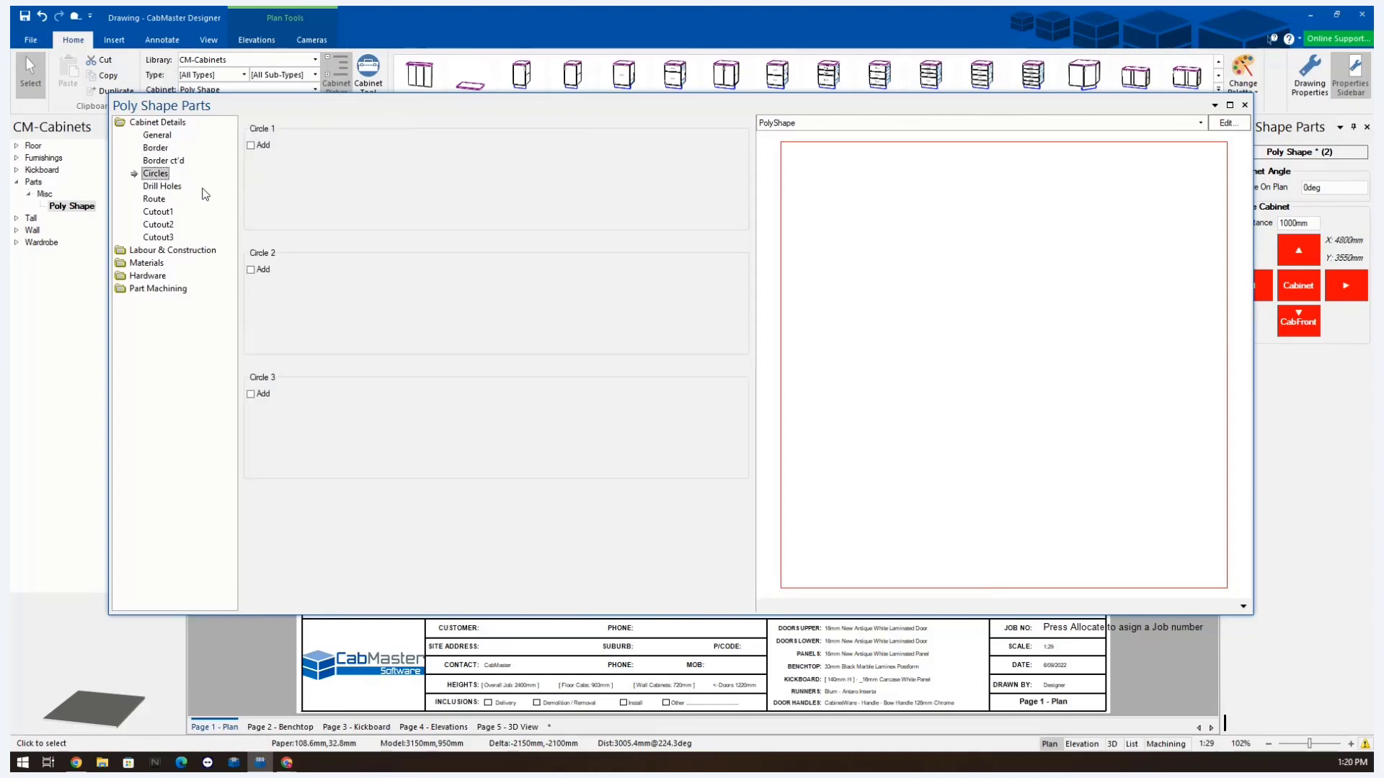
{"action": "left_click", "coordinate": [163, 186]}
{"action": "left_click", "coordinate": [155, 199]}
{"action": "left_click", "coordinate": [167, 214]}
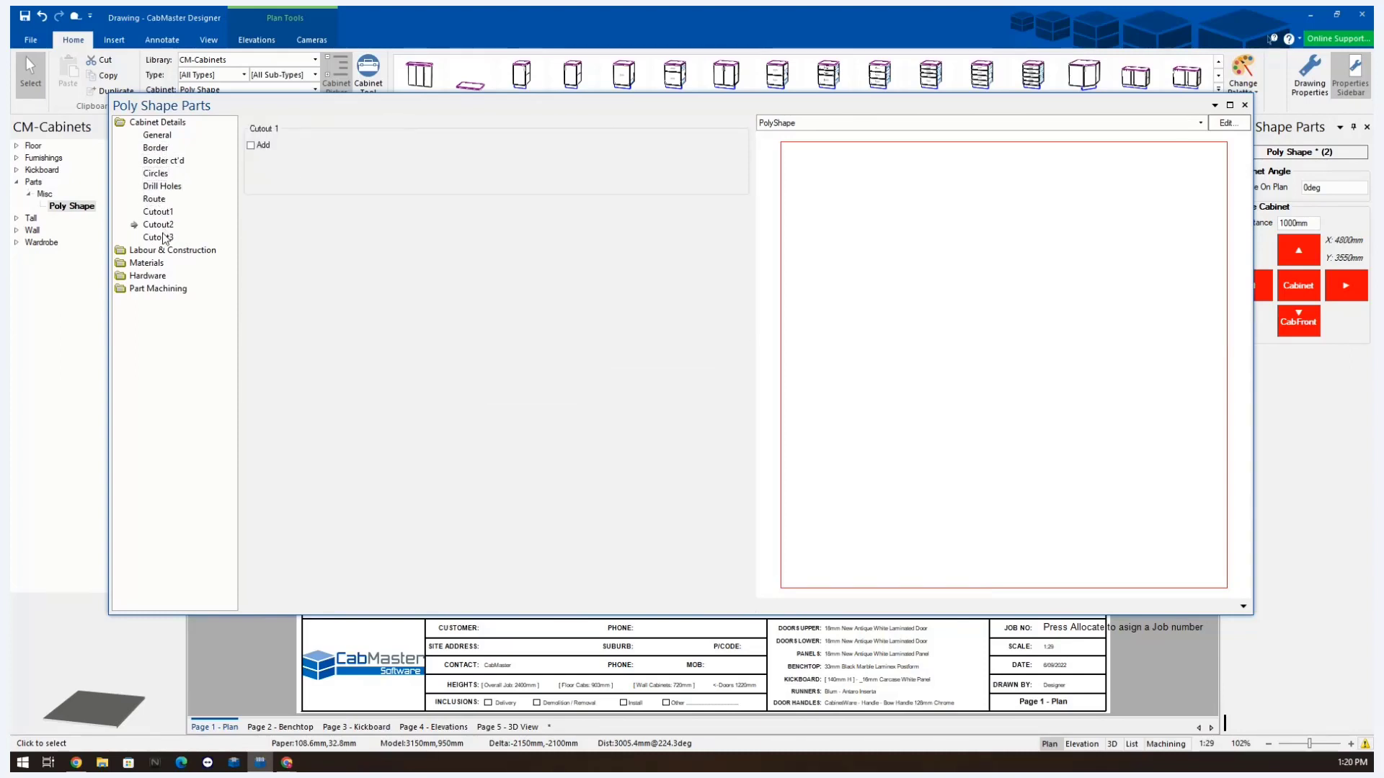
{"action": "left_click", "coordinate": [160, 225]}
{"action": "left_click", "coordinate": [160, 238]}
{"action": "left_click", "coordinate": [161, 148]}
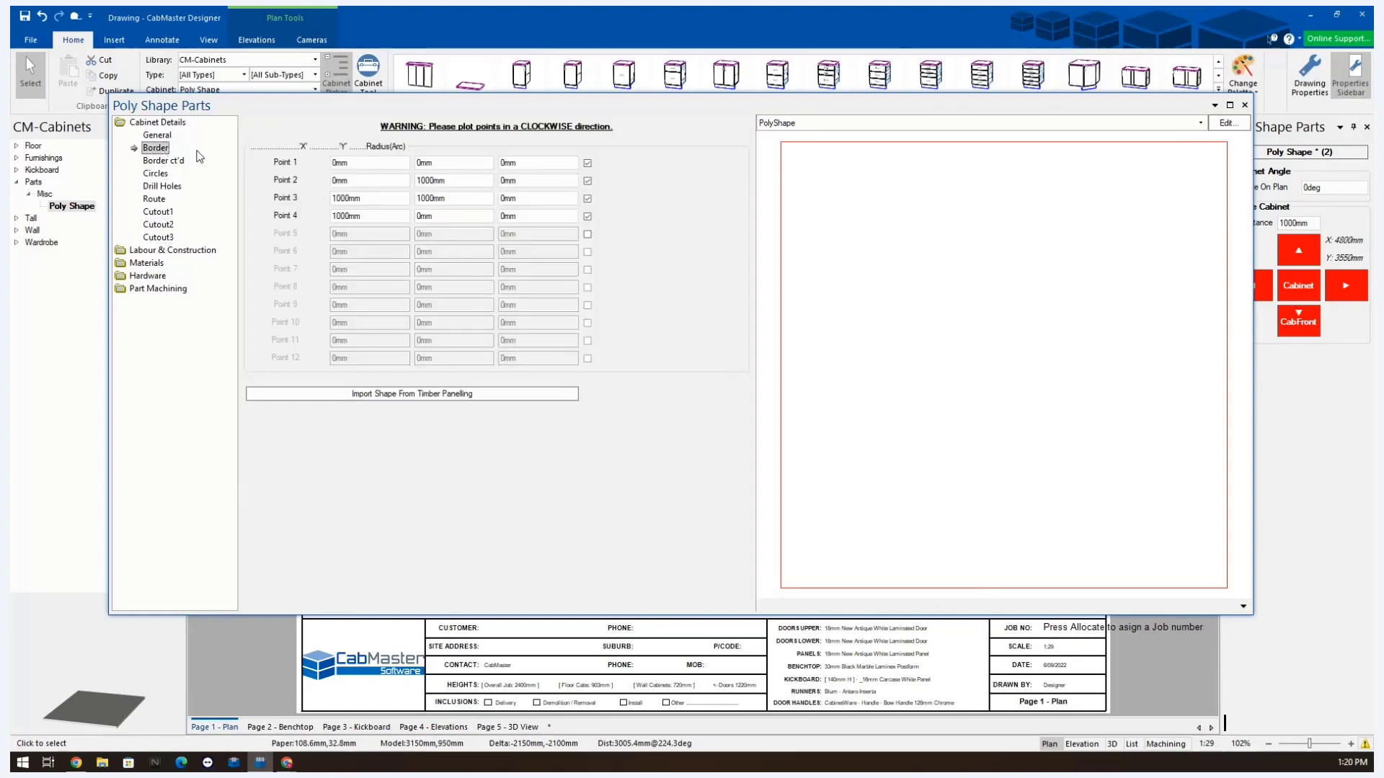
- Disable the part's circles, drill holes, routes and both cutout types in the general details
{"action": "left_click", "coordinate": [157, 135]}
{"action": "left_click", "coordinate": [335, 216]}
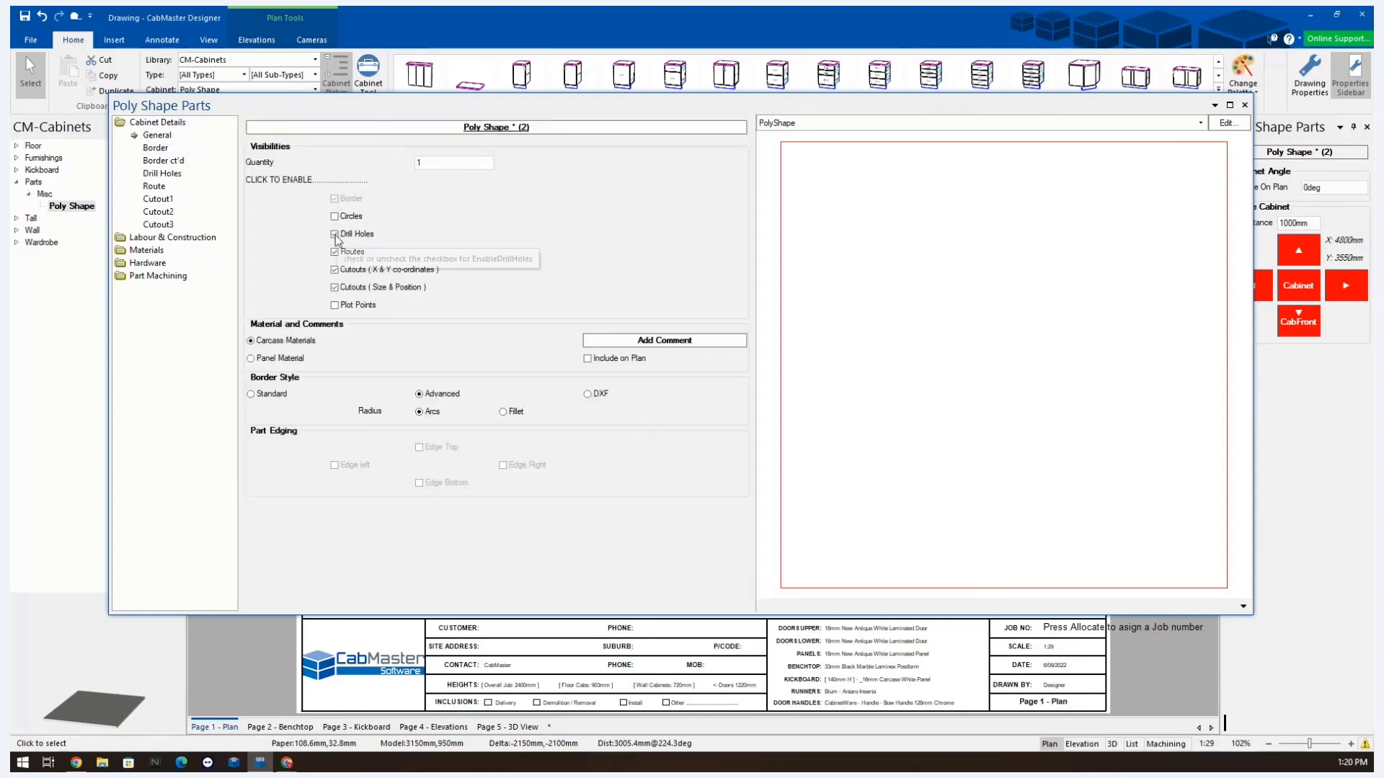
{"action": "left_click", "coordinate": [334, 234]}
{"action": "left_click", "coordinate": [335, 251]}
{"action": "left_click", "coordinate": [334, 270]}
{"action": "left_click", "coordinate": [334, 288]}
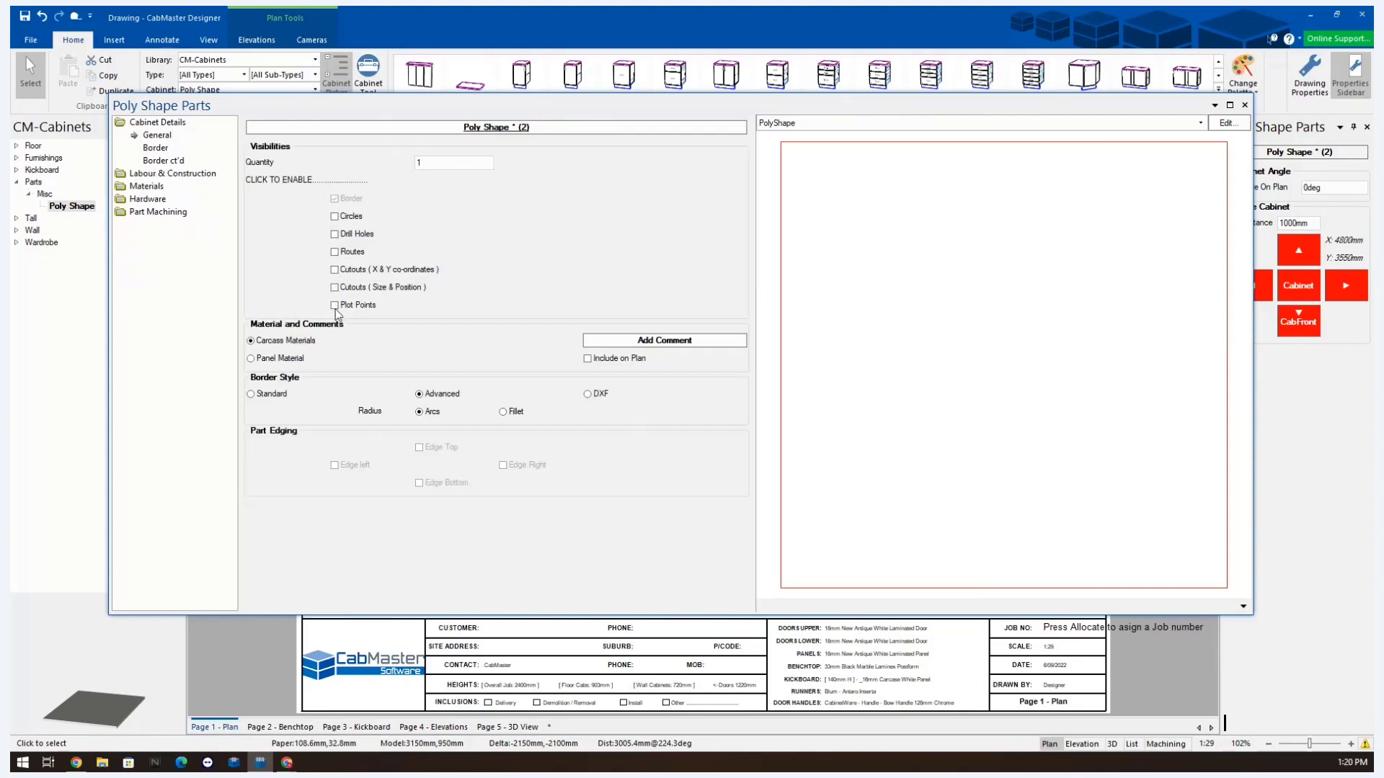
- Close the properties, move the part to about X 3300 mm, Y 3400 mm on the plan, and reopen its properties
{"action": "left_click", "coordinate": [1245, 105]}
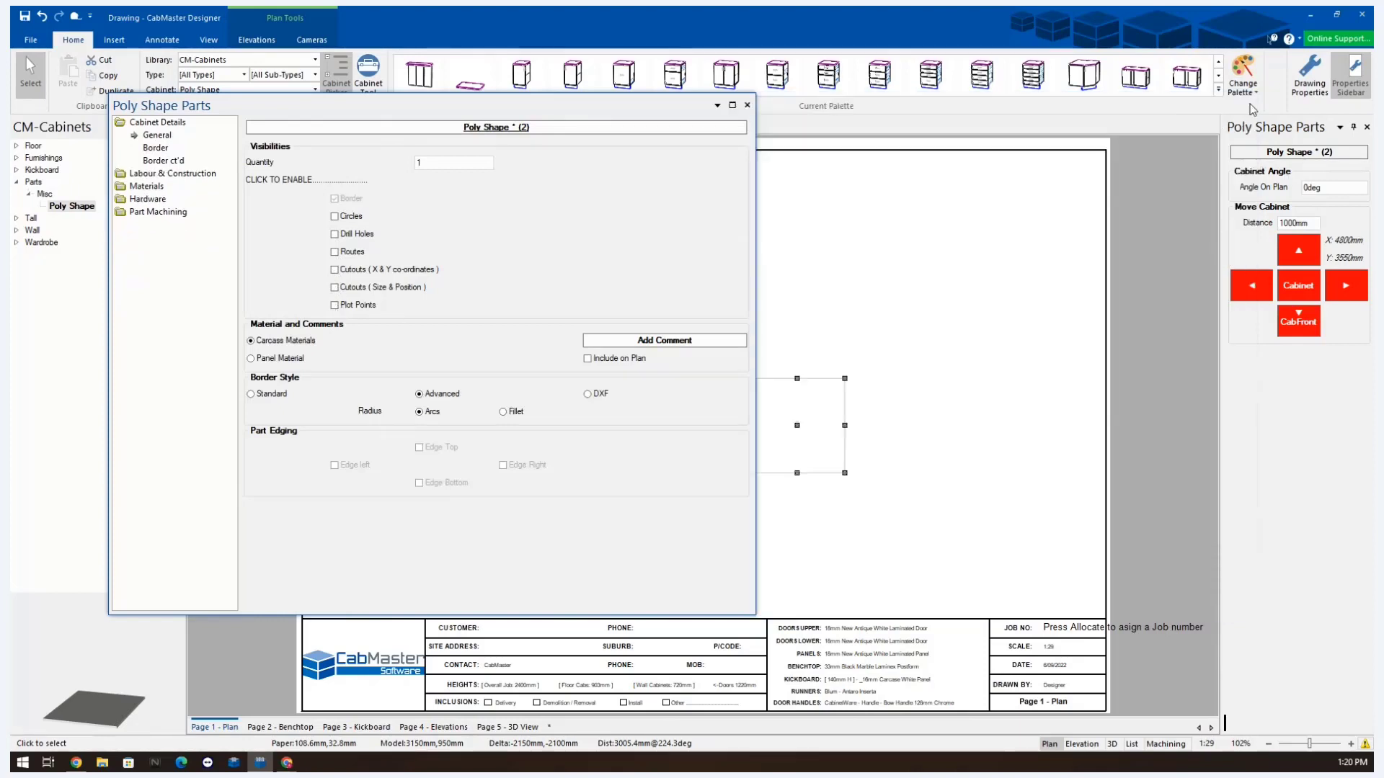
{"action": "left_click_drag", "start_coordinate": [639, 472], "coordinate": [640, 436]}
{"action": "double_click", "coordinate": [640, 436]}
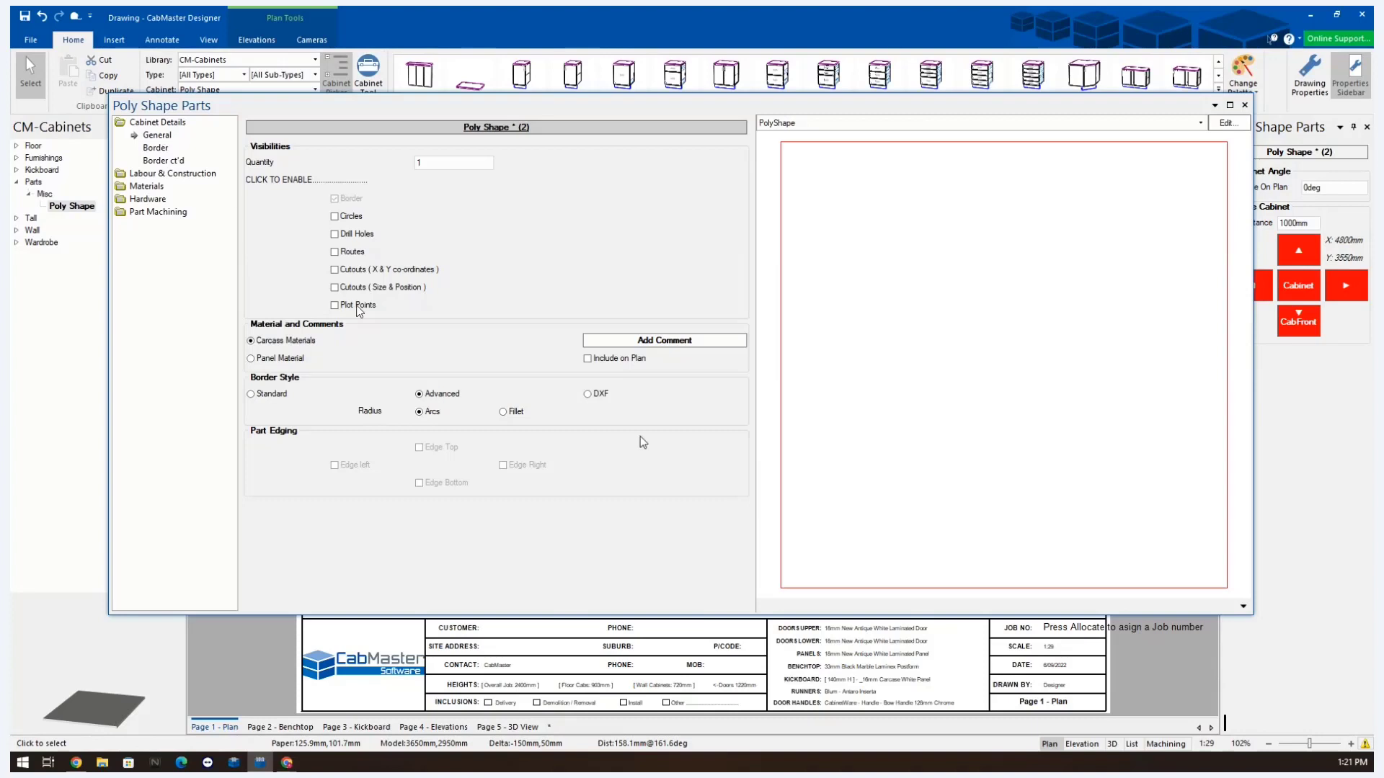
- Enable circles for the part and add Circle 1
{"action": "left_click", "coordinate": [334, 216]}
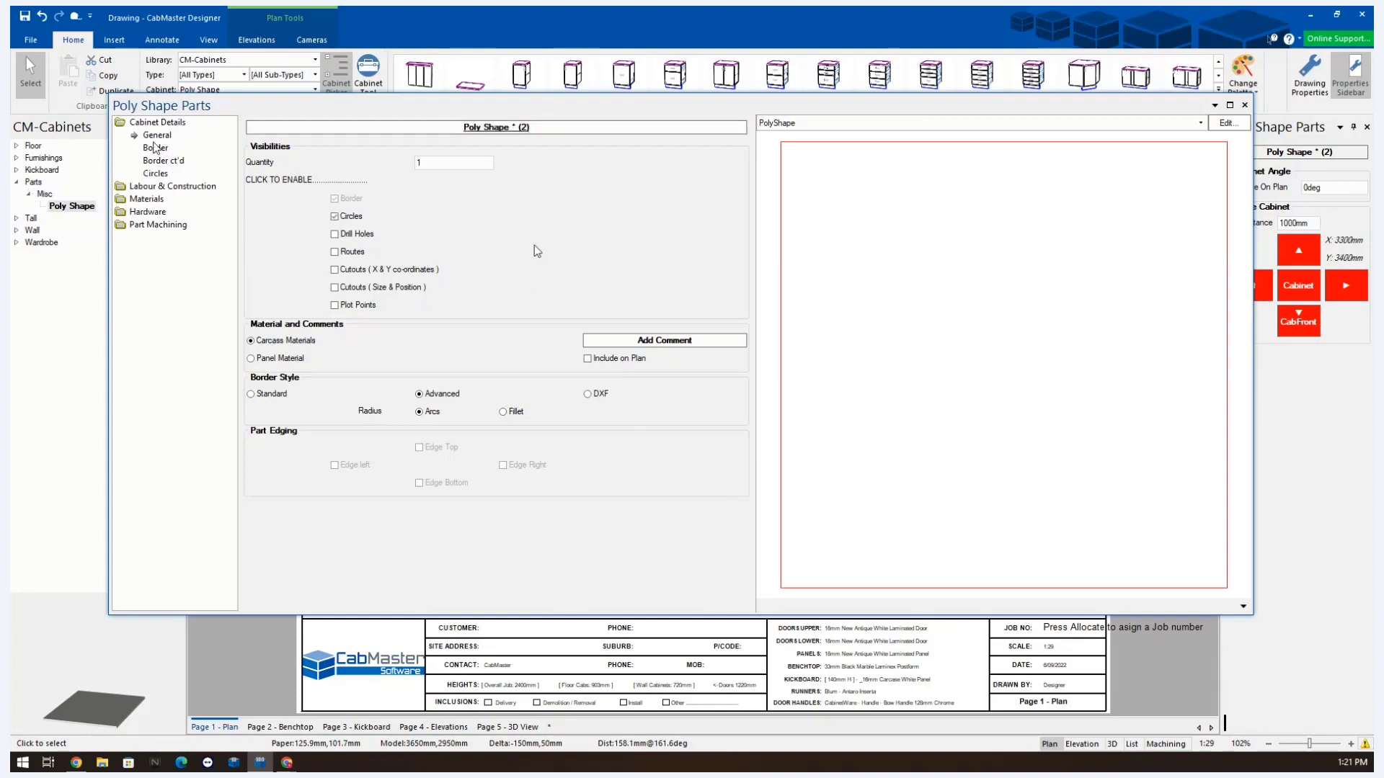
{"action": "left_click", "coordinate": [151, 173]}
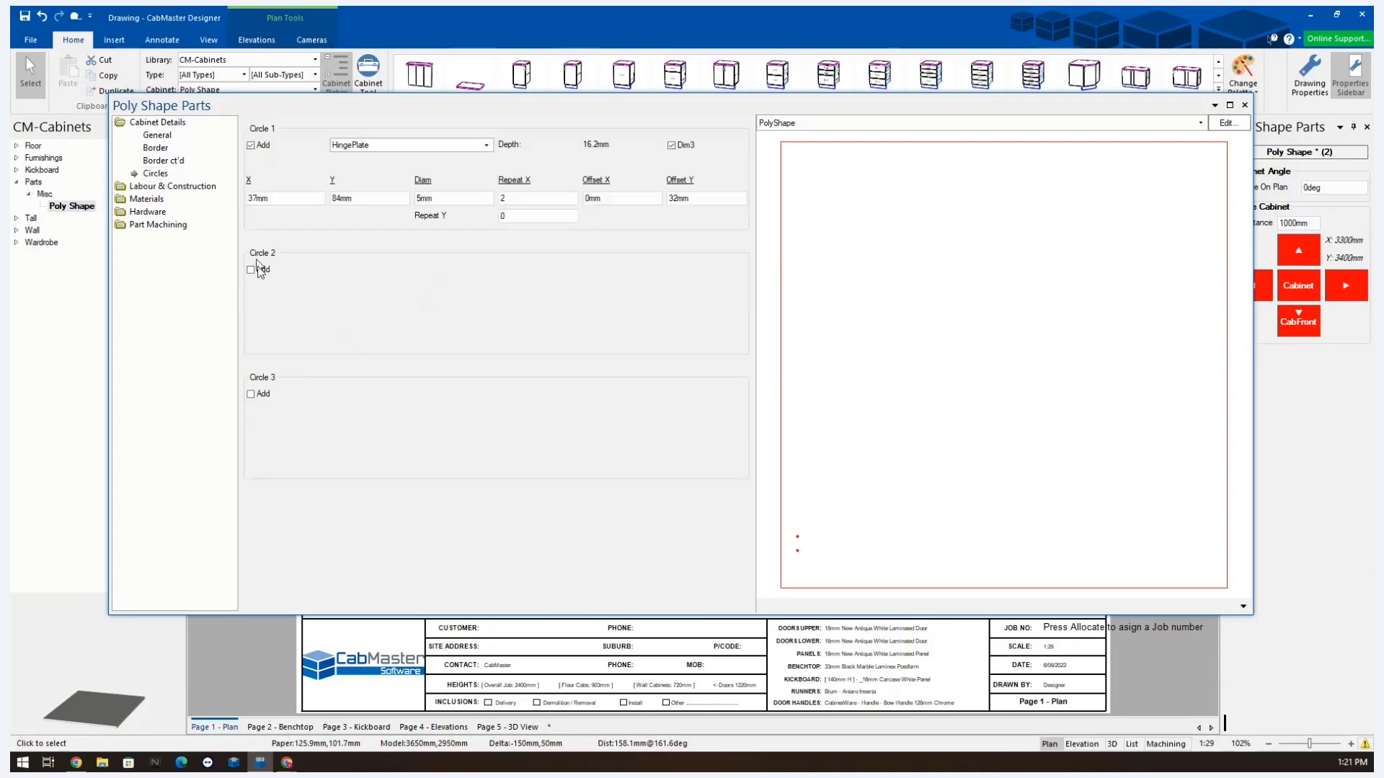
- Add Circle 2 and Circle 3 to the part and remove both again
{"action": "left_click", "coordinate": [251, 269]}
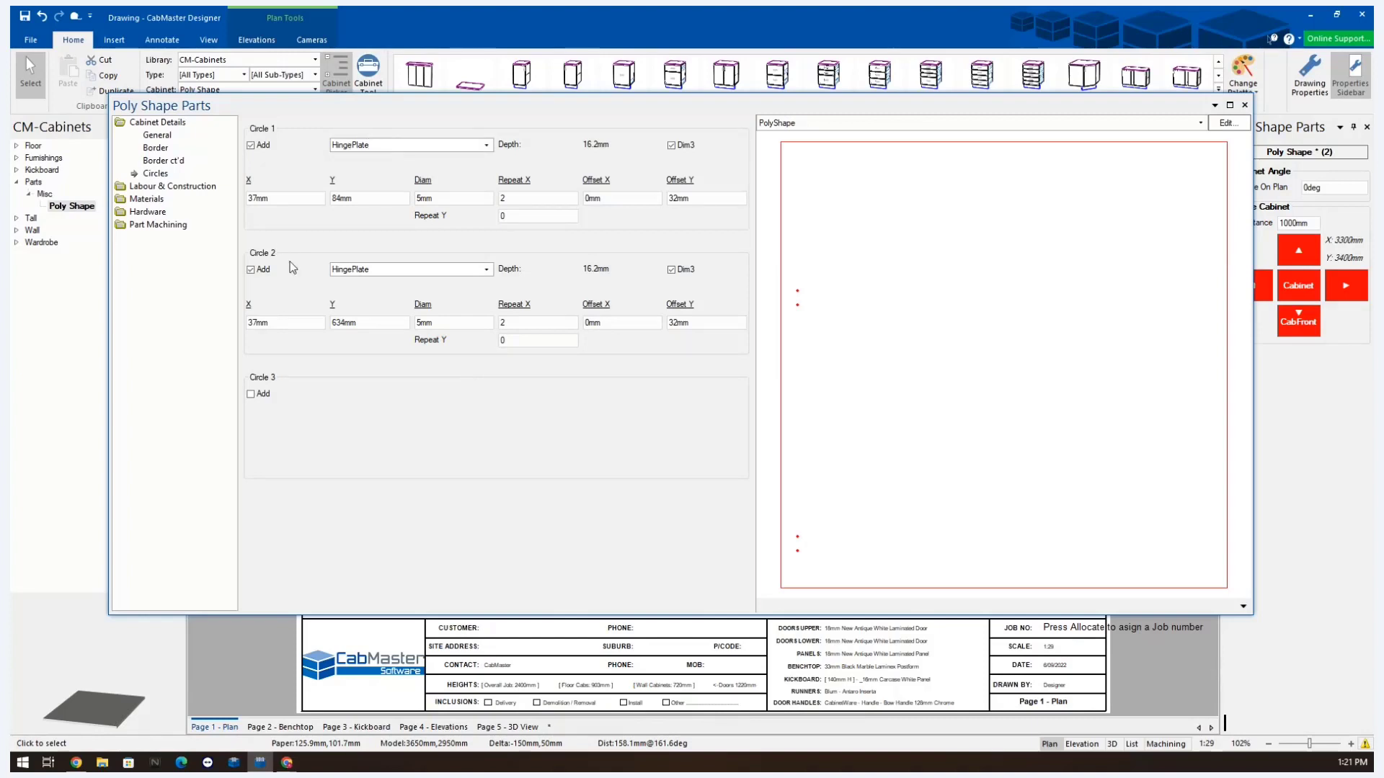
{"action": "left_click", "coordinate": [250, 394]}
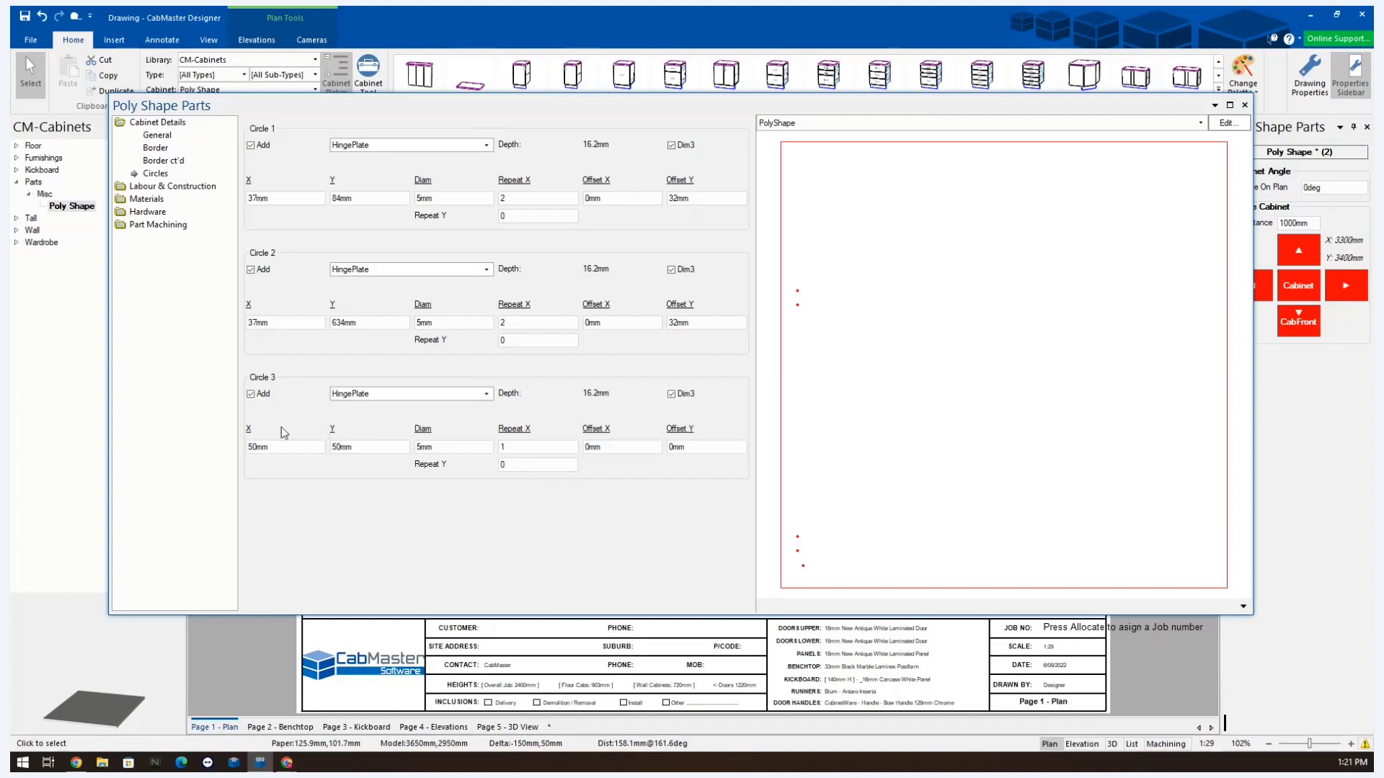
{"action": "left_click", "coordinate": [251, 394]}
{"action": "left_click", "coordinate": [250, 270]}
- Position Circle 1 at X 600 mm and Y 200 mm
{"action": "left_click", "coordinate": [281, 199]}
{"action": "double_click", "coordinate": [281, 199]}
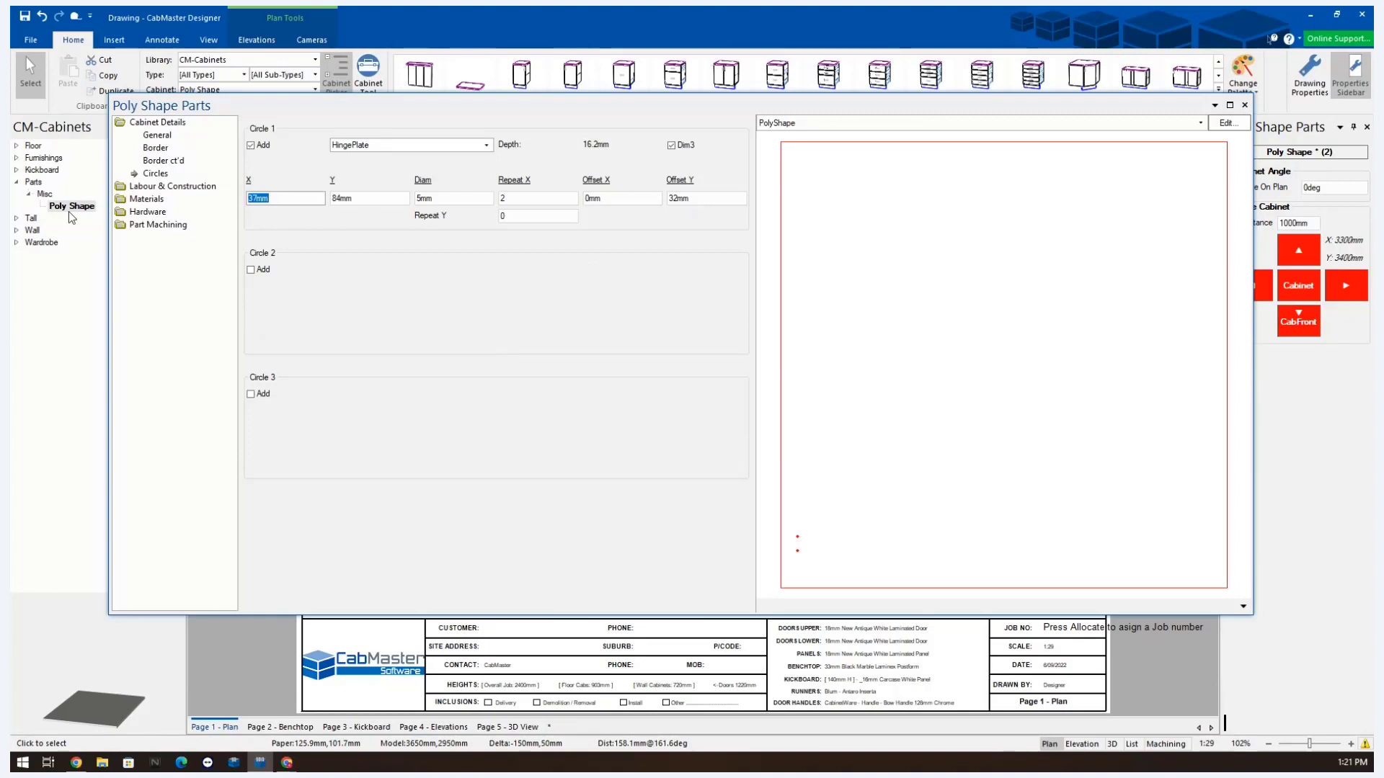
{"action": "type", "text": "600"}
{"action": "key", "text": "Tab"}
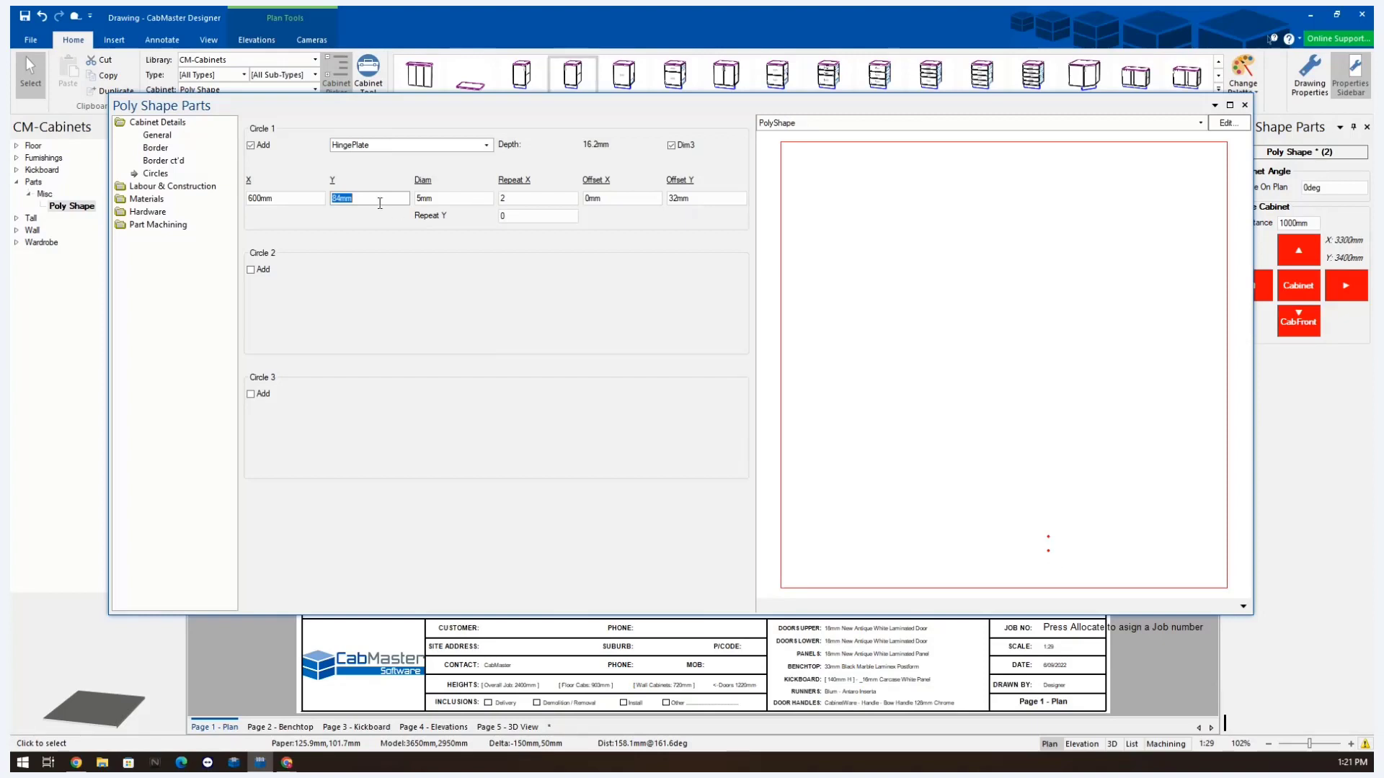
{"action": "type", "text": "200"}
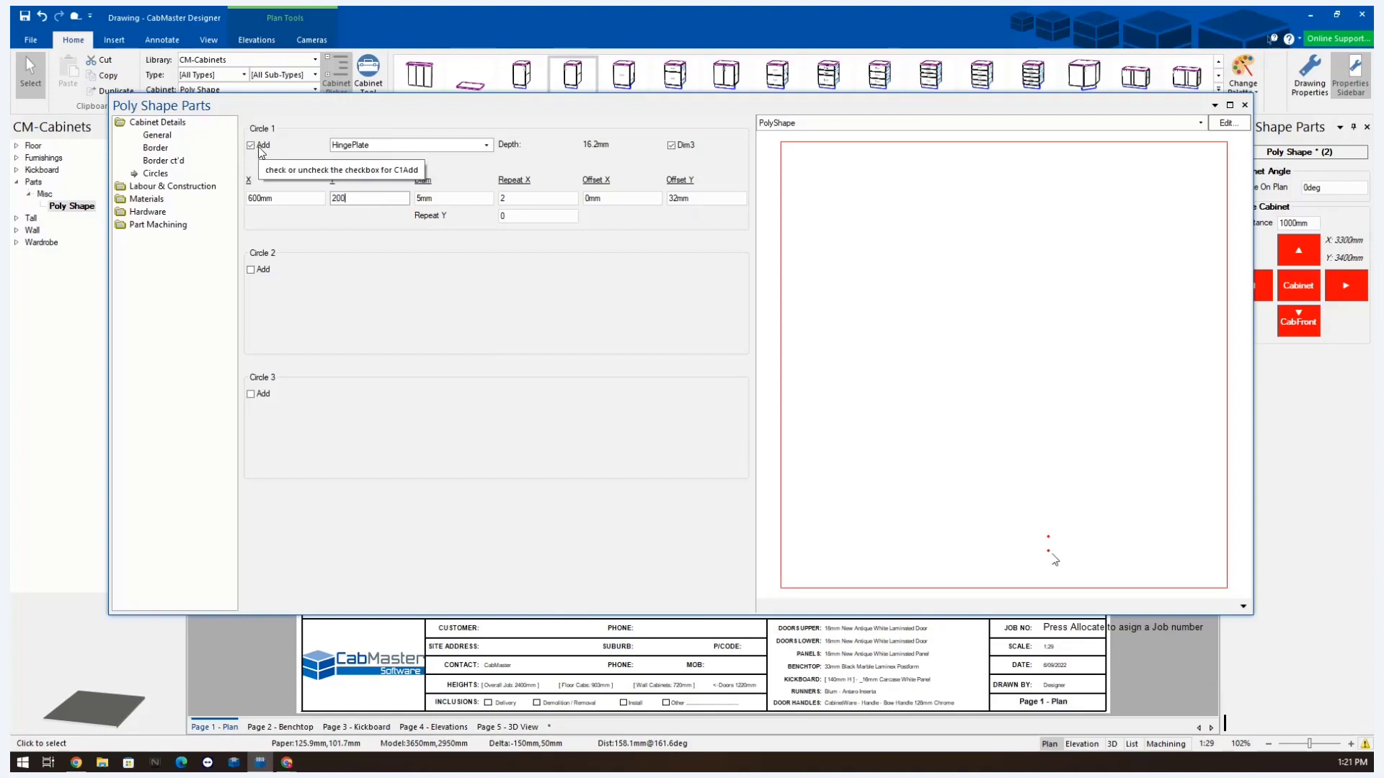
{"action": "key", "text": "Tab"}
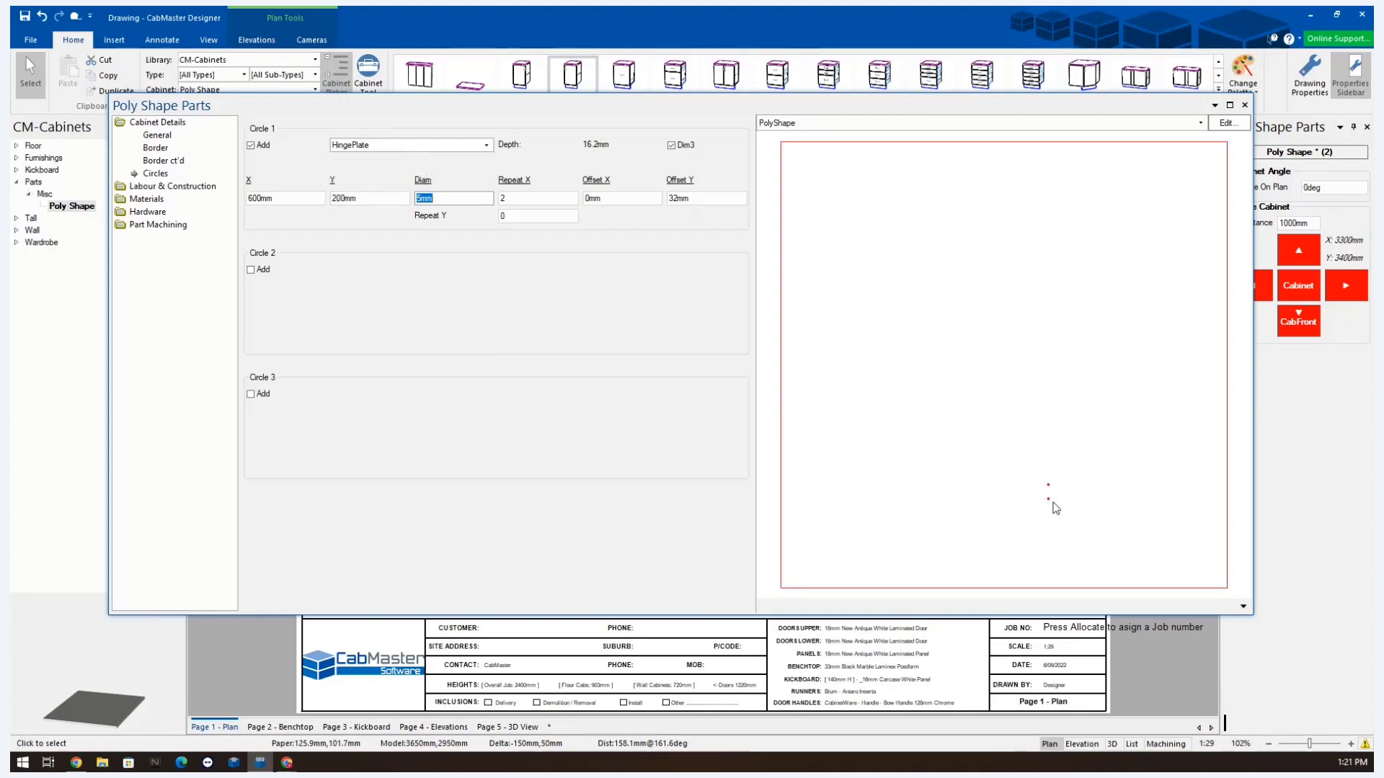
- Set Circle 1's X position to 32 mm
{"action": "left_click", "coordinate": [288, 197]}
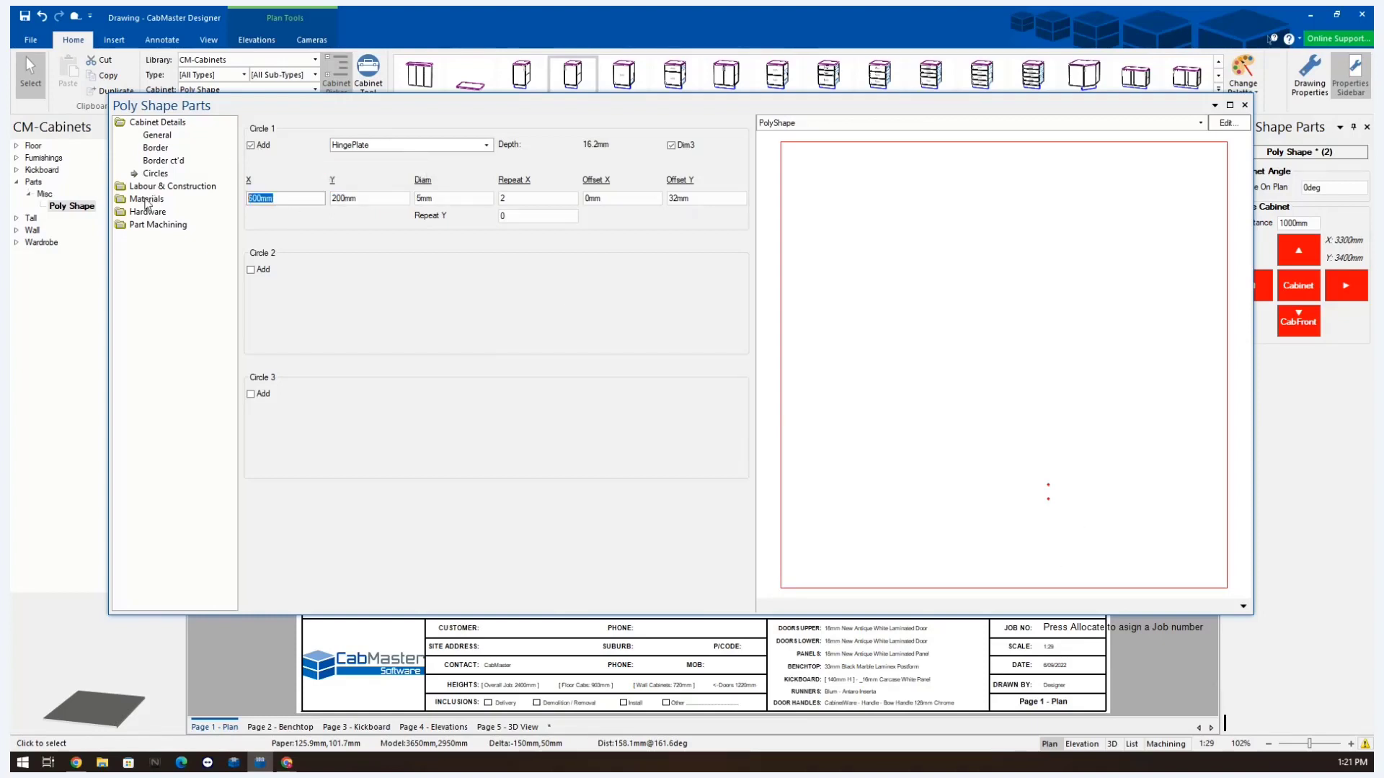
{"action": "type", "text": "32"}
{"action": "key", "text": "Tab"}
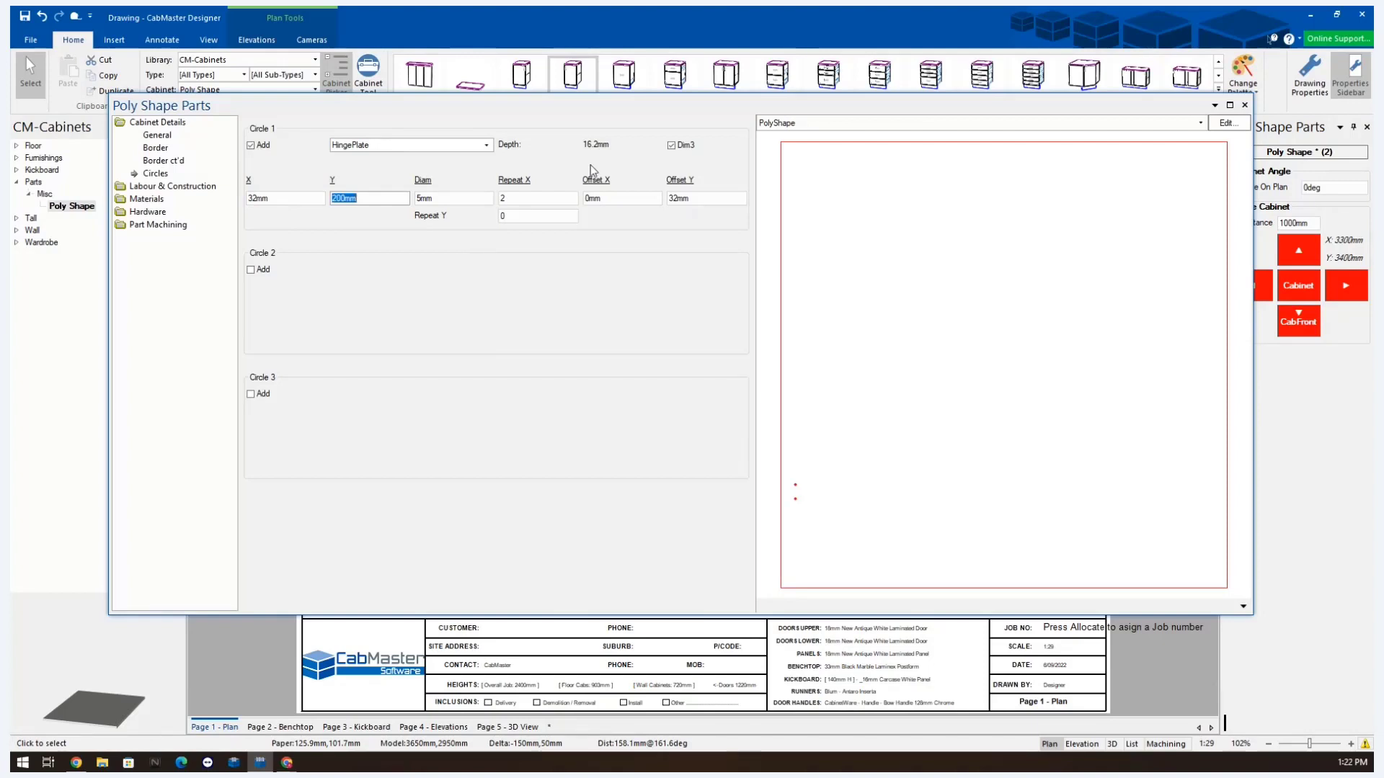
- Set Circle 1's diameter to 40 mm
{"action": "left_click", "coordinate": [429, 199]}
{"action": "double_click", "coordinate": [428, 199]}
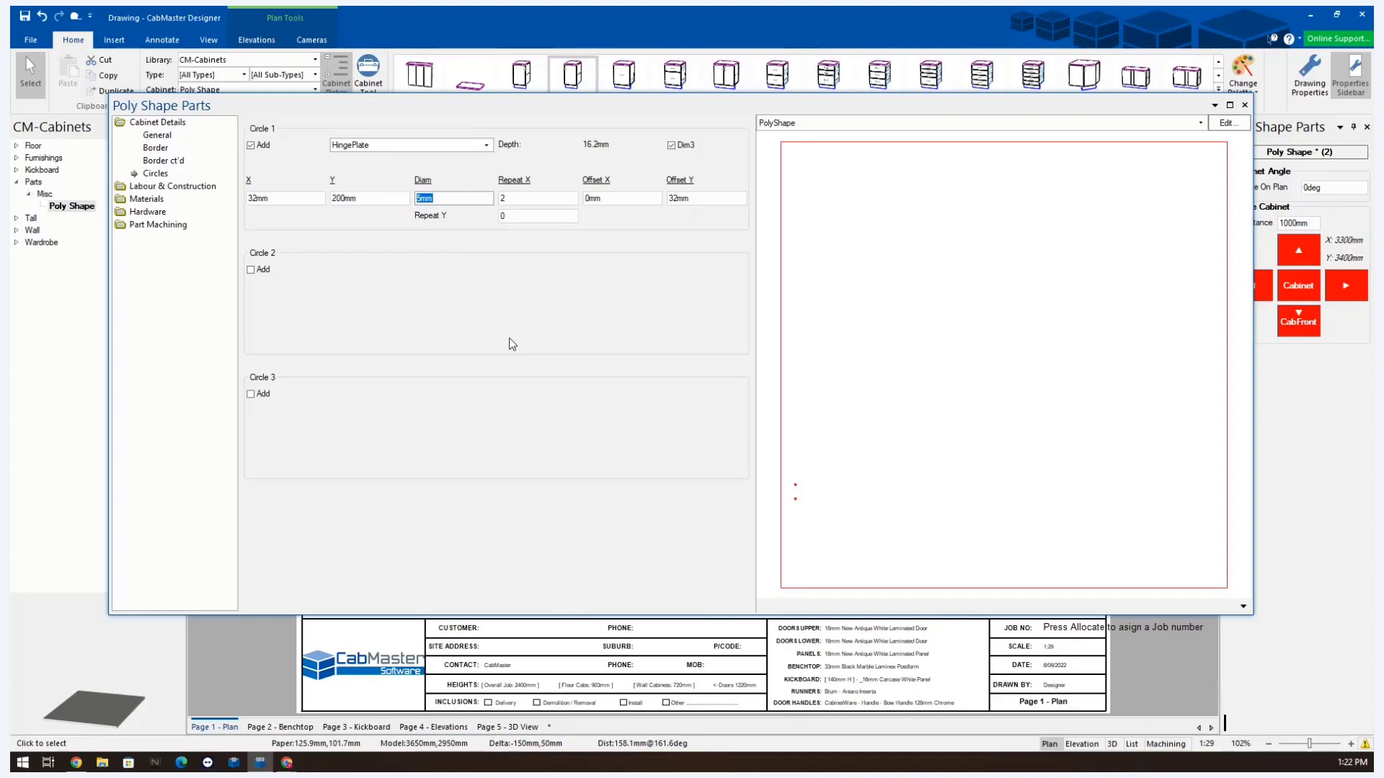
{"action": "type", "text": "40"}
{"action": "key", "text": "Tab"}
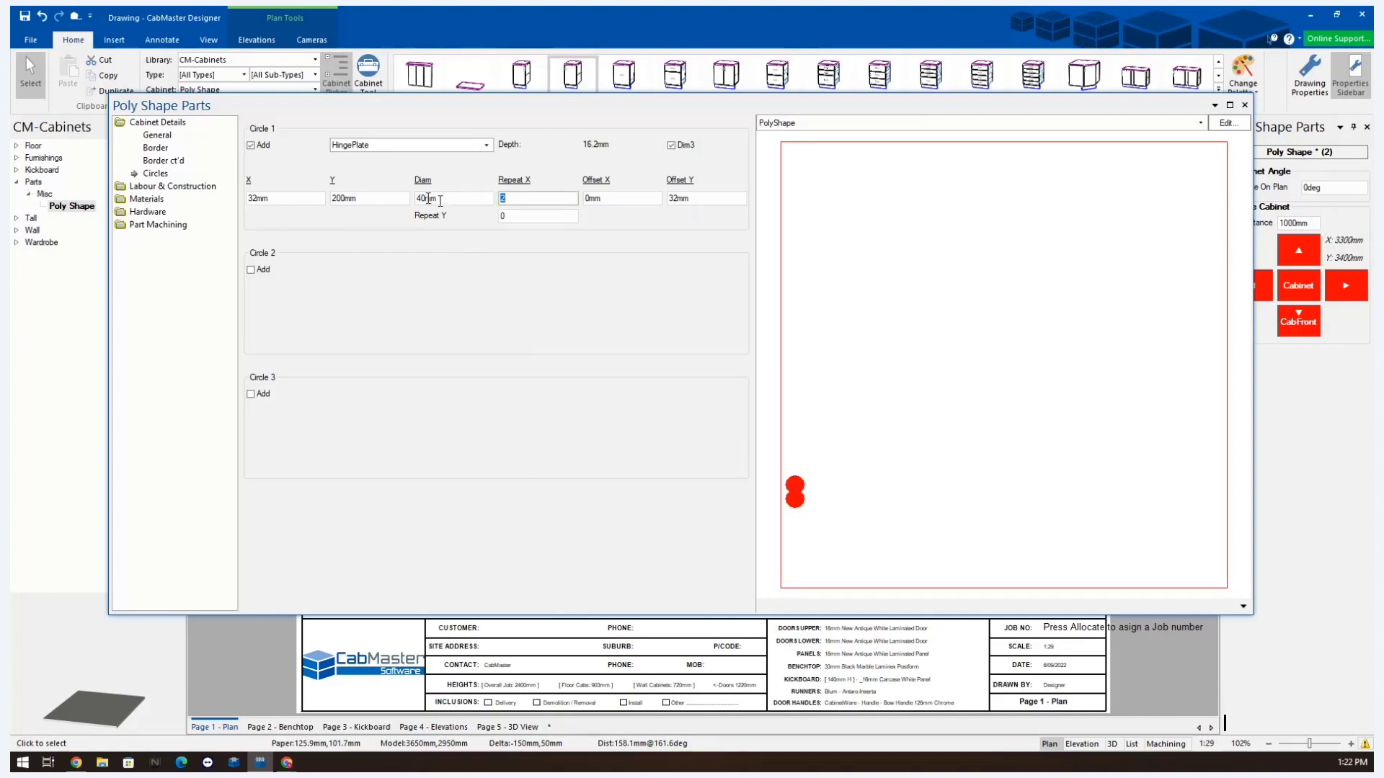
- Reduce Circle 1's diameter to 10 mm
{"action": "left_click_drag", "start_coordinate": [439, 199], "coordinate": [397, 203]}
{"action": "type", "text": "1"}
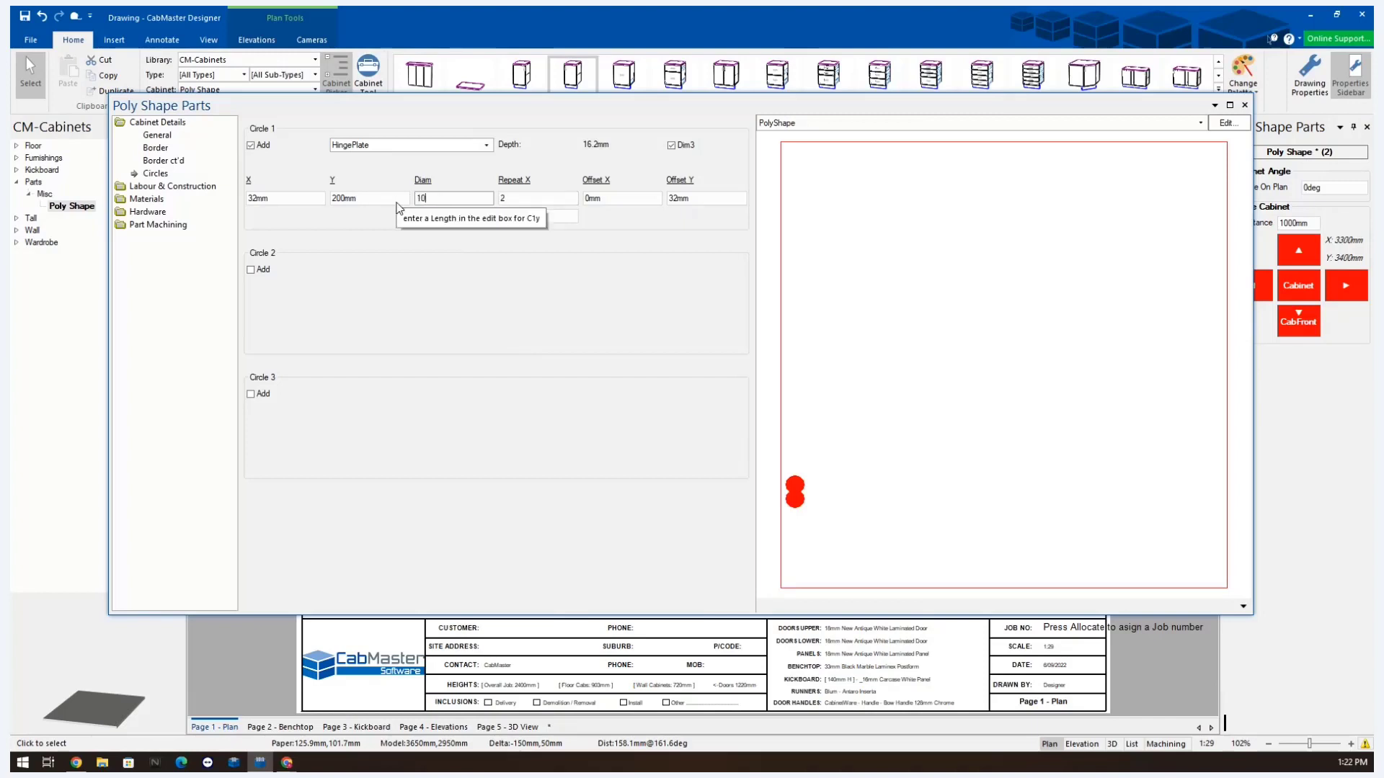
{"action": "type", "text": "0"}
{"action": "key", "text": "Tab"}
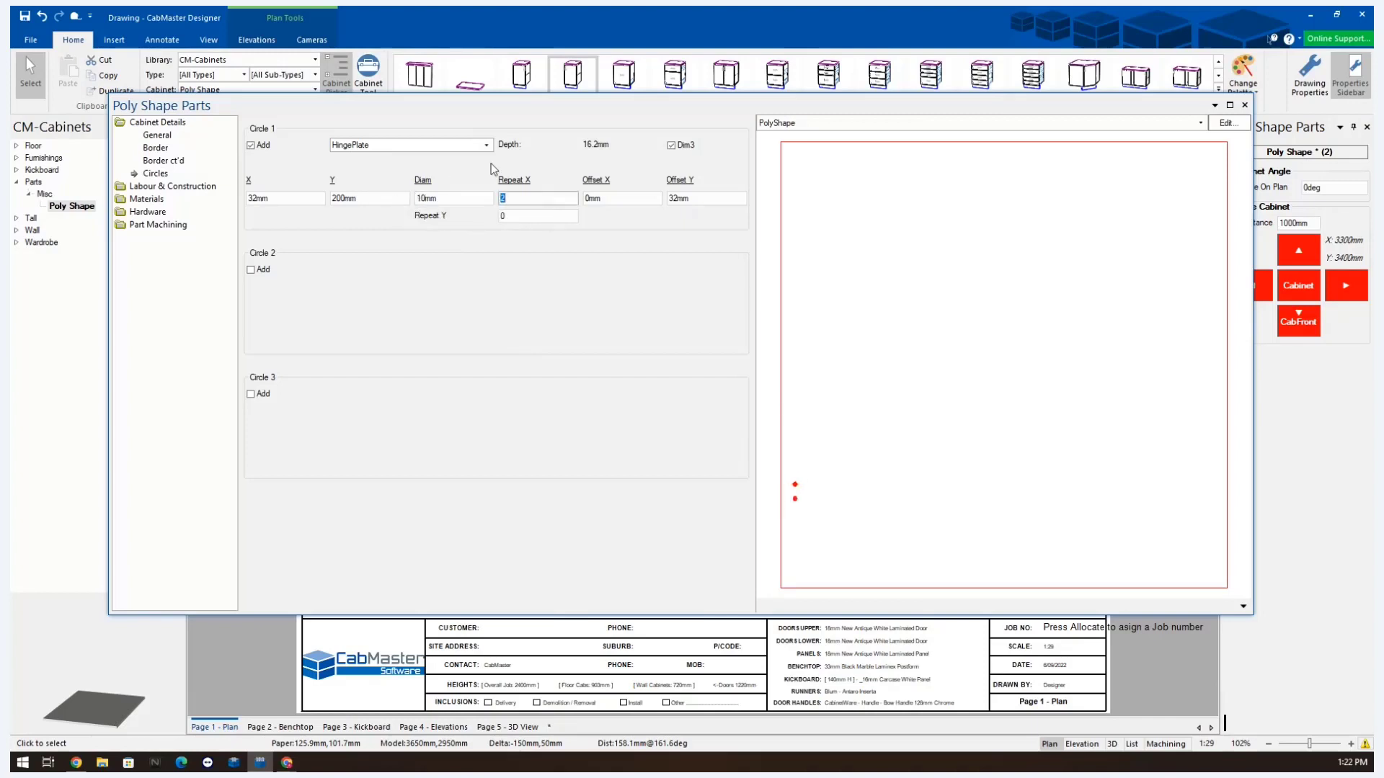
- Name Circle 1's layer "screw 10mm", turn off its Dim3 depth and set the depth to 7 mm
{"action": "left_click", "coordinate": [397, 146]}
{"action": "type", "text": "screw 10mm"}
{"action": "left_click", "coordinate": [671, 146]}
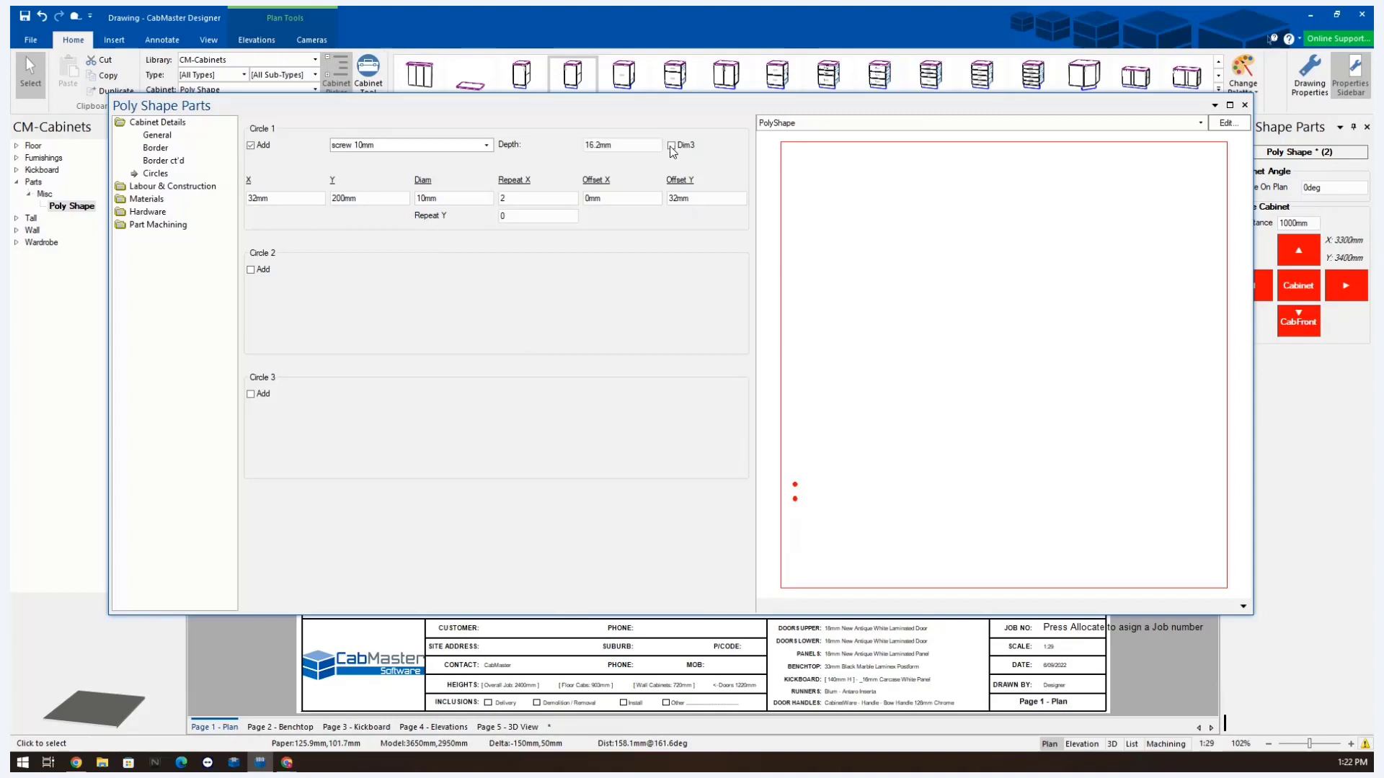
{"action": "type", "text": "7mm"}
{"action": "key", "text": "Return"}
- Try Circle 1's Repeat X at 1 and at 0
{"action": "double_click", "coordinate": [509, 195]}
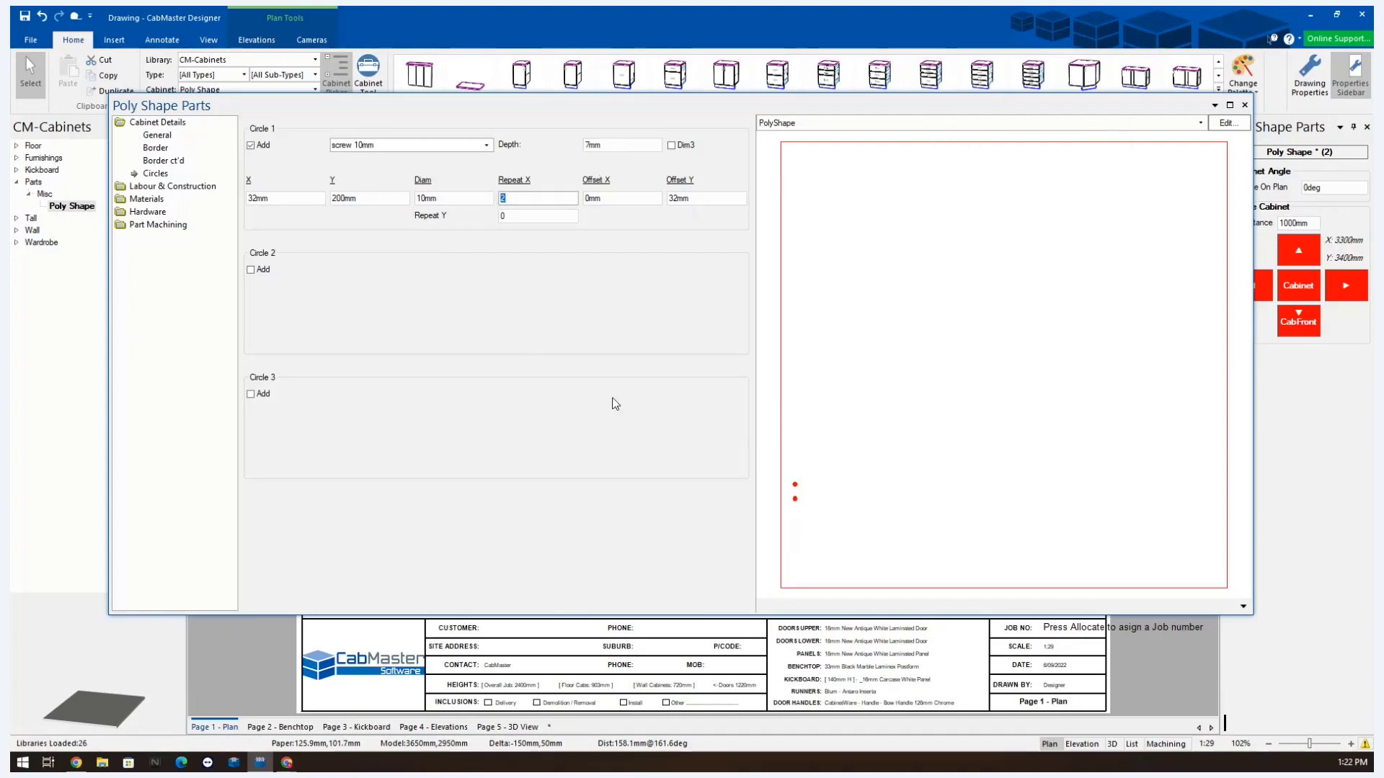
{"action": "type", "text": "1"}
{"action": "key", "text": "Tab"}
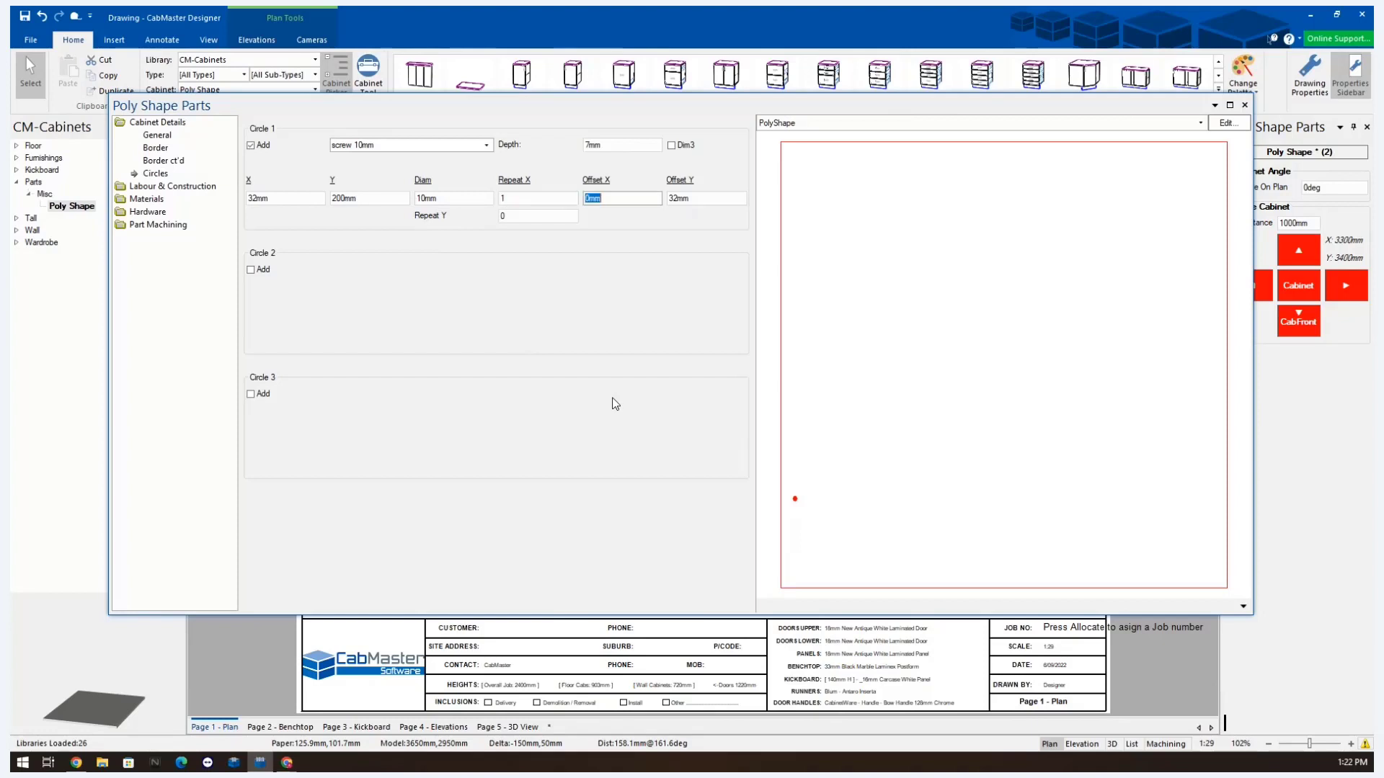
{"action": "double_click", "coordinate": [526, 197]}
{"action": "type", "text": "0"}
{"action": "key", "text": "Tab"}
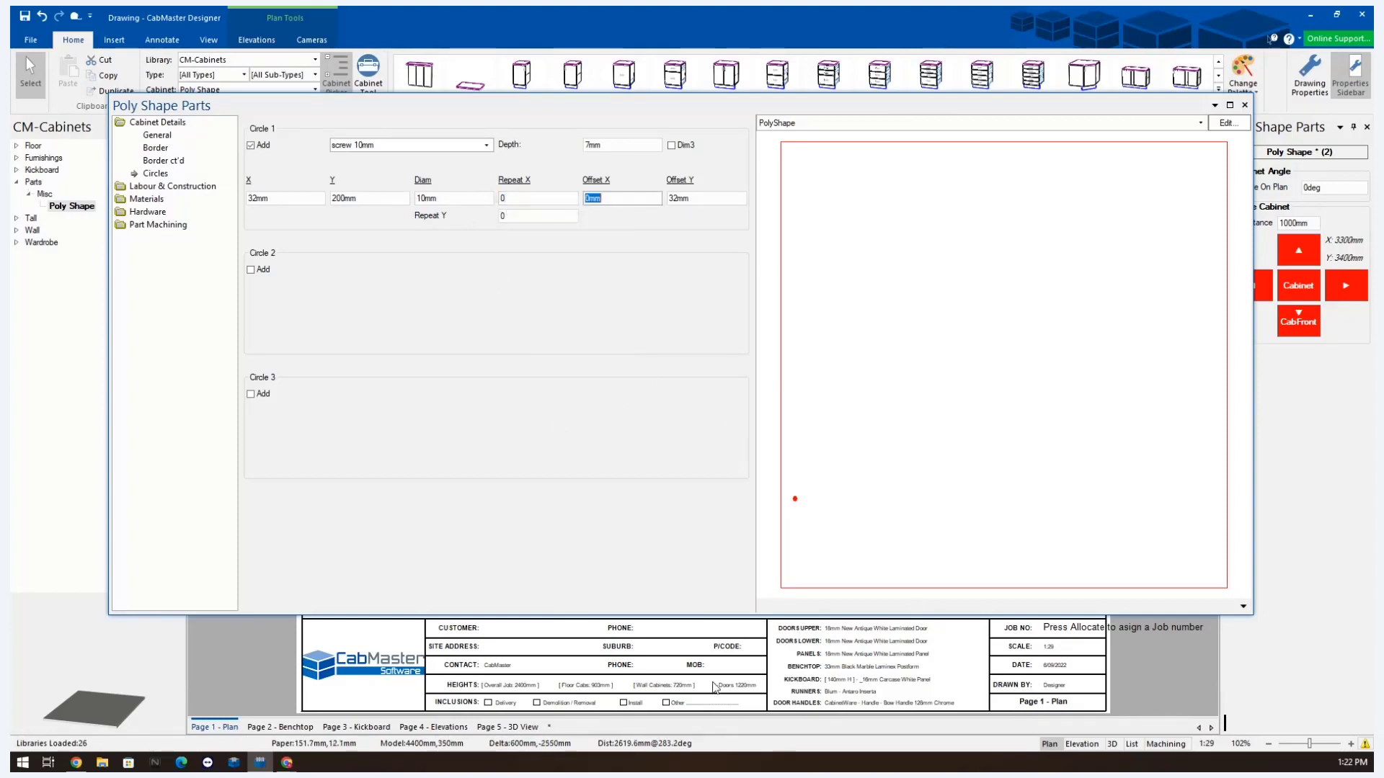
- Set Circle 1's Repeat X to 23
{"action": "double_click", "coordinate": [532, 199]}
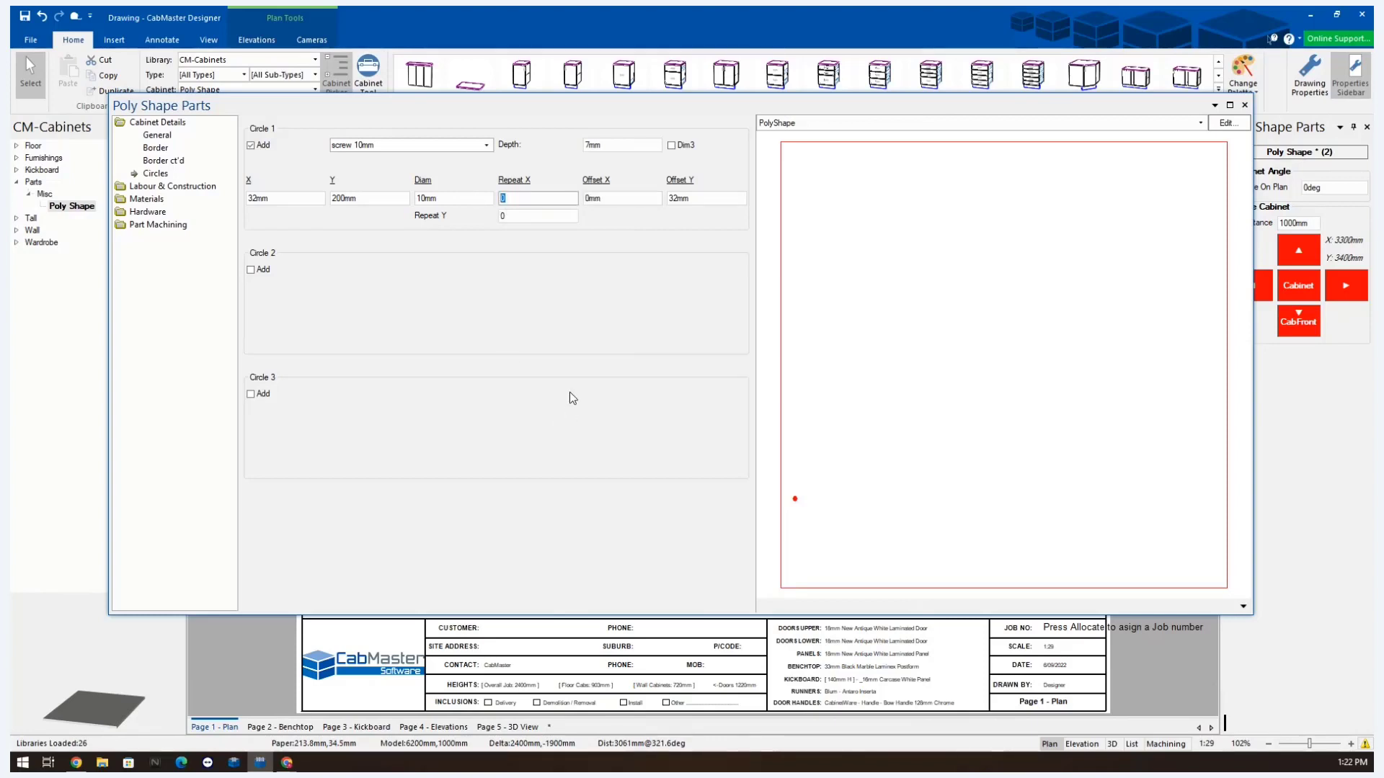
{"action": "type", "text": "23"}
{"action": "key", "text": "Tab"}
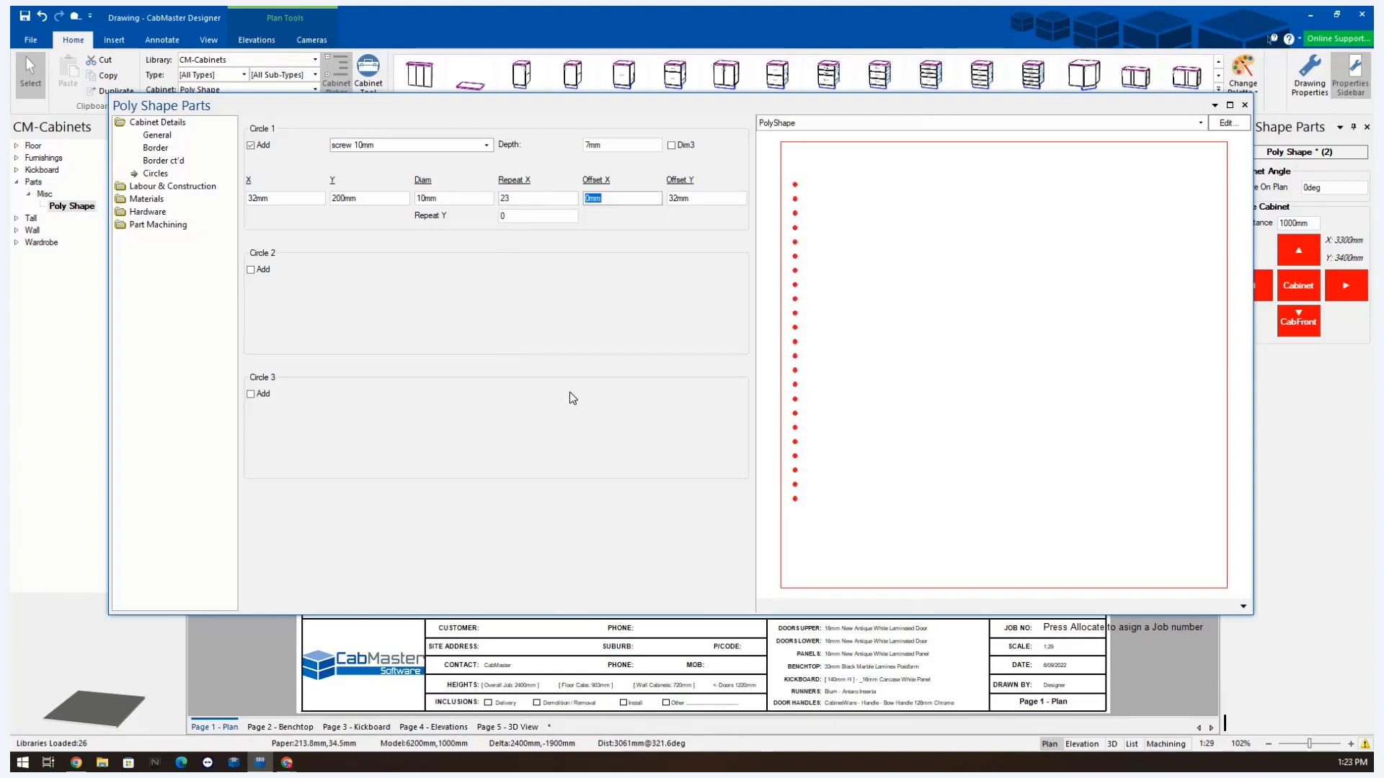
- Set Circle 1's Repeat X back to 2
{"action": "left_click", "coordinate": [605, 200]}
{"action": "double_click", "coordinate": [605, 199]}
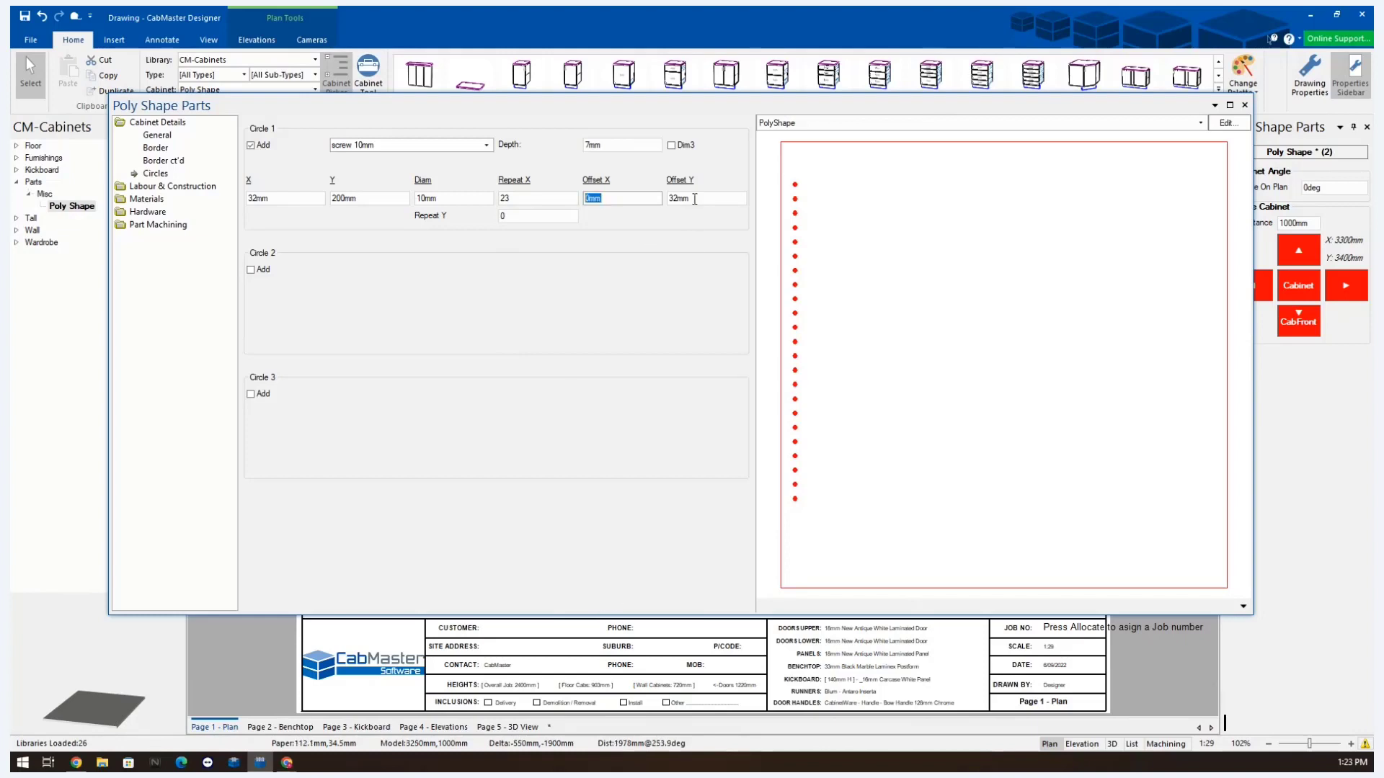
{"action": "key", "text": "shift+Tab"}
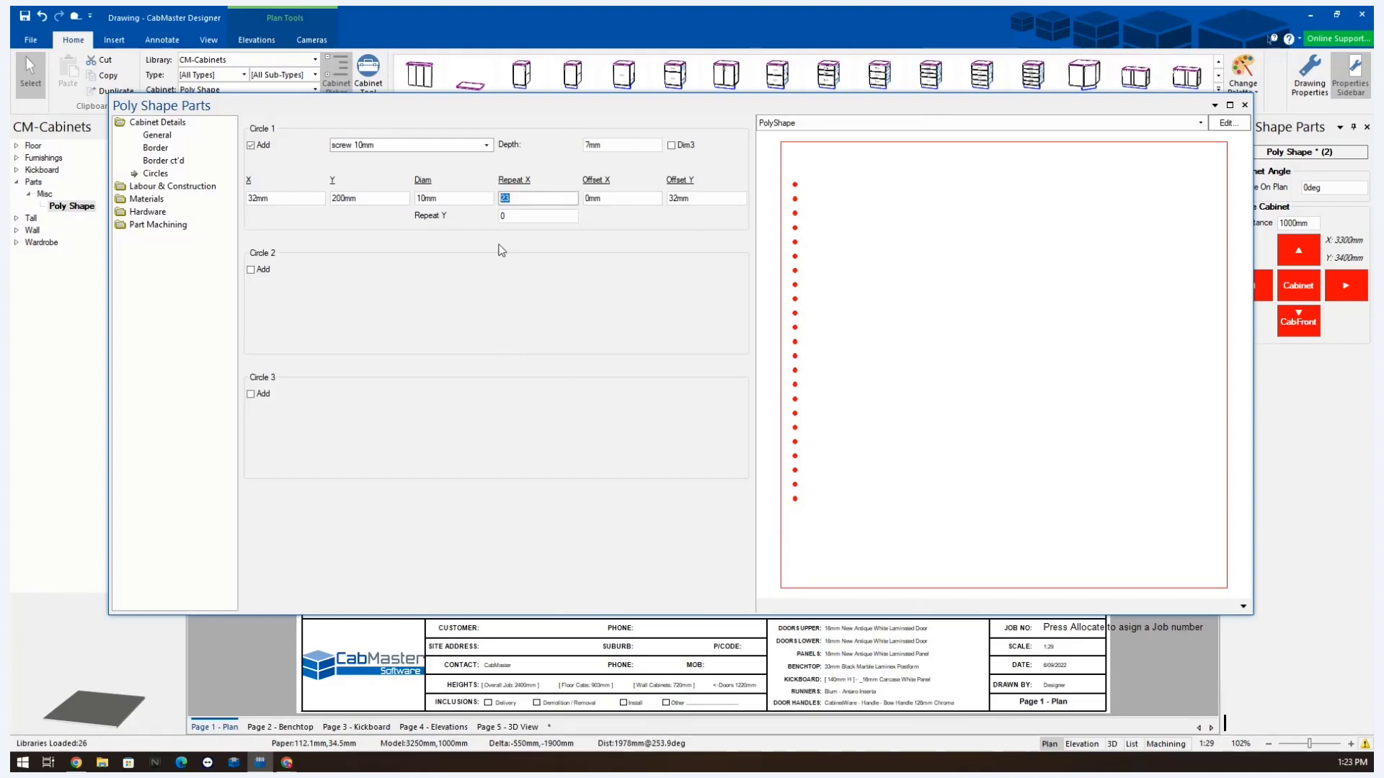
{"action": "type", "text": "2"}
{"action": "key", "text": "Tab"}
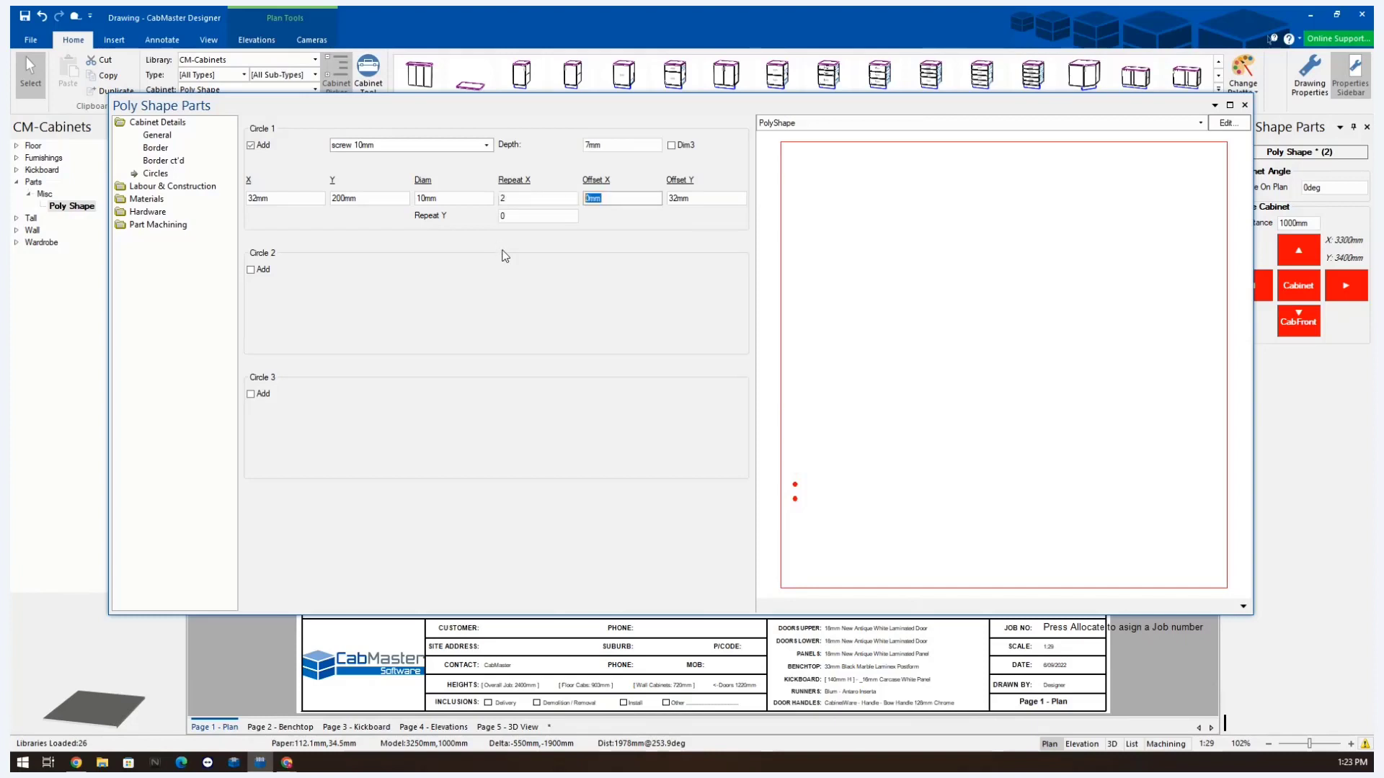
- Set Circle 1's Offset X to 32 mm and its Repeat Y to 2
{"action": "left_click", "coordinate": [634, 200]}
{"action": "key", "text": "Tab"}
{"action": "key", "text": "shift+Tab"}
{"action": "type", "text": "3"}
{"action": "key", "text": "Tab"}
{"action": "left_click", "coordinate": [536, 201]}
{"action": "key", "text": "Tab"}
{"action": "left_click", "coordinate": [536, 203]}
{"action": "left_click", "coordinate": [528, 218]}
{"action": "type", "text": "2"}
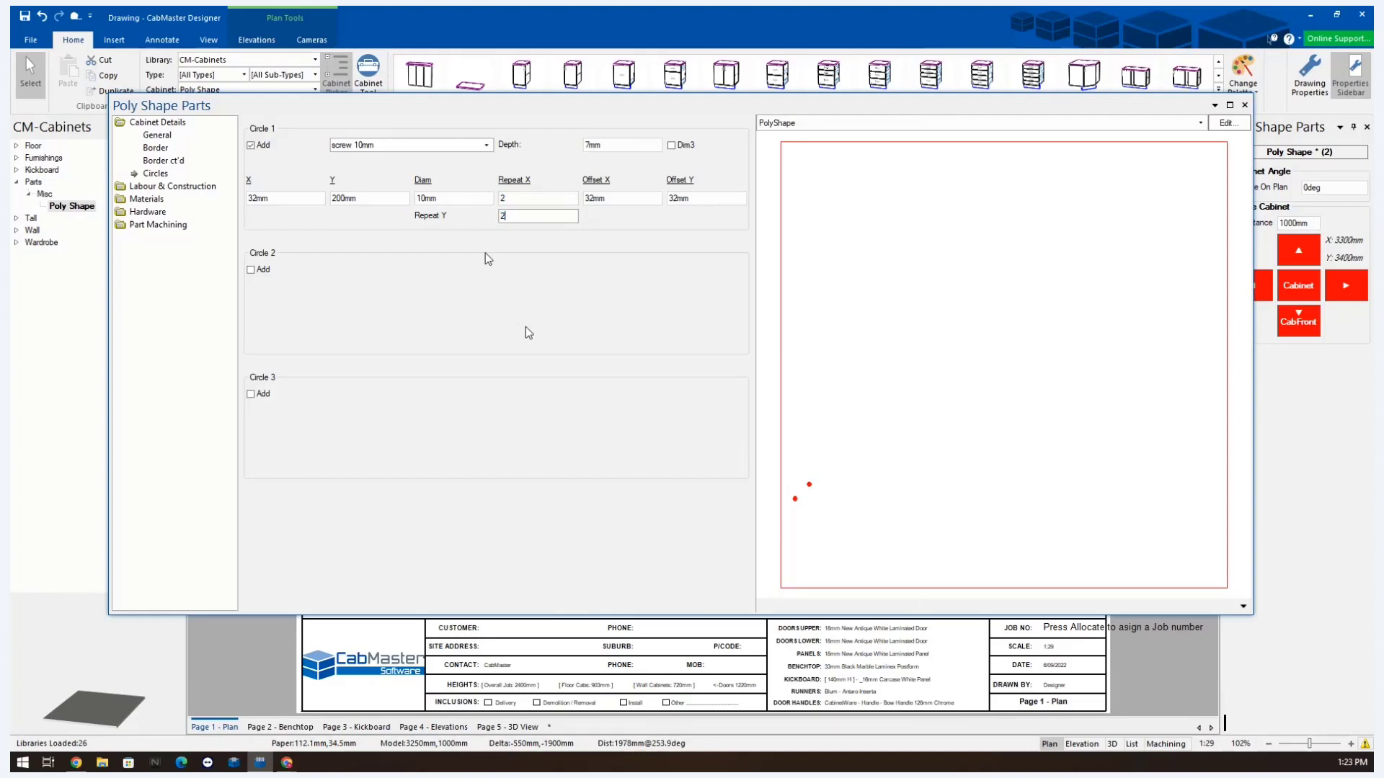
- Set both Repeat Y and Repeat X of Circle 1 to 3
{"action": "left_click", "coordinate": [640, 377]}
{"action": "double_click", "coordinate": [530, 218]}
{"action": "type", "text": "3"}
{"action": "left_click", "coordinate": [492, 231]}
{"action": "double_click", "coordinate": [526, 198]}
{"action": "type", "text": "3"}
{"action": "key", "text": "Tab"}
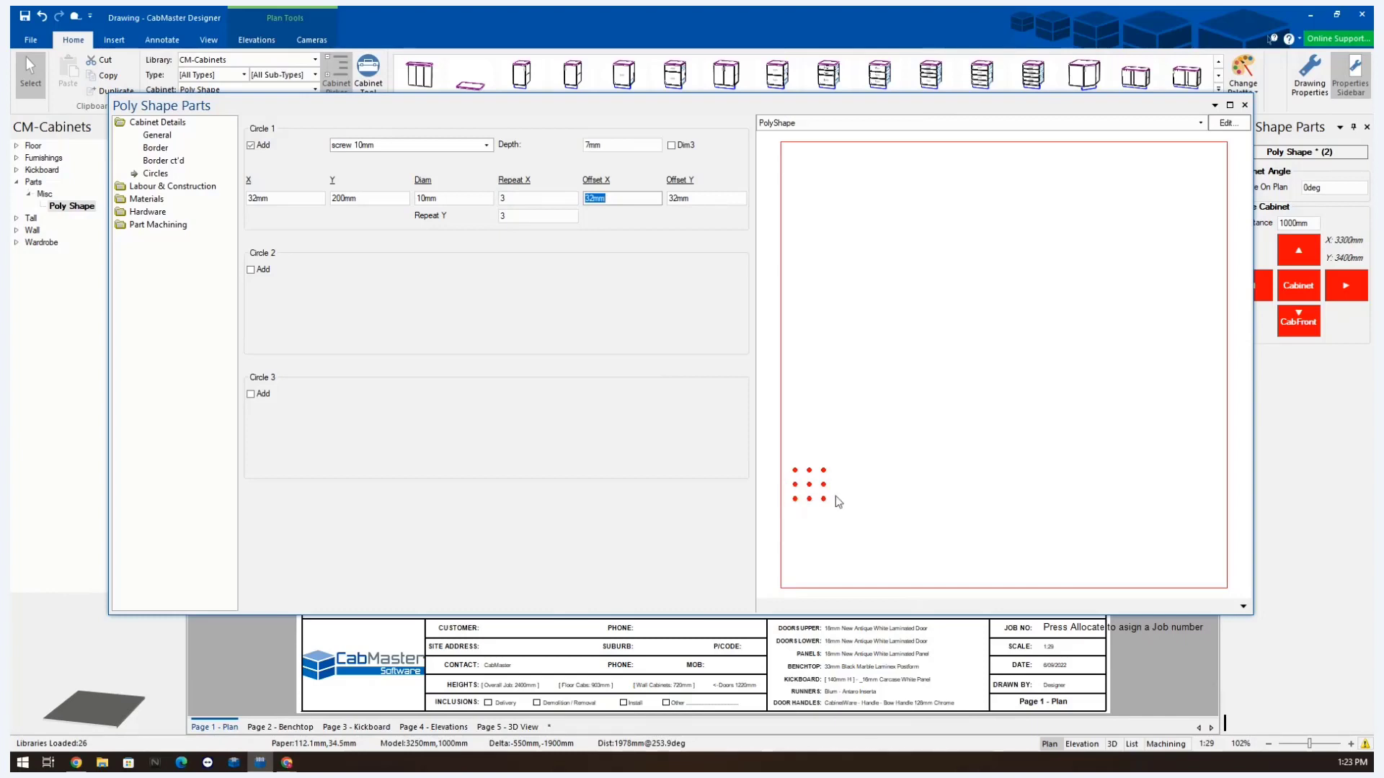
- Add Circle 2 and Circle 3 to the part
{"action": "left_click", "coordinate": [251, 269]}
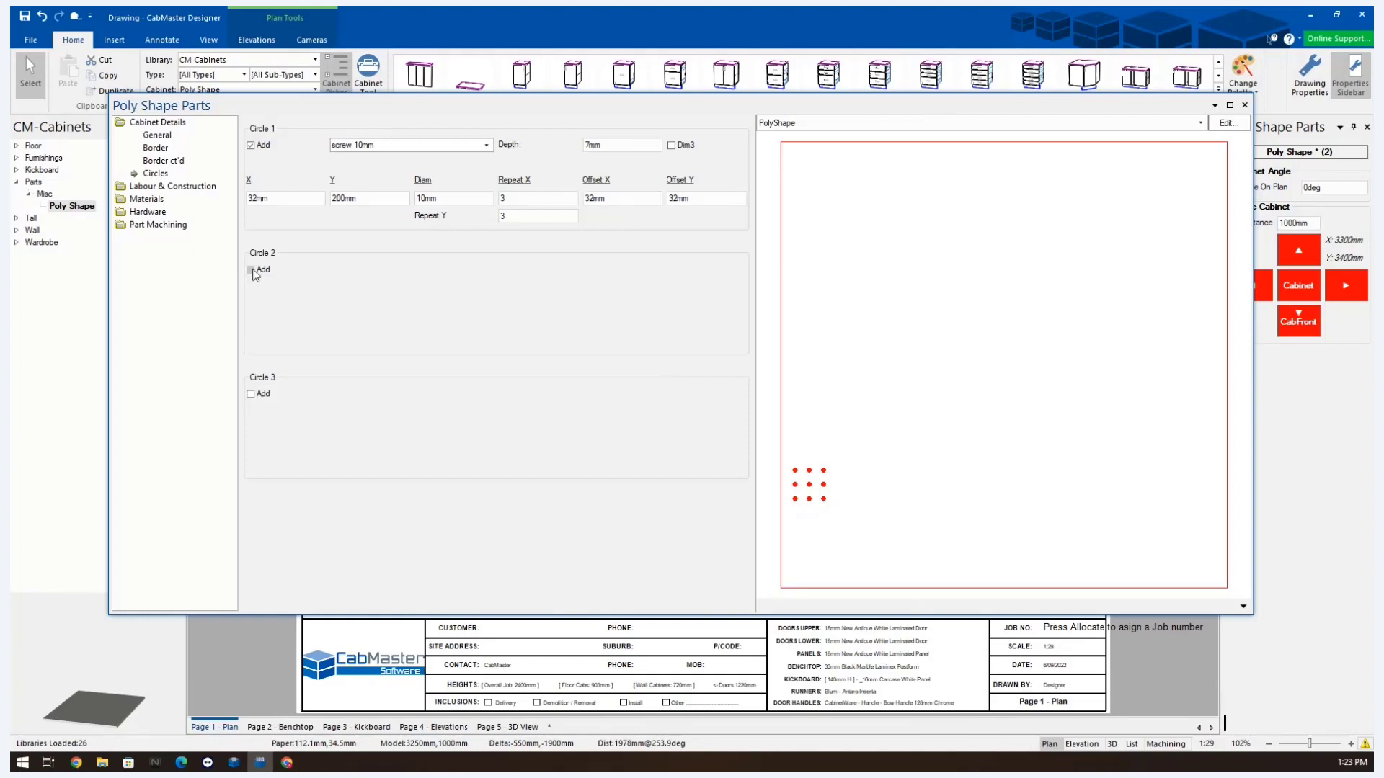
{"action": "left_click", "coordinate": [251, 394]}
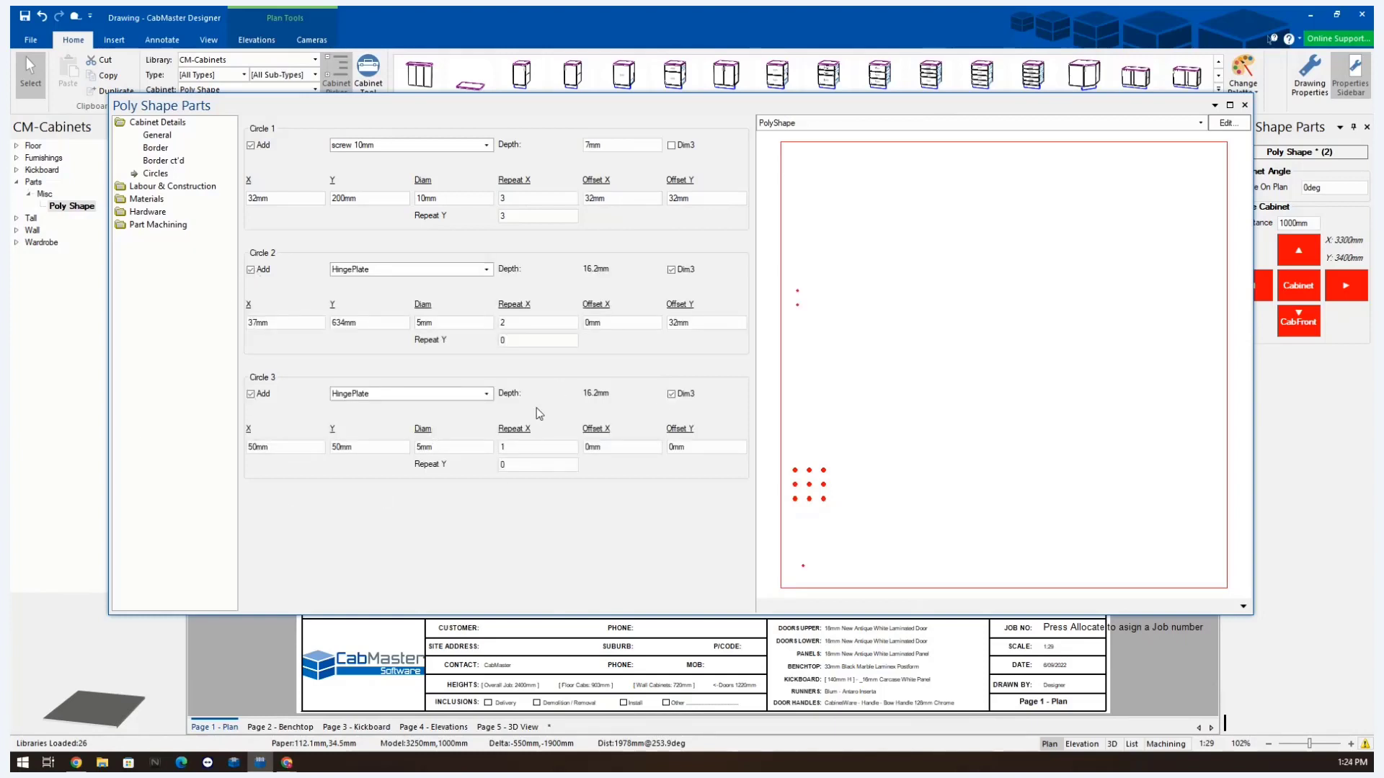
- Remove Circles 1, 2 and 3 and disable circles in the part's general visibilities
{"action": "left_click", "coordinate": [251, 144]}
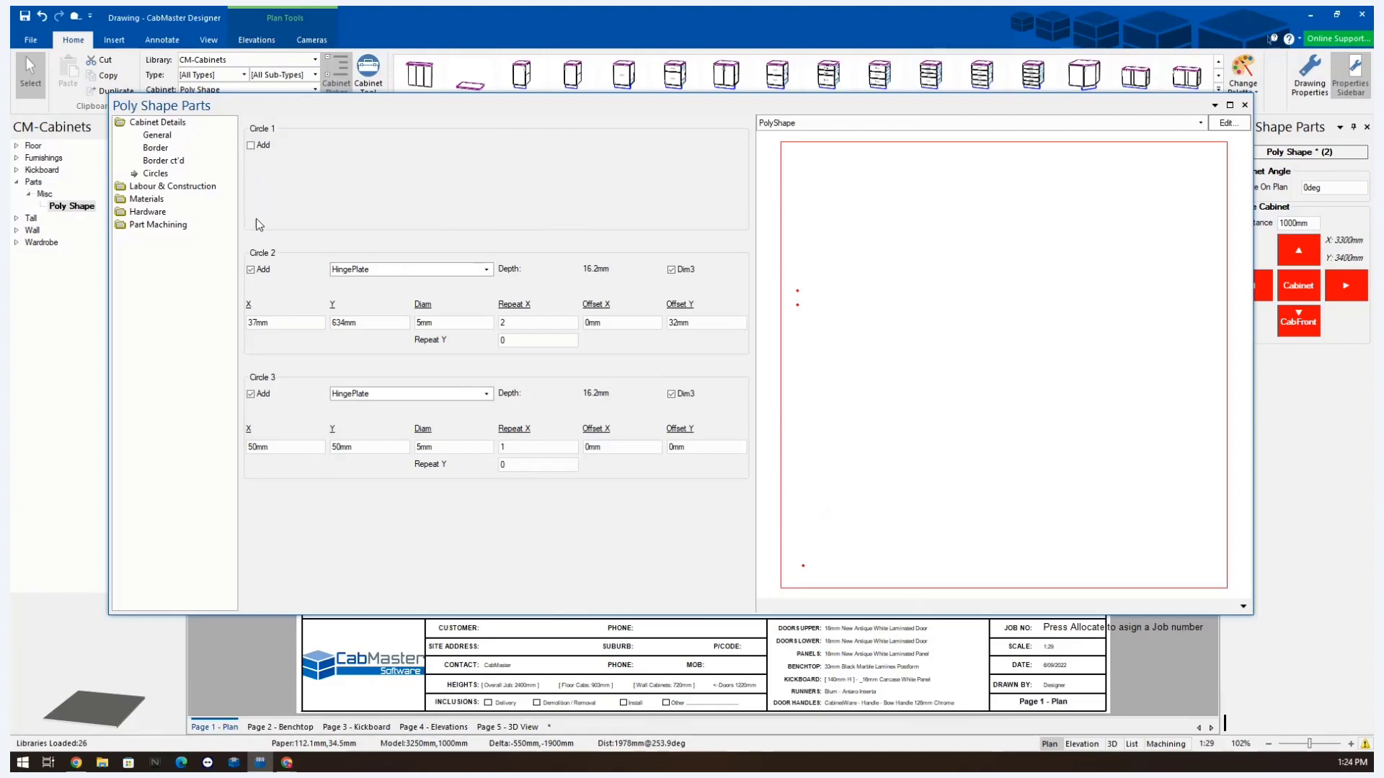
{"action": "left_click", "coordinate": [251, 270]}
{"action": "left_click", "coordinate": [250, 394]}
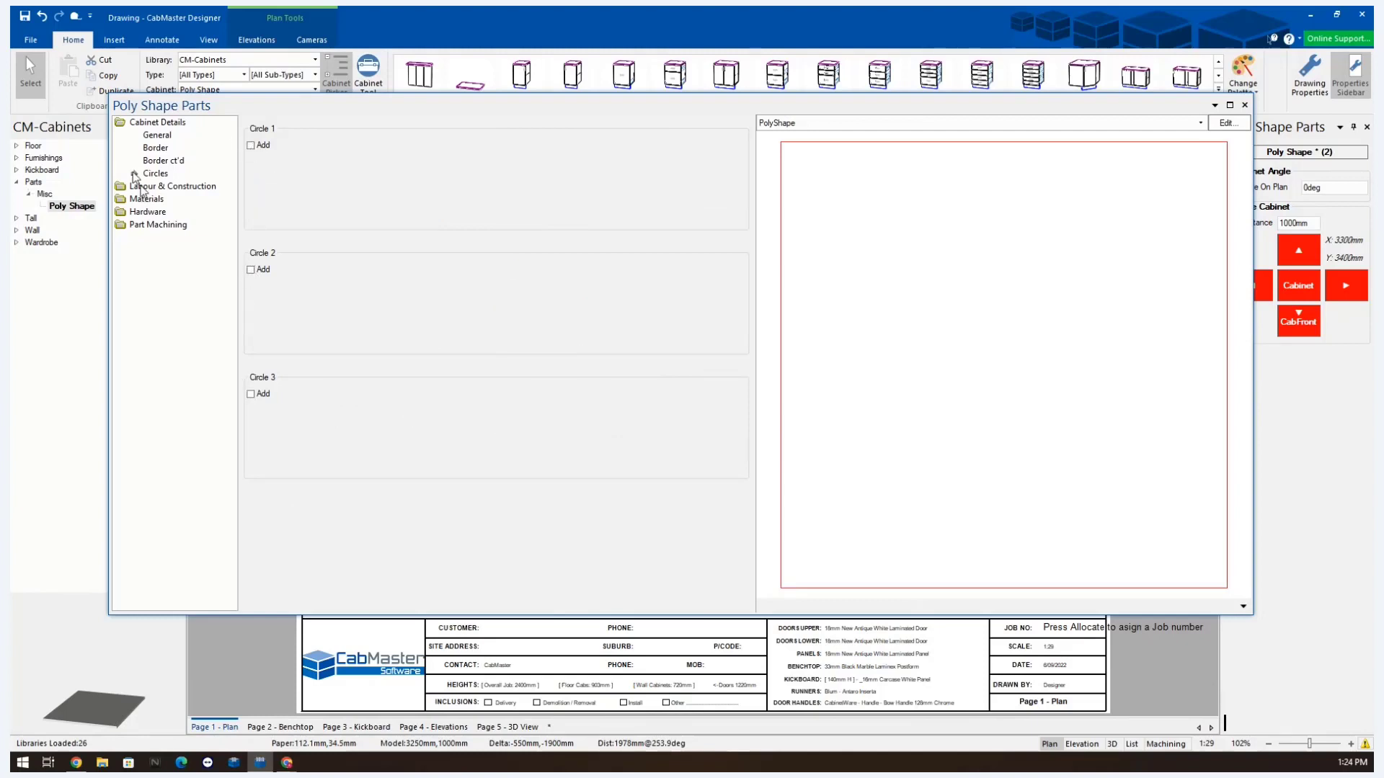
{"action": "left_click", "coordinate": [156, 134]}
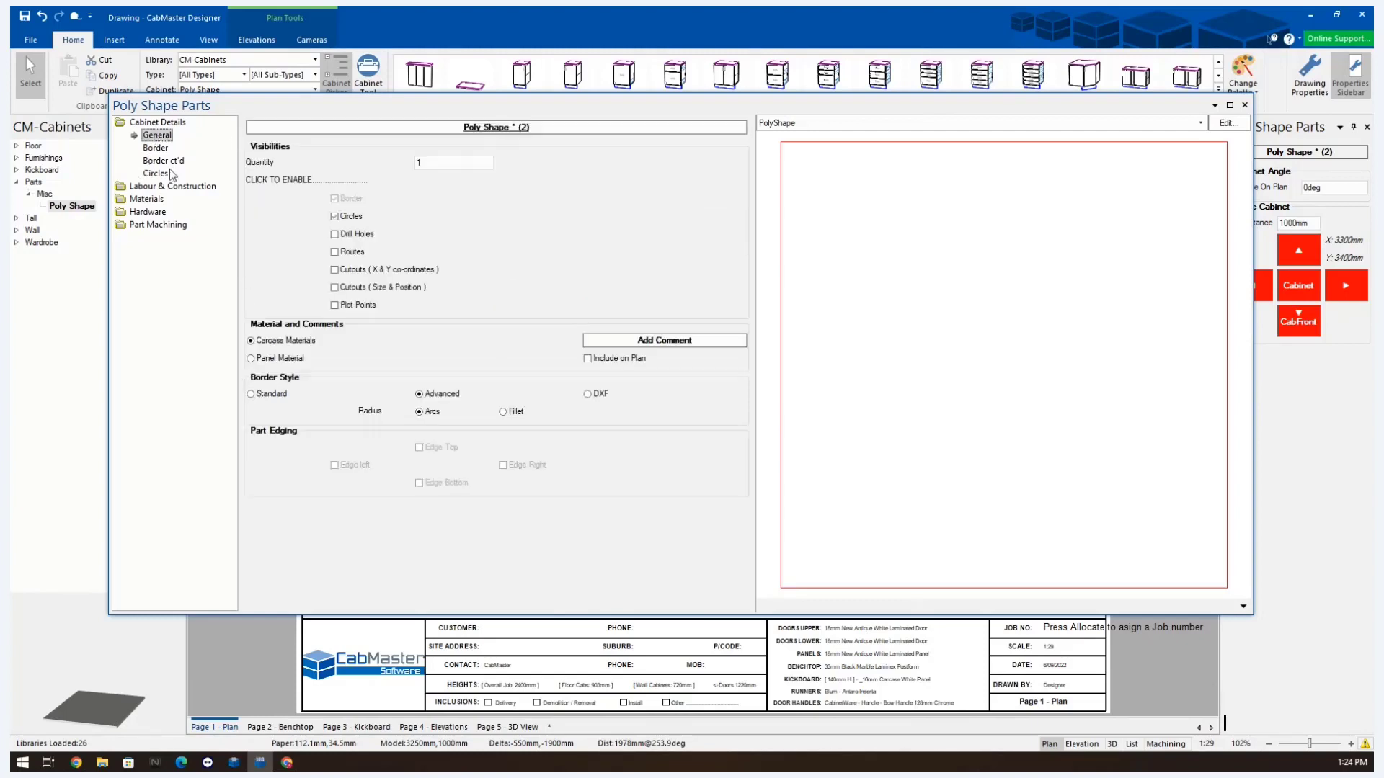
{"action": "left_click", "coordinate": [340, 217]}
- Enable drill holes for the part and add Drill Hole 2 alongside Drill Hole 1
{"action": "left_click", "coordinate": [342, 234]}
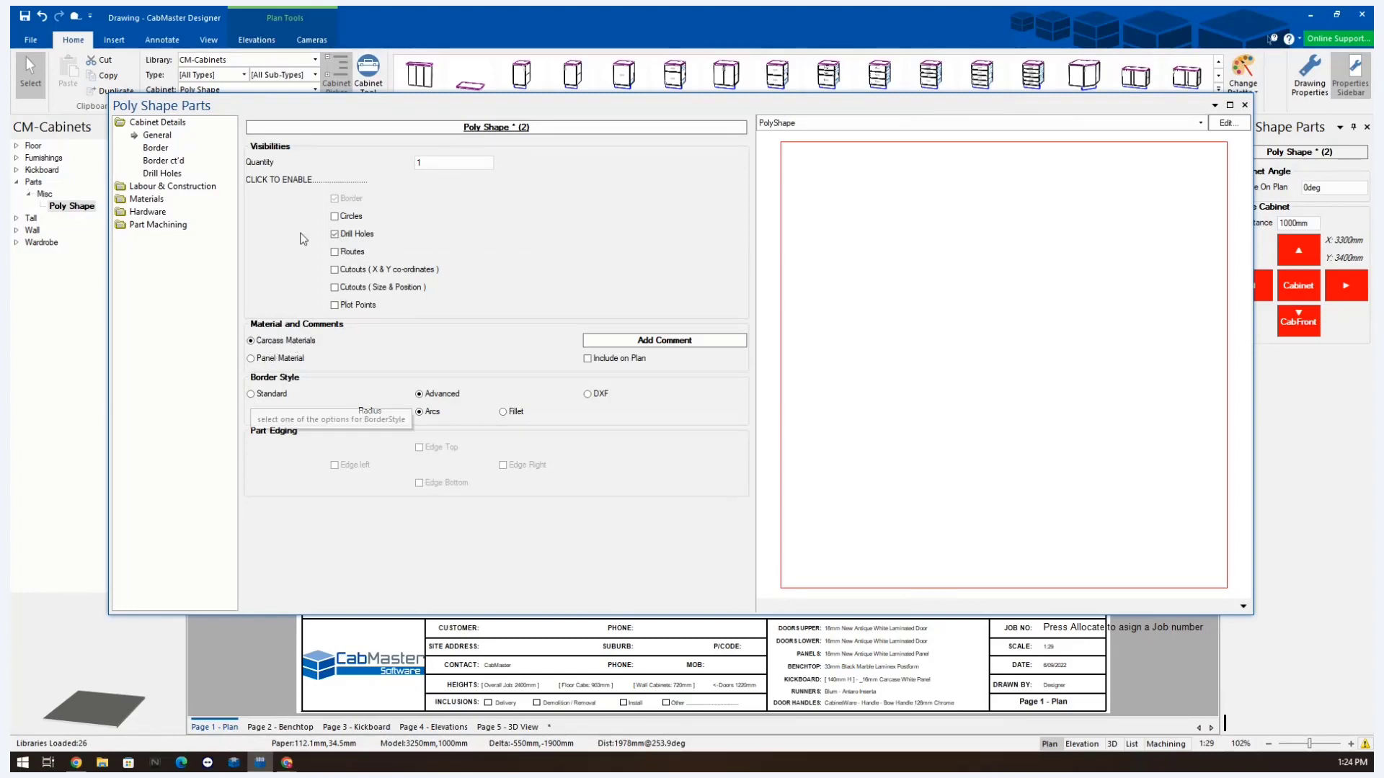
{"action": "left_click", "coordinate": [163, 173]}
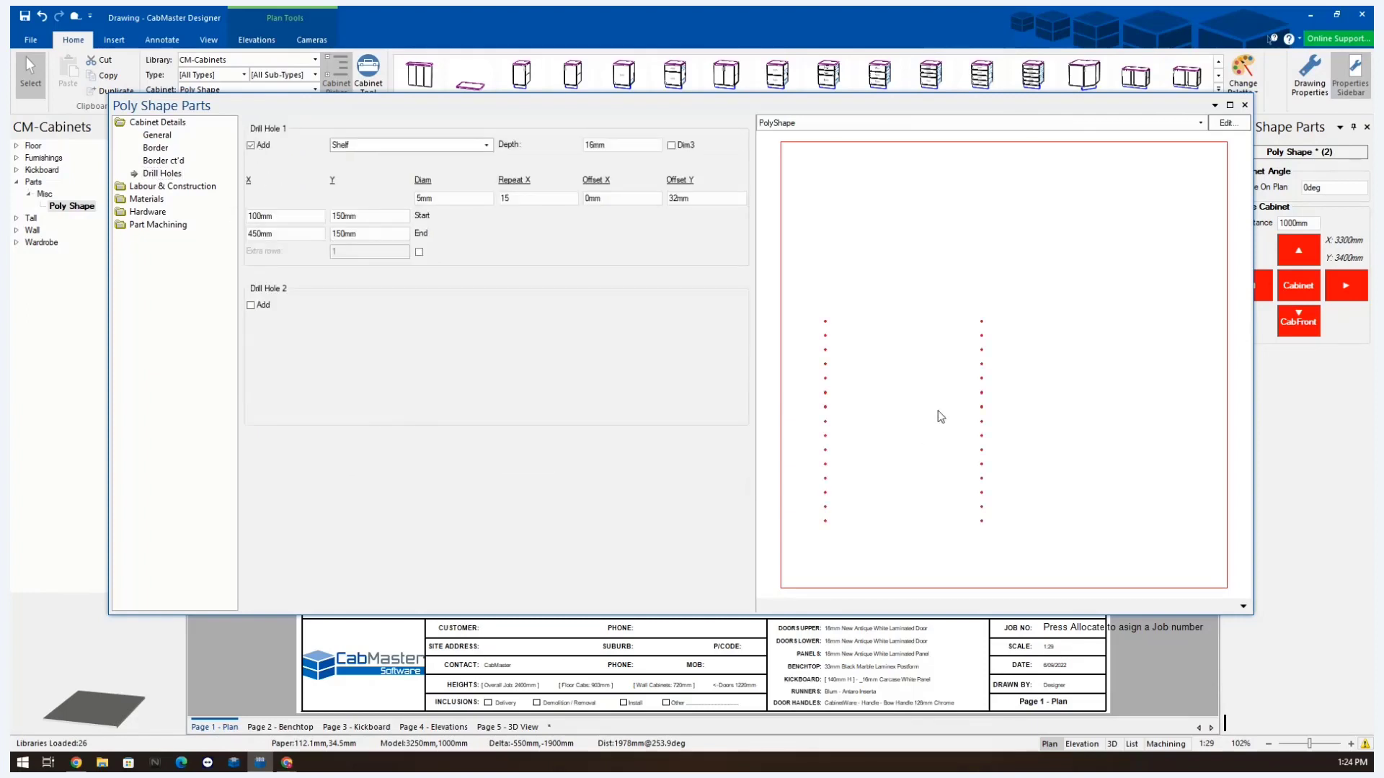
{"action": "left_click", "coordinate": [251, 304]}
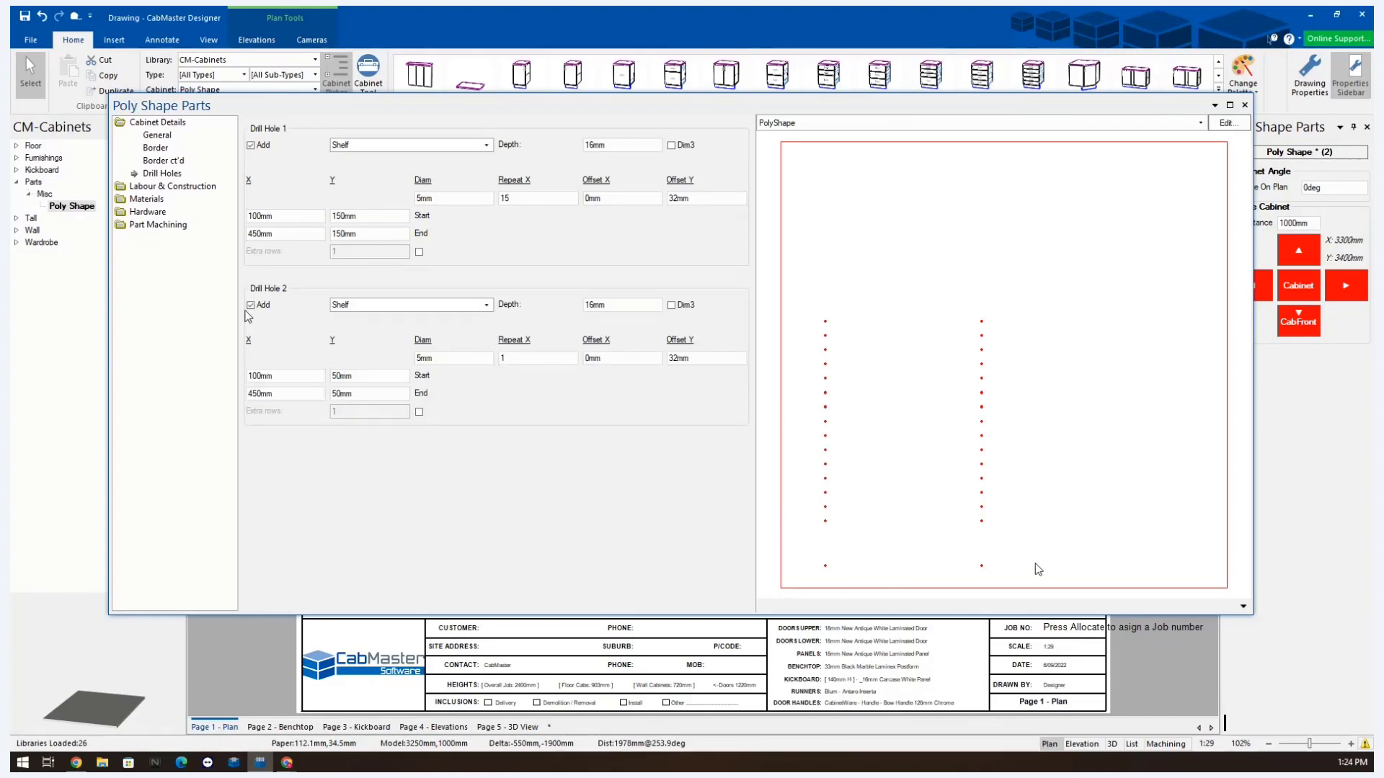
- Set Drill Hole 1's start X position to 200 mm
{"action": "double_click", "coordinate": [303, 216]}
{"action": "key", "text": "Tab"}
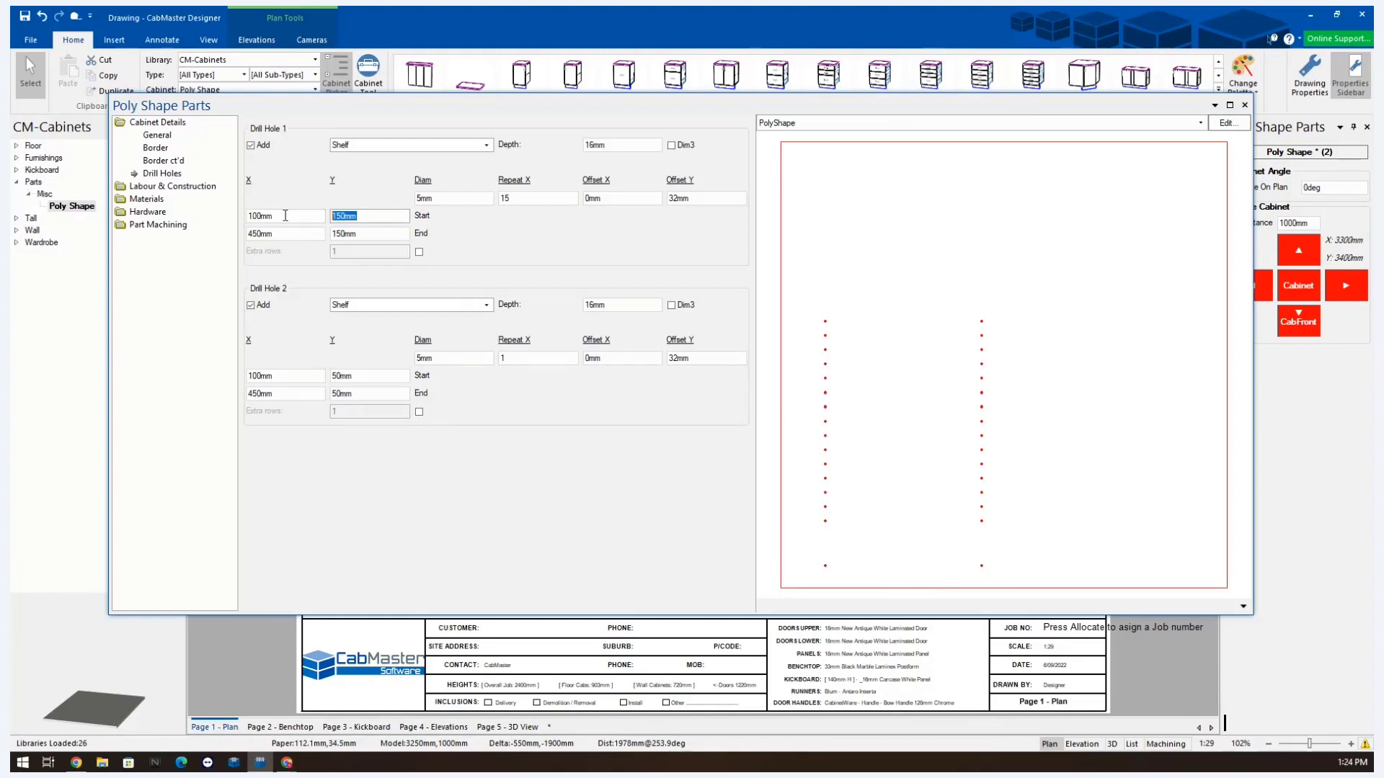
{"action": "left_click", "coordinate": [370, 218]}
{"action": "double_click", "coordinate": [282, 233]}
{"action": "key", "text": "Tab"}
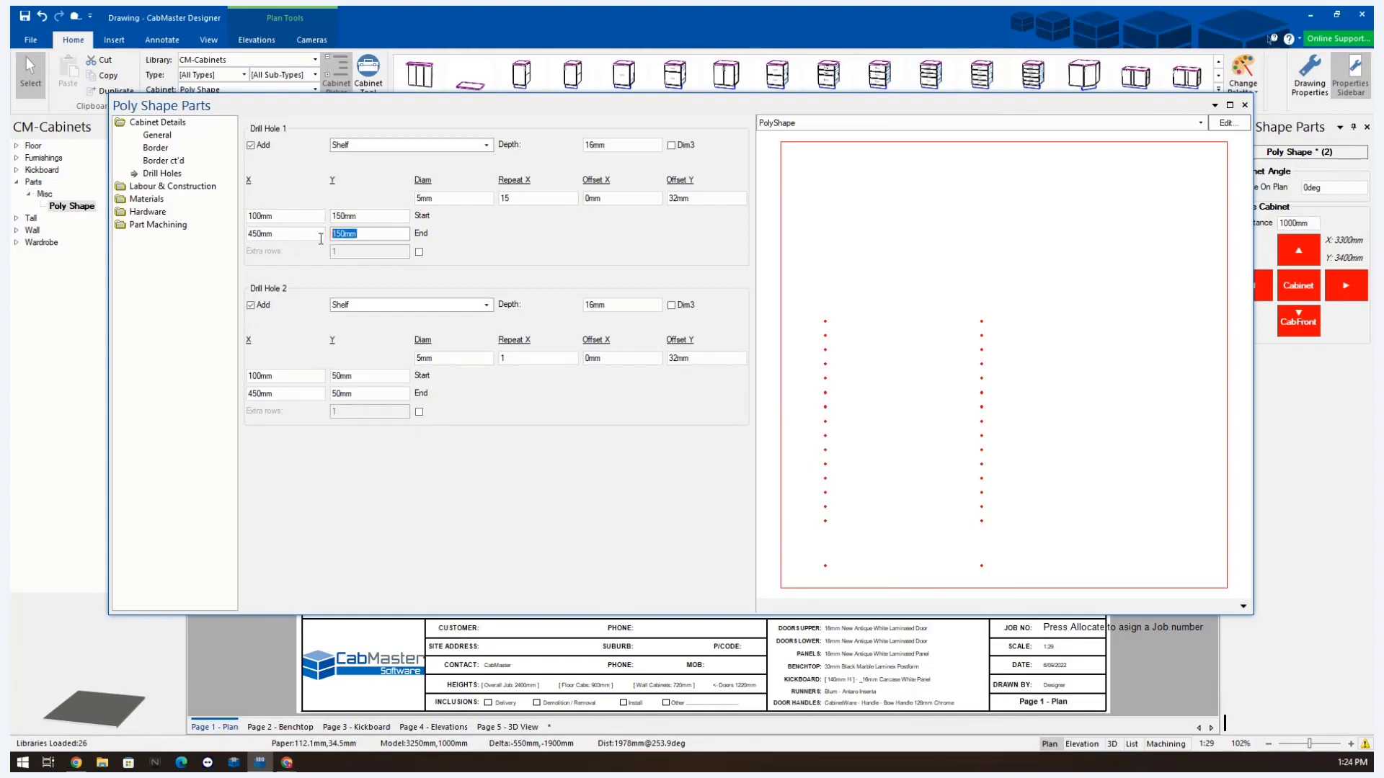
{"action": "double_click", "coordinate": [274, 216]}
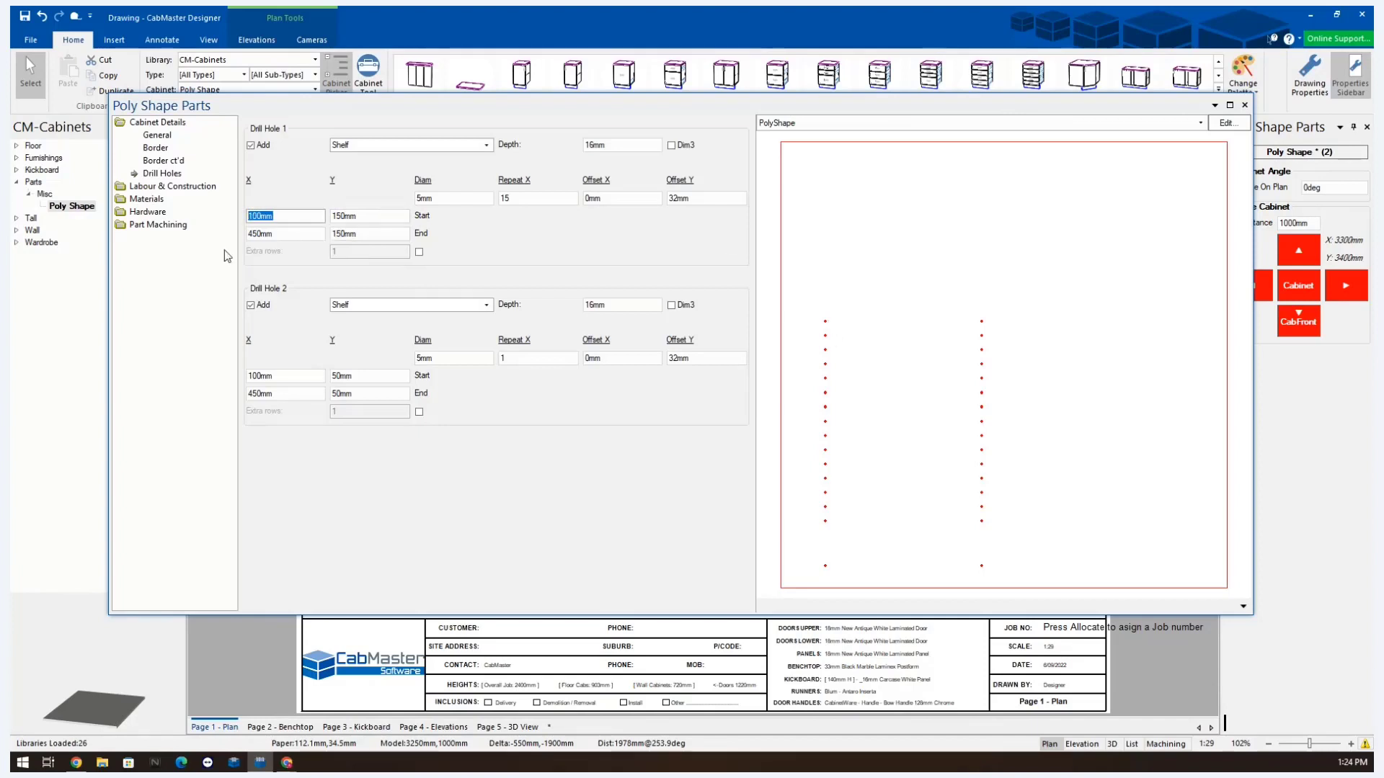
{"action": "type", "text": "200"}
{"action": "key", "text": "Tab"}
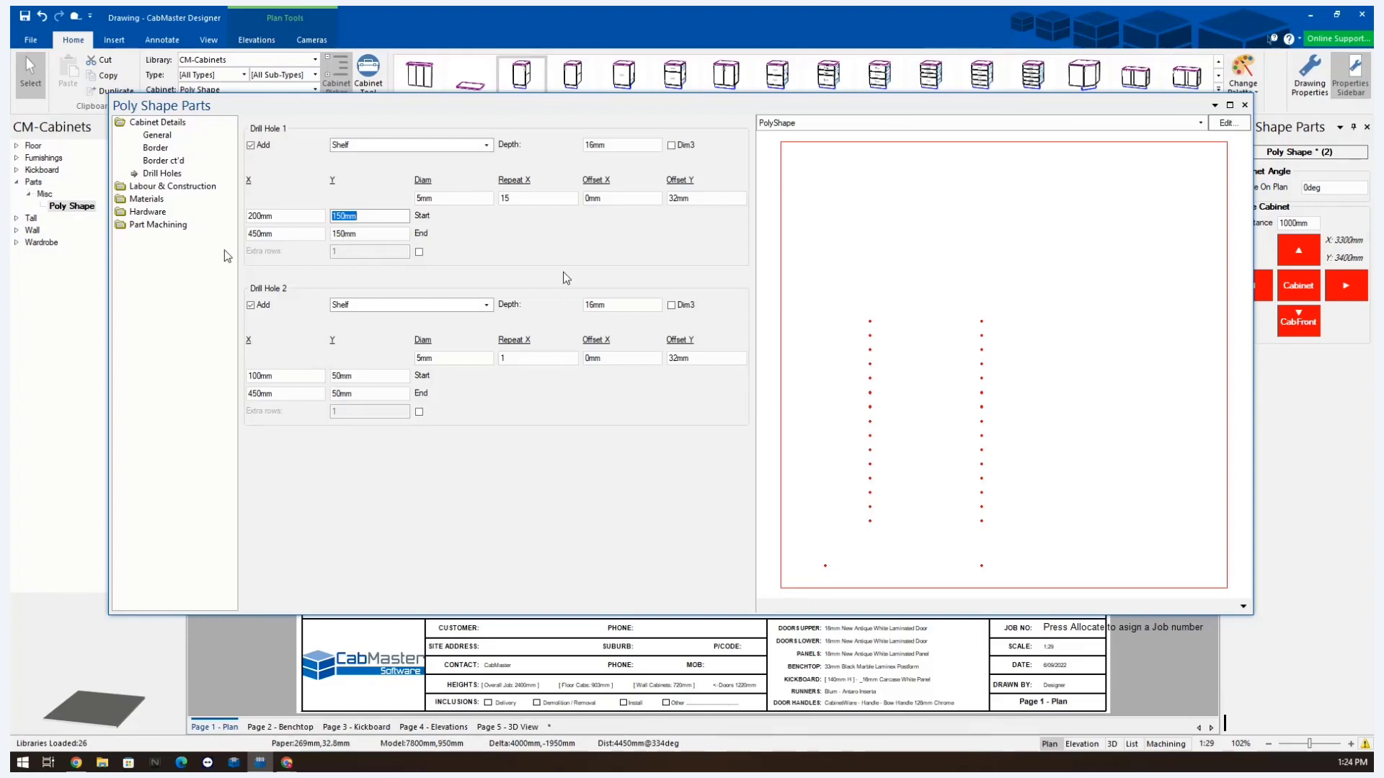
- Set Drill Hole 1's end X position to 600 mm
{"action": "left_click", "coordinate": [378, 236]}
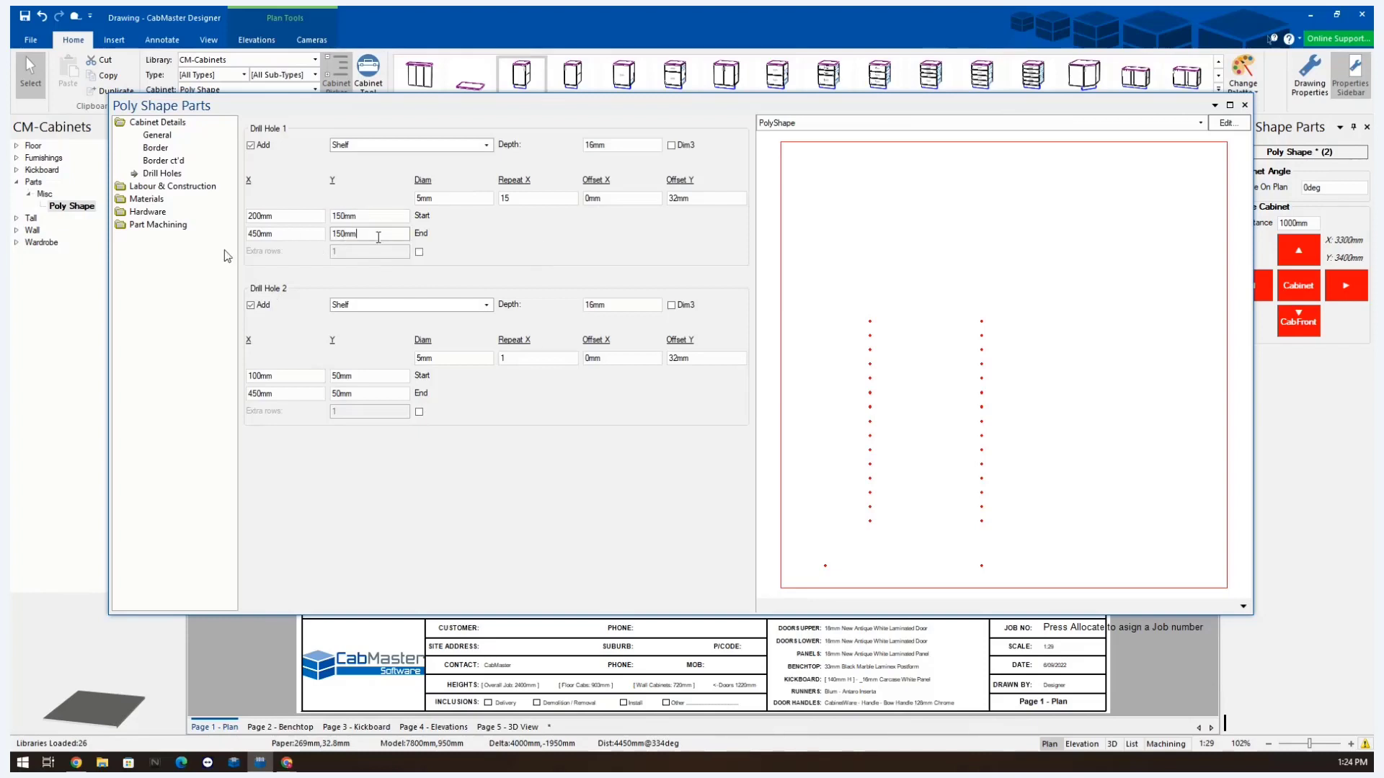
{"action": "double_click", "coordinate": [377, 237]}
{"action": "key", "text": "shift+Tab"}
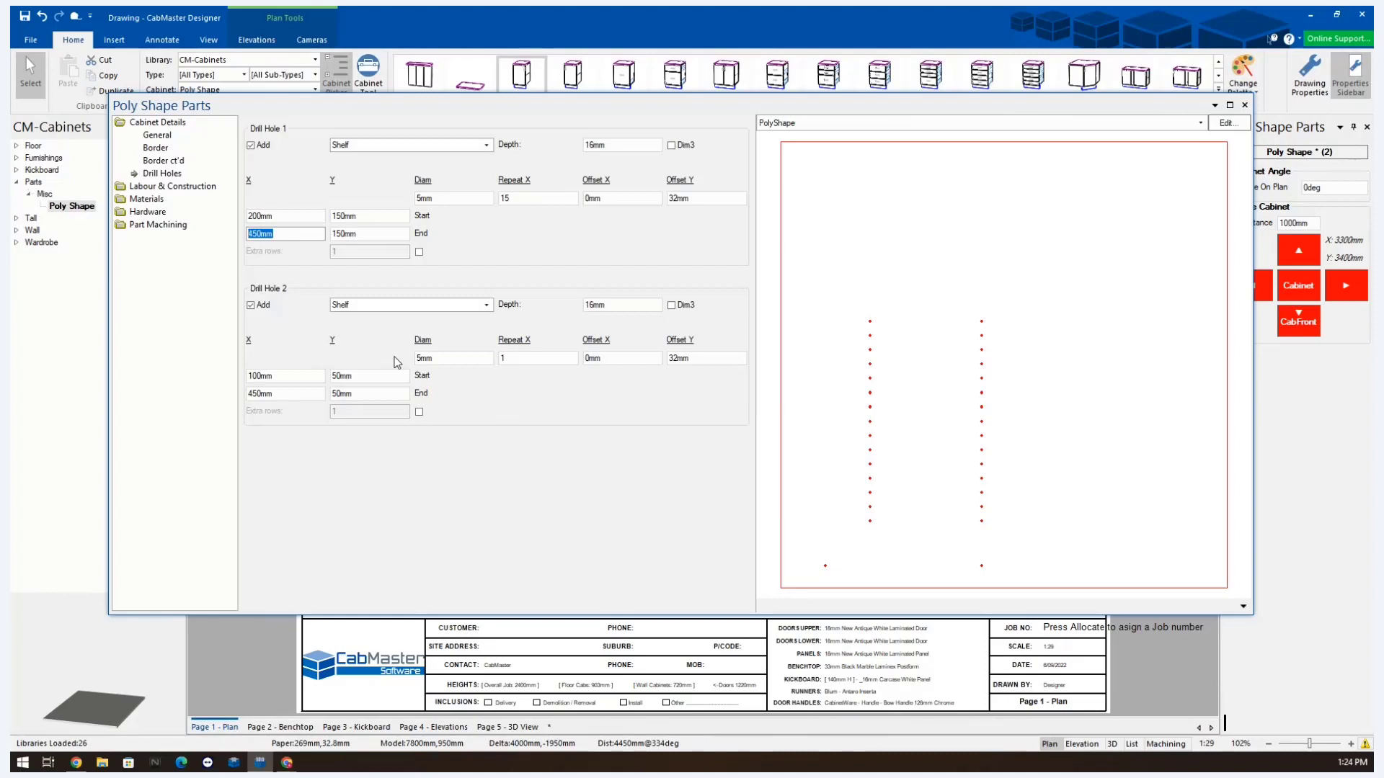
{"action": "type", "text": "600"}
{"action": "key", "text": "Tab"}
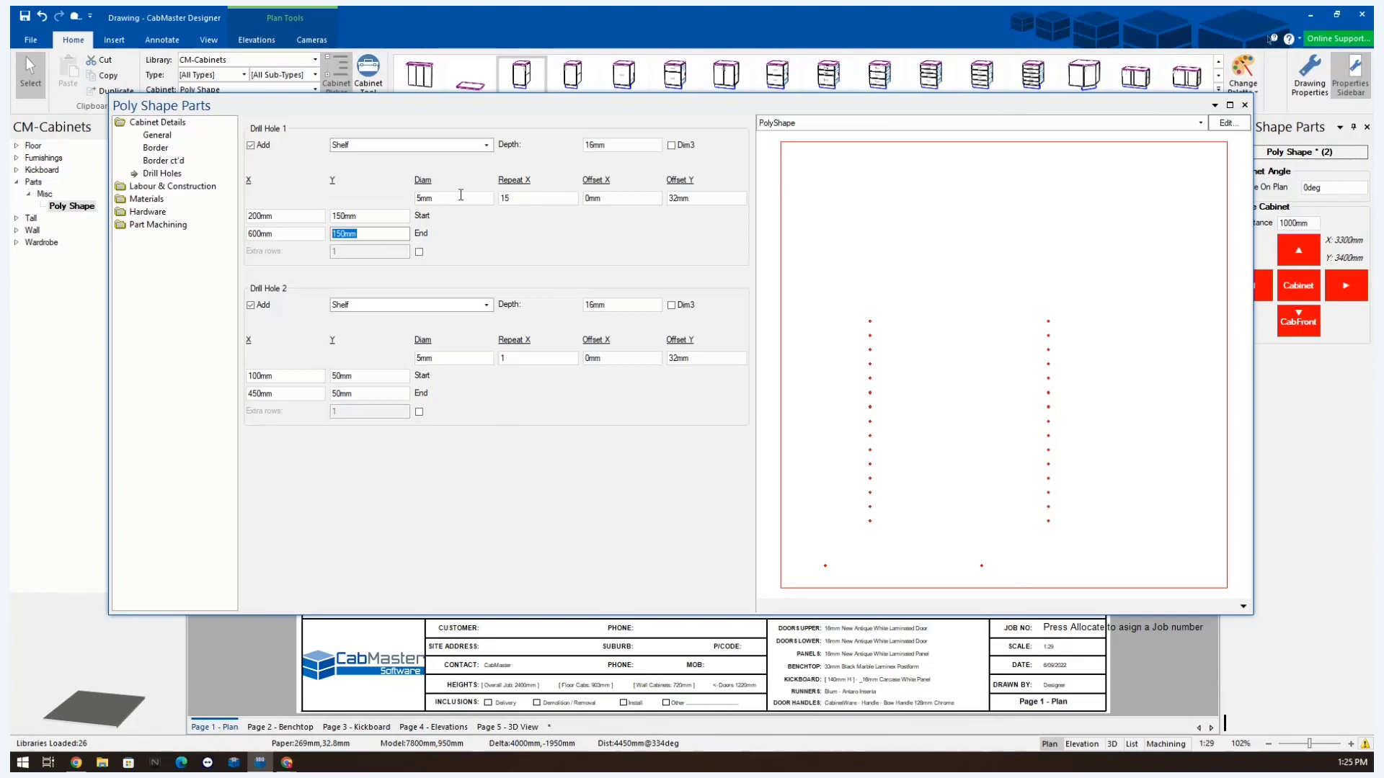
- Try Drill Hole 1's Offset X at 32 mm and return it to 0 mm
{"action": "double_click", "coordinate": [537, 199]}
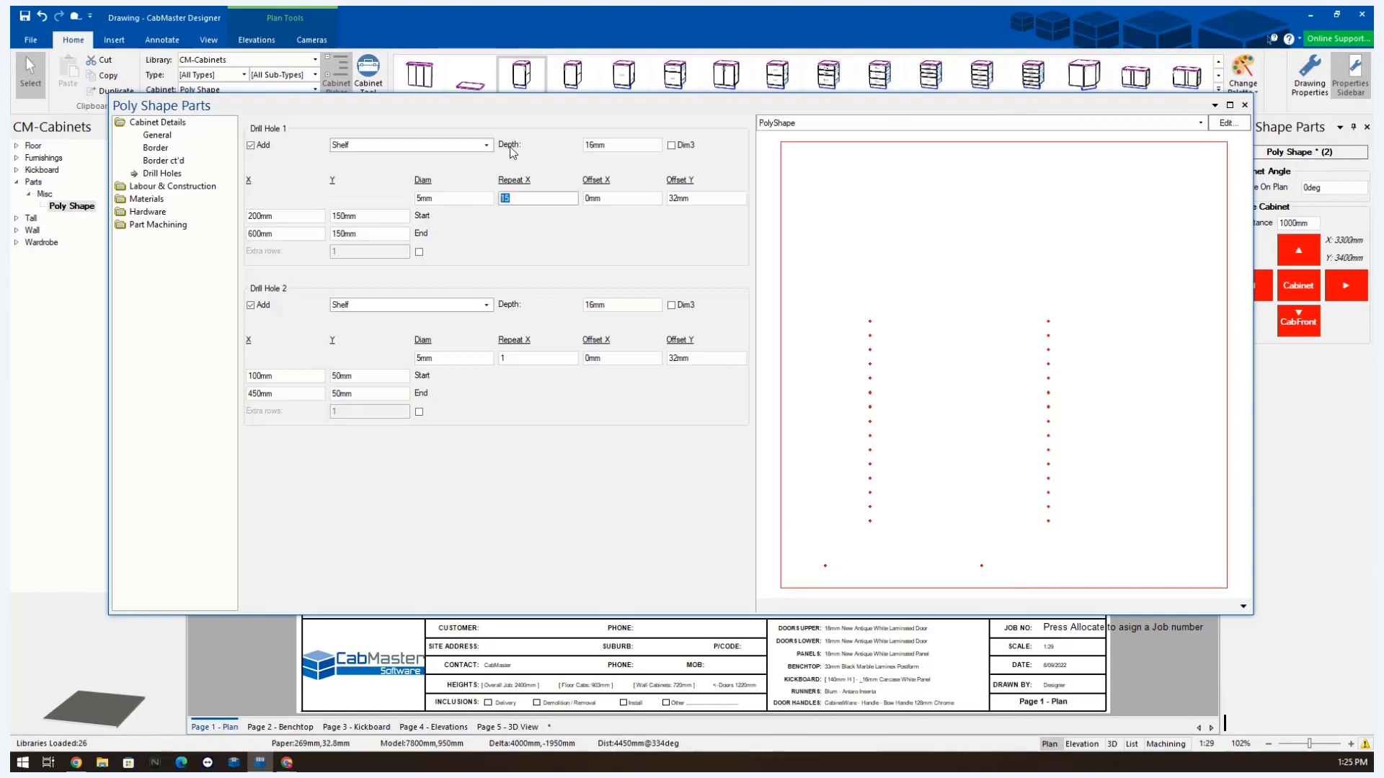
{"action": "double_click", "coordinate": [623, 202]}
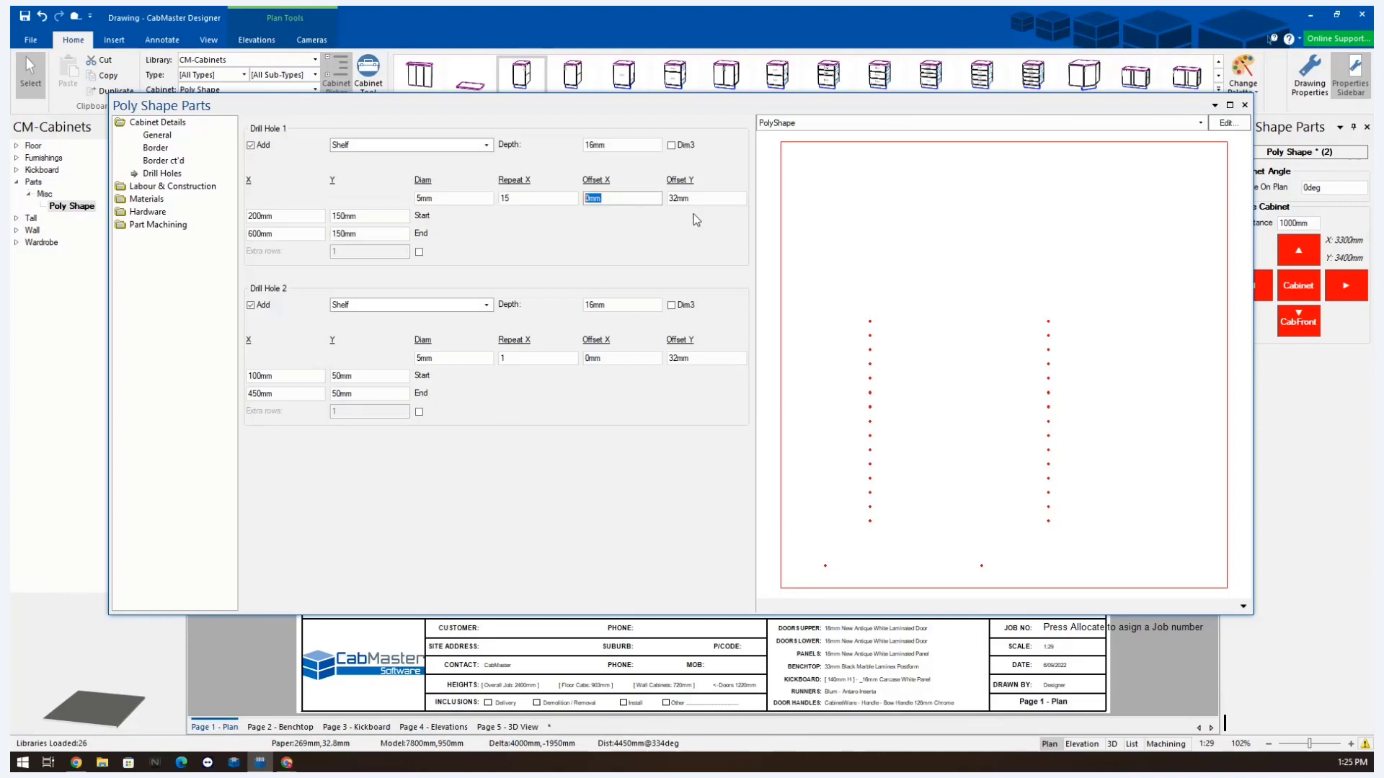
{"action": "double_click", "coordinate": [705, 201]}
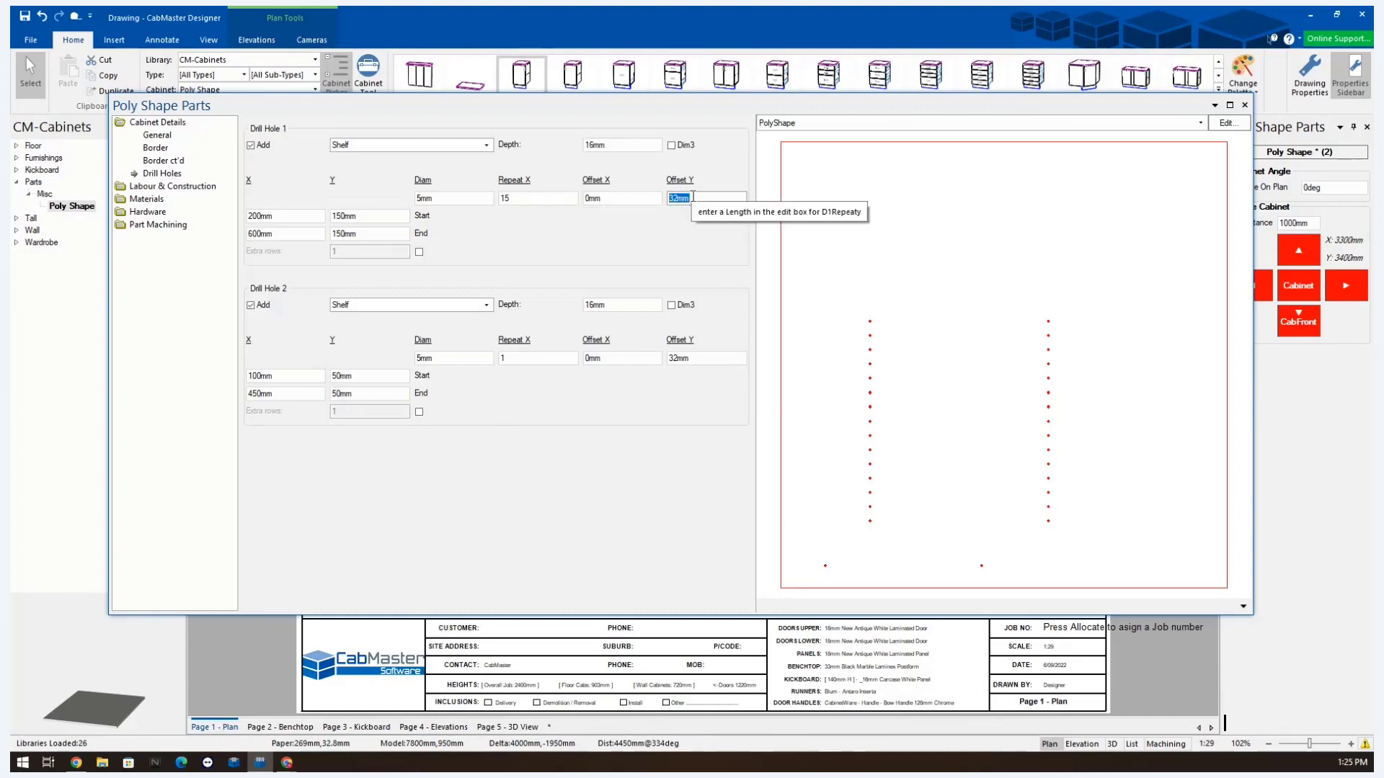
{"action": "left_click", "coordinate": [627, 197]}
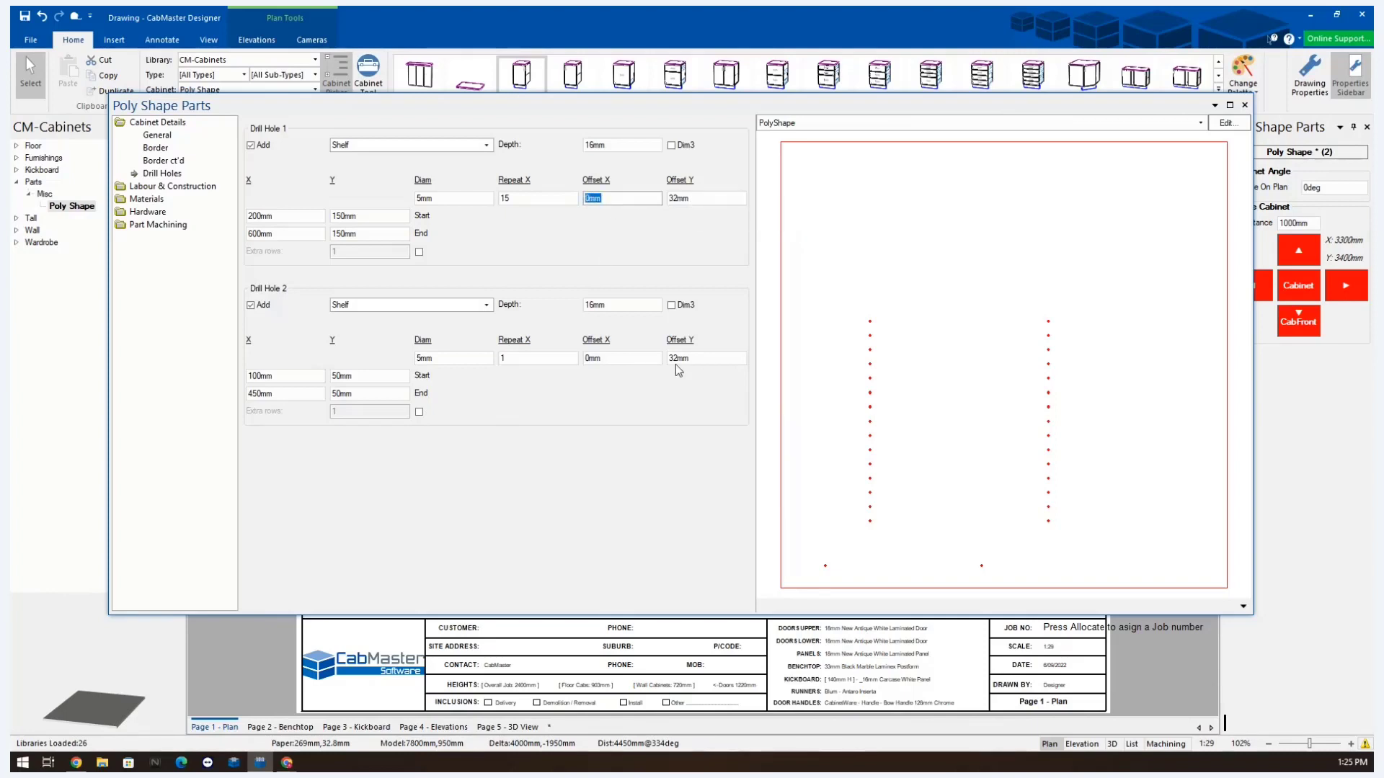
{"action": "type", "text": "32"}
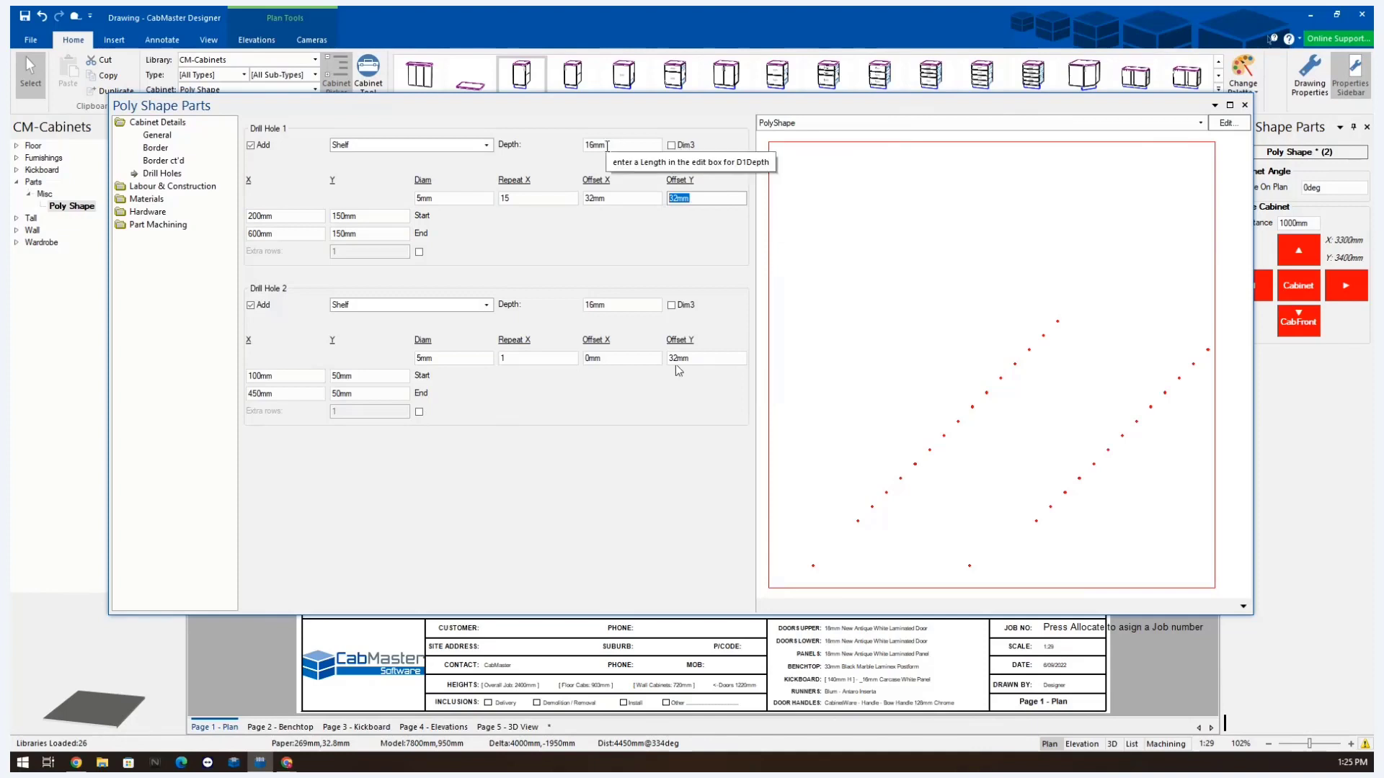
{"action": "left_click", "coordinate": [408, 147]}
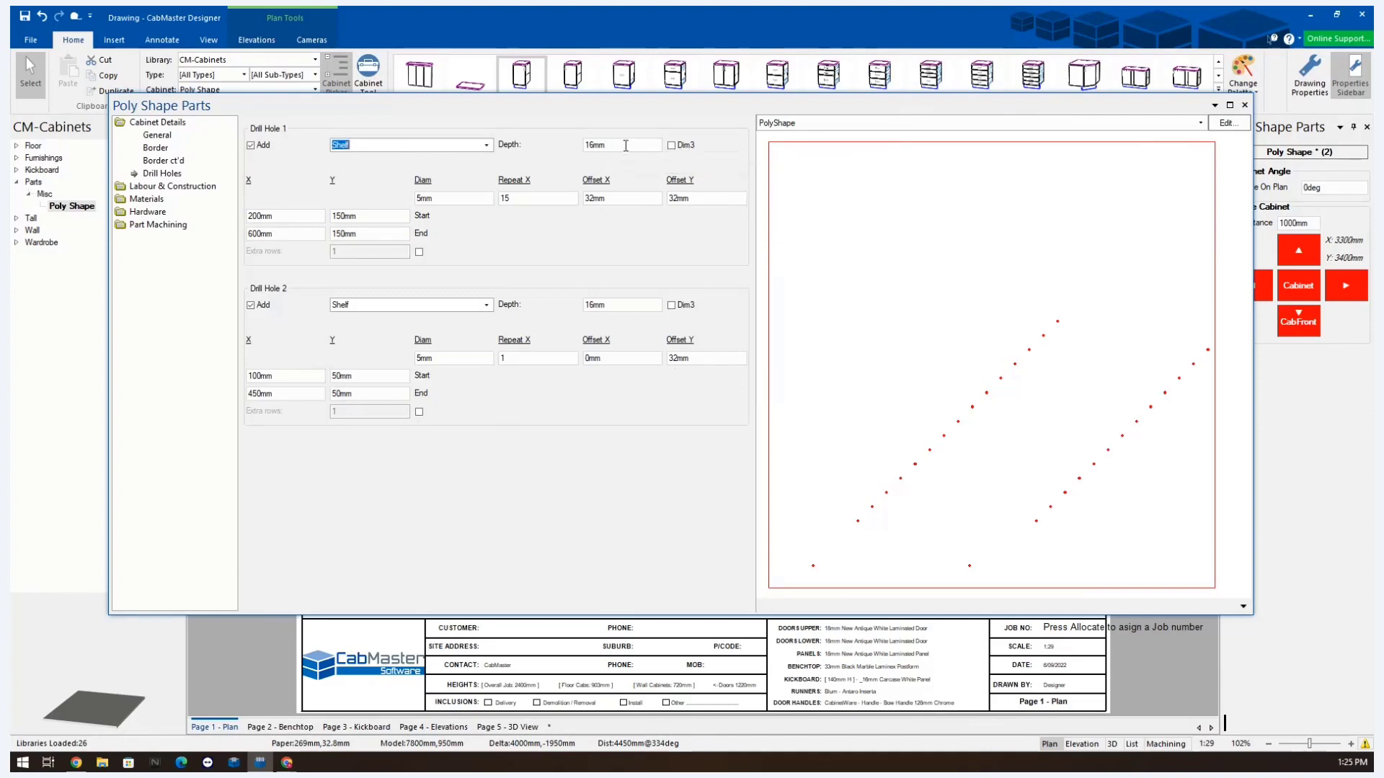
{"action": "left_click", "coordinate": [627, 144]}
{"action": "key", "text": "Tab"}
{"action": "type", "text": "0"}
{"action": "key", "text": "Tab"}
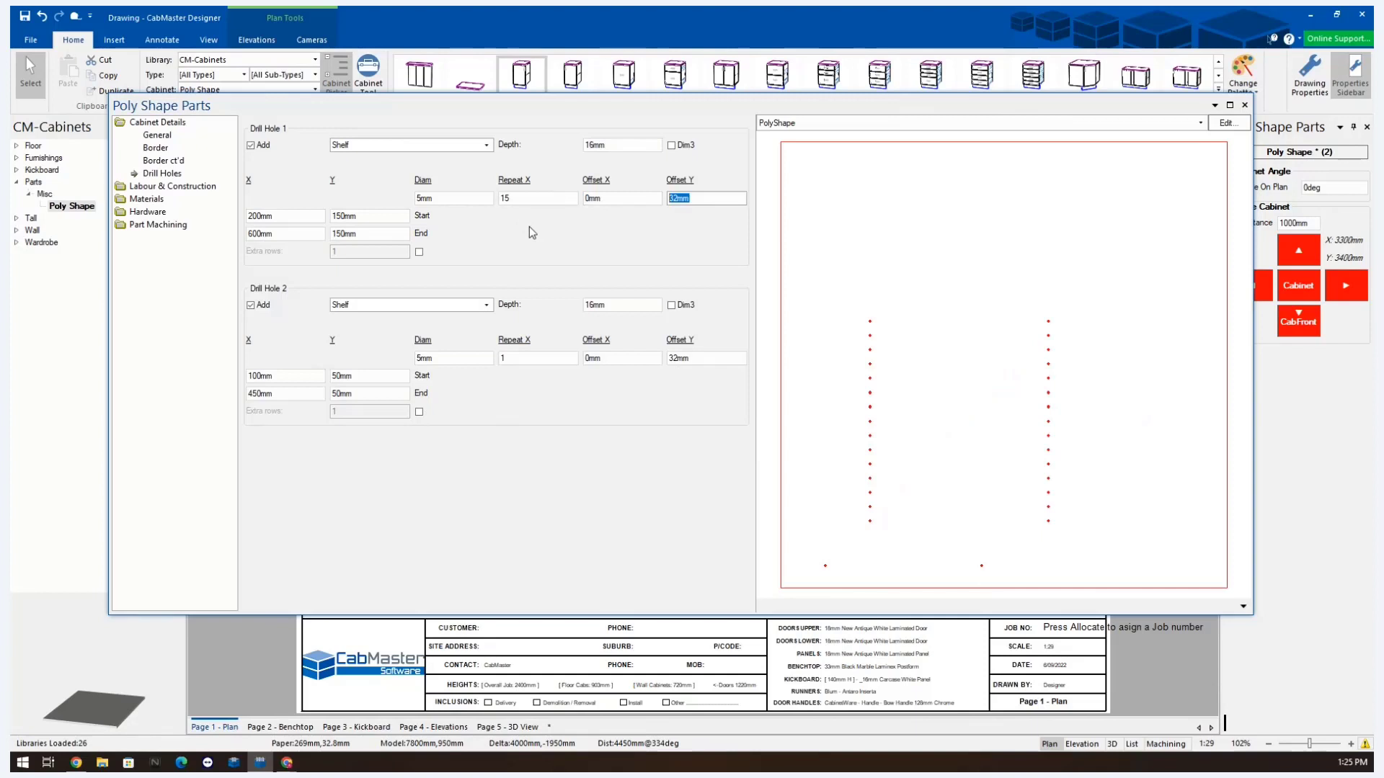
- Enable extra rows for Drill Hole 1 and set them to 3
{"action": "left_click", "coordinate": [419, 252]}
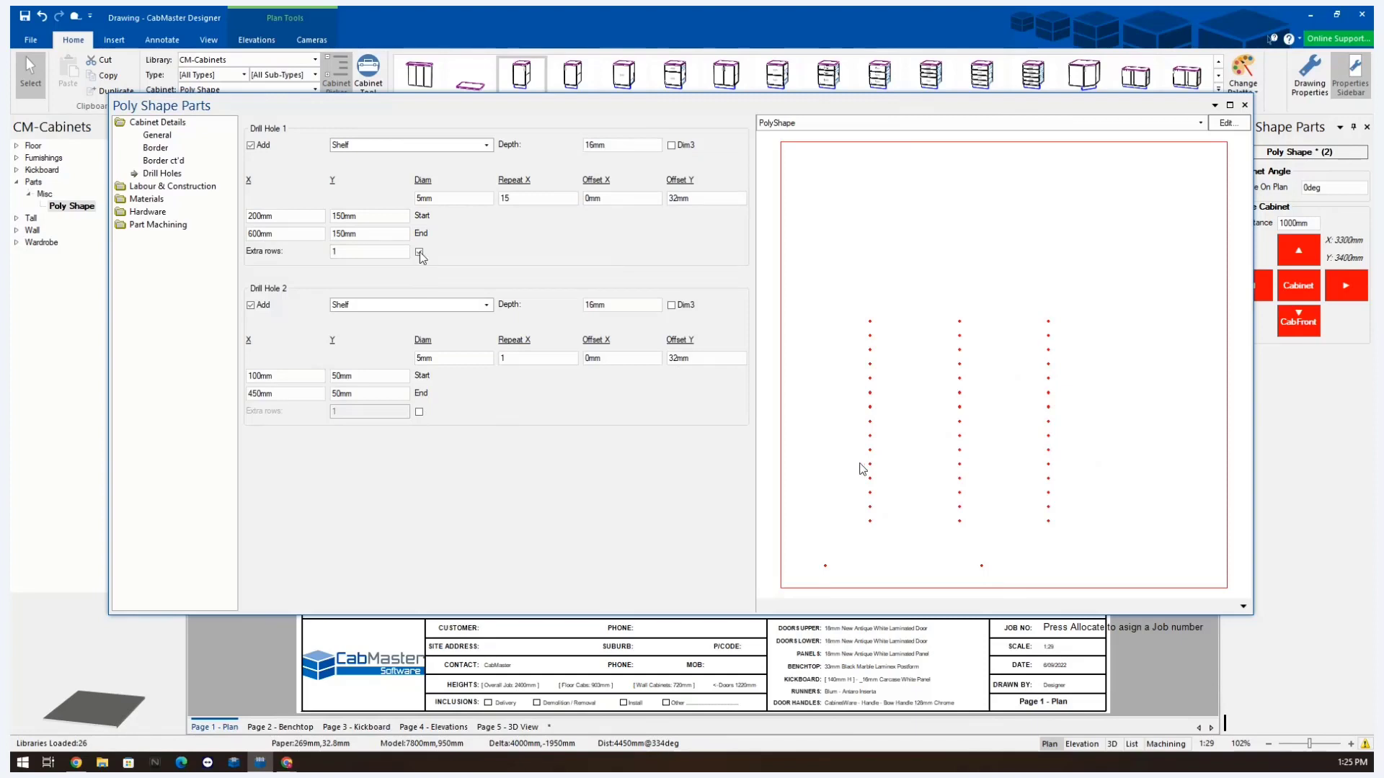
{"action": "double_click", "coordinate": [359, 252]}
{"action": "type", "text": "2"}
{"action": "key", "text": "BackSpace"}
{"action": "type", "text": "3"}
- Remove Drill Holes 1 and 2 and disable drill holes in the part's general visibilities
{"action": "left_click", "coordinate": [250, 306]}
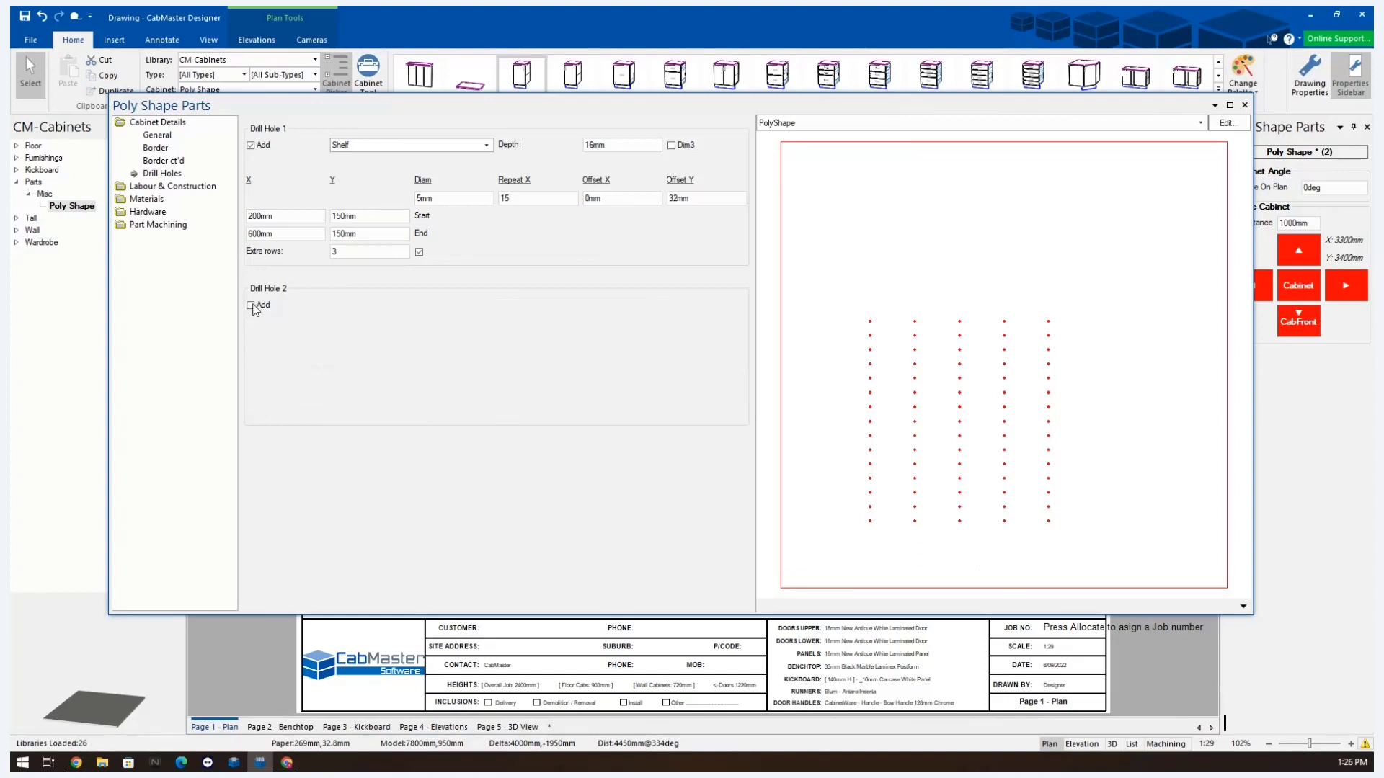
{"action": "left_click", "coordinate": [251, 145]}
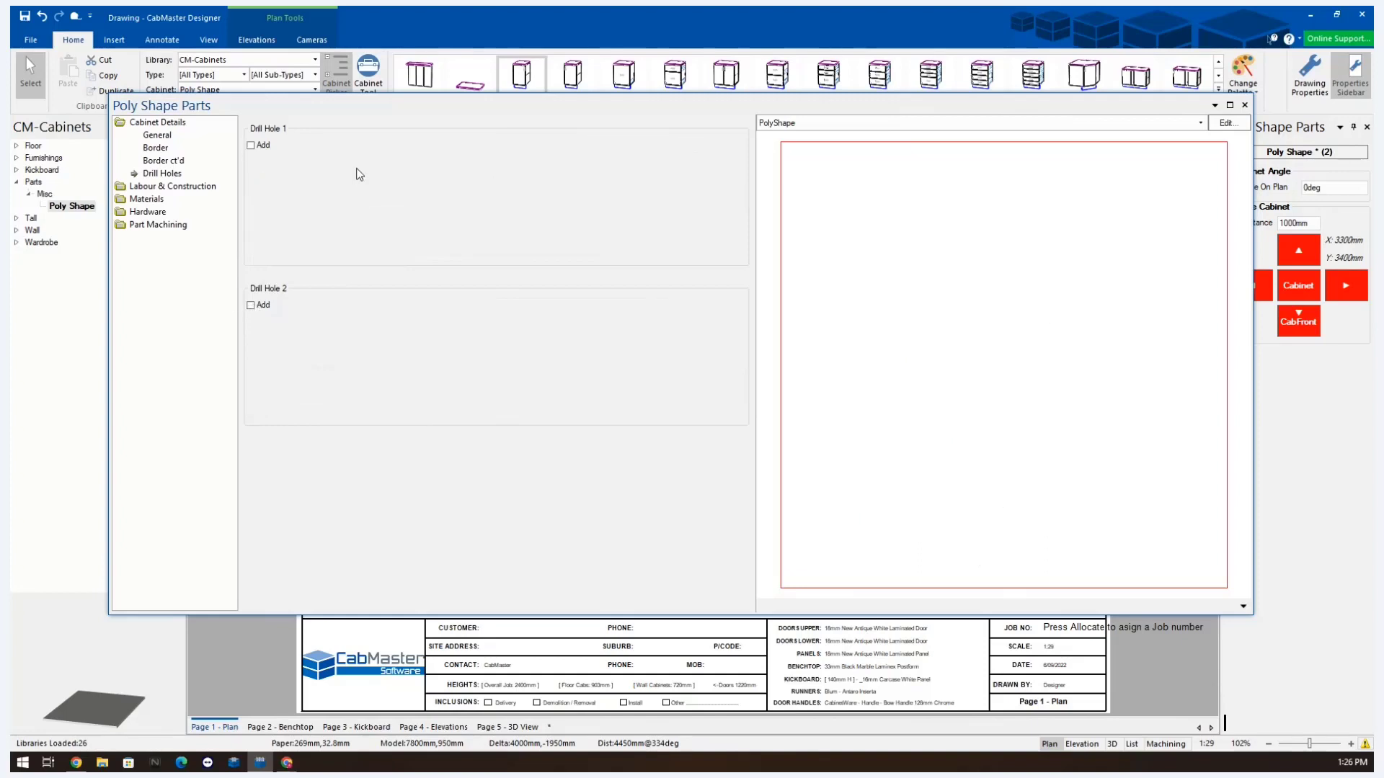
{"action": "left_click", "coordinate": [159, 136]}
{"action": "left_click", "coordinate": [335, 234]}
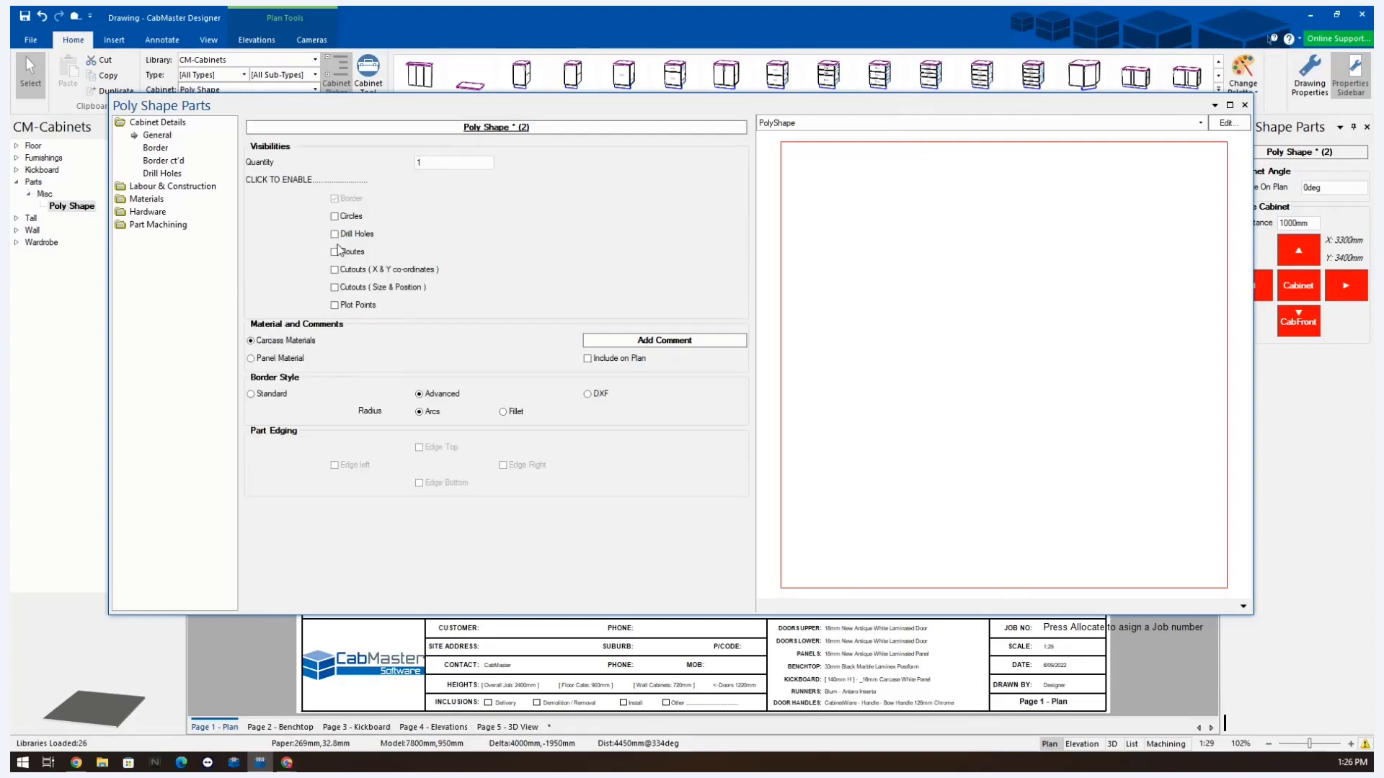
- Enable routes for the part and add Route 1
{"action": "left_click", "coordinate": [334, 252]}
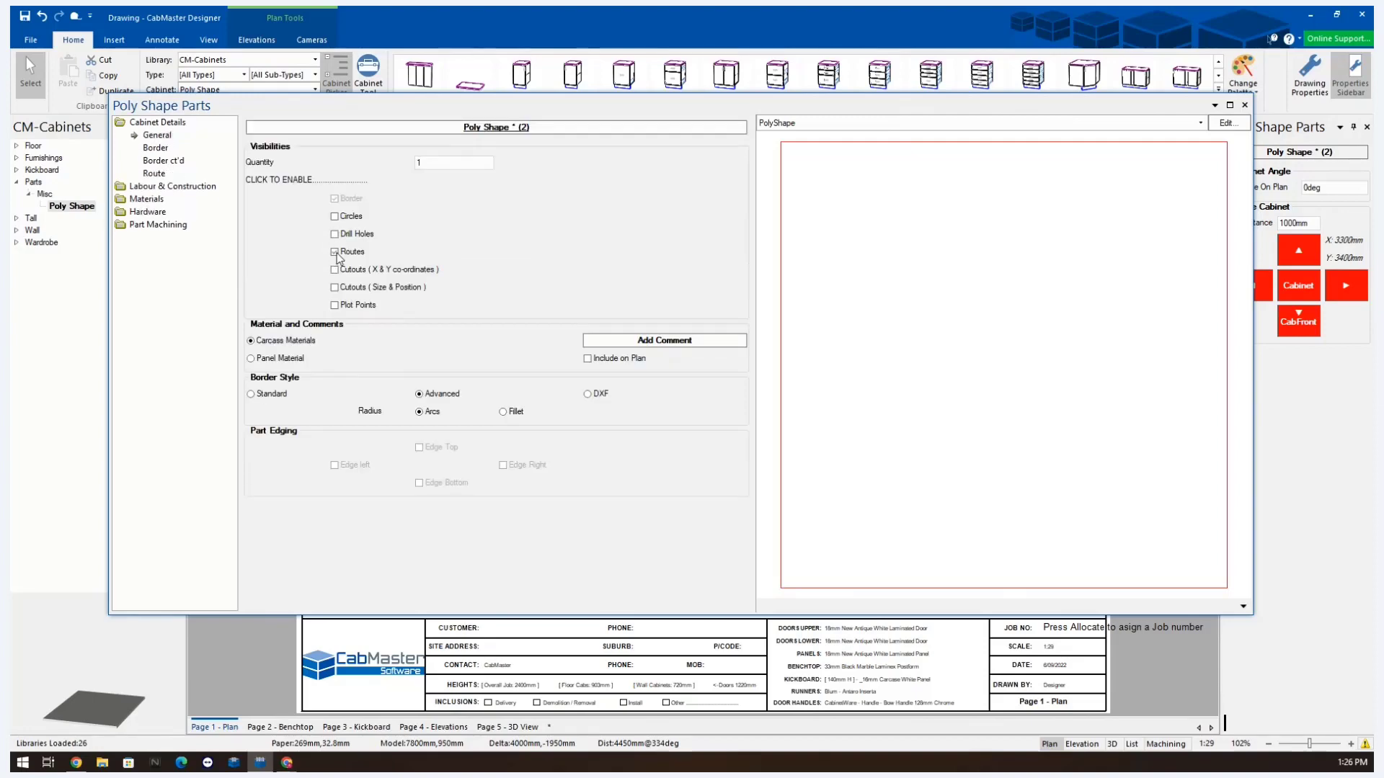
{"action": "left_click", "coordinate": [154, 173]}
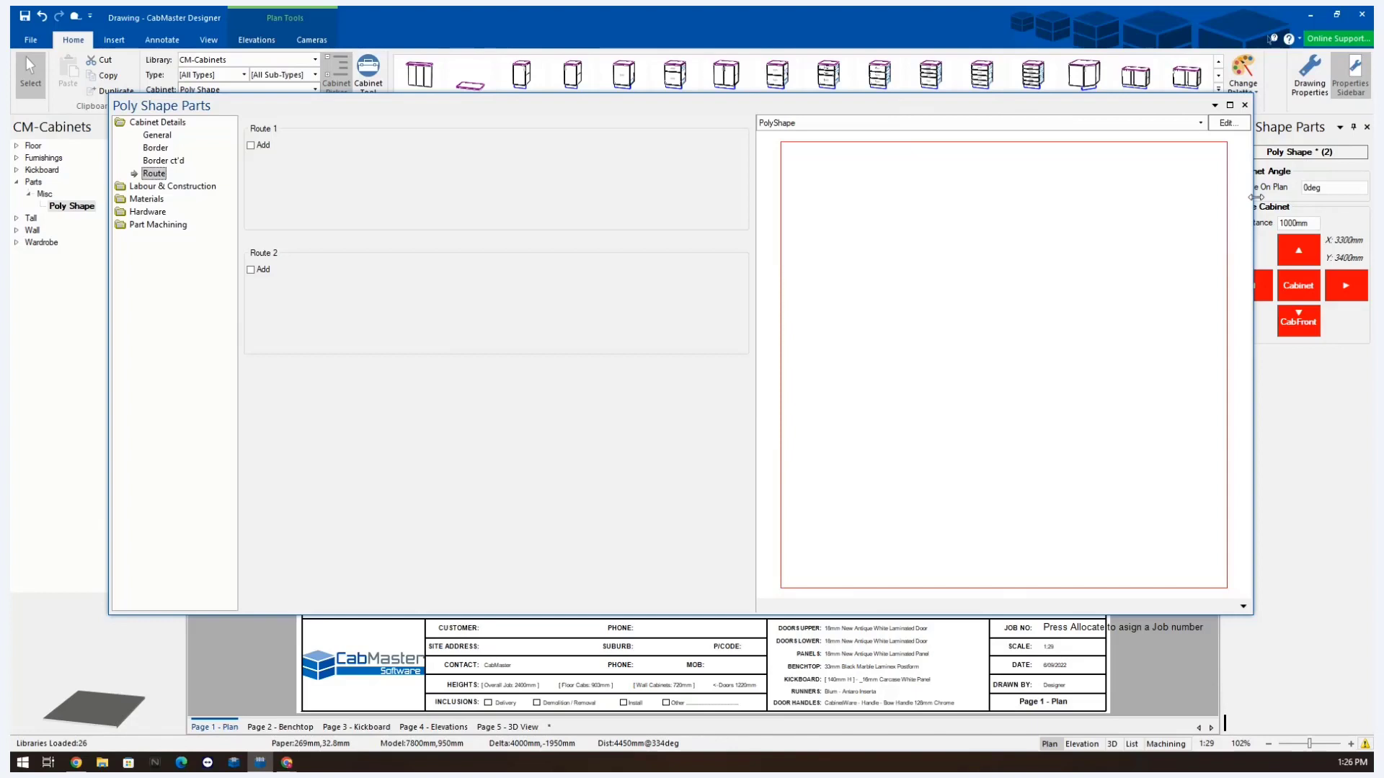
{"action": "left_click", "coordinate": [250, 145]}
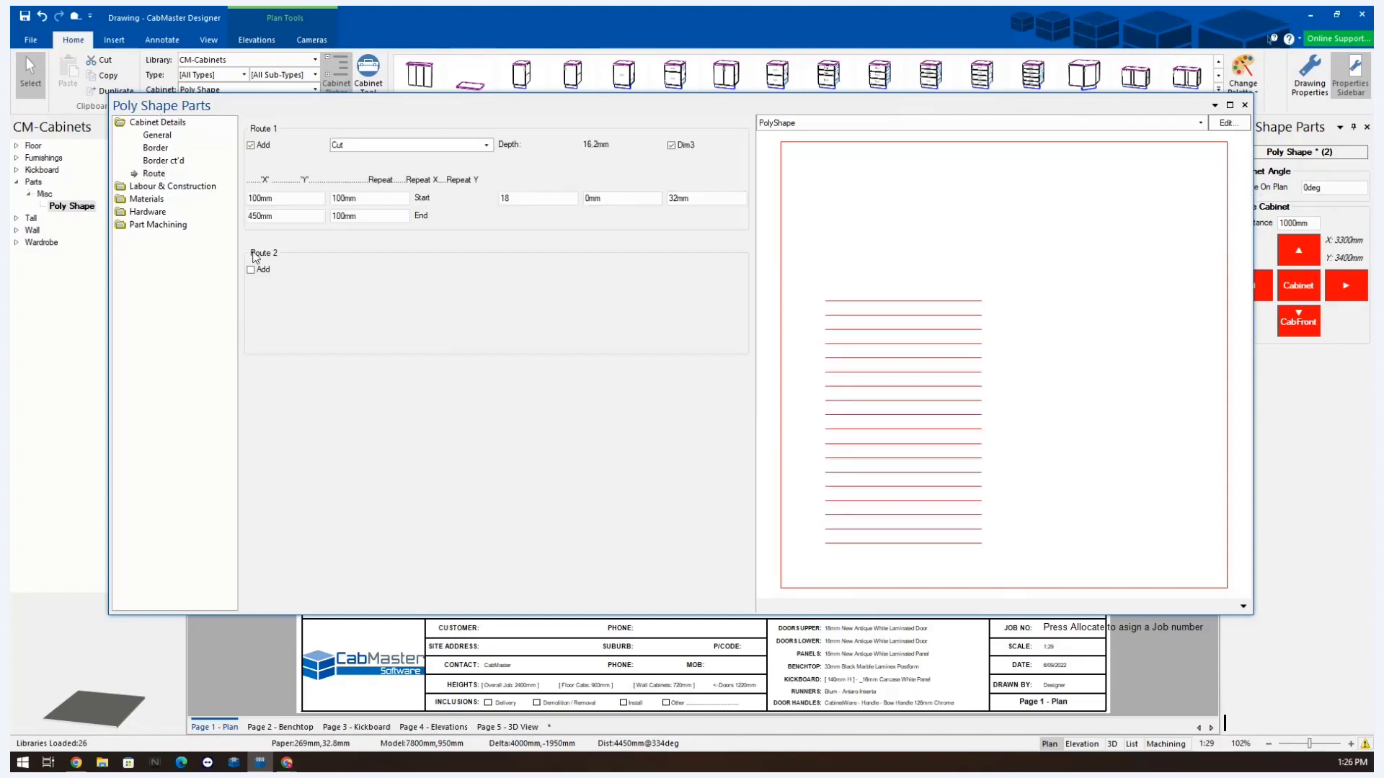
- Set Route 1's Repeat to 1
{"action": "left_click", "coordinate": [256, 273]}
{"action": "left_click", "coordinate": [257, 273]}
{"action": "left_click_drag", "start_coordinate": [279, 199], "coordinate": [236, 201]}
{"action": "double_click", "coordinate": [527, 197]}
{"action": "type", "text": "1"}
{"action": "key", "text": "Tab"}
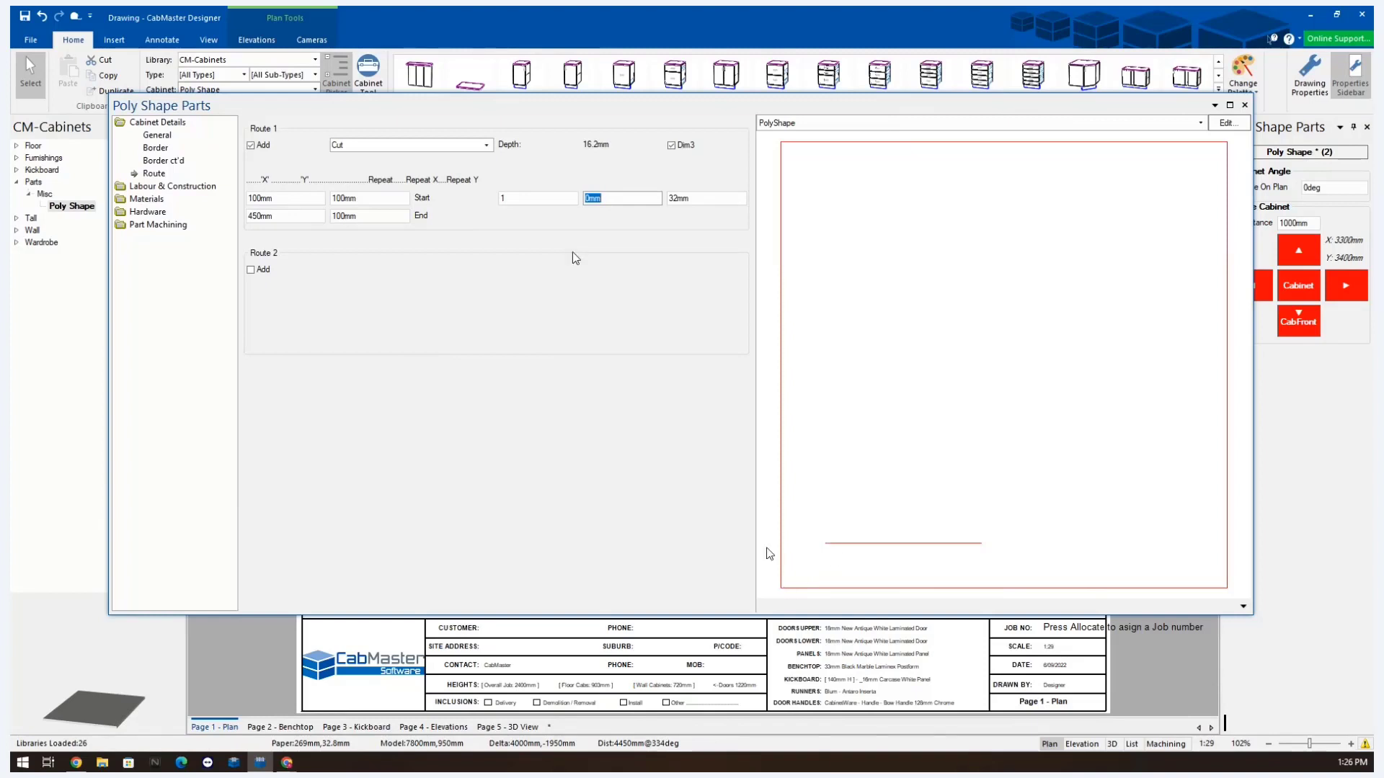
- Set Route 1's Repeat to 10
{"action": "double_click", "coordinate": [362, 199]}
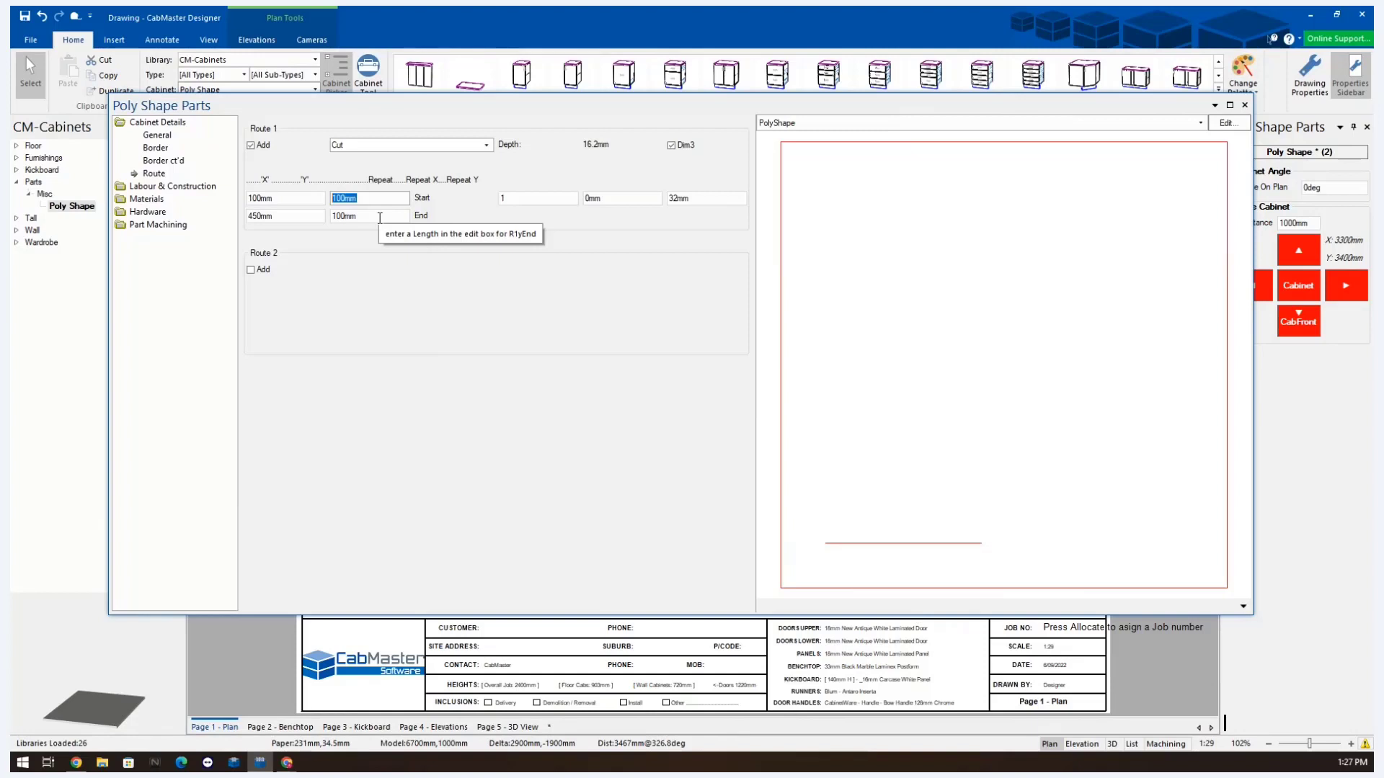
{"action": "left_click", "coordinate": [530, 202]}
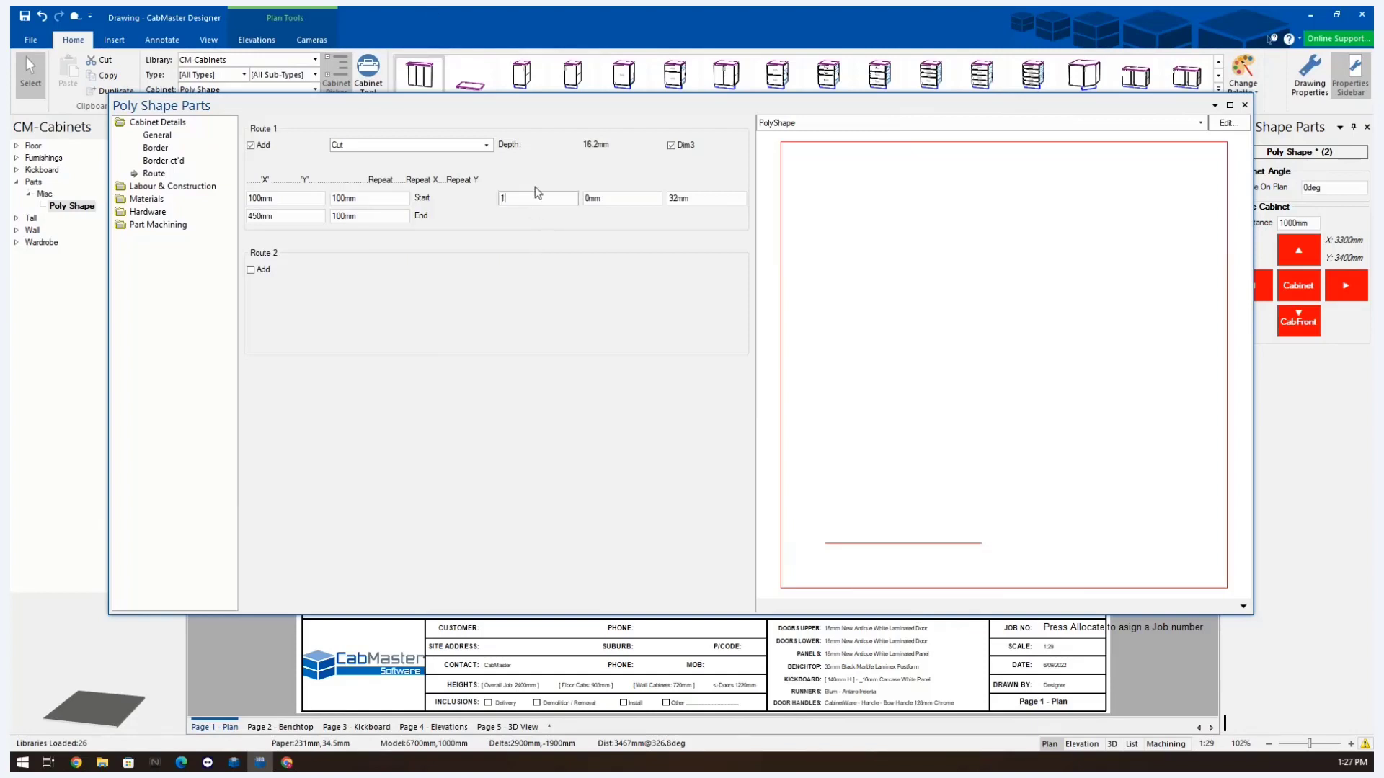
{"action": "left_click_drag", "start_coordinate": [508, 200], "coordinate": [480, 201]}
{"action": "type", "text": "0"}
{"action": "key", "text": "Tab"}
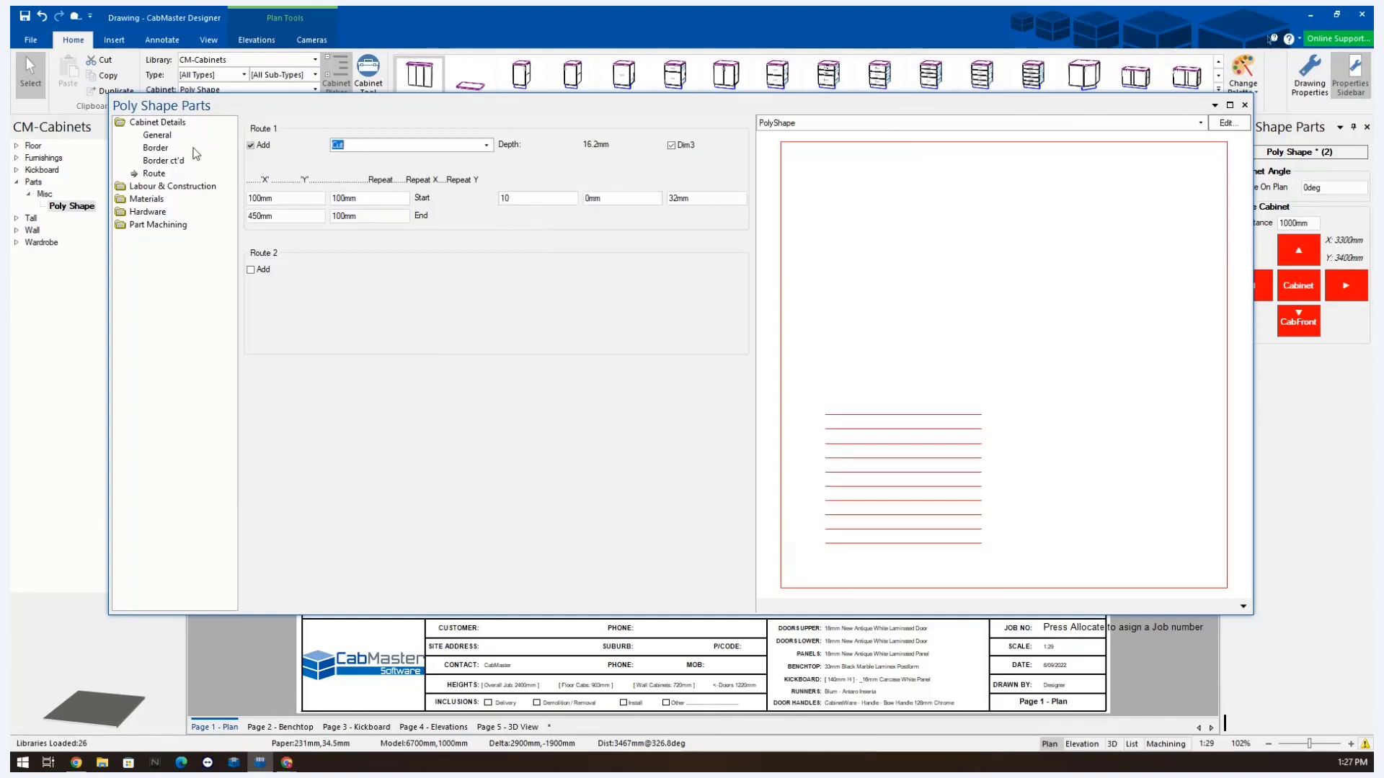
- Set Route 1's route name to vgrove and check the border points before returning to the route settings
{"action": "type", "text": "vgrove"}
{"action": "left_click", "coordinate": [154, 148]}
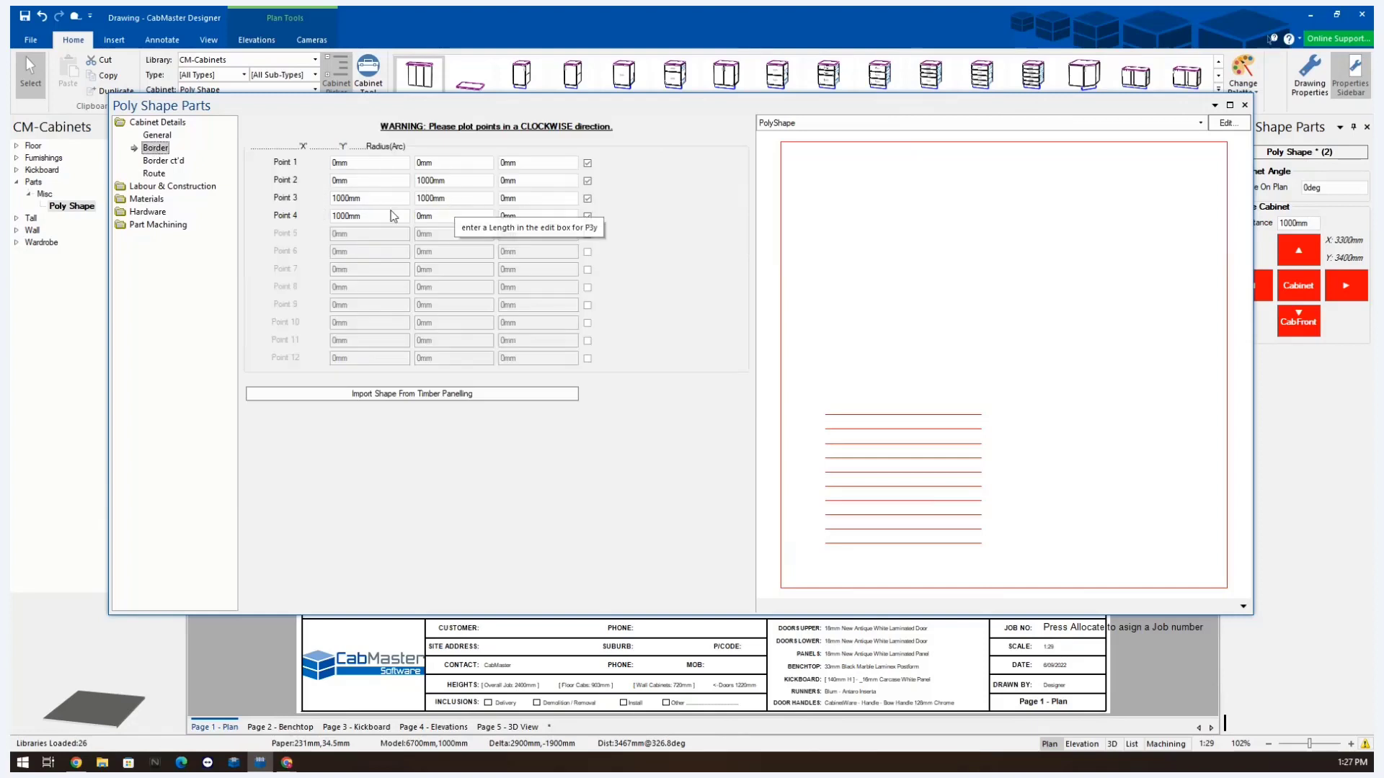
{"action": "left_click", "coordinate": [149, 177]}
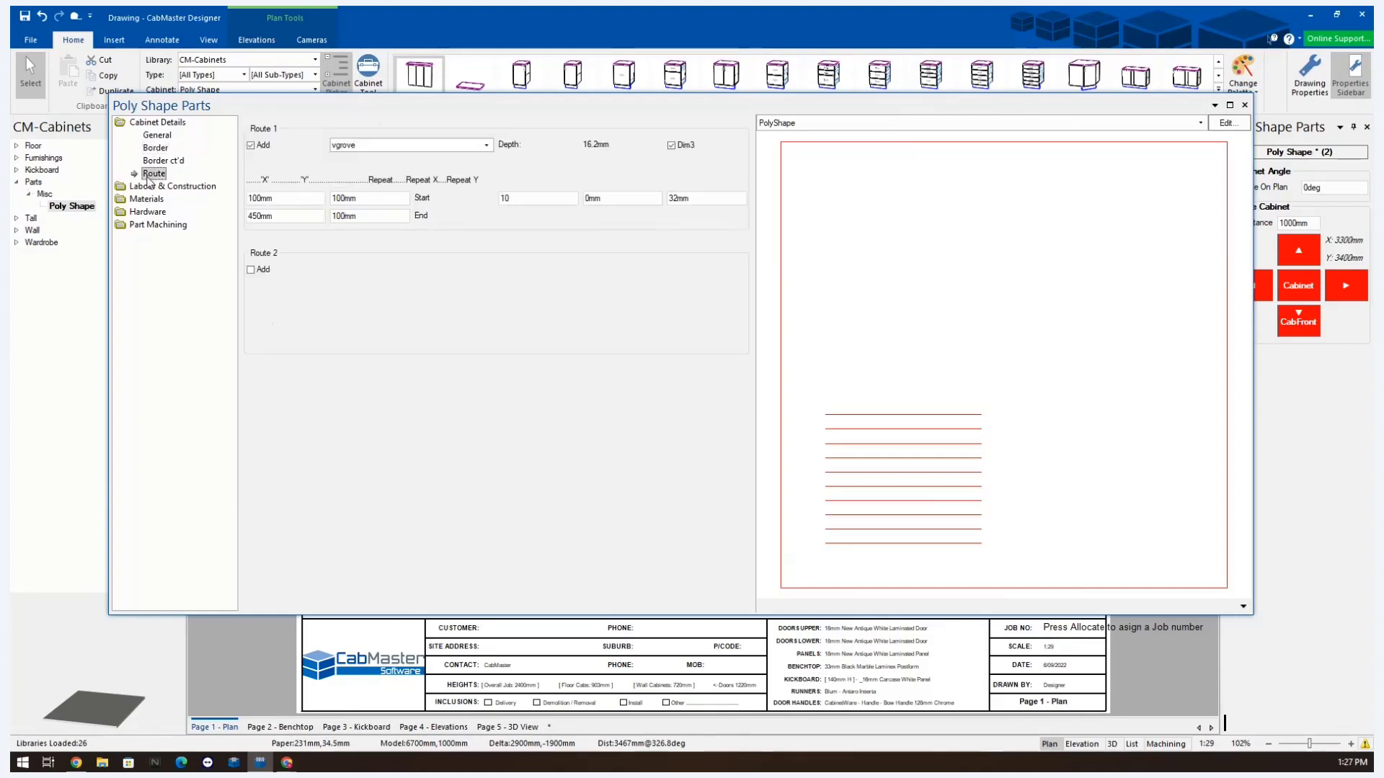
- Set Route 1's start point to X 0 mm and Y 0 mm
{"action": "left_click", "coordinate": [291, 199]}
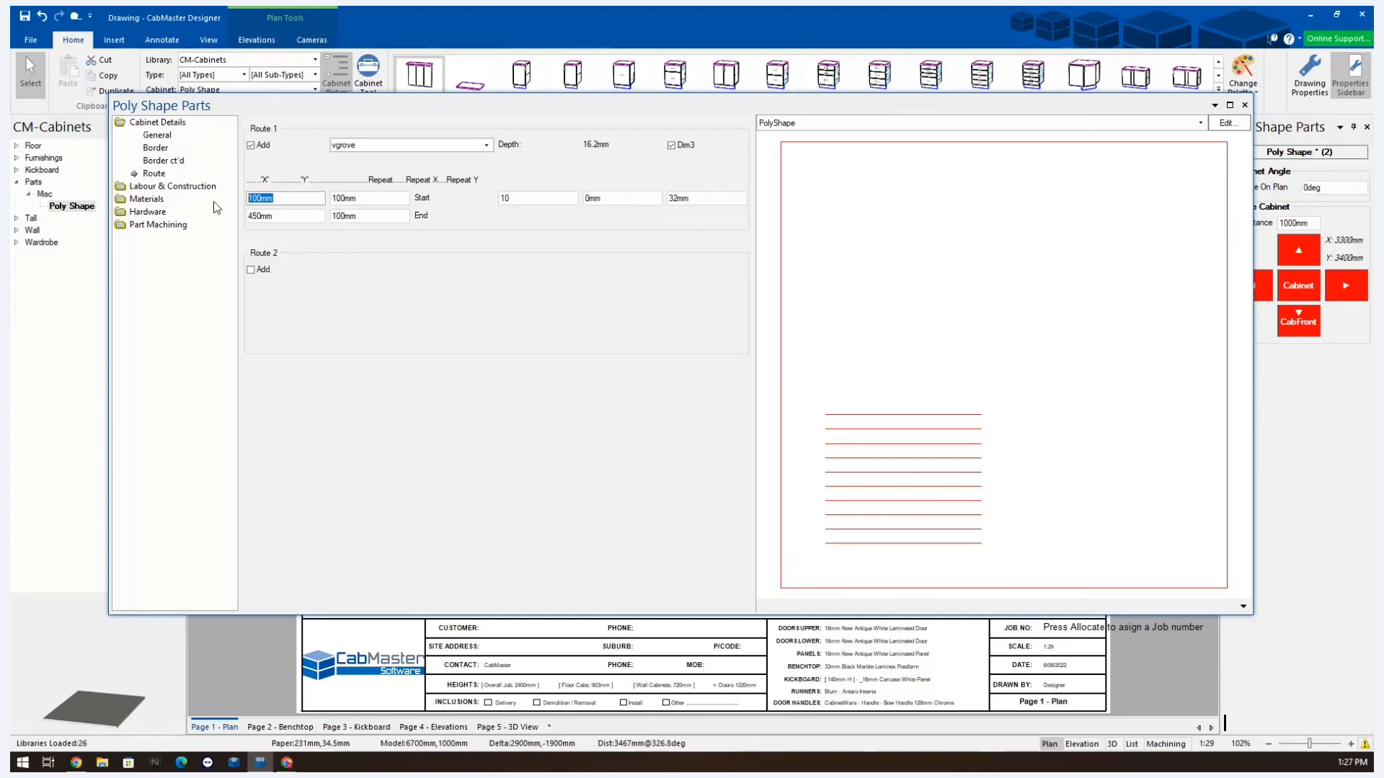
{"action": "type", "text": "0"}
{"action": "left_click", "coordinate": [365, 199]}
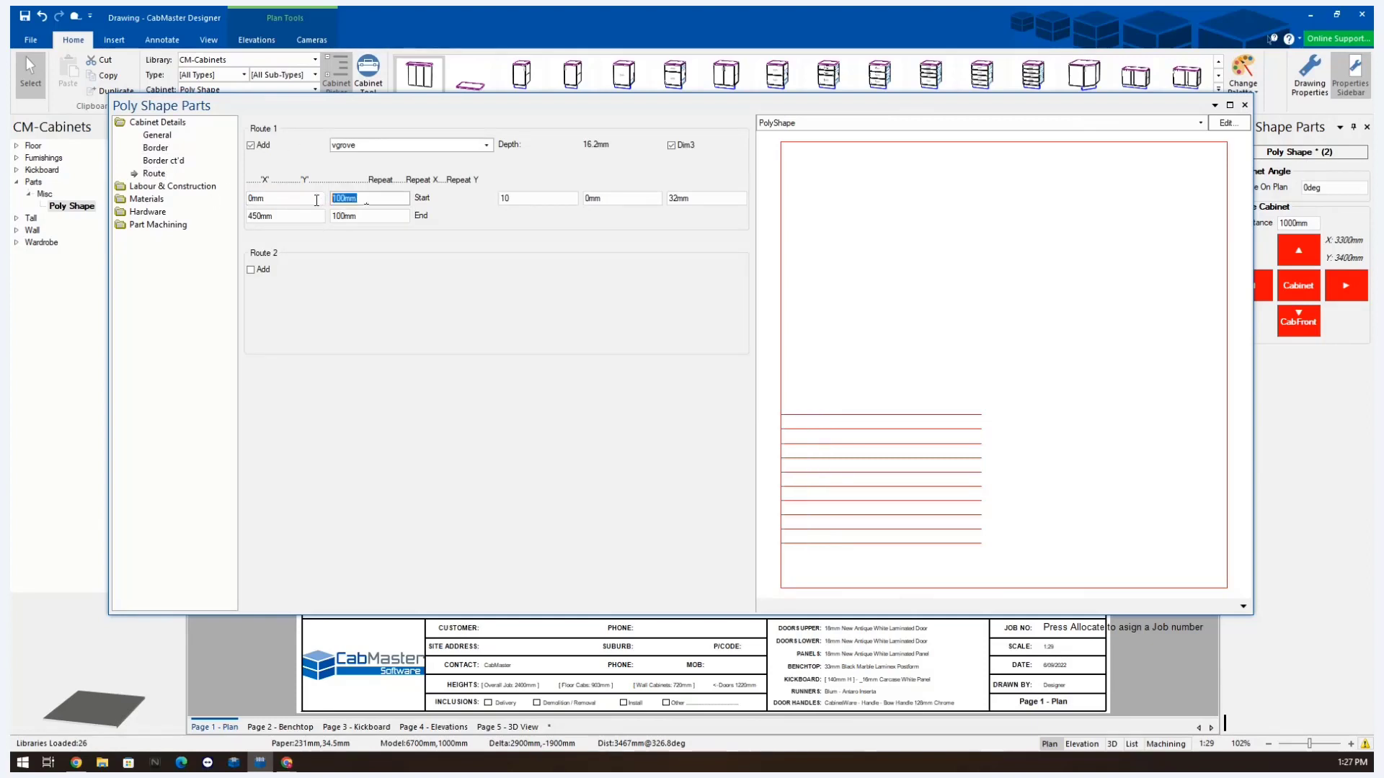
{"action": "type", "text": "0"}
{"action": "key", "text": "Tab"}
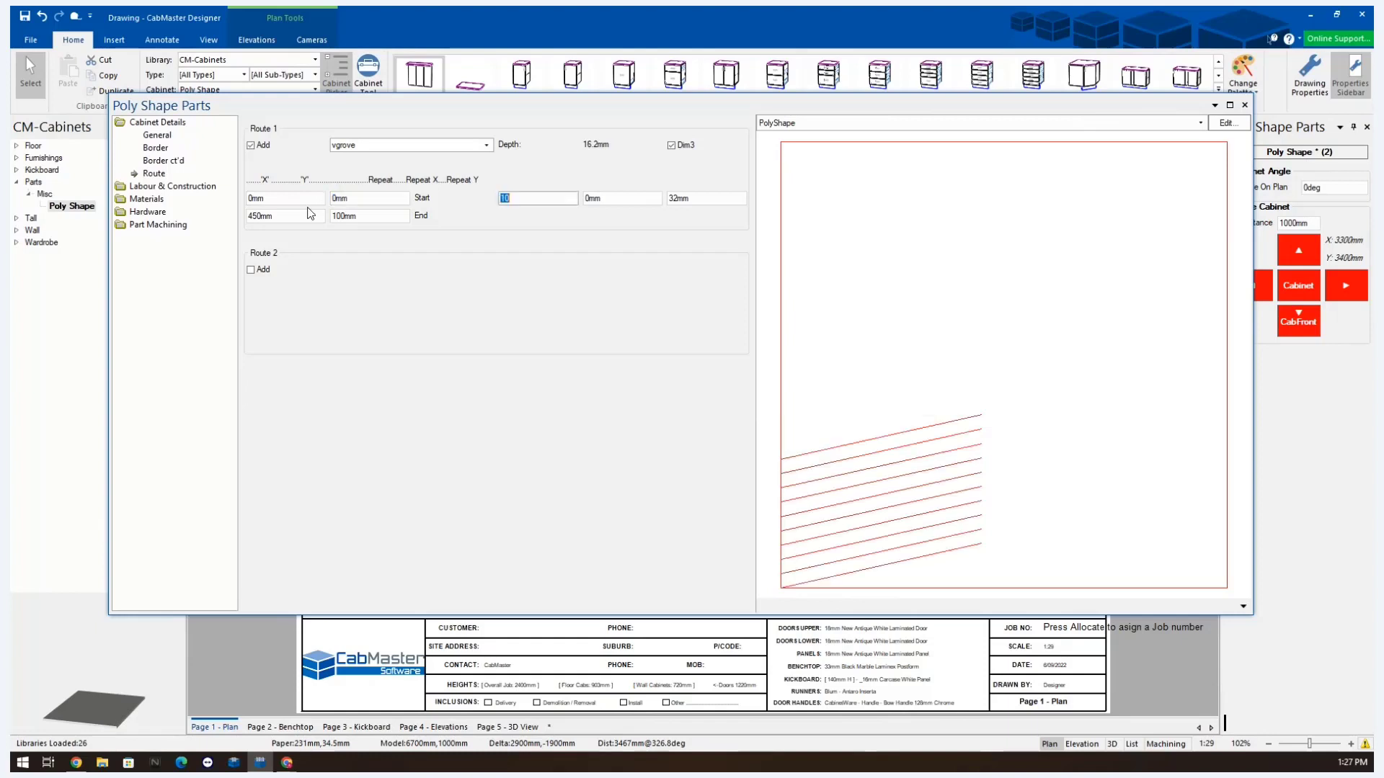
- Set Route 1's end point to X 1000 mm and Y 0 mm
{"action": "left_click", "coordinate": [310, 216]}
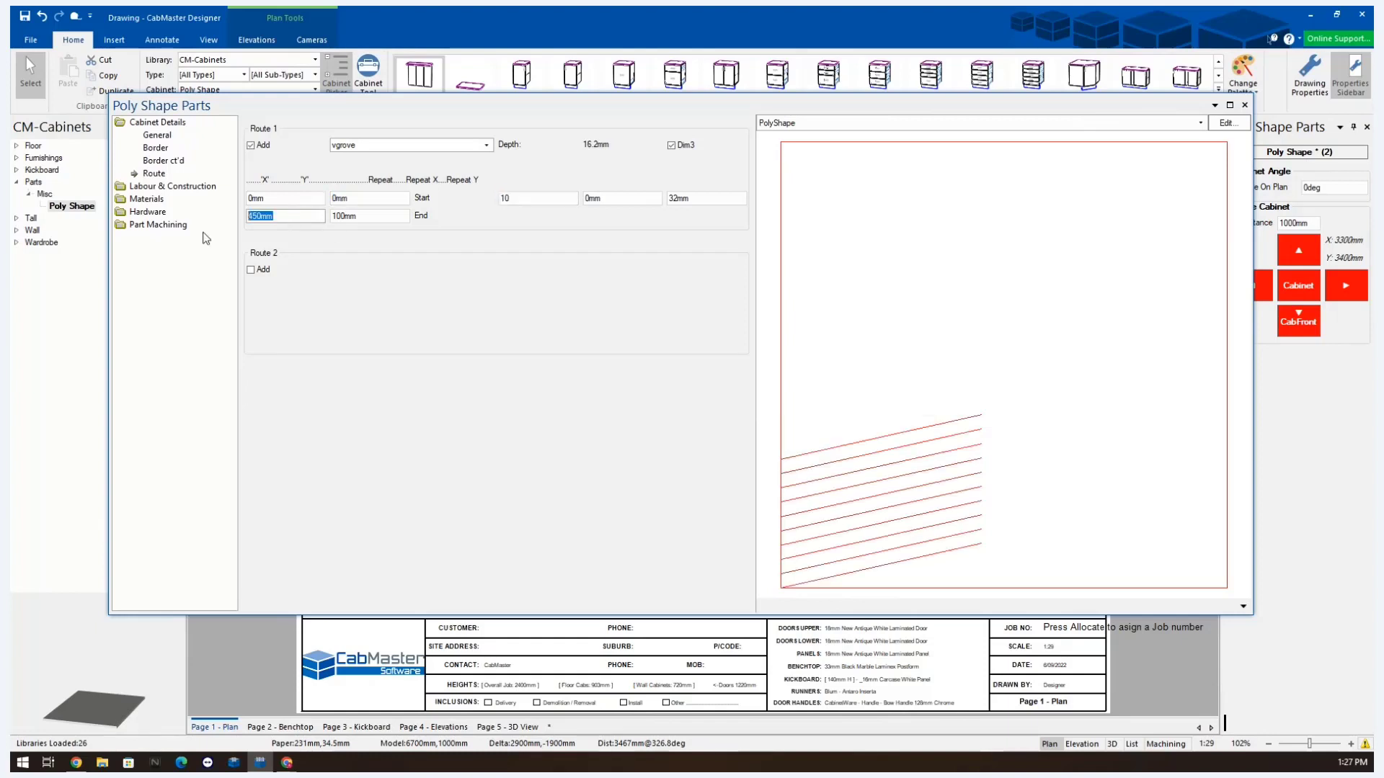
{"action": "type", "text": "10"}
{"action": "key", "text": "BackSpace"}
{"action": "key", "text": "BackSpace"}
{"action": "key", "text": "BackSpace"}
{"action": "key", "text": "BackSpace"}
{"action": "type", "text": "1000"}
{"action": "key", "text": "Tab"}
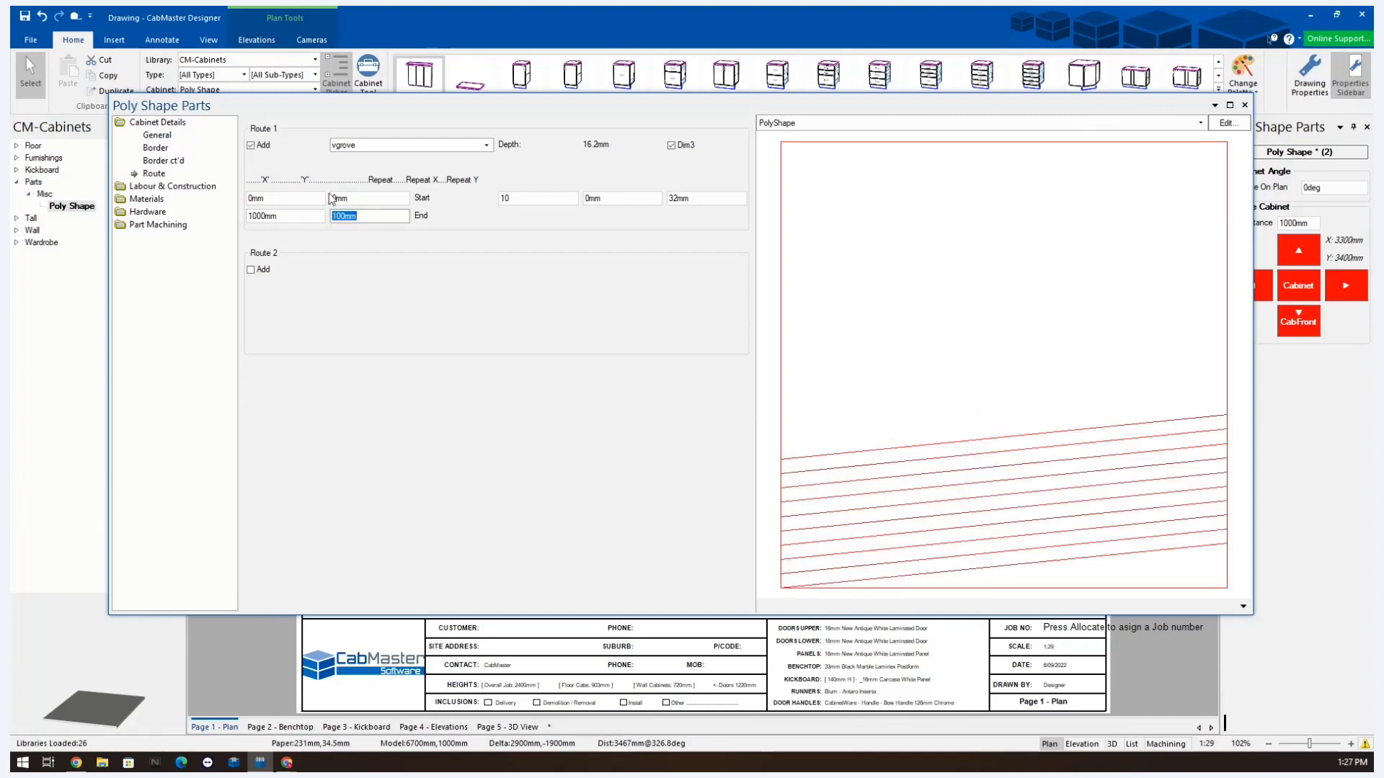
{"action": "type", "text": "0"}
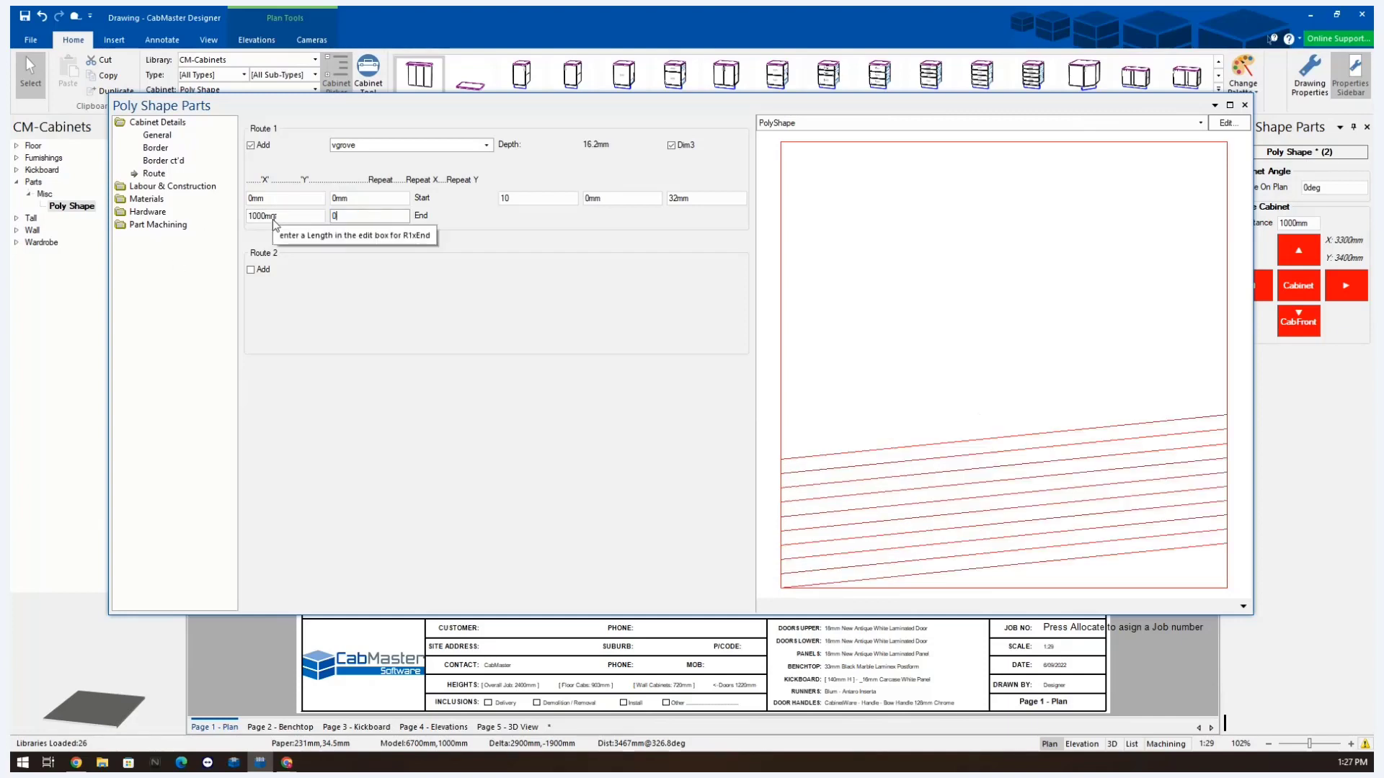
{"action": "key", "text": "Tab"}
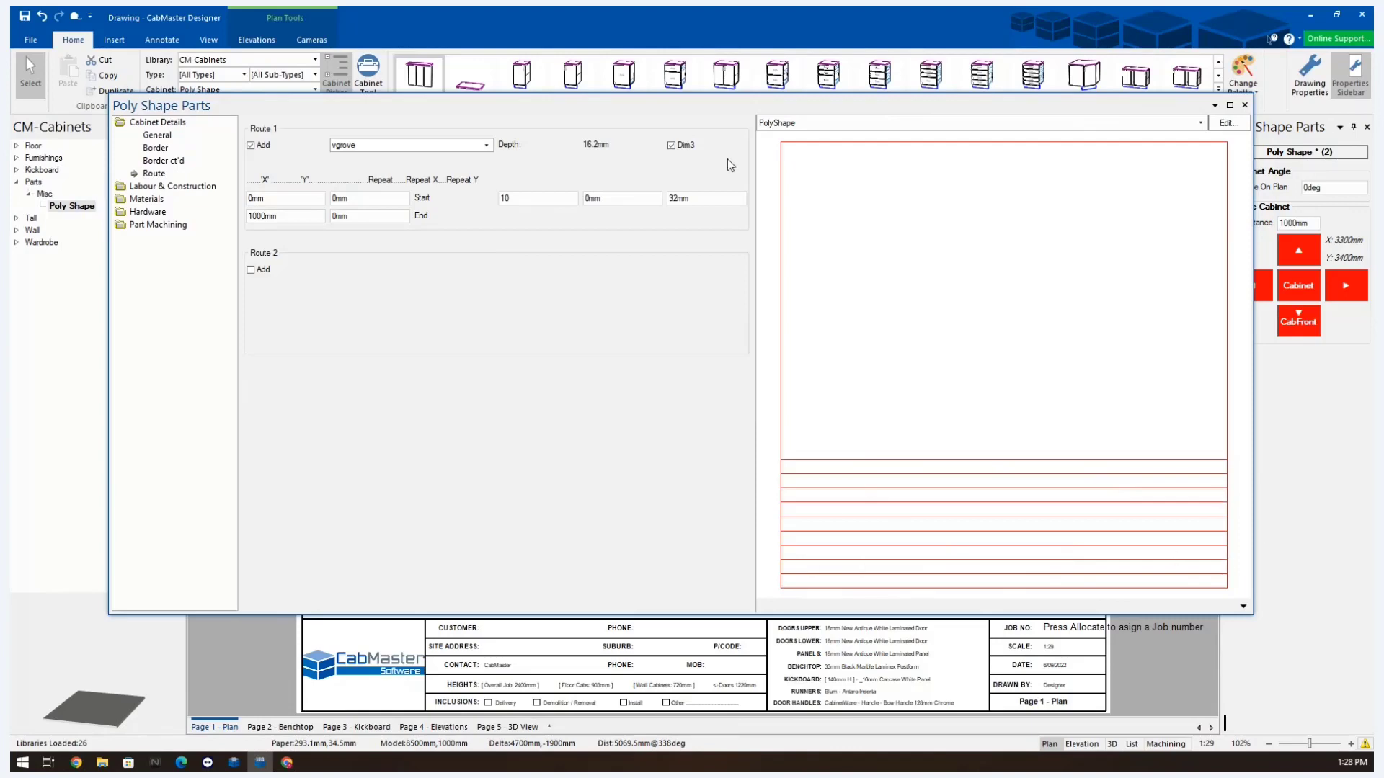
- Disable Dim3 for Route 1 and set its depth to 5 mm
{"action": "left_click", "coordinate": [671, 145]}
{"action": "double_click", "coordinate": [610, 142]}
{"action": "type", "text": "5mm"}
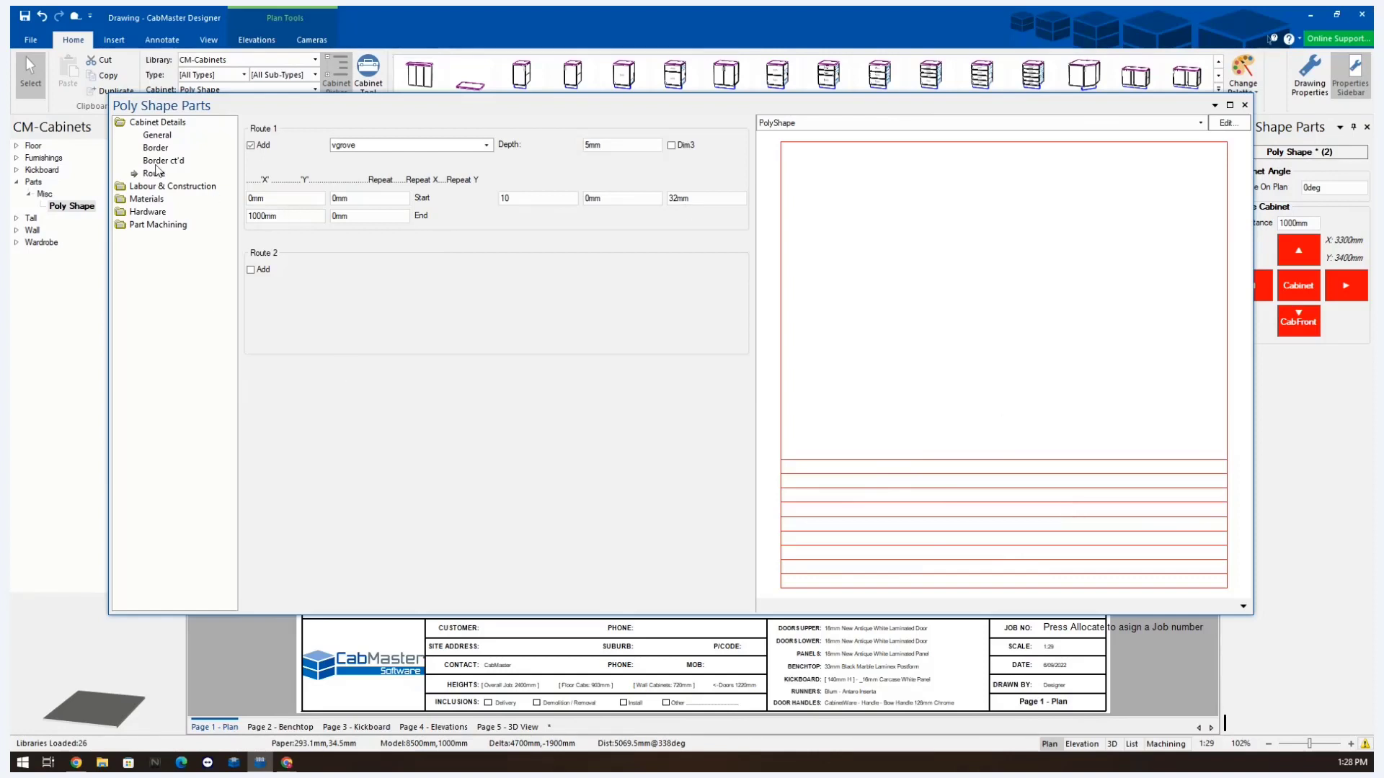
- Add Route 2 and set Route 1's route name to cut
{"action": "left_click", "coordinate": [251, 270]}
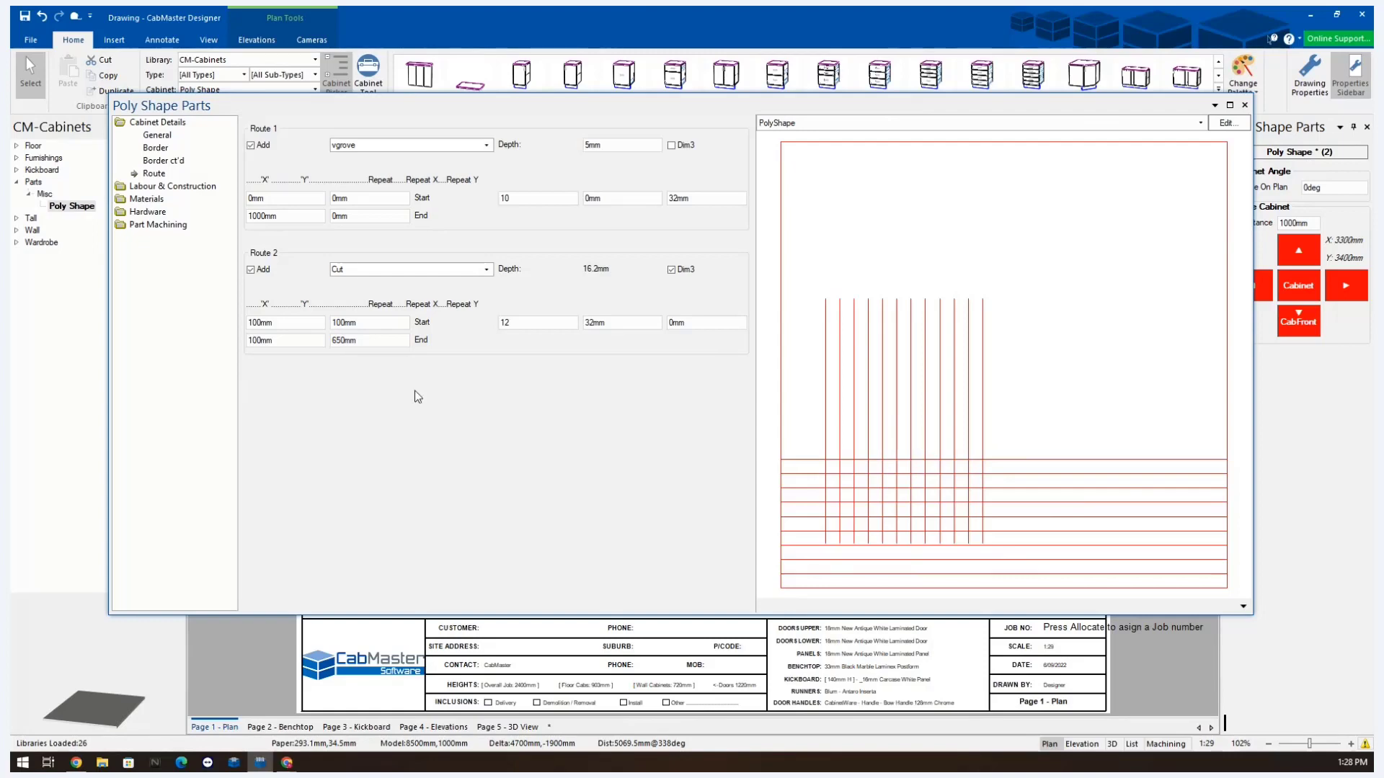
{"action": "left_click_drag", "start_coordinate": [403, 143], "coordinate": [271, 147]}
{"action": "type", "text": "cut"}
{"action": "key", "text": "Tab"}
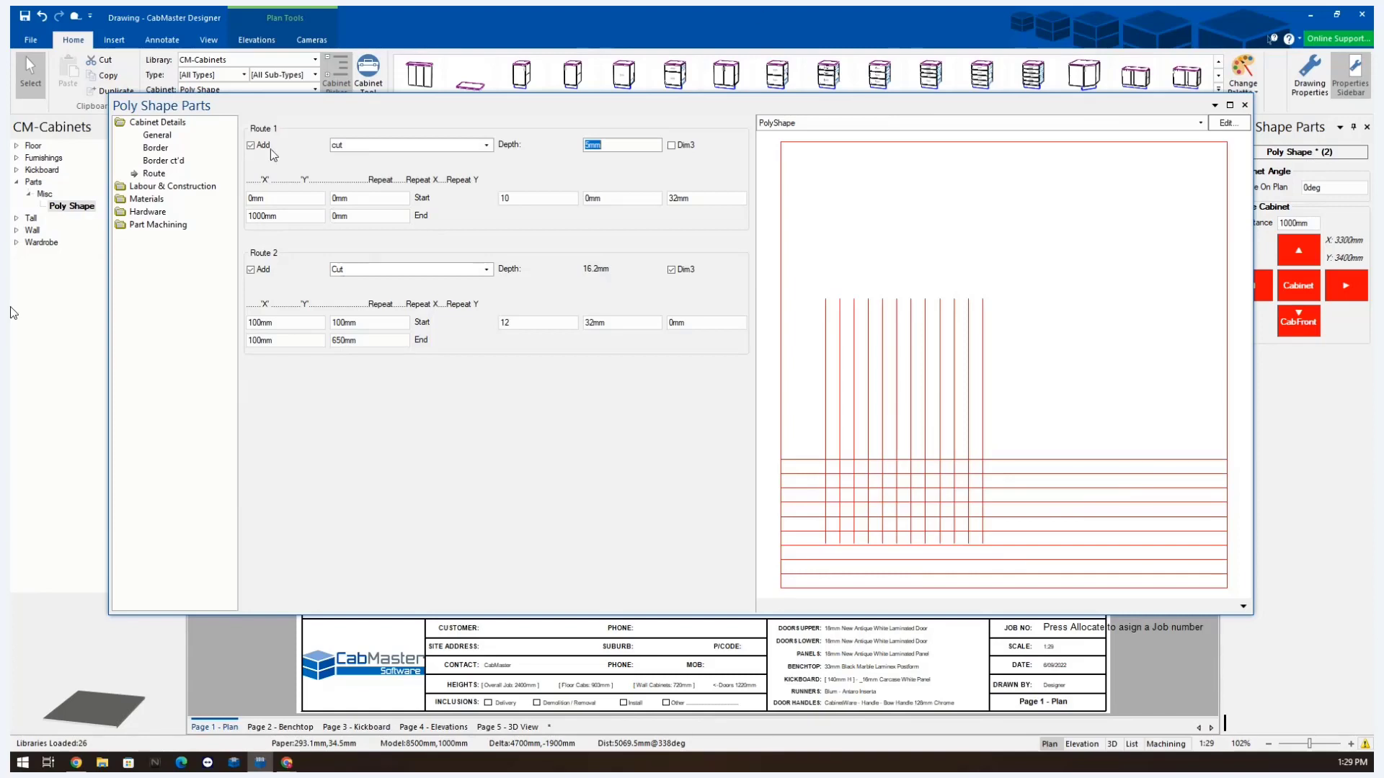
- Disable routes and enable cutouts by X & Y co-ordinates in the part's general visibilities
{"action": "left_click", "coordinate": [157, 135]}
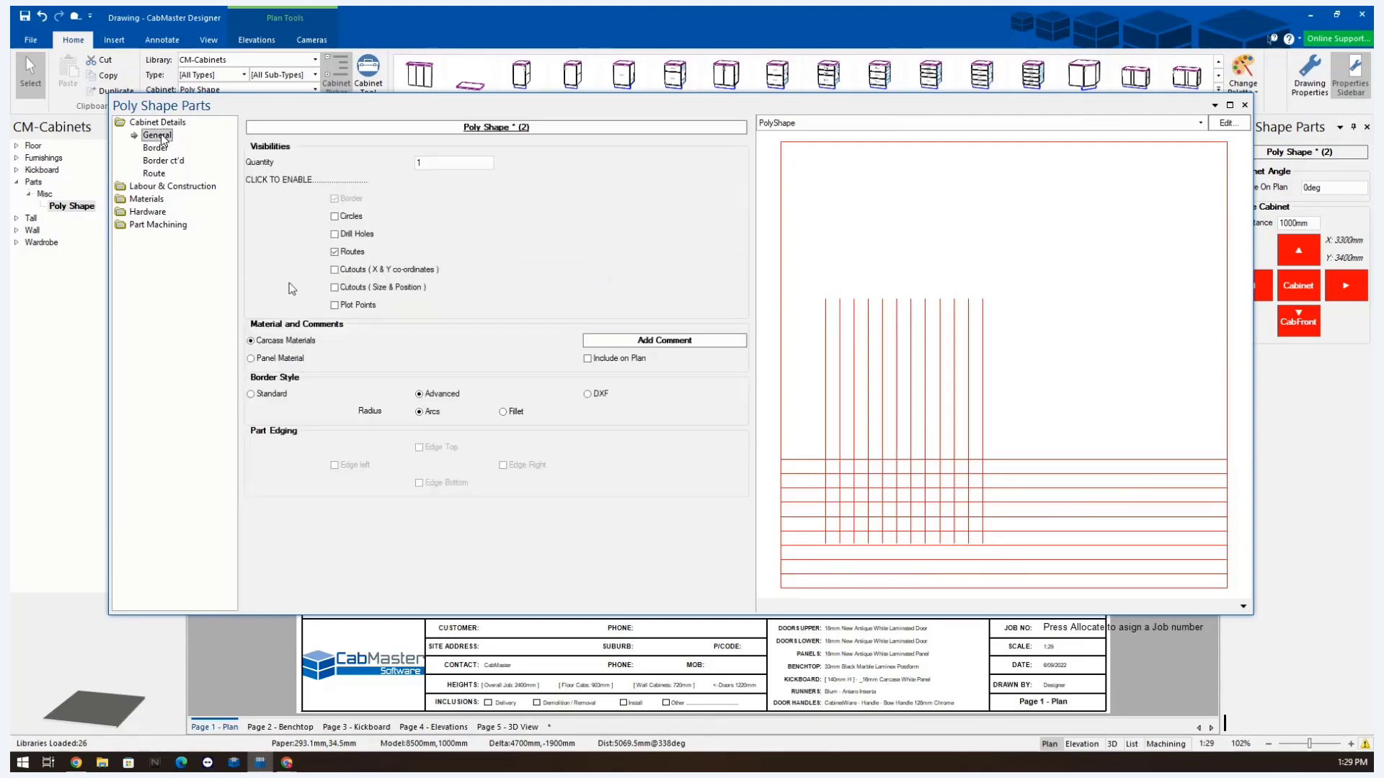
{"action": "left_click", "coordinate": [335, 252]}
{"action": "left_click", "coordinate": [334, 269]}
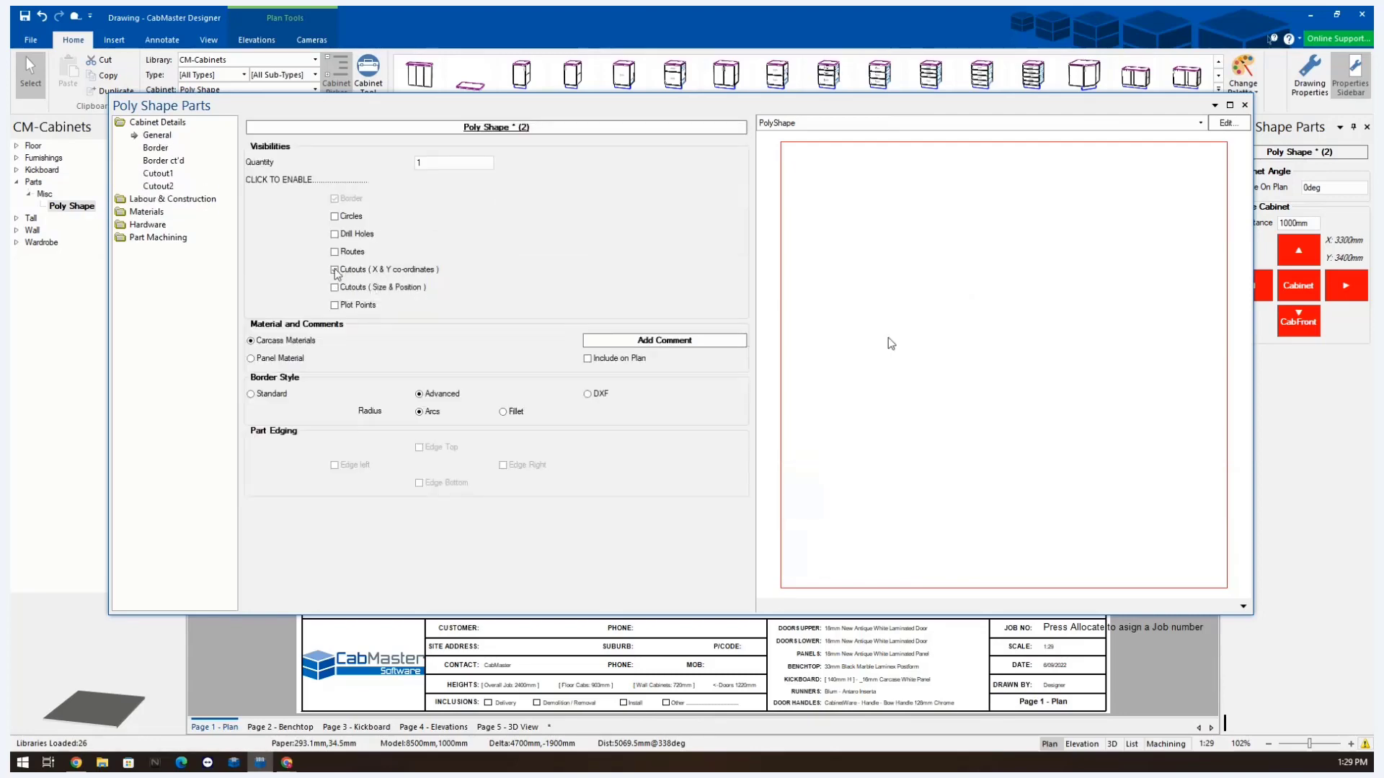
- Turn the part's plot points on to preview the border labels and turn them off again
{"action": "left_click", "coordinate": [334, 307]}
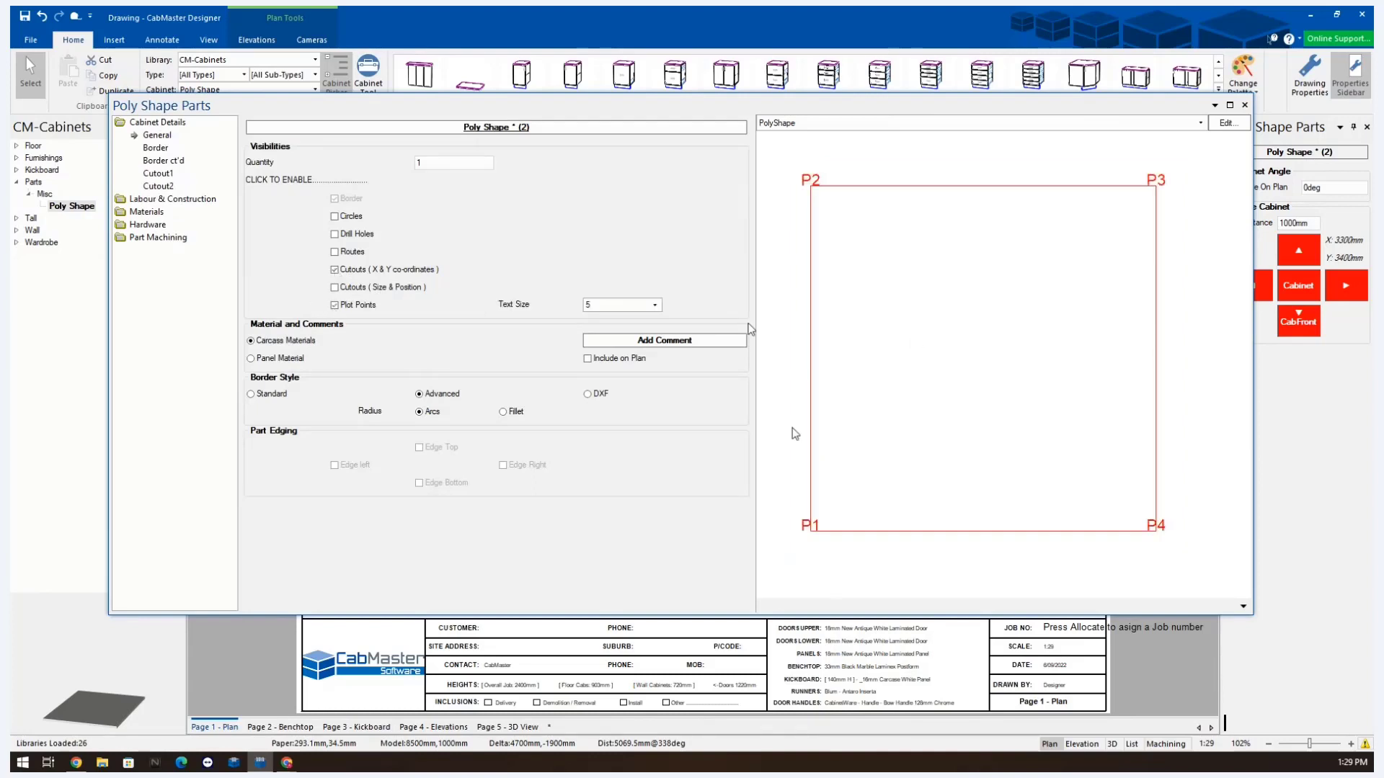
{"action": "left_click", "coordinate": [334, 307]}
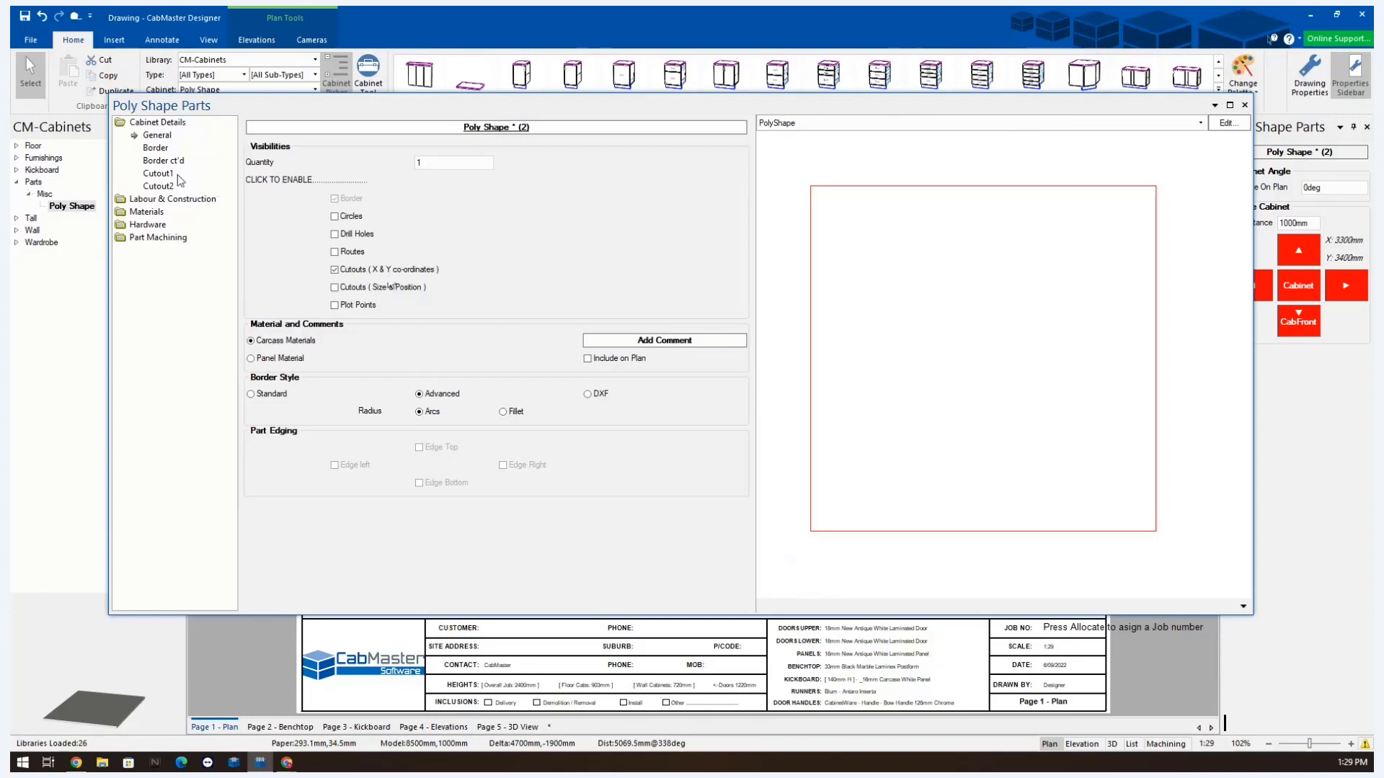
- Add Cutout 1 to the part and set its Point 1 radius to 0 mm
{"action": "left_click", "coordinate": [158, 186]}
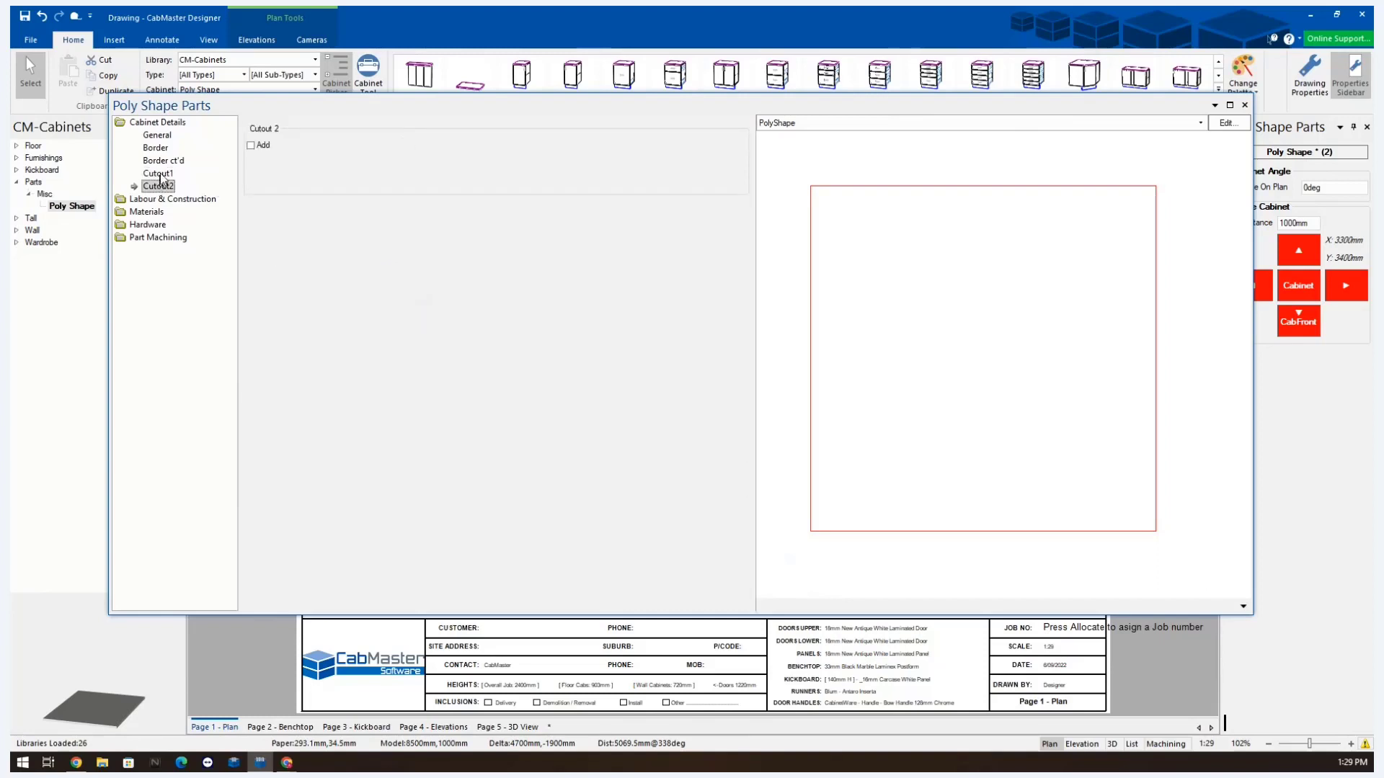
{"action": "left_click", "coordinate": [158, 174]}
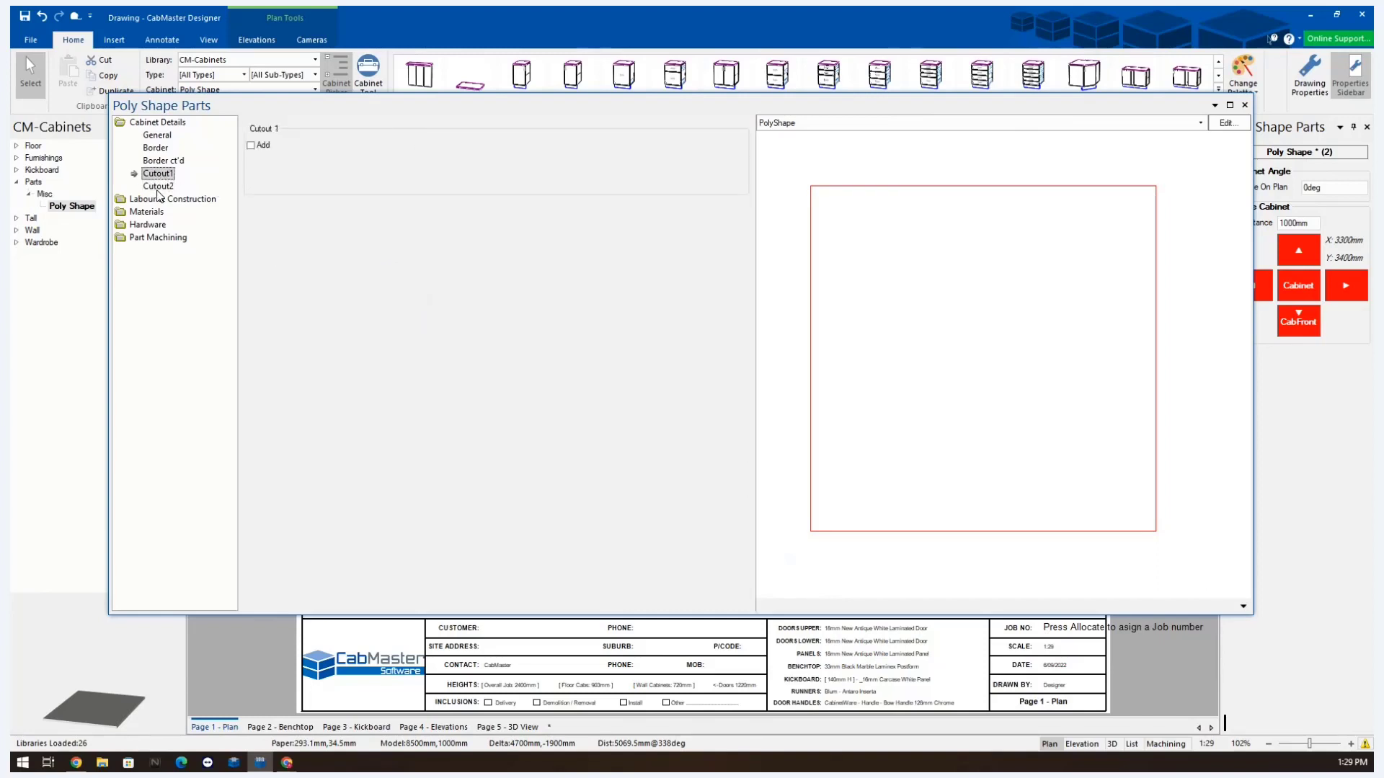
{"action": "left_click", "coordinate": [251, 145]}
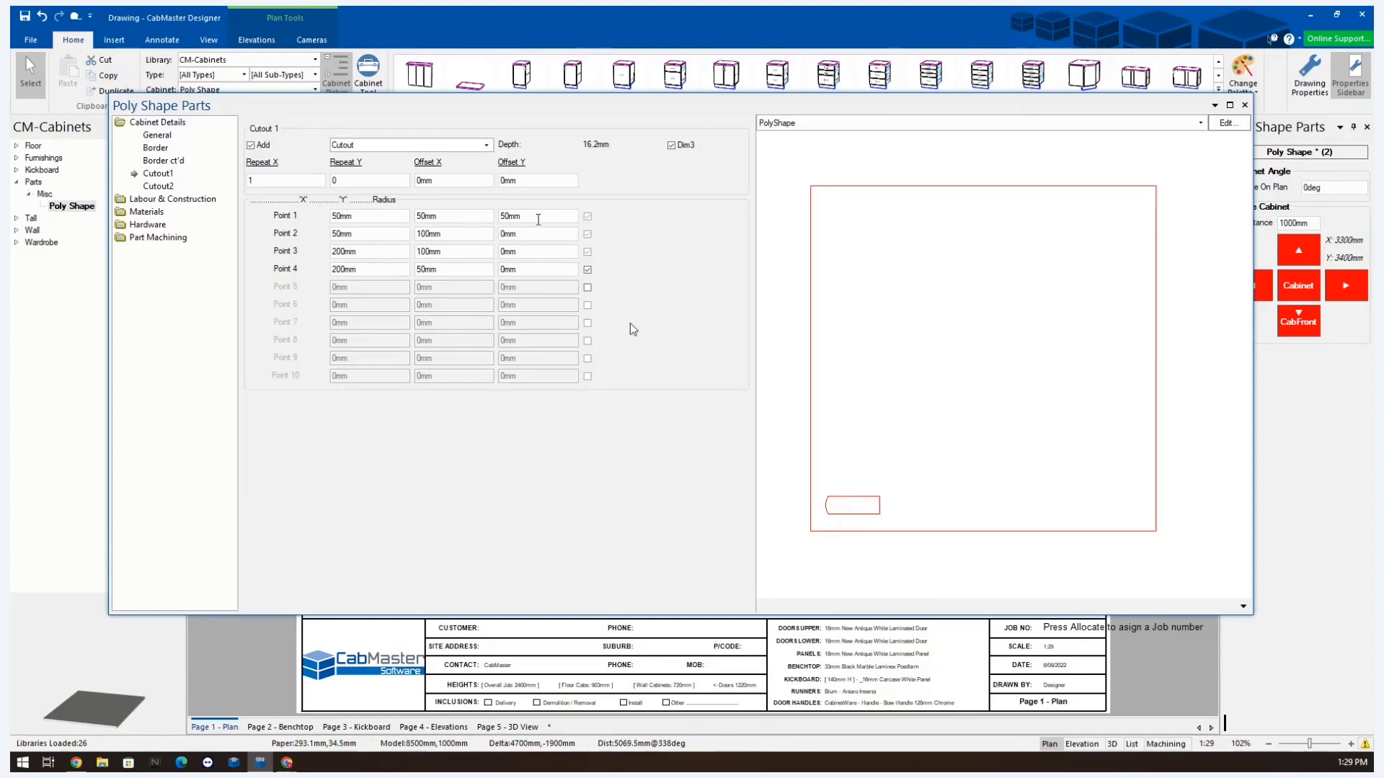
{"action": "double_click", "coordinate": [538, 217]}
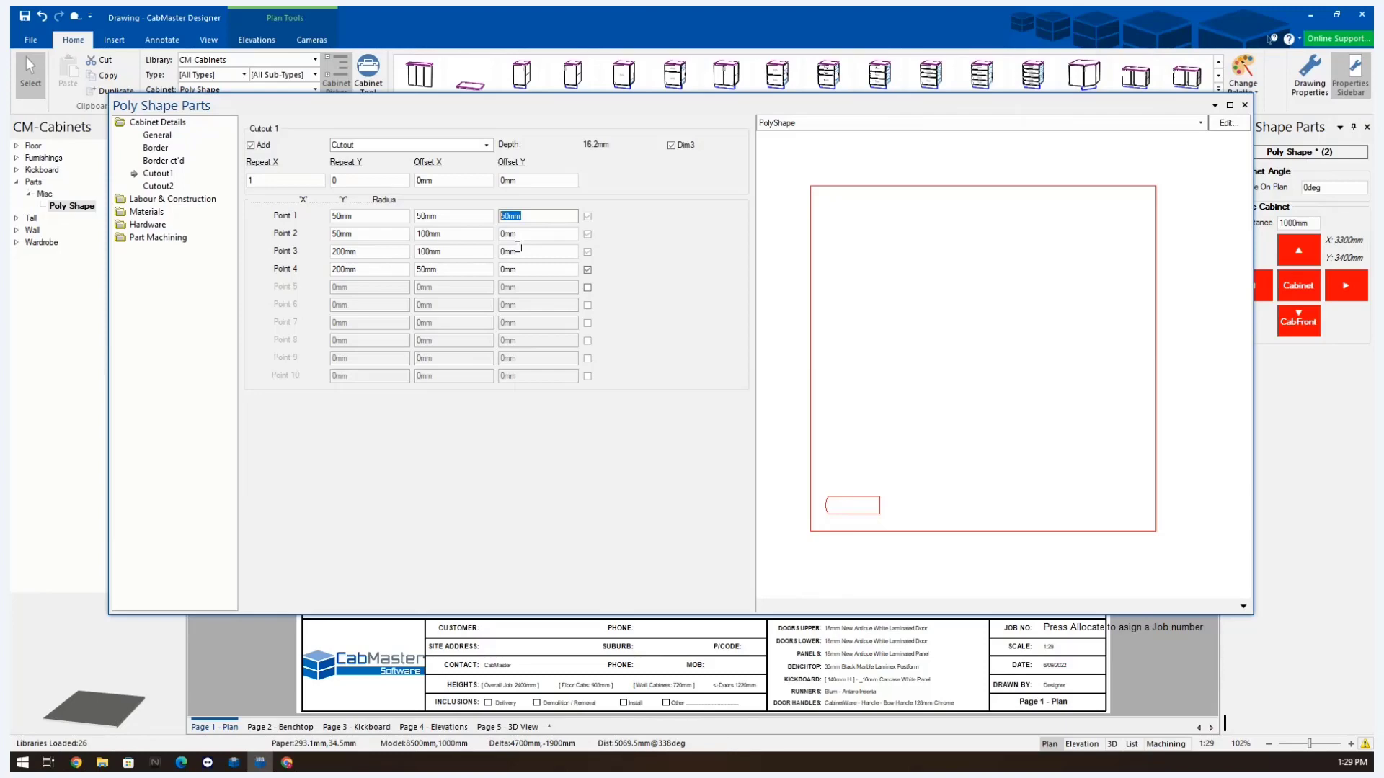
{"action": "type", "text": "0"}
{"action": "key", "text": "Tab"}
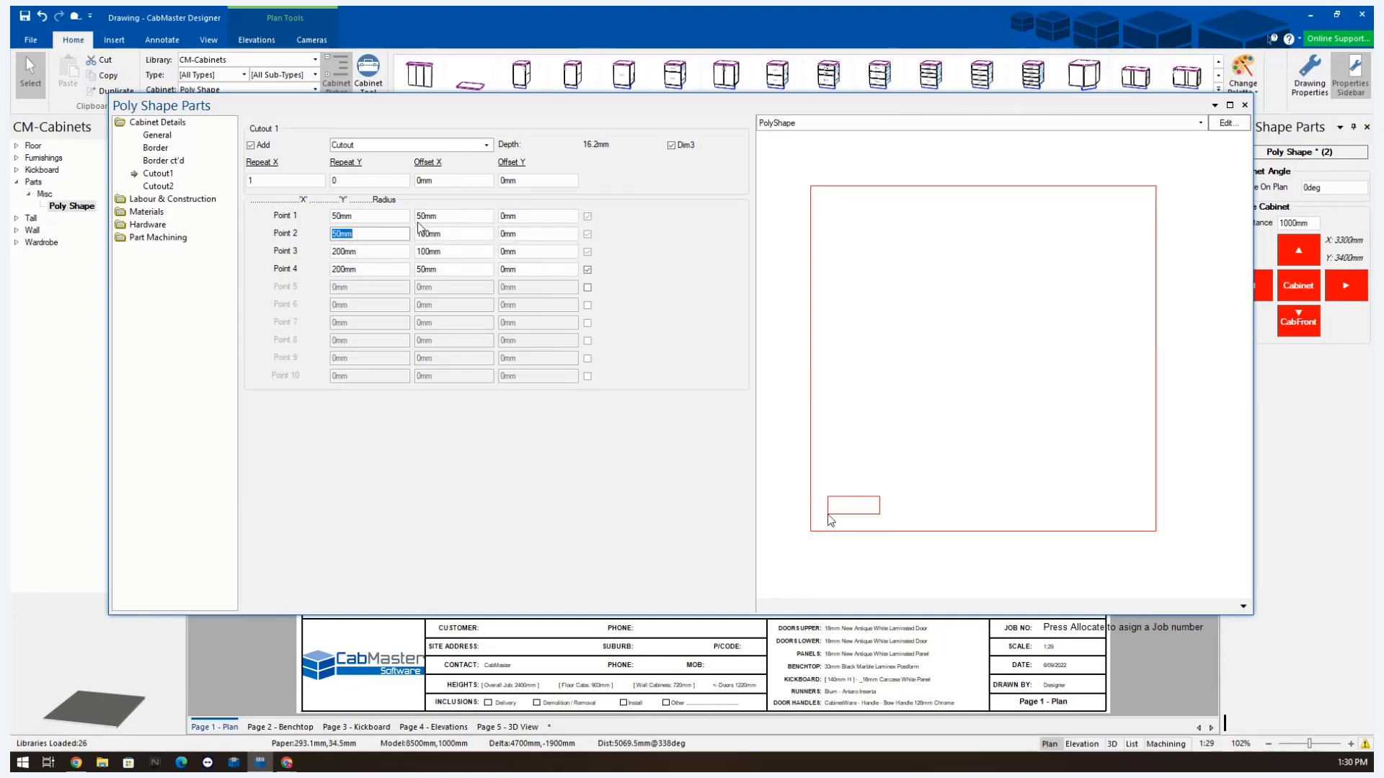
- Set Cutout 1's Offset Y to 100 mm and its Repeat X to 2
{"action": "left_click", "coordinate": [525, 181]}
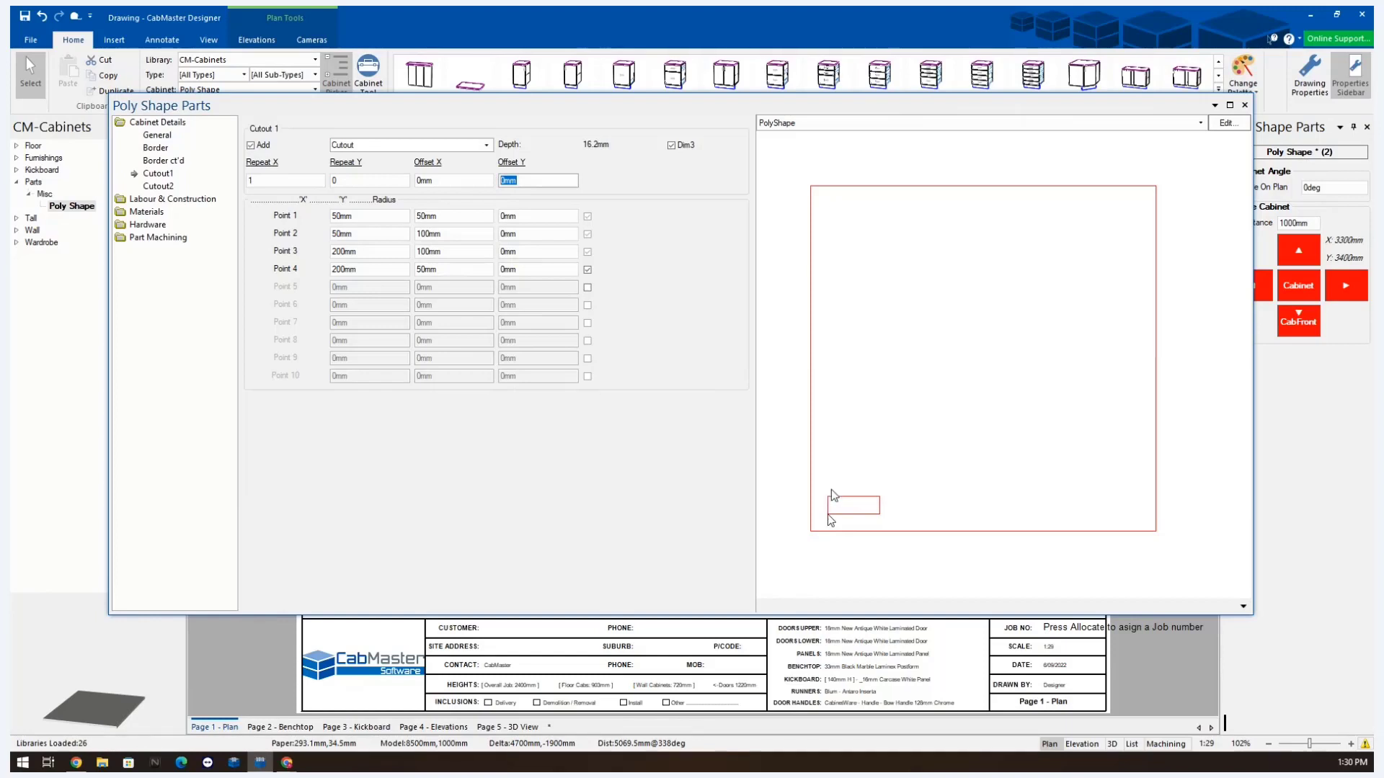
{"action": "type", "text": "100"}
{"action": "key", "text": "Tab"}
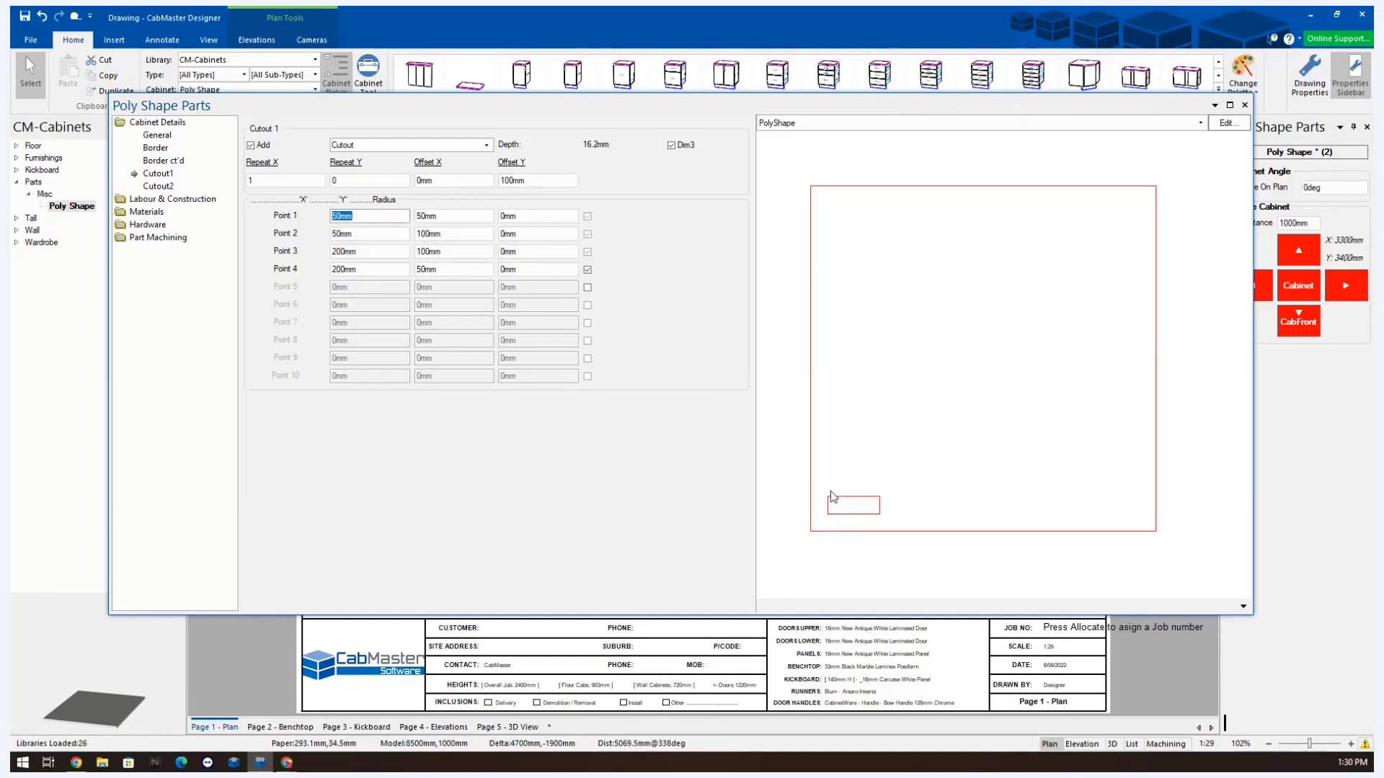
{"action": "left_click", "coordinate": [261, 181]}
{"action": "type", "text": "2"}
{"action": "key", "text": "Tab"}
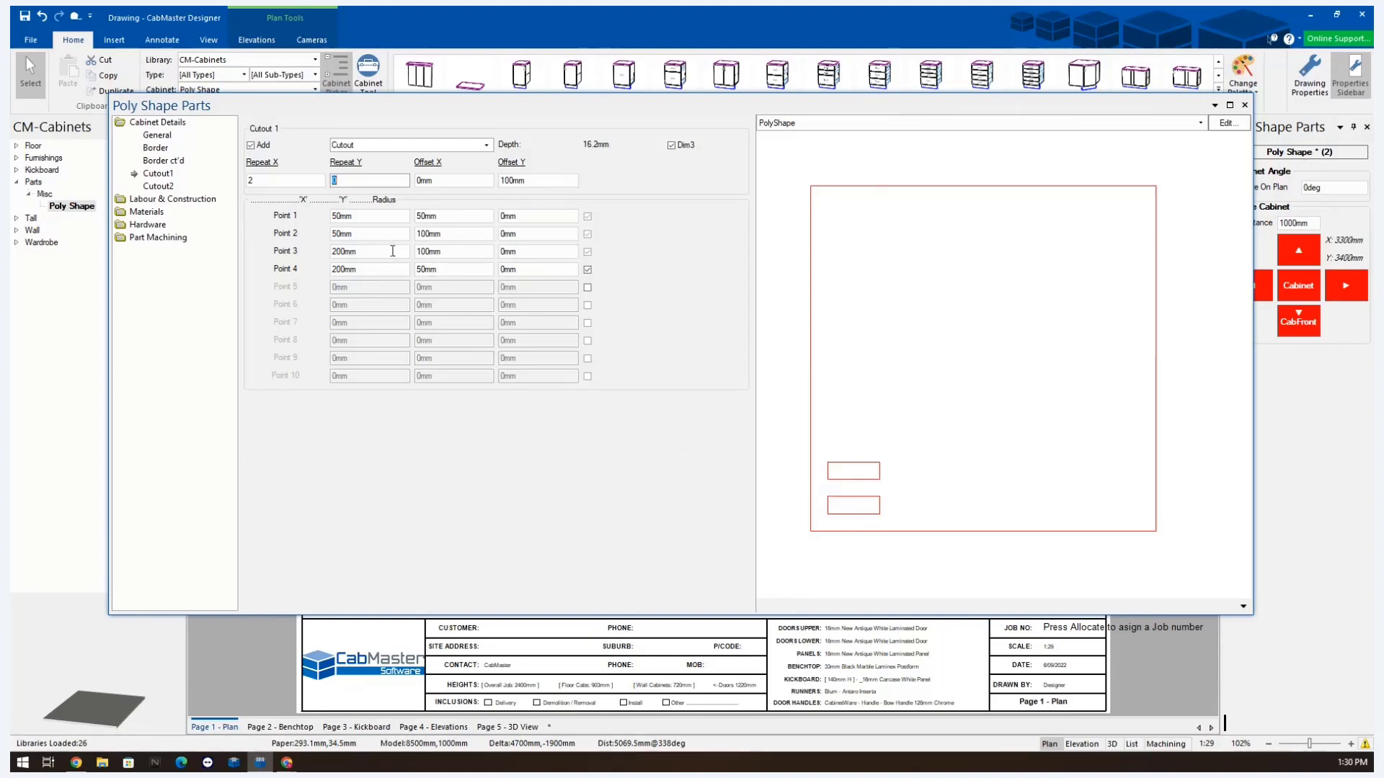
- Reset Cutout 1's Offset Y to 0 mm and its Repeat X to 1
{"action": "double_click", "coordinate": [357, 216]}
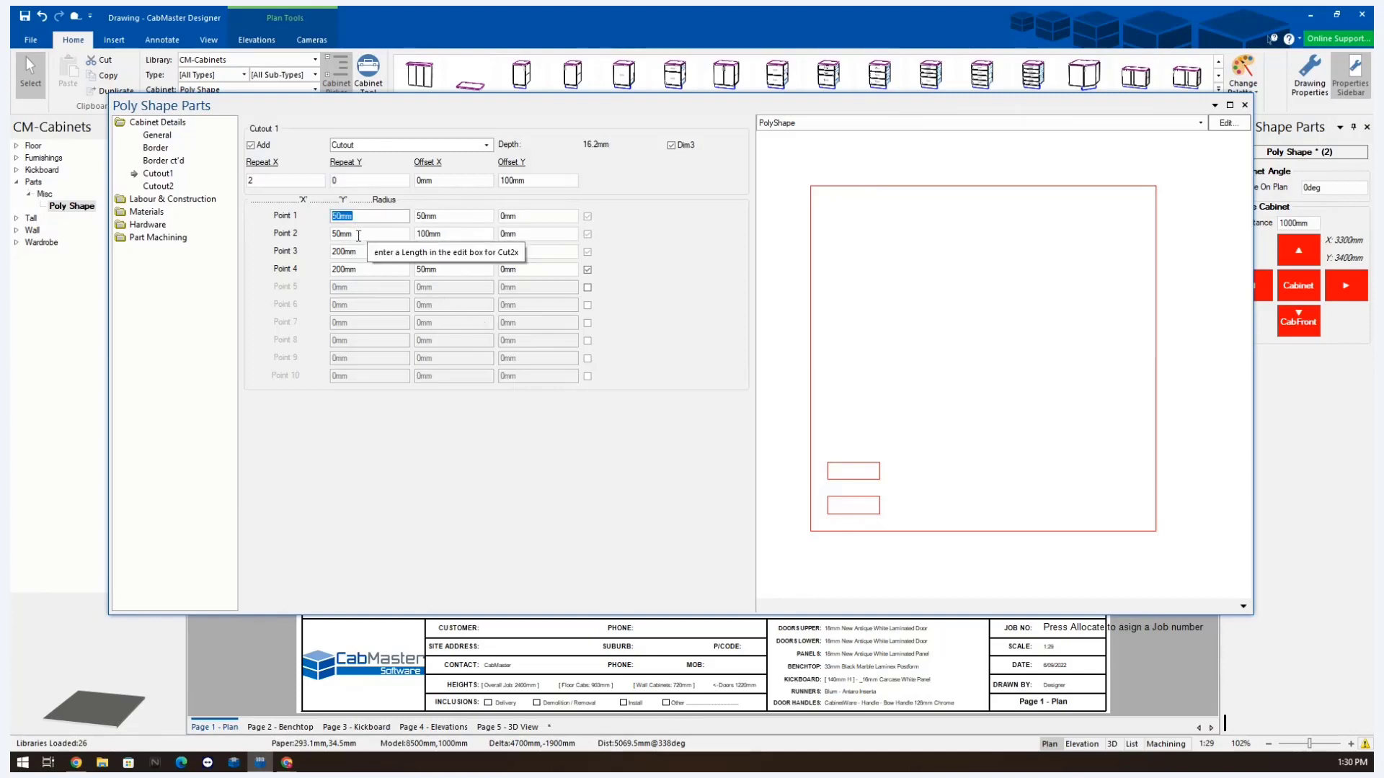
{"action": "double_click", "coordinate": [357, 233]}
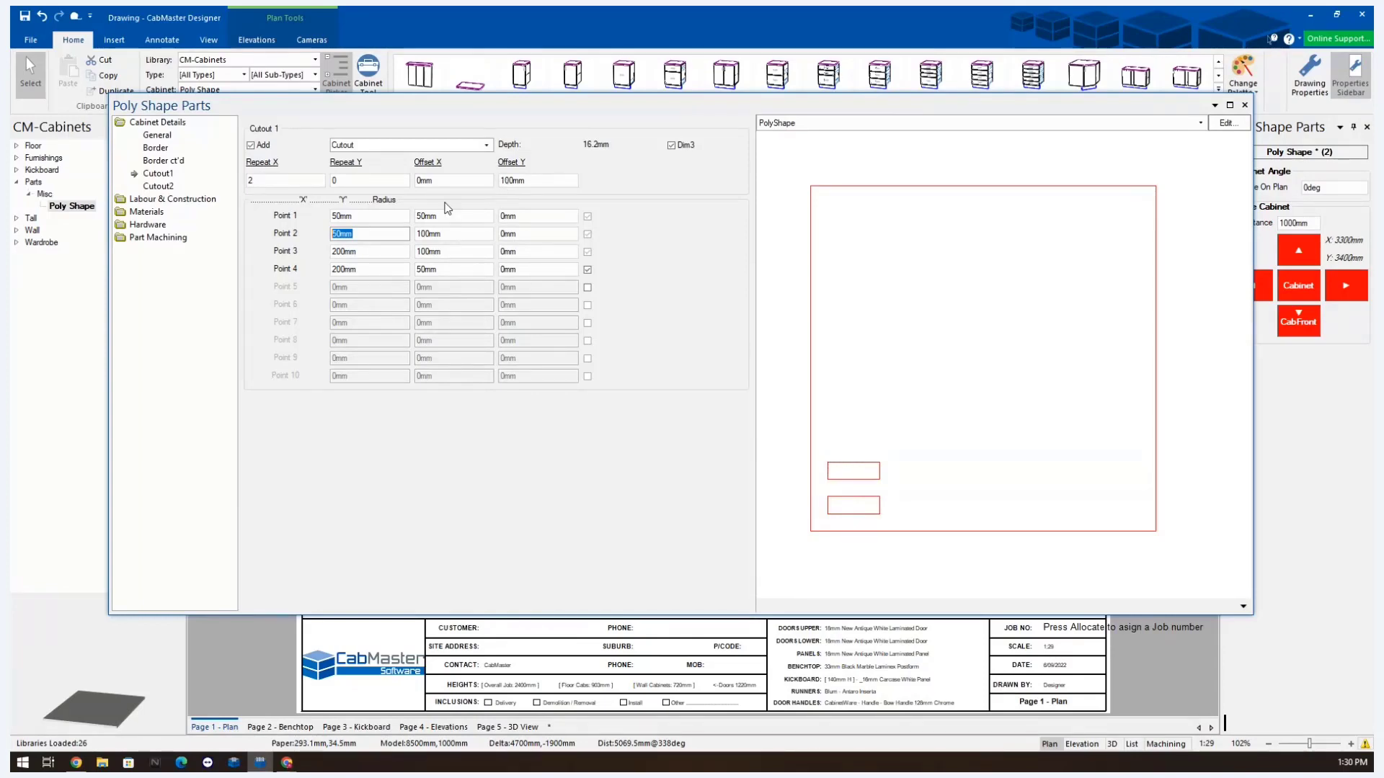
{"action": "left_click", "coordinate": [409, 215]}
{"action": "key", "text": "shift+Tab"}
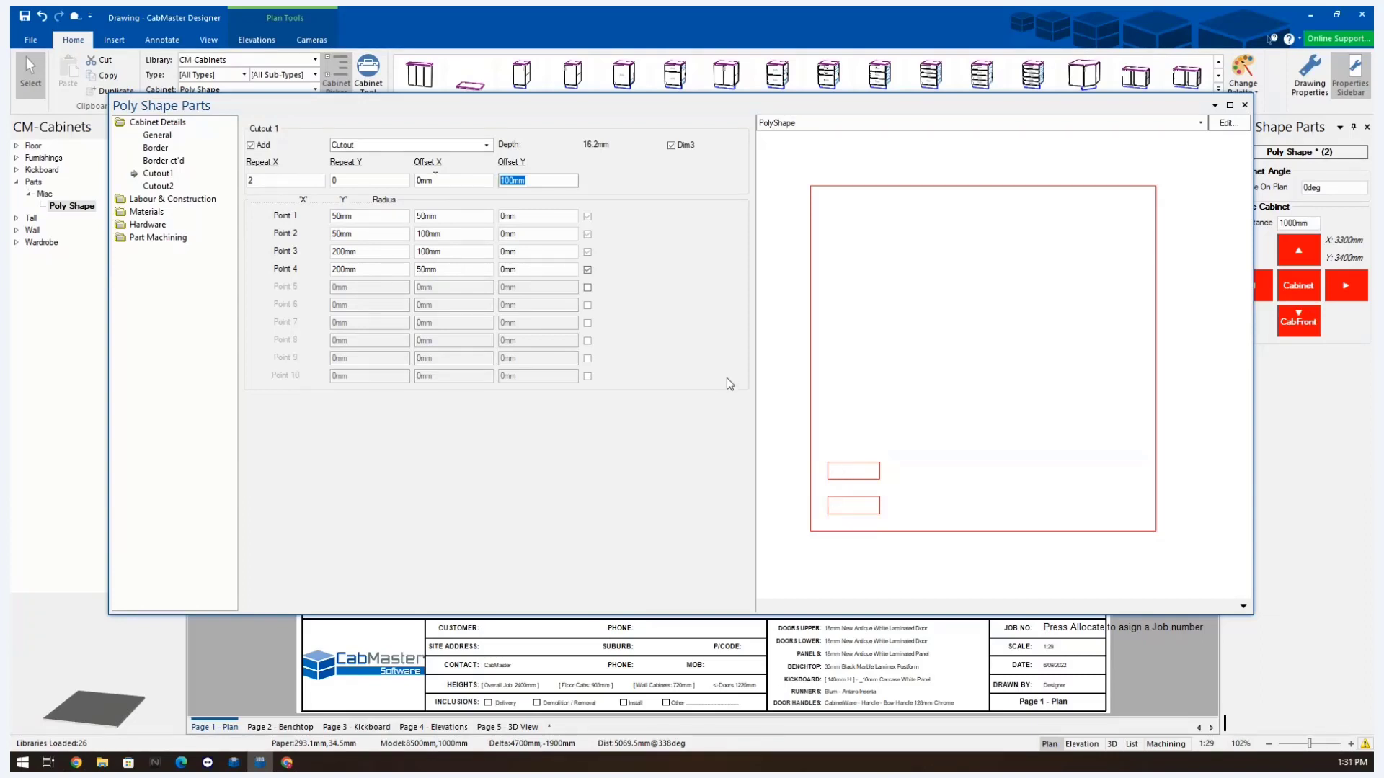
{"action": "type", "text": "0"}
{"action": "left_click", "coordinate": [253, 181]}
{"action": "key", "text": "Tab"}
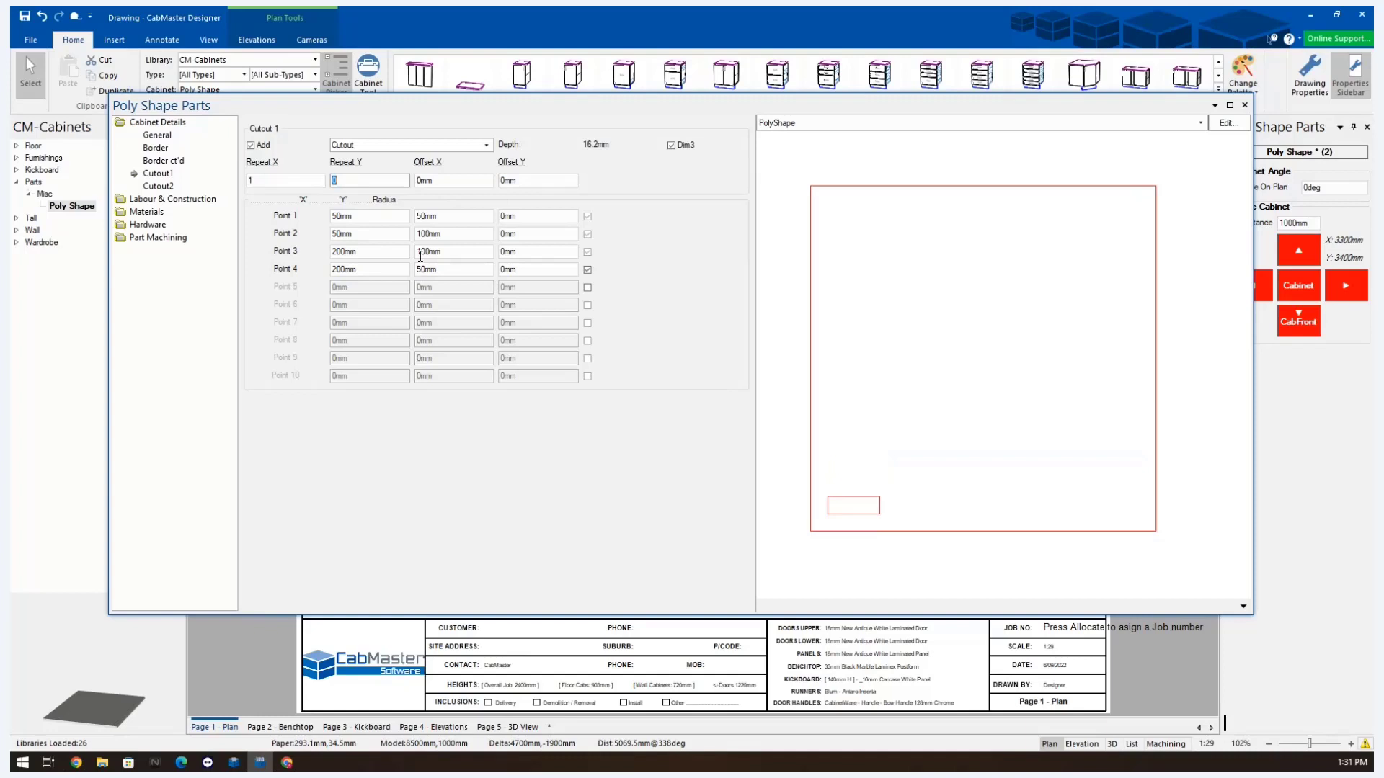
- Set the Y coordinate of Cutout 1's Point 1 to 1005 mm
{"action": "left_click", "coordinate": [444, 217]}
{"action": "double_click", "coordinate": [444, 217]}
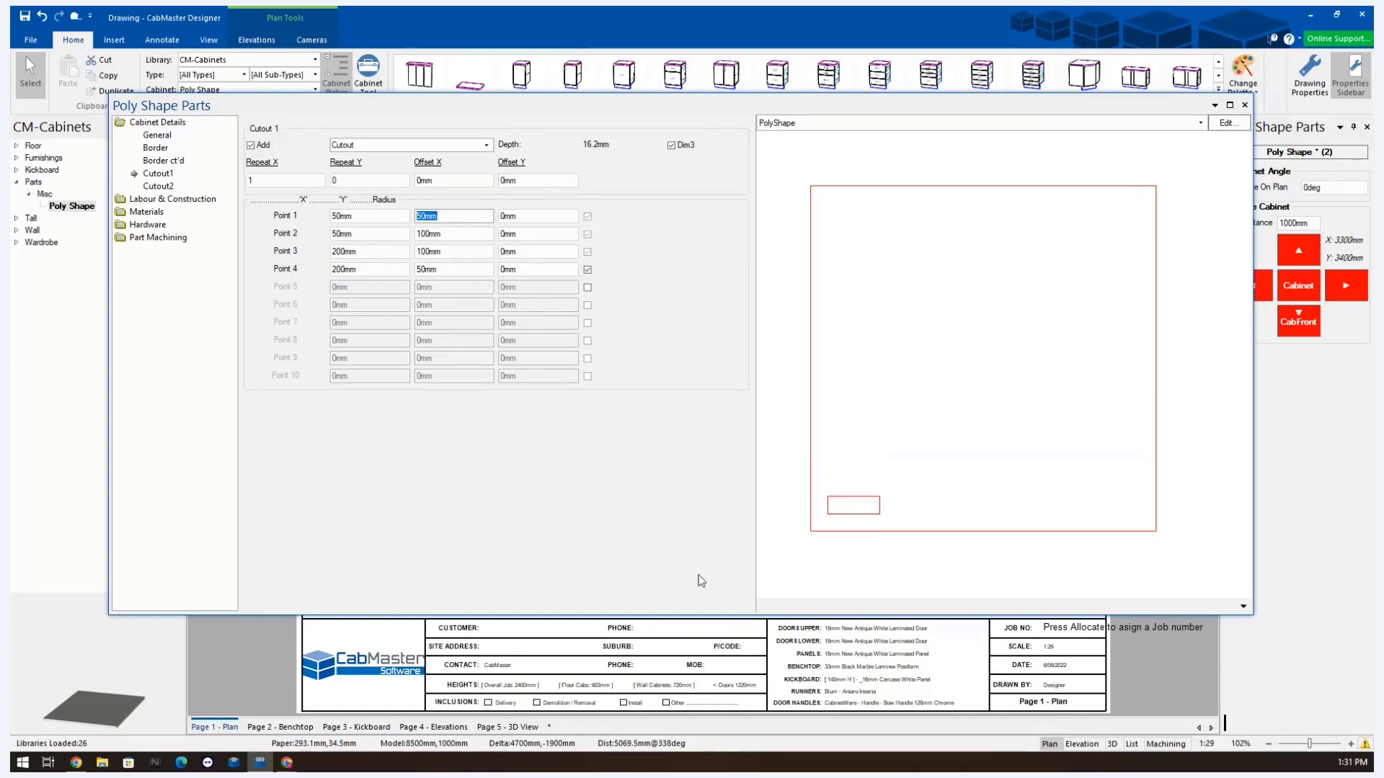
{"action": "type", "text": "1005"}
{"action": "key", "text": "Tab"}
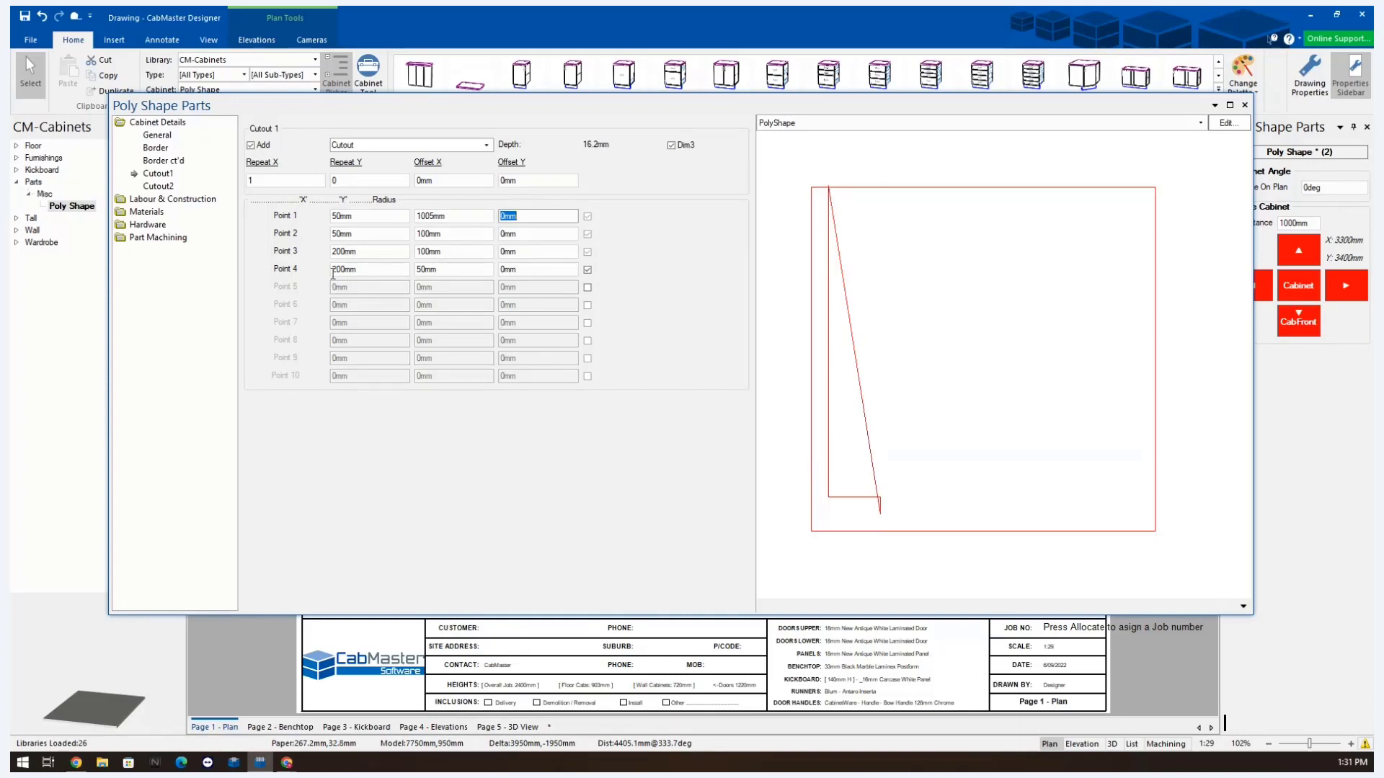
- Set the Y coordinate of Cutout 1's Point 1 to -5 mm
{"action": "double_click", "coordinate": [447, 217]}
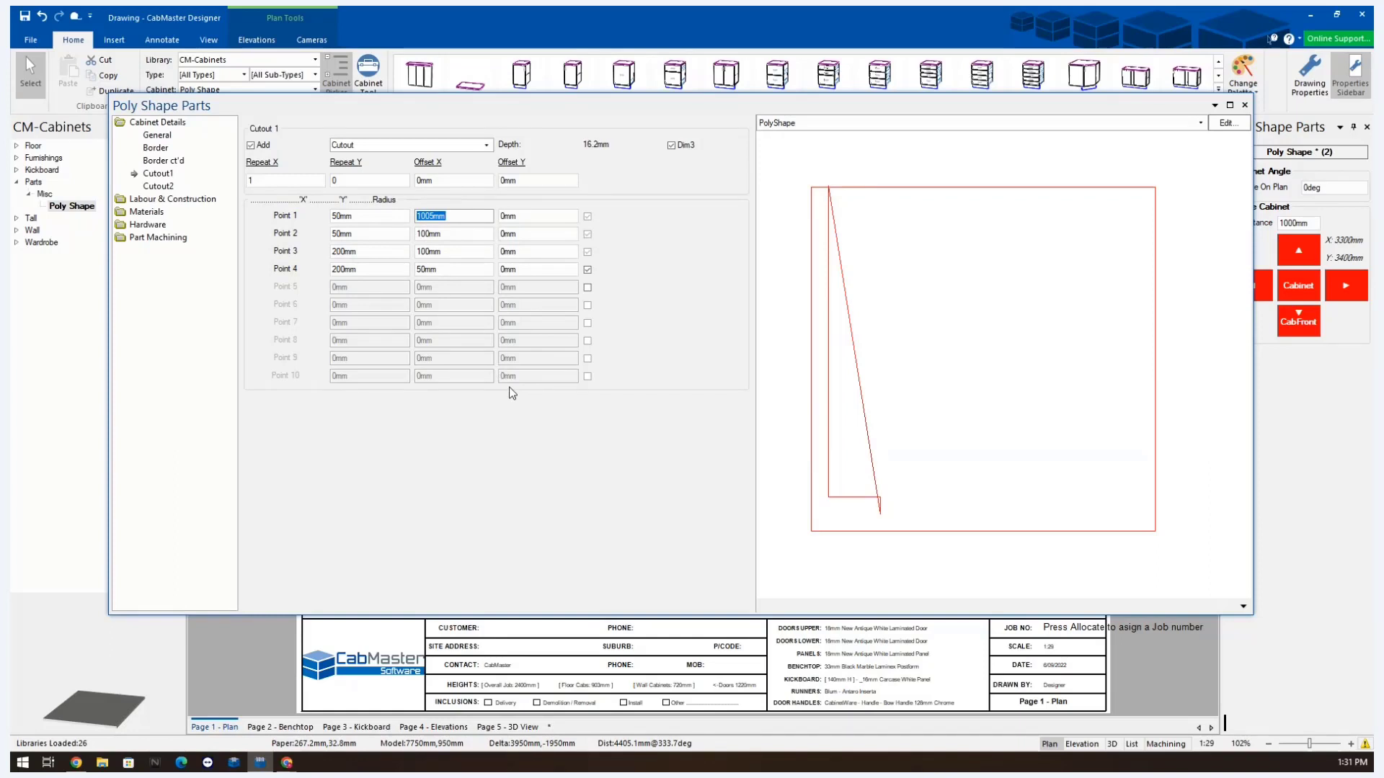
{"action": "type", "text": "0"}
{"action": "key", "text": "BackSpace"}
{"action": "type", "text": "-5"}
{"action": "key", "text": "Tab"}
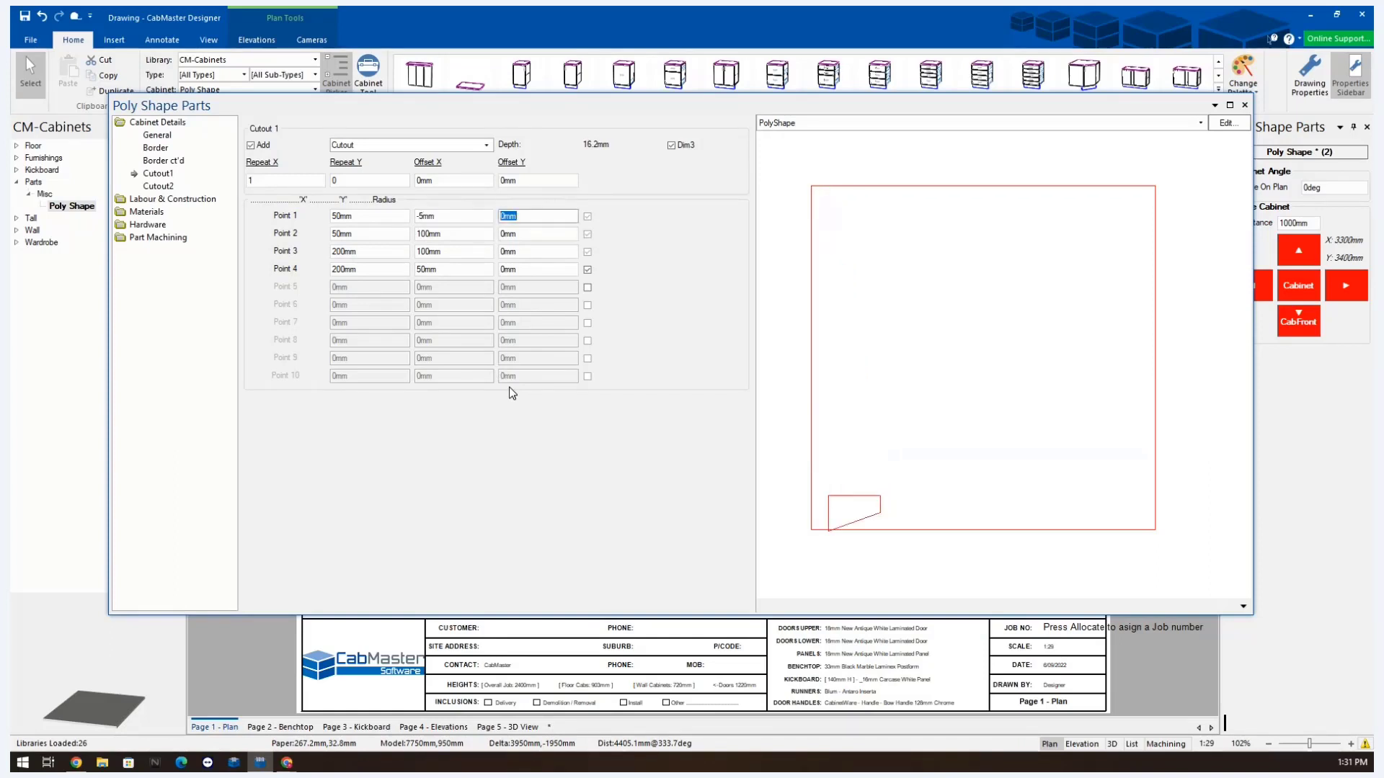
- Set the Y coordinates of Cutout 1's Point 2 and Point 3 to 1005 mm
{"action": "left_click_drag", "start_coordinate": [449, 234], "coordinate": [416, 233]}
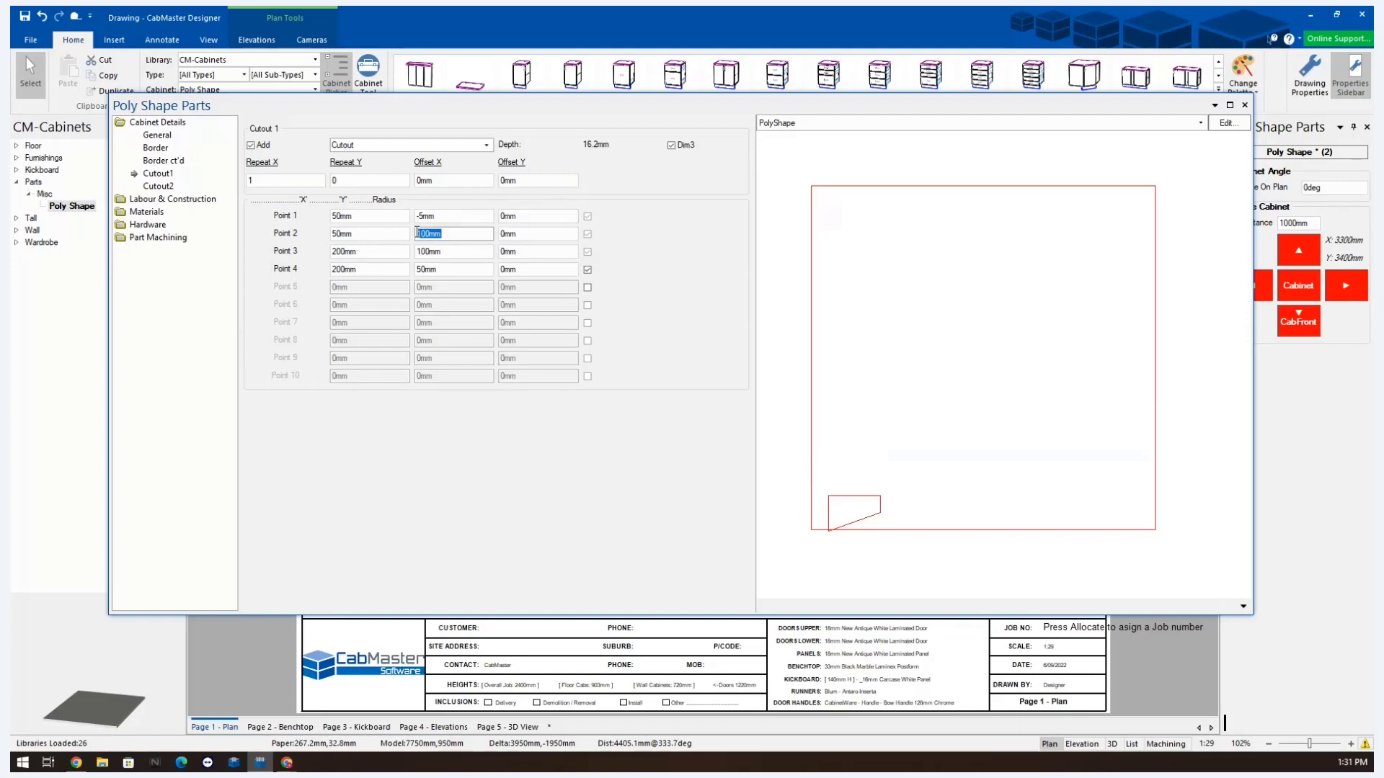
{"action": "type", "text": "100"}
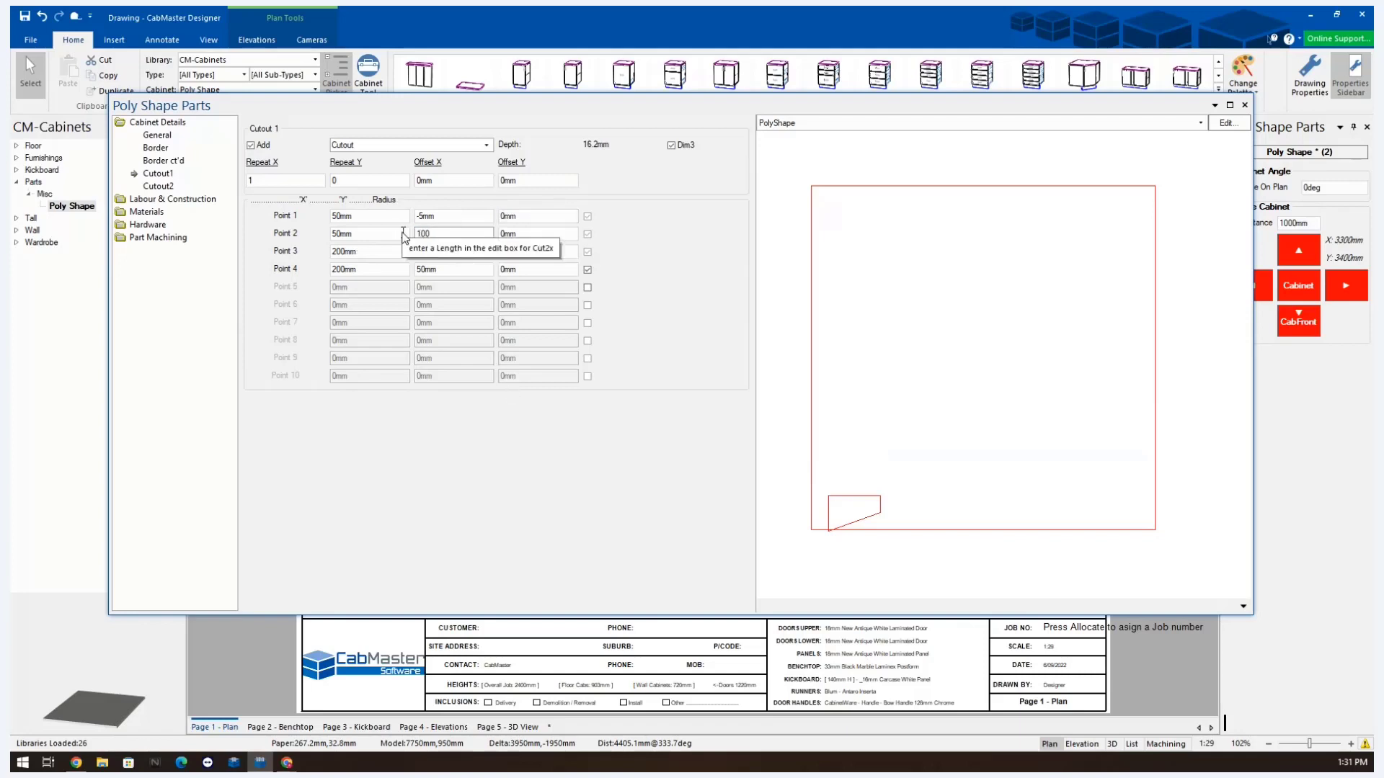
{"action": "type", "text": "5"}
{"action": "key", "text": "Tab"}
{"action": "left_click_drag", "start_coordinate": [446, 252], "coordinate": [380, 255]}
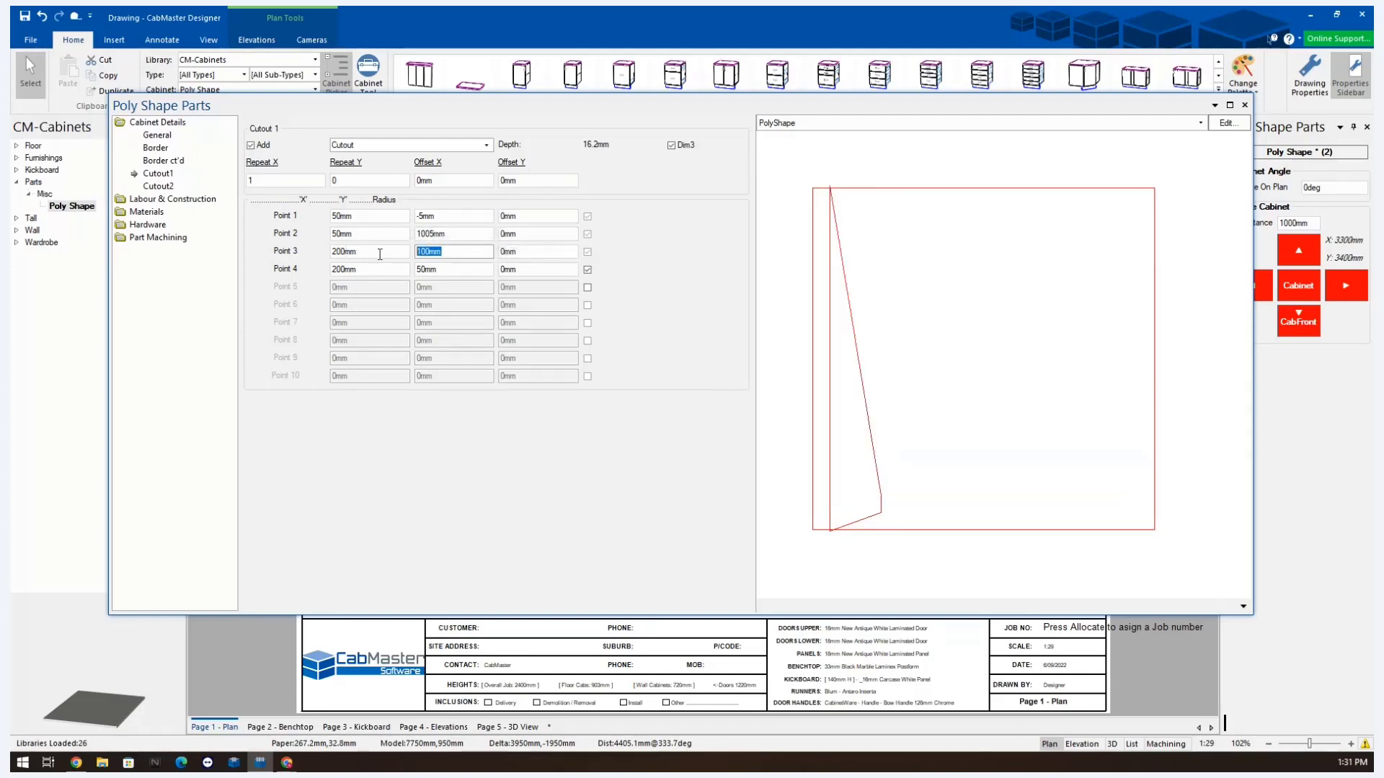
{"action": "type", "text": "100"}
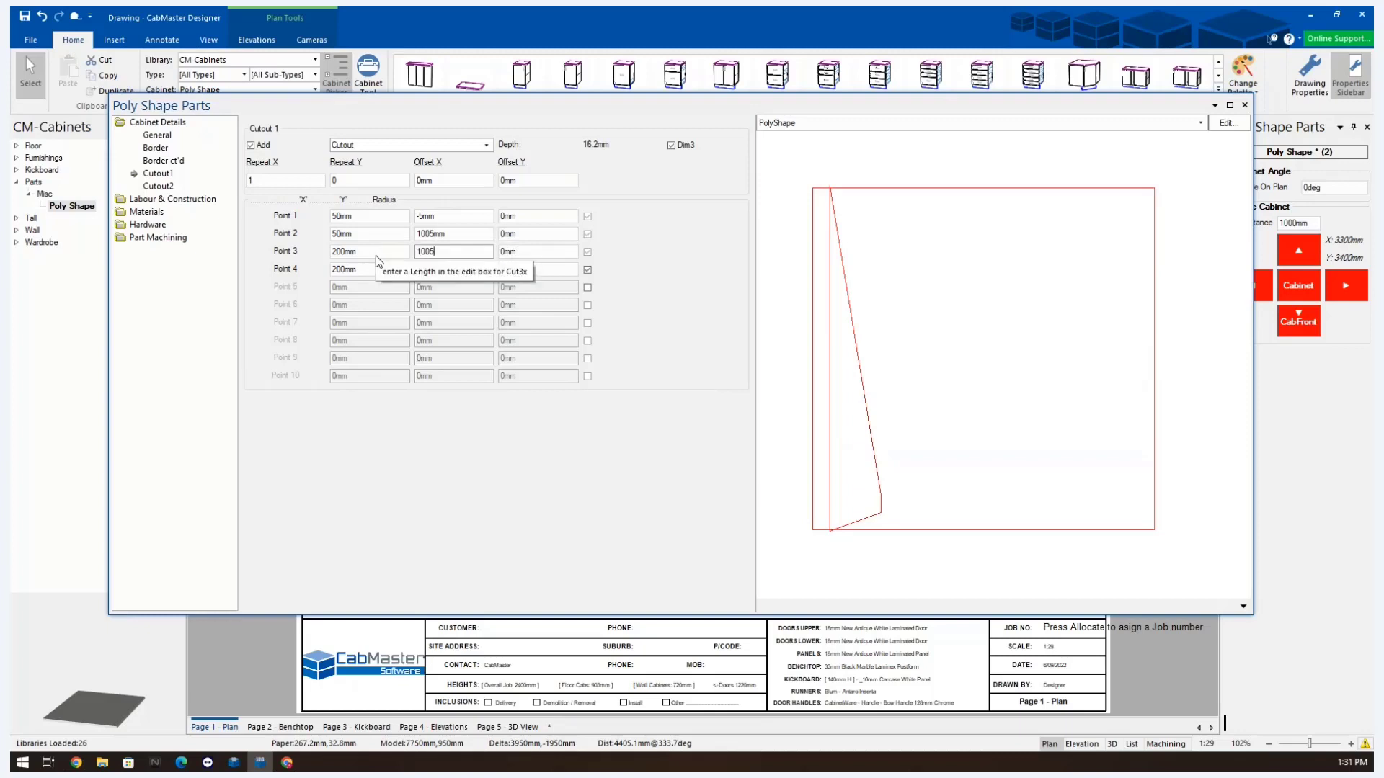
{"action": "key", "text": "Tab"}
- Set the X coordinate of Cutout 1's Point 3 to 16 mm
{"action": "left_click", "coordinate": [359, 251]}
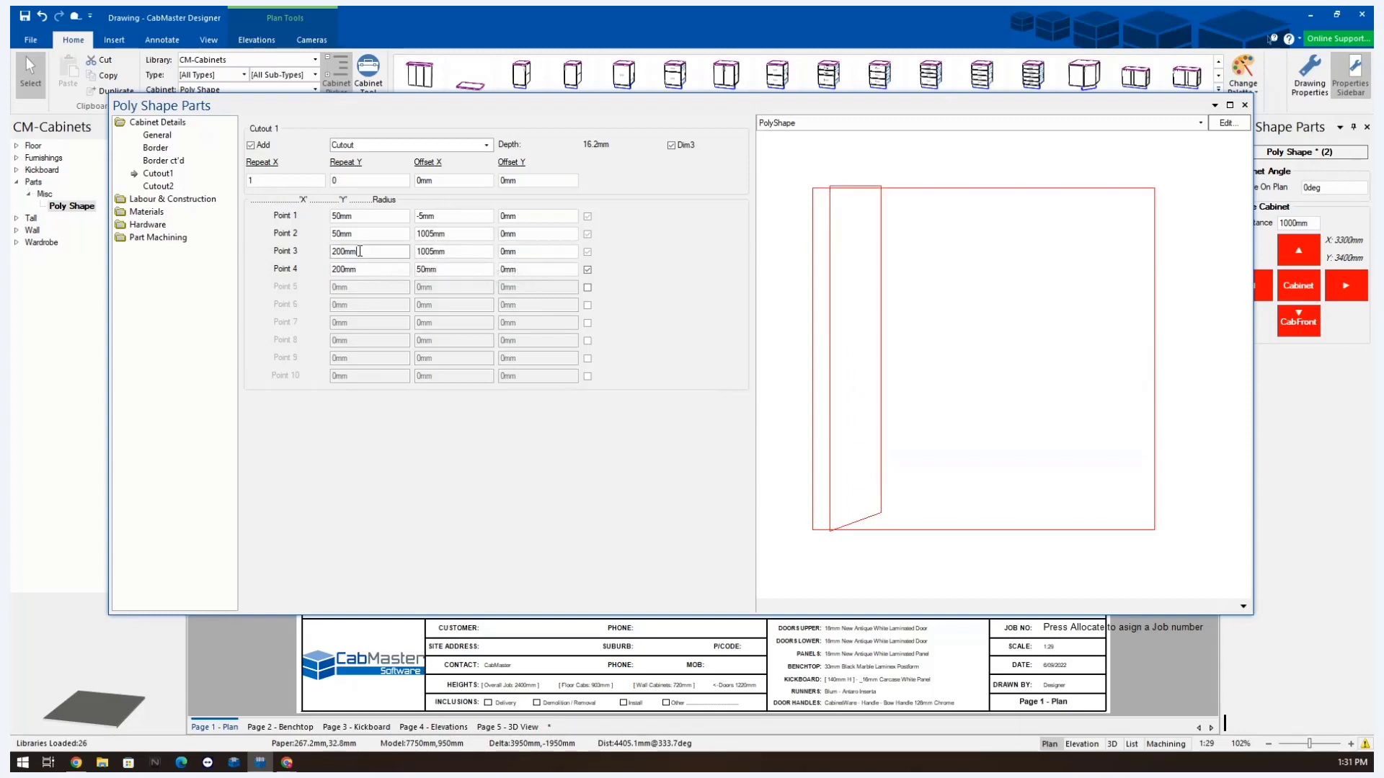
{"action": "double_click", "coordinate": [360, 251]}
{"action": "type", "text": "16"}
{"action": "key", "text": "Tab"}
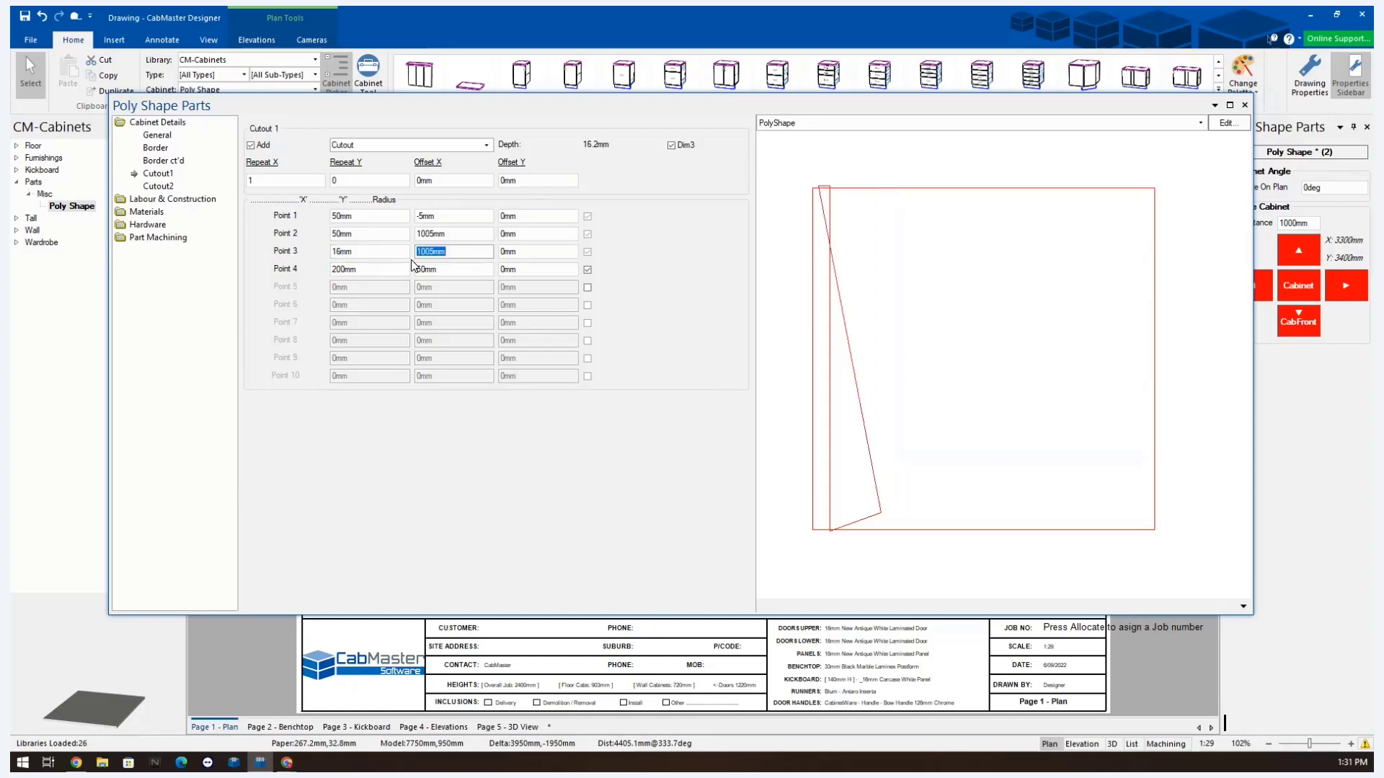
- Set the X coordinate of Cutout 1's Point 3 to 66 mm
{"action": "left_click_drag", "start_coordinate": [366, 253], "coordinate": [325, 253]}
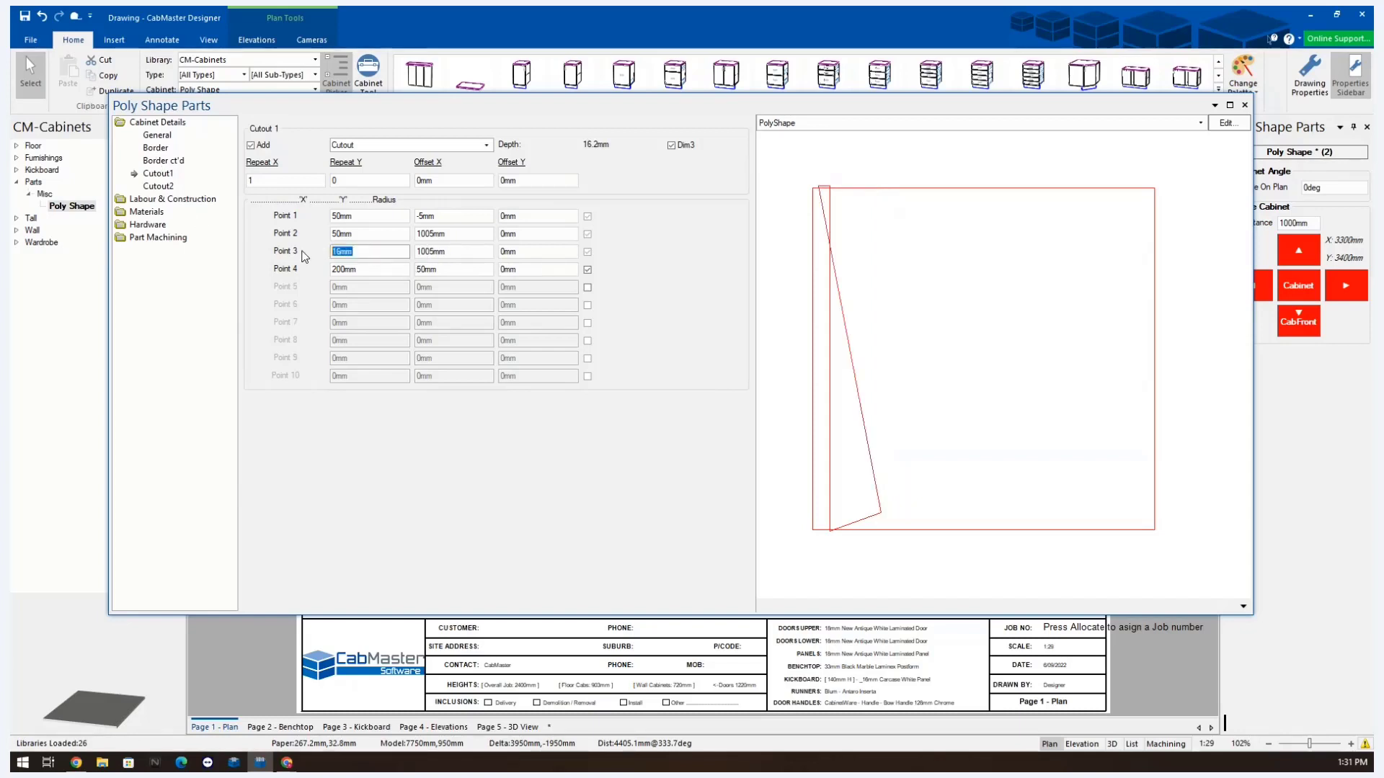
{"action": "type", "text": "5"}
{"action": "type", "text": "66"}
{"action": "key", "text": "Tab"}
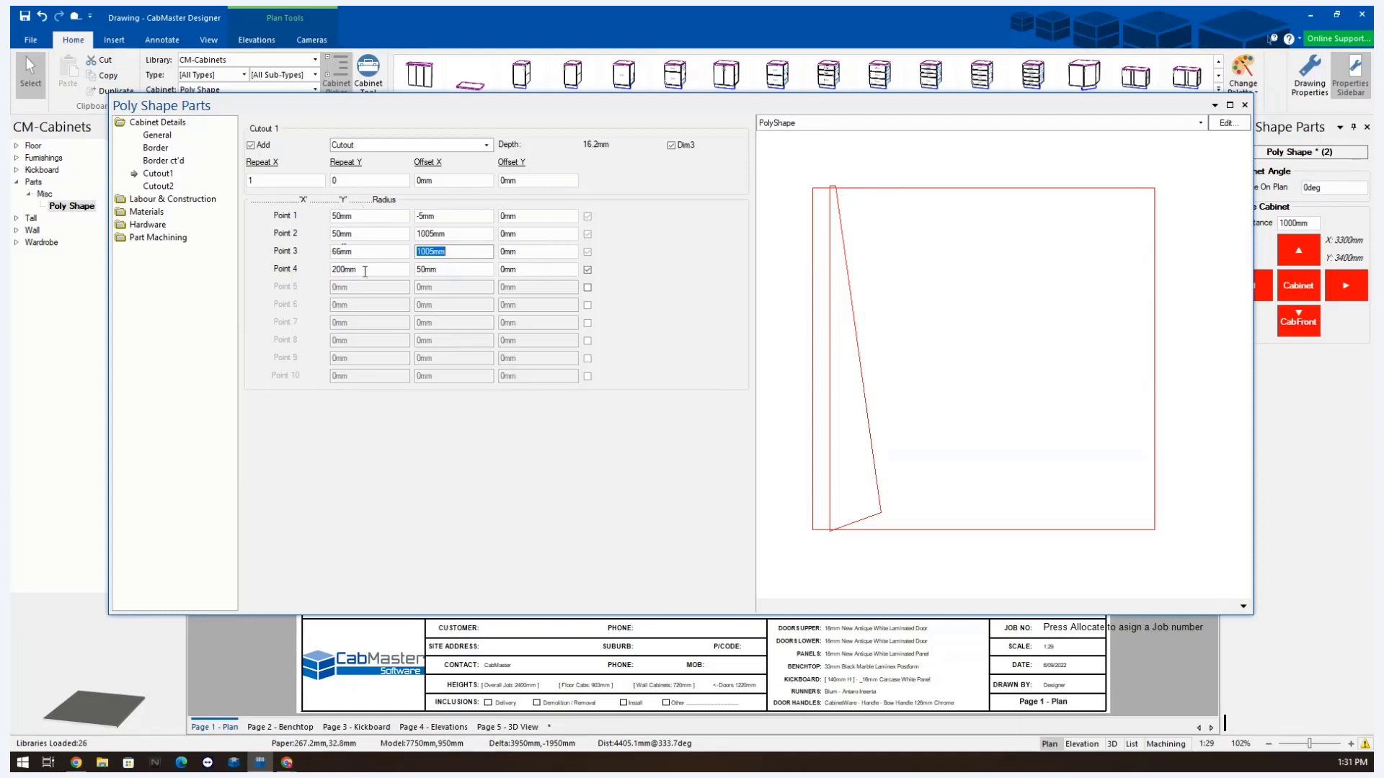
- Set Cutout 1's Point 4 to X 66 mm and Y -5 mm
{"action": "left_click", "coordinate": [346, 270]}
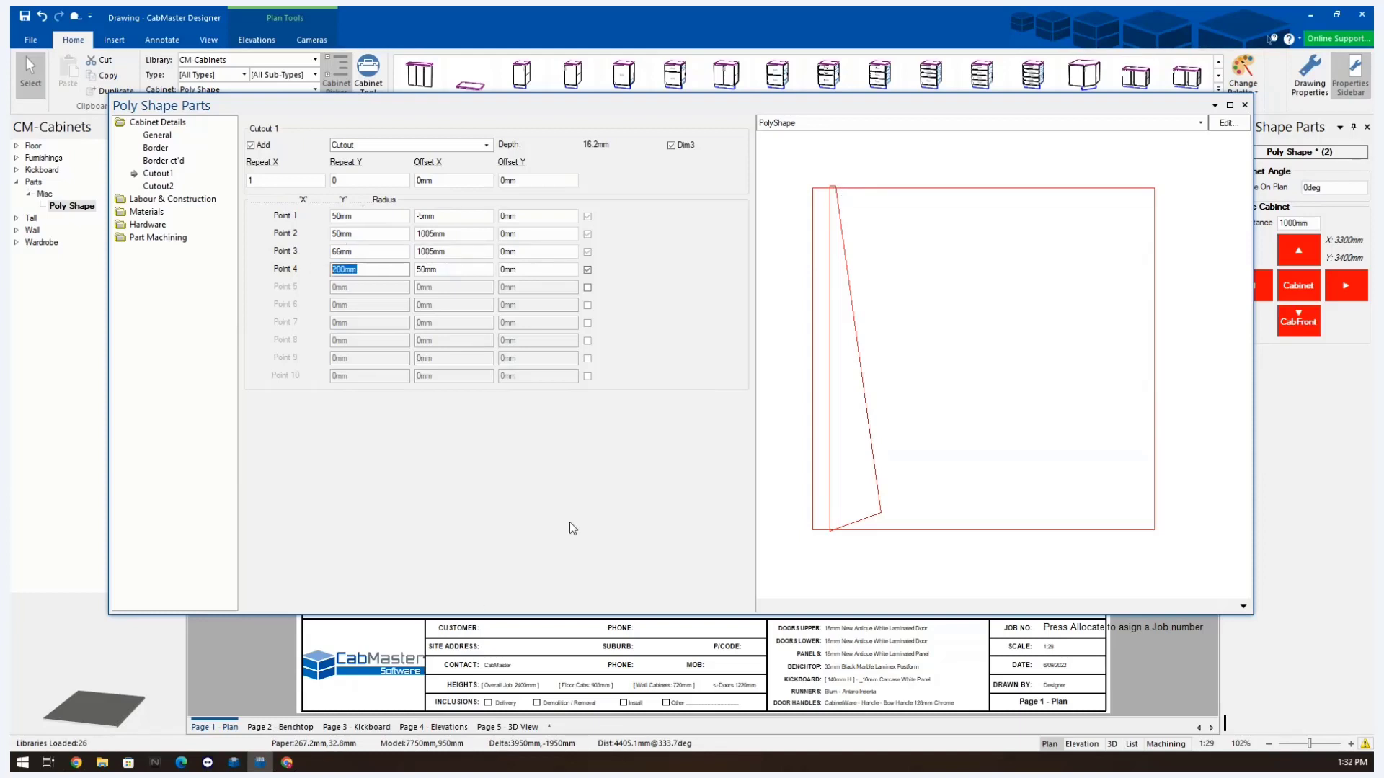
{"action": "type", "text": "66"}
{"action": "key", "text": "Tab"}
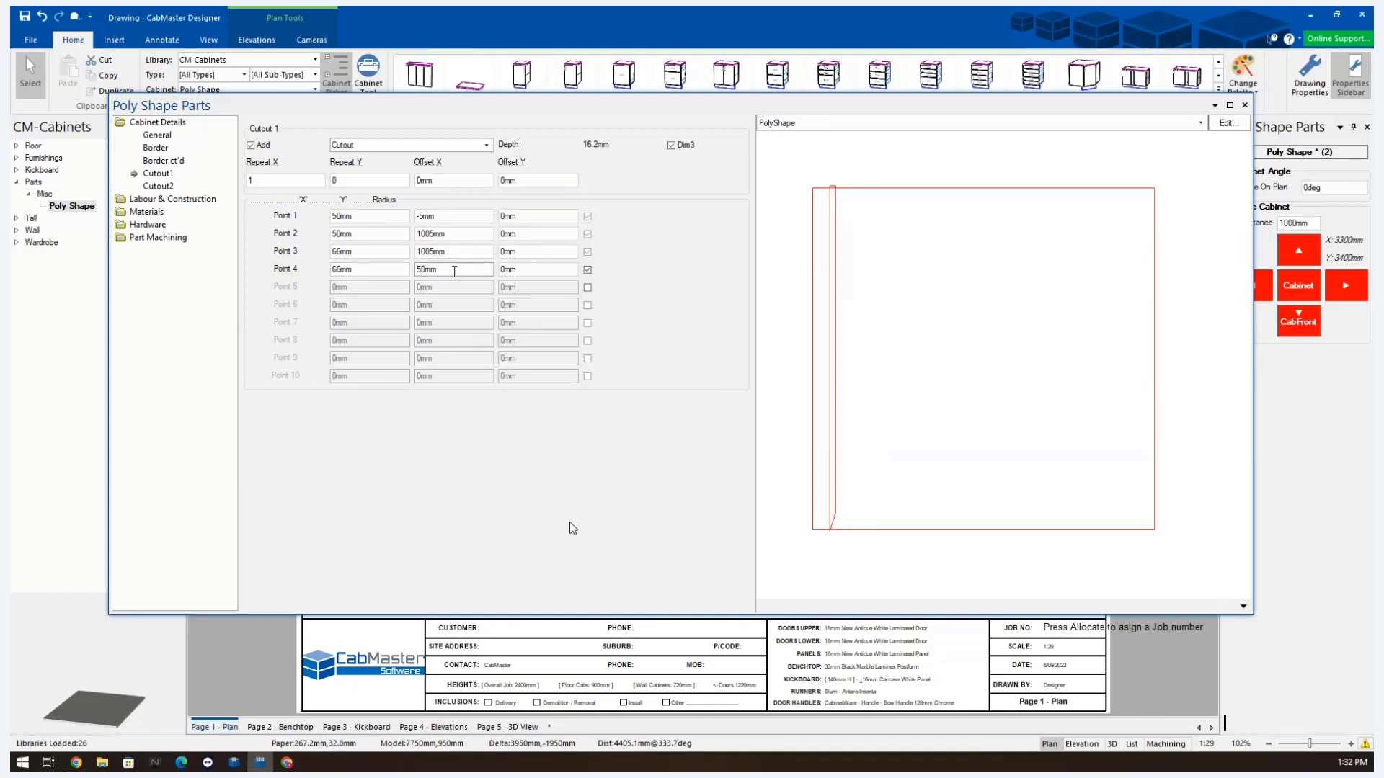
{"action": "type", "text": "-5"}
{"action": "key", "text": "Tab"}
- Examine both ends of the narrow cutout against the panel's edges in the preview and inspect Vertices 2 and 3
{"action": "scroll", "coordinate": [835, 518], "scroll_direction": "up", "scroll_amount": 4}
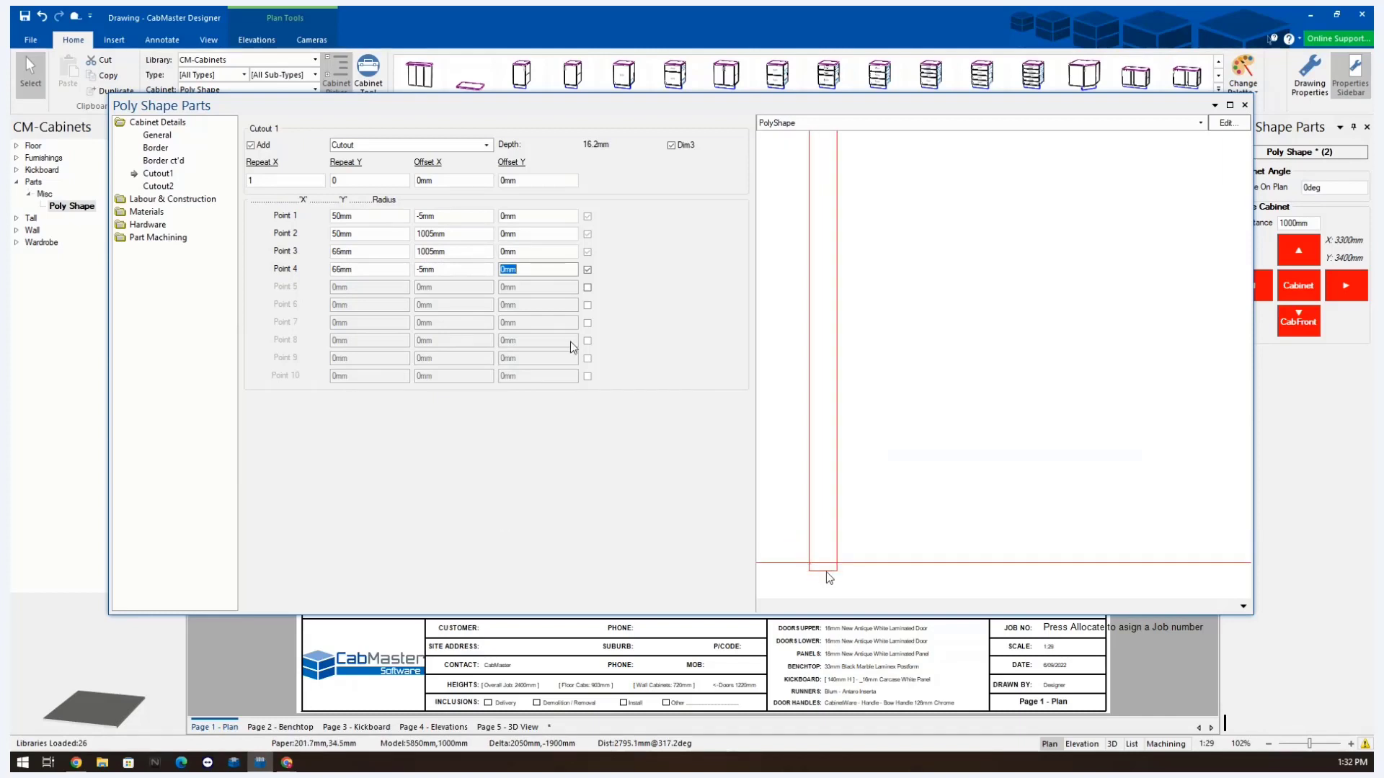
{"action": "left_click", "coordinate": [436, 216]}
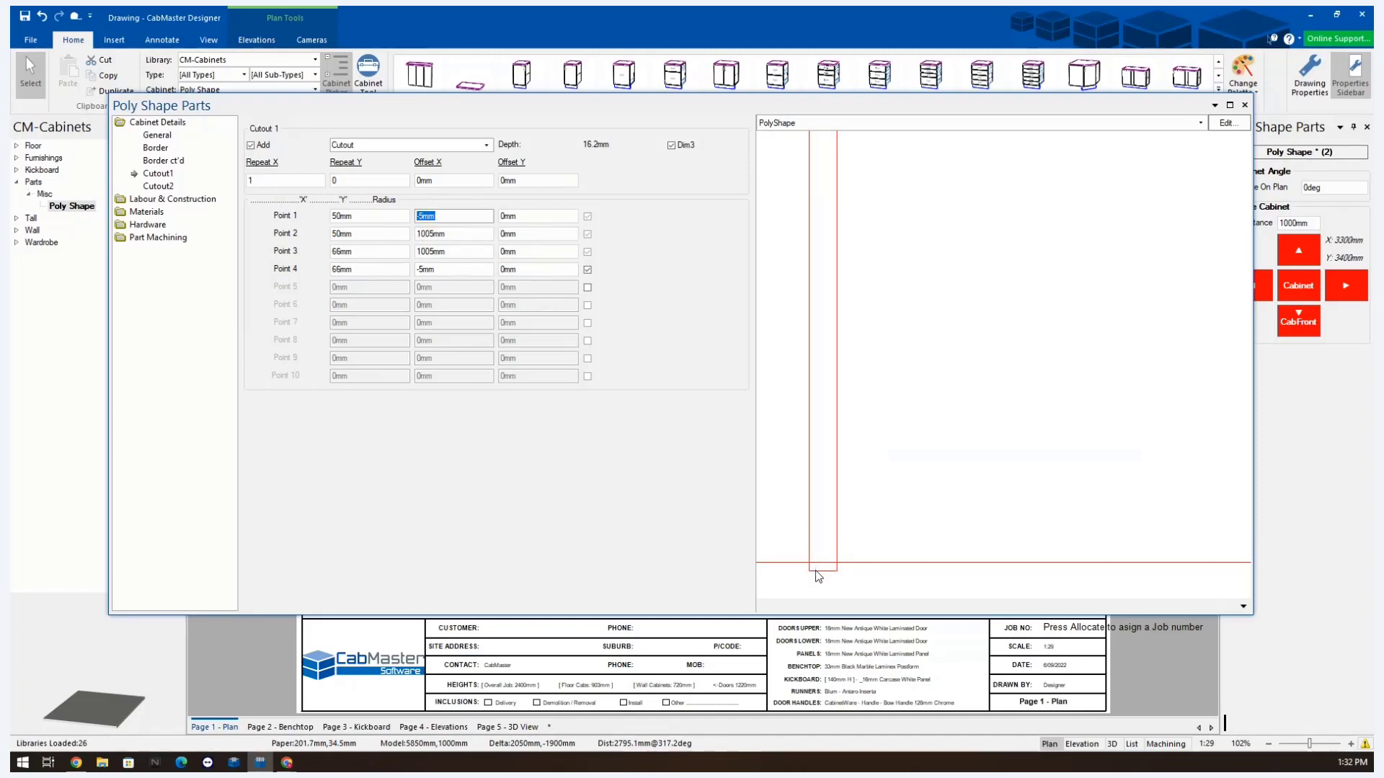
{"action": "scroll", "coordinate": [862, 441], "scroll_direction": "down", "scroll_amount": 3}
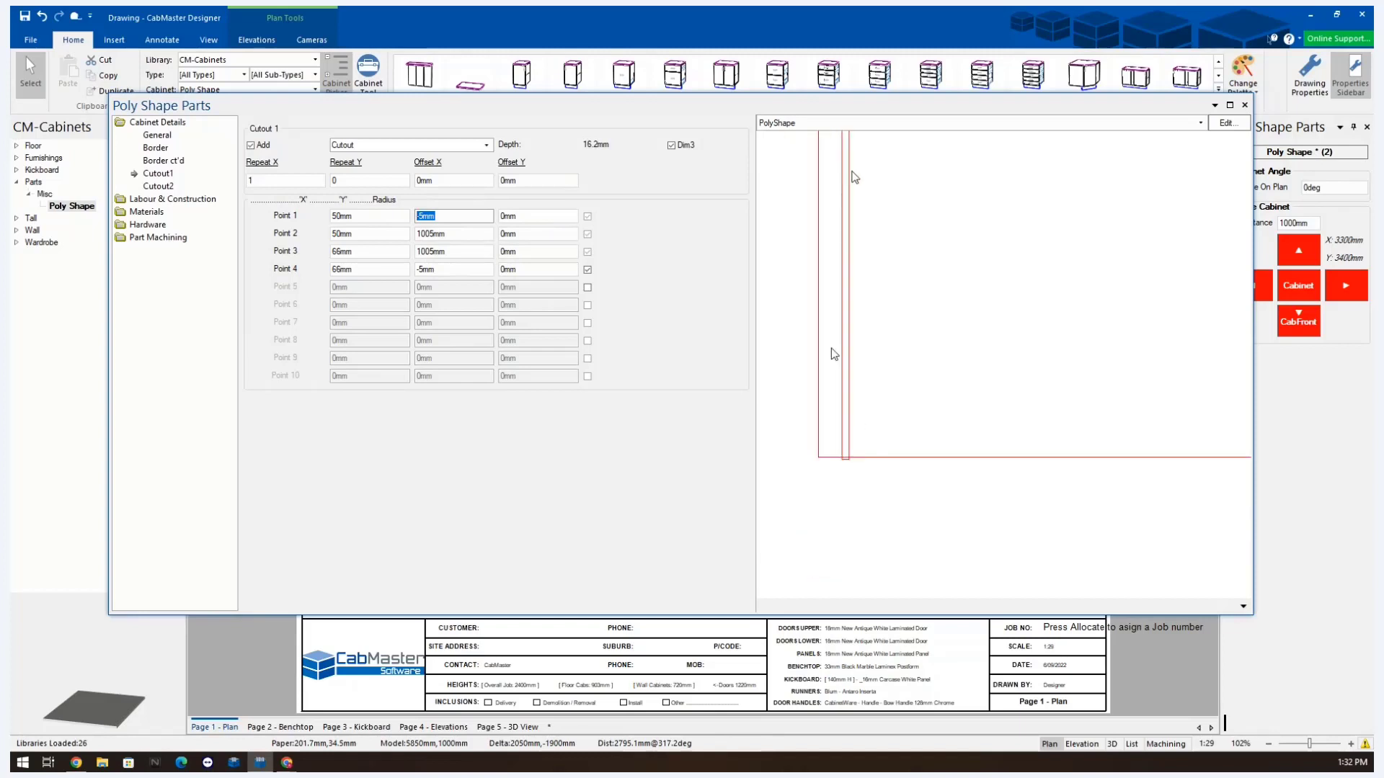
{"action": "scroll", "coordinate": [851, 172], "scroll_direction": "down", "scroll_amount": 6}
{"action": "double_click", "coordinate": [862, 153]}
{"action": "scroll", "coordinate": [818, 144], "scroll_direction": "up", "scroll_amount": 2}
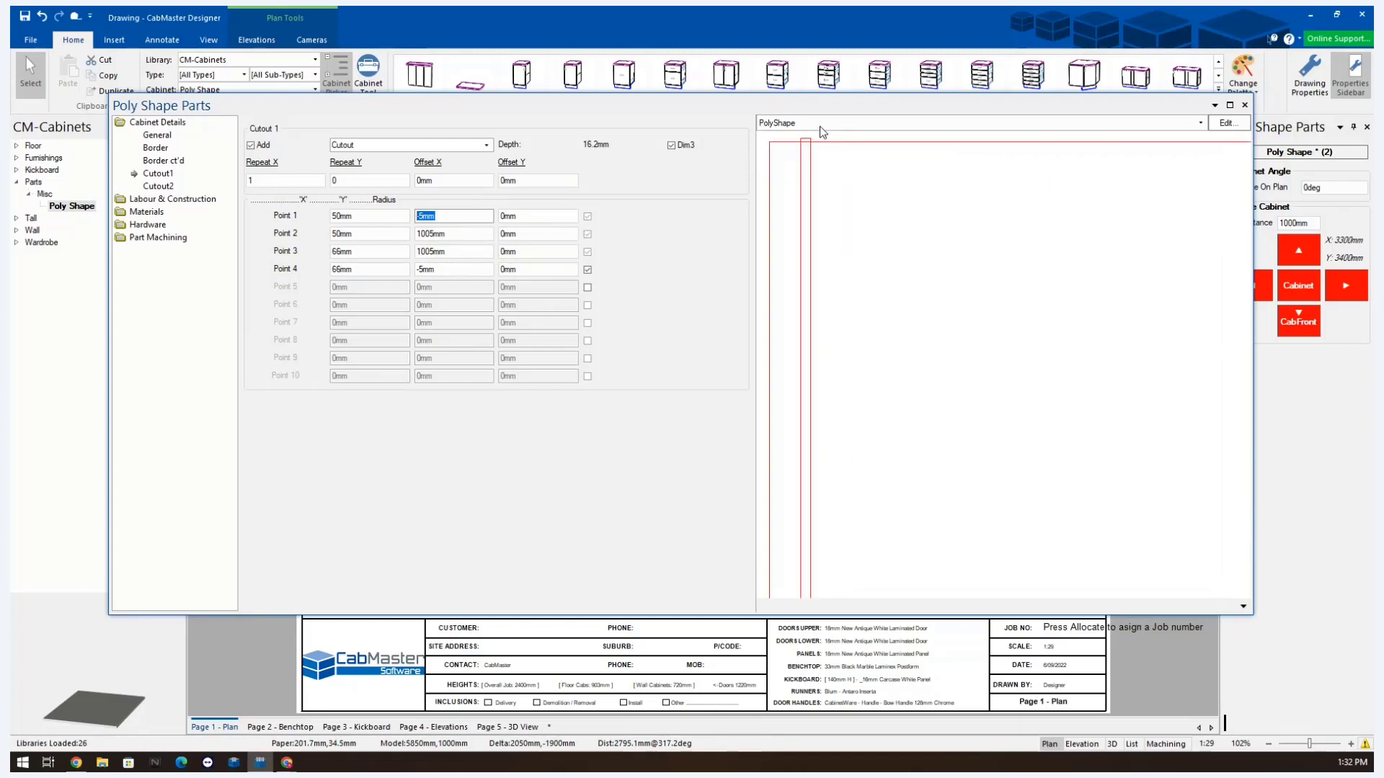
{"action": "scroll", "coordinate": [817, 152], "scroll_direction": "down", "scroll_amount": 3}
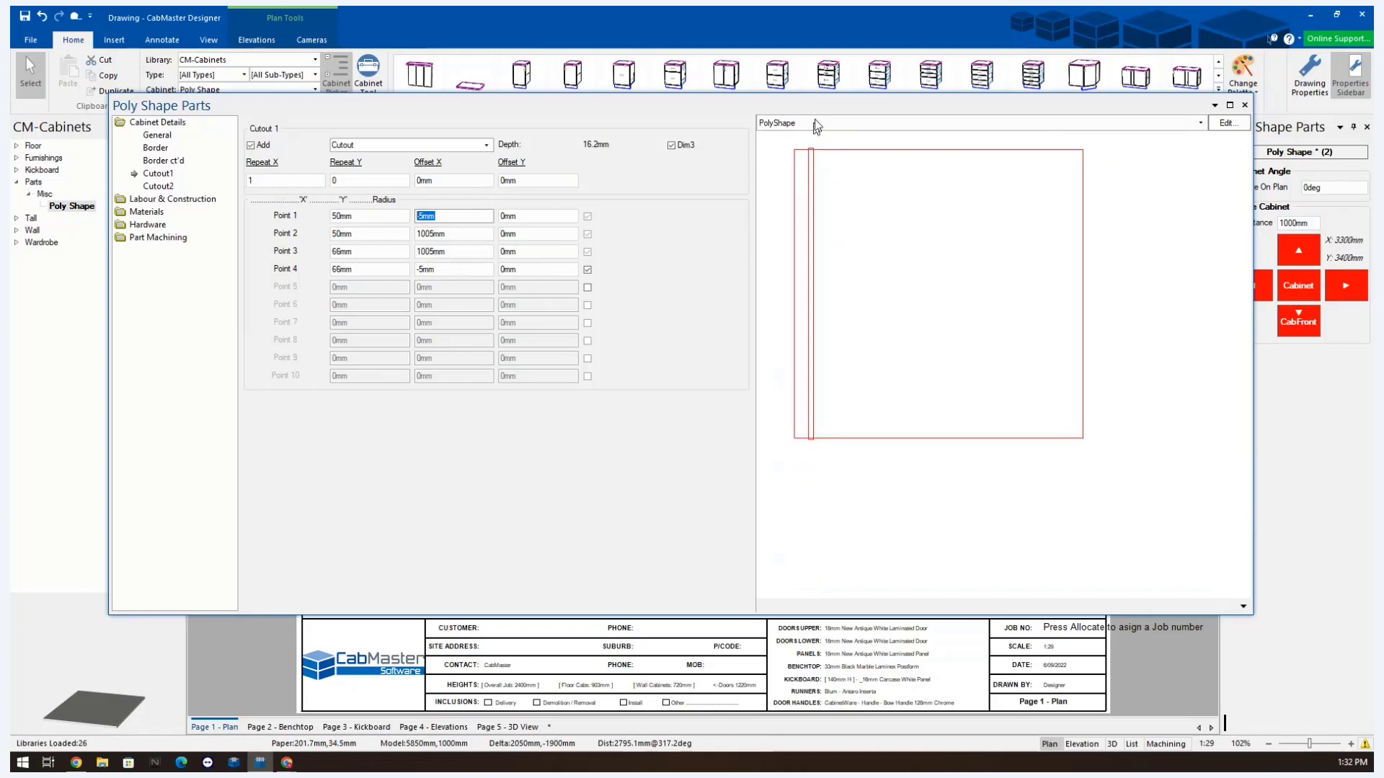
{"action": "scroll", "coordinate": [814, 149], "scroll_direction": "up", "scroll_amount": 4}
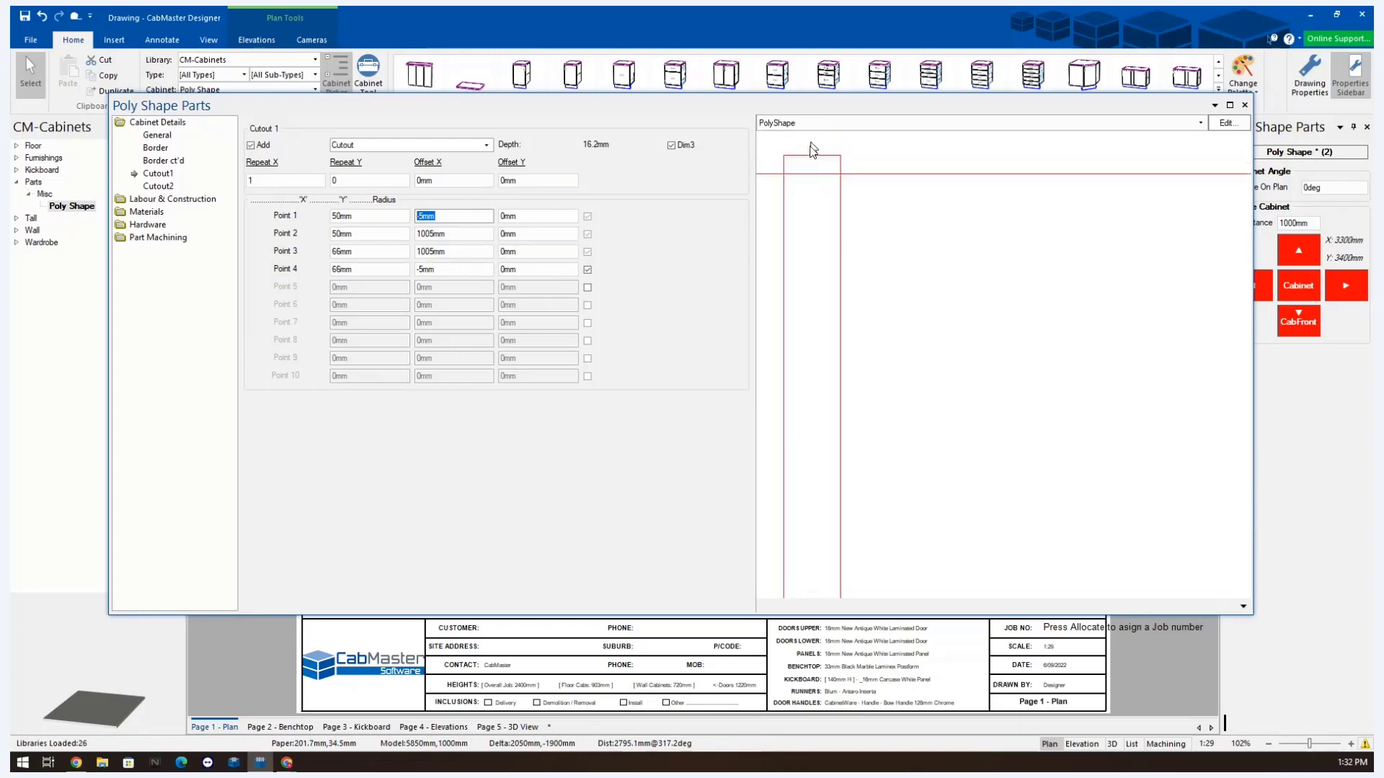
{"action": "scroll", "coordinate": [807, 151], "scroll_direction": "up", "scroll_amount": 1}
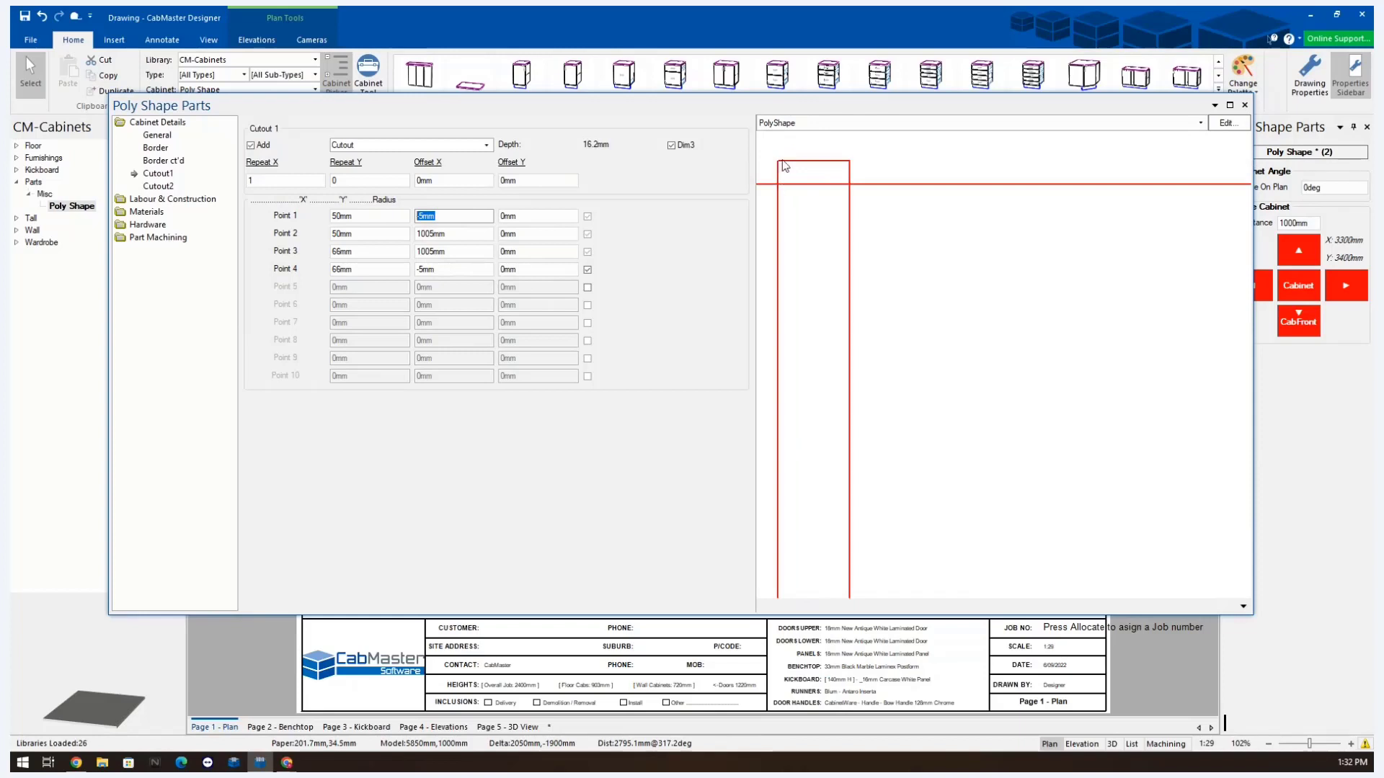
{"action": "scroll", "coordinate": [789, 209], "scroll_direction": "down", "scroll_amount": 2}
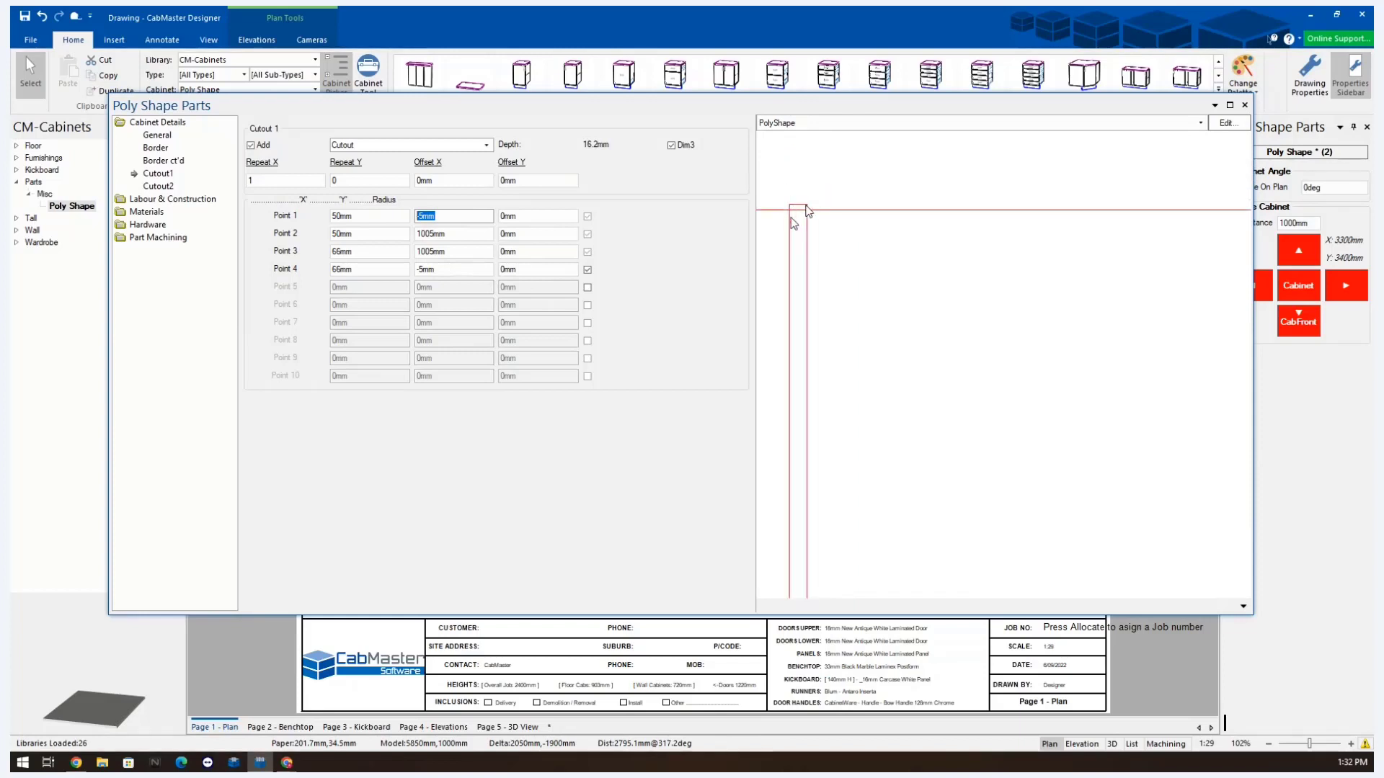
{"action": "left_click", "coordinate": [807, 207]}
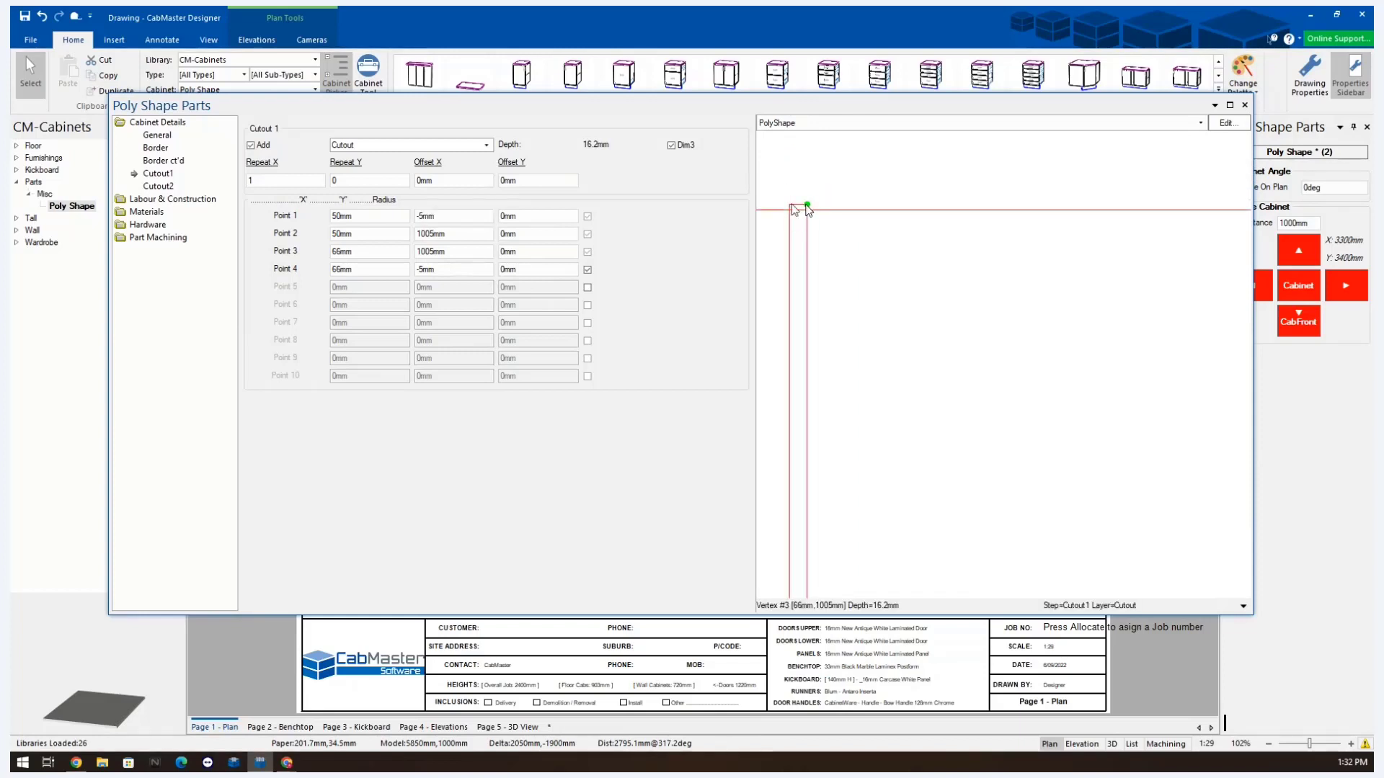
{"action": "left_click", "coordinate": [790, 207]}
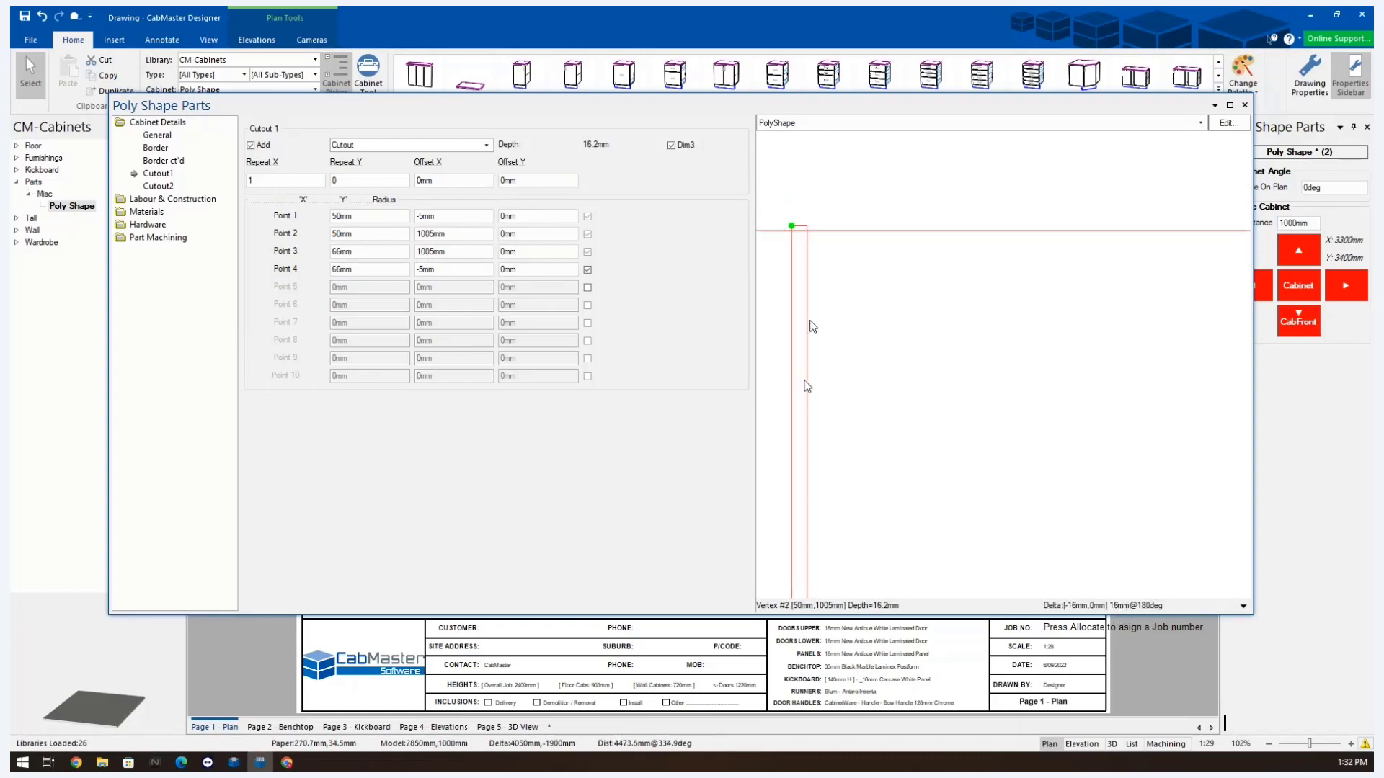
{"action": "scroll", "coordinate": [823, 552], "scroll_direction": "down", "scroll_amount": 3}
{"action": "double_click", "coordinate": [875, 519]}
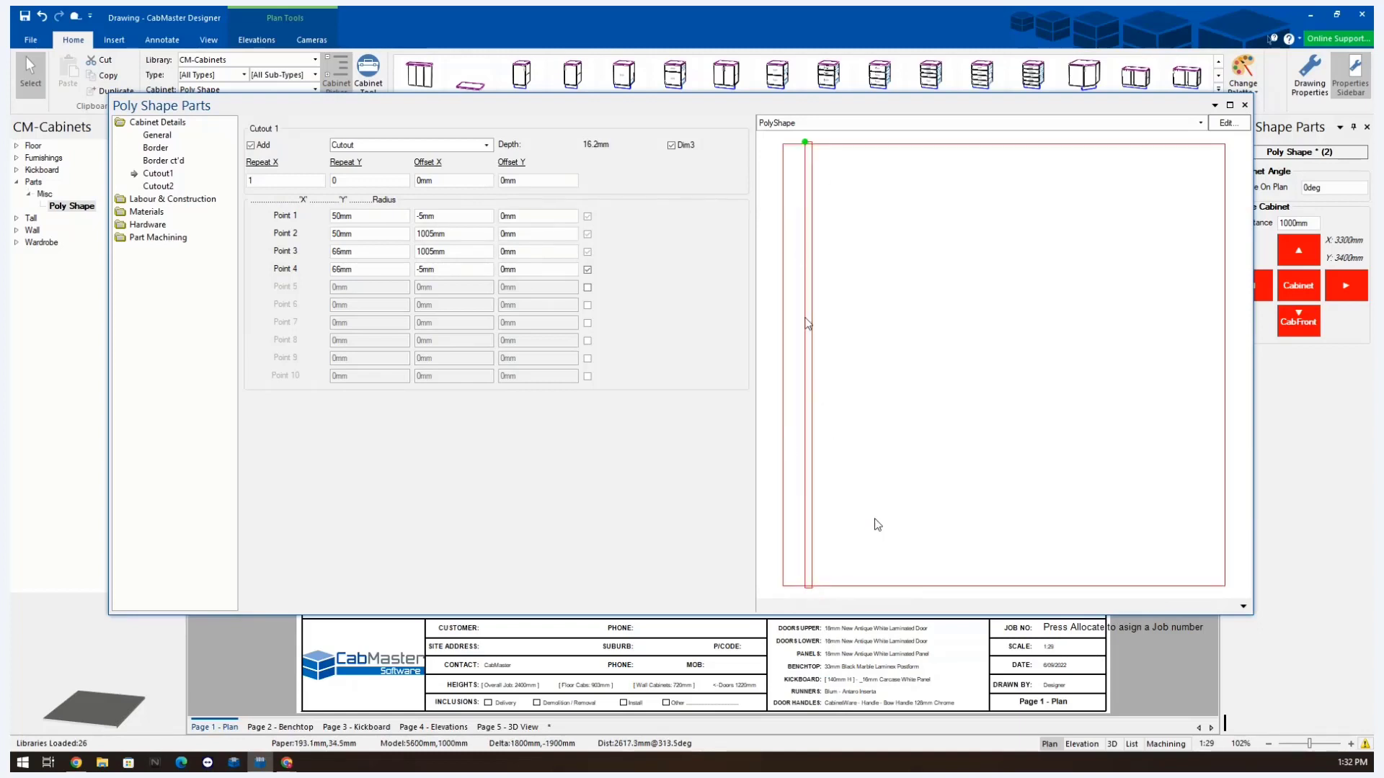
- Name Cutout 1 "rebate", turn off its Dim3 depth option and set its depth to 4 mm
{"action": "left_click_drag", "start_coordinate": [365, 145], "coordinate": [306, 151]}
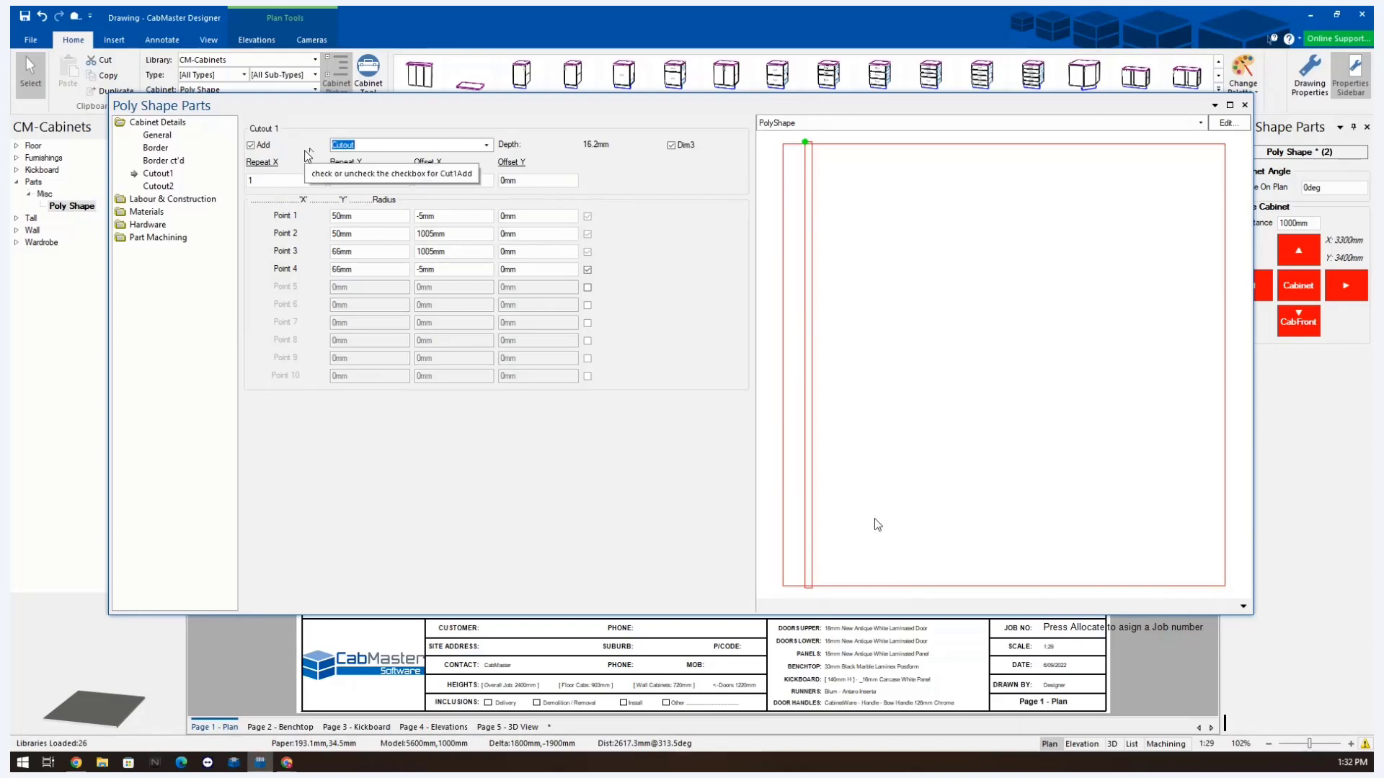
{"action": "type", "text": "rebate"}
{"action": "left_click", "coordinate": [671, 145]}
{"action": "left_click_drag", "start_coordinate": [634, 145], "coordinate": [533, 146]}
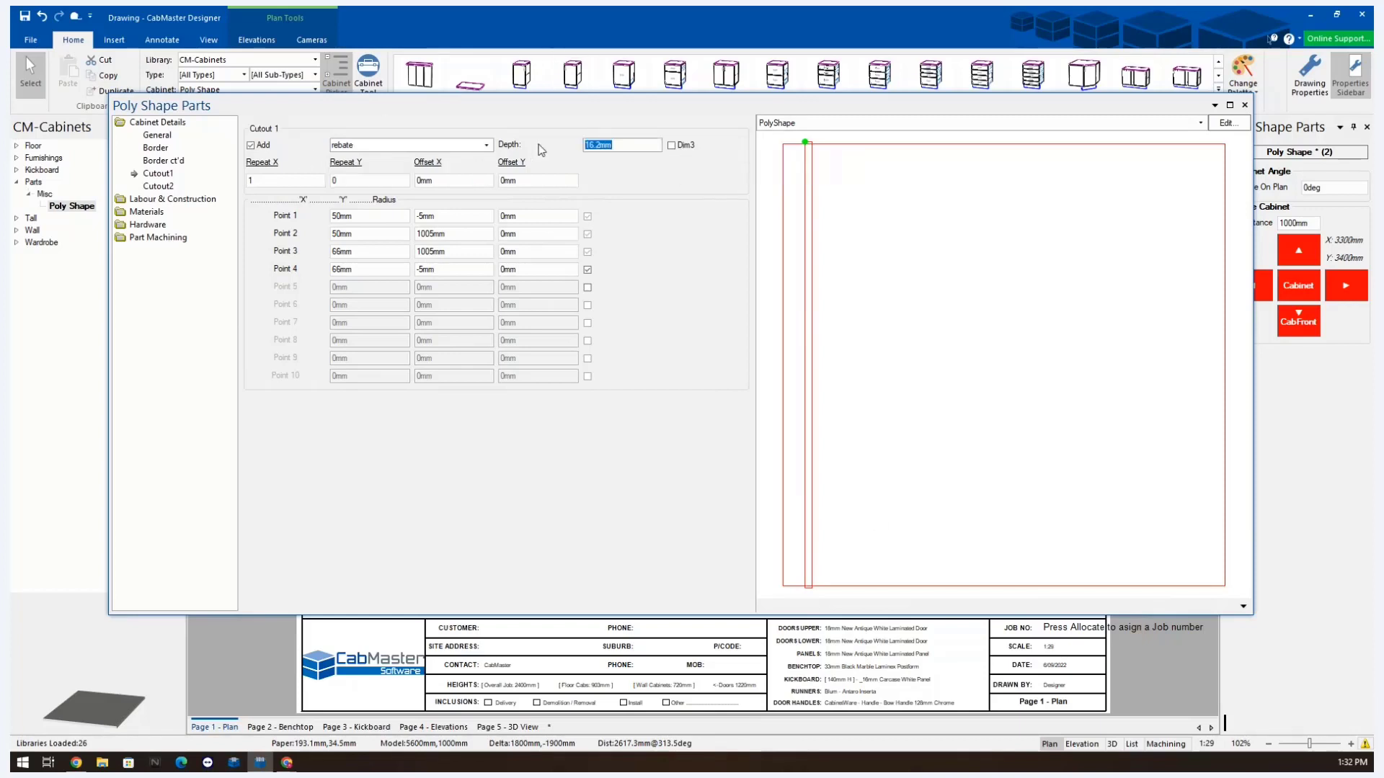
{"action": "type", "text": "4"}
{"action": "key", "text": "Return"}
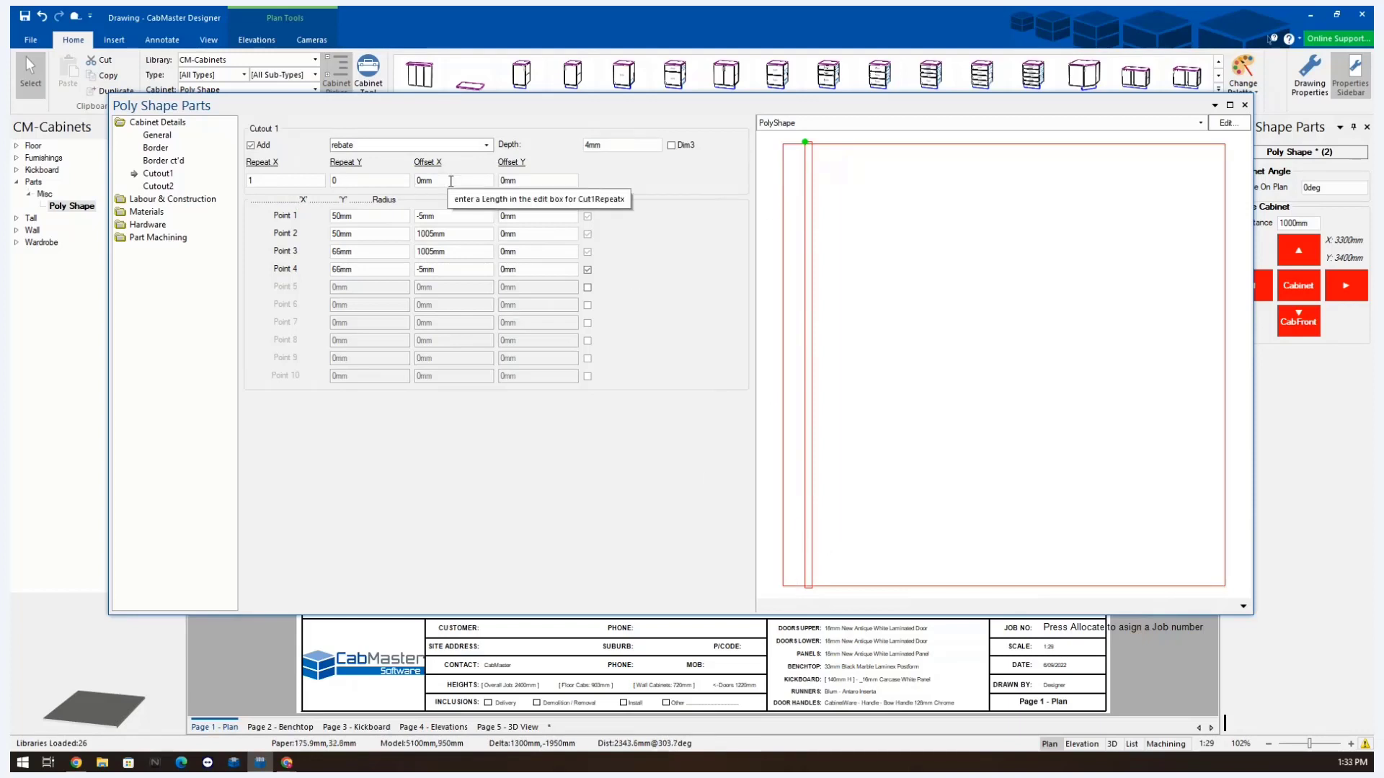
- Set Cutout 1's Offset X to 16+50 (66 mm) and its Repeat X to 4
{"action": "left_click_drag", "start_coordinate": [444, 182], "coordinate": [342, 220]}
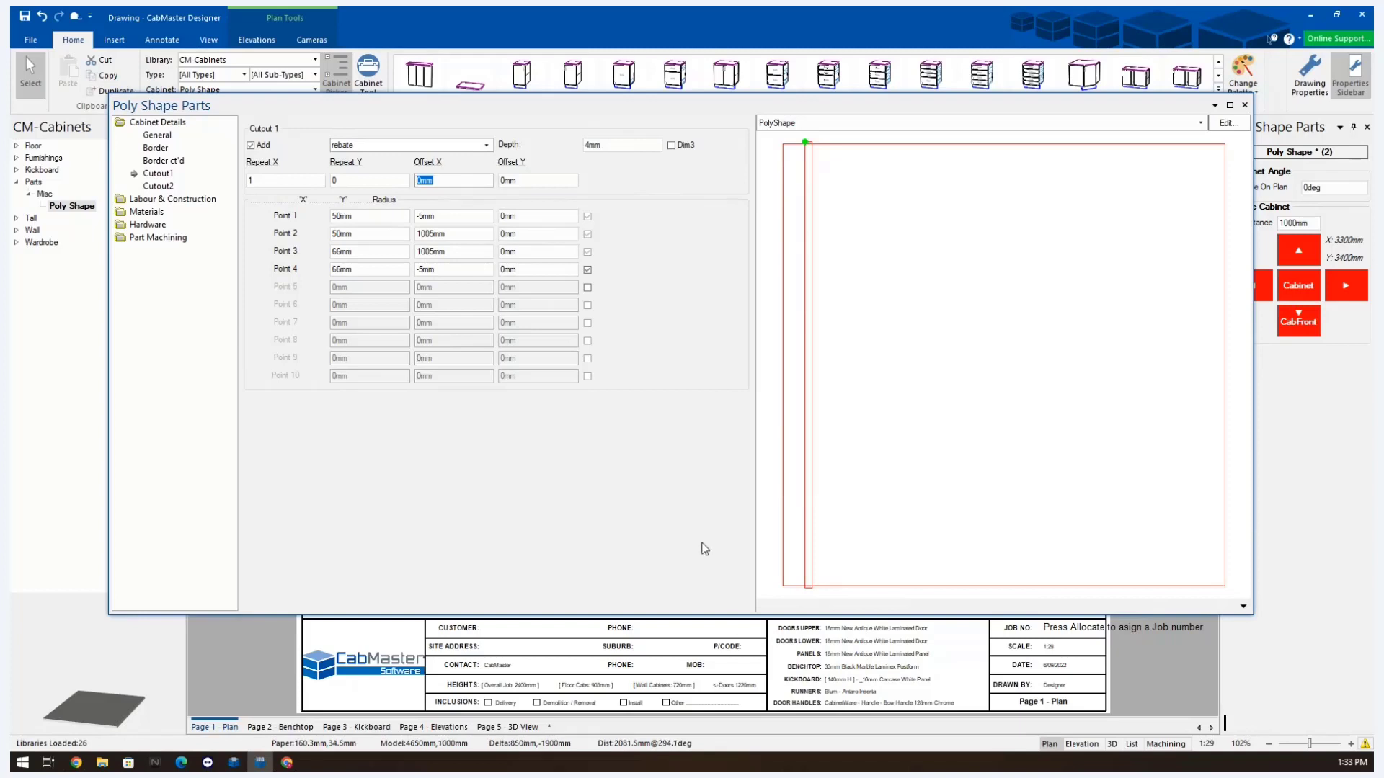
{"action": "type", "text": "16+50"}
{"action": "key", "text": "Tab"}
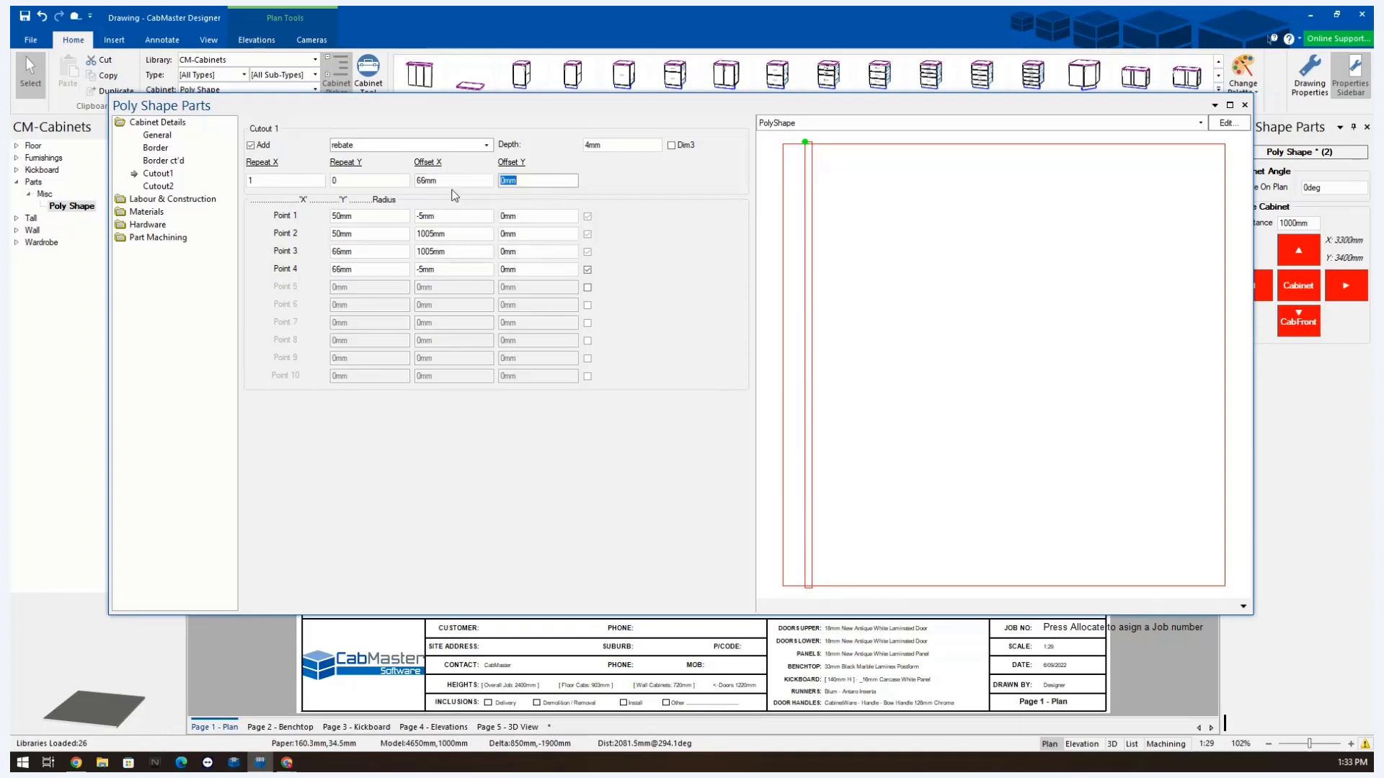
{"action": "left_click", "coordinate": [267, 181]}
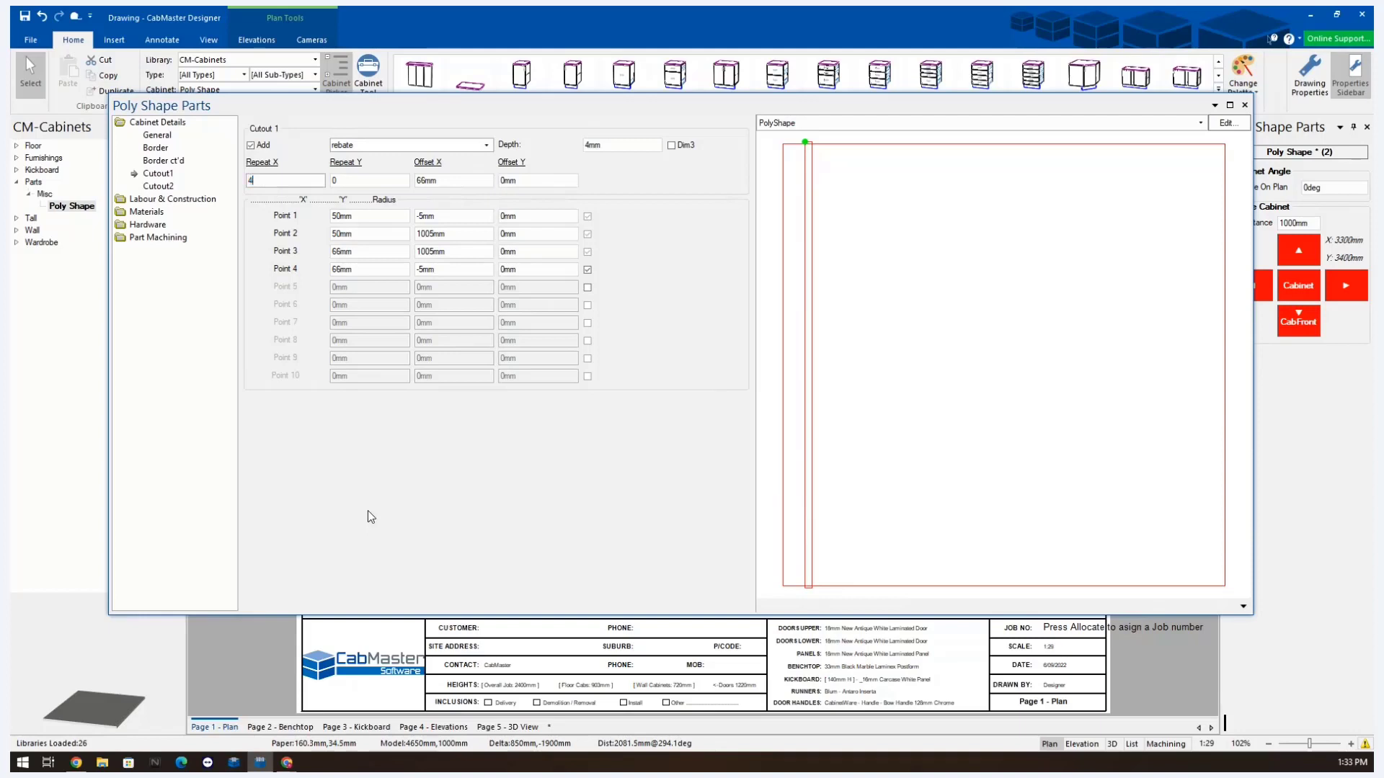
{"action": "key", "text": "Tab"}
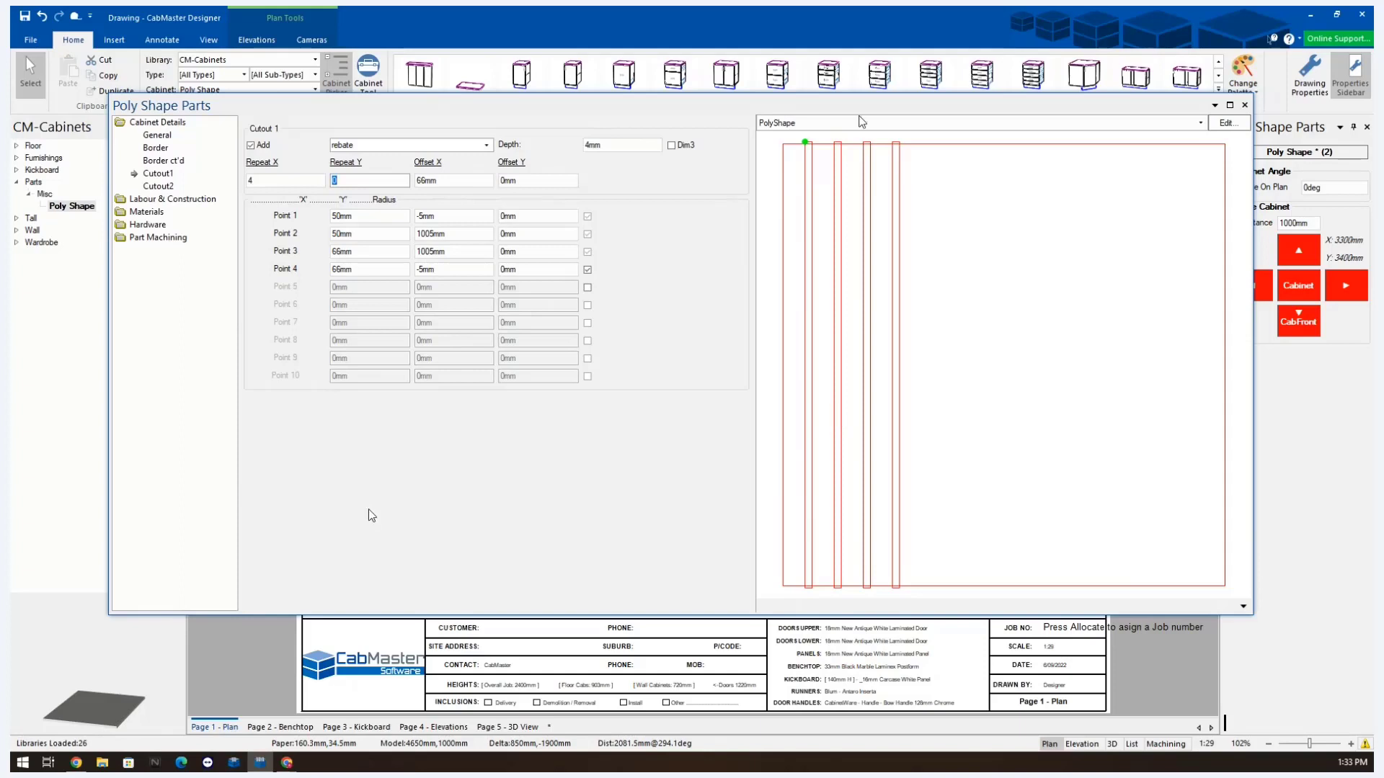
- Add Cutout 2 to the part and return to the General settings
{"action": "left_click", "coordinate": [157, 187]}
{"action": "left_click", "coordinate": [260, 144]}
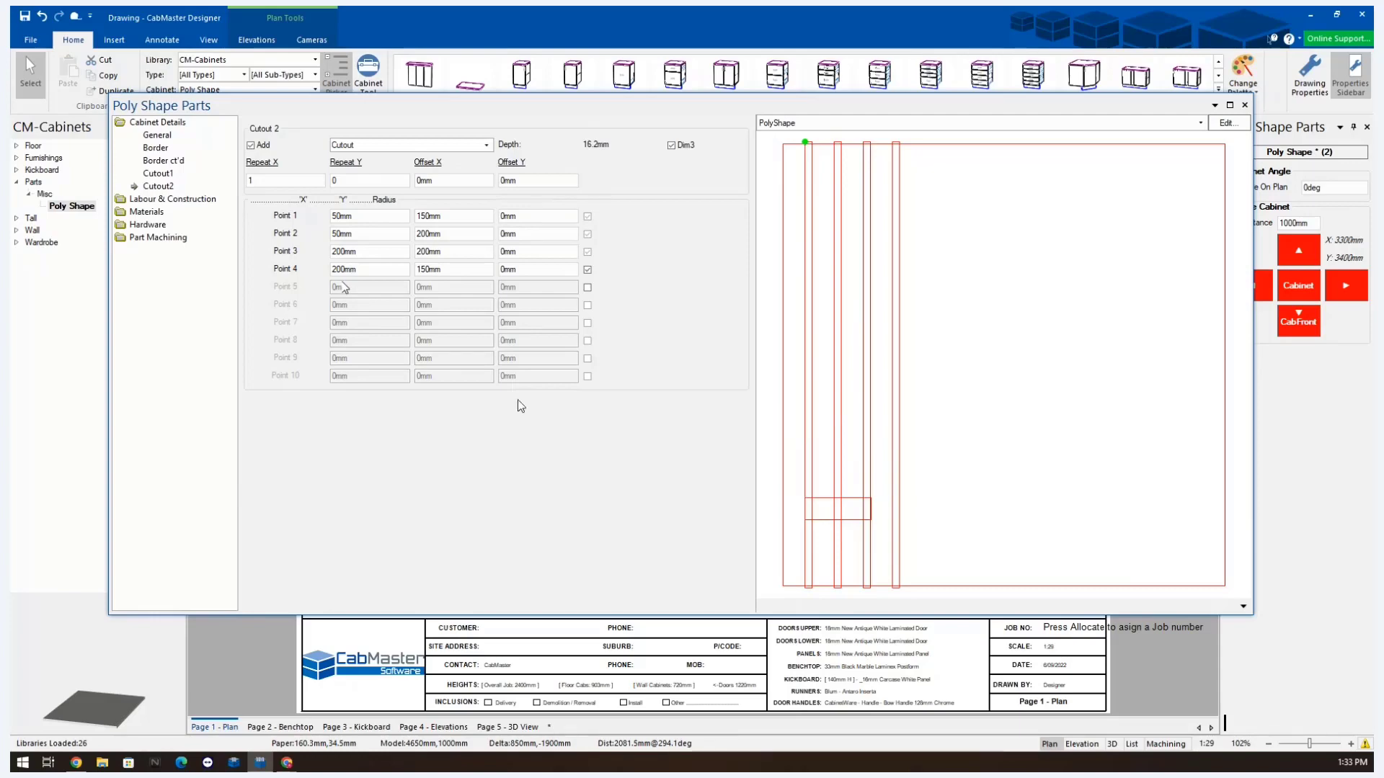
{"action": "left_click", "coordinate": [150, 135]}
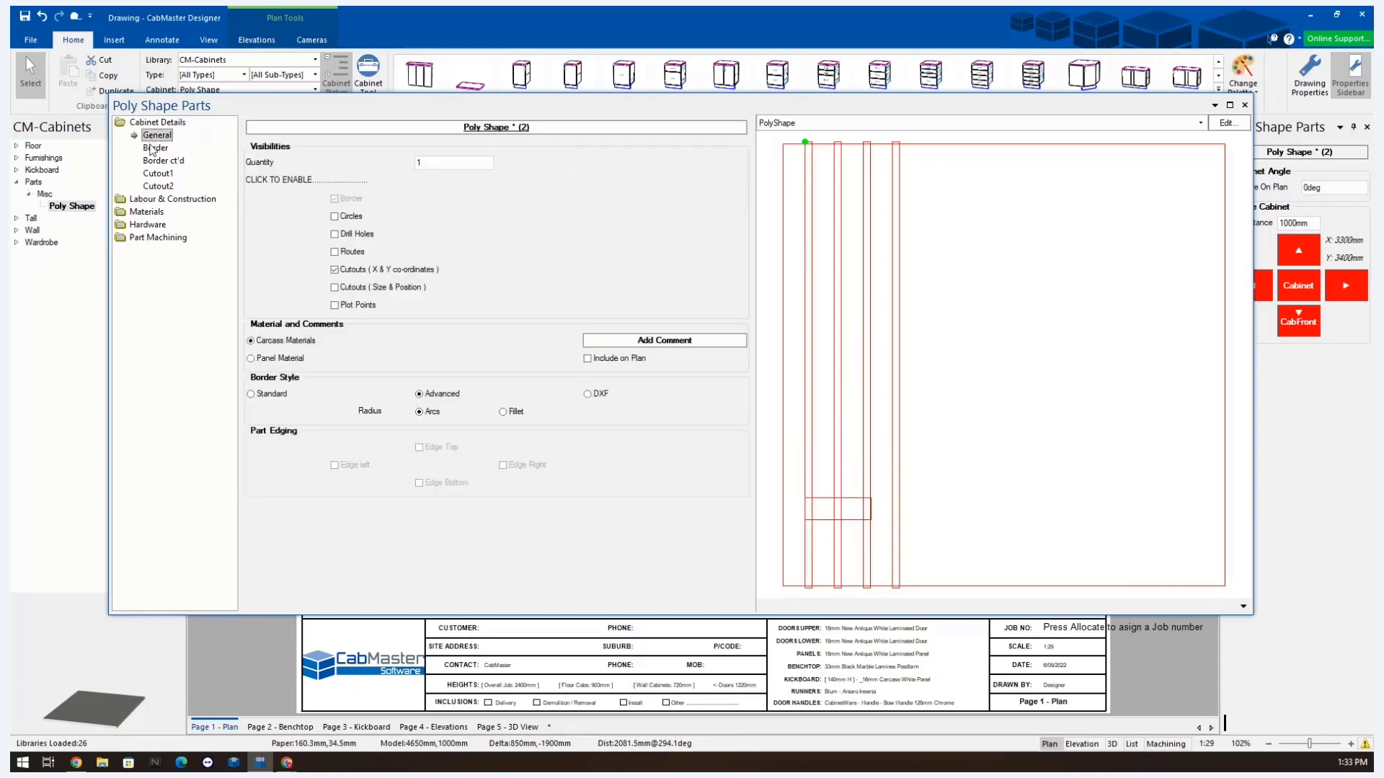
- Remove Cutout 1 and Cutout 2 from the part by turning off their Add options
{"action": "left_click", "coordinate": [160, 174]}
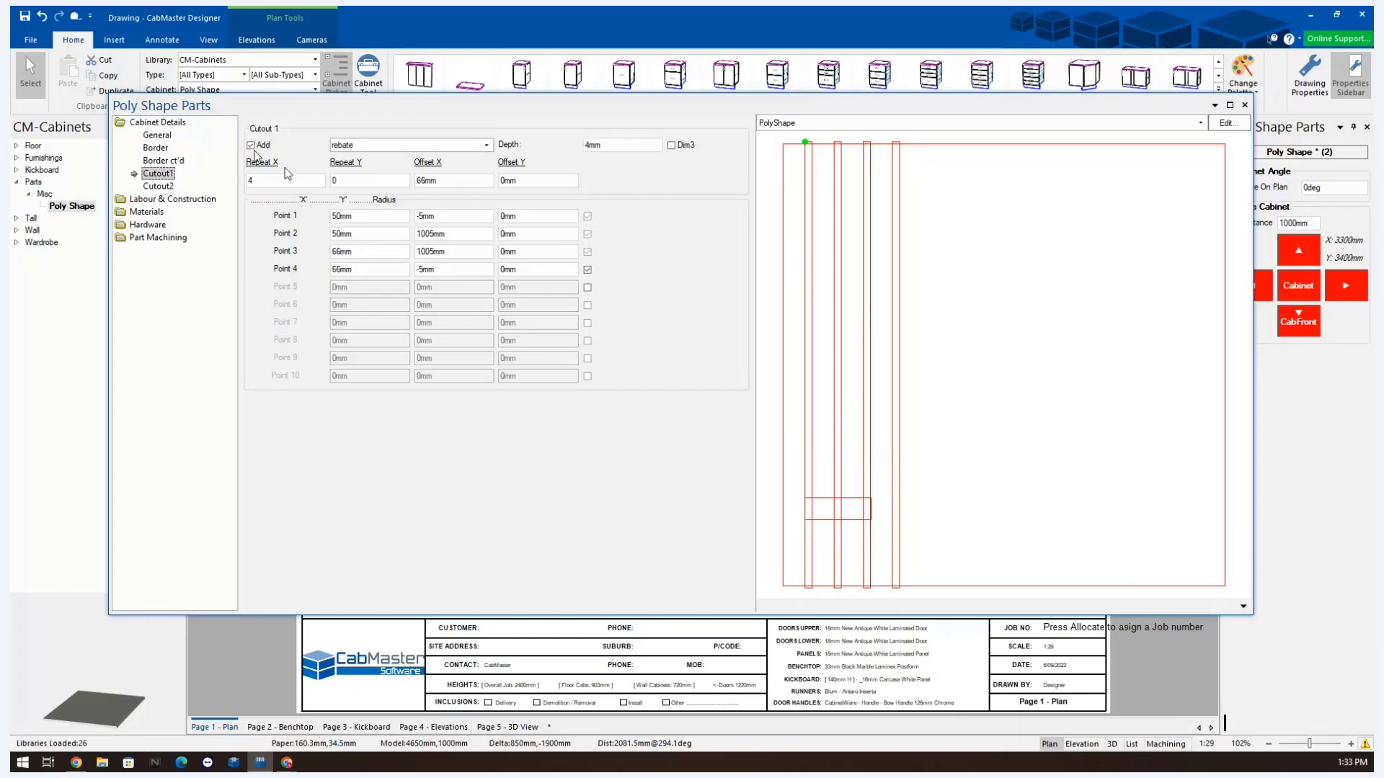
{"action": "left_click", "coordinate": [251, 145]}
{"action": "left_click", "coordinate": [158, 186]}
{"action": "left_click", "coordinate": [251, 144]}
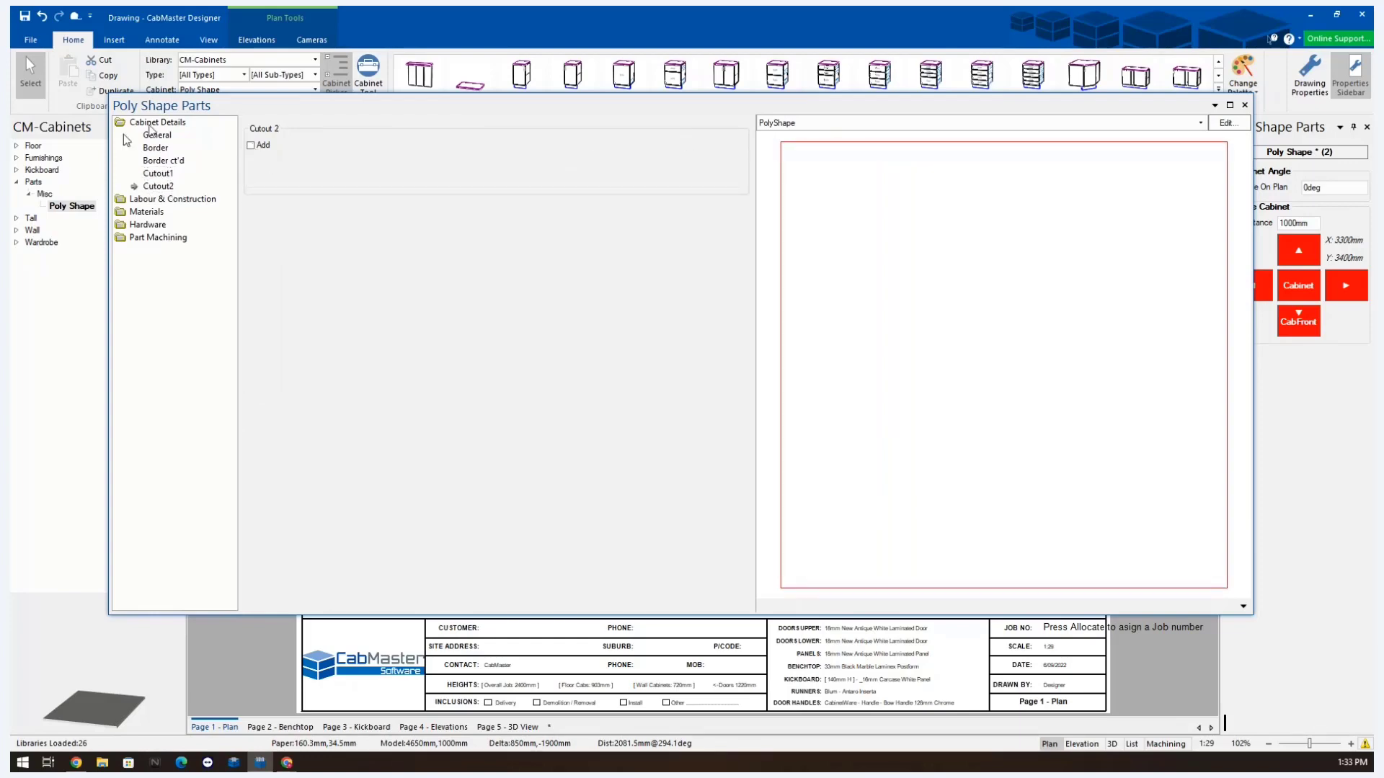
- Disable Cutouts (X & Y co-ordinates), enable Cutouts (Size & Position) and open the Cutout 3 settings
{"action": "left_click", "coordinate": [148, 135]}
{"action": "left_click", "coordinate": [333, 270]}
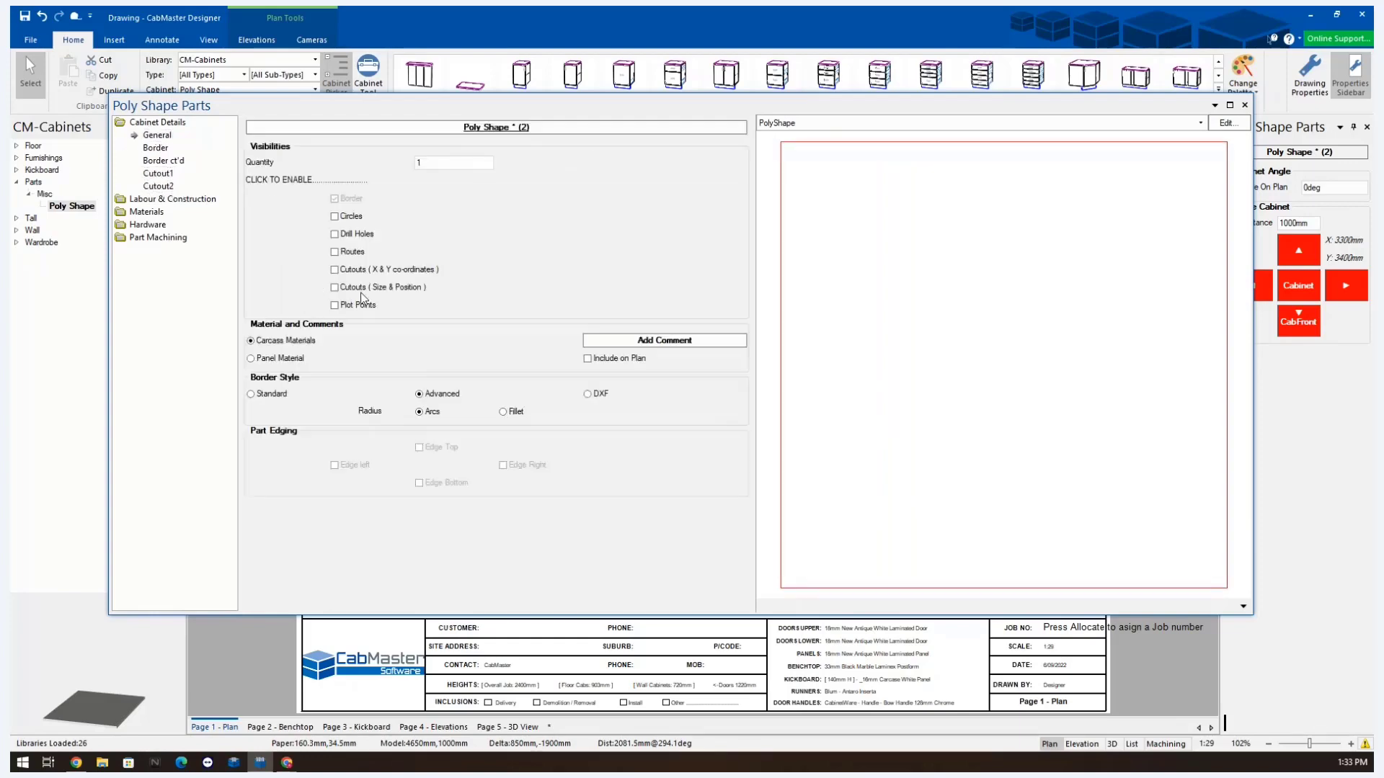
{"action": "left_click", "coordinate": [334, 288]}
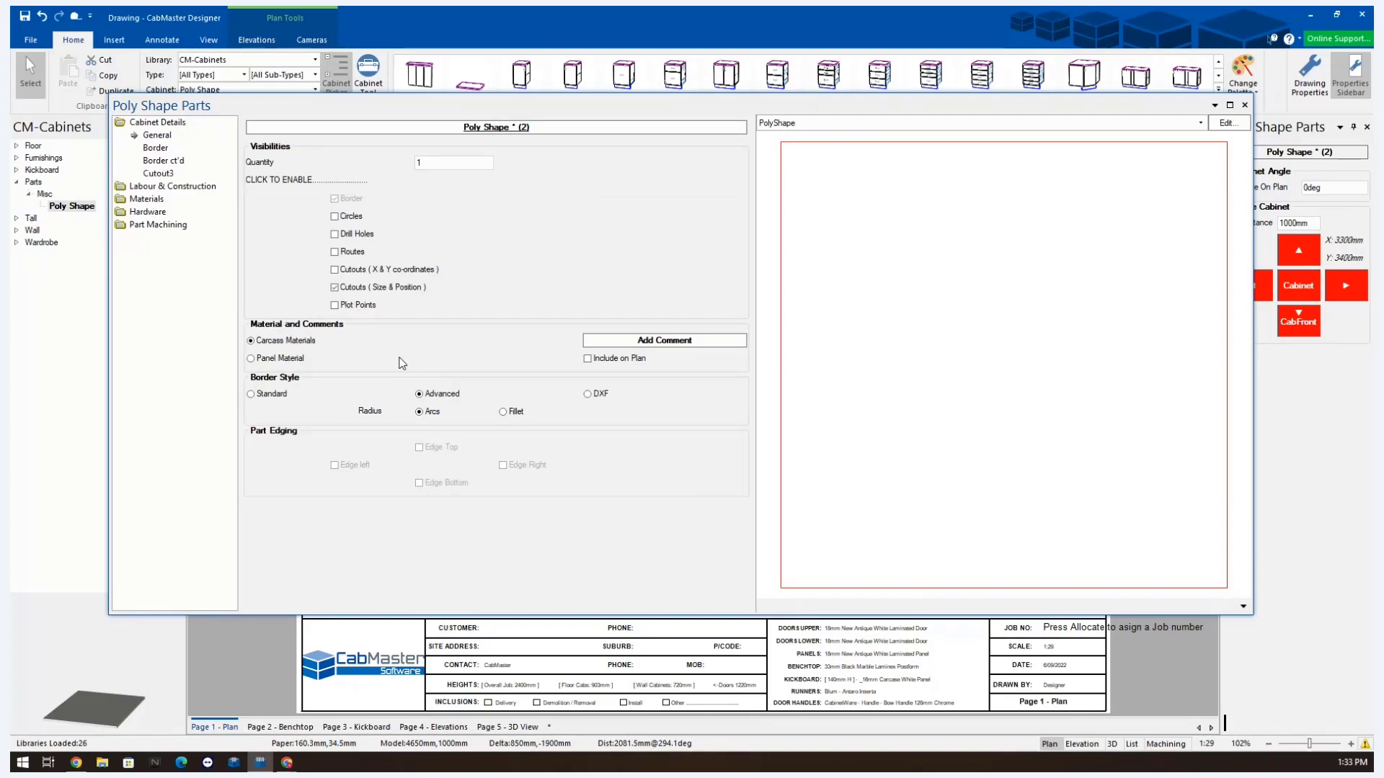
{"action": "left_click", "coordinate": [153, 173]}
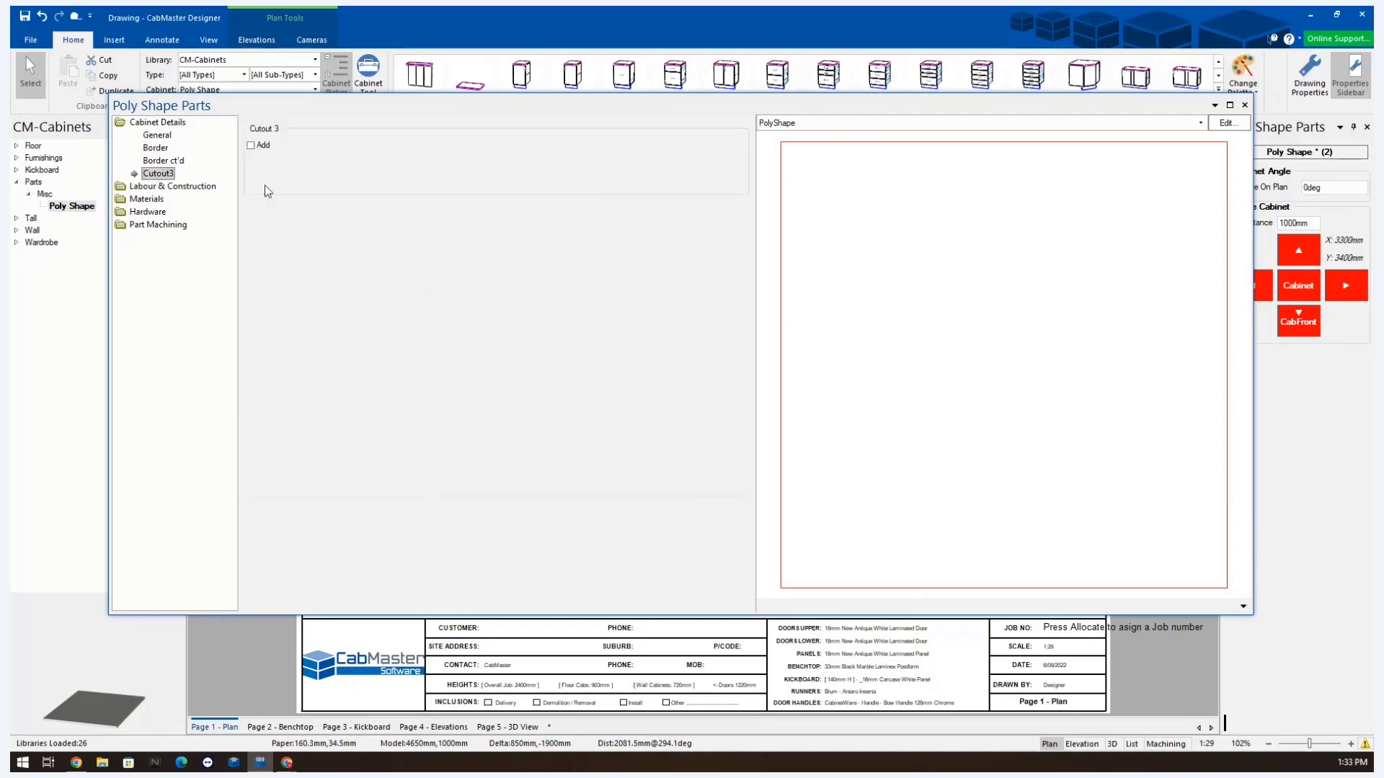
- Add Cutout 3 to the part and turn on Dim3 for its depth
{"action": "left_click", "coordinate": [251, 145]}
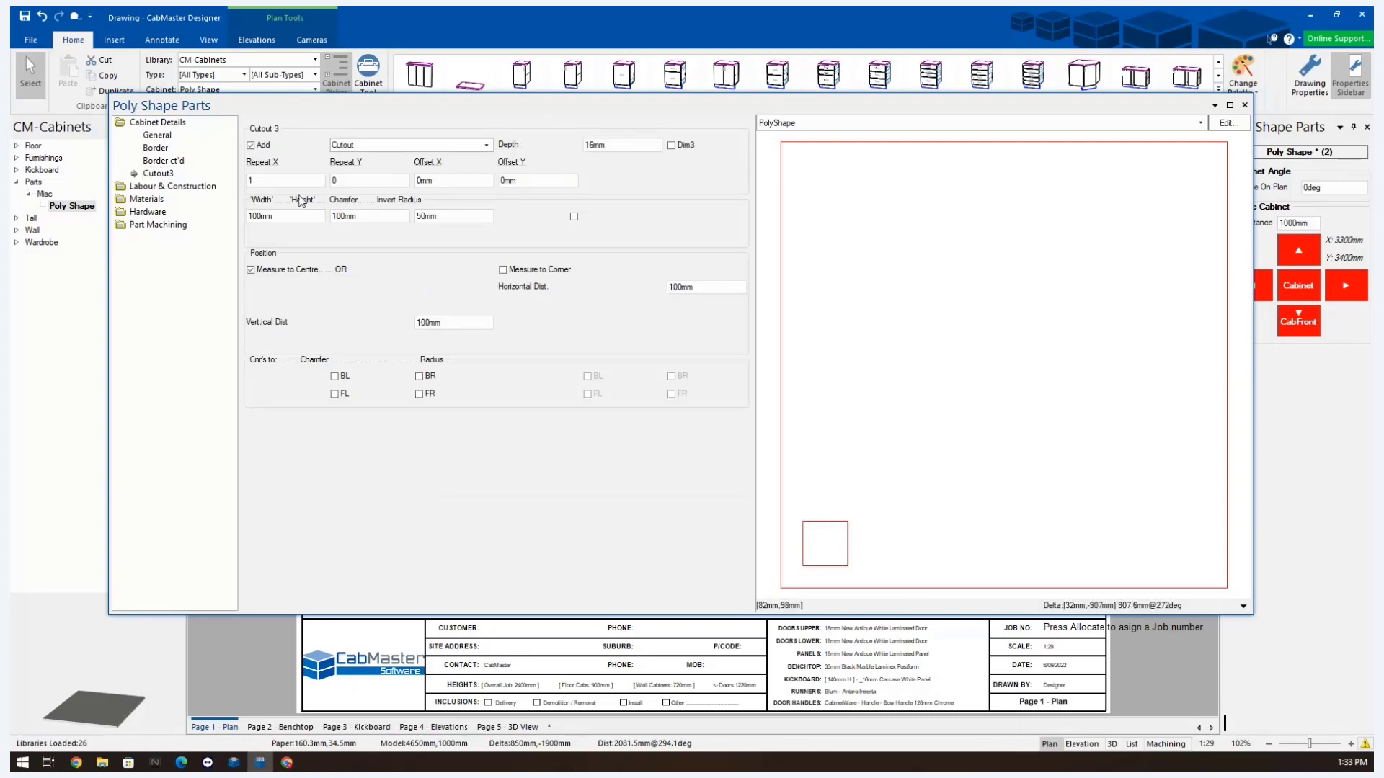
{"action": "left_click", "coordinate": [671, 146]}
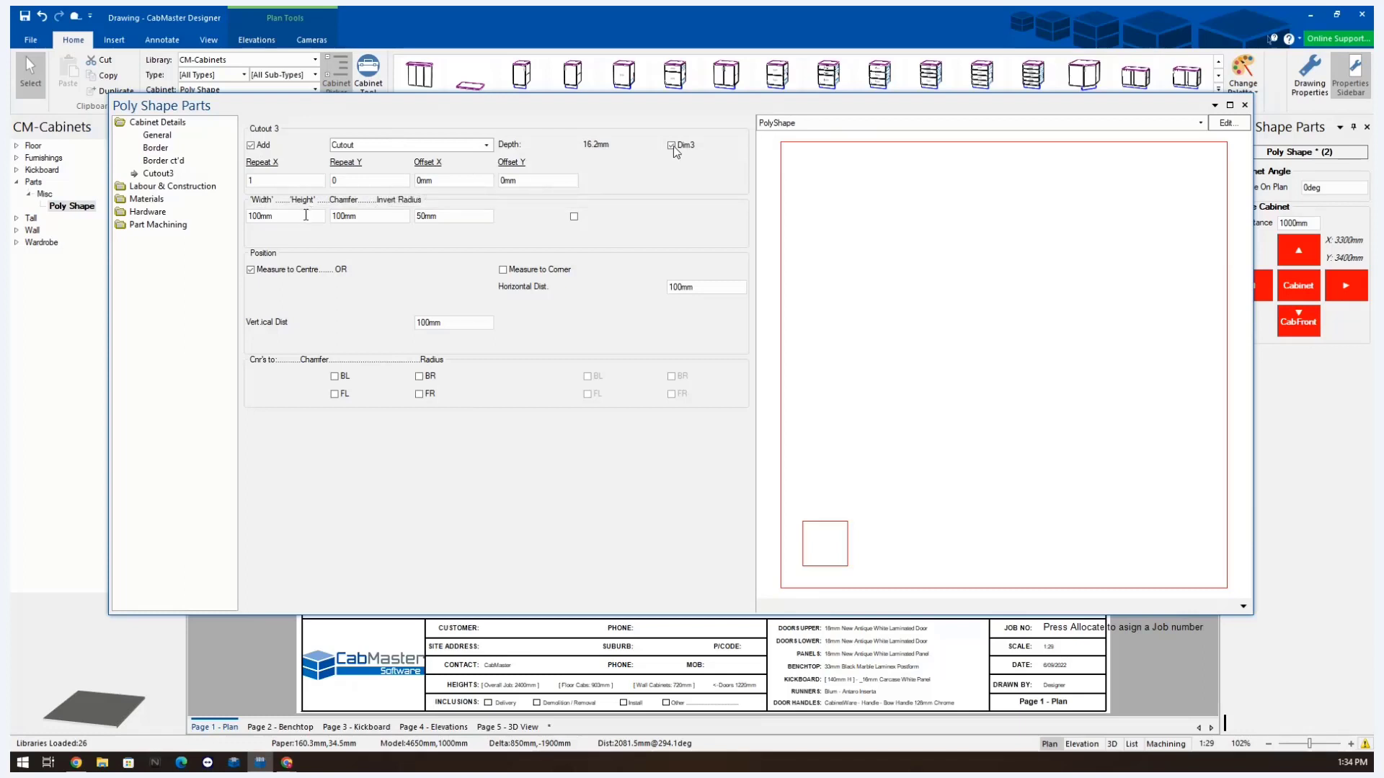
{"action": "double_click", "coordinate": [306, 215]}
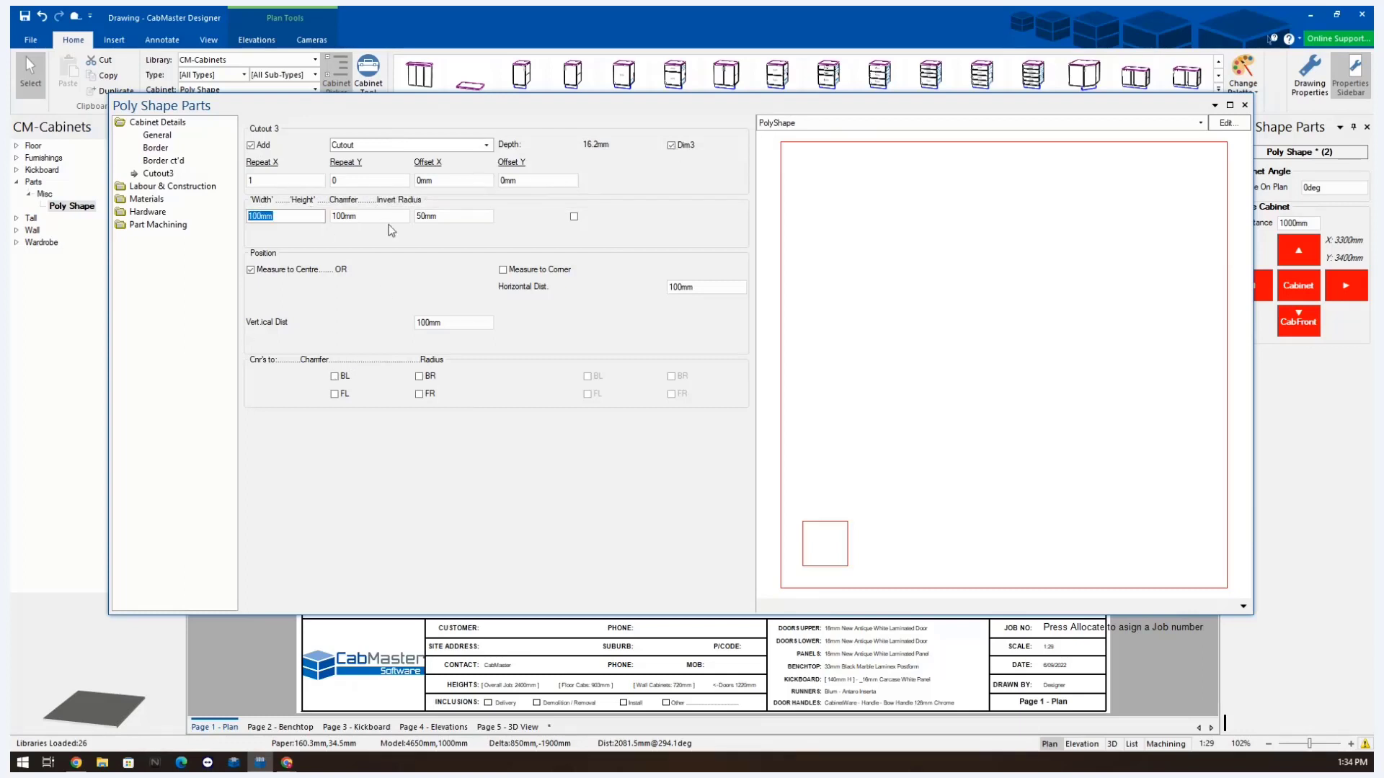
{"action": "key", "text": "Tab"}
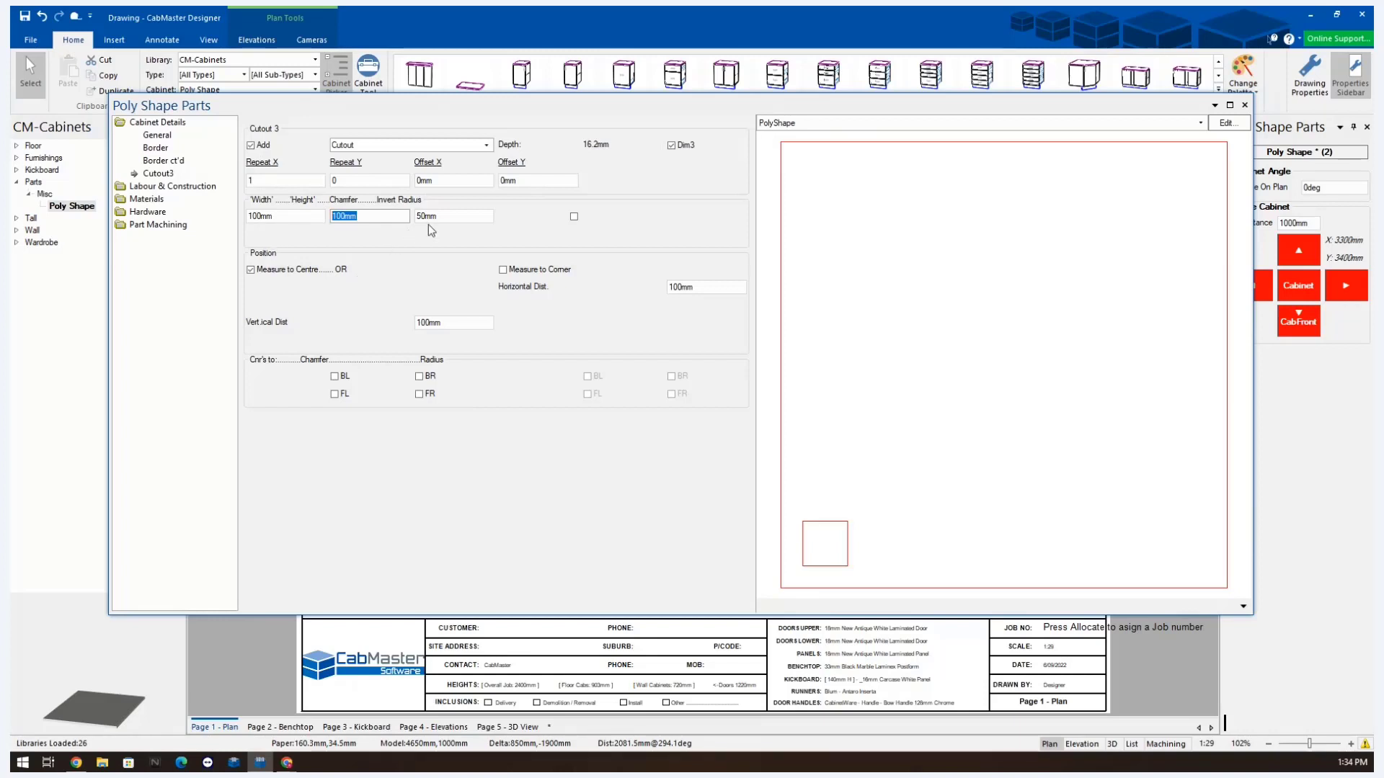
{"action": "key", "text": "Tab"}
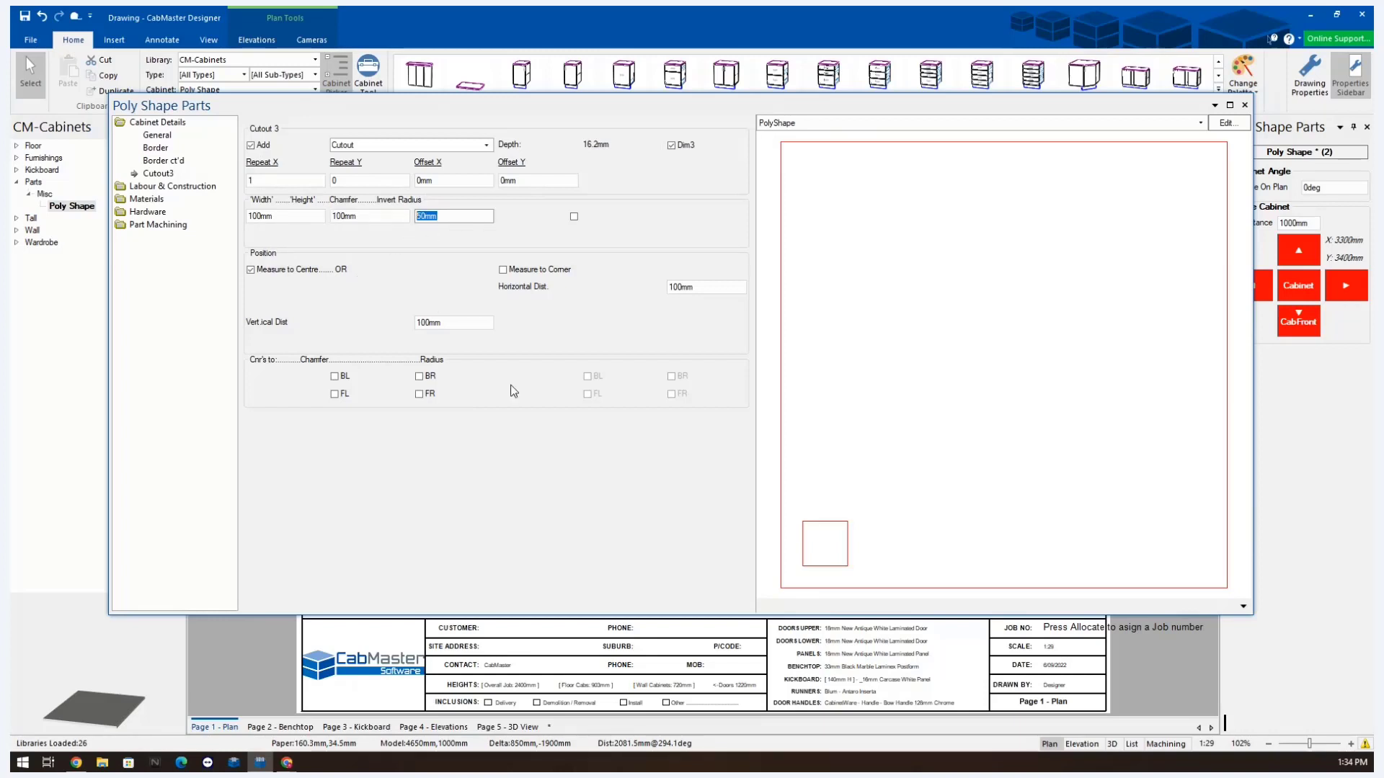
- Try Measure to Corner for Cutout 3's position and return it to Measure to Centre
{"action": "left_click", "coordinate": [574, 219]}
{"action": "left_click", "coordinate": [433, 216]}
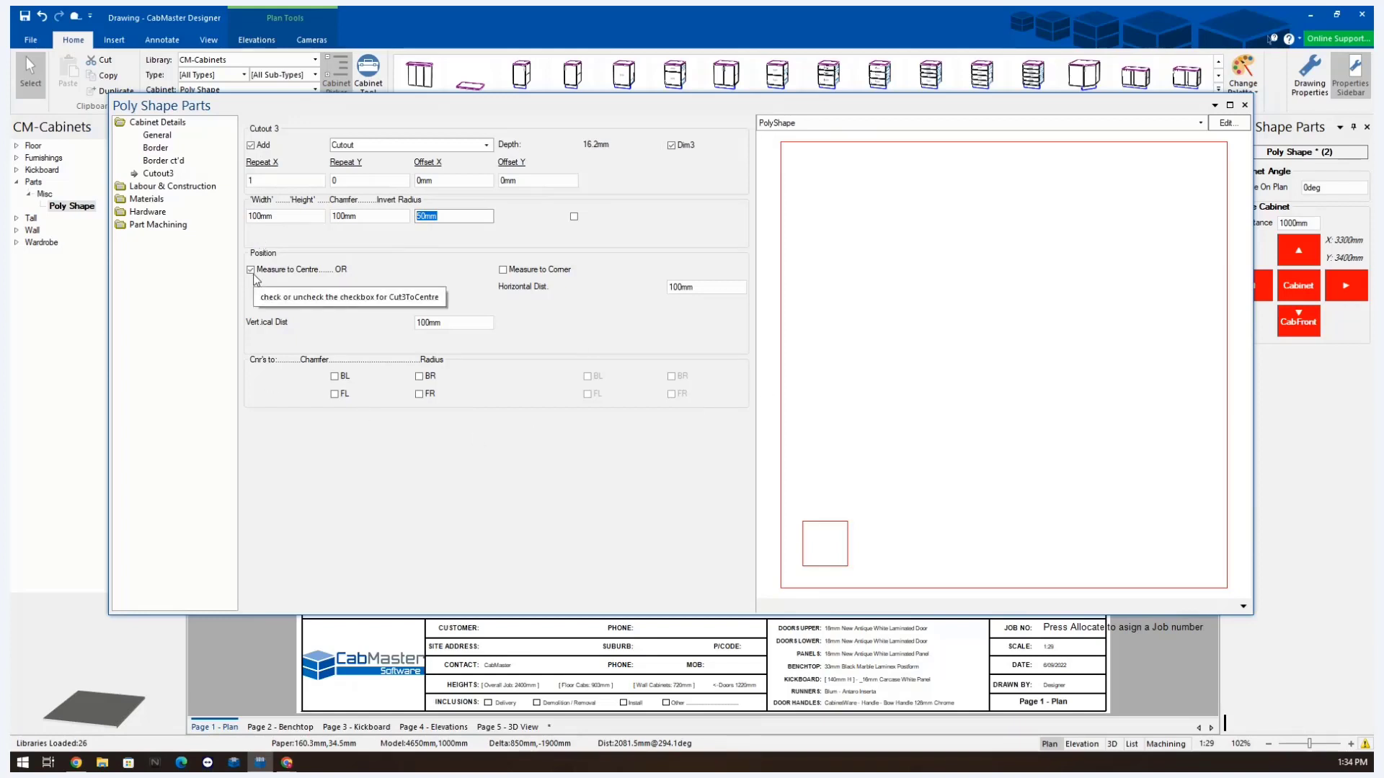
{"action": "left_click", "coordinate": [503, 269]}
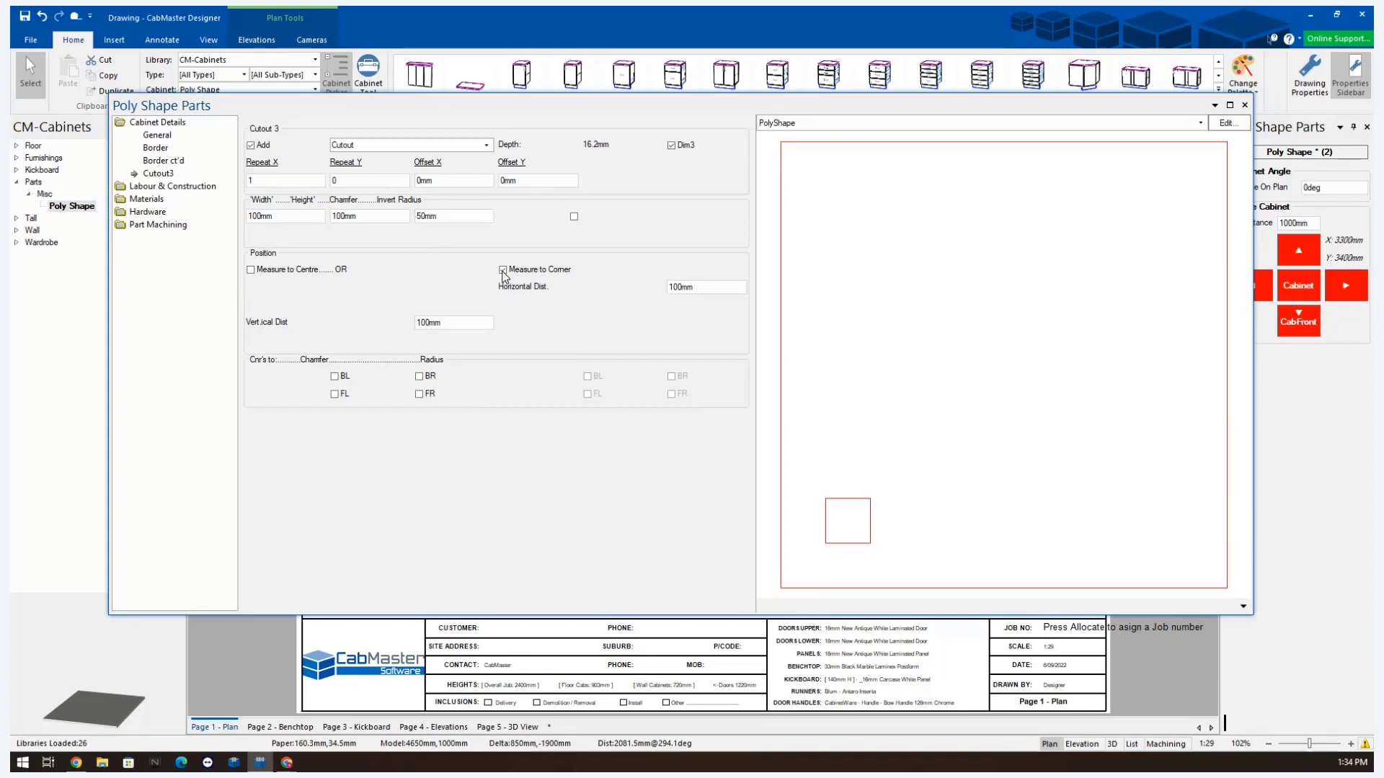
{"action": "left_click", "coordinate": [261, 273]}
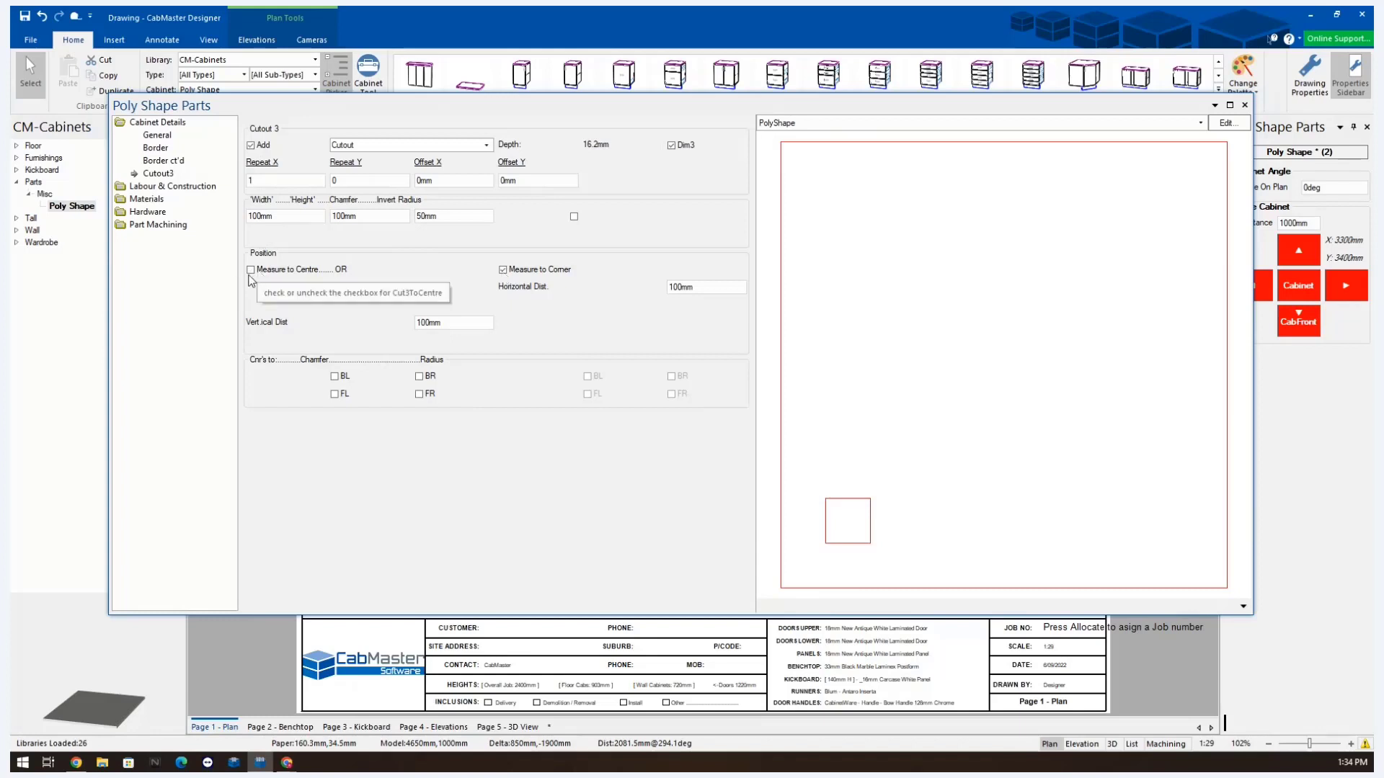
- Set Cutout 3's Width and Height to 0 mm
{"action": "left_click", "coordinate": [292, 216]}
{"action": "type", "text": "0"}
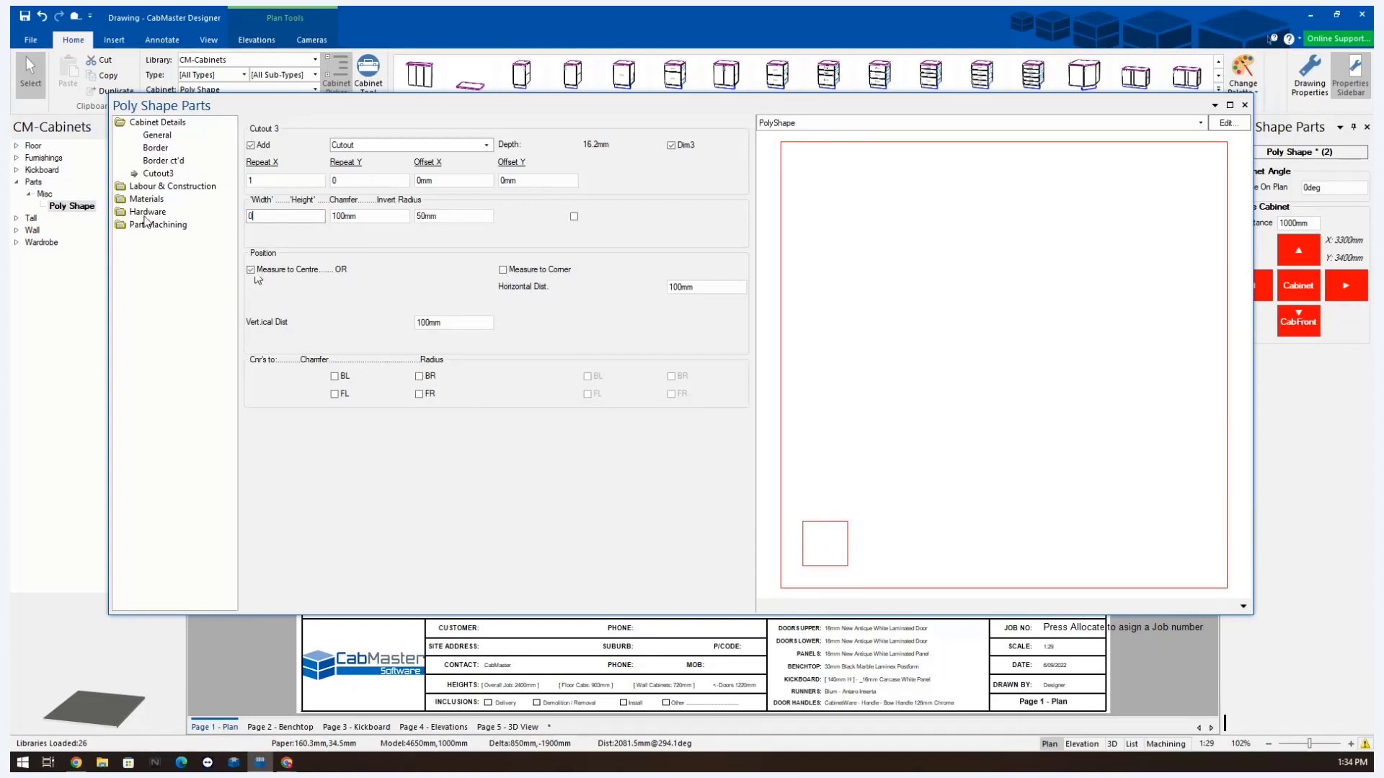
{"action": "key", "text": "Tab"}
{"action": "type", "text": "0"}
{"action": "key", "text": "Tab"}
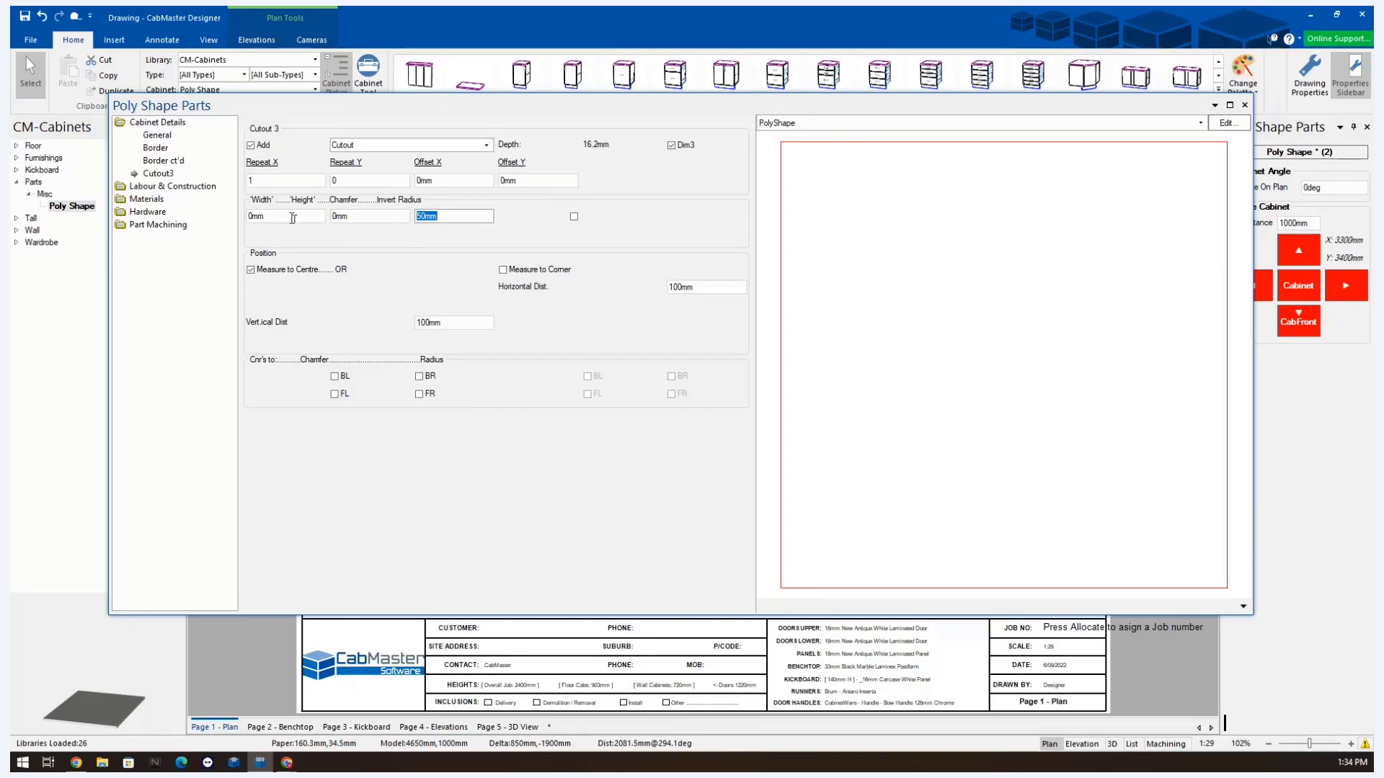
{"action": "key", "text": "shift+Tab"}
{"action": "key", "text": "shift+Tab"}
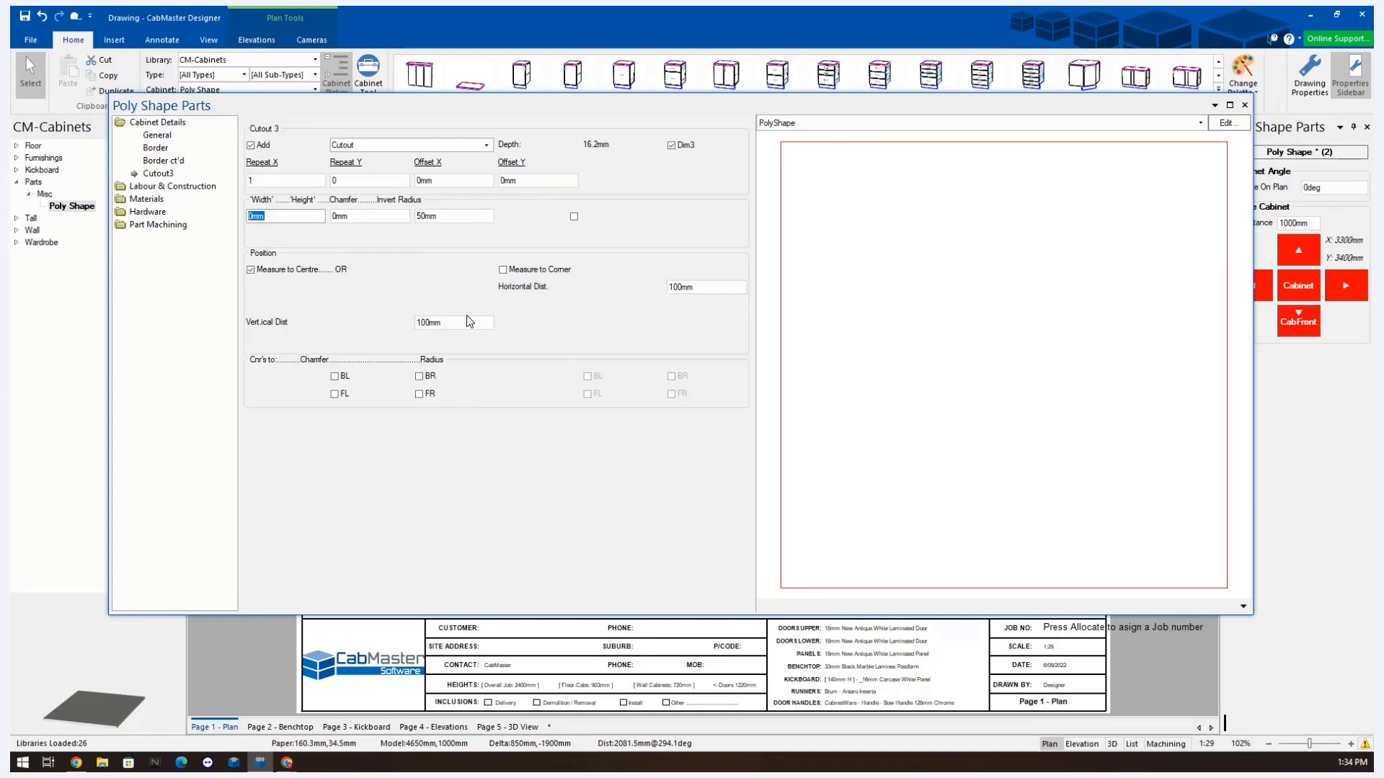
- Set Cutout 3's Width and Height to 50 mm
{"action": "type", "text": "50"}
{"action": "key", "text": "Tab"}
{"action": "type", "text": "50"}
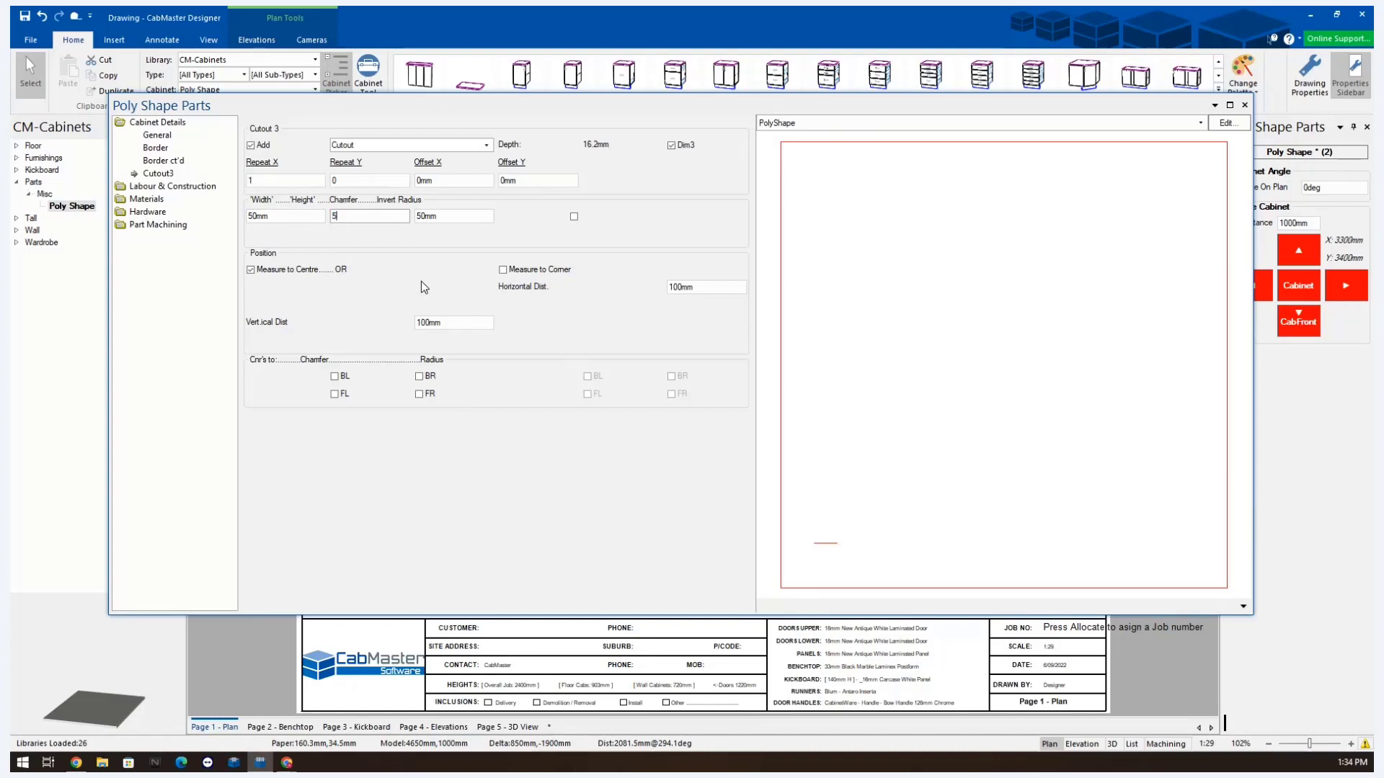
{"action": "key", "text": "Tab"}
- Set Cutout 3's Horizontal Dist and Vertical Dist to 0 mm
{"action": "left_click", "coordinate": [706, 287]}
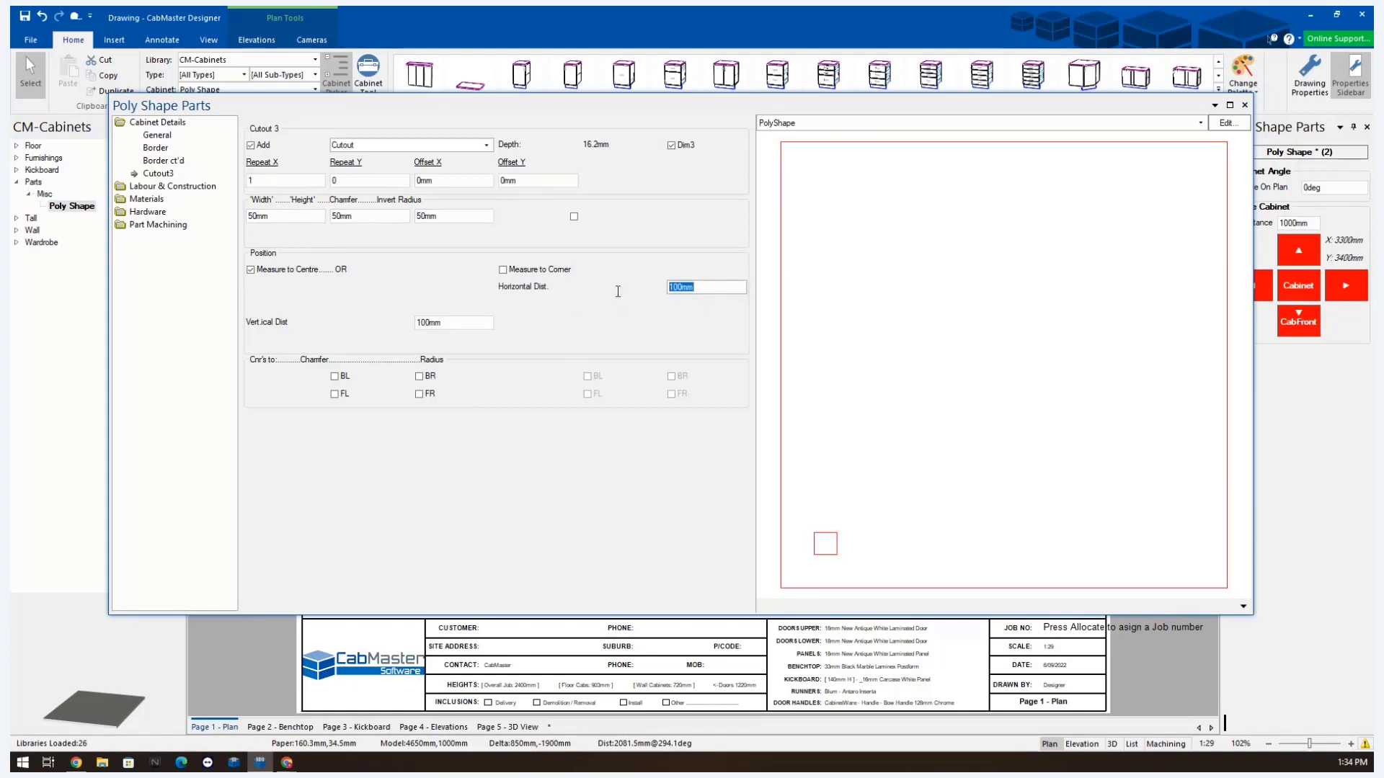
{"action": "type", "text": "0"}
{"action": "key", "text": "Tab"}
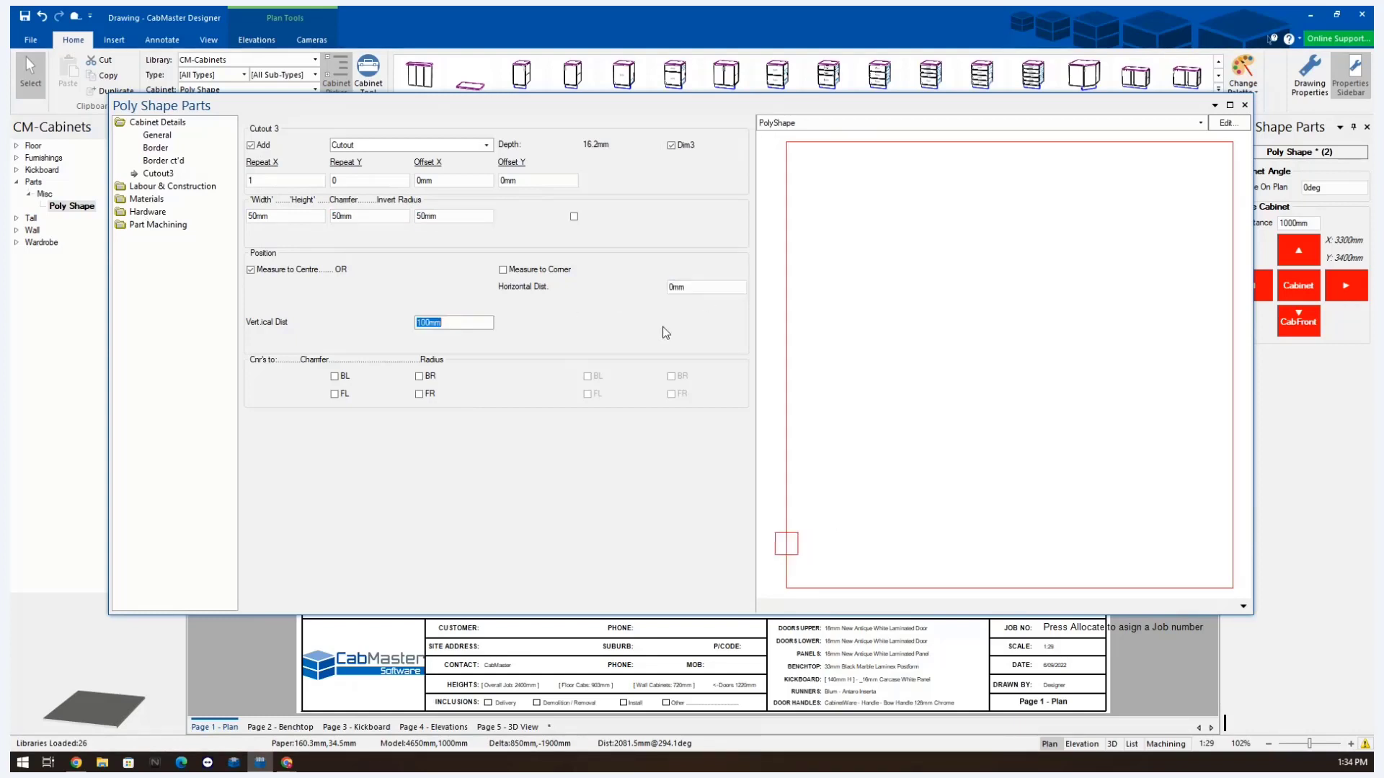
{"action": "left_click", "coordinate": [474, 319]}
{"action": "left_click_drag", "start_coordinate": [474, 319], "coordinate": [322, 322]}
{"action": "type", "text": "0"}
{"action": "key", "text": "Tab"}
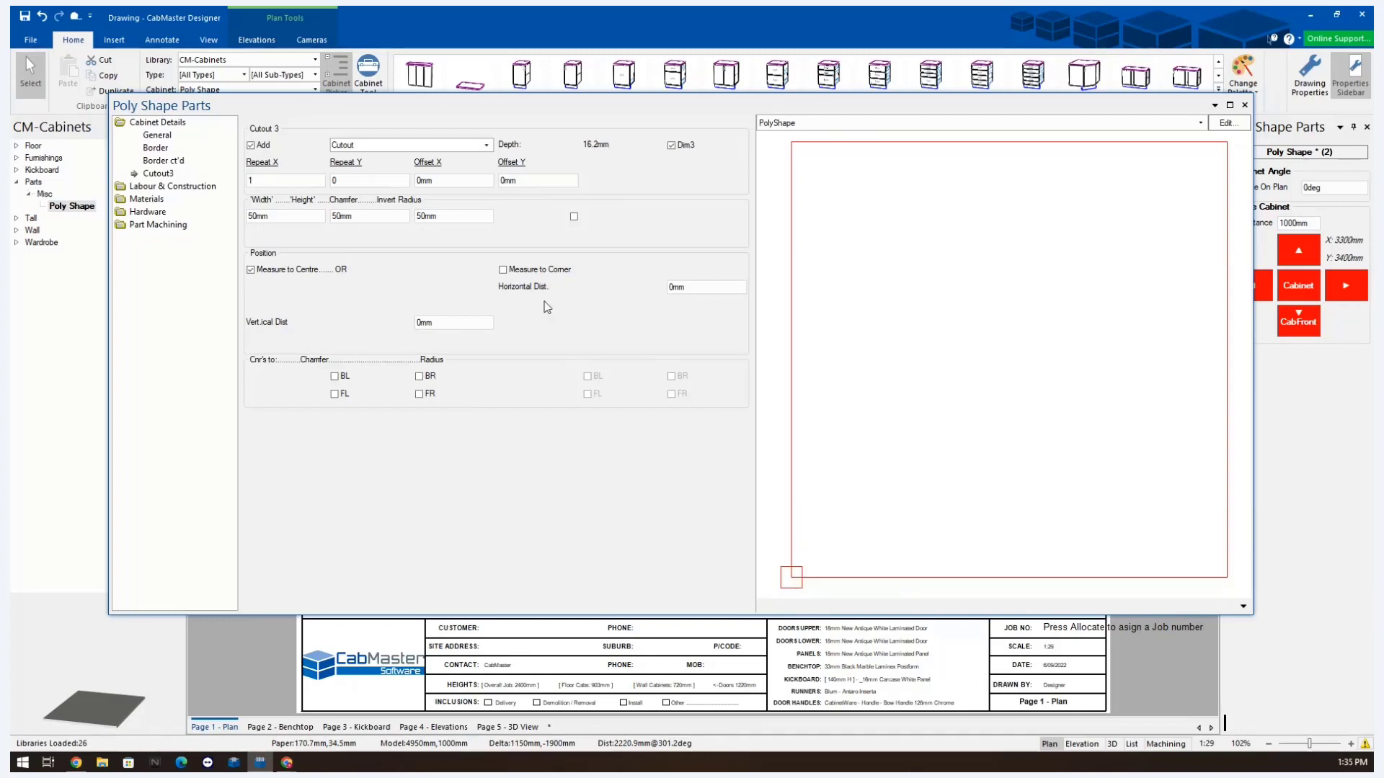
- Switch Cutout 3 to Measure to Corner and set its Vertical Dist and Horizontal Dist to 300 mm
{"action": "left_click", "coordinate": [503, 271]}
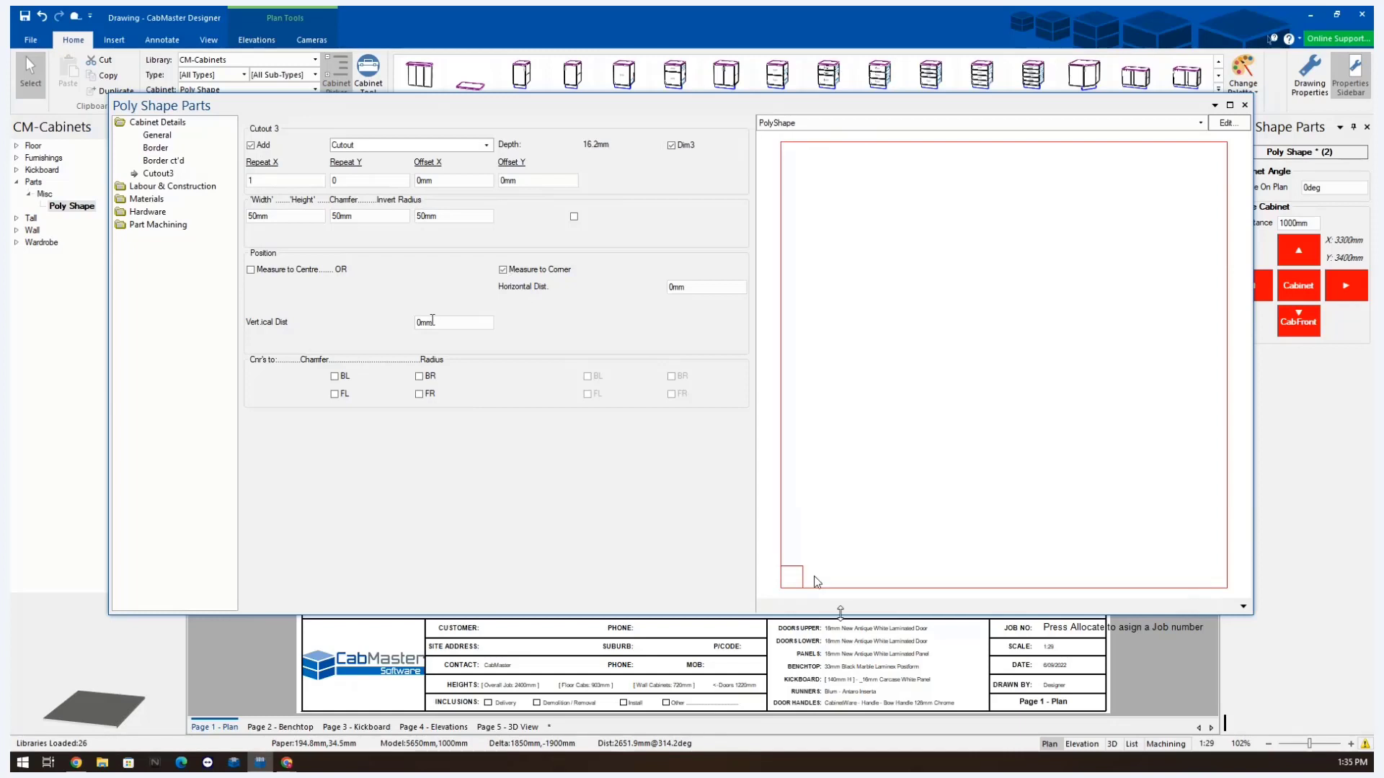
{"action": "left_click", "coordinate": [433, 322]}
{"action": "type", "text": "300"}
{"action": "key", "text": "Return"}
{"action": "left_click", "coordinate": [673, 286]}
{"action": "type", "text": "300"}
{"action": "key", "text": "Return"}
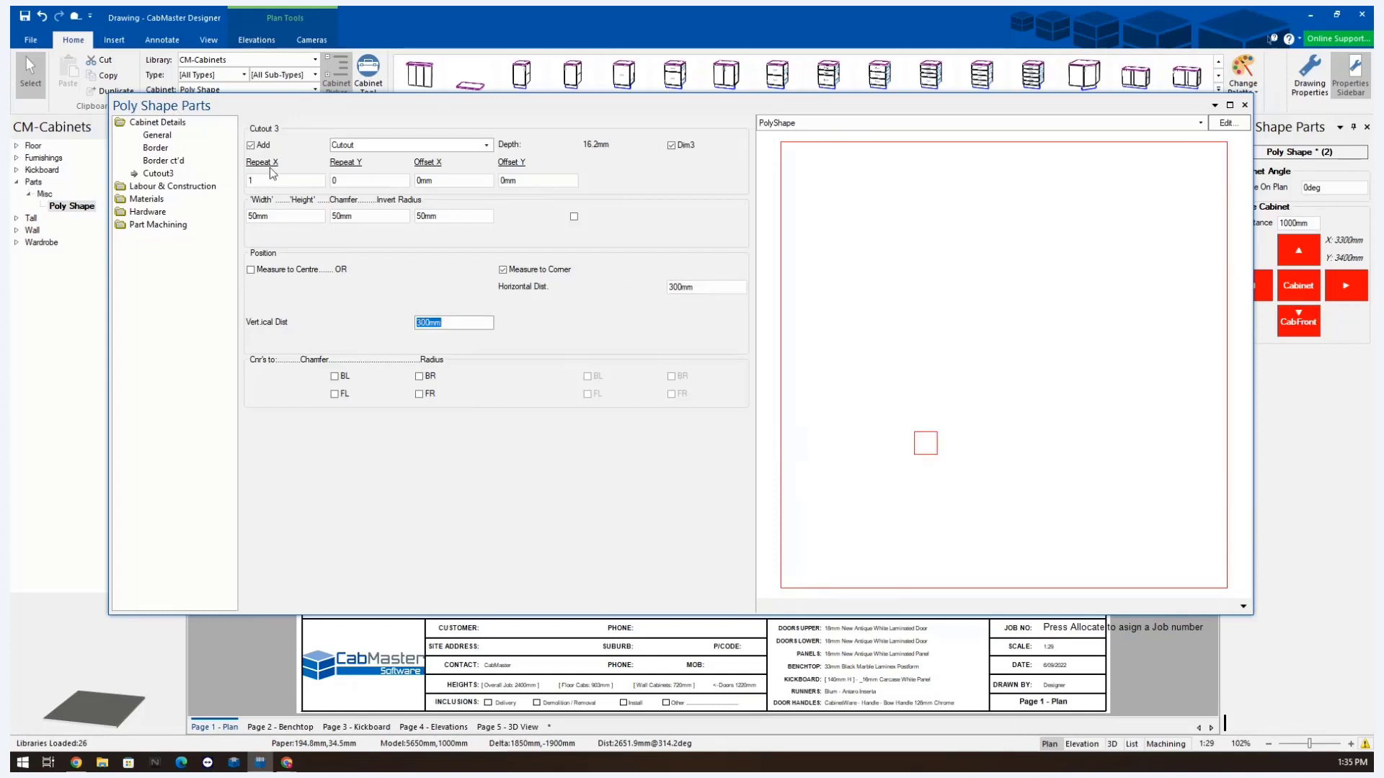
- Enlarge Cutout 3 by setting both its Height and Width to 300 mm
{"action": "left_click", "coordinate": [383, 214]}
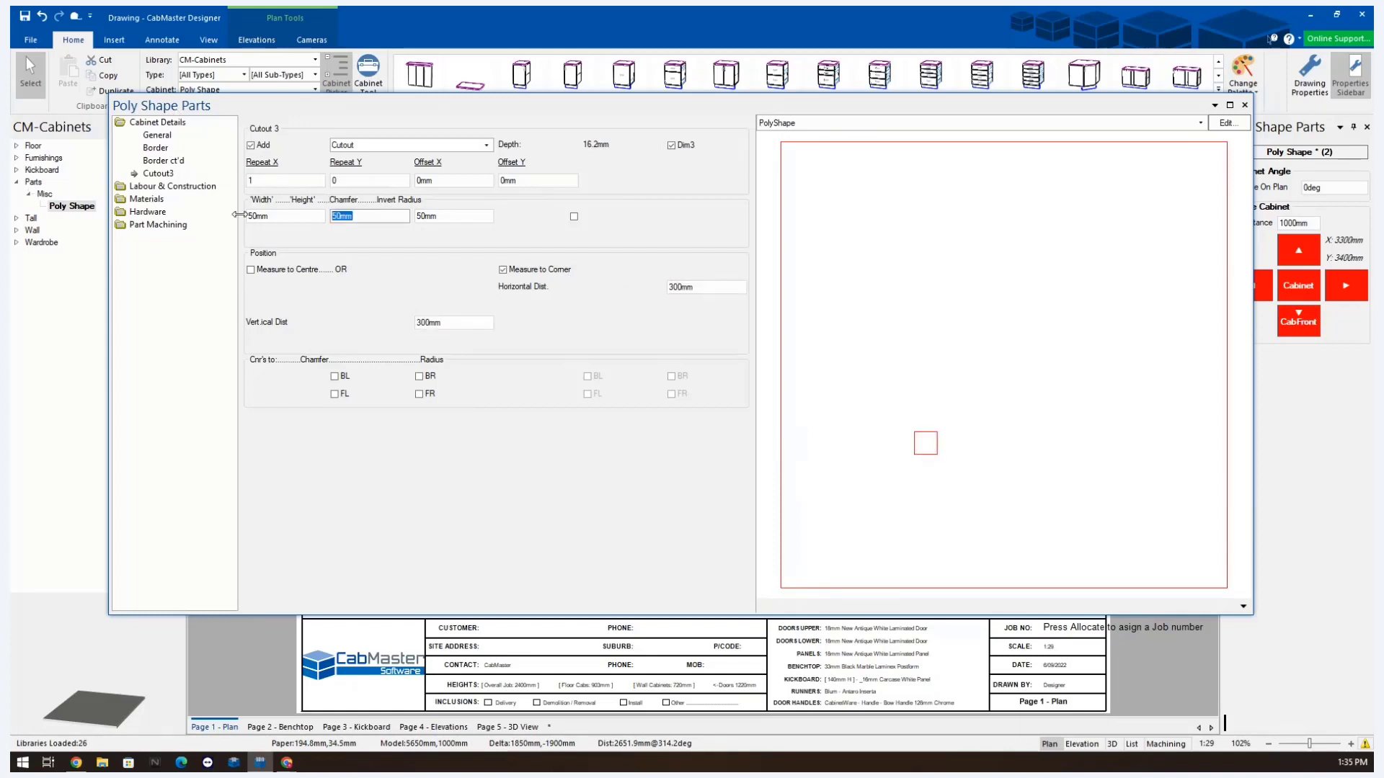
{"action": "type", "text": "300"}
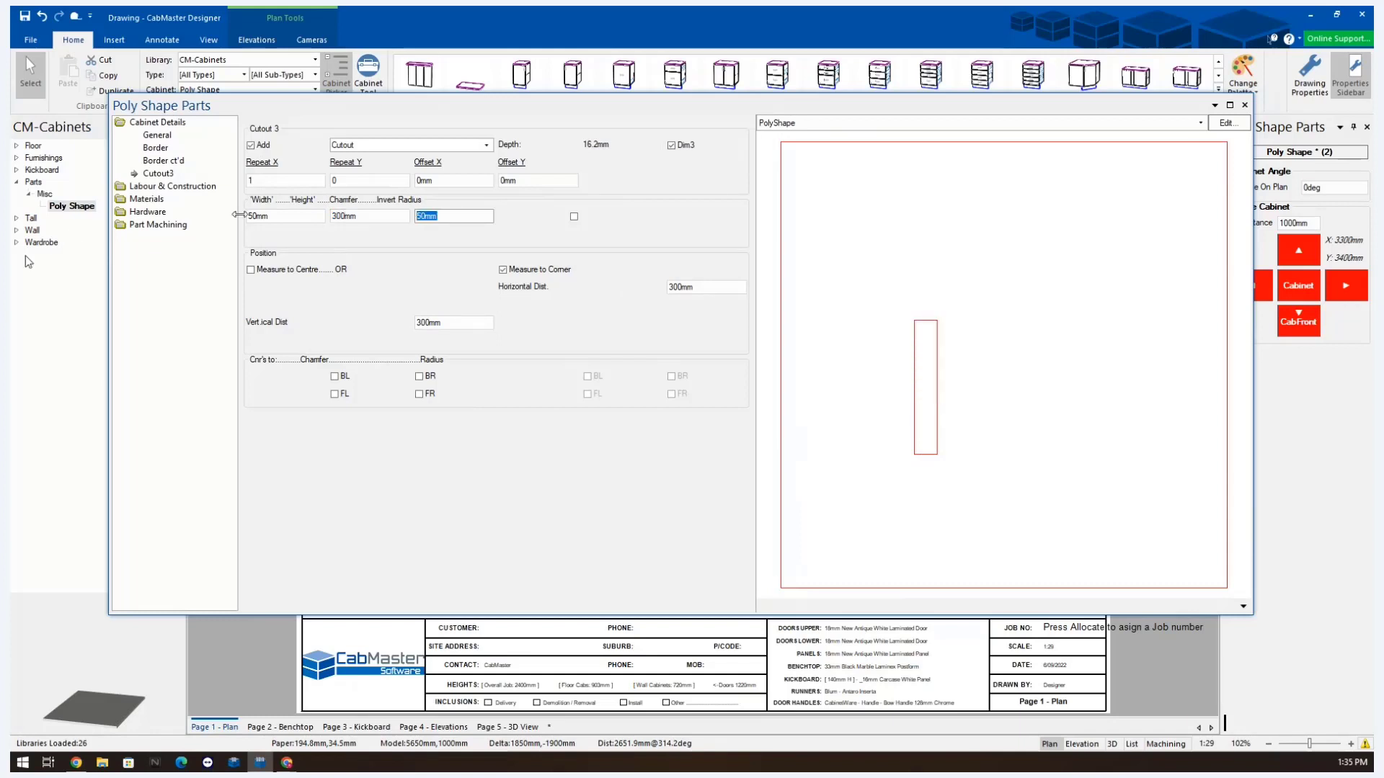
{"action": "left_click", "coordinate": [276, 219]}
{"action": "left_click_drag", "start_coordinate": [276, 220], "coordinate": [231, 229]}
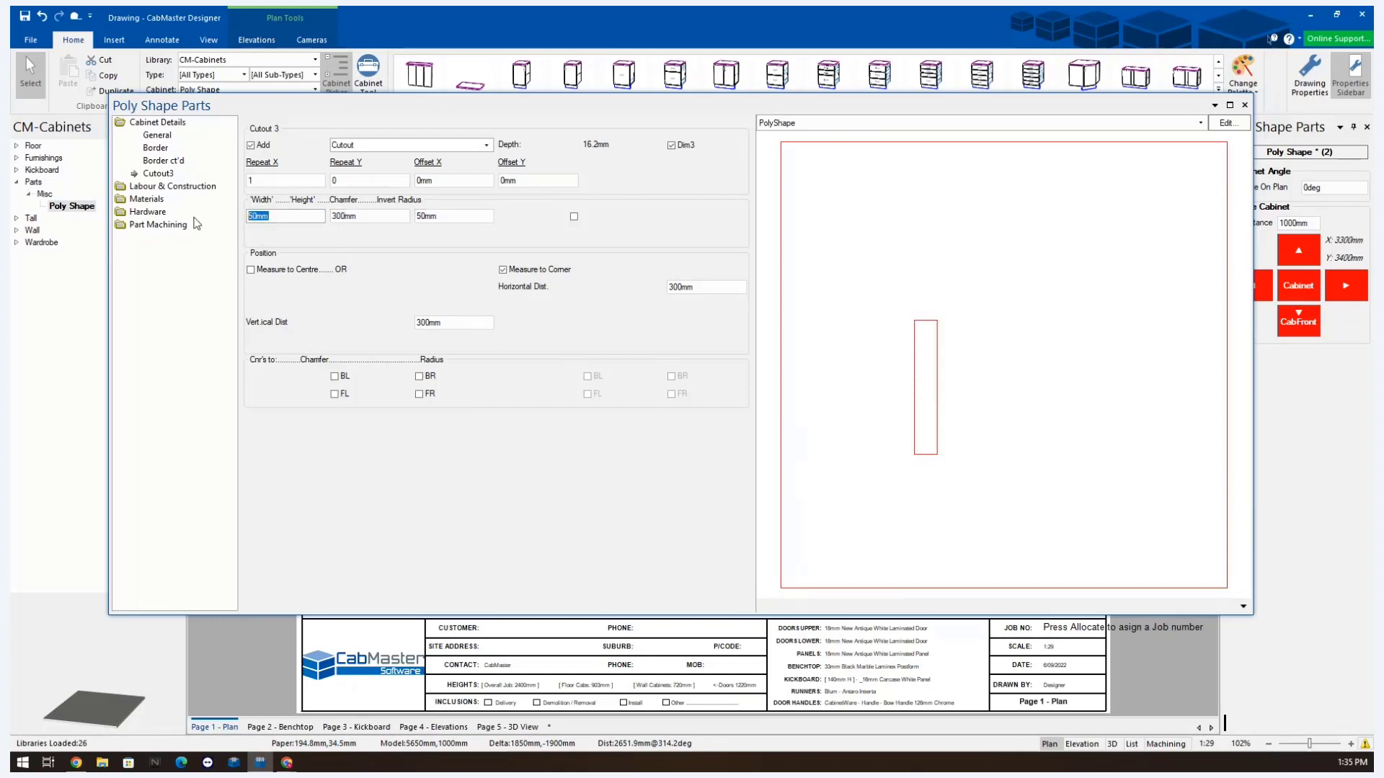
{"action": "type", "text": "300"}
{"action": "key", "text": "Tab"}
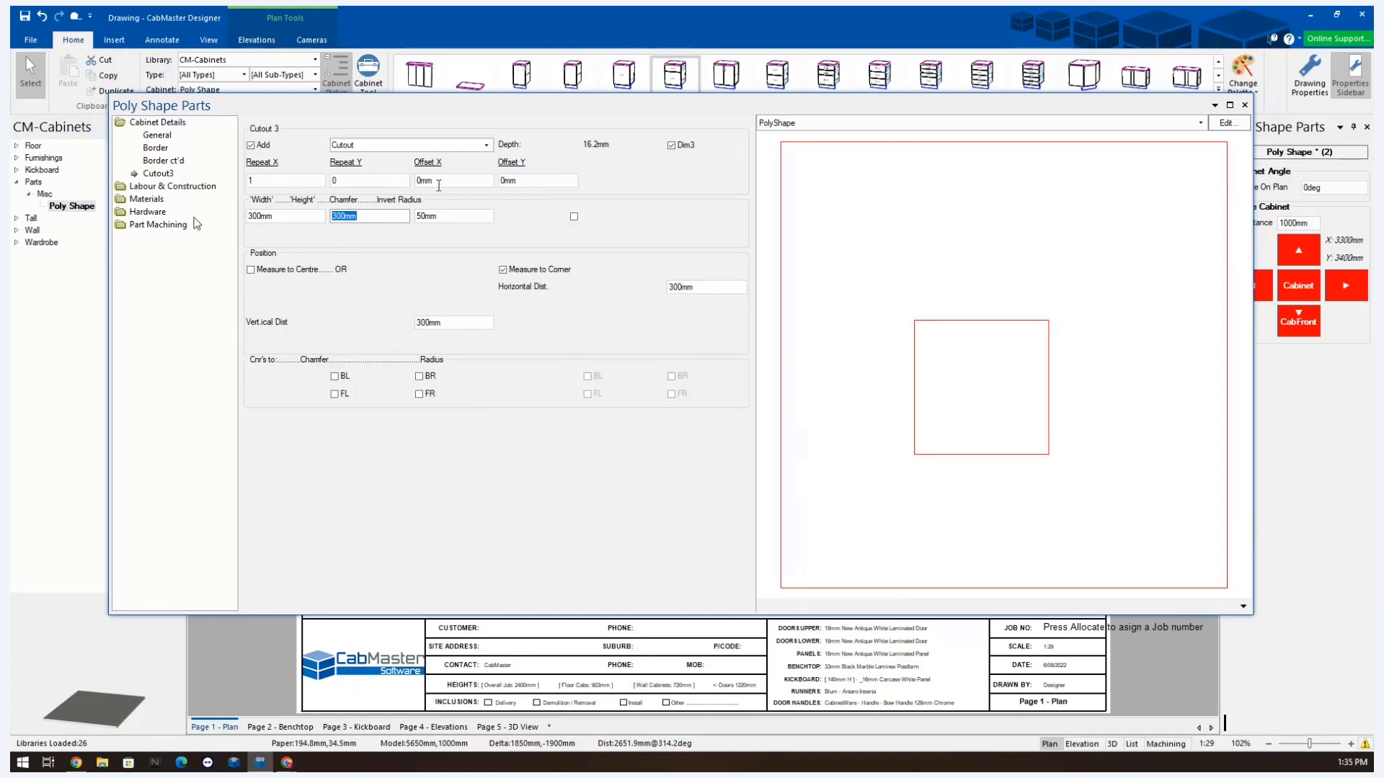
{"action": "key", "text": "Tab"}
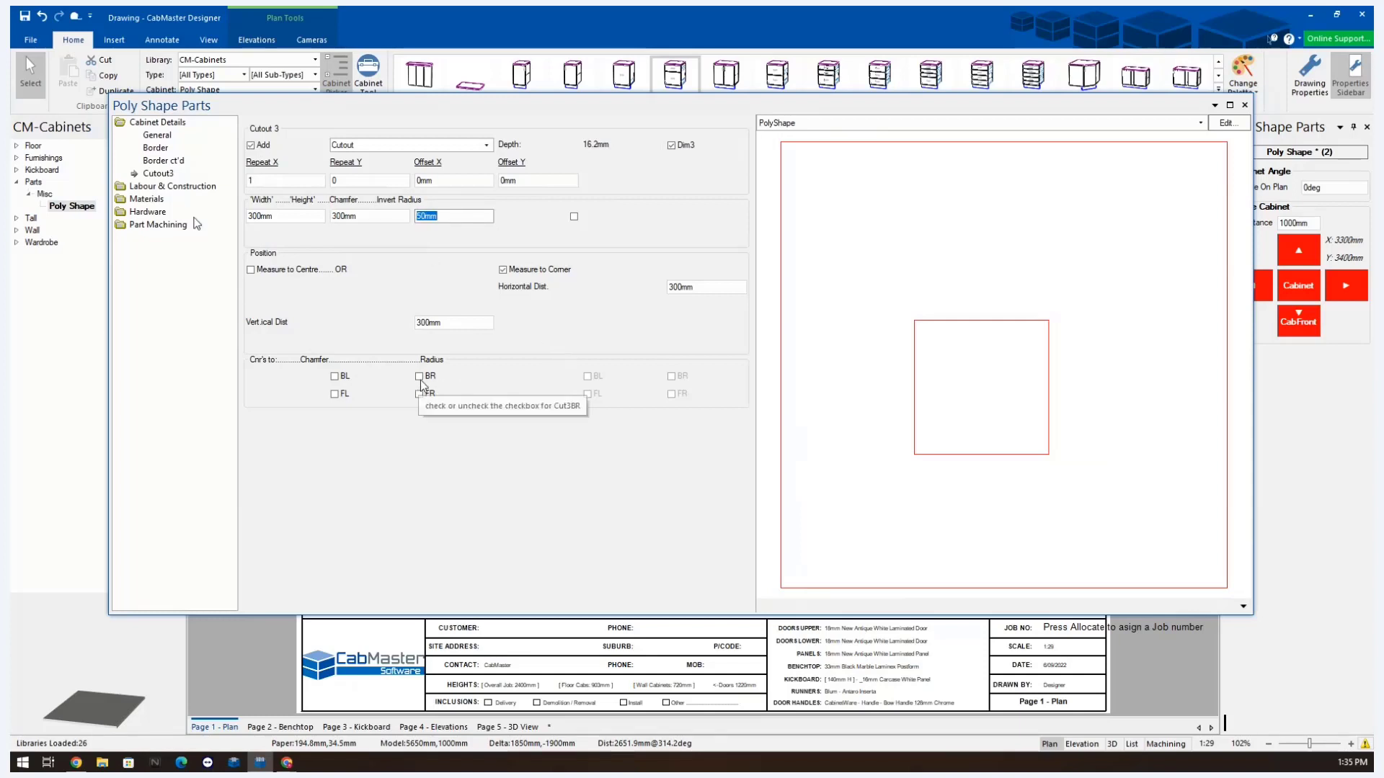
- Chamfer all four corners of Cutout 3 (BR, FR, FL and BL)
{"action": "left_click", "coordinate": [418, 376]}
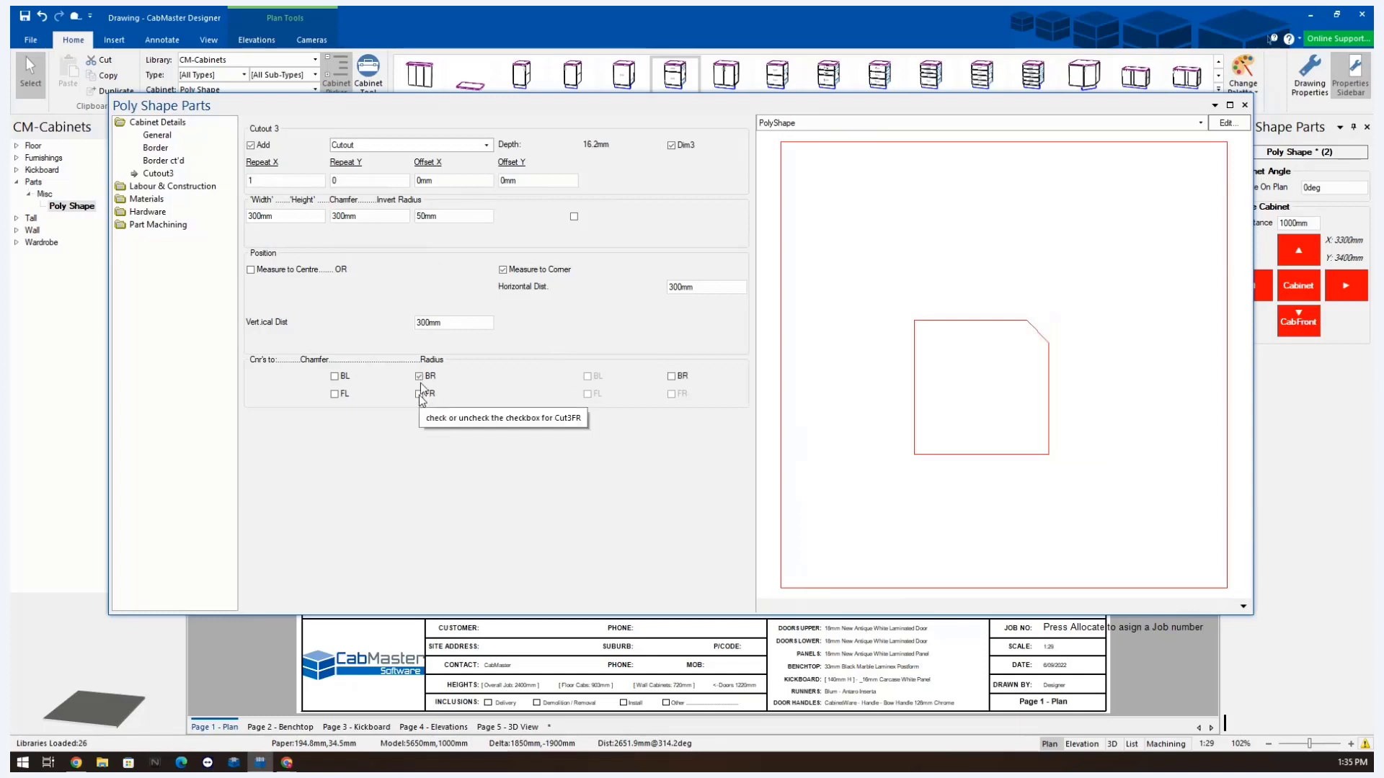
{"action": "left_click", "coordinate": [420, 395]}
{"action": "left_click", "coordinate": [335, 394]}
{"action": "left_click", "coordinate": [334, 375]}
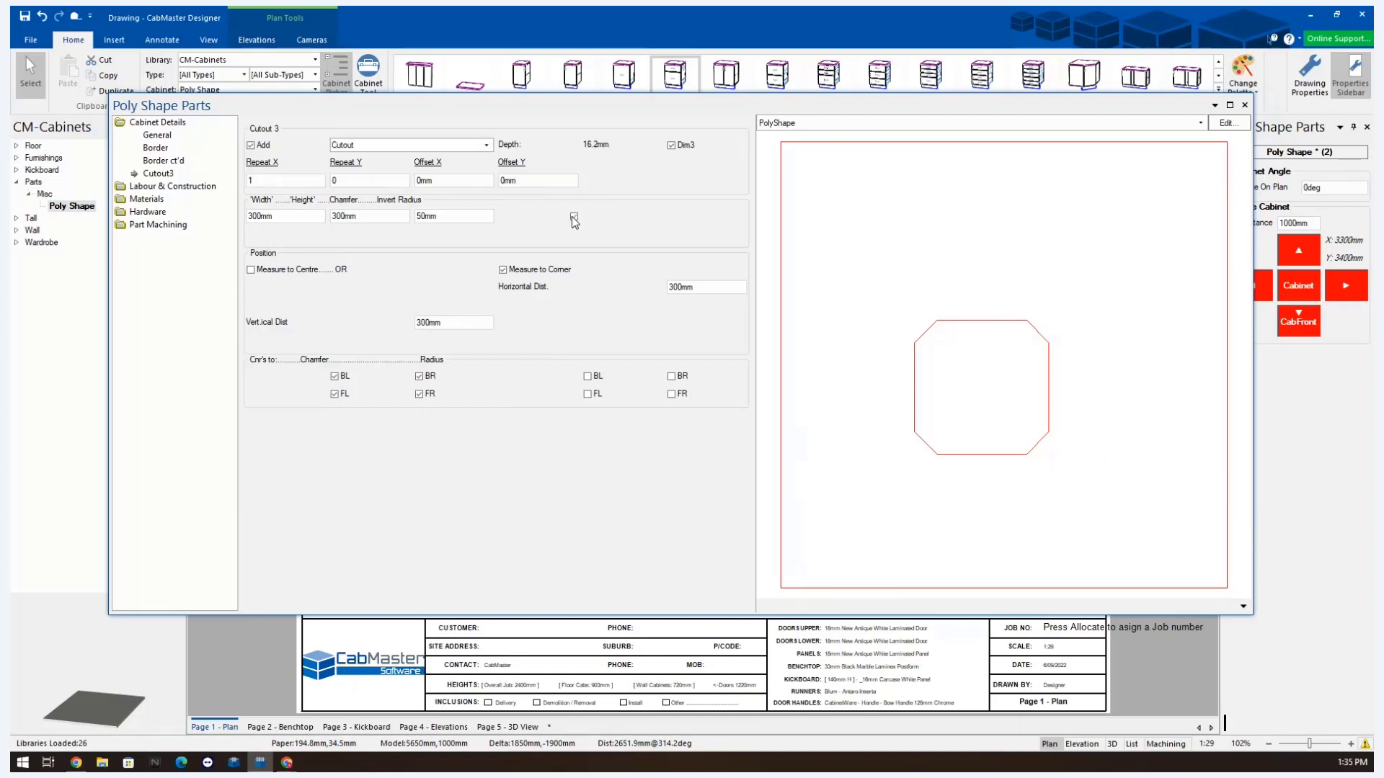
- Turn on Radius for all four corners of Cutout 3 and invert the radius
{"action": "left_click", "coordinate": [588, 376]}
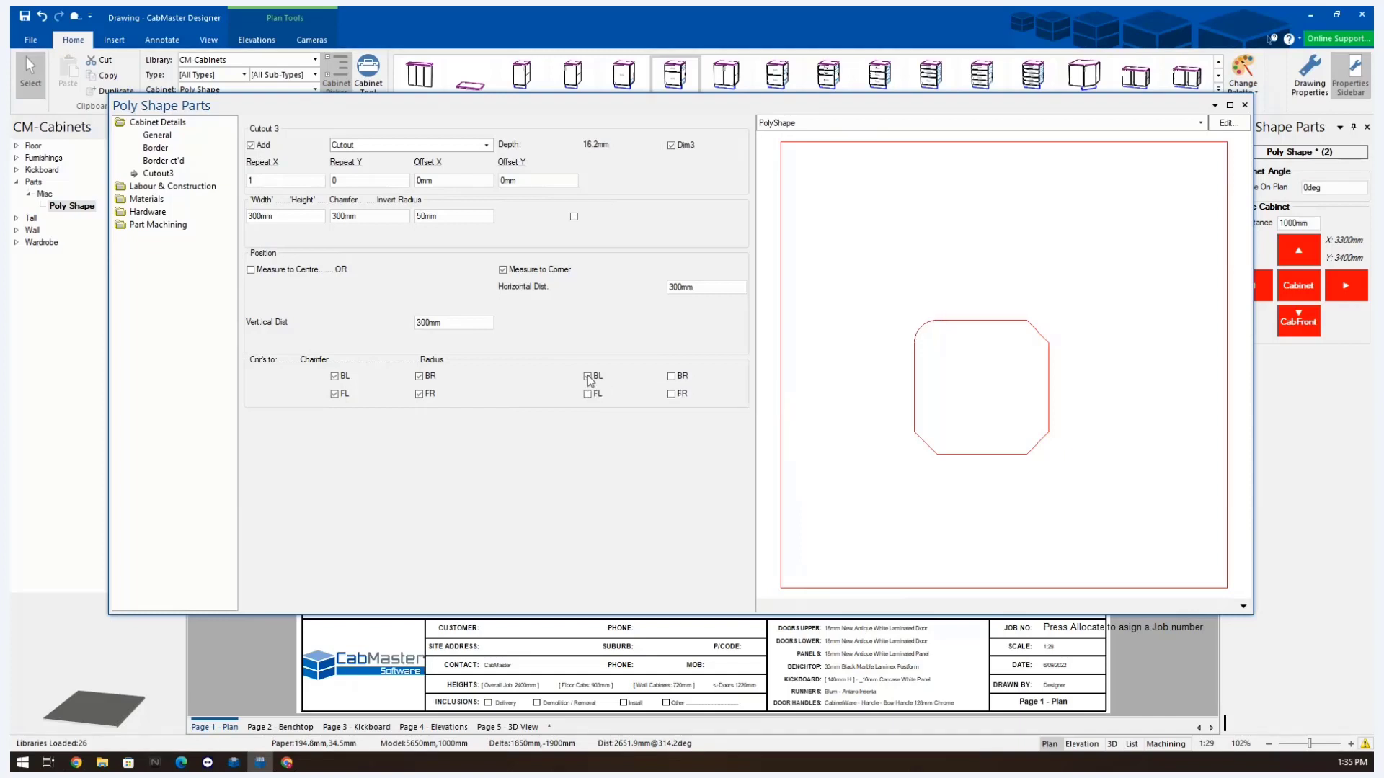
{"action": "left_click", "coordinate": [671, 376]}
{"action": "left_click", "coordinate": [671, 394]}
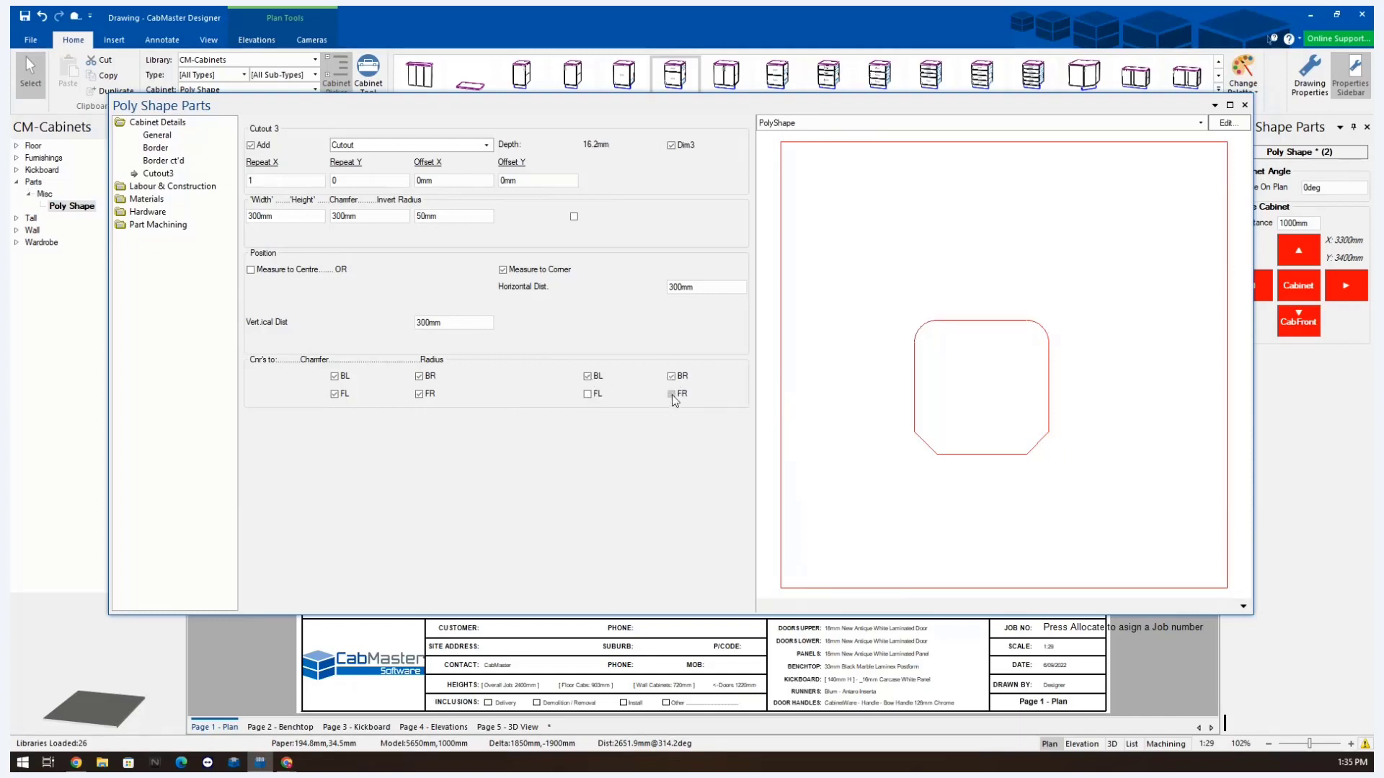
{"action": "left_click", "coordinate": [588, 395]}
{"action": "left_click", "coordinate": [574, 216]}
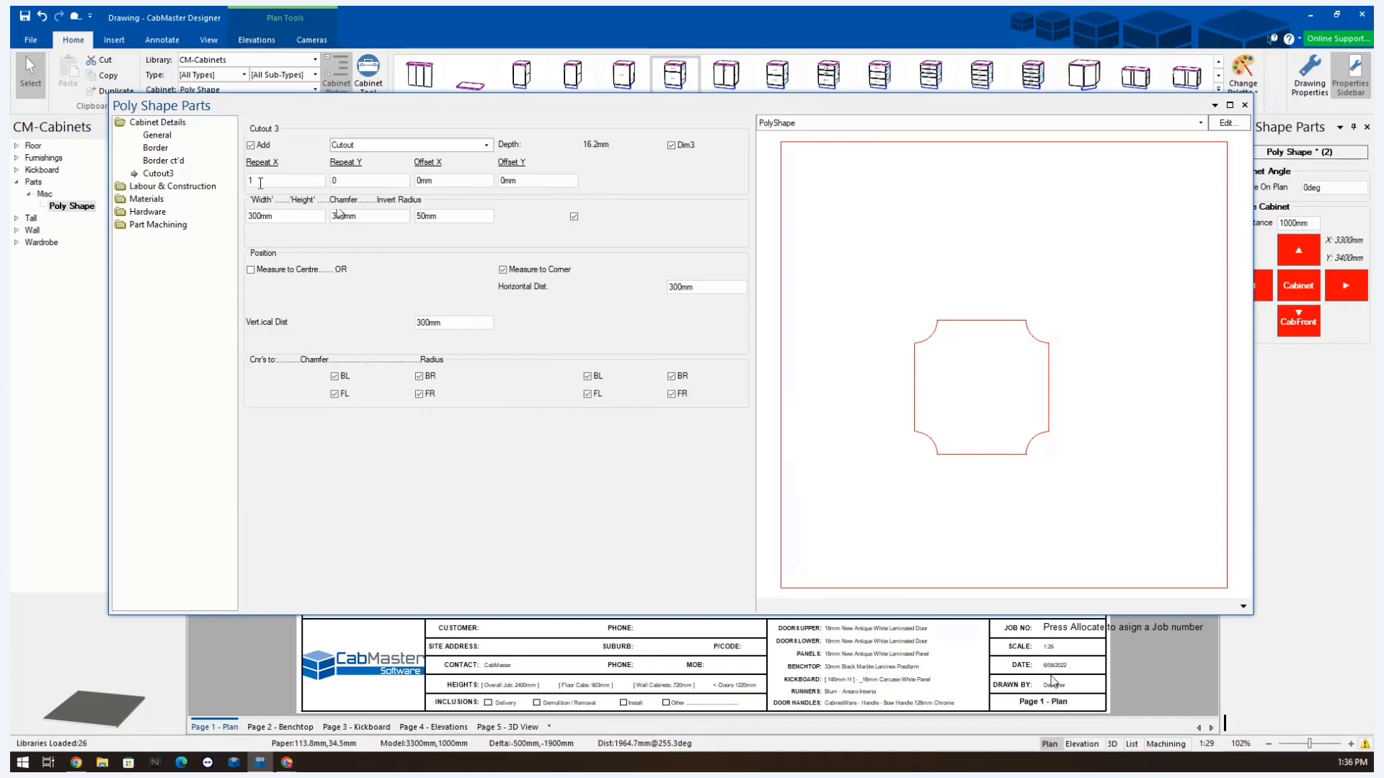
- Set Cutout 3's Repeat X to 2 and its Offset X to 350 mm
{"action": "left_click_drag", "start_coordinate": [261, 182], "coordinate": [215, 195]}
{"action": "type", "text": "2"}
{"action": "left_click", "coordinate": [389, 181]}
{"action": "double_click", "coordinate": [389, 181]}
{"action": "left_click", "coordinate": [436, 182]}
{"action": "double_click", "coordinate": [435, 182]}
{"action": "type", "text": "350"}
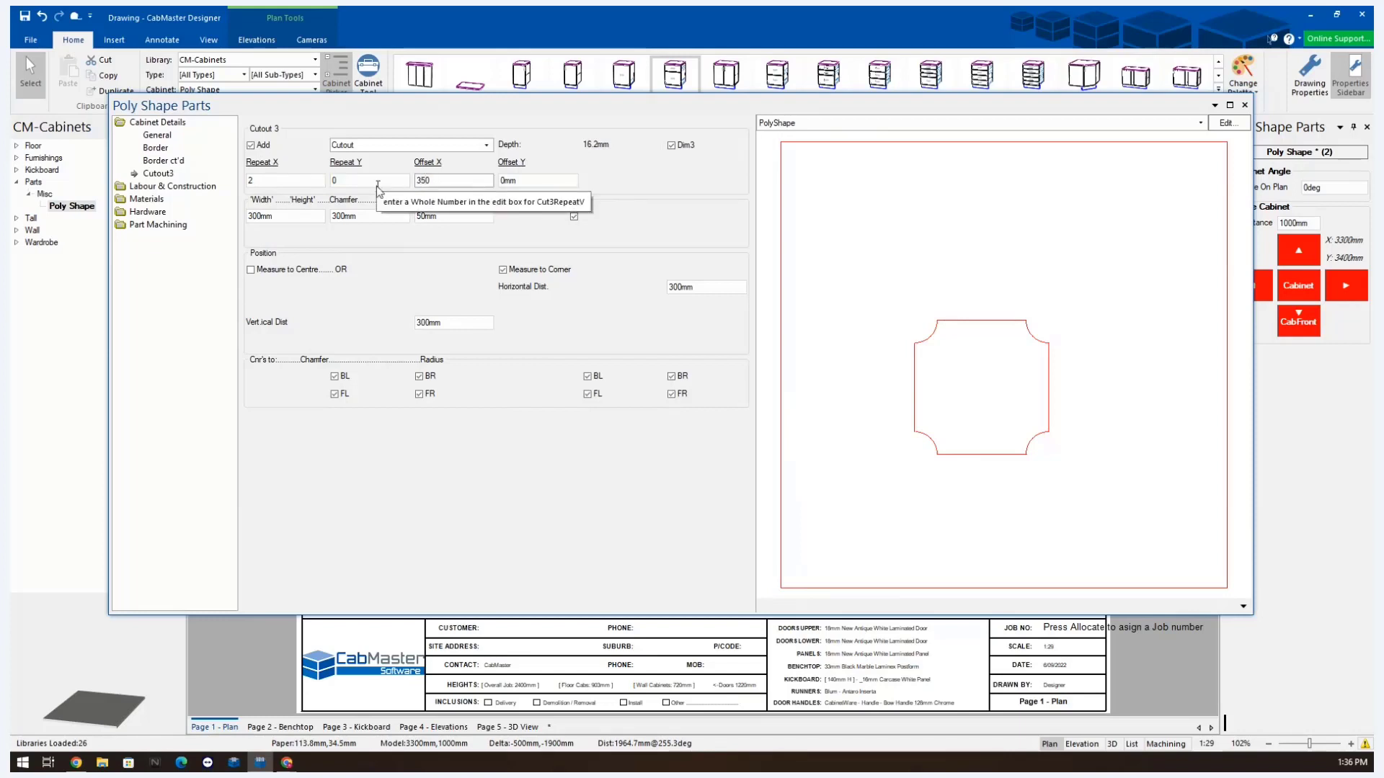
{"action": "key", "text": "Tab"}
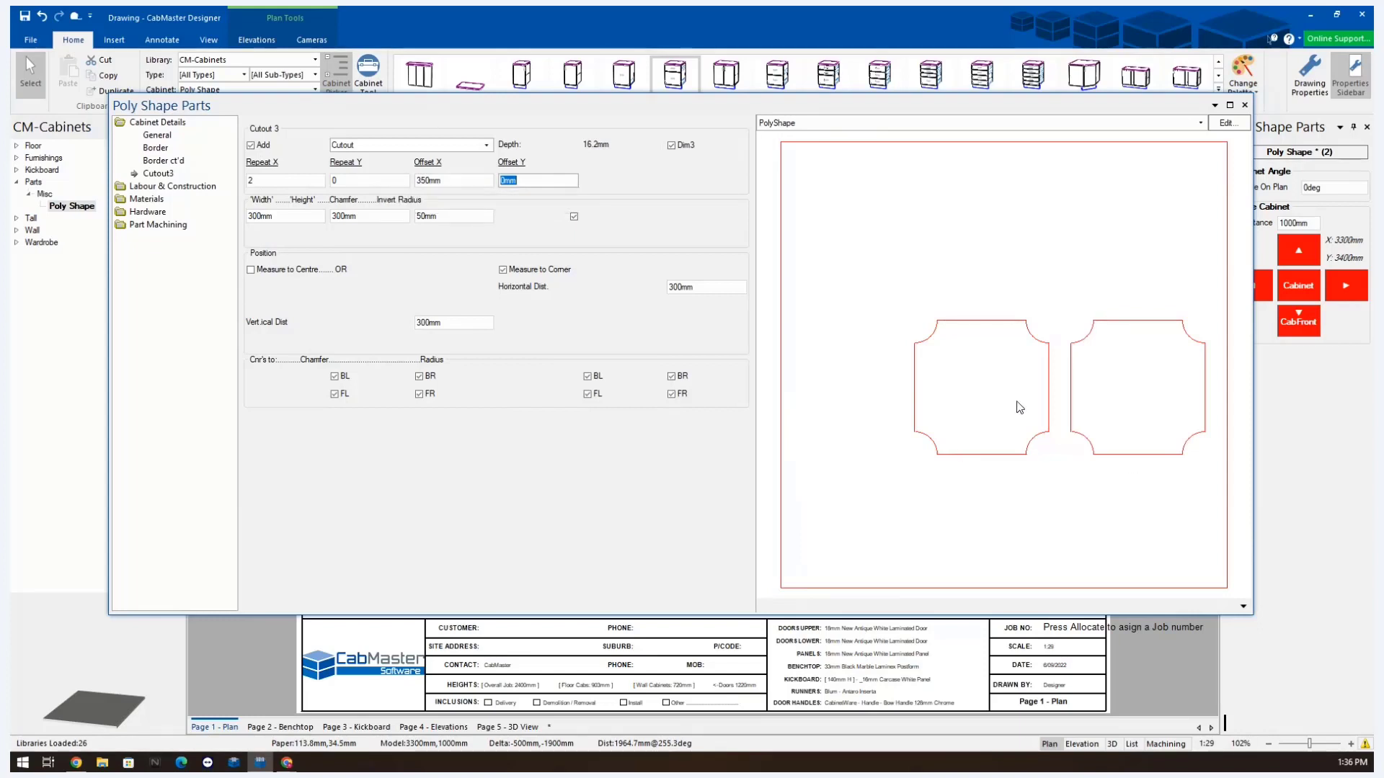
- Switch Cutout 3's position to Measure to Centre and close the part properties
{"action": "left_click", "coordinate": [251, 271]}
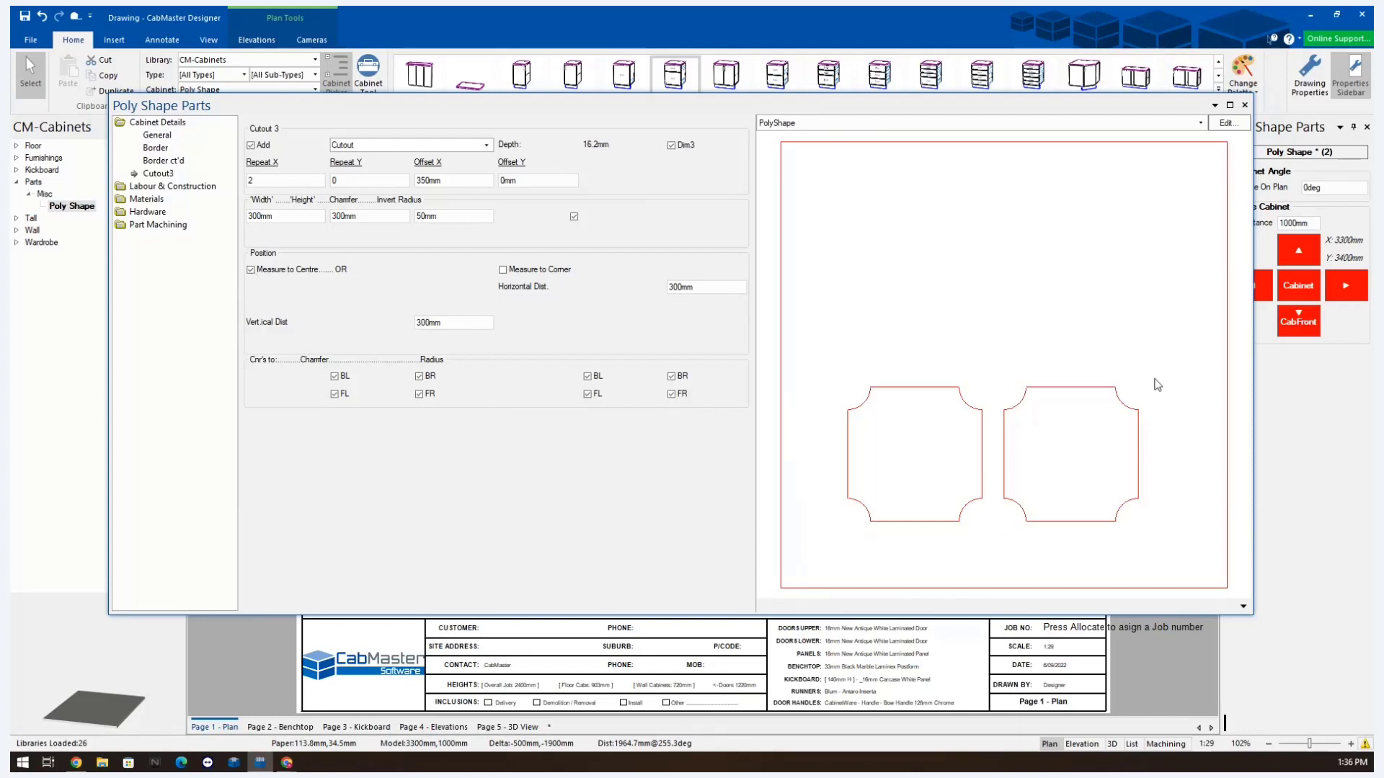
{"action": "left_click", "coordinate": [1245, 106]}
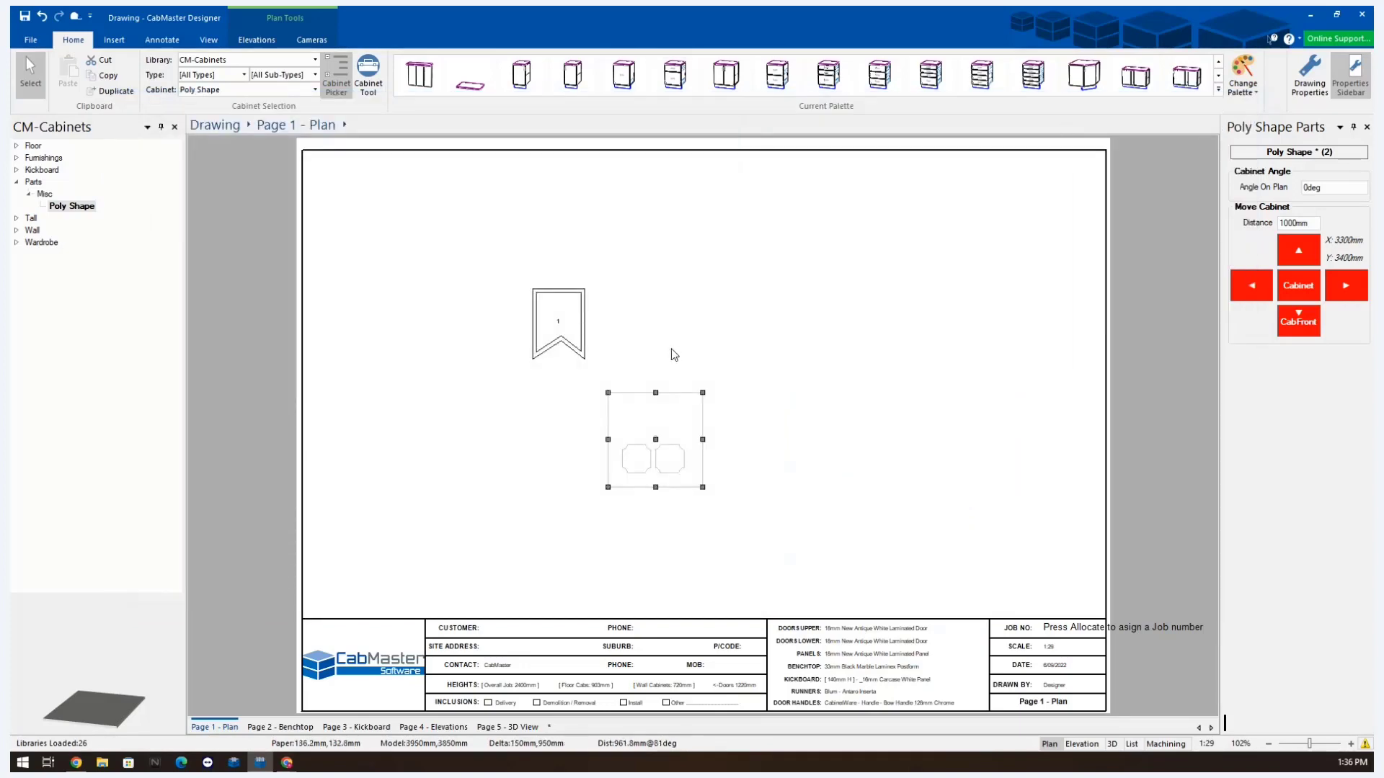
- Reopen the Poly Shape part's properties and change Cutout 3's operation name to shaker
{"action": "double_click", "coordinate": [686, 436]}
{"action": "double_click", "coordinate": [353, 145]}
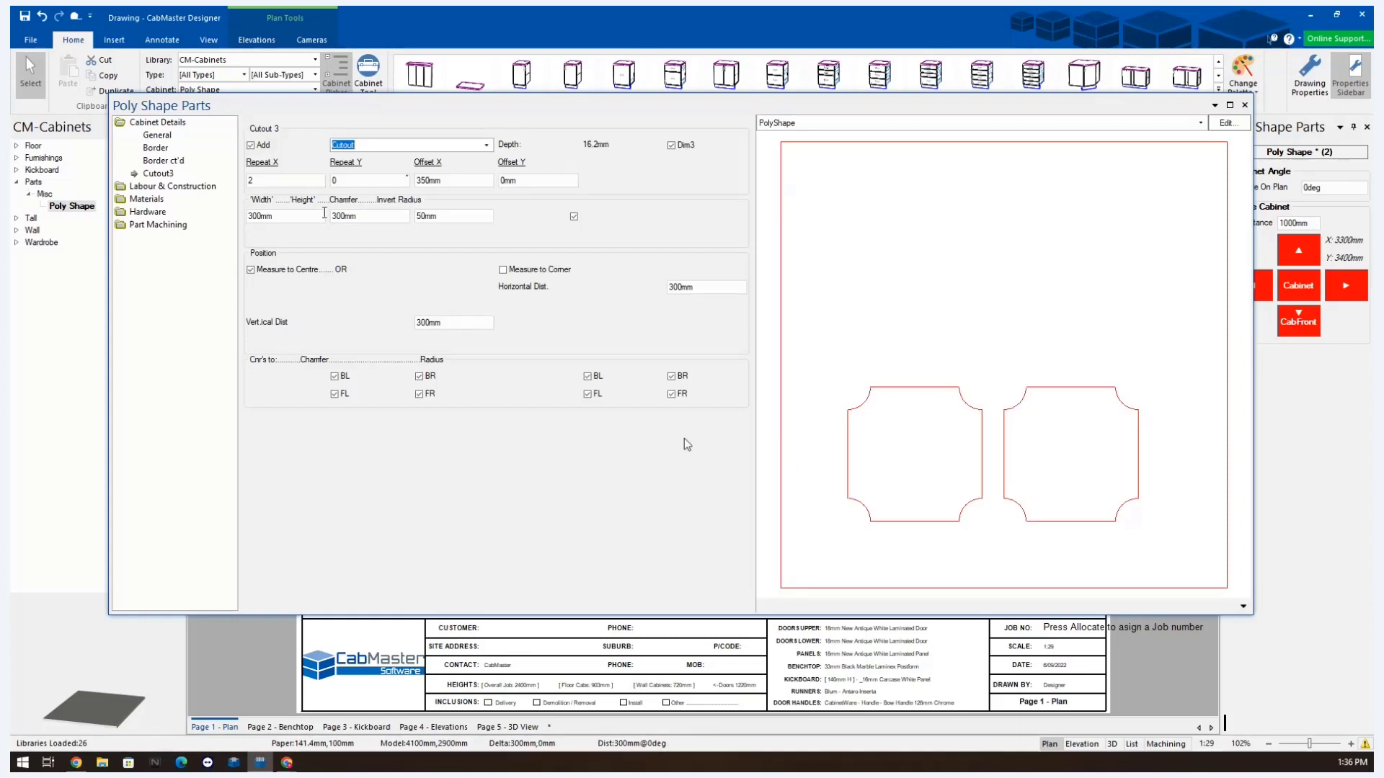
{"action": "type", "text": "shake"}
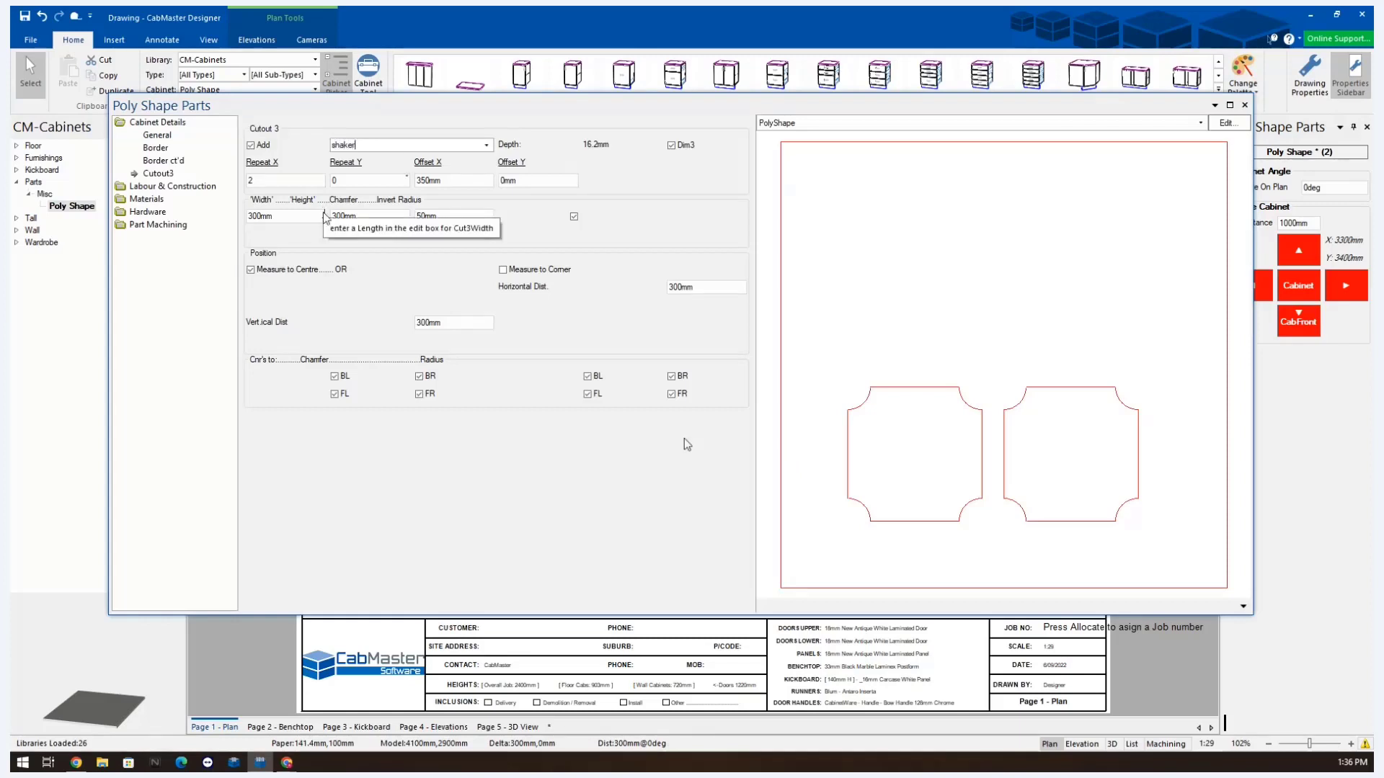
{"action": "type", "text": "r"}
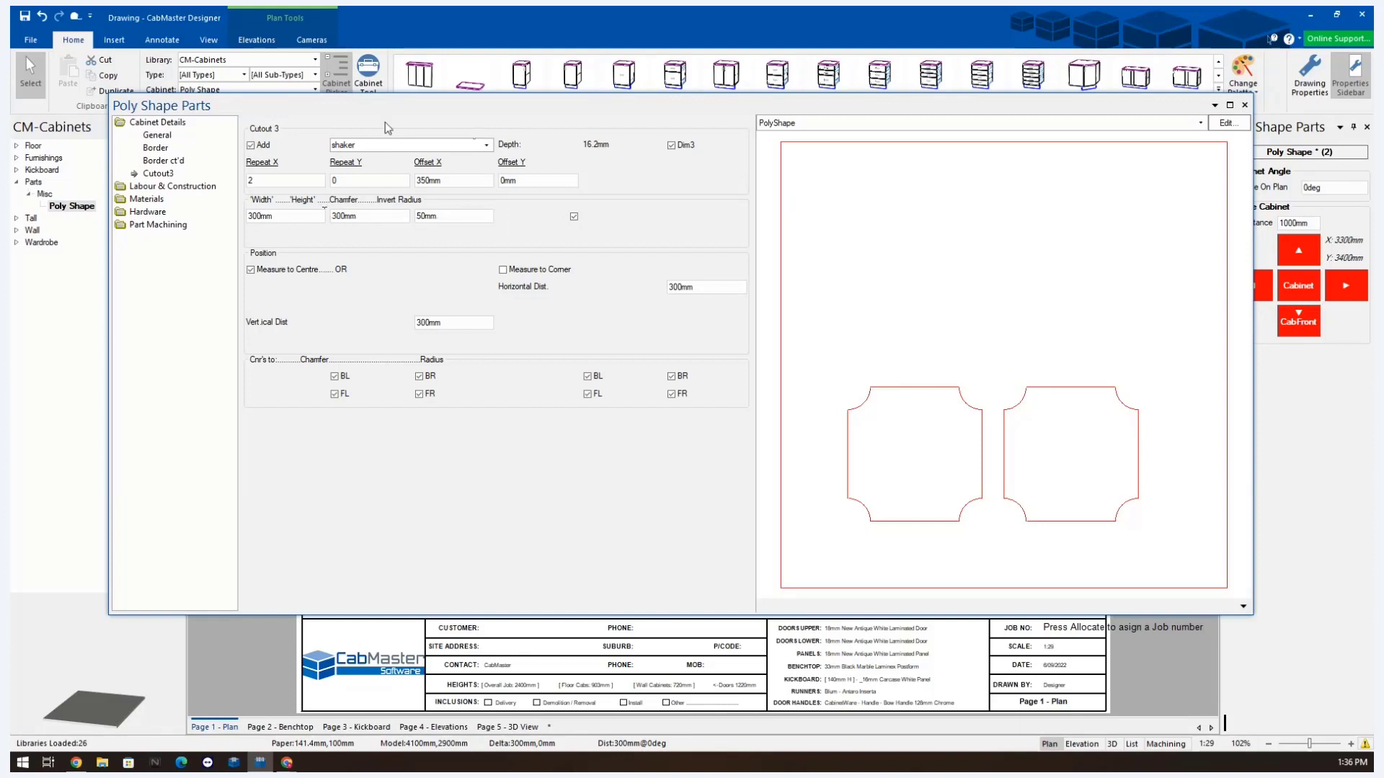
- Try the operation names cutout and shakerV for Cutout 3, replace them with one starting with sh, and close the part properties
{"action": "double_click", "coordinate": [388, 146]}
{"action": "type", "text": "cutout"}
{"action": "left_click_drag", "start_coordinate": [376, 146], "coordinate": [277, 158]}
{"action": "type", "text": "shakerV"}
{"action": "left_click_drag", "start_coordinate": [382, 144], "coordinate": [267, 144]}
{"action": "type", "text": "sh"}
{"action": "left_click", "coordinate": [1244, 104]}
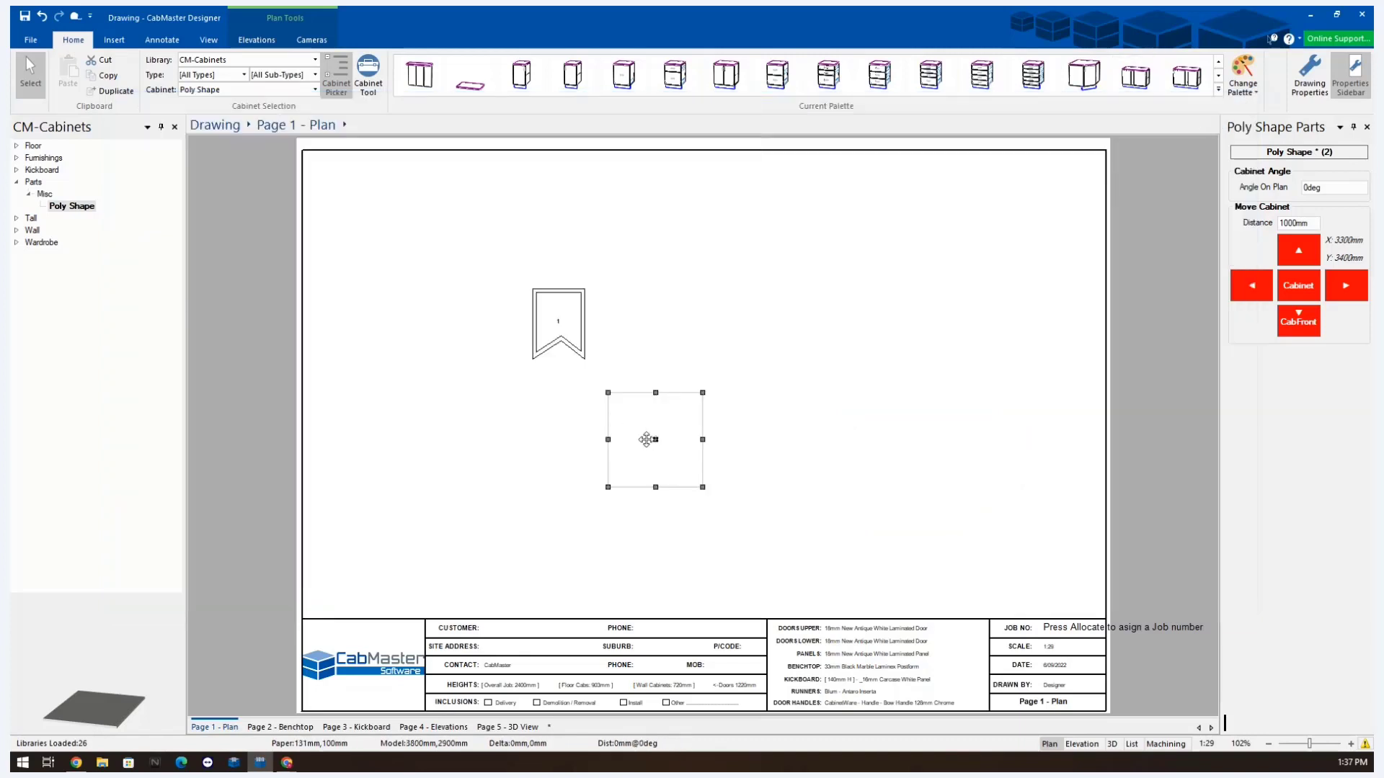
- Move the square part to the left of the notched part and place a new Poly Shape to the right of both
{"action": "left_click_drag", "start_coordinate": [649, 439], "coordinate": [436, 293]}
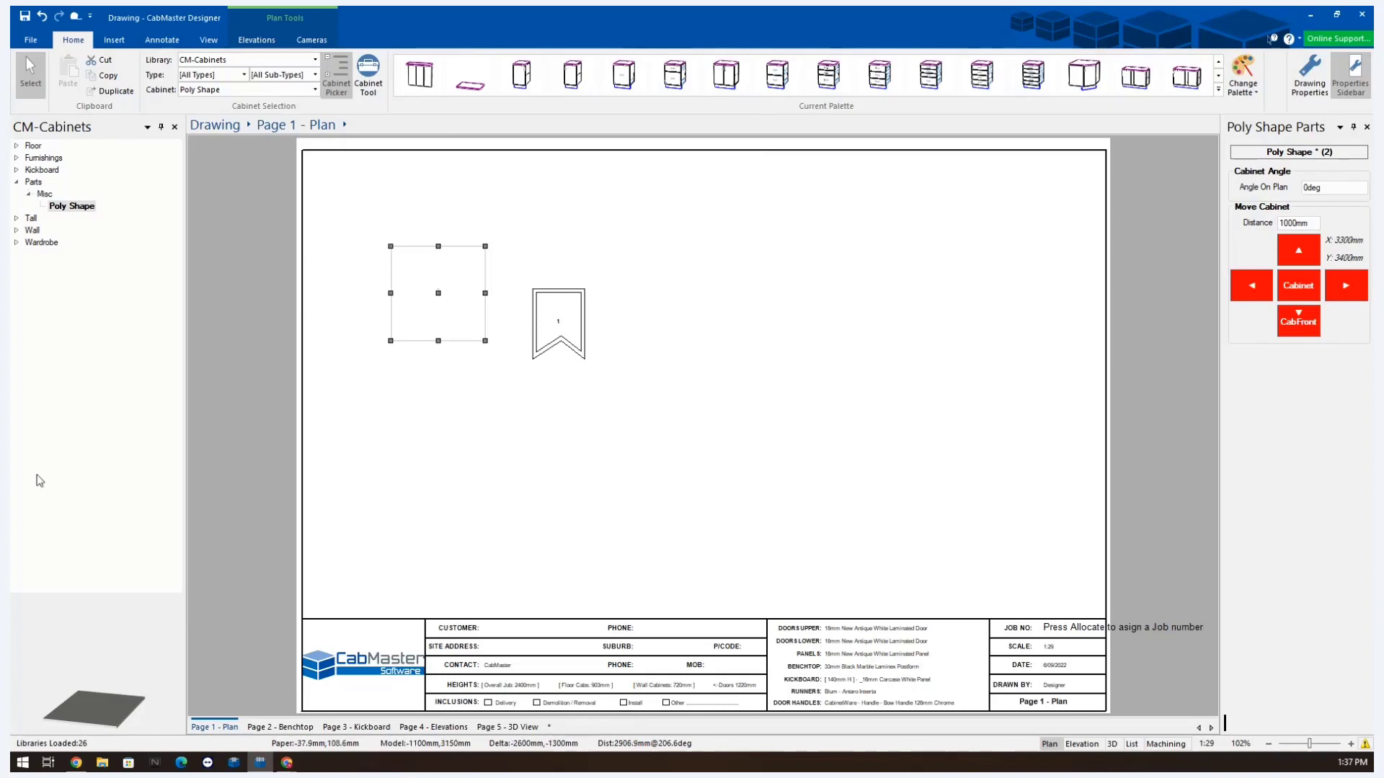
{"action": "left_click", "coordinate": [64, 207]}
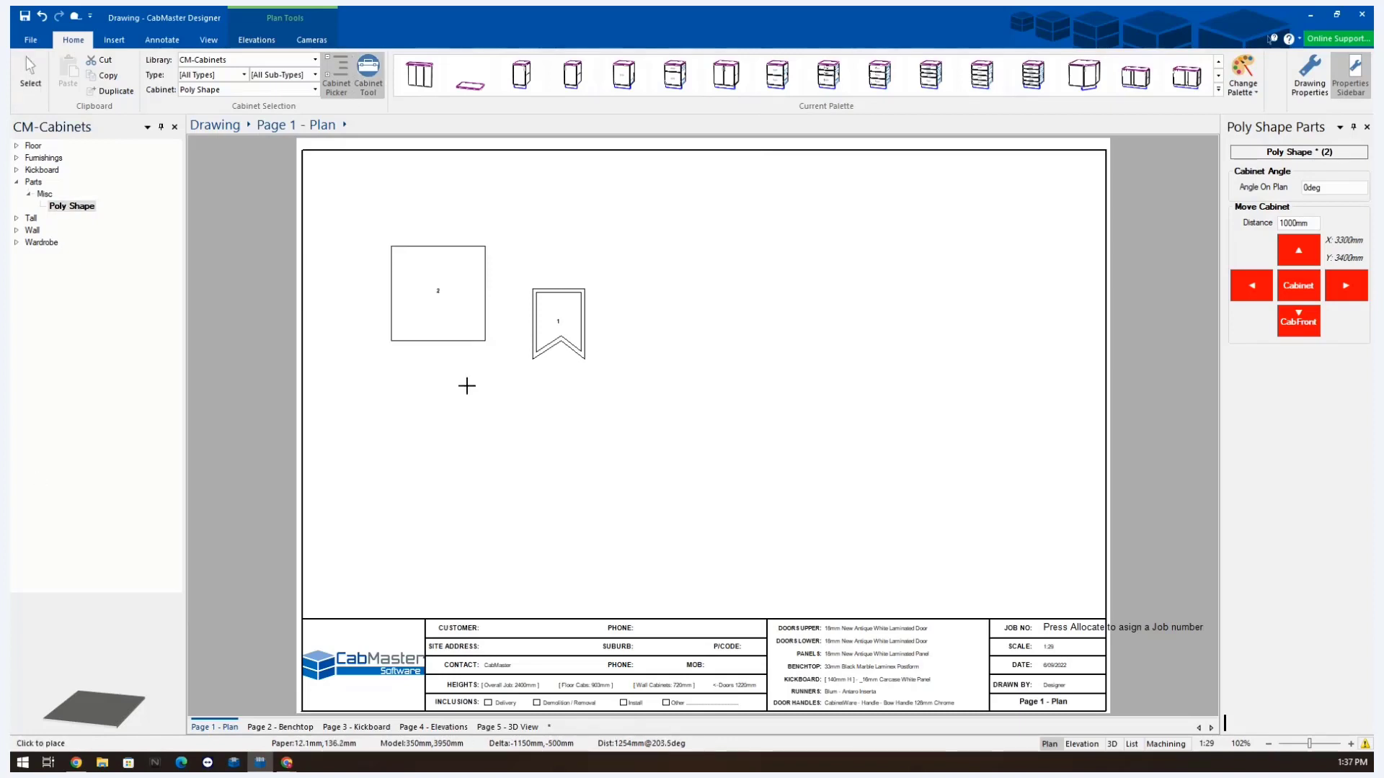
{"action": "left_click", "coordinate": [811, 279]}
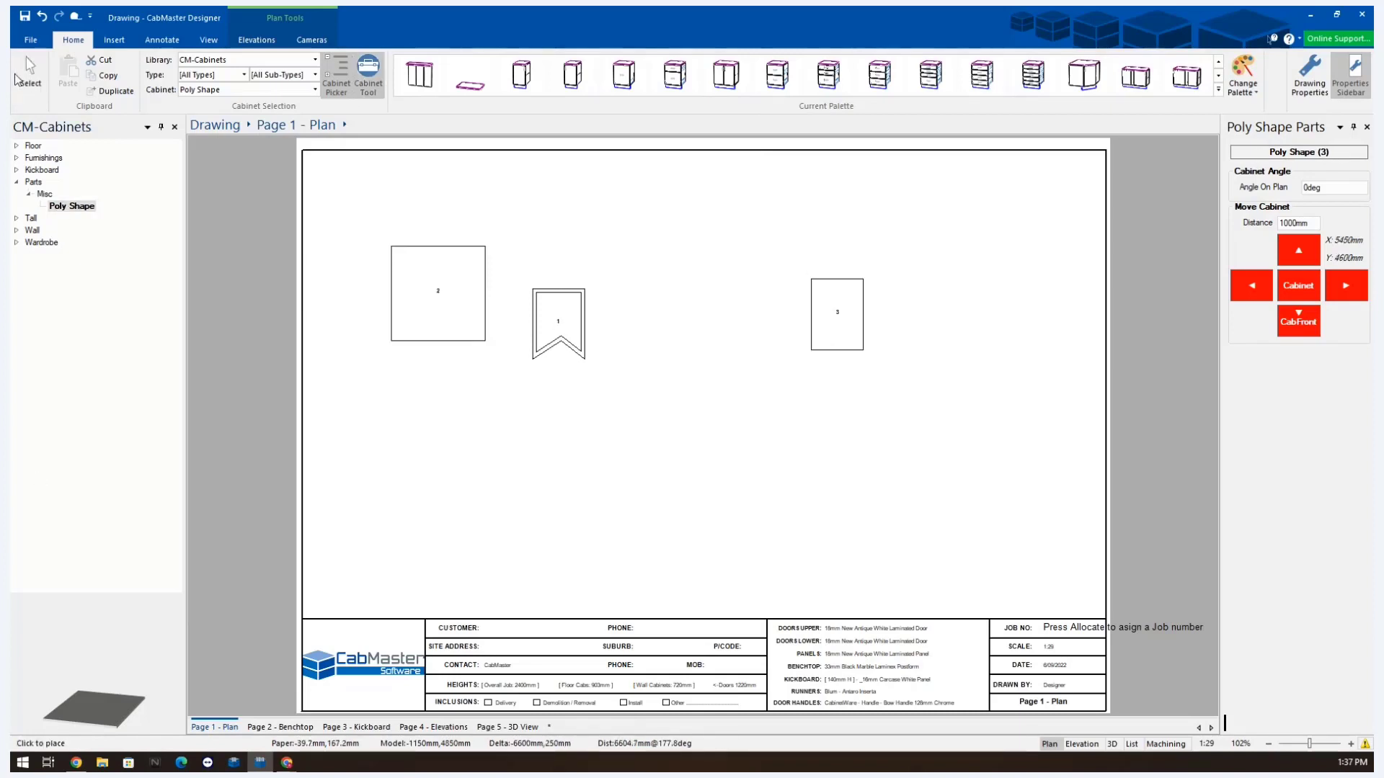
{"action": "left_click", "coordinate": [33, 82]}
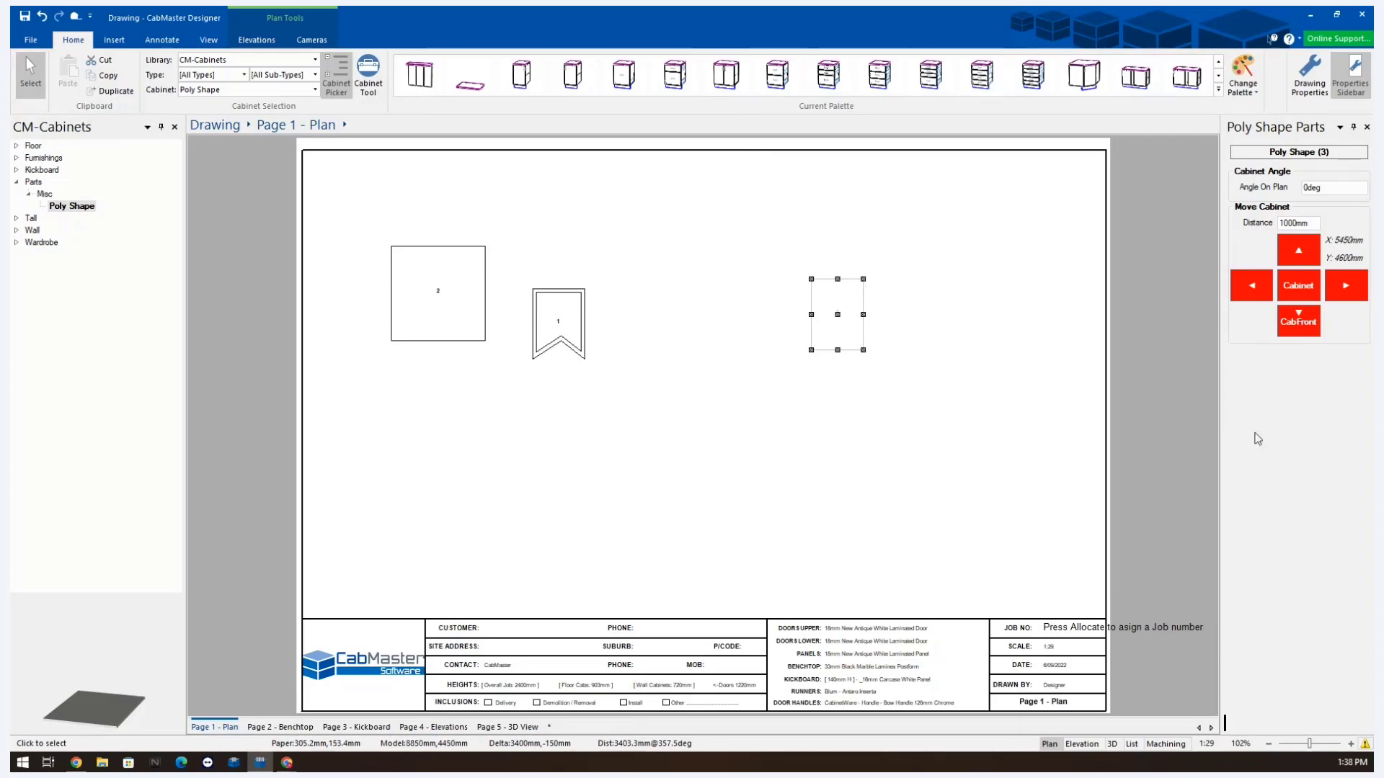
- Open the properties of the newly placed Poly Shape and enable Plot Points
{"action": "double_click", "coordinate": [827, 304]}
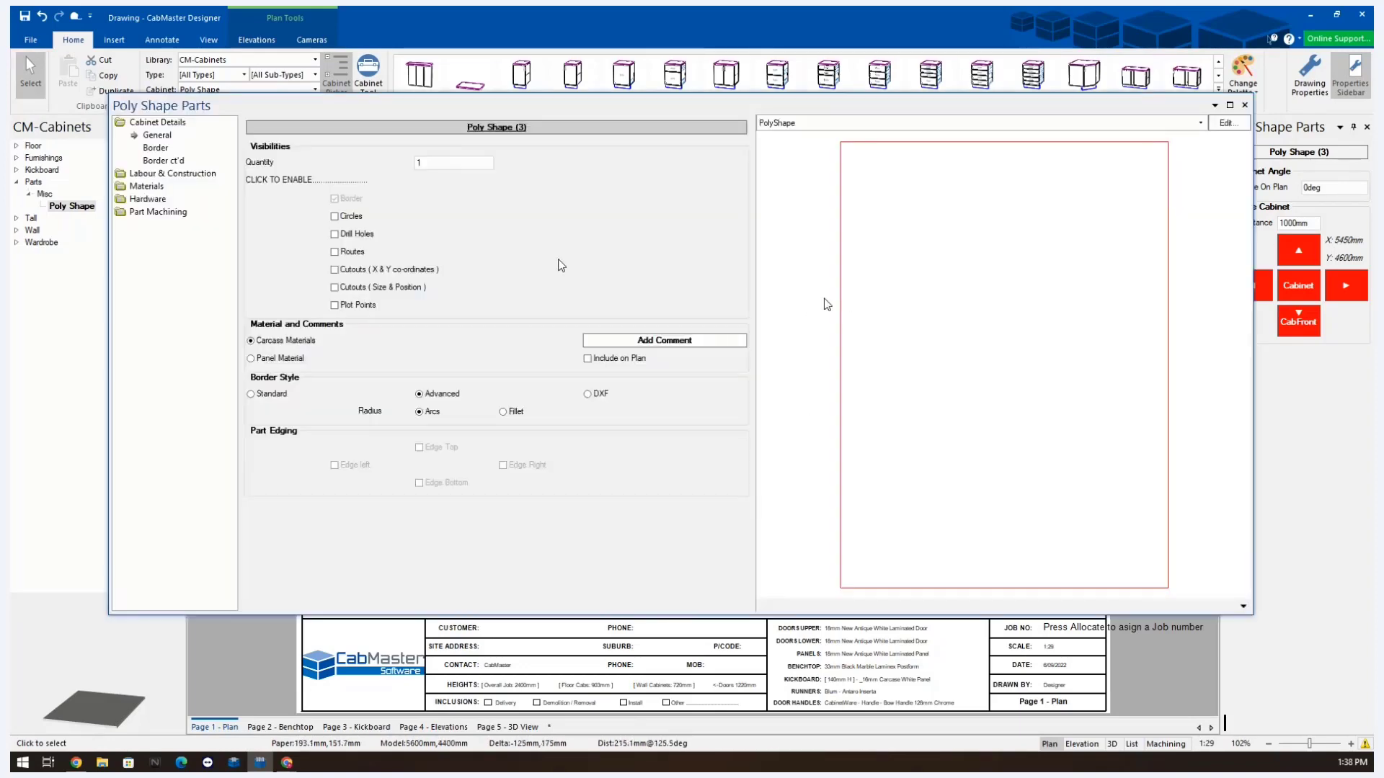
{"action": "scroll", "coordinate": [975, 297], "scroll_direction": "down", "scroll_amount": 1}
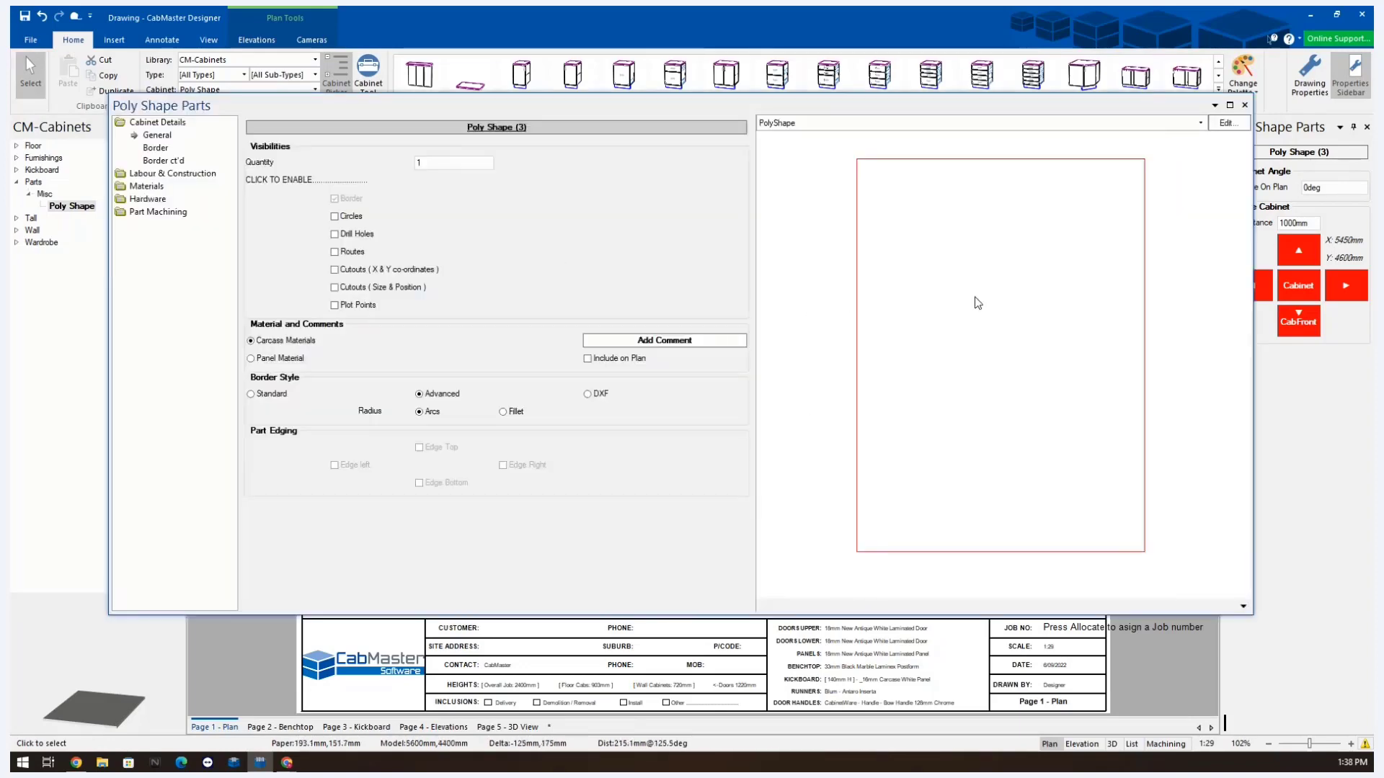
{"action": "left_click", "coordinate": [335, 306]}
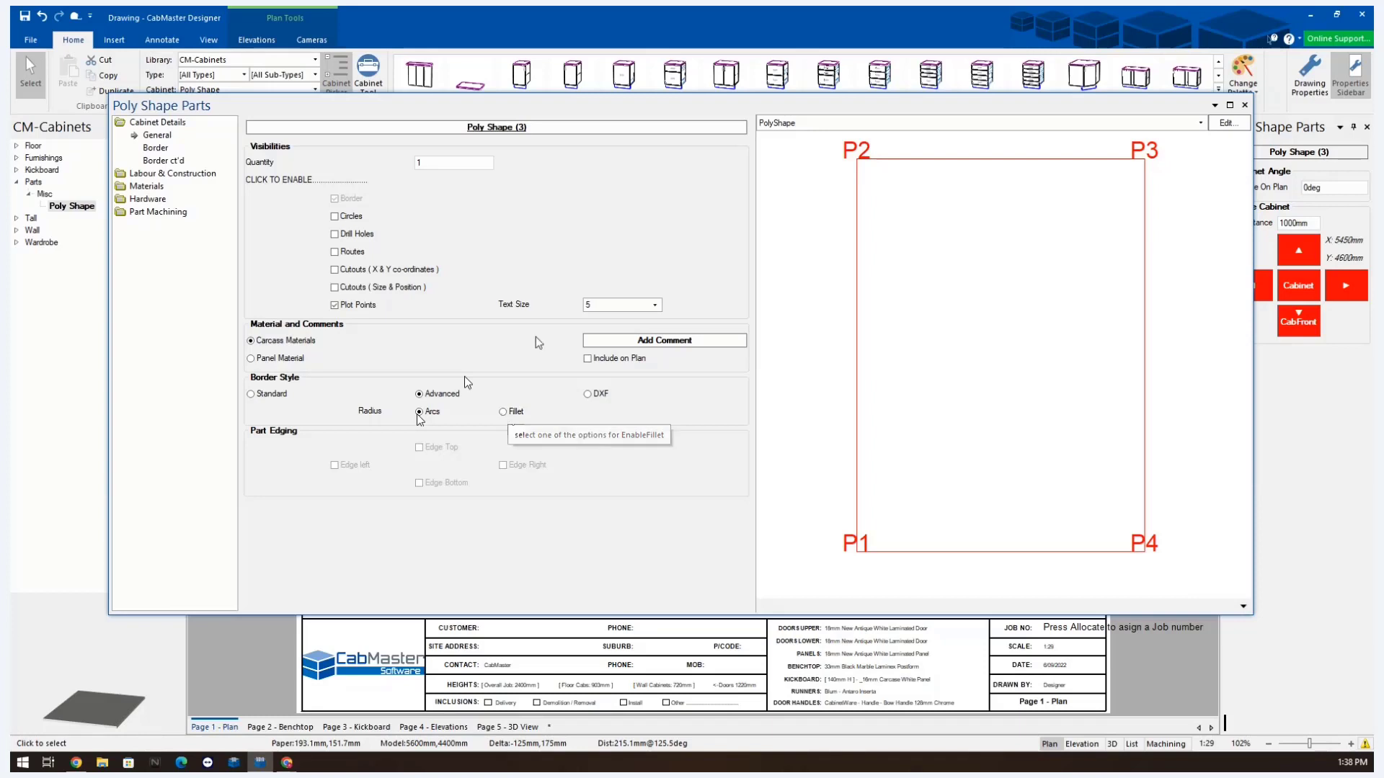
- Set the Y coordinates of border Points 2 and 3 to 800 mm
{"action": "left_click", "coordinate": [155, 148]}
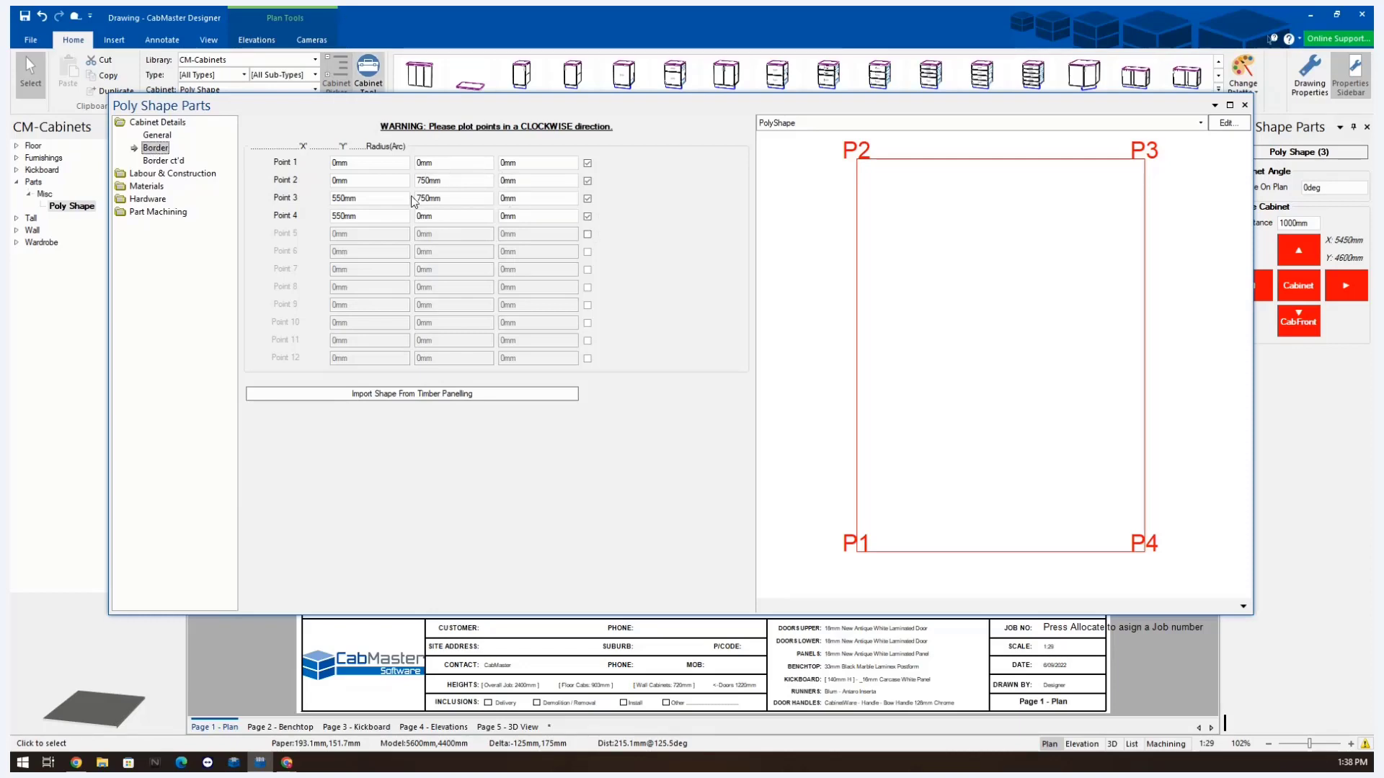
{"action": "key", "text": "Tab"}
{"action": "key", "text": "Tab"}
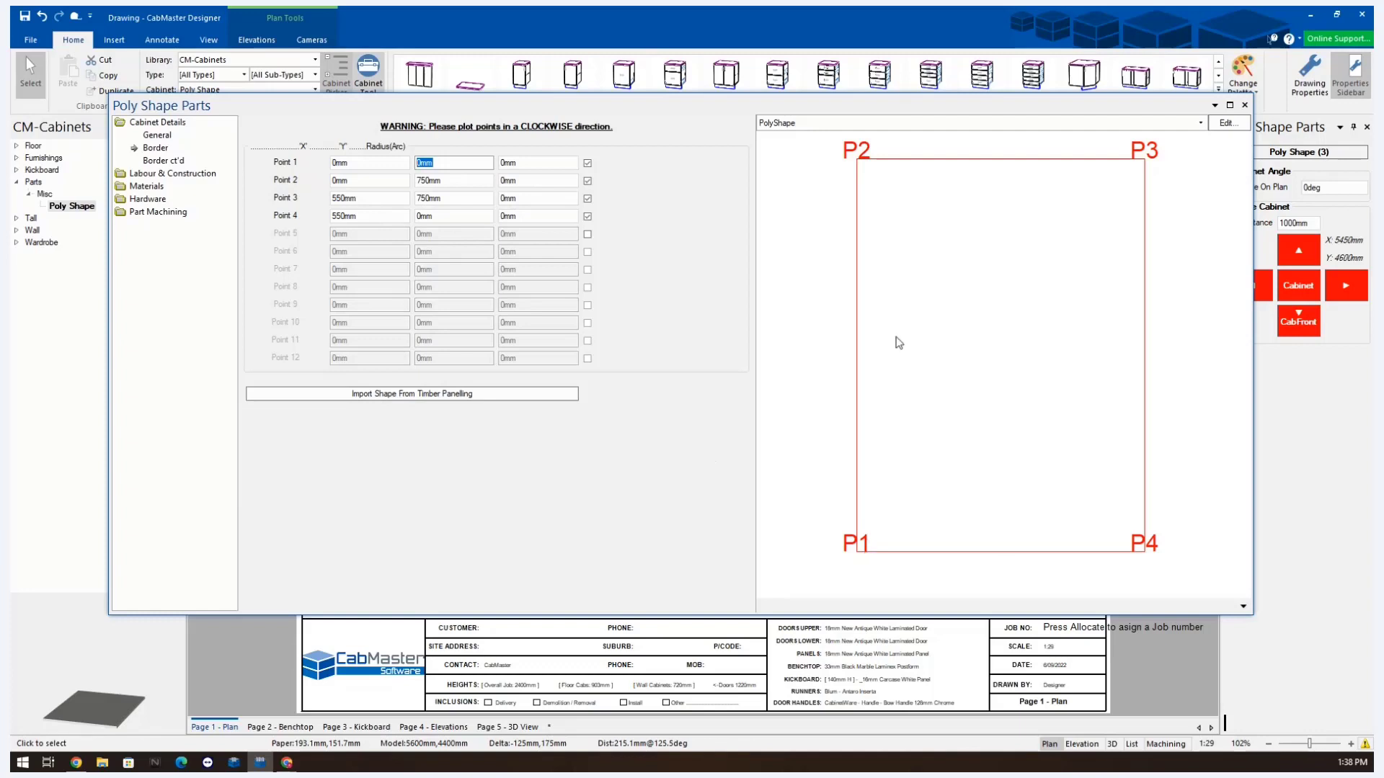
{"action": "left_click", "coordinate": [438, 180]}
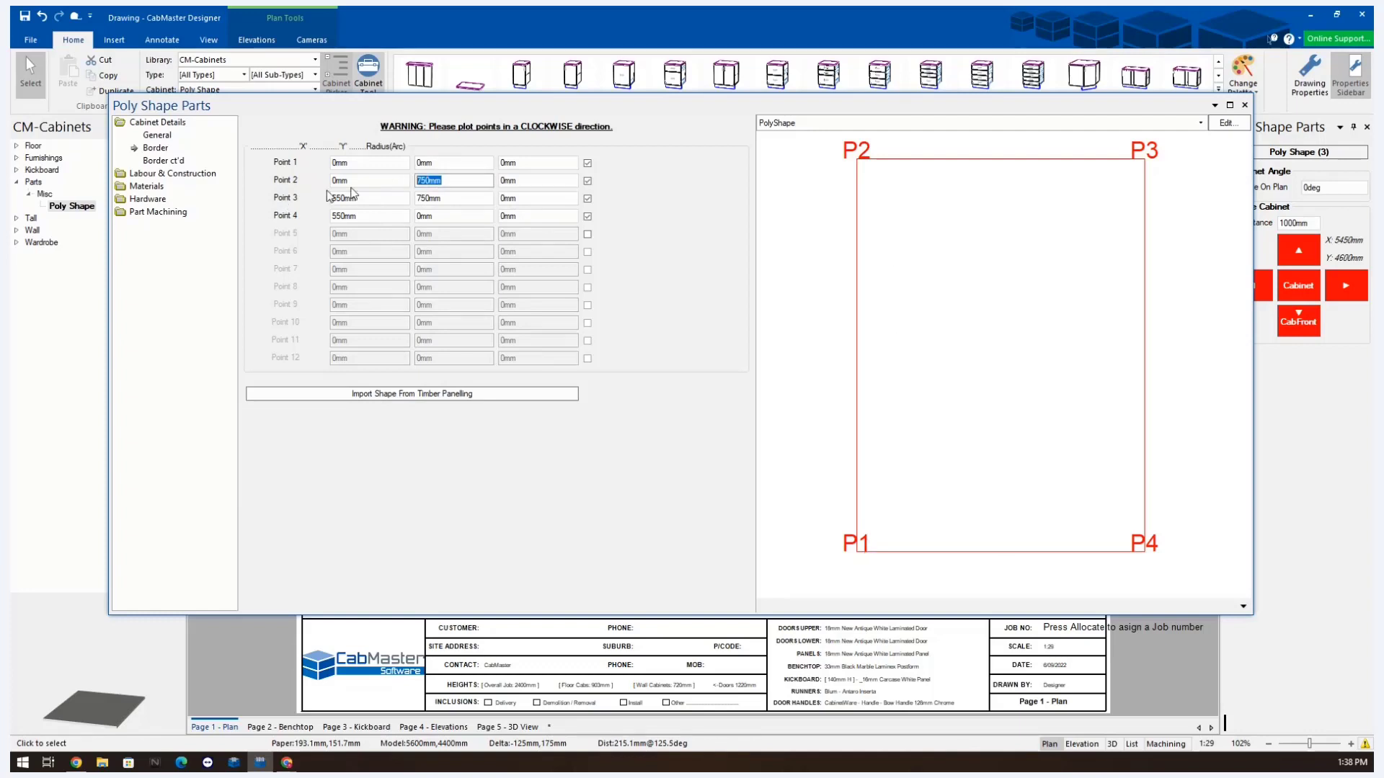
{"action": "type", "text": "800"}
{"action": "key", "text": "Tab"}
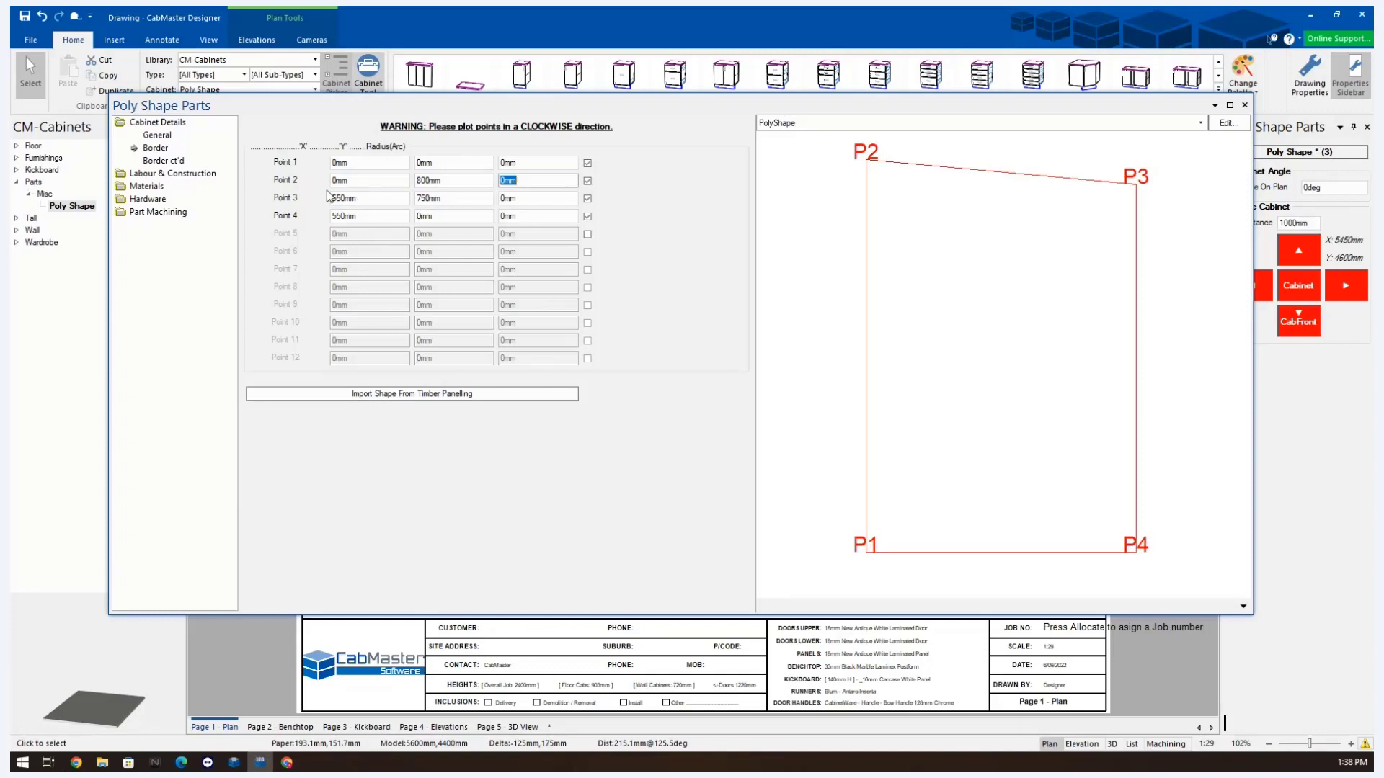
{"action": "left_click", "coordinate": [450, 199]}
{"action": "type", "text": "8"}
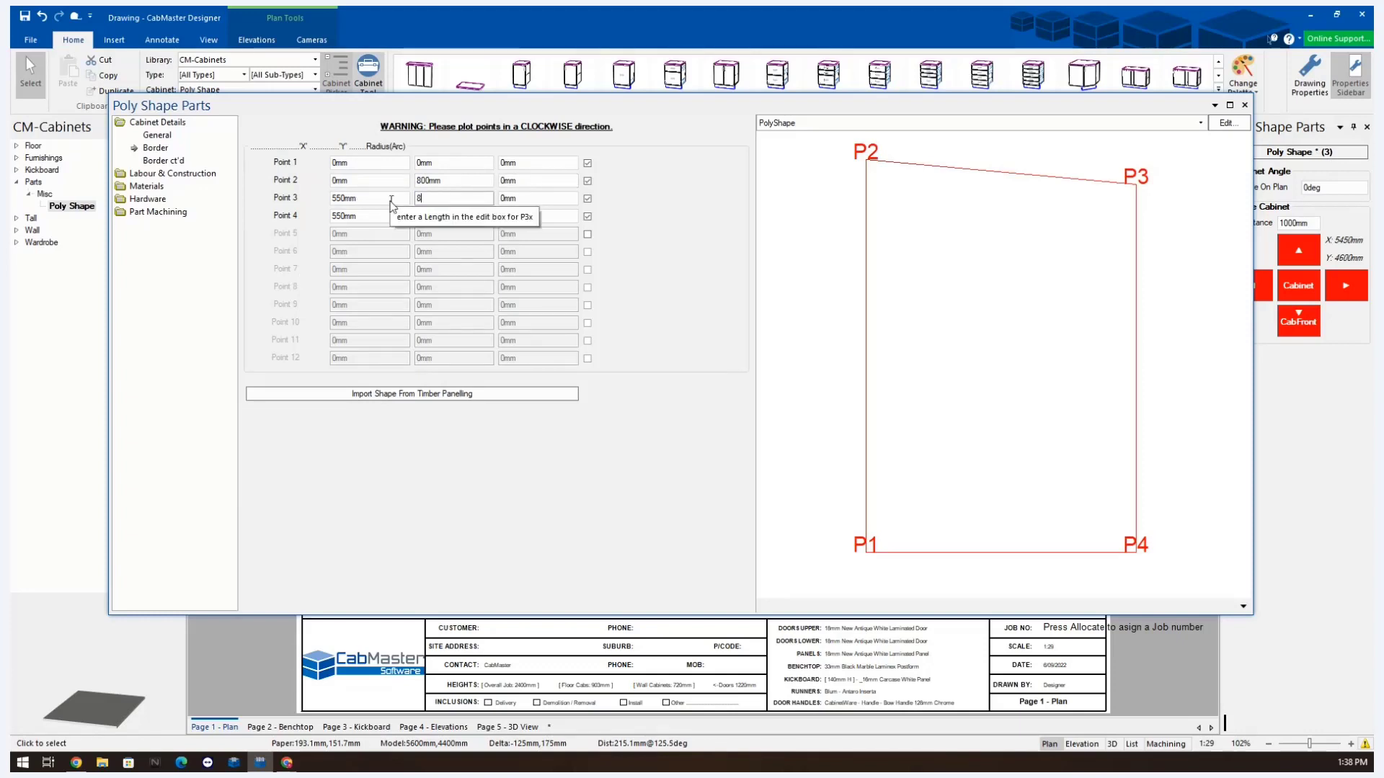
{"action": "type", "text": "00mm"}
- Set the X coordinates of border Points 3 and 4 to 800 mm
{"action": "left_click_drag", "start_coordinate": [394, 198], "coordinate": [342, 198]}
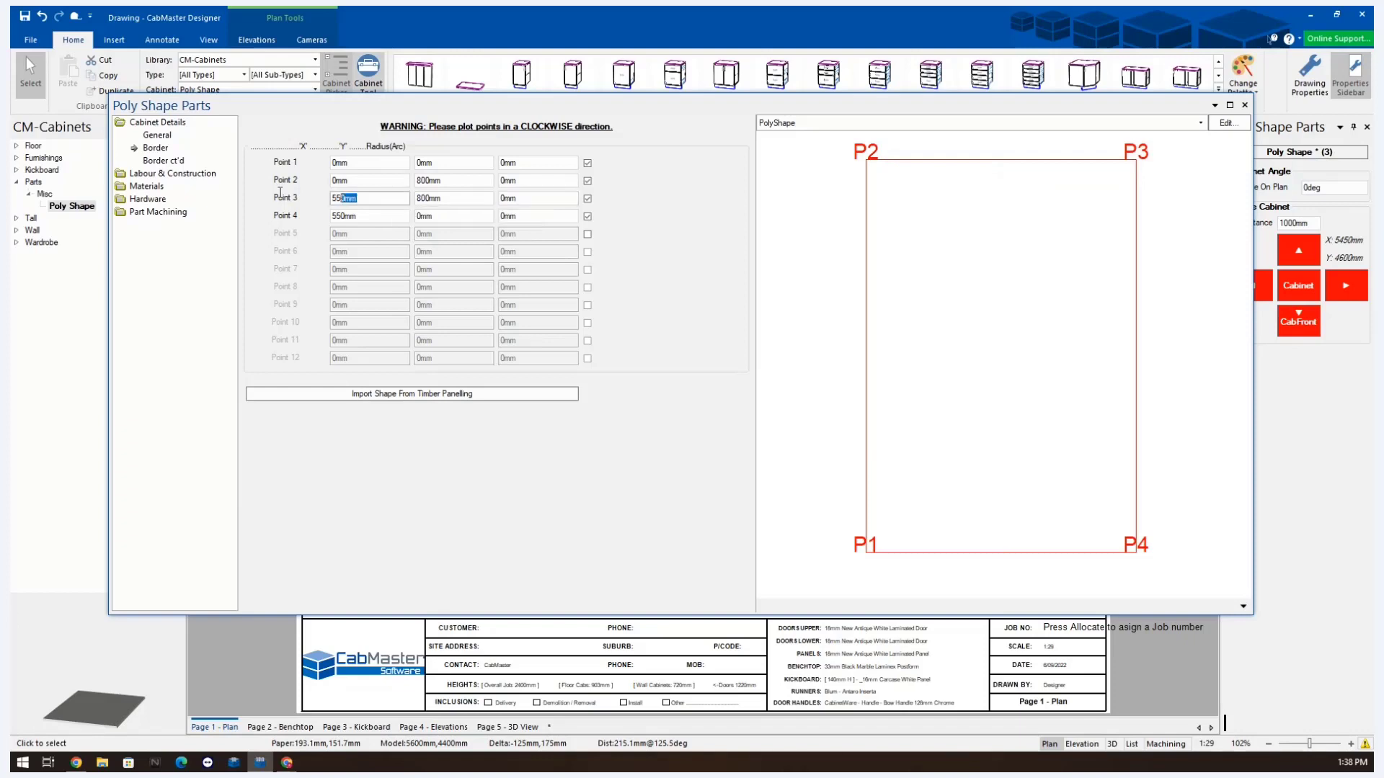
{"action": "type", "text": "800"}
{"action": "key", "text": "Tab"}
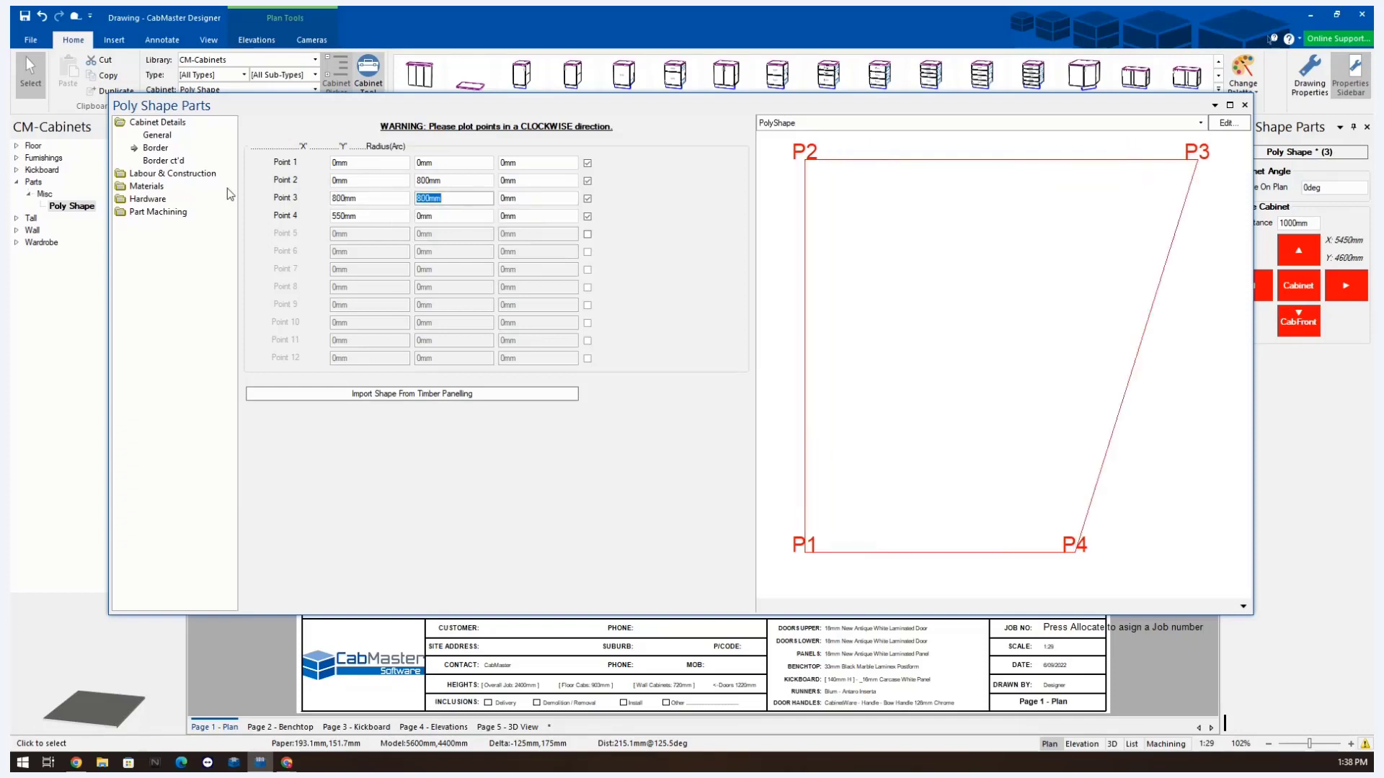
{"action": "left_click_drag", "start_coordinate": [369, 218], "coordinate": [294, 225]}
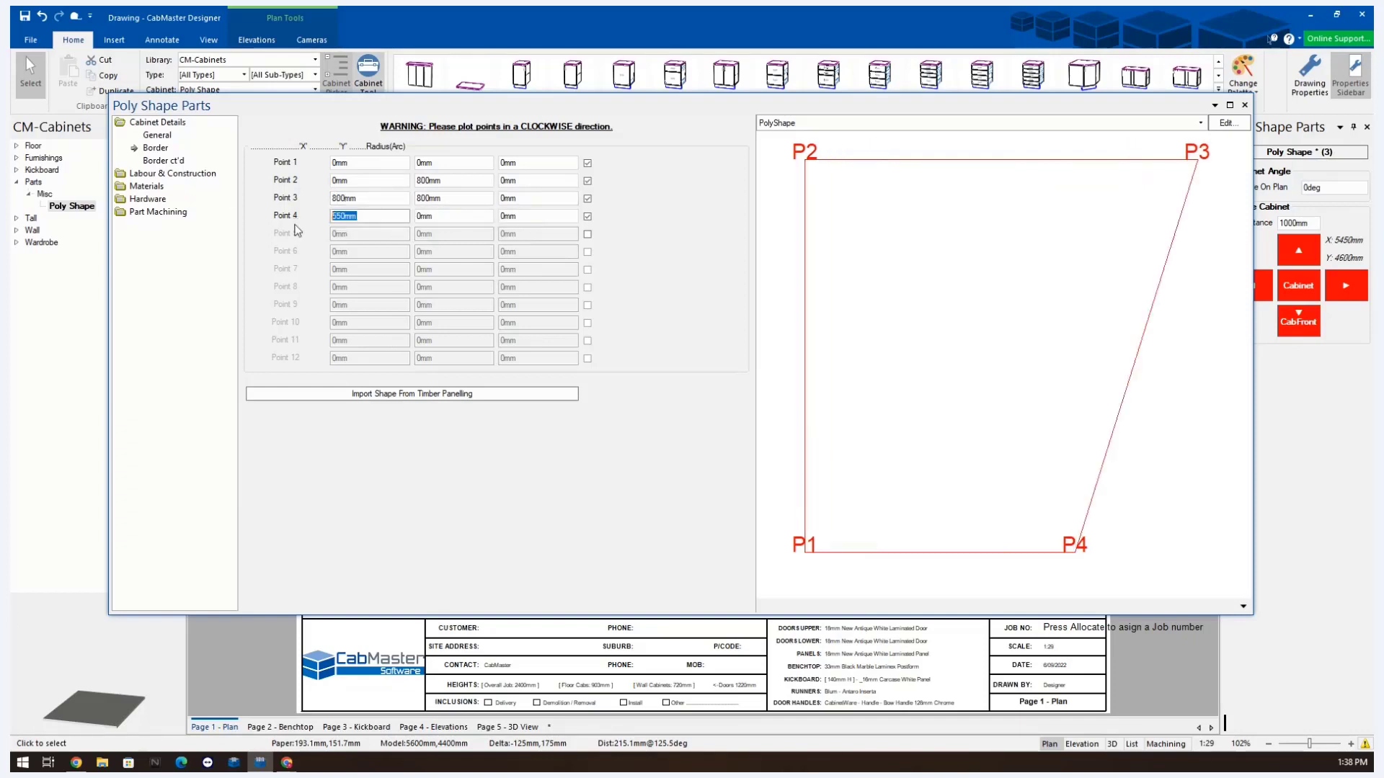
{"action": "type", "text": "800"}
{"action": "key", "text": "Tab"}
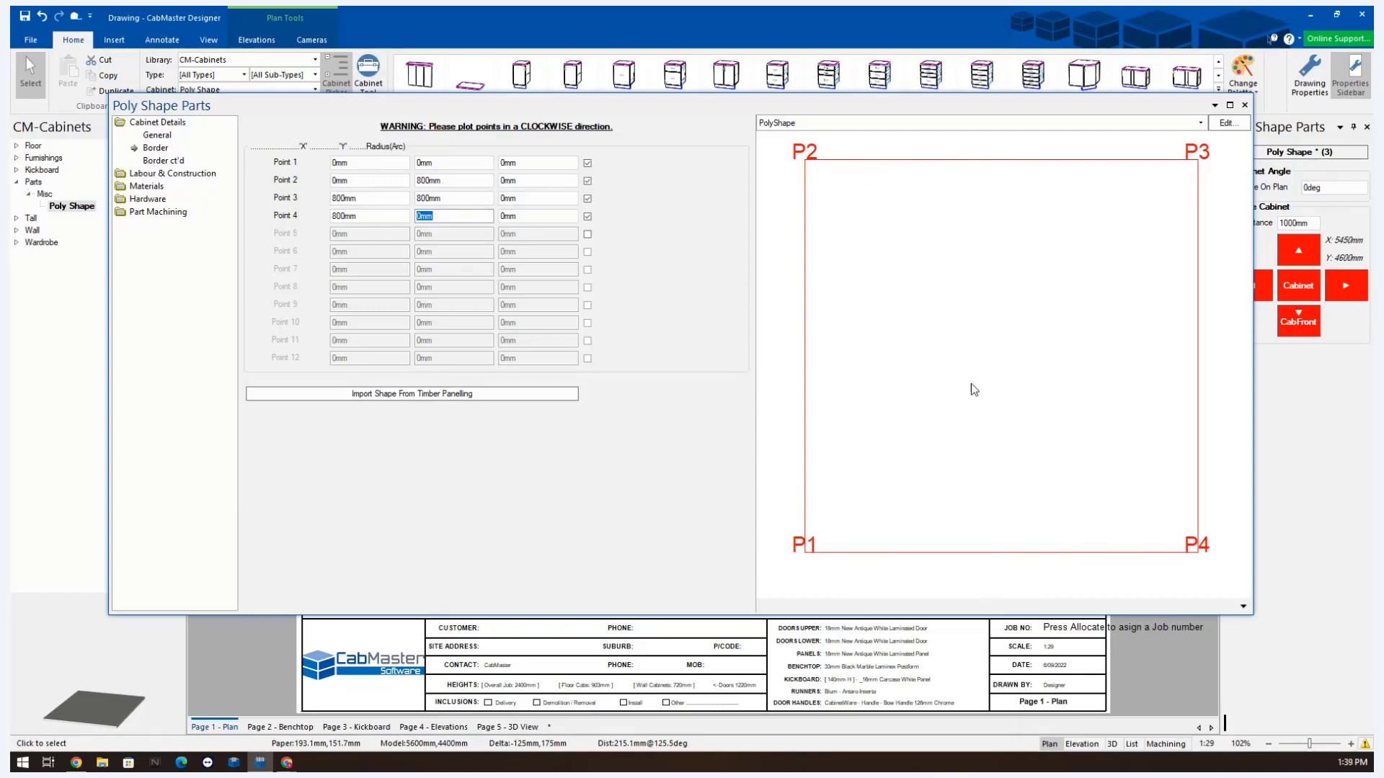
- Set the arc radius of border Points 1 and 2 to 400 mm
{"action": "left_click", "coordinate": [537, 163]}
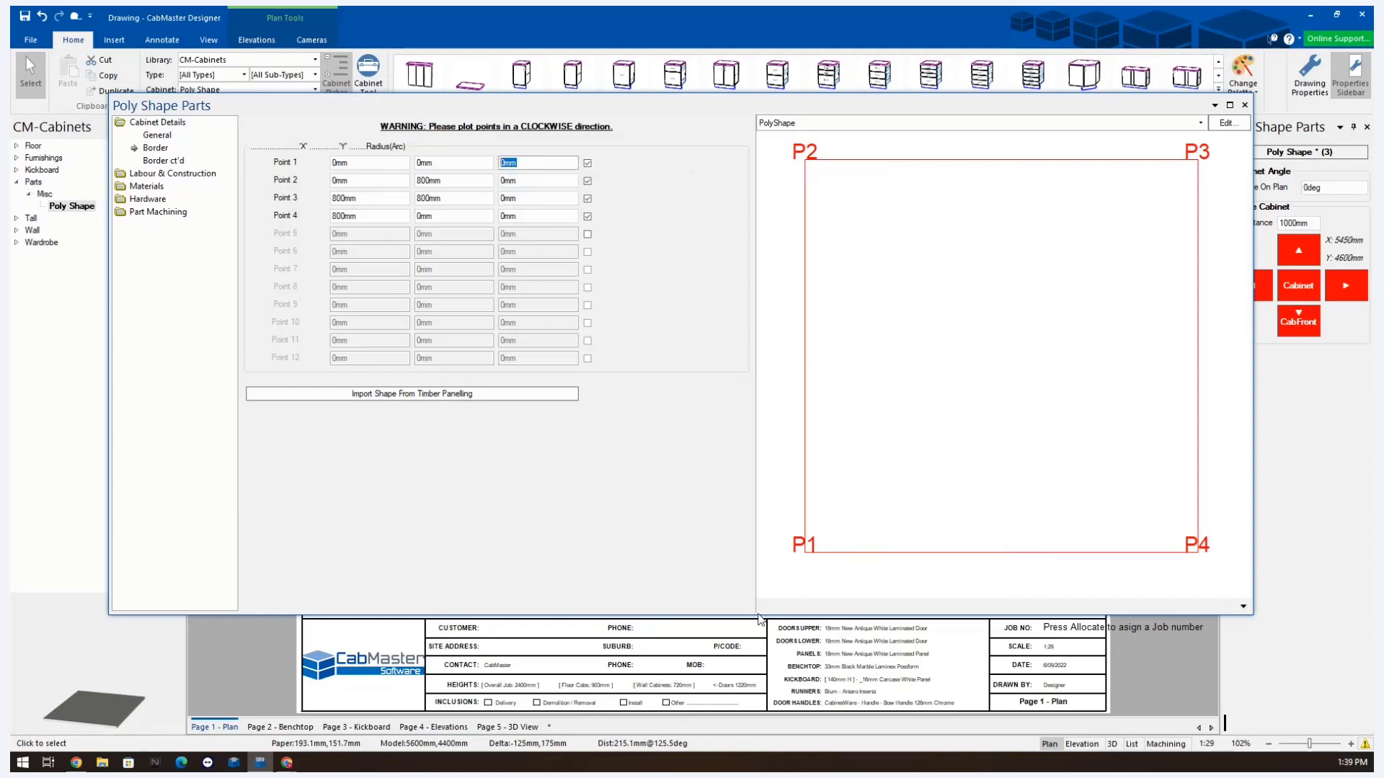
{"action": "type", "text": "400"}
{"action": "key", "text": "Return"}
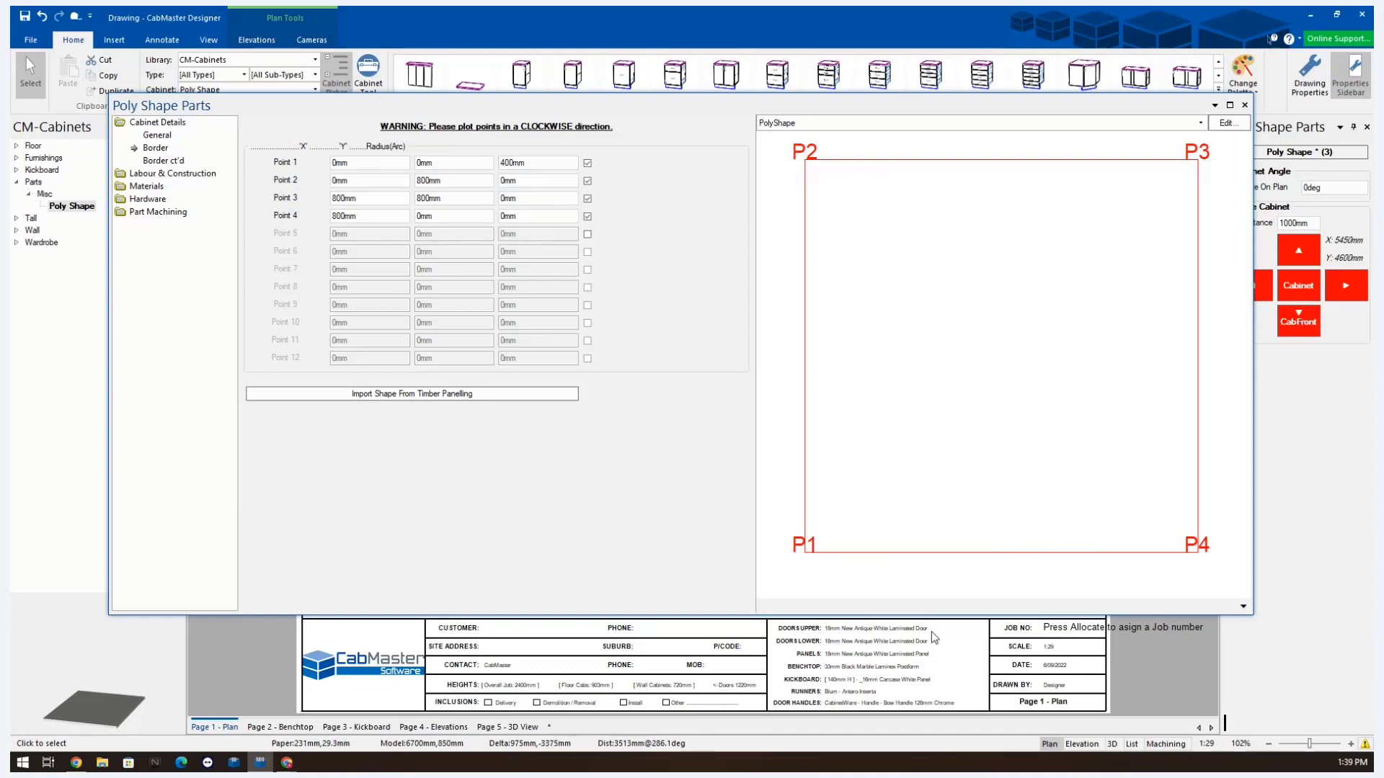
{"action": "left_click", "coordinate": [537, 180]}
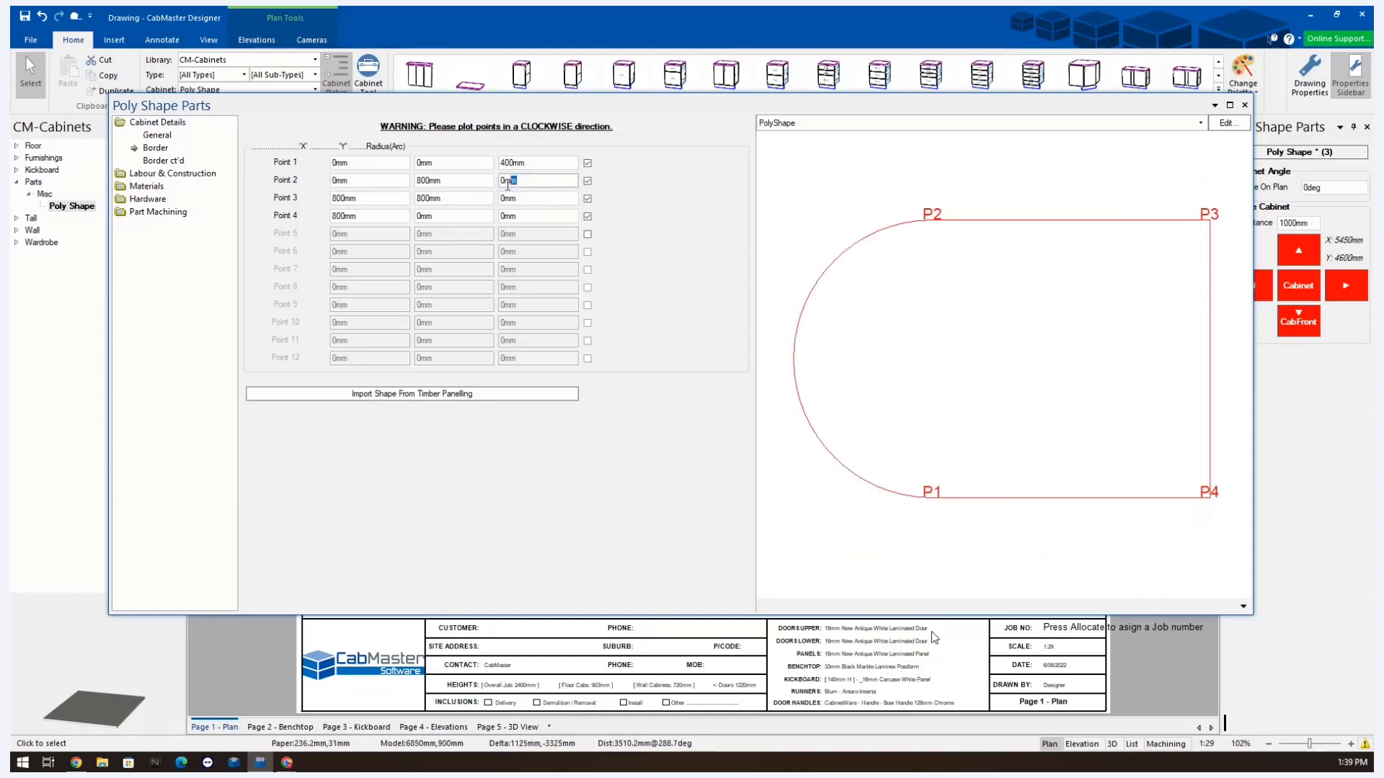
{"action": "type", "text": "400"}
{"action": "key", "text": "Return"}
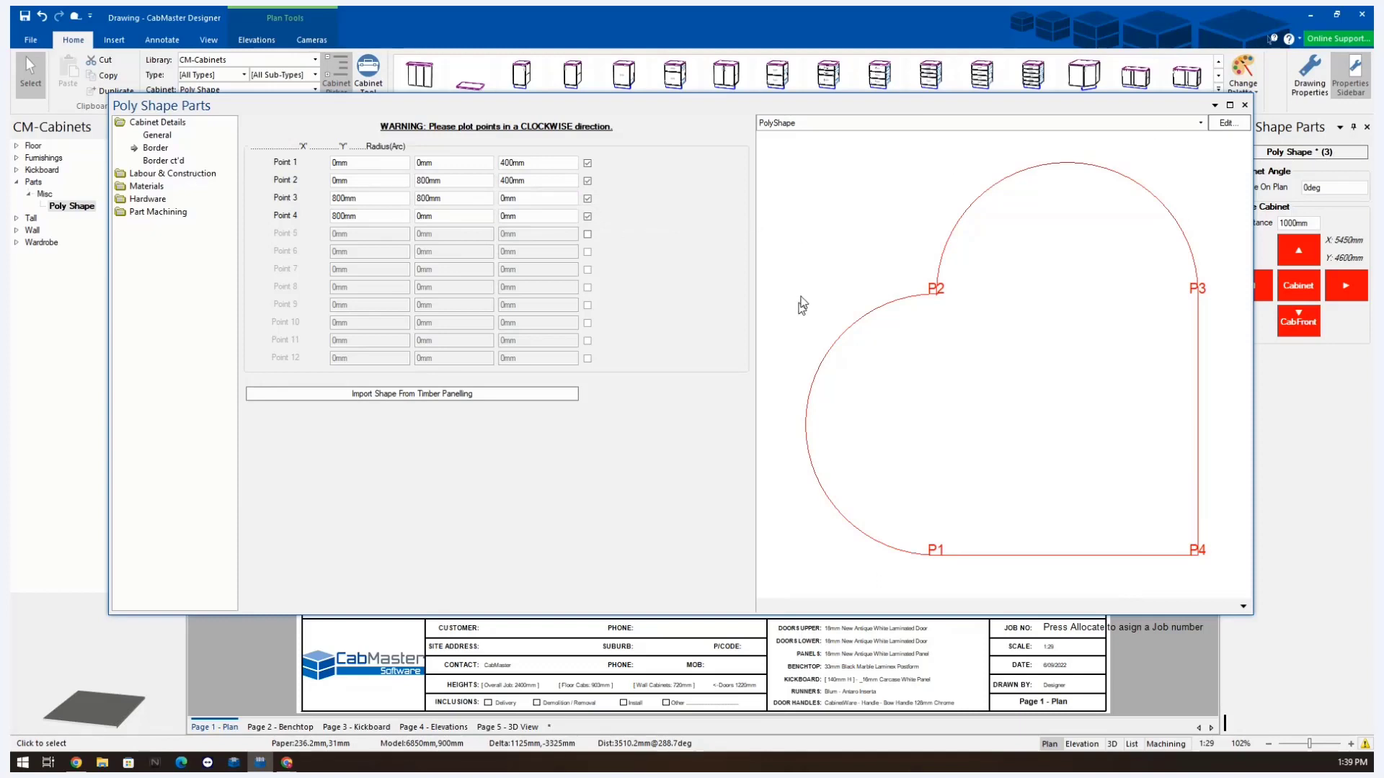
- Switch the border radius type to Fillet and set the radius of Points 3 and 4 to 400 mm
{"action": "left_click", "coordinate": [157, 135]}
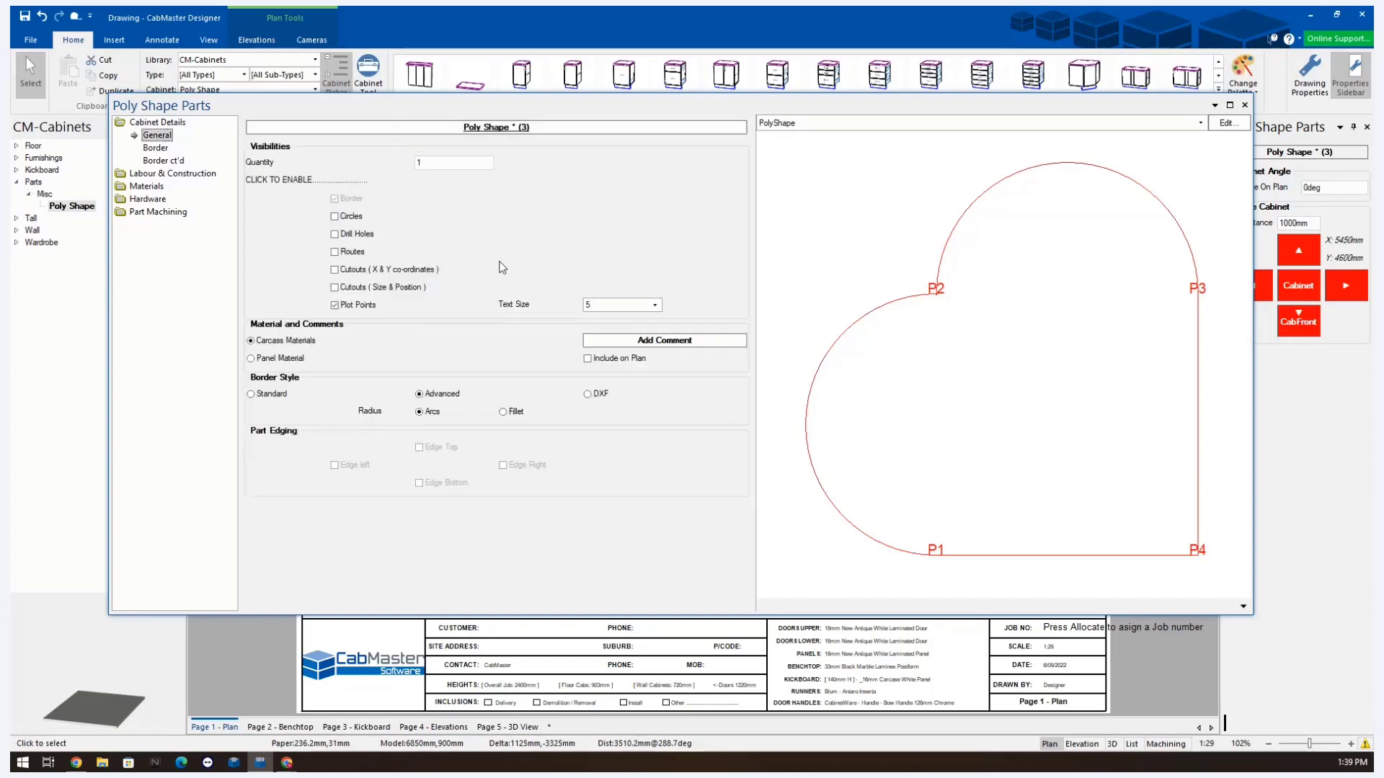
{"action": "left_click", "coordinate": [504, 412]}
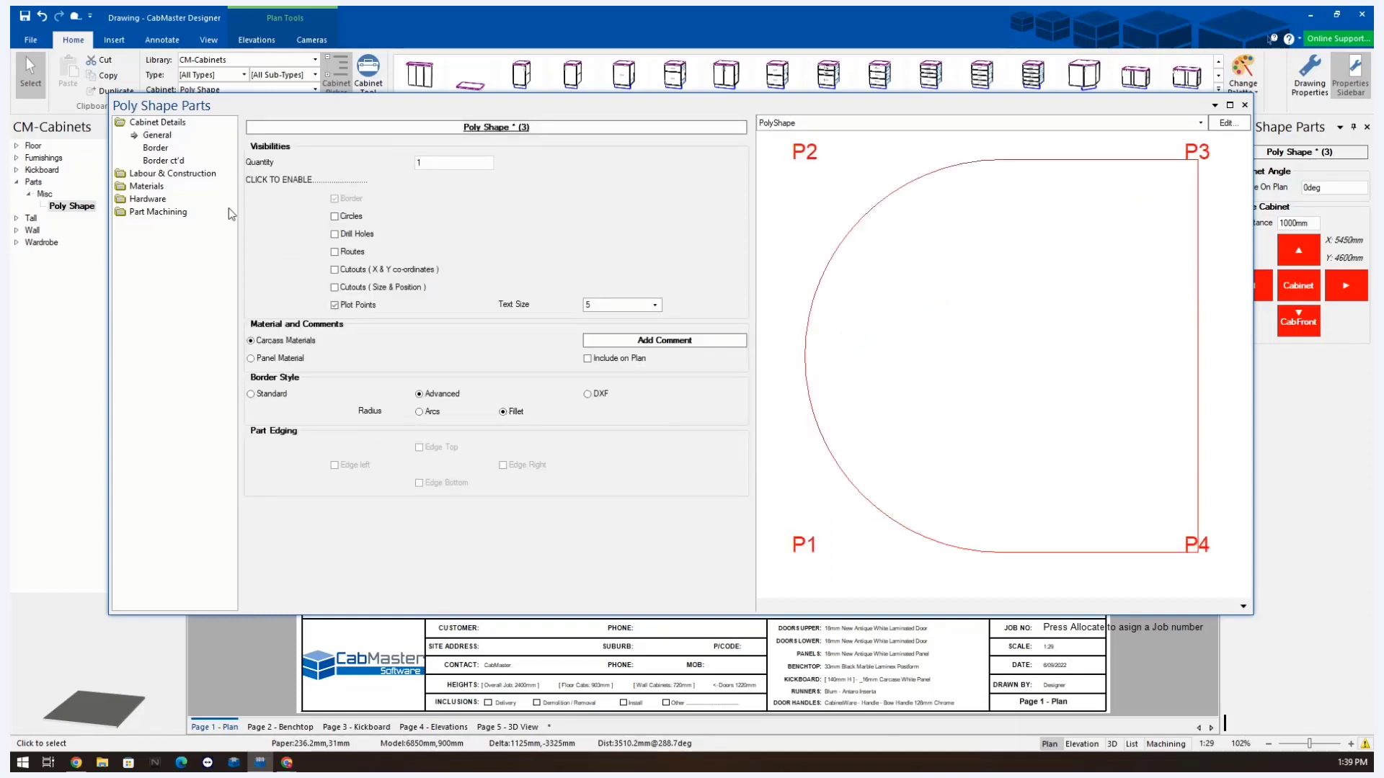
{"action": "left_click", "coordinate": [155, 148]}
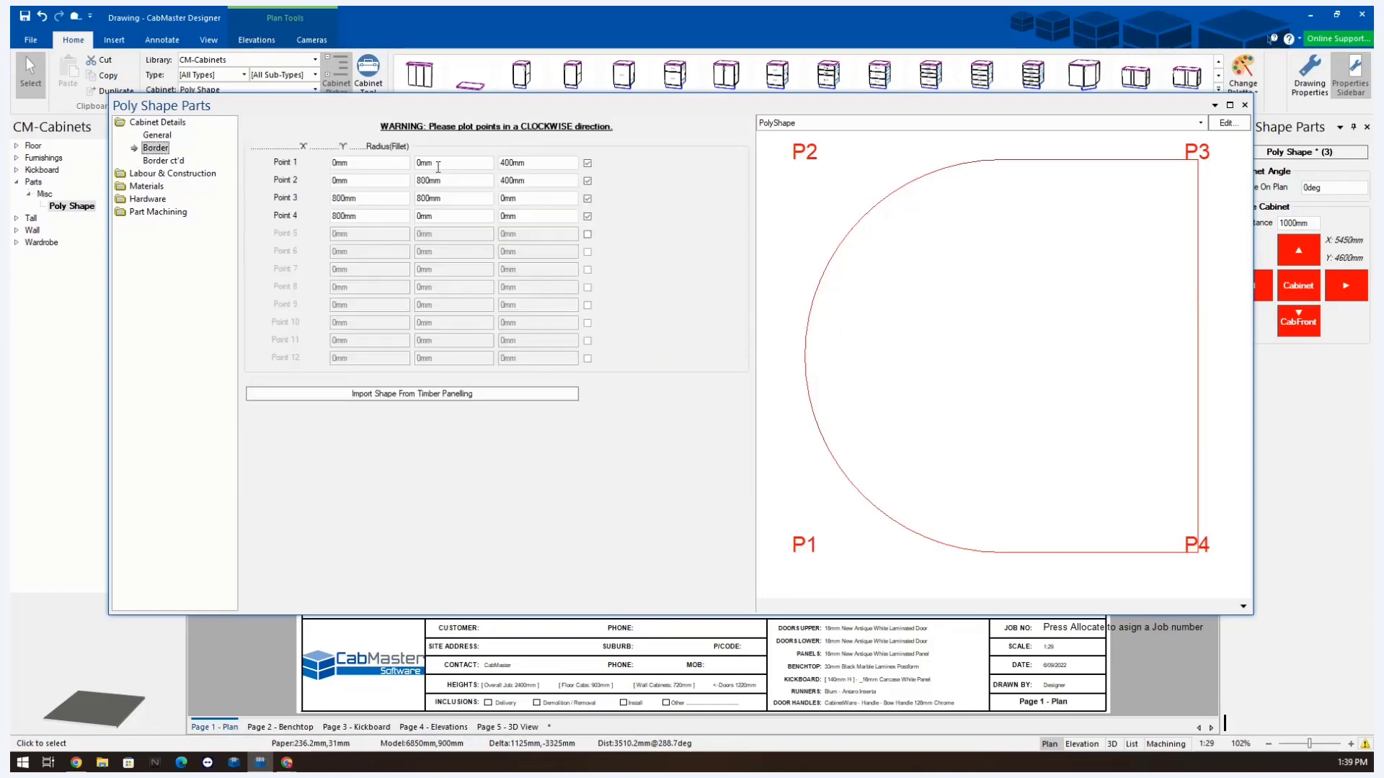
{"action": "left_click", "coordinate": [525, 198]}
{"action": "type", "text": "400"}
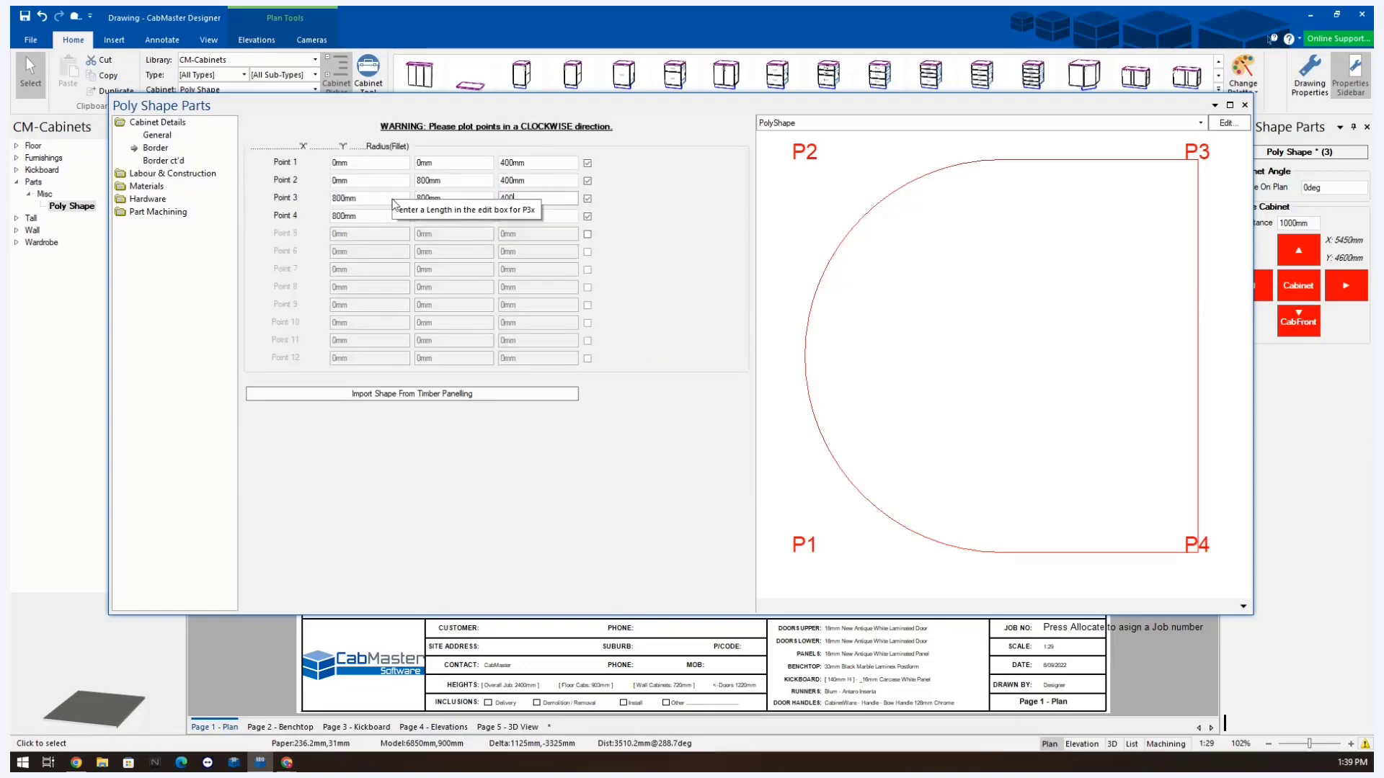
{"action": "key", "text": "Tab"}
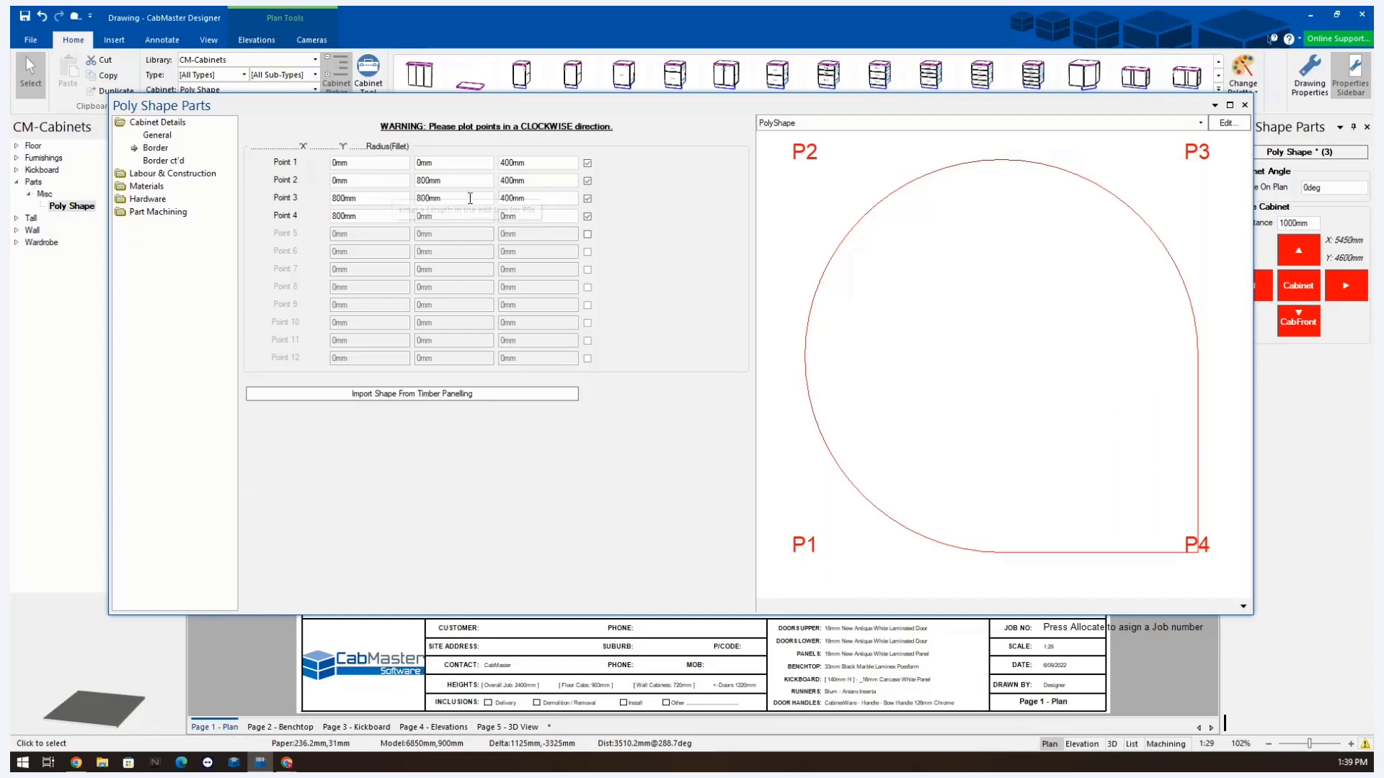
{"action": "left_click_drag", "start_coordinate": [442, 214], "coordinate": [356, 229]}
{"action": "left_click", "coordinate": [518, 218]}
{"action": "key", "text": "Tab"}
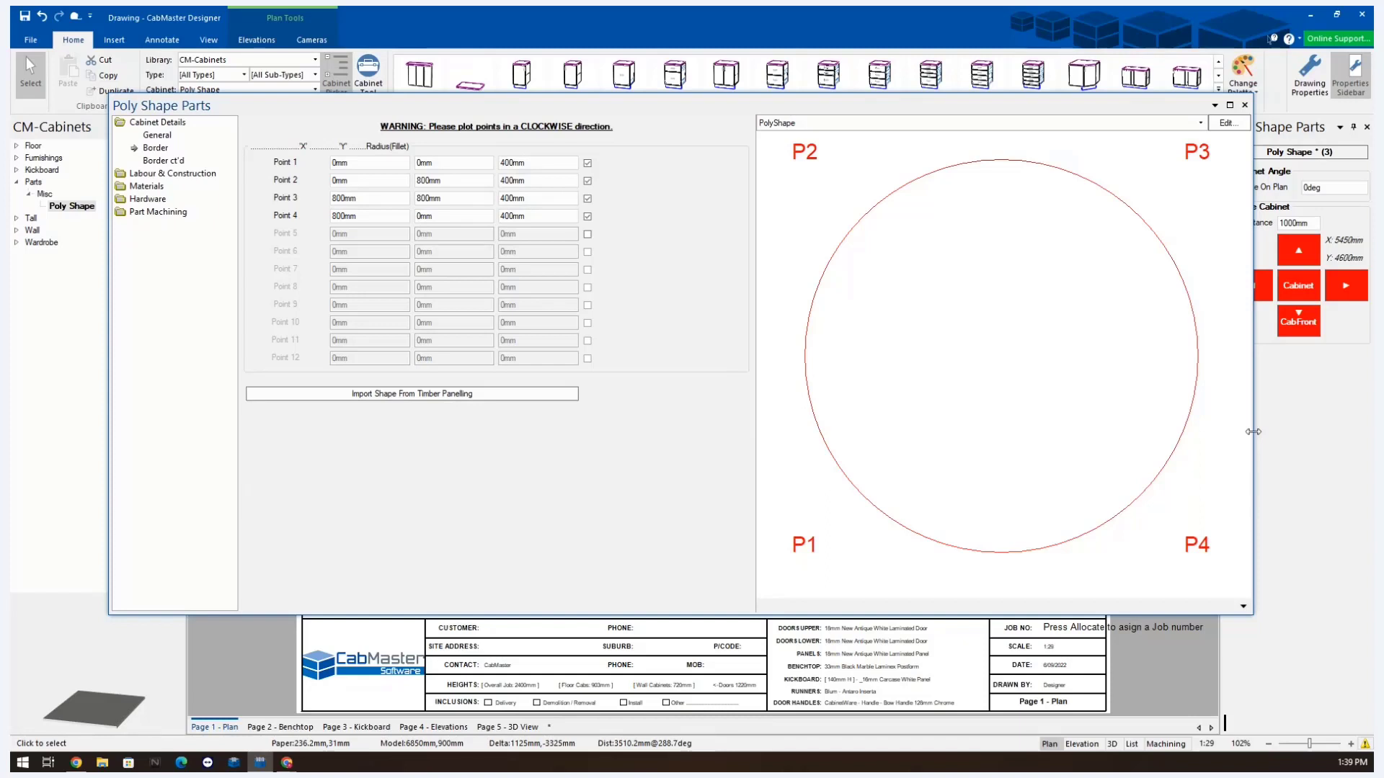
- Set the border's layer to shaker and enable a border offset of 40 mm
{"action": "left_click", "coordinate": [175, 162]}
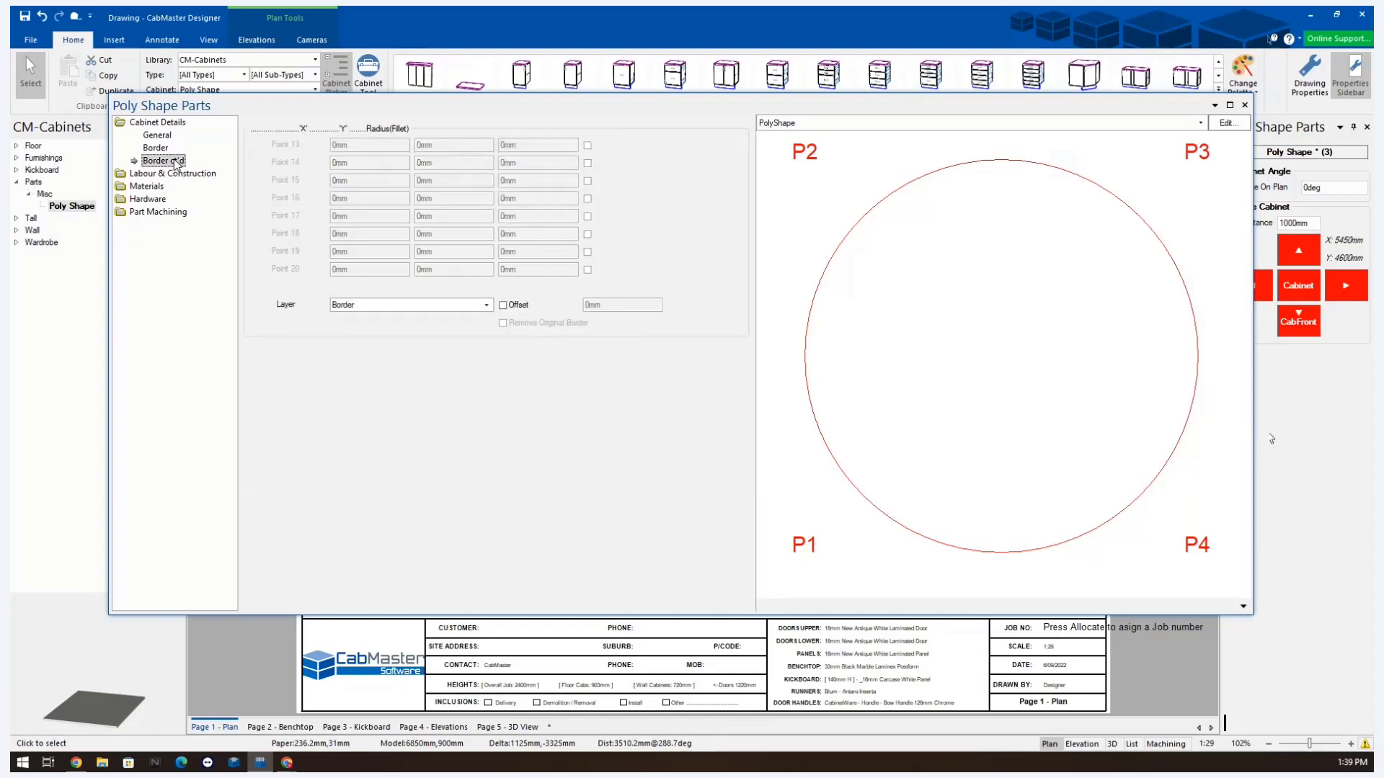
{"action": "left_click", "coordinate": [376, 305]}
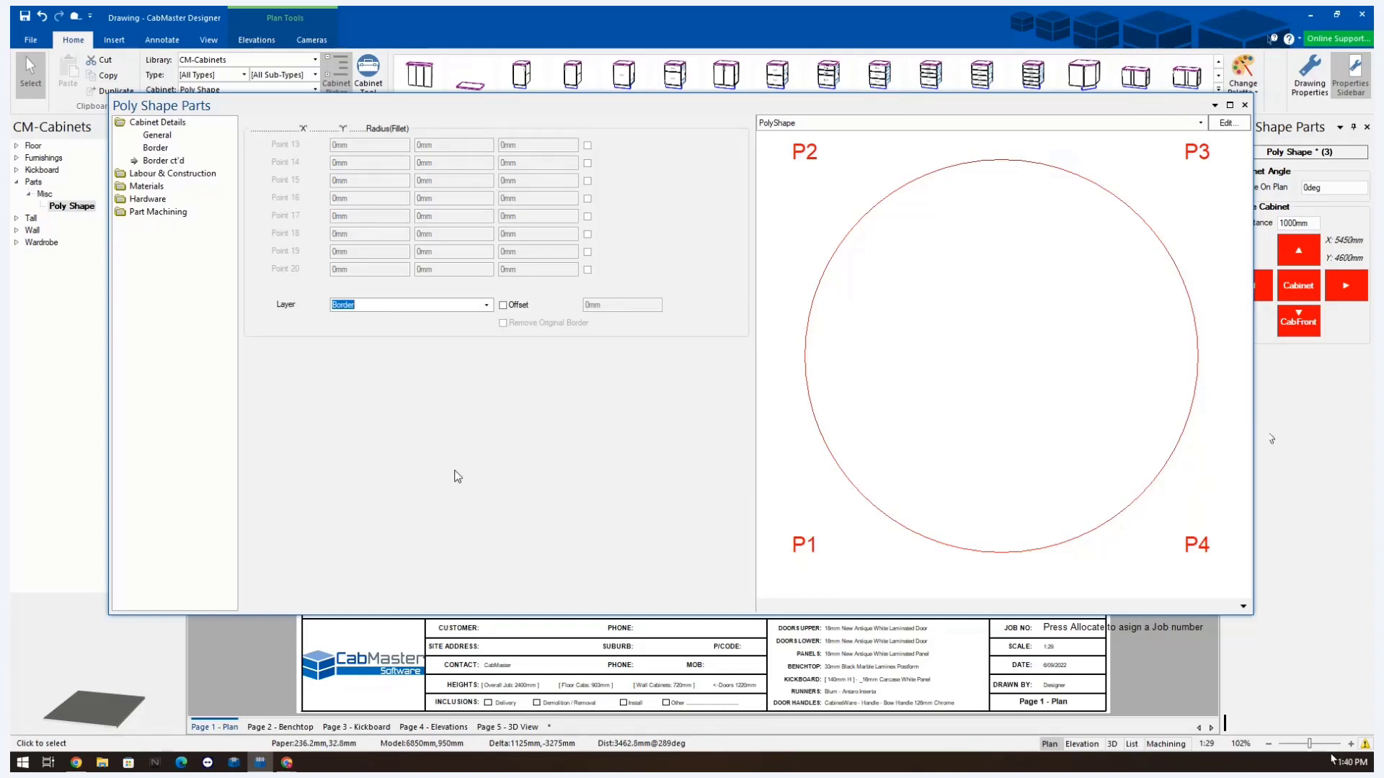
{"action": "type", "text": "shaker"}
{"action": "left_click", "coordinate": [504, 305]}
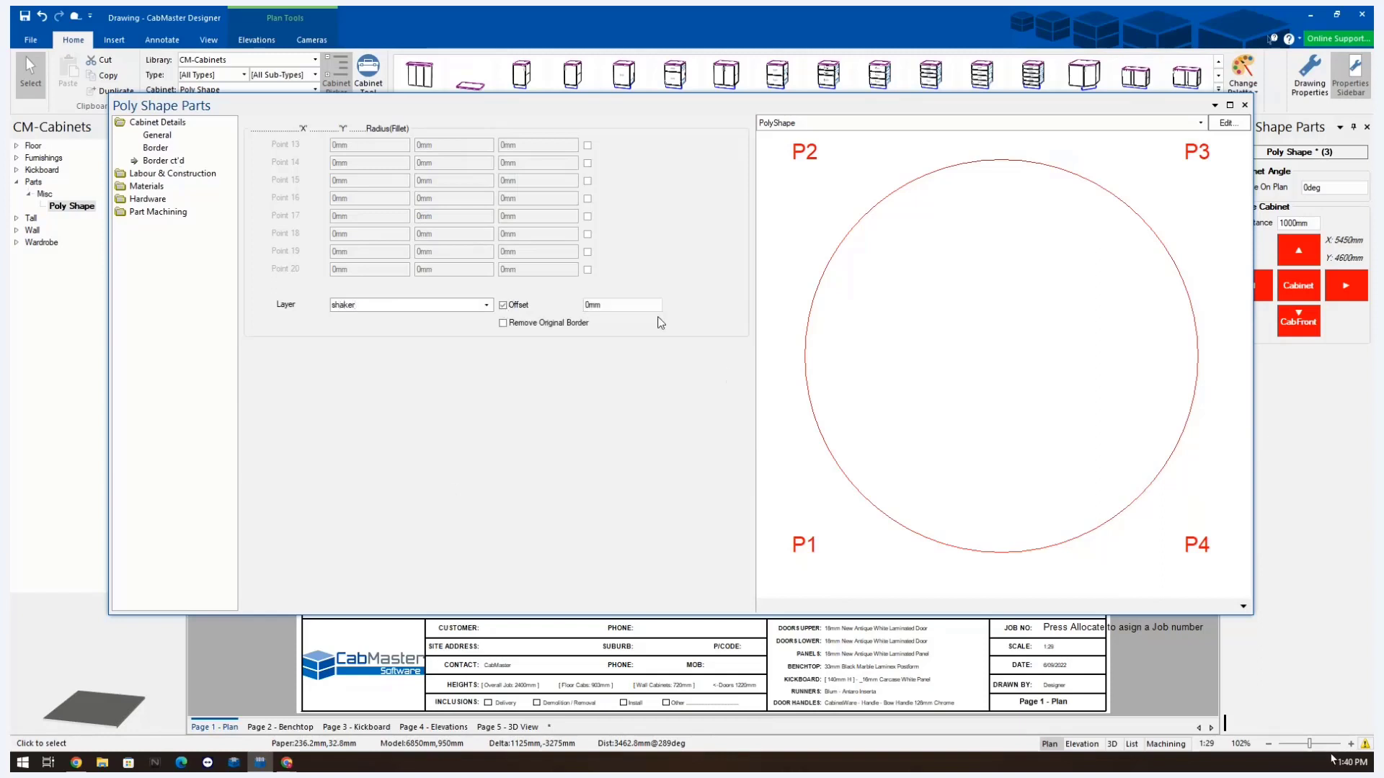
{"action": "double_click", "coordinate": [616, 306]}
{"action": "type", "text": "40mm"}
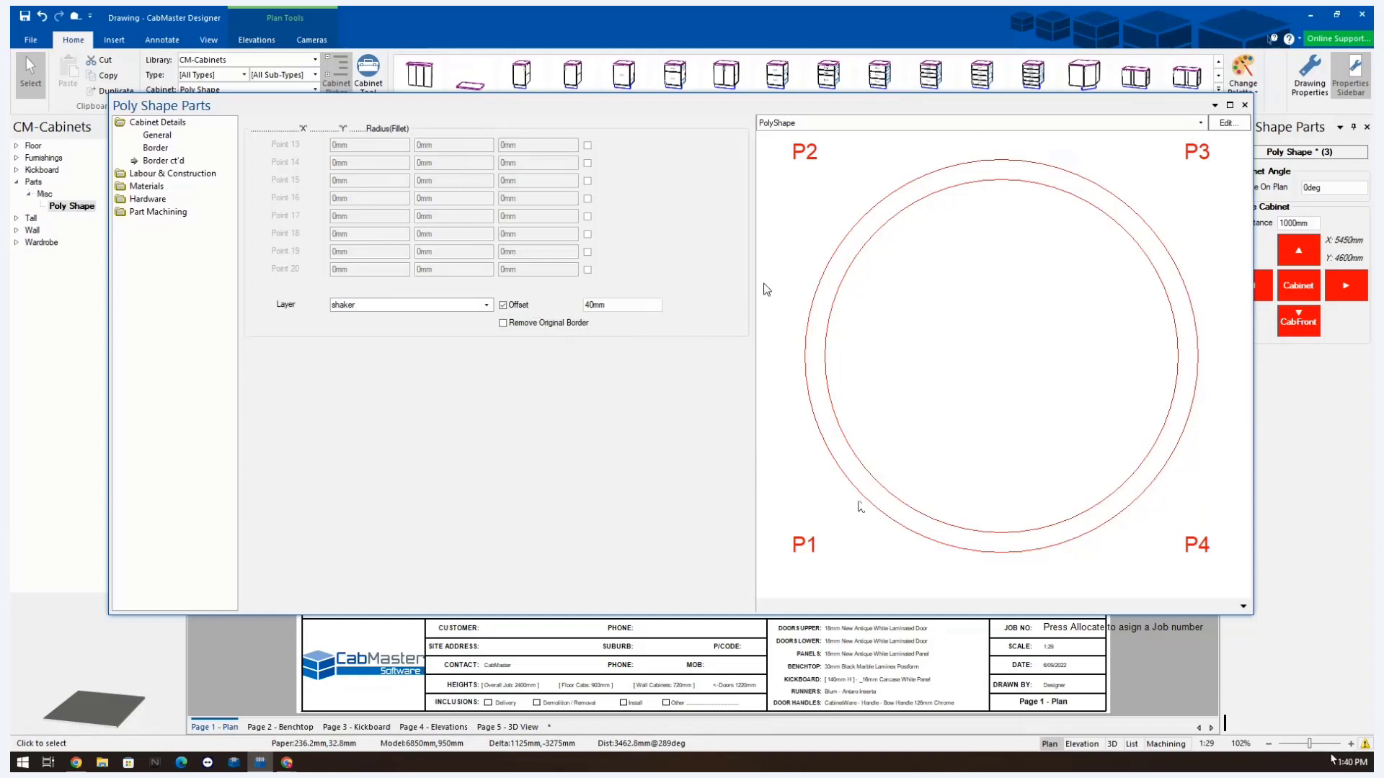
- Change the border's layer to cutout, review the general and border settings, and close the part properties
{"action": "left_click_drag", "start_coordinate": [392, 305], "coordinate": [299, 308]}
{"action": "type", "text": "cutout"}
{"action": "left_click", "coordinate": [157, 147]}
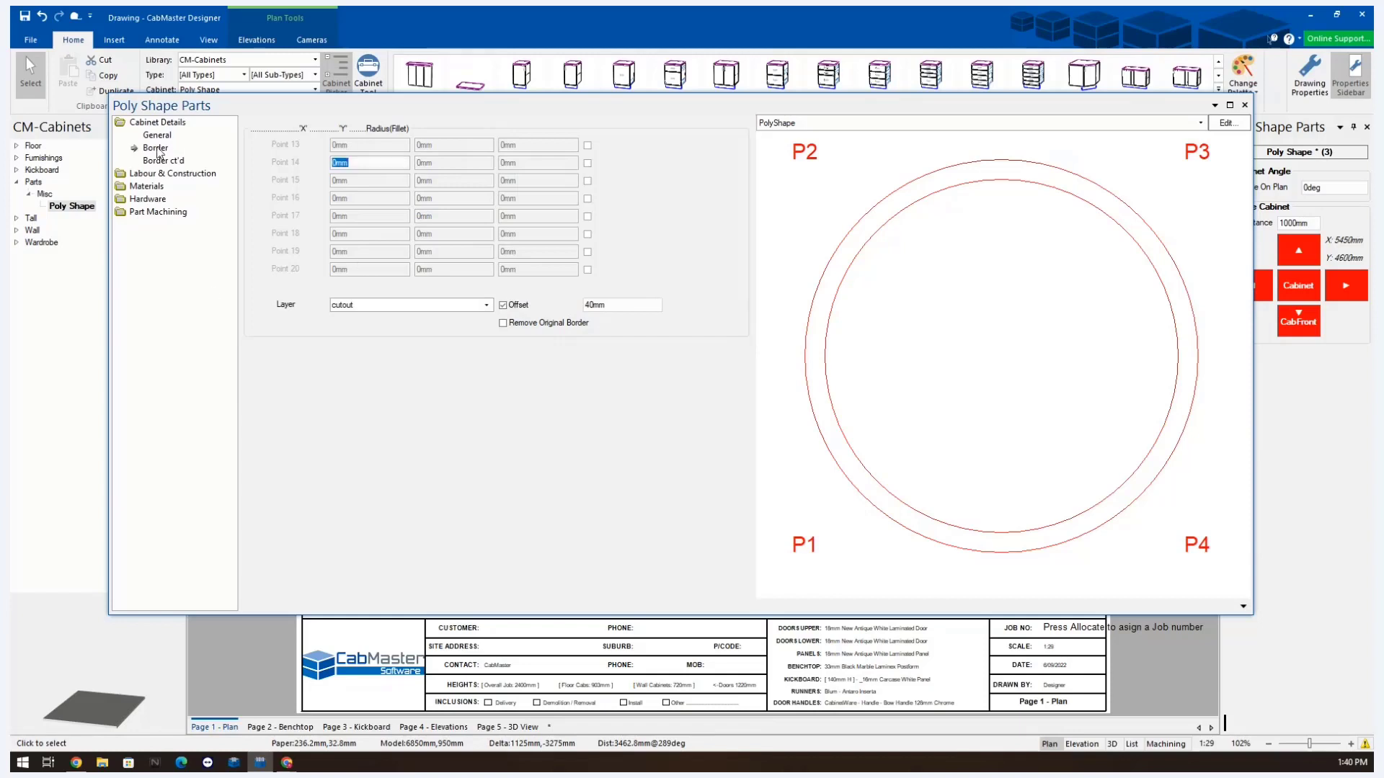
{"action": "left_click", "coordinate": [157, 136]}
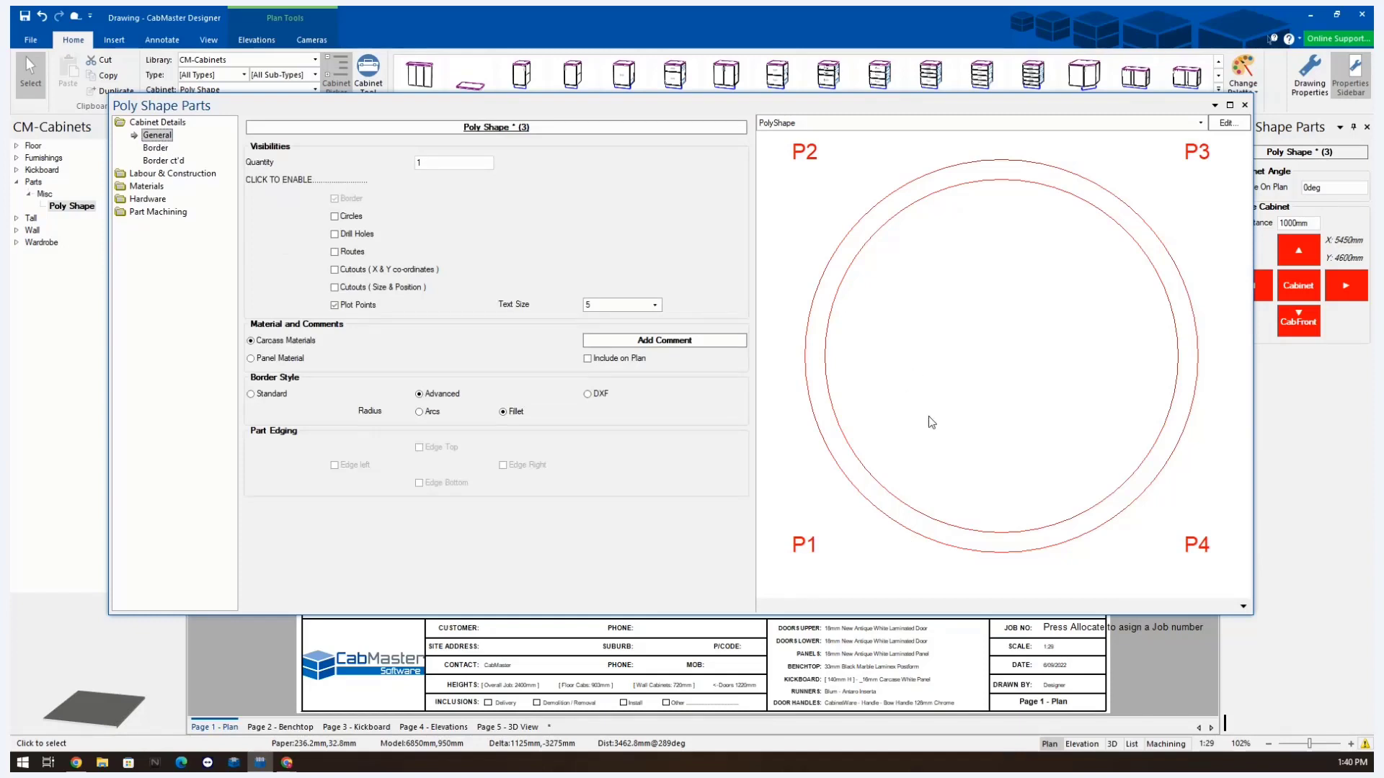
{"action": "left_click", "coordinate": [171, 161]}
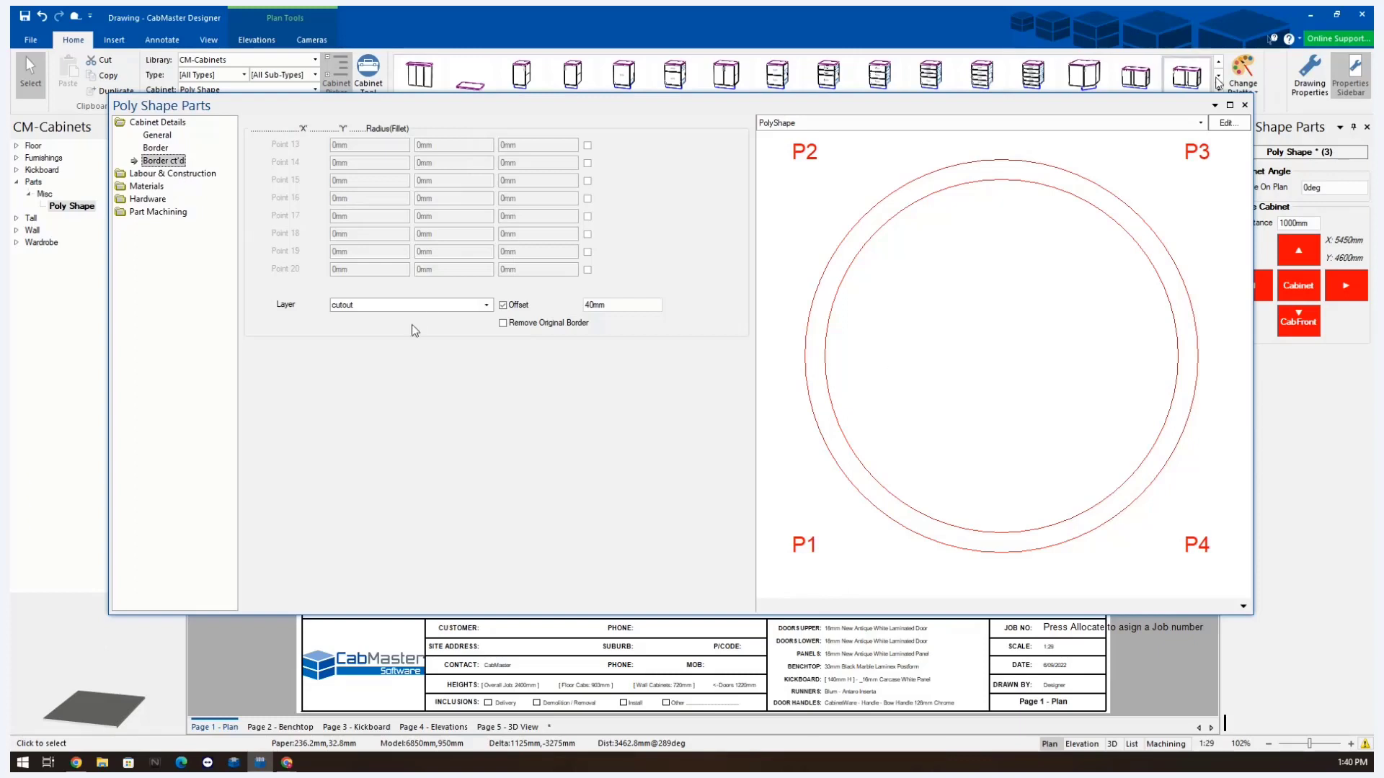
{"action": "left_click", "coordinate": [1245, 105]}
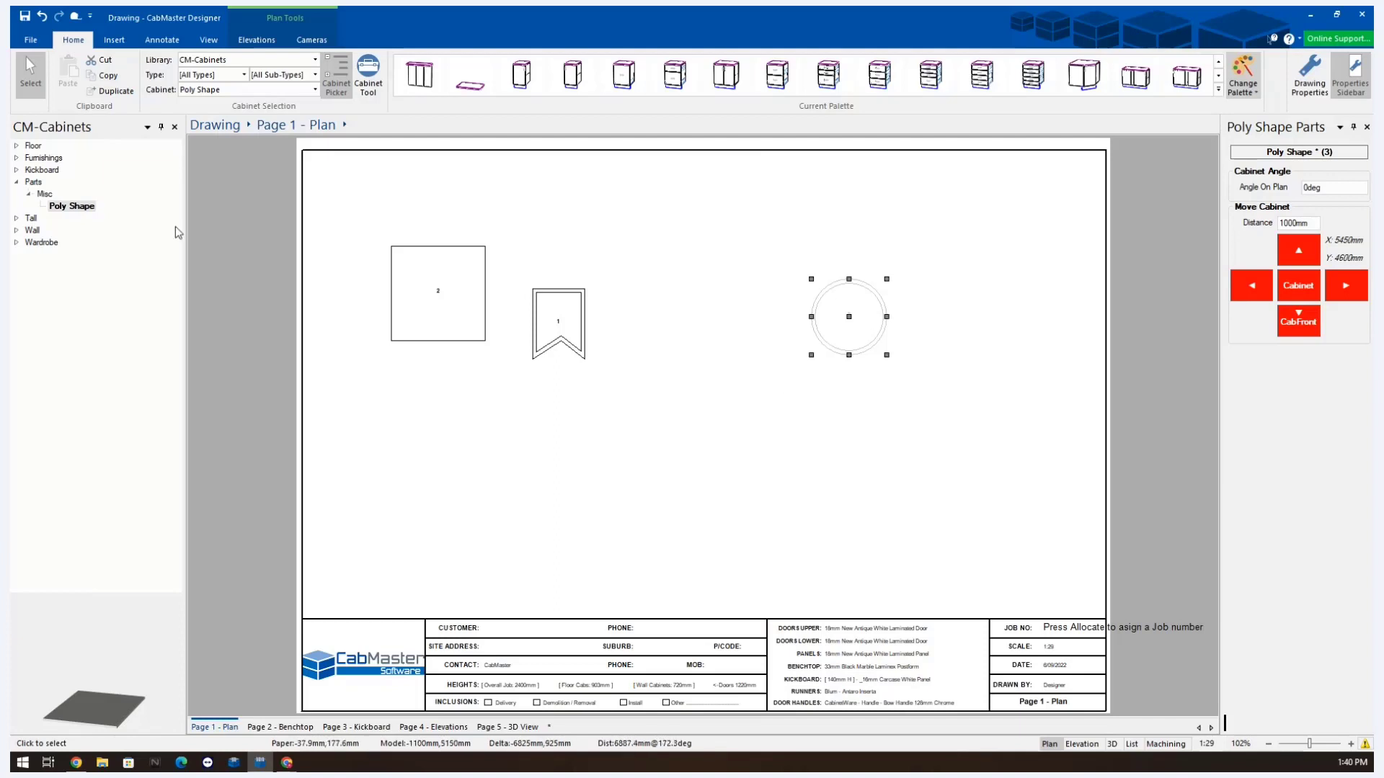
- Place another Poly Shape part on the plan, below the notched part and the circular part
{"action": "left_click", "coordinate": [60, 208]}
{"action": "left_click", "coordinate": [603, 463]}
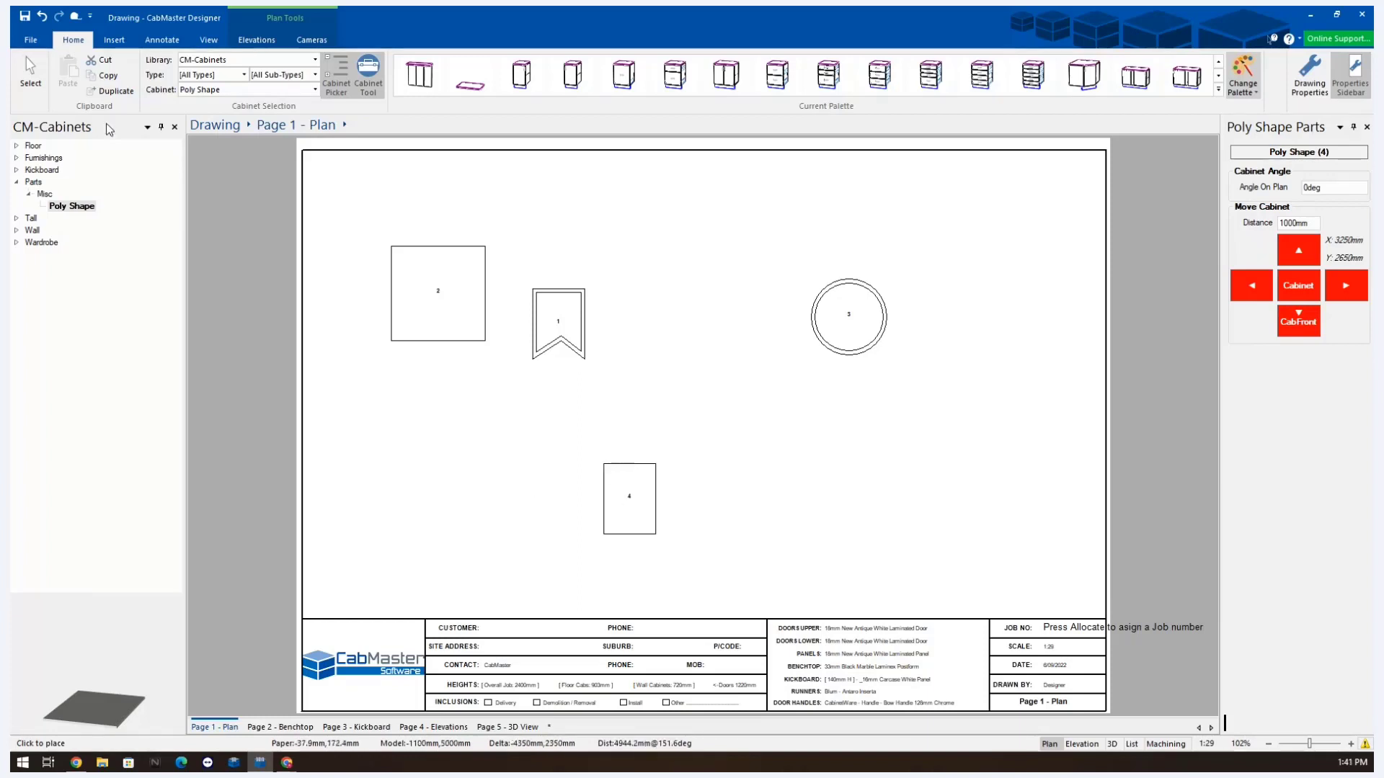
- Move the new Poly Shape part on the plan to about X 4600 mm, Y 3200 mm and open its border point settings
{"action": "left_click", "coordinate": [31, 72]}
{"action": "left_click_drag", "start_coordinate": [630, 498], "coordinate": [757, 446]}
{"action": "double_click", "coordinate": [754, 448]}
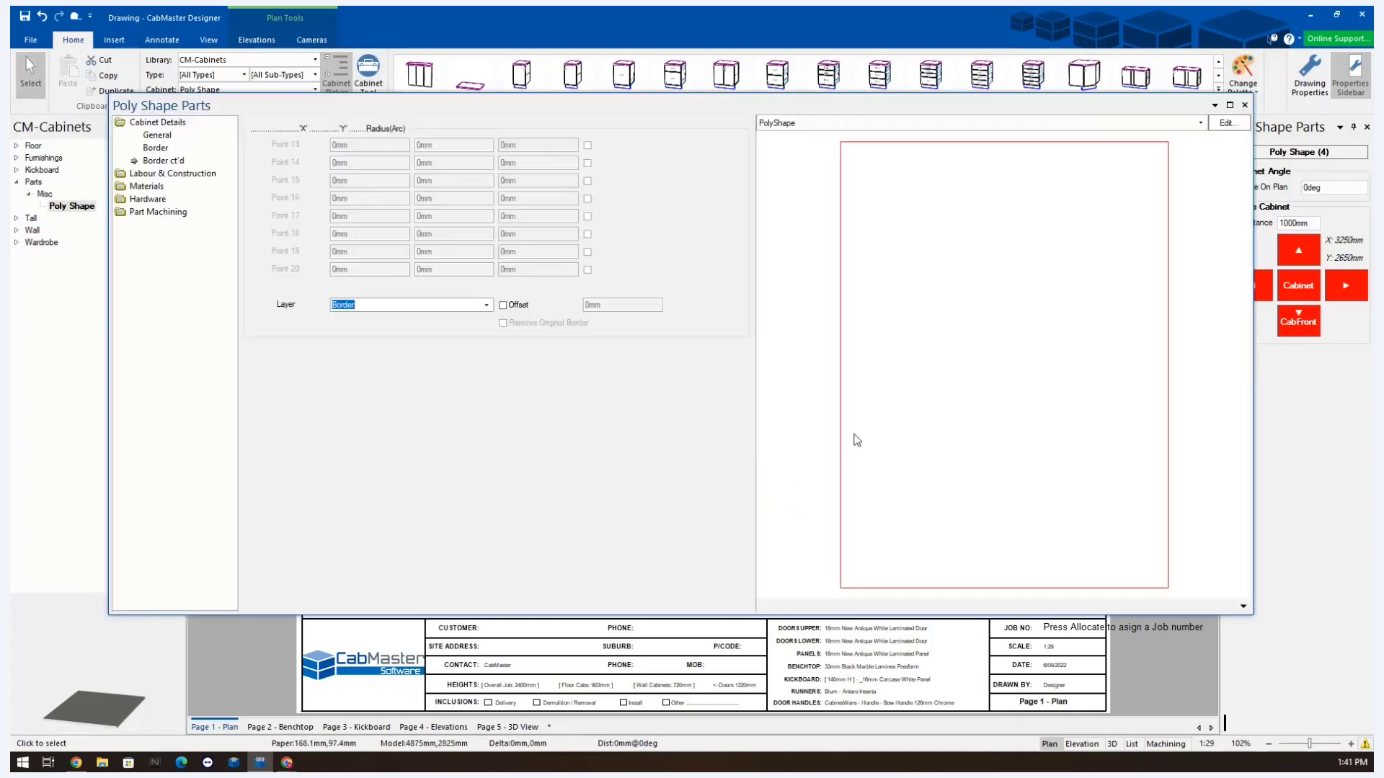
{"action": "left_click", "coordinate": [155, 147]}
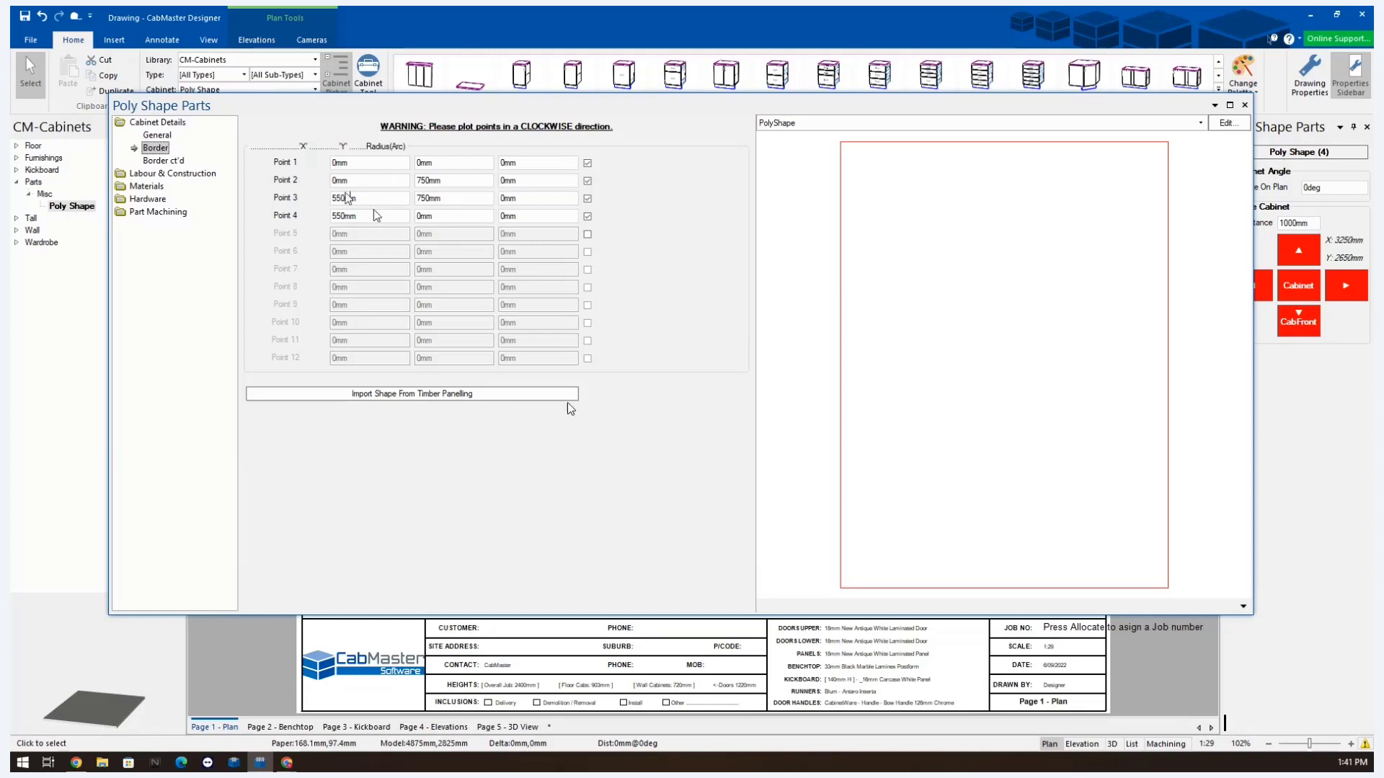
{"action": "left_click", "coordinate": [587, 234]}
{"action": "left_click", "coordinate": [588, 251]}
{"action": "left_click", "coordinate": [587, 270]}
{"action": "left_click", "coordinate": [588, 289]}
{"action": "left_click", "coordinate": [587, 305]}
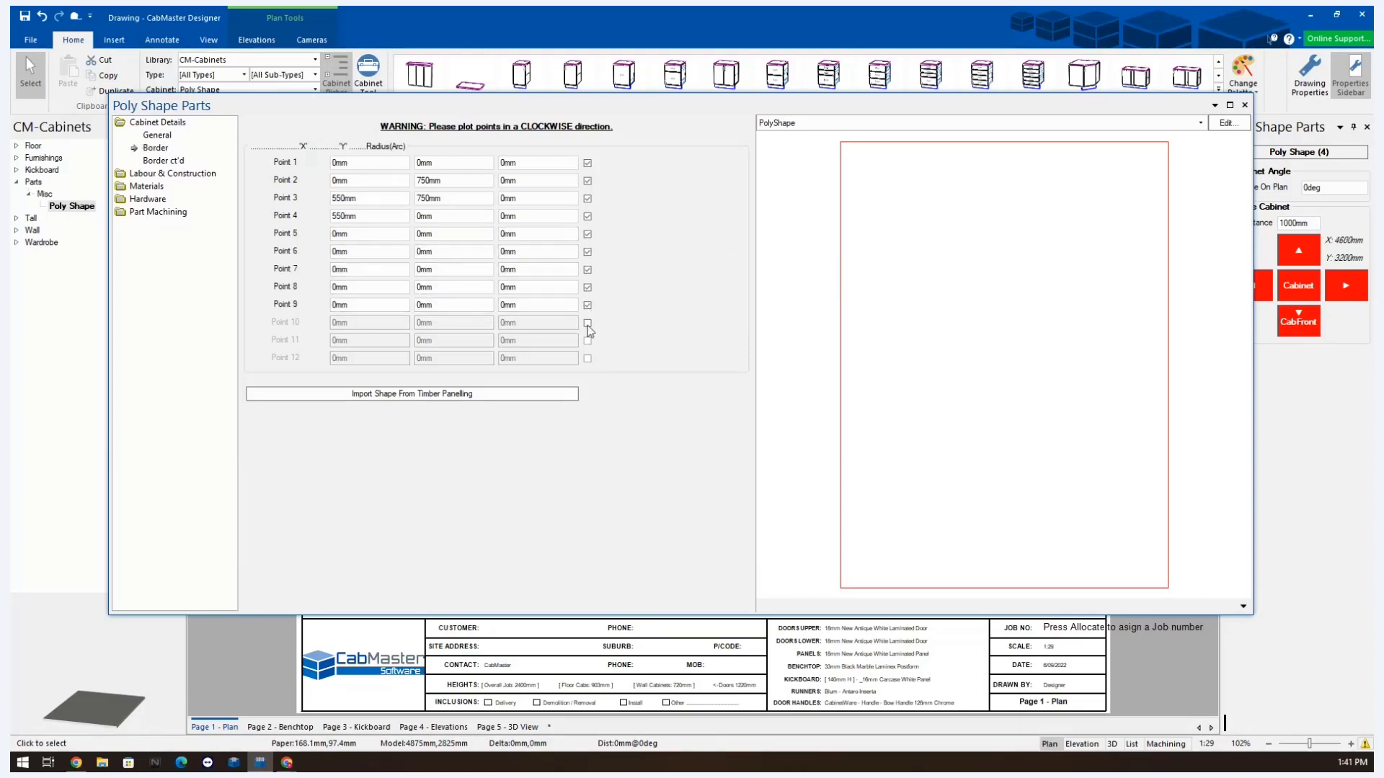
{"action": "left_click", "coordinate": [588, 324]}
{"action": "left_click", "coordinate": [587, 323]}
{"action": "left_click", "coordinate": [587, 305]}
{"action": "left_click", "coordinate": [588, 287]}
{"action": "left_click", "coordinate": [587, 269]}
{"action": "left_click", "coordinate": [587, 251]}
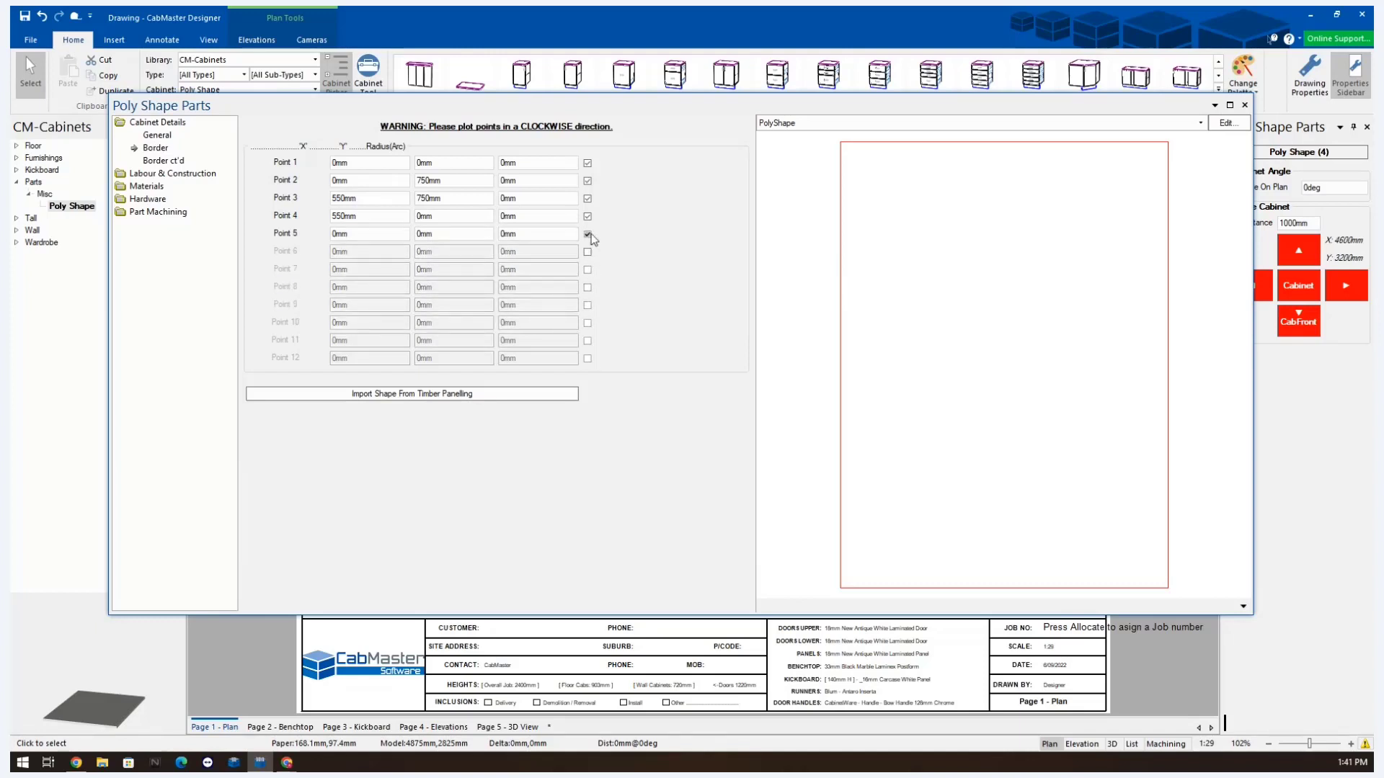
{"action": "left_click", "coordinate": [587, 234]}
{"action": "left_click", "coordinate": [587, 216]}
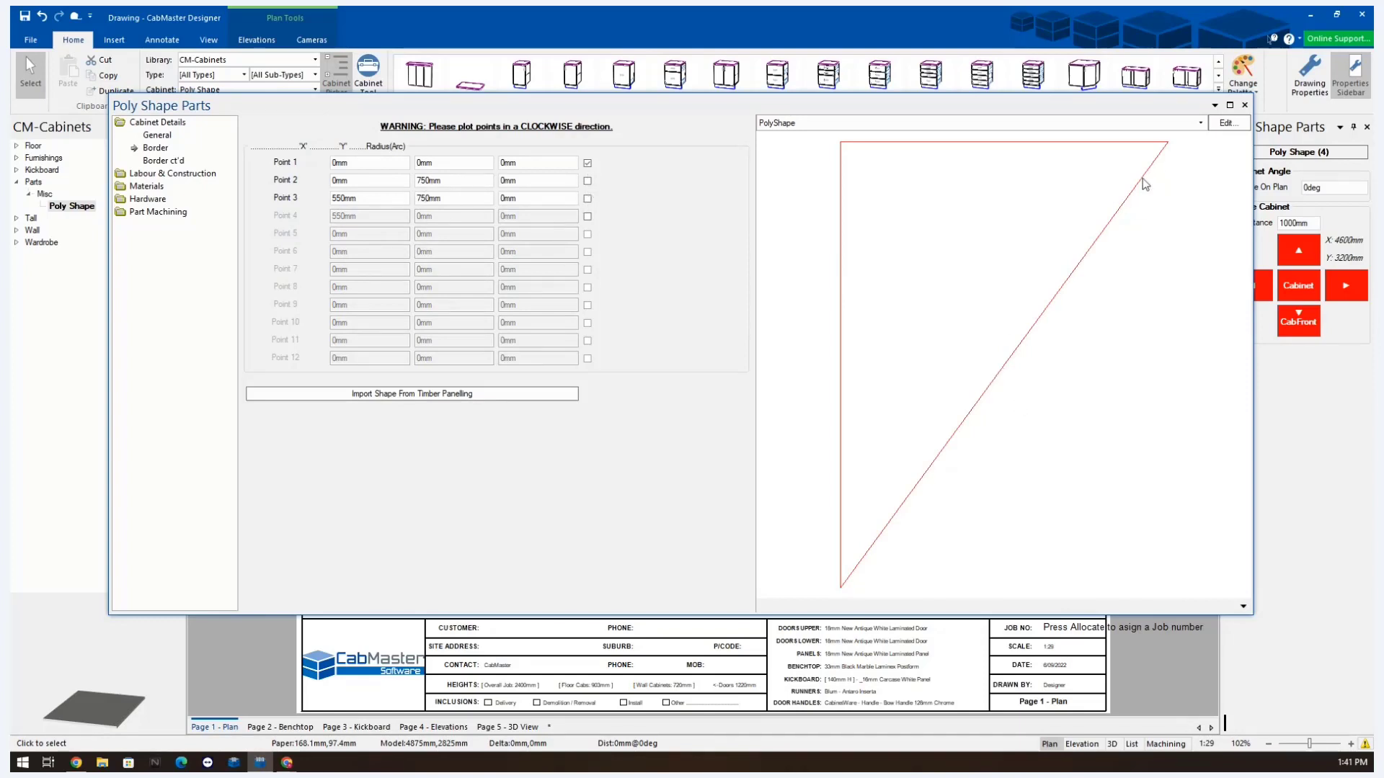
- Enable the part's border points up to and including Point 10
{"action": "left_click", "coordinate": [587, 201]}
{"action": "left_click", "coordinate": [587, 216]}
{"action": "left_click", "coordinate": [587, 233]}
{"action": "left_click", "coordinate": [587, 252]}
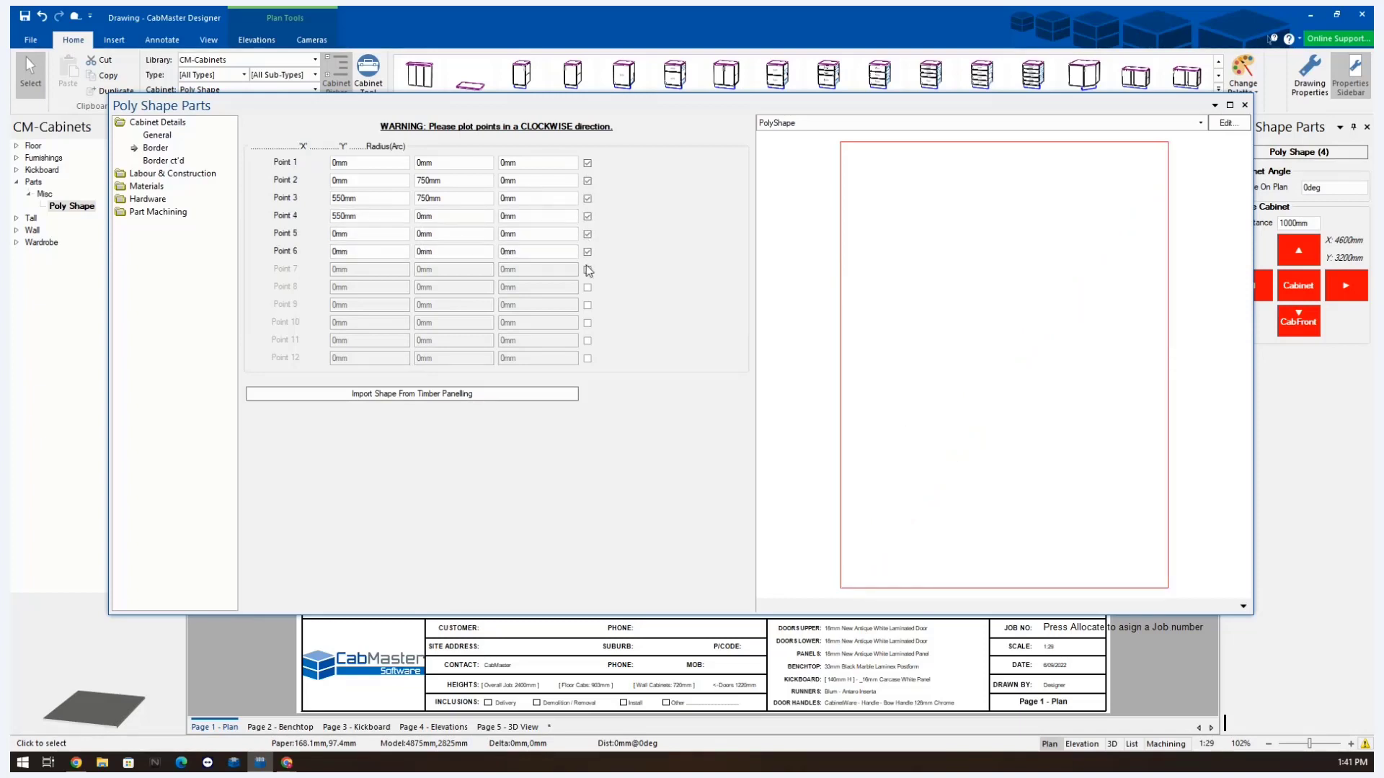
{"action": "left_click", "coordinate": [588, 270]}
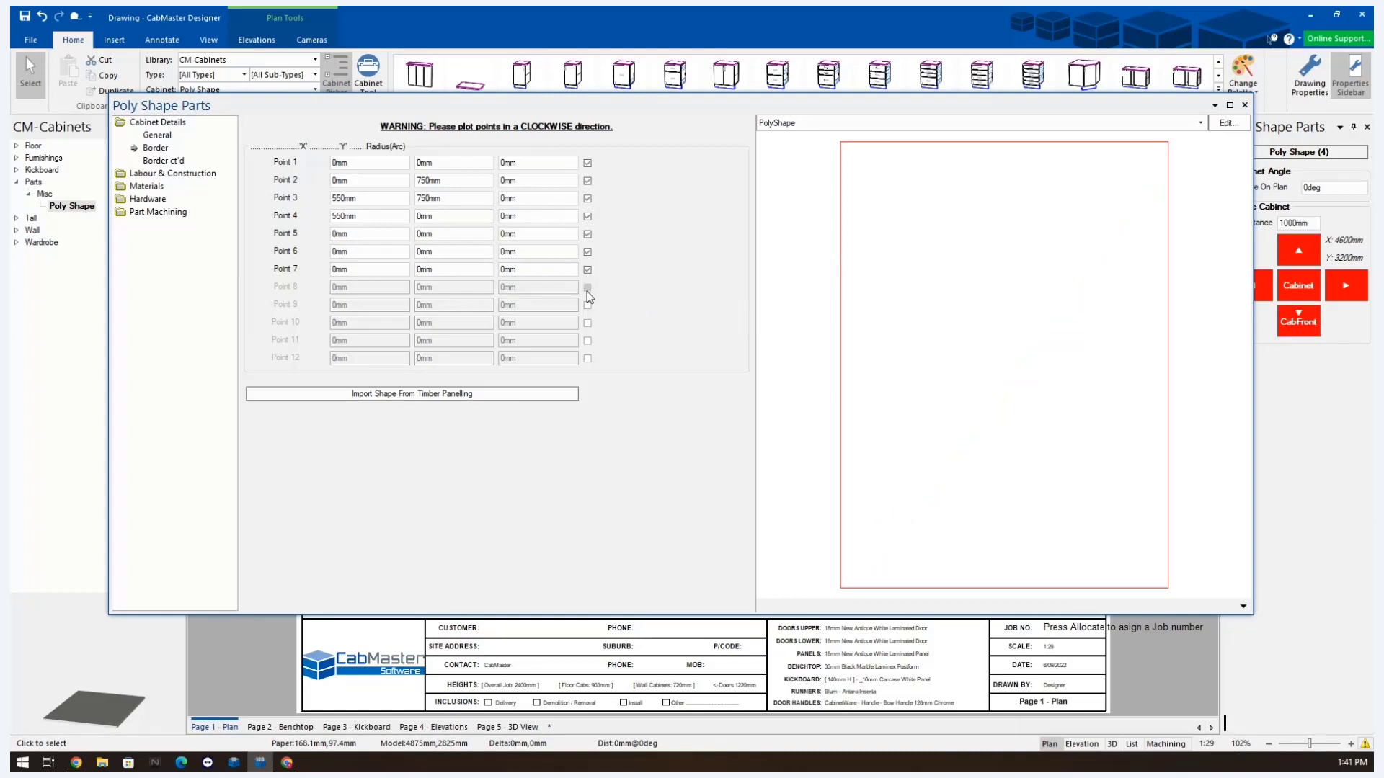
{"action": "left_click", "coordinate": [588, 287]}
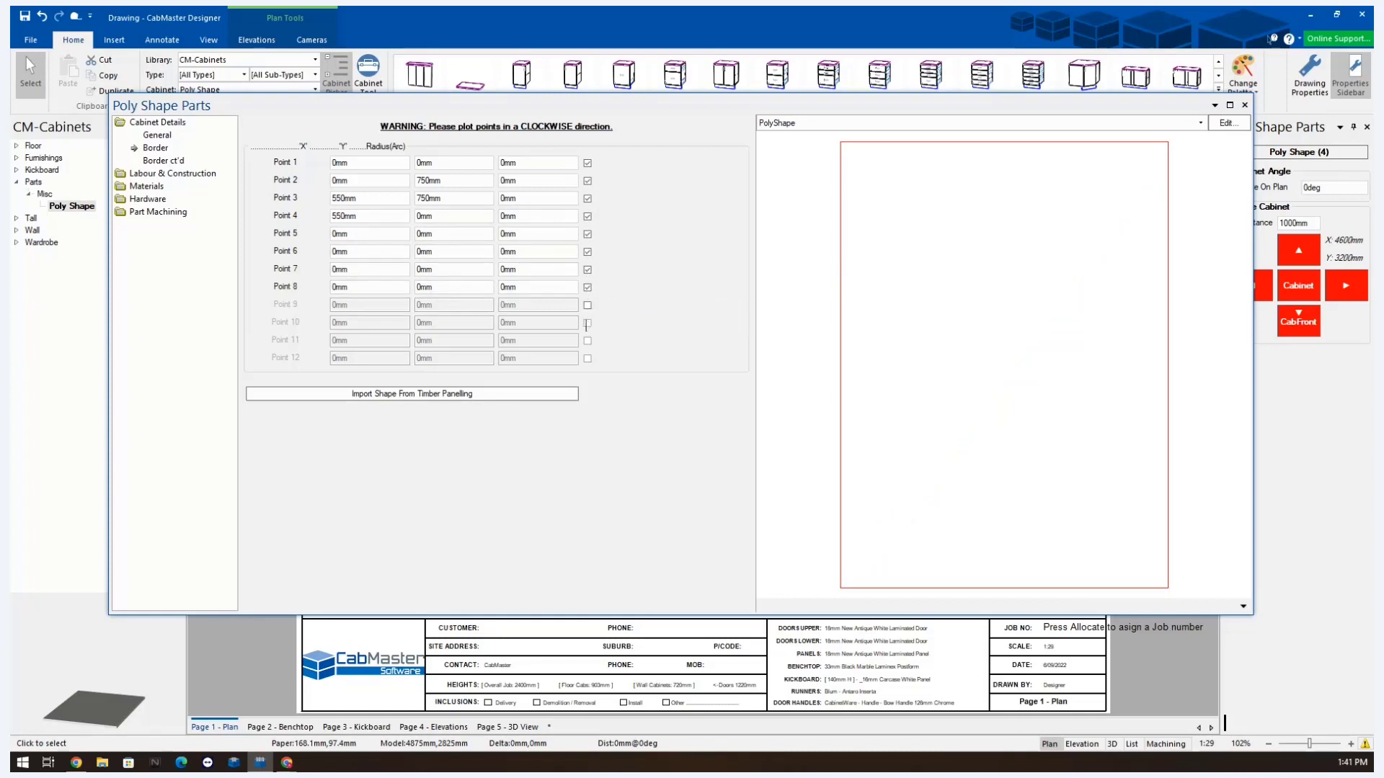
{"action": "left_click", "coordinate": [587, 304]}
{"action": "left_click", "coordinate": [588, 323]}
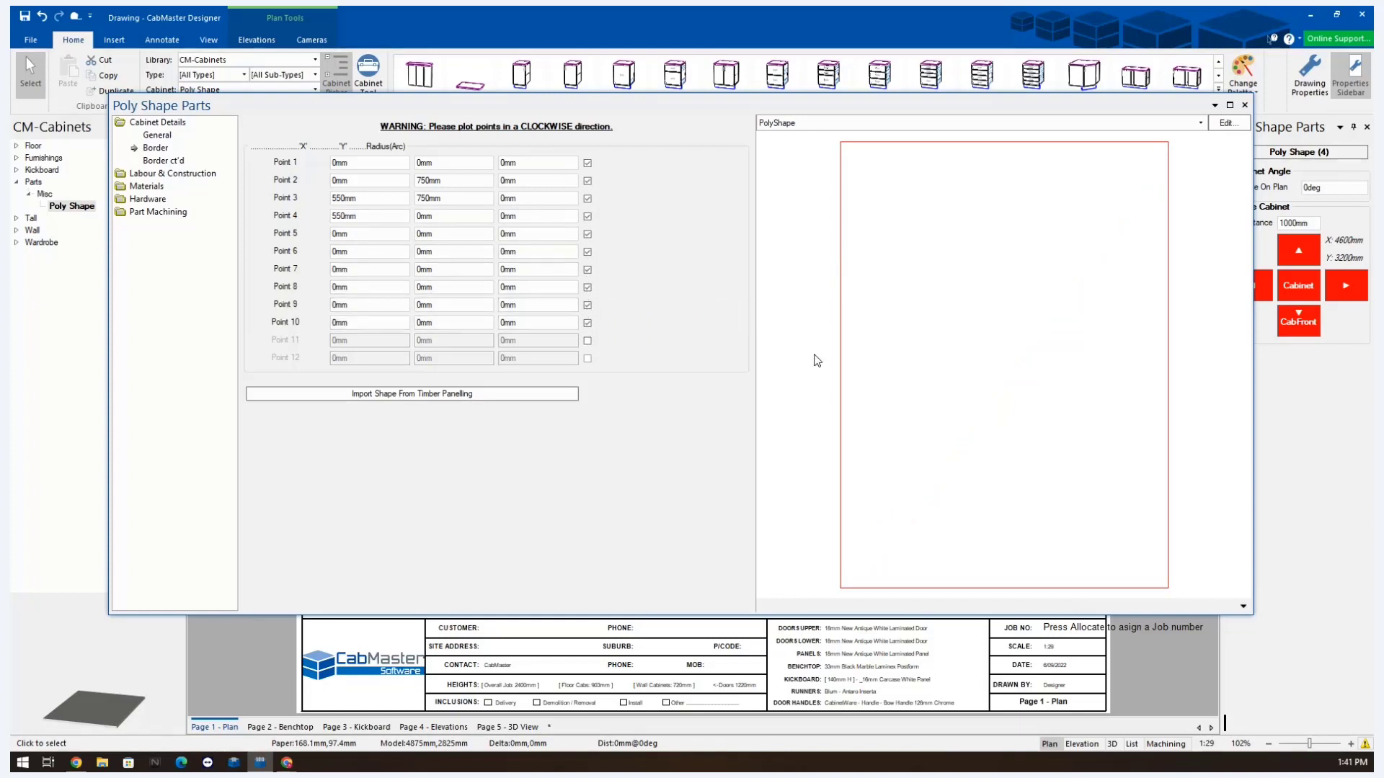
- Turn on Plot Points in the part's general settings and return to the border point coordinates
{"action": "scroll", "coordinate": [1066, 362], "scroll_direction": "down", "scroll_amount": 1}
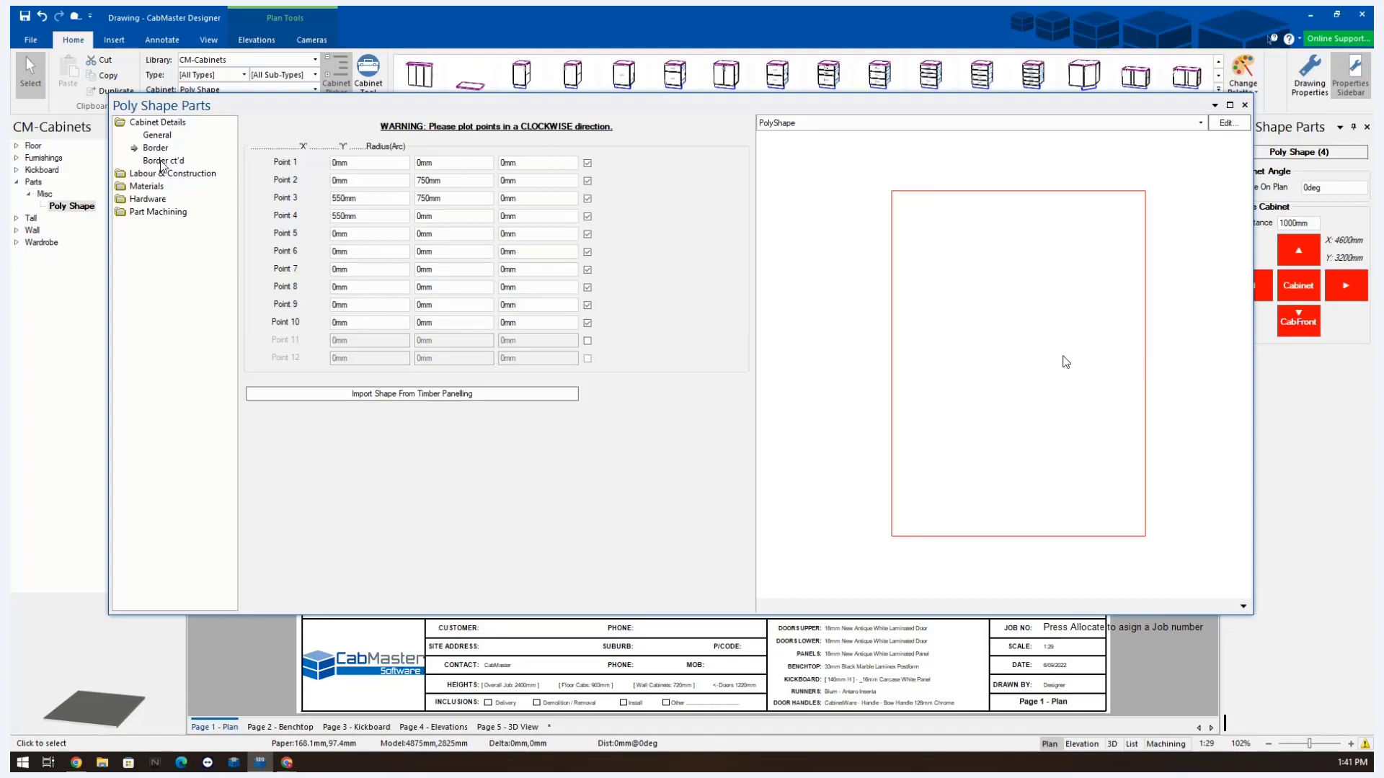
{"action": "left_click", "coordinate": [159, 136]}
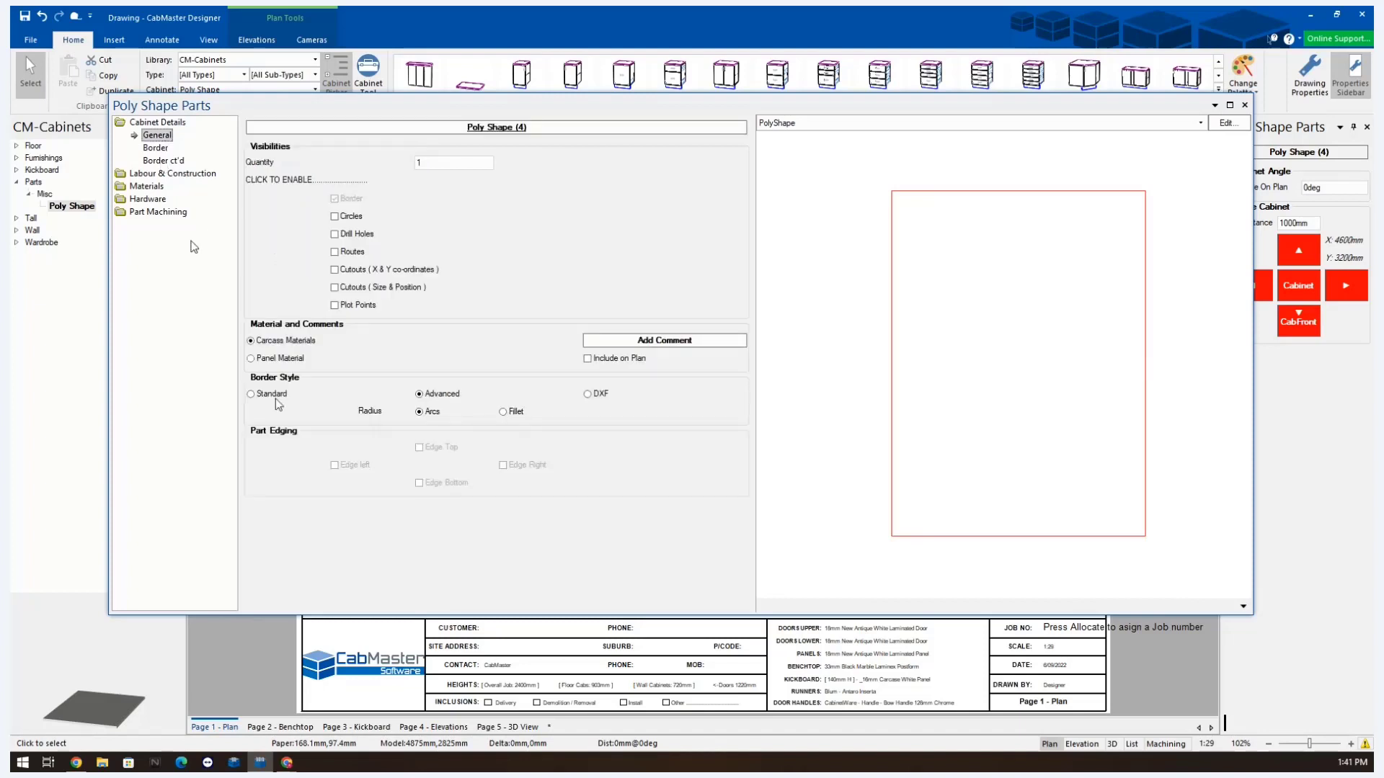
{"action": "left_click", "coordinate": [335, 305]}
{"action": "left_click", "coordinate": [155, 148]}
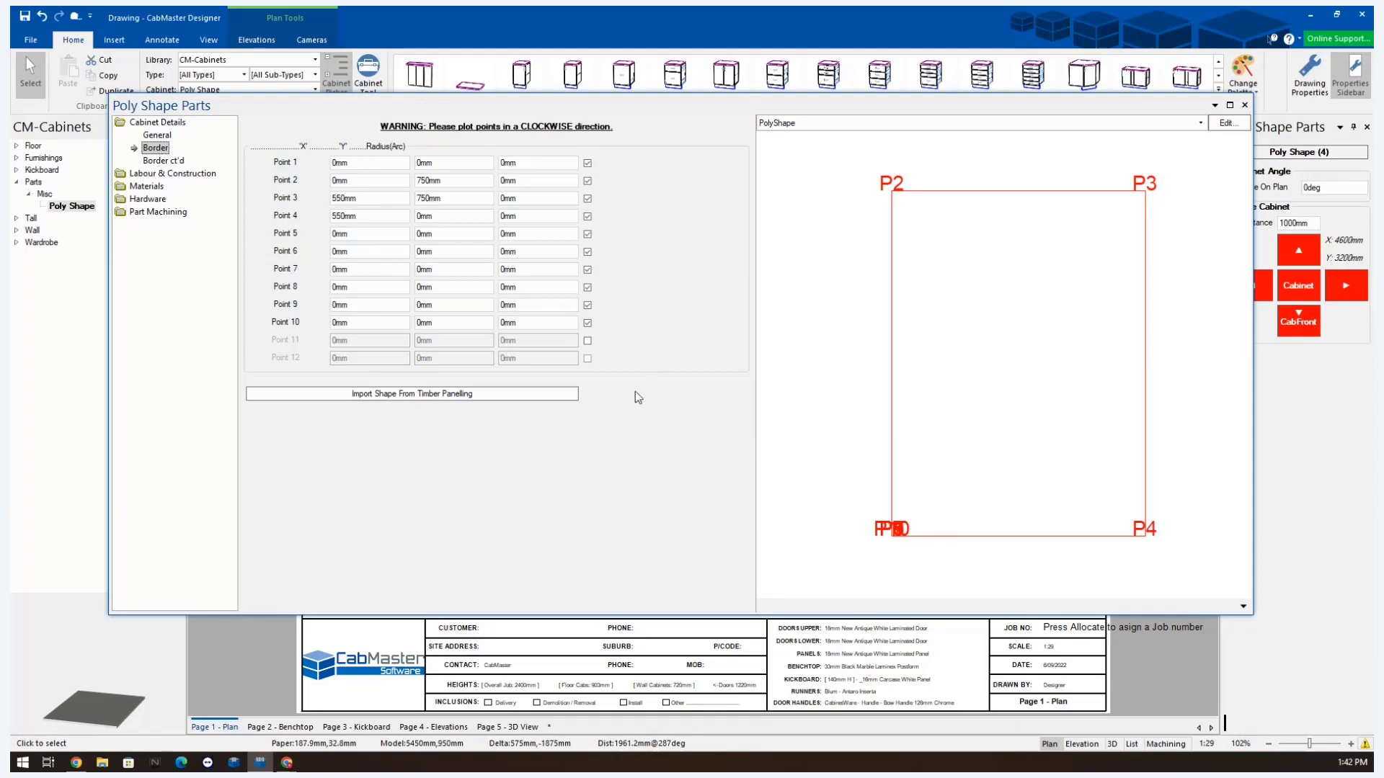
- Set border Point 2 to X 65 mm and Y 200 mm
{"action": "left_click", "coordinate": [362, 181]}
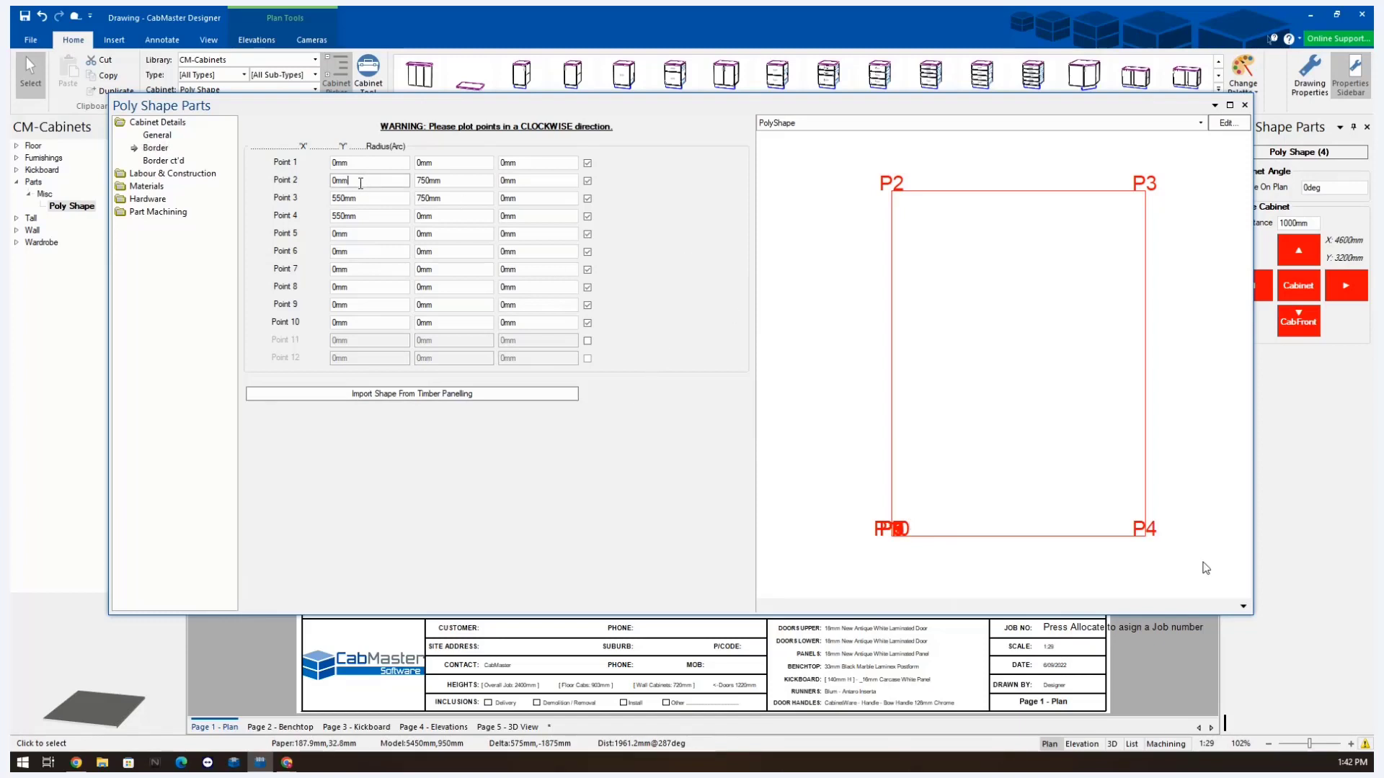
{"action": "type", "text": "65"}
{"action": "key", "text": "Tab"}
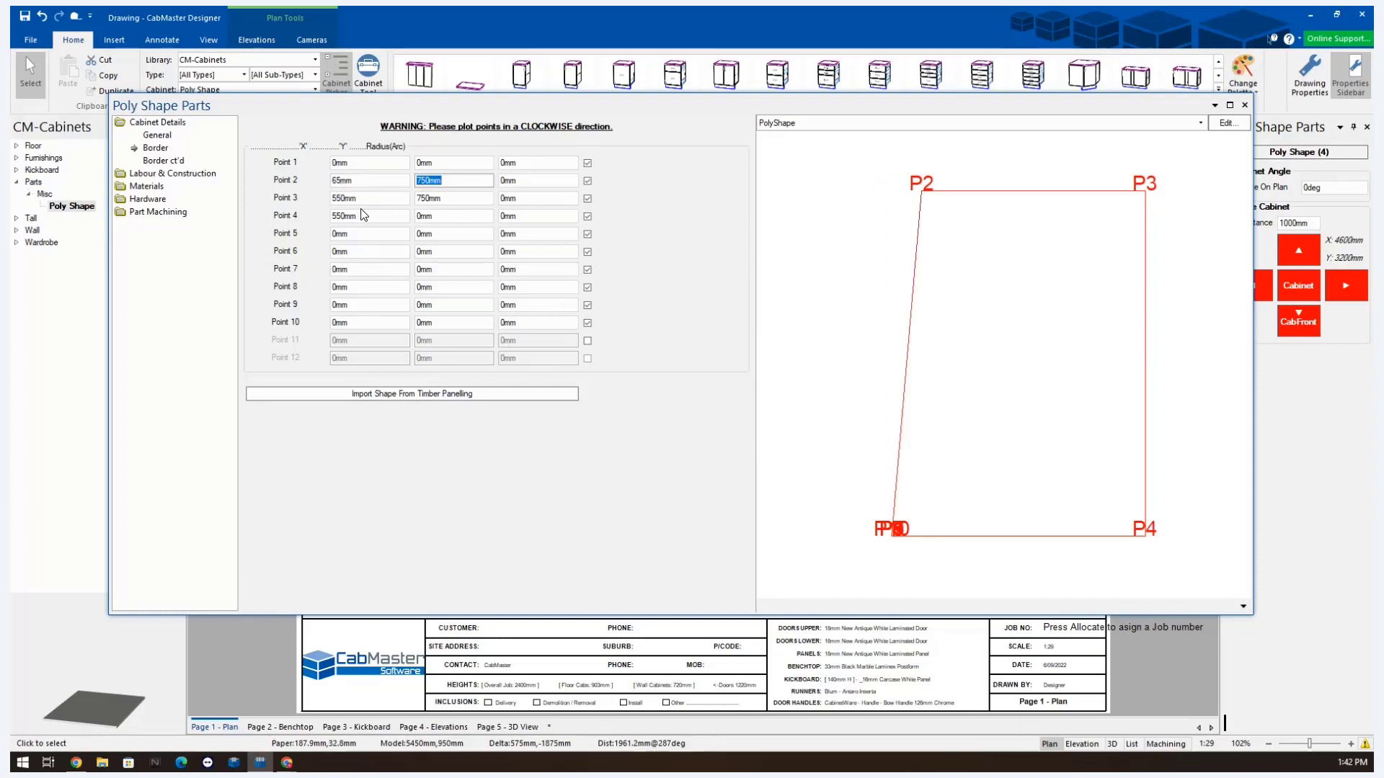
{"action": "type", "text": "200"}
{"action": "key", "text": "Tab"}
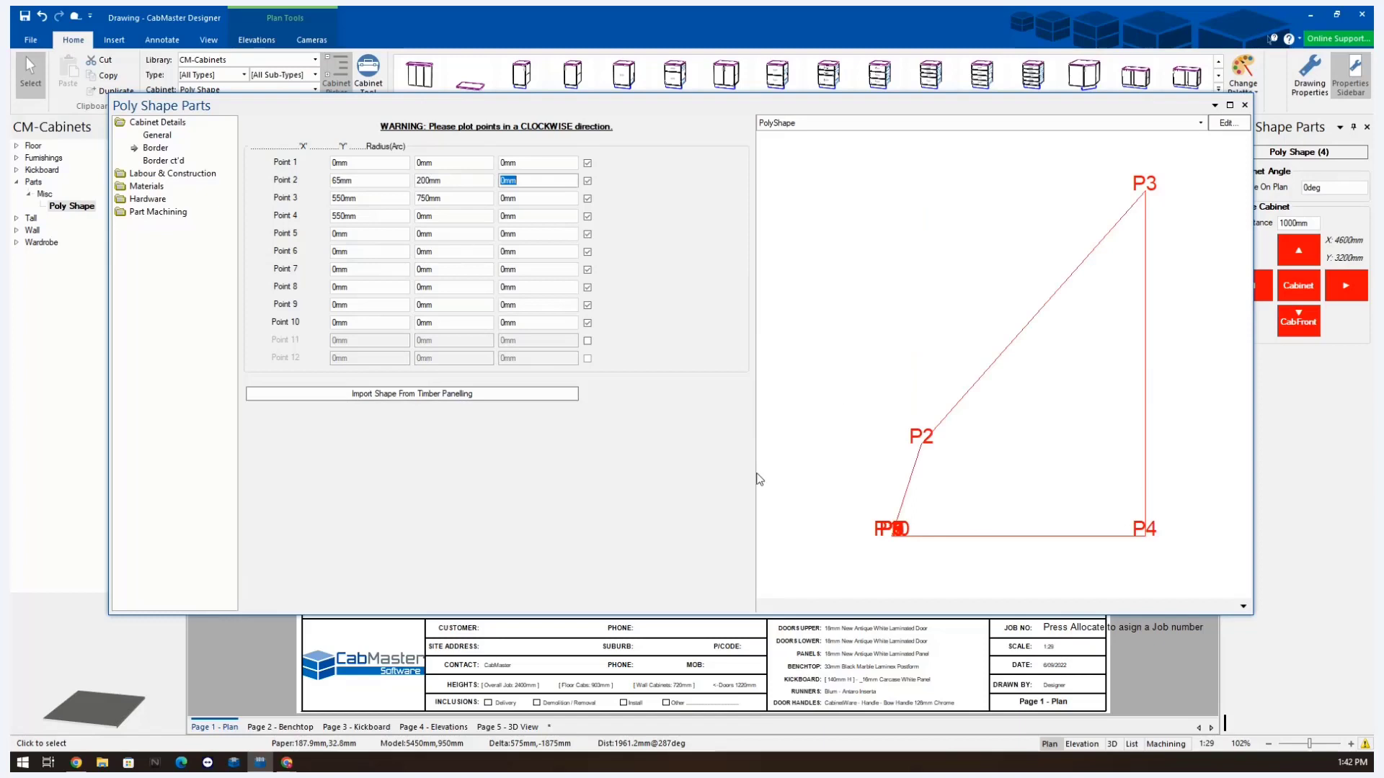
- Set border Point 3 to X -100 mm and Y 325 mm
{"action": "left_click_drag", "start_coordinate": [371, 197], "coordinate": [329, 199]}
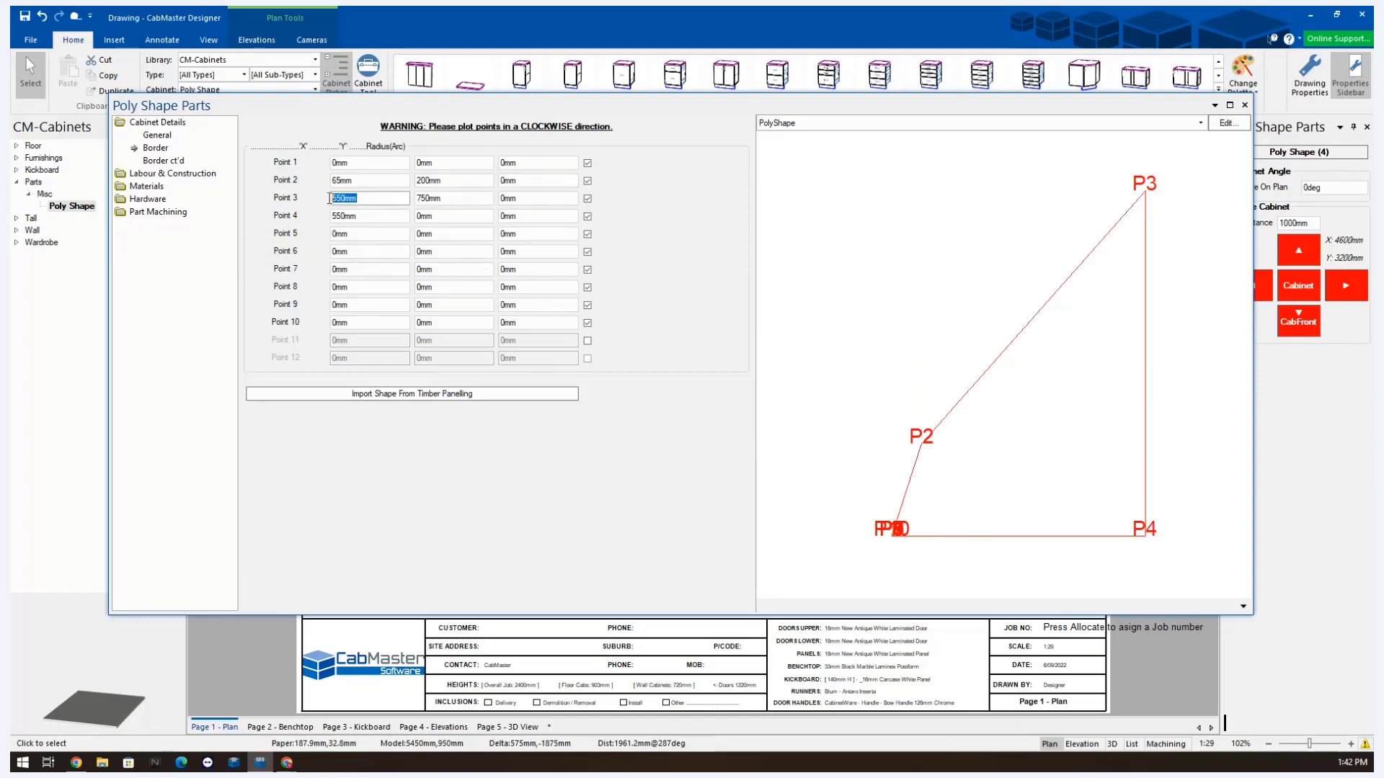
{"action": "type", "text": "-100"}
{"action": "key", "text": "Tab"}
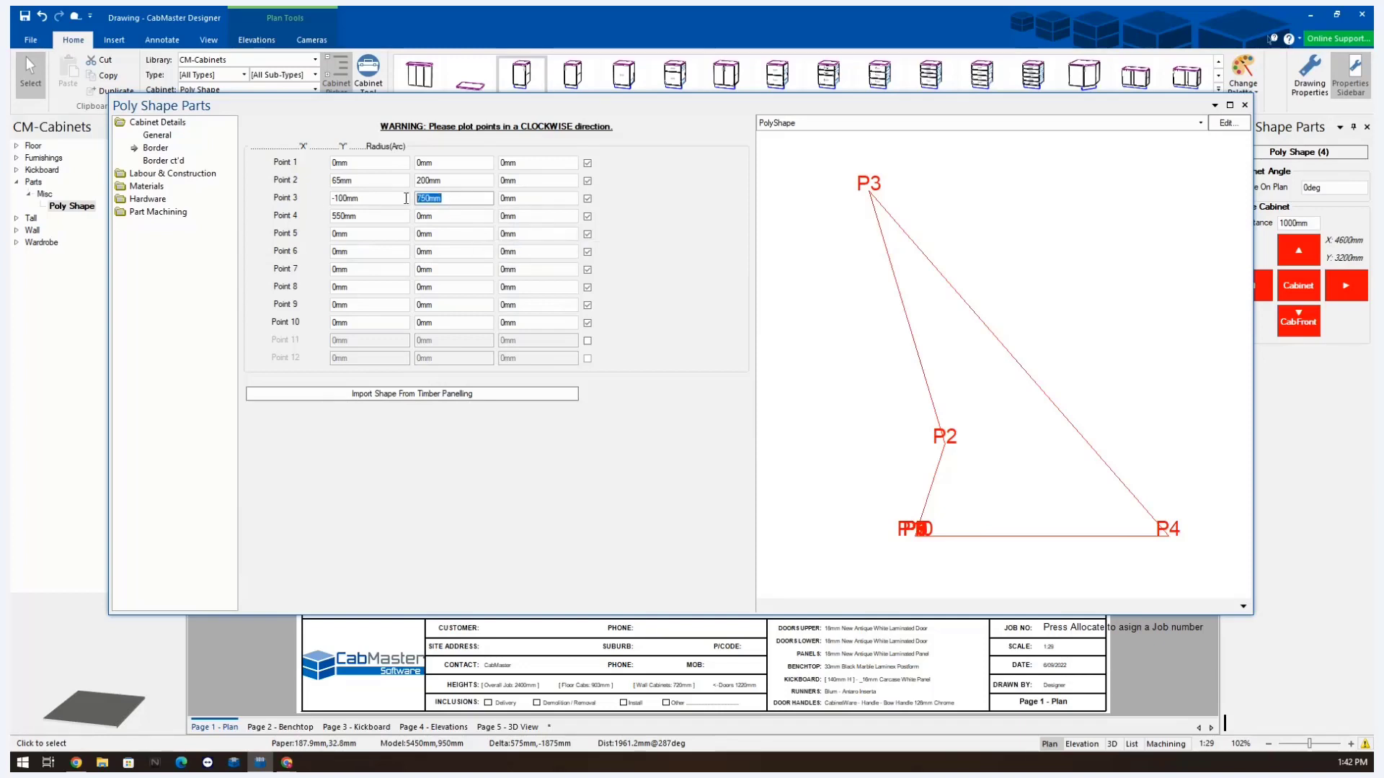
{"action": "type", "text": "325"}
{"action": "key", "text": "Tab"}
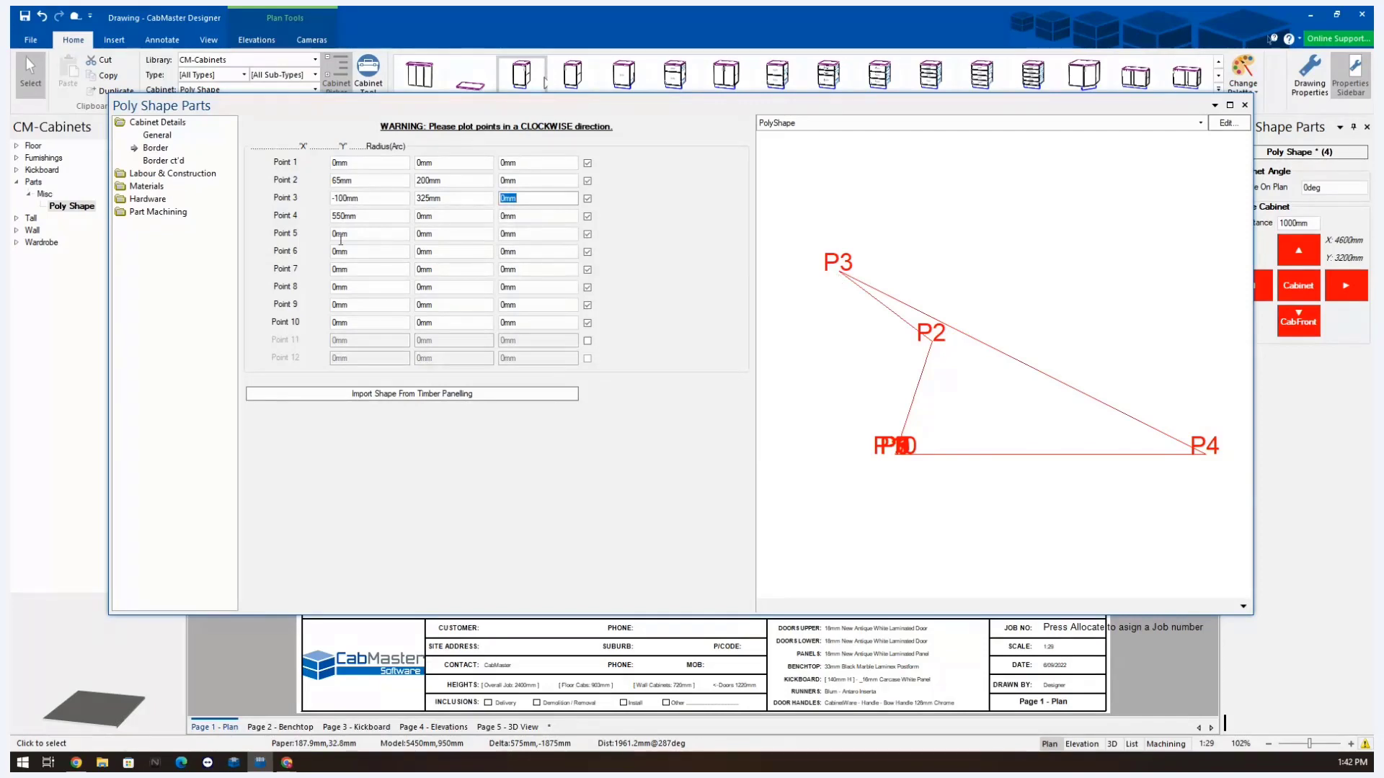
- Set border Point 4 to X 110 mm and Y 325 mm
{"action": "left_click", "coordinate": [364, 216]}
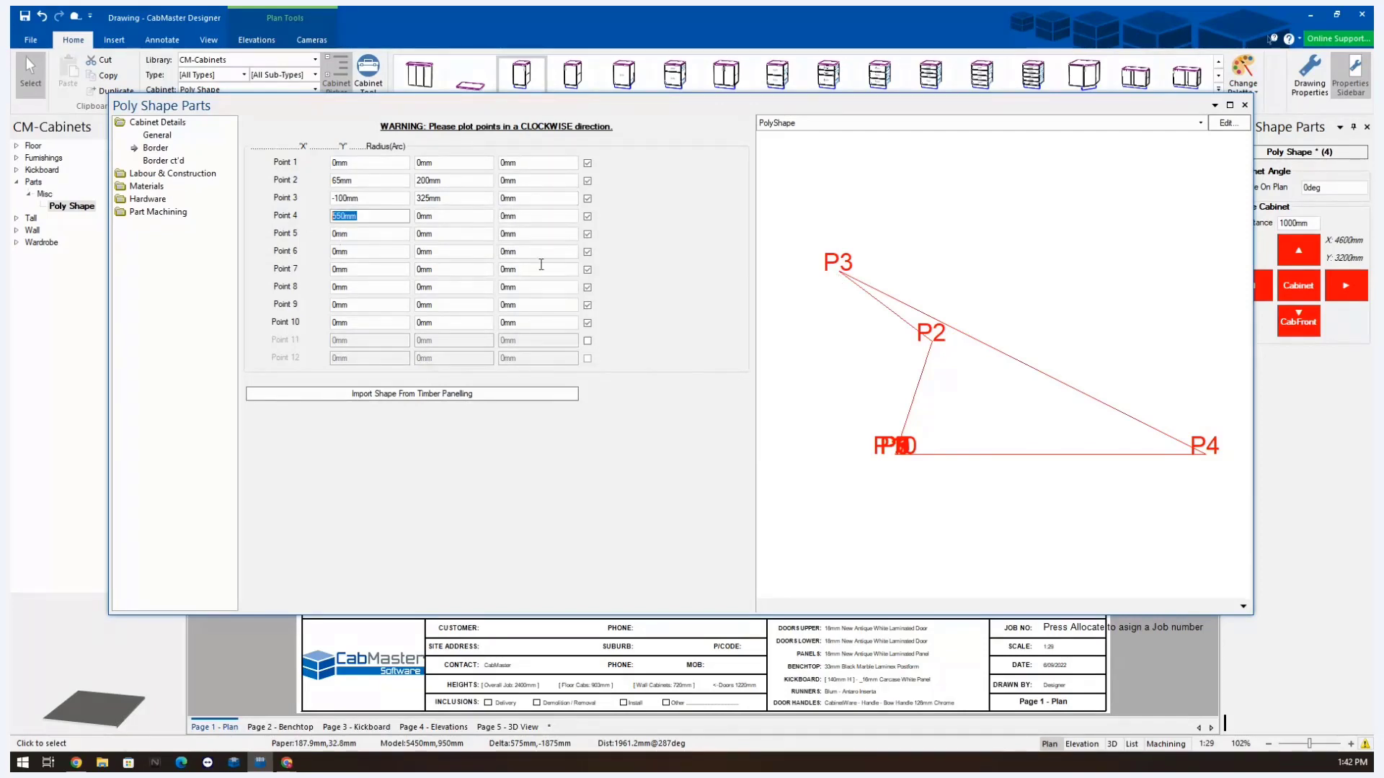
{"action": "type", "text": "110"}
{"action": "key", "text": "Tab"}
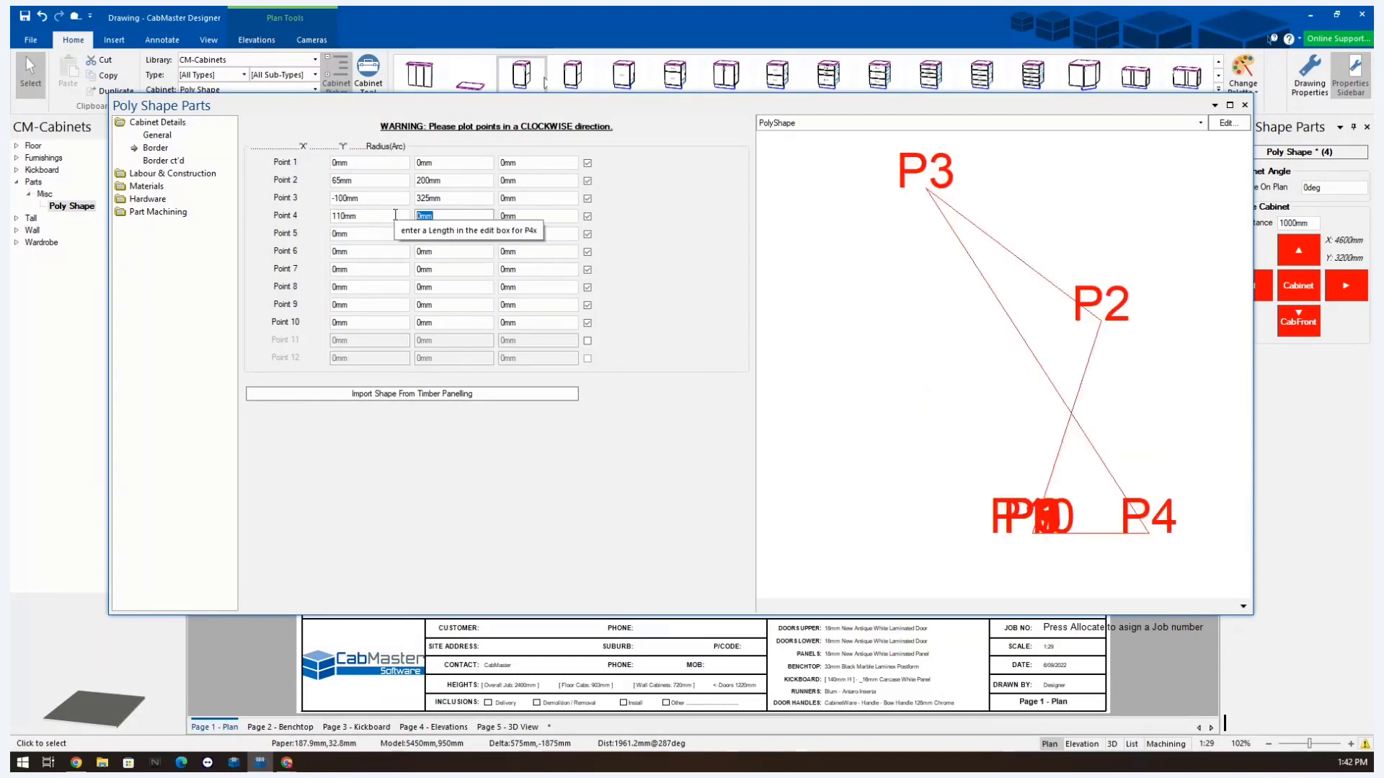
{"action": "type", "text": "325"}
{"action": "key", "text": "Tab"}
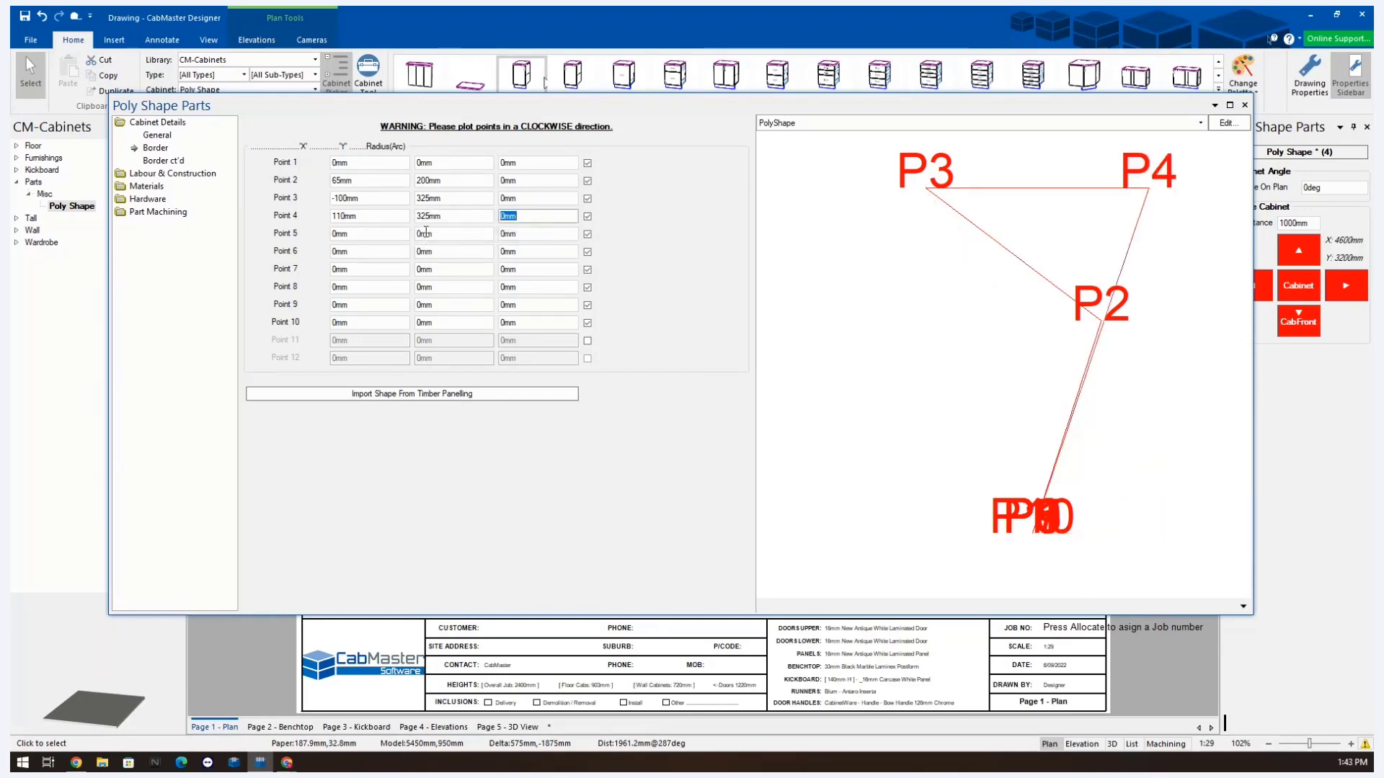
- Set border Point 5, the star's top tip, to X 175 mm and Y 530 mm
{"action": "key", "text": "Tab"}
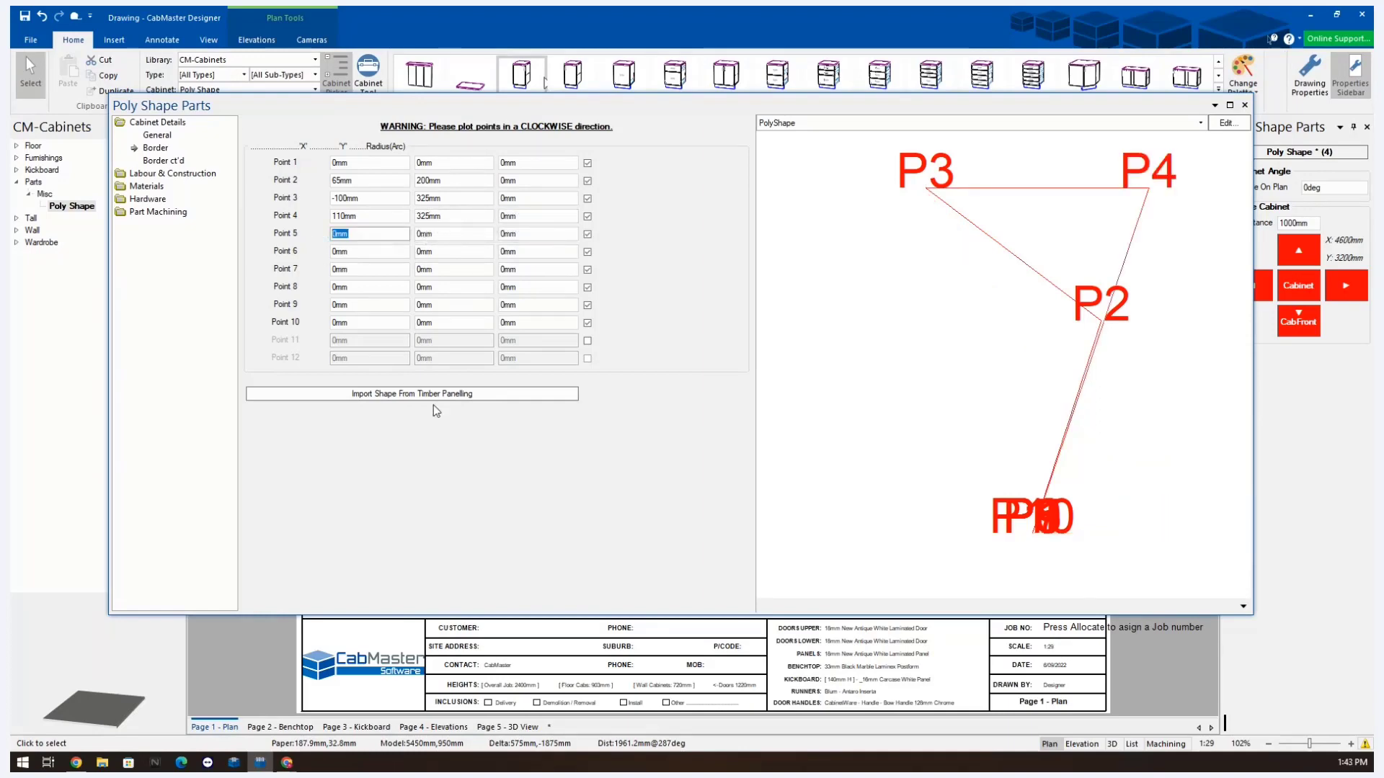
{"action": "type", "text": "175"}
{"action": "key", "text": "Tab"}
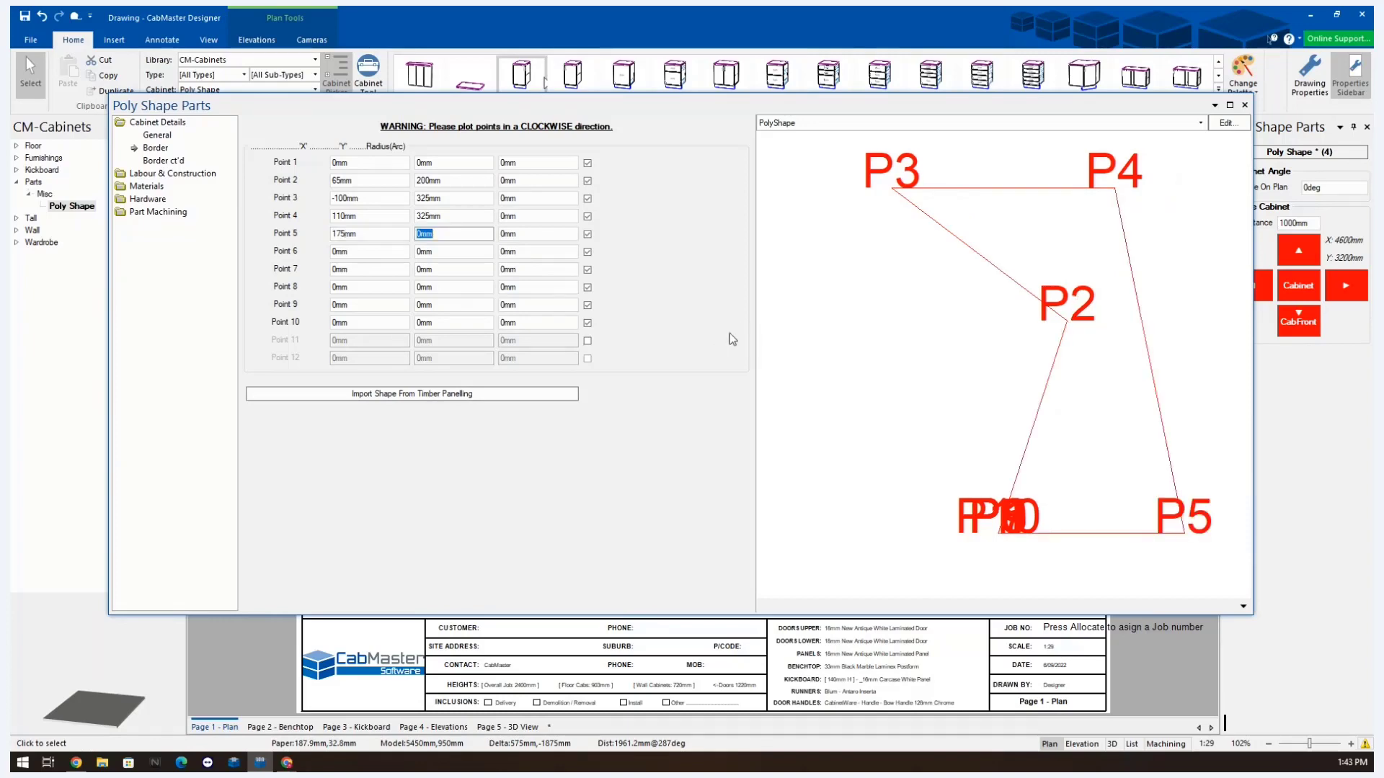
{"action": "type", "text": "53"}
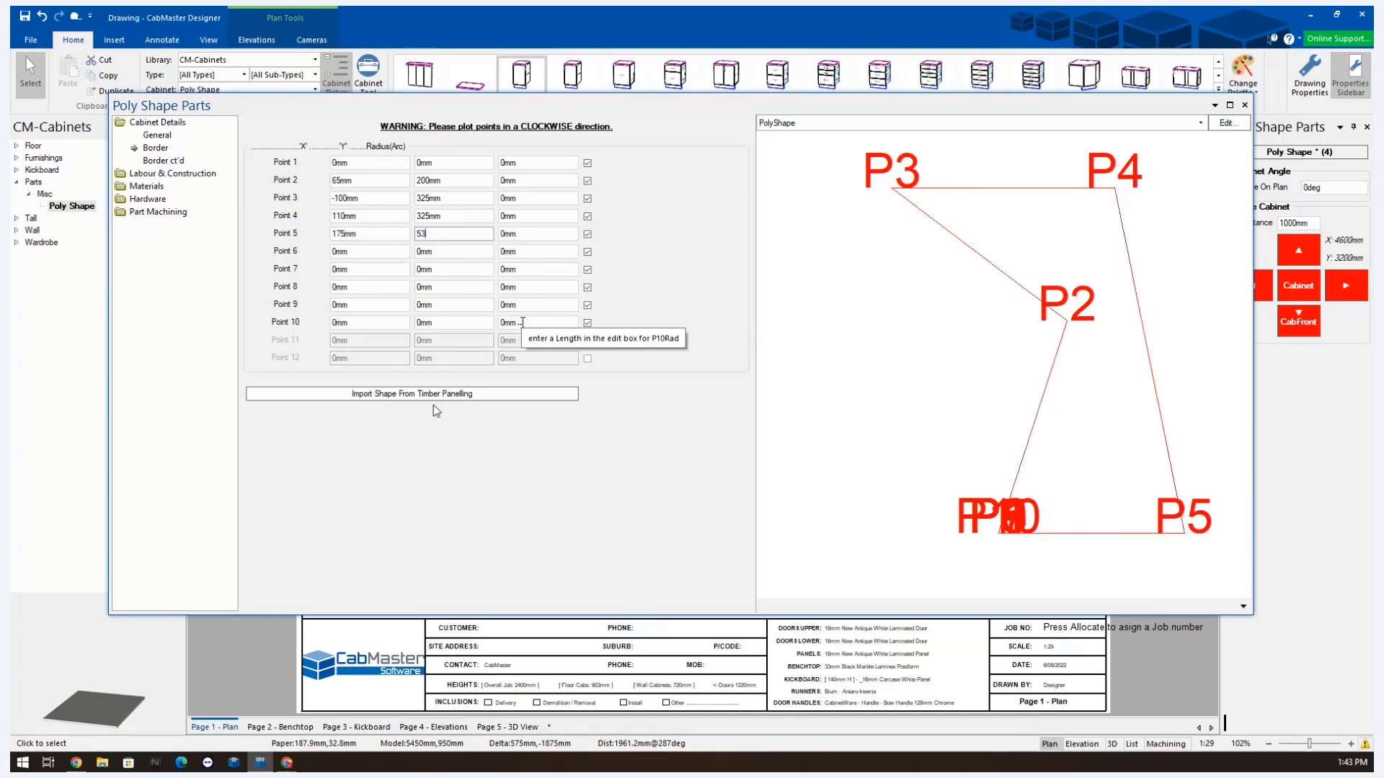
{"action": "type", "text": "0"}
{"action": "key", "text": "Tab"}
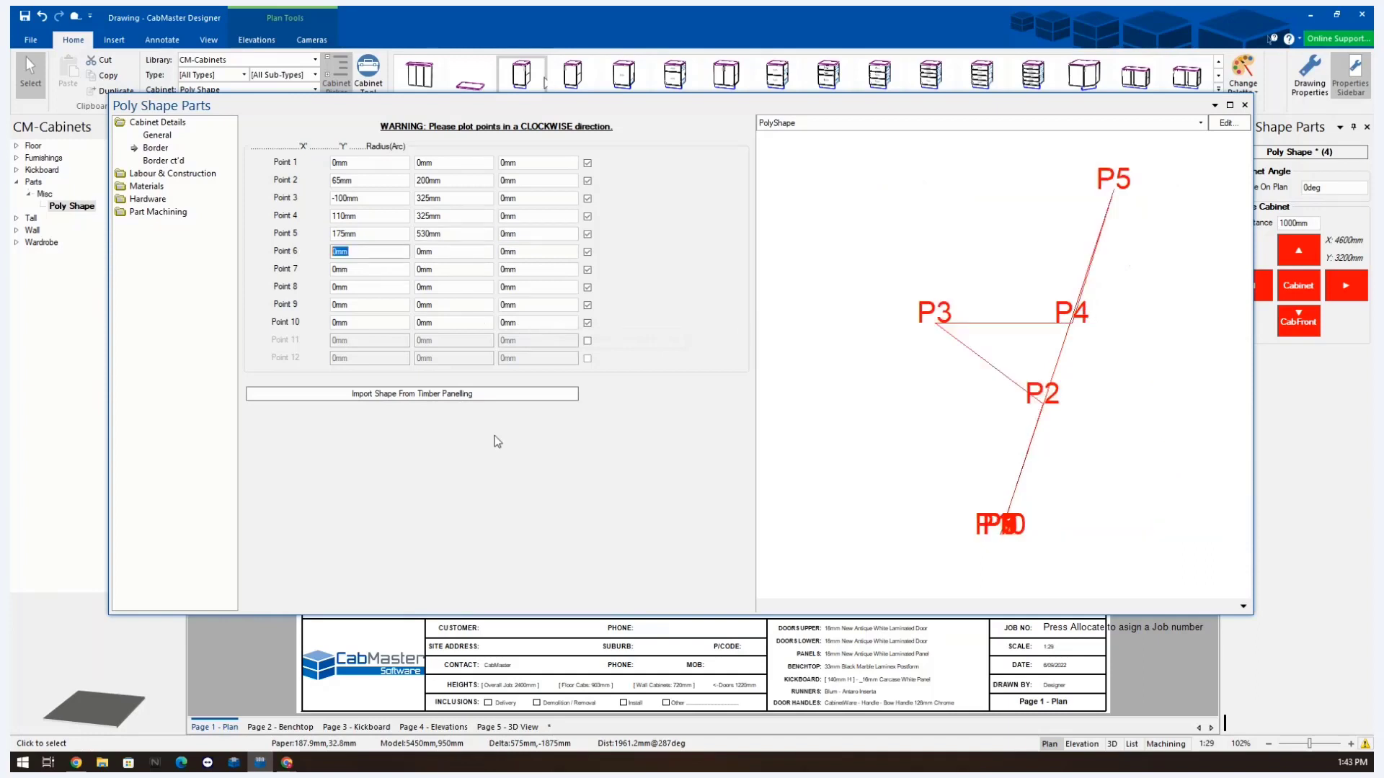
- Set border Point 6 to X 240 mm and Y 325 mm
{"action": "type", "text": "240"}
{"action": "key", "text": "Tab"}
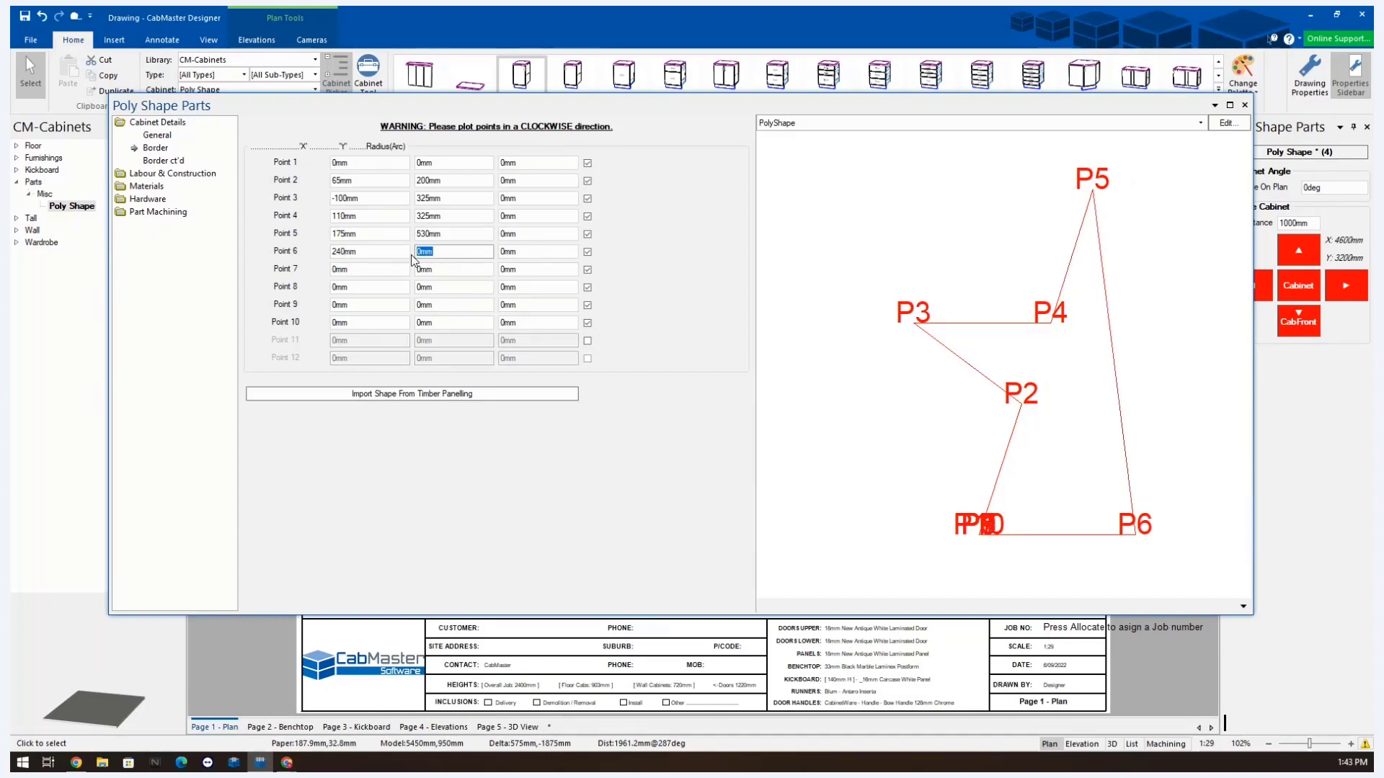
{"action": "type", "text": "325"}
{"action": "key", "text": "Tab"}
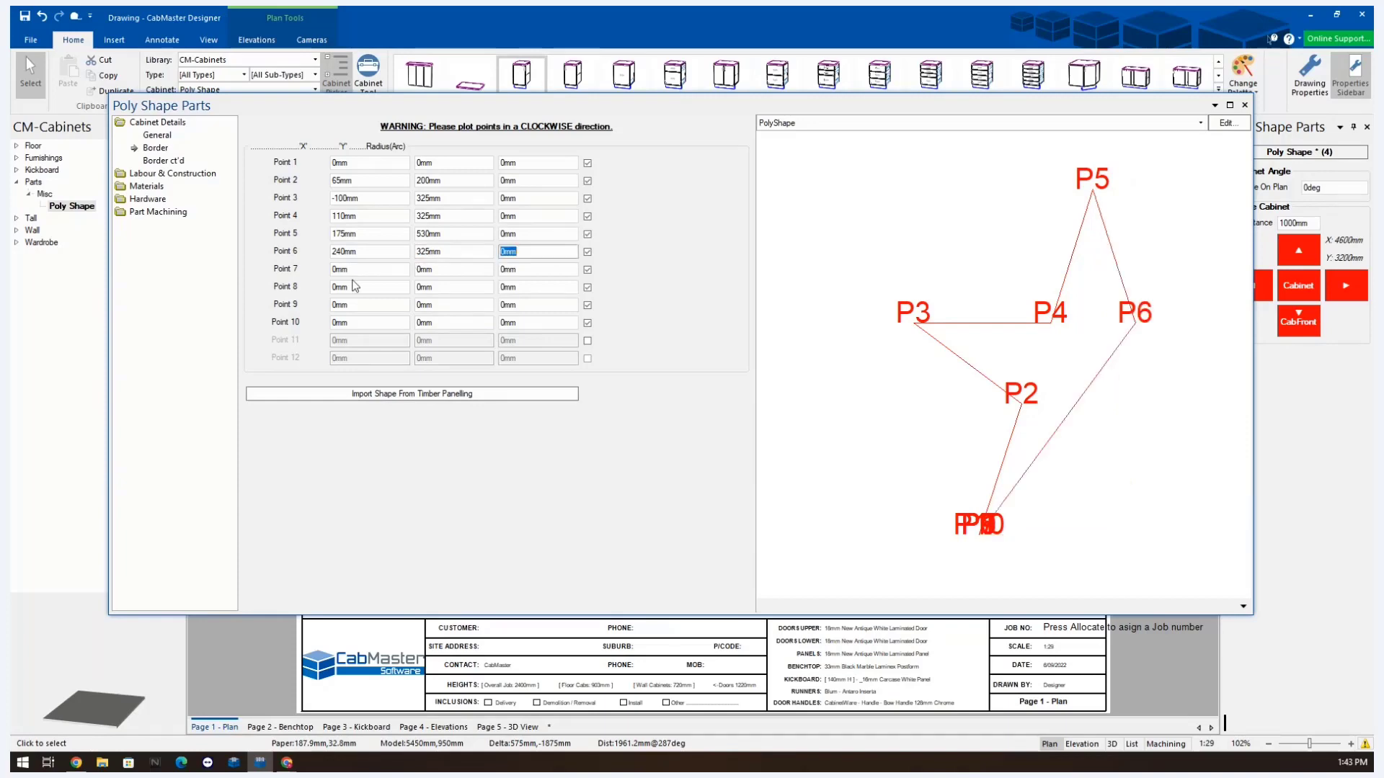
- Set border Point 7 to X 450 mm and Y 325 mm
{"action": "key", "text": "Tab"}
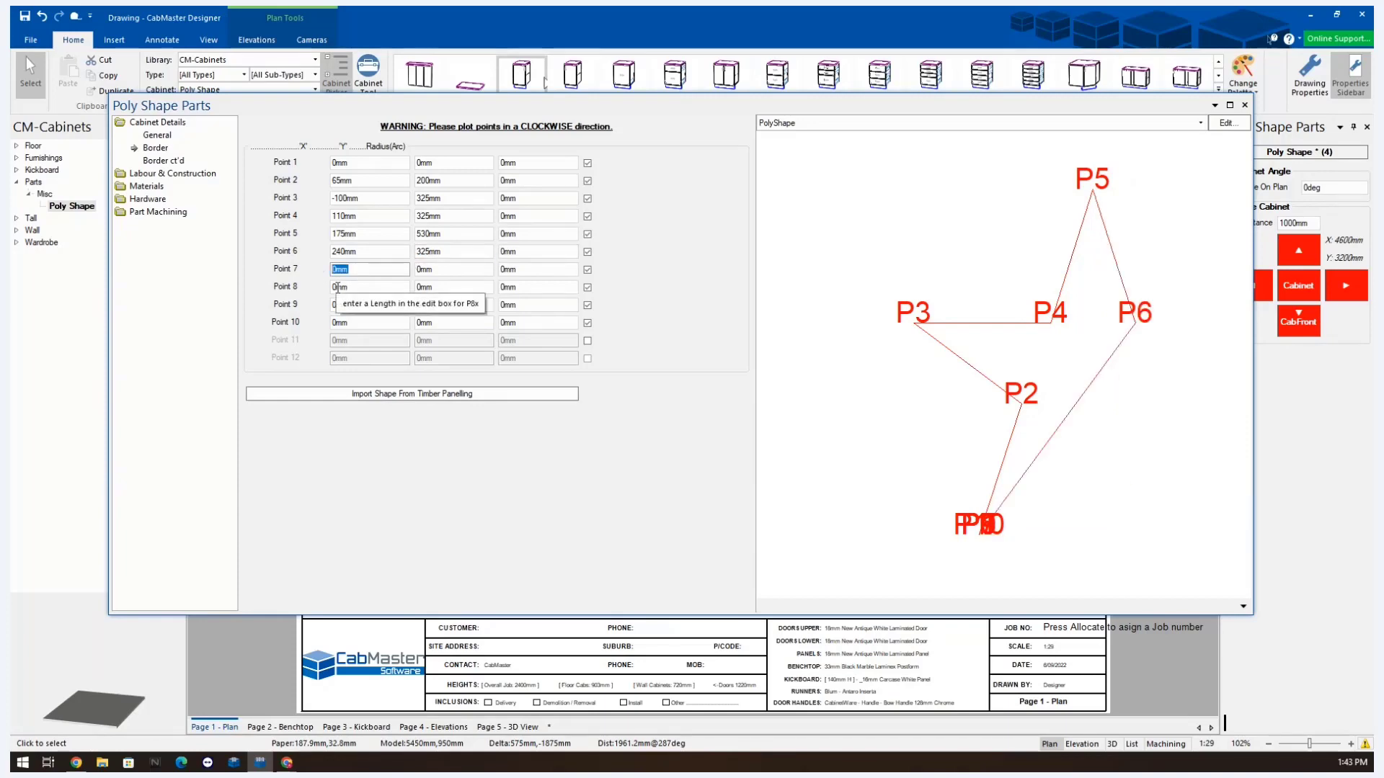
{"action": "type", "text": "450"}
{"action": "key", "text": "Tab"}
{"action": "type", "text": "325"}
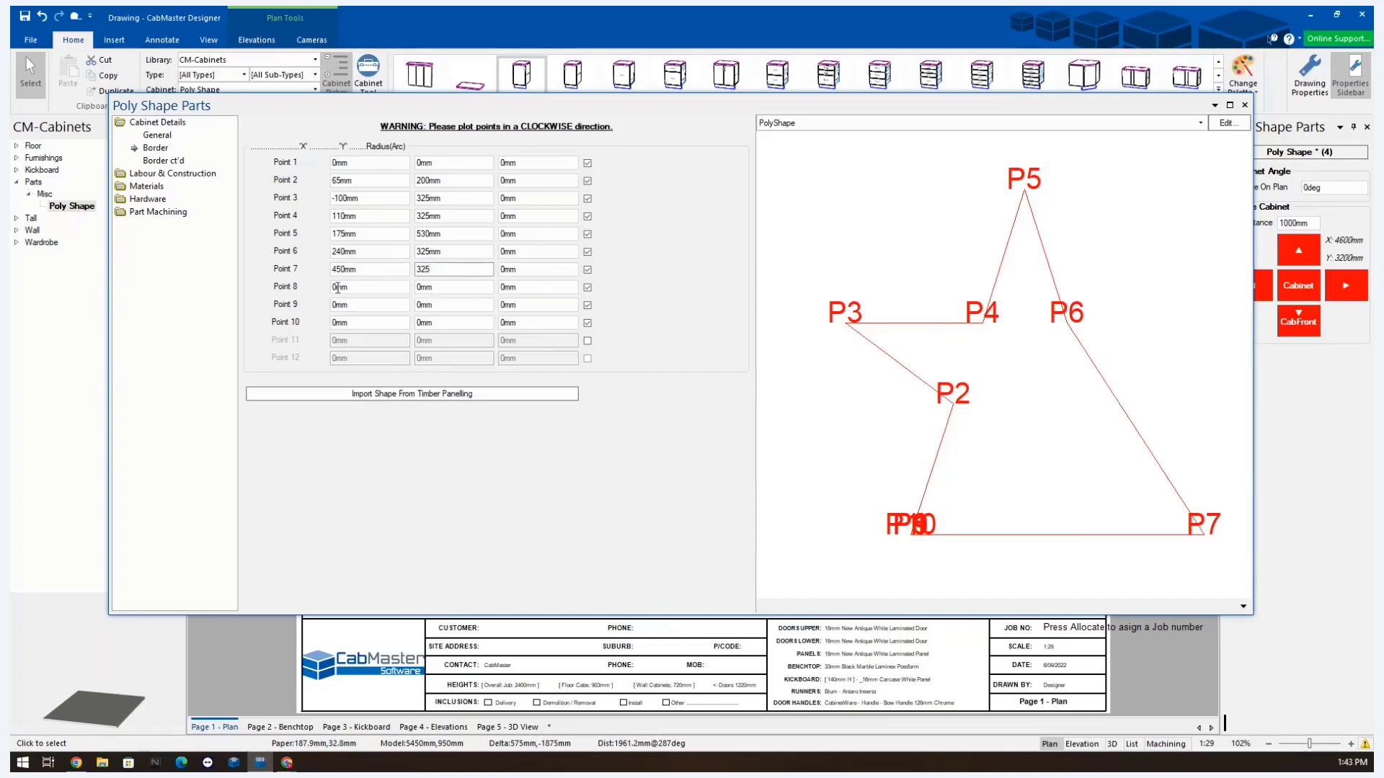
{"action": "key", "text": "Tab"}
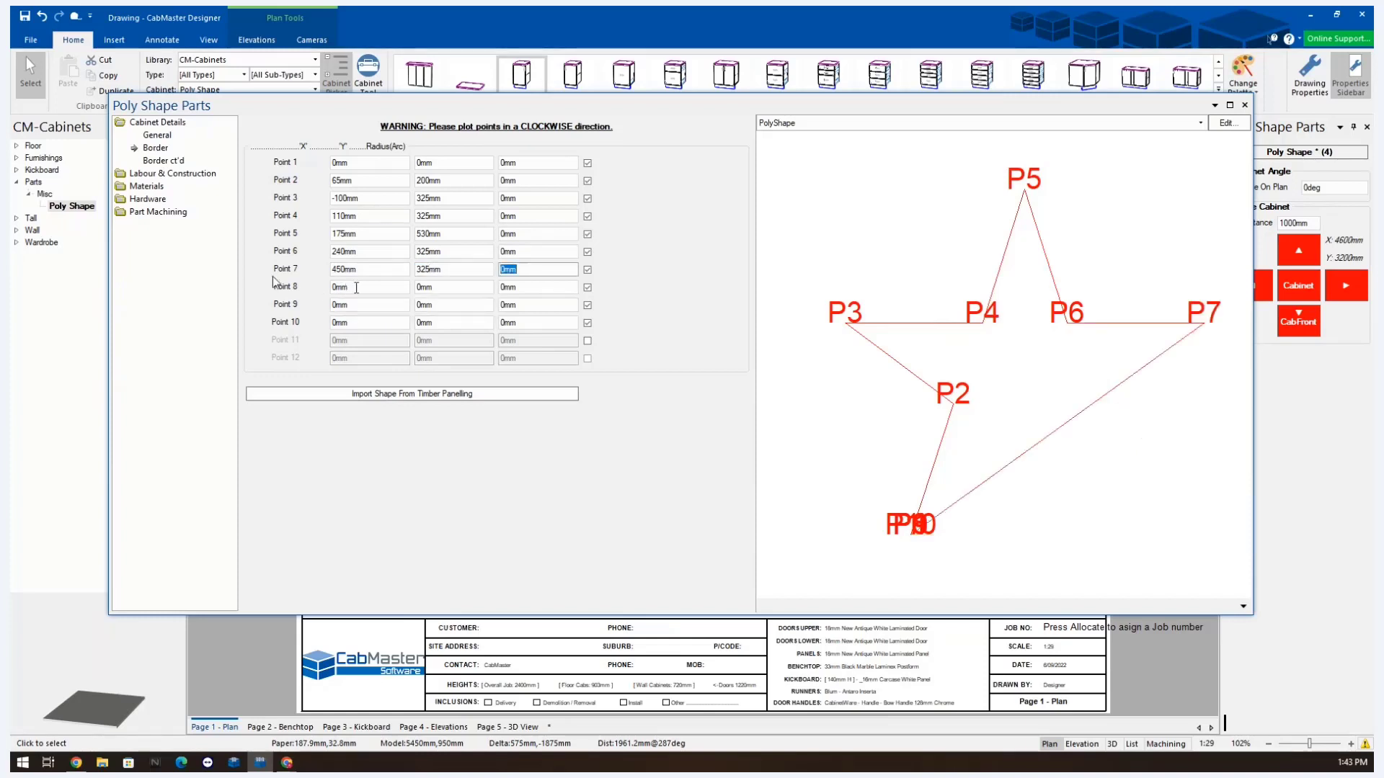
- Set border Point 8 to X 280 mm and Y 200 mm
{"action": "left_click", "coordinate": [347, 288]}
{"action": "type", "text": "280"}
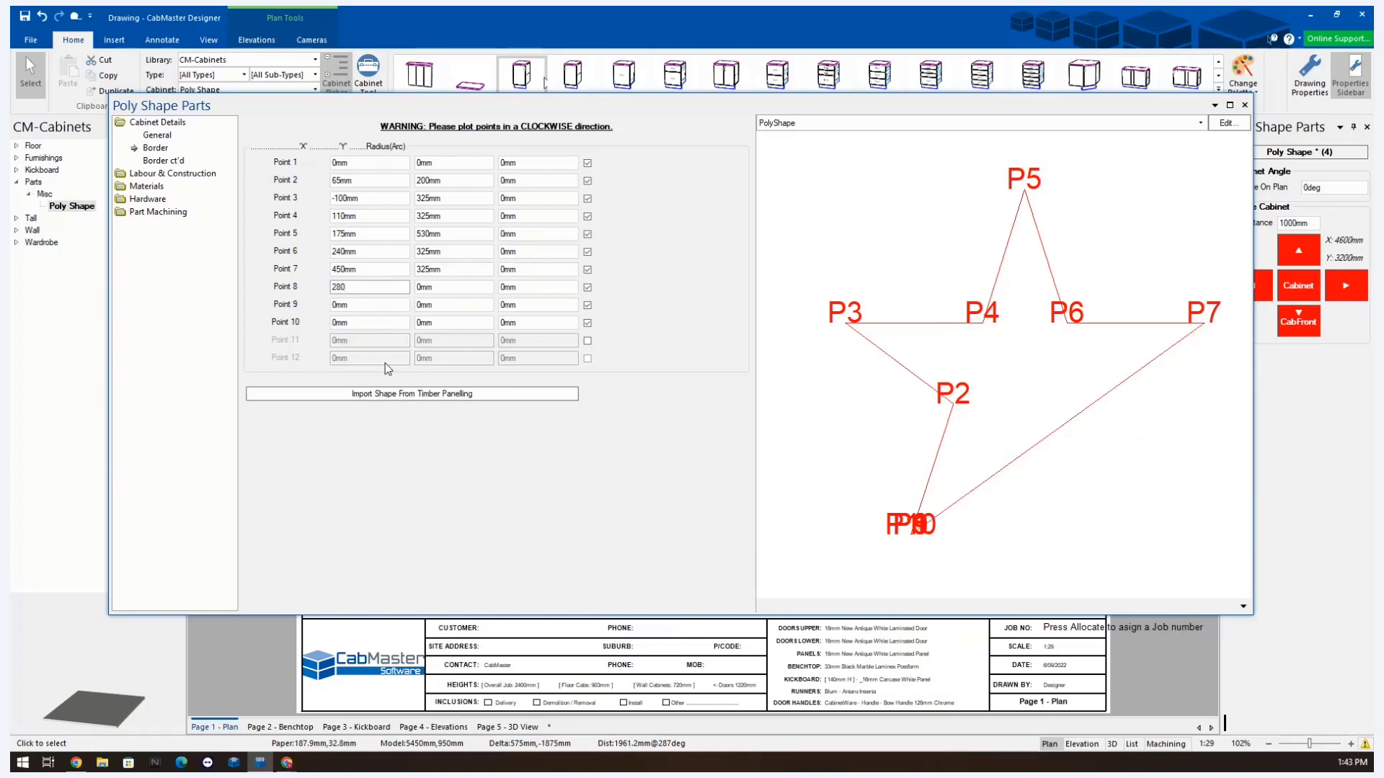
{"action": "key", "text": "Tab"}
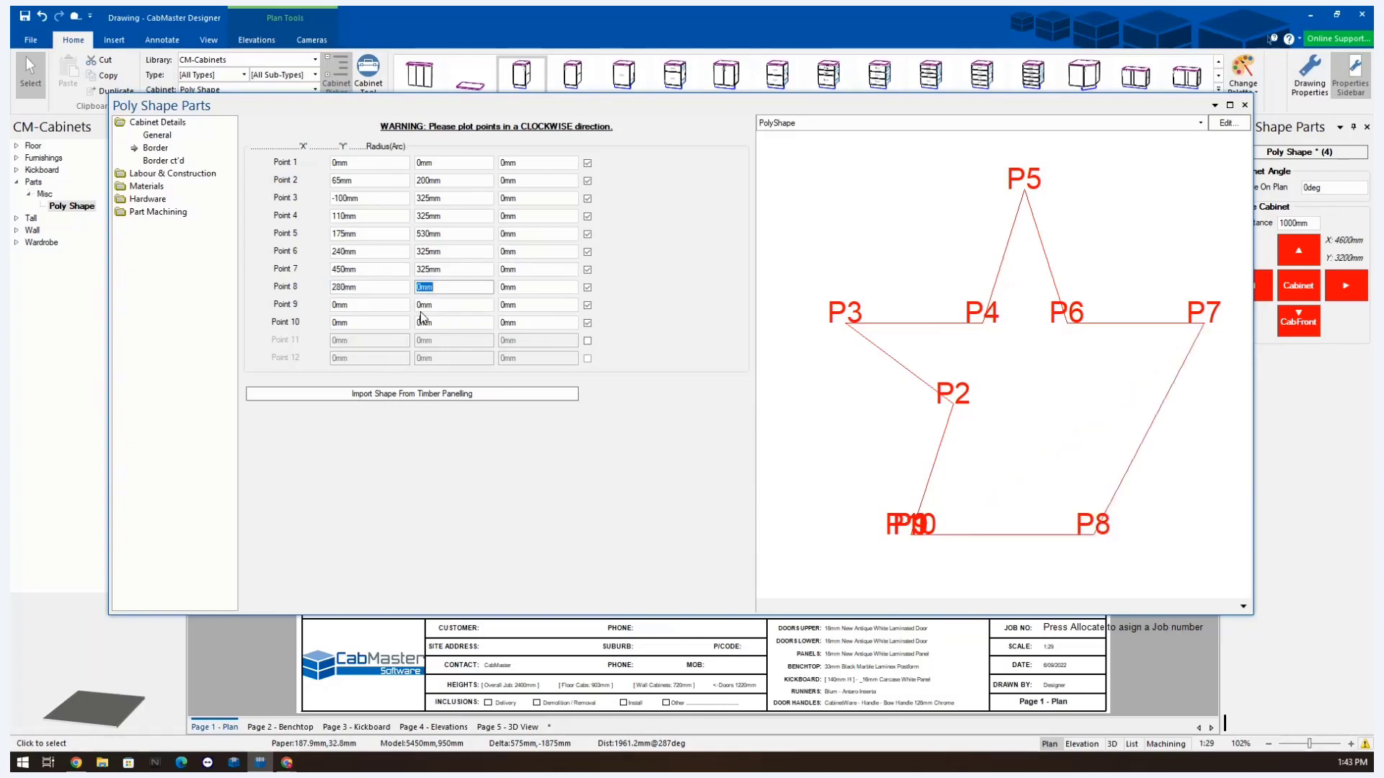
{"action": "type", "text": "200"}
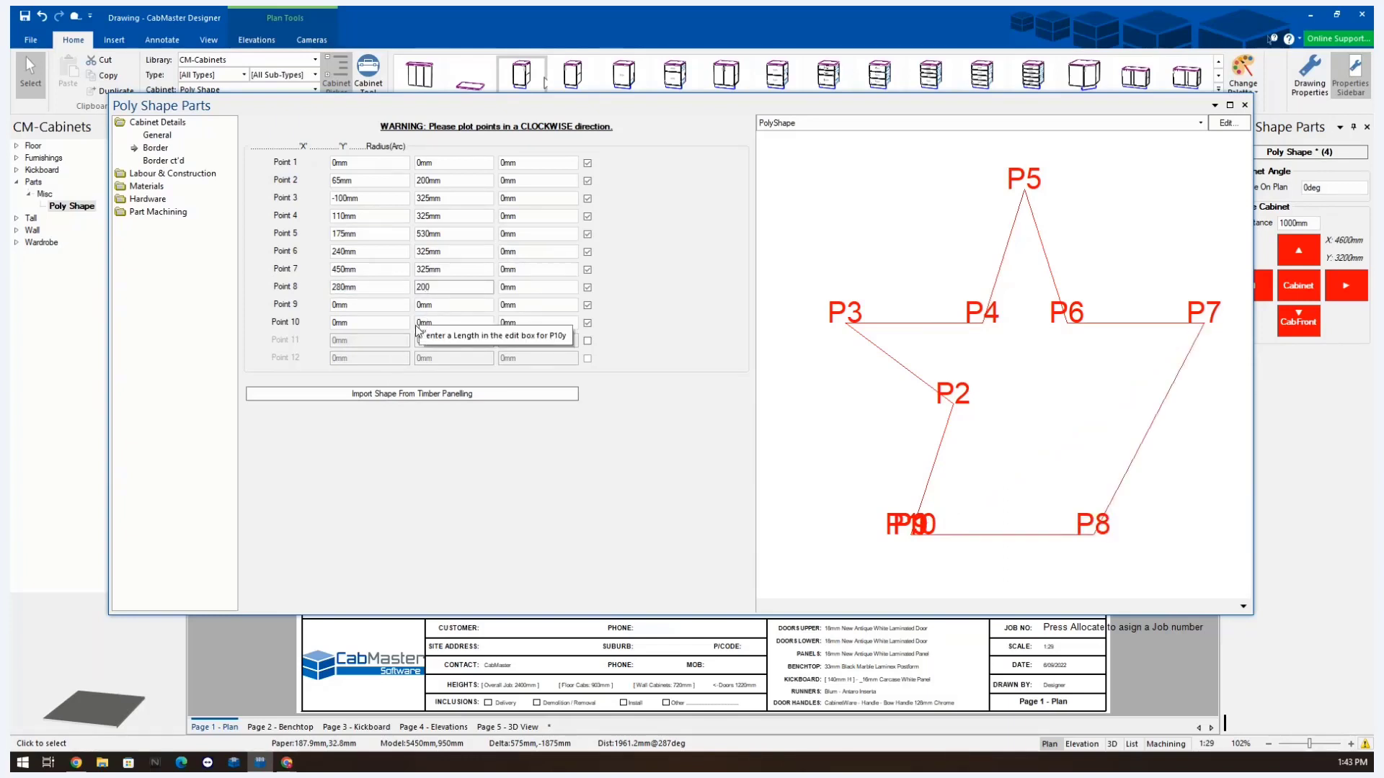
{"action": "key", "text": "Tab"}
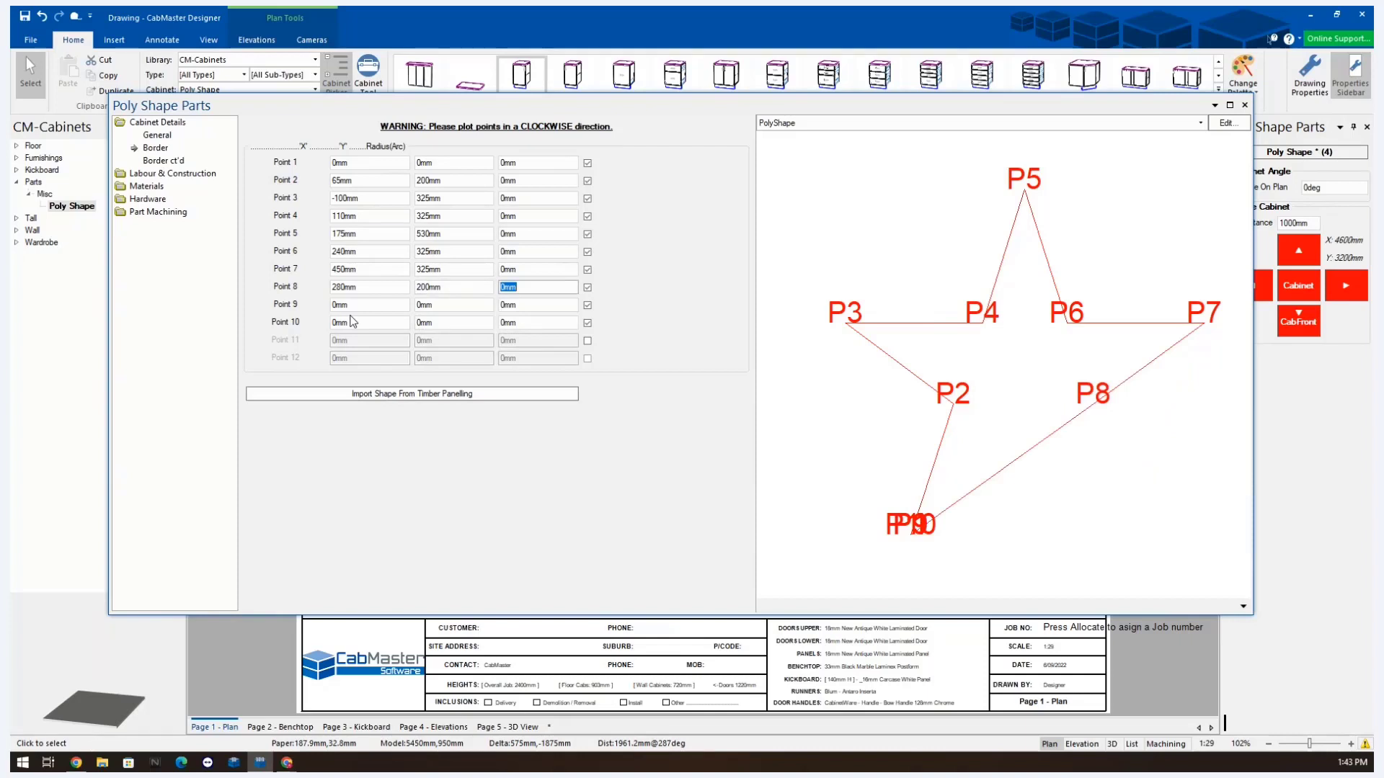
- Set the X coordinate of border Point 9 to 345 mm
{"action": "left_click", "coordinate": [330, 305]}
{"action": "type", "text": "345"}
{"action": "key", "text": "Tab"}
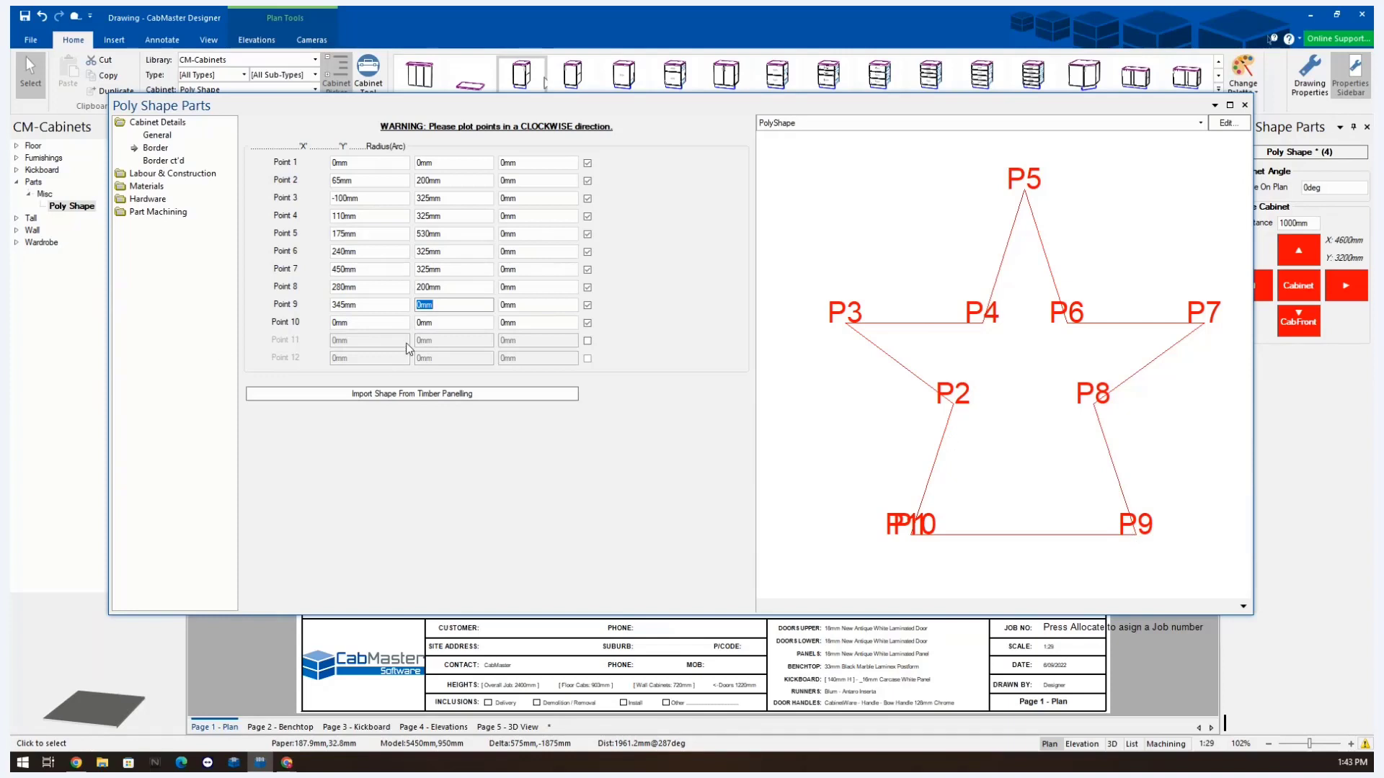
- Set border Point 10 to X 175 mm and Y 125 mm
{"action": "left_click", "coordinate": [339, 323]}
{"action": "type", "text": "175"}
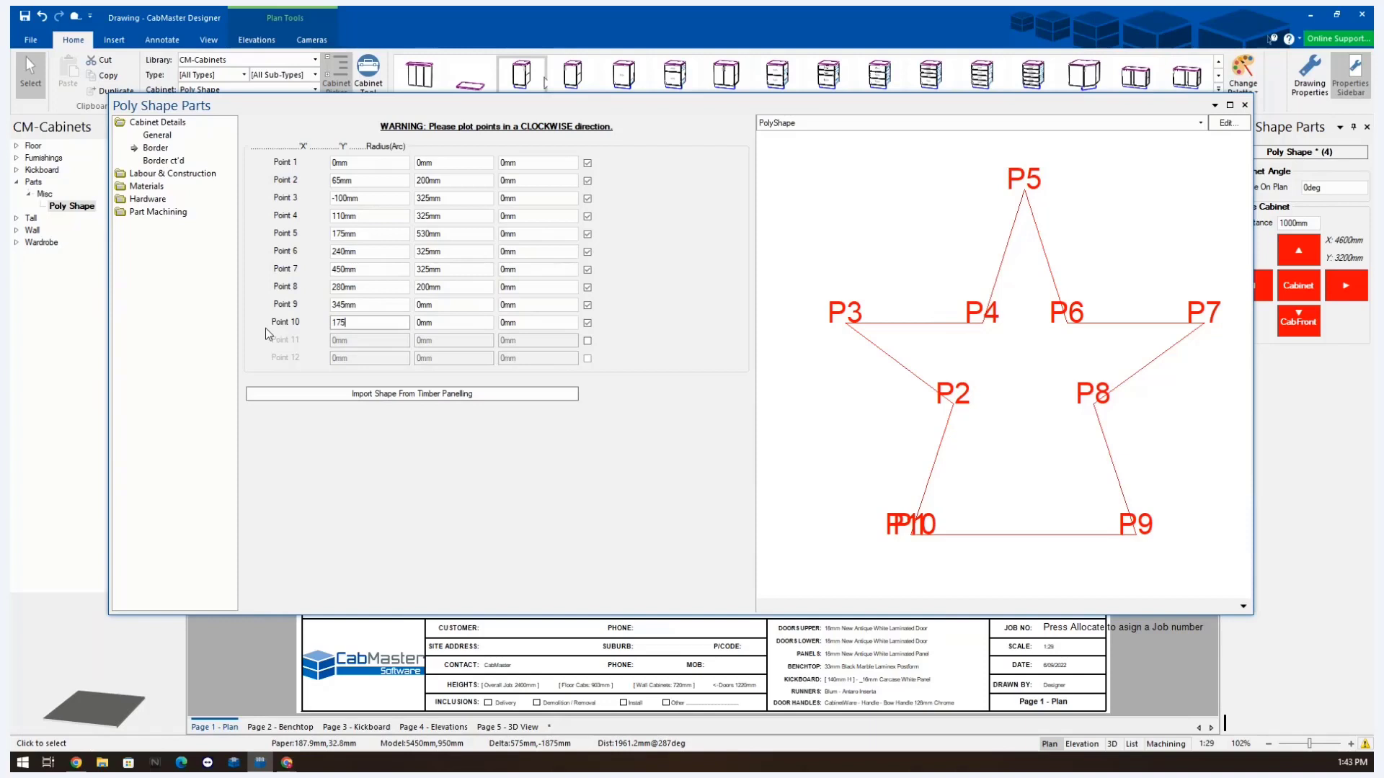
{"action": "key", "text": "Tab"}
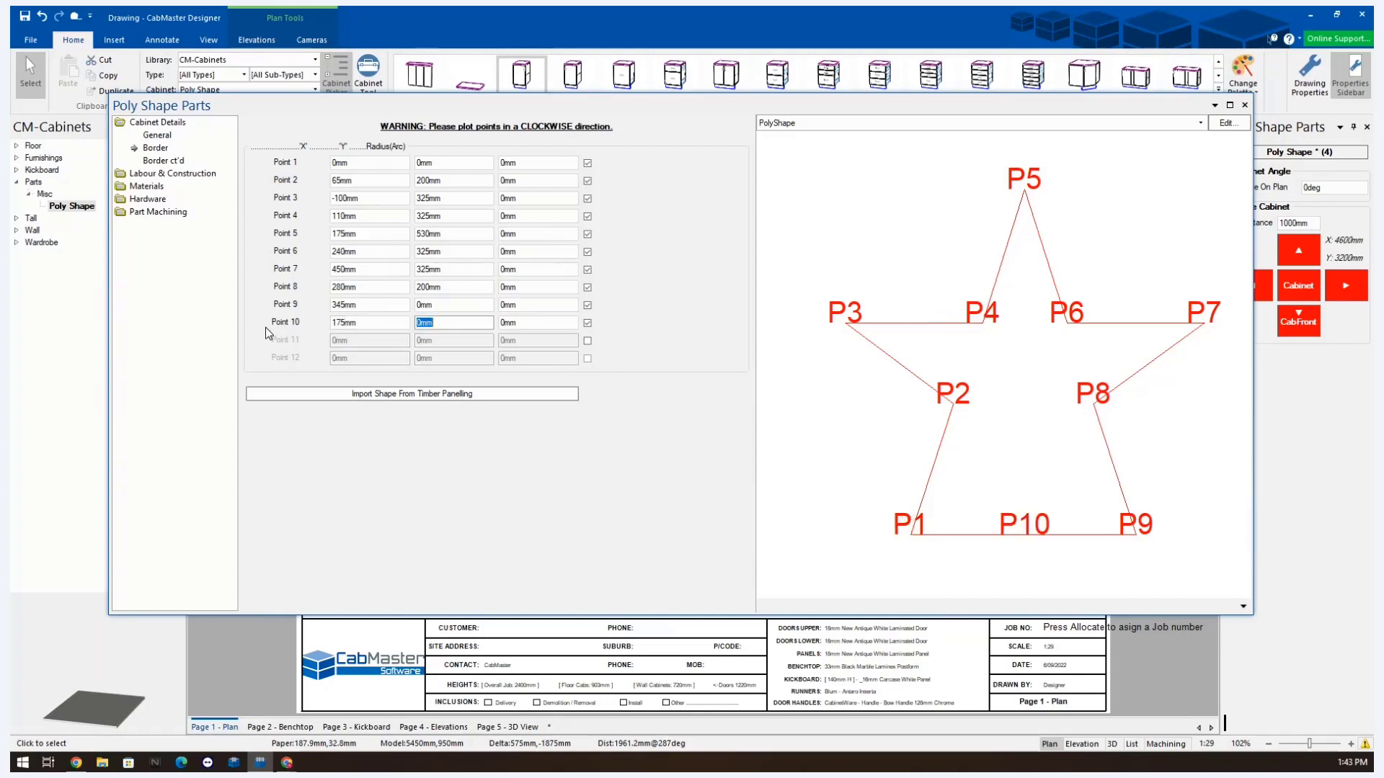
{"action": "type", "text": "125"}
{"action": "key", "text": "Tab"}
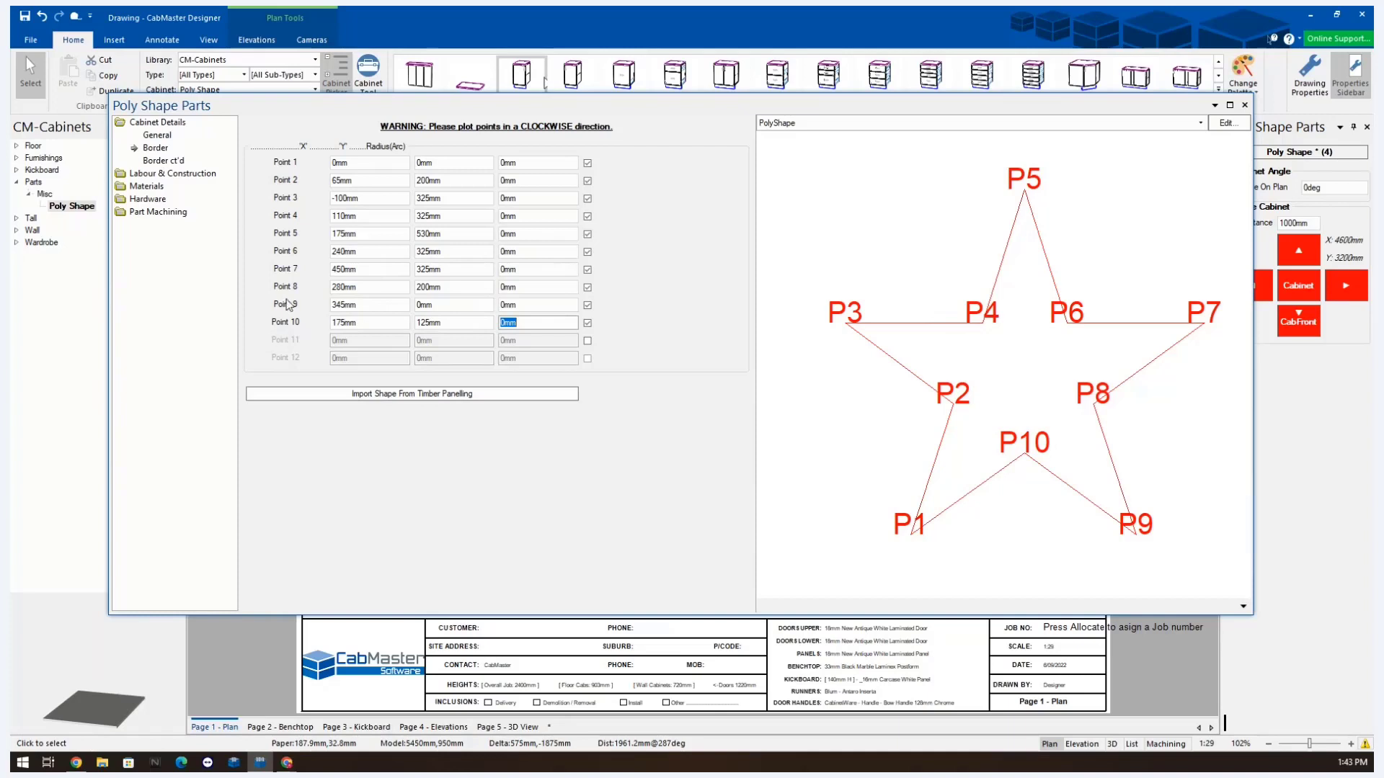
- Enable the star border's offset and set it to 40 mm
{"action": "left_click", "coordinate": [164, 161]}
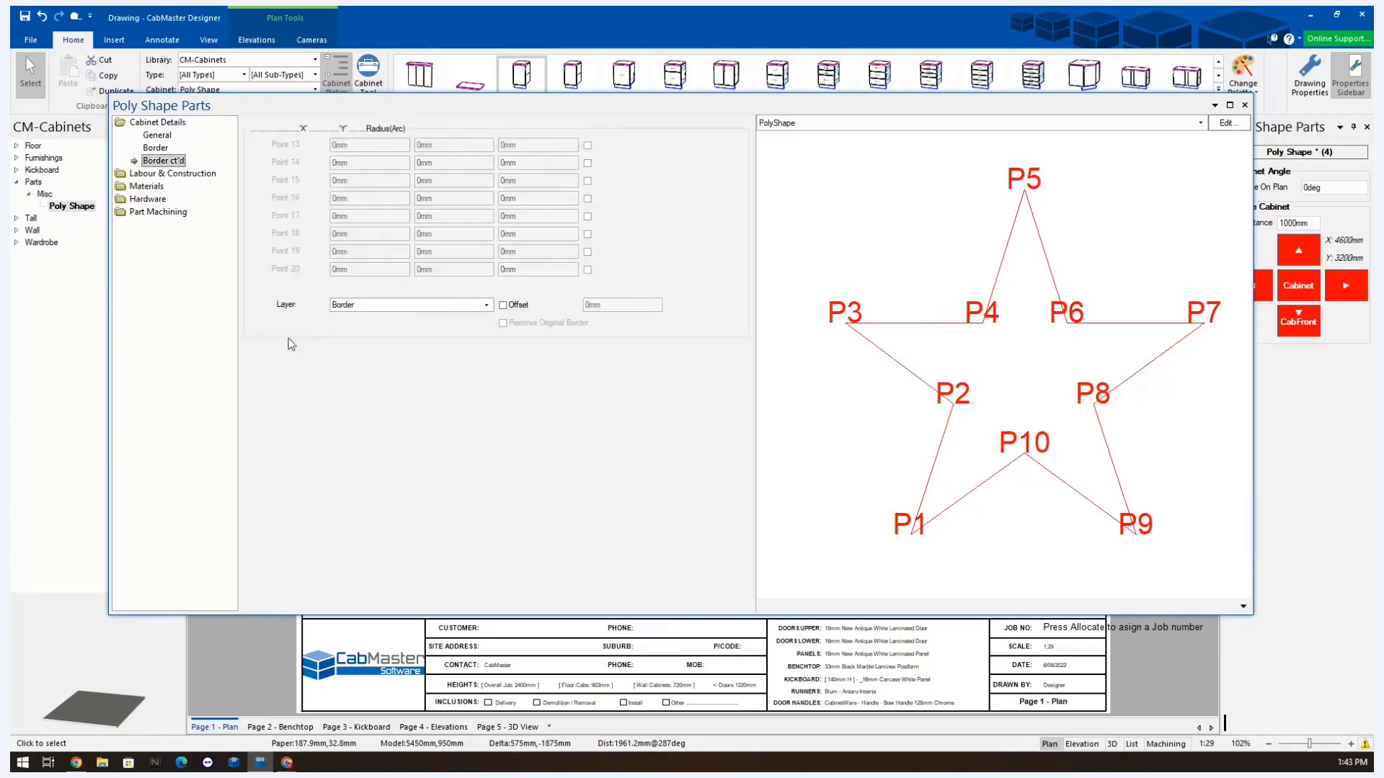
{"action": "left_click", "coordinate": [503, 306]}
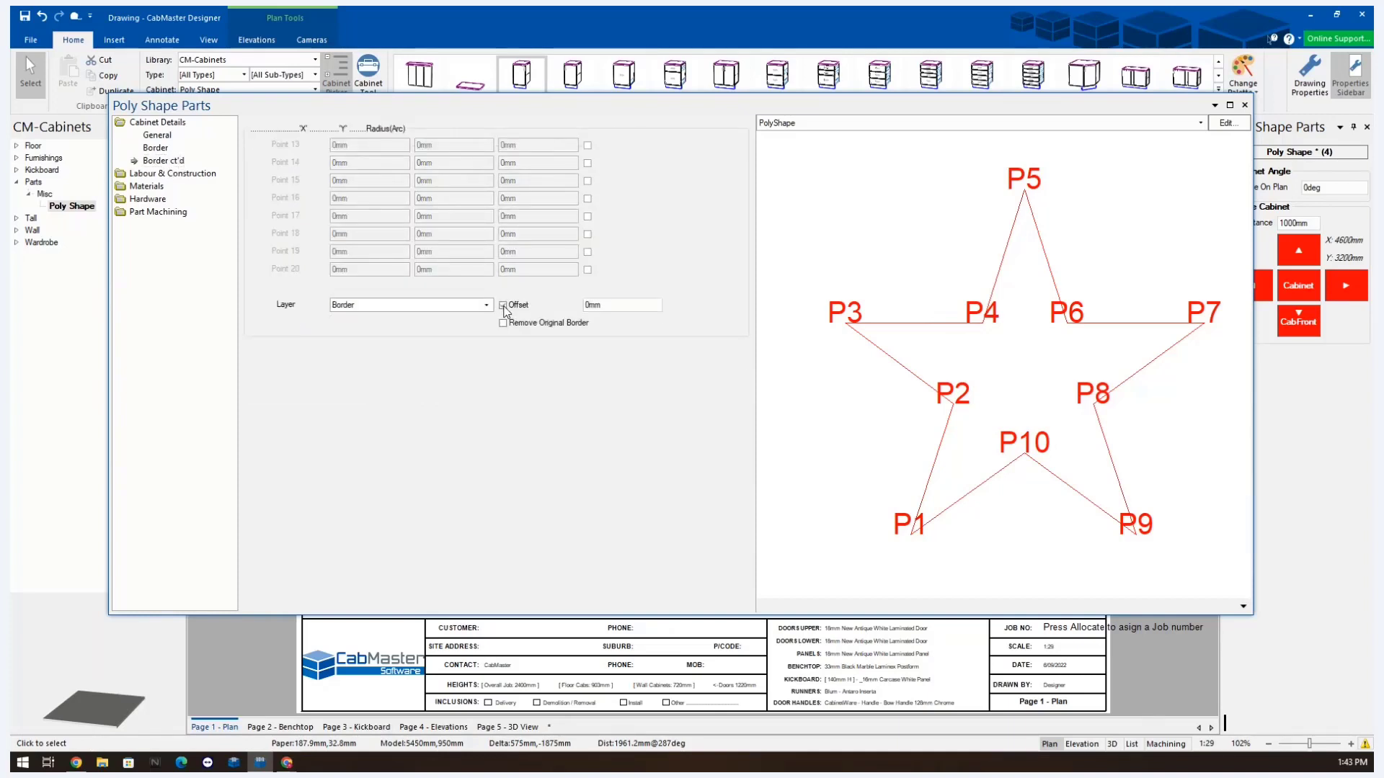
{"action": "left_click_drag", "start_coordinate": [608, 309], "coordinate": [504, 310]}
{"action": "type", "text": "40"}
{"action": "key", "text": "Tab"}
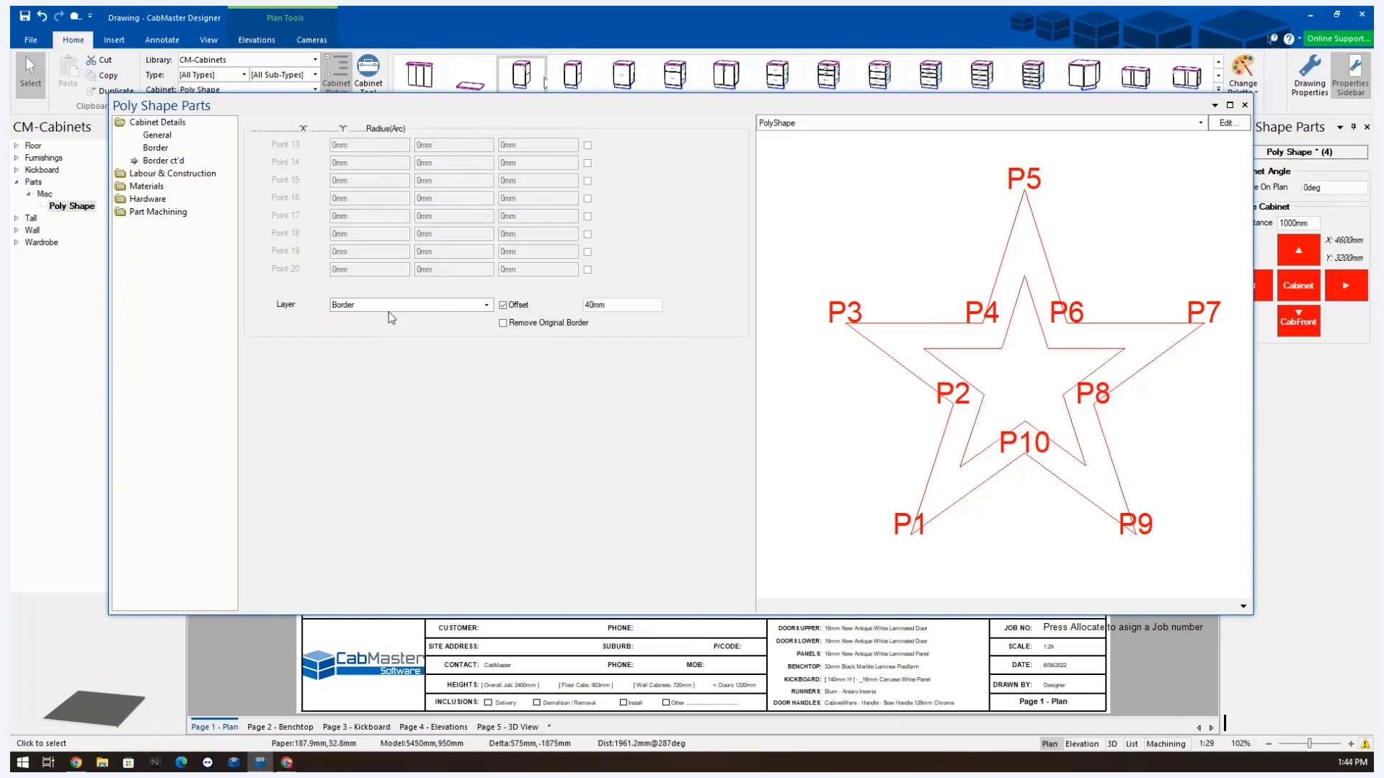
- Set the star border's layer to cutout and make the offset -40 mm
{"action": "left_click_drag", "start_coordinate": [389, 308], "coordinate": [302, 310]}
{"action": "type", "text": "cutout"}
{"action": "left_click", "coordinate": [580, 305]}
{"action": "type", "text": "-"}
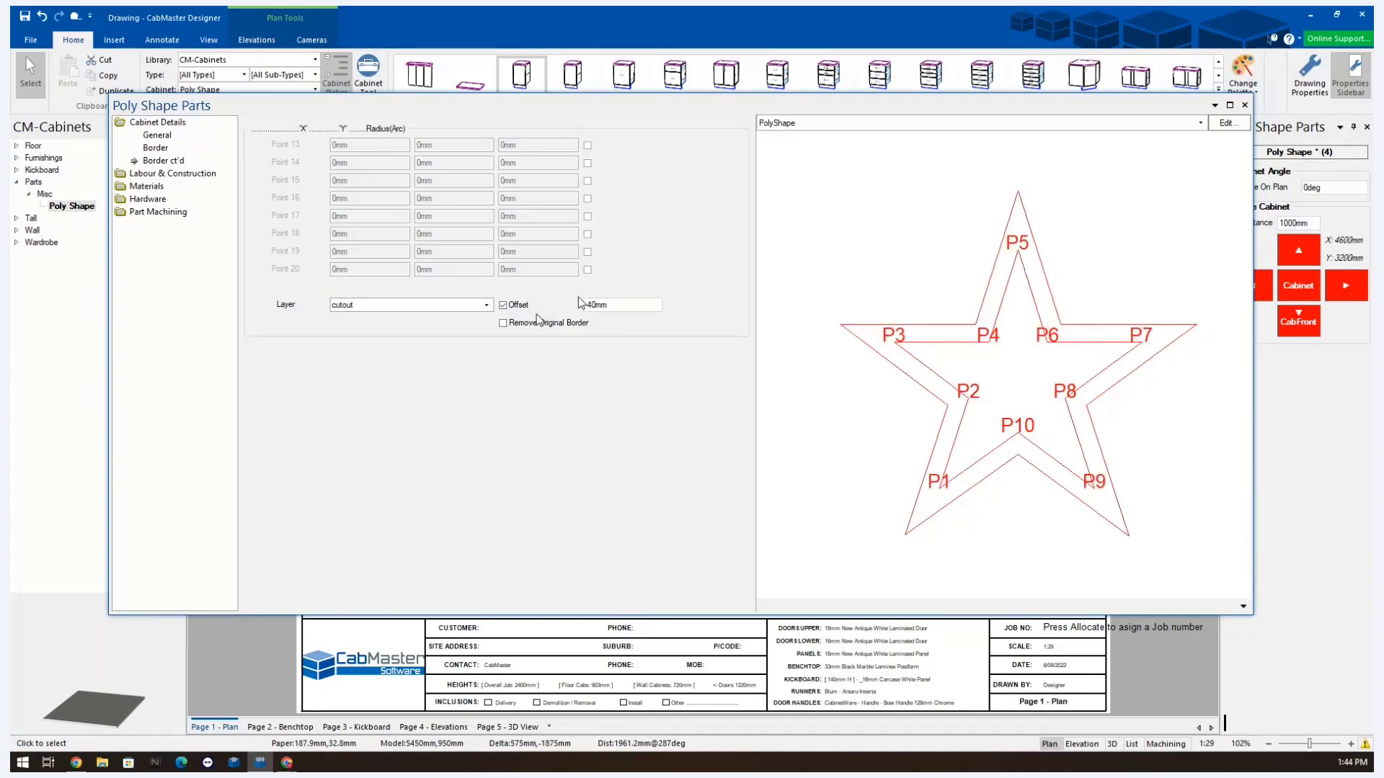
- Remove the star's original border and set the offset outline's layer to border
{"action": "left_click", "coordinate": [502, 323]}
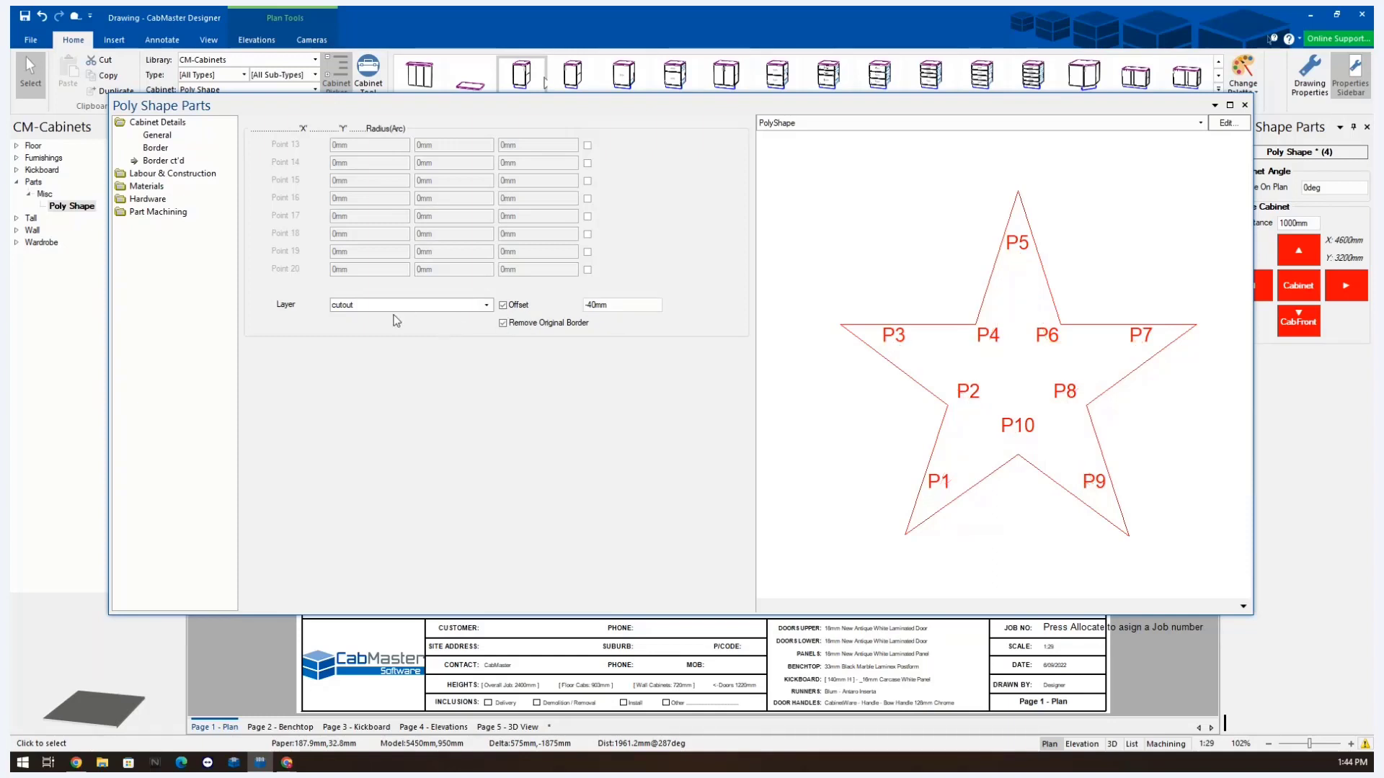
{"action": "left_click_drag", "start_coordinate": [394, 306], "coordinate": [317, 313]}
{"action": "type", "text": "border"}
{"action": "left_click", "coordinate": [157, 136]}
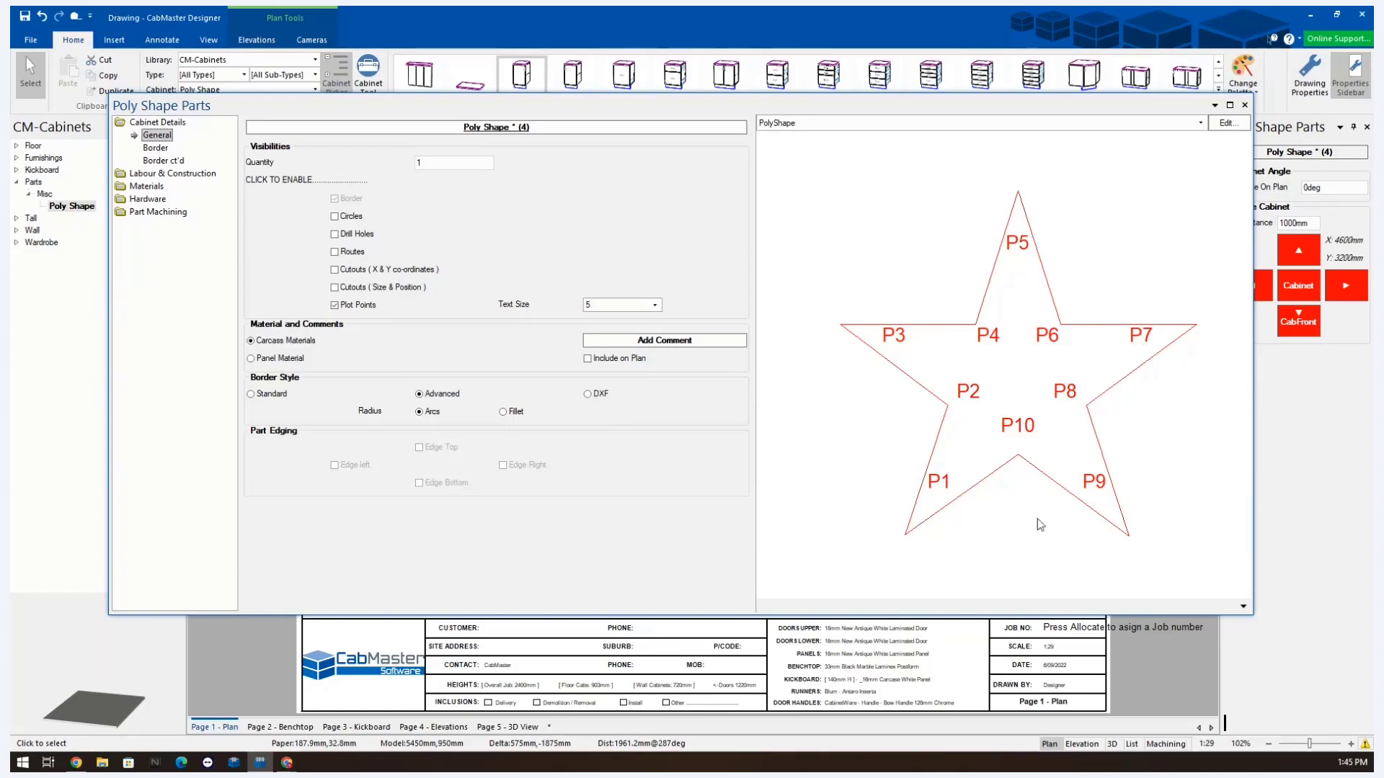
{"action": "left_click", "coordinate": [156, 148]}
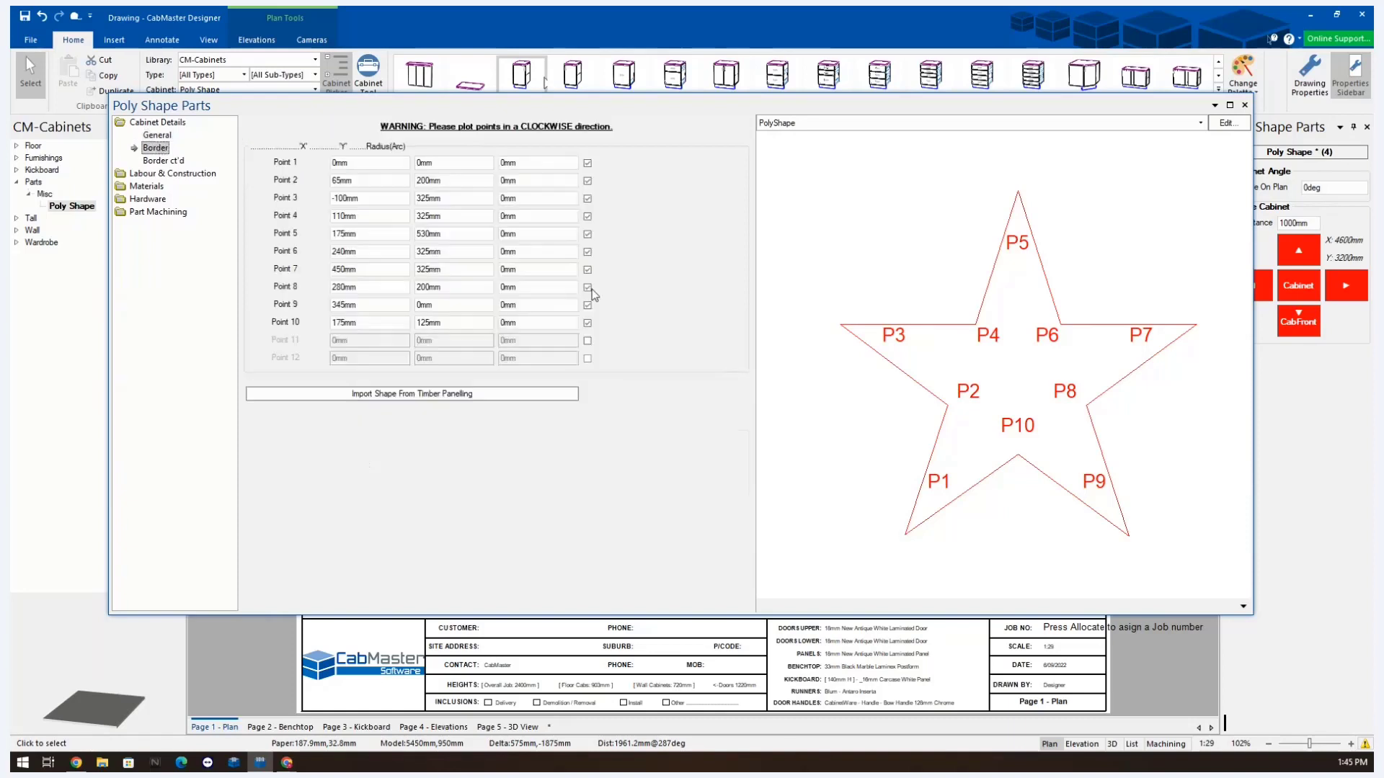
{"action": "left_click", "coordinate": [356, 185]}
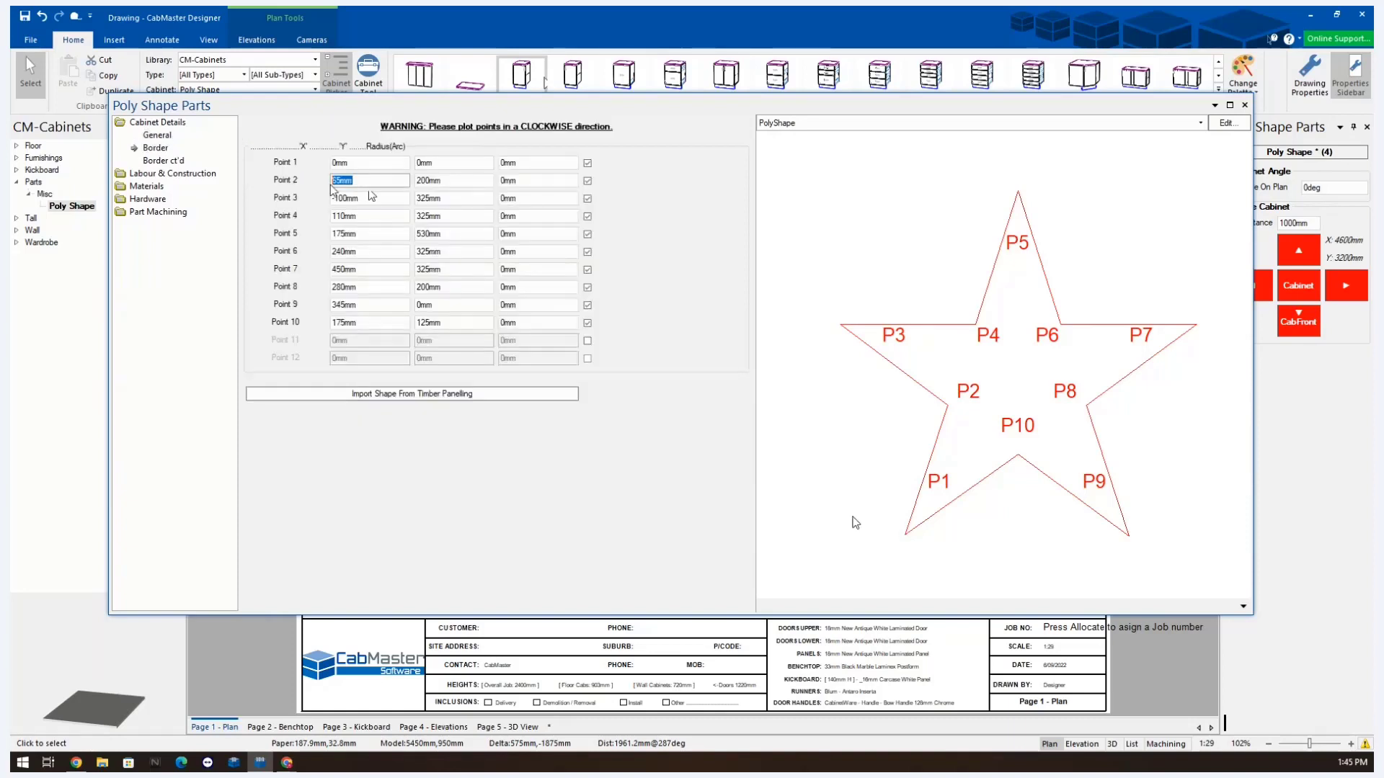
{"action": "left_click", "coordinate": [442, 189]}
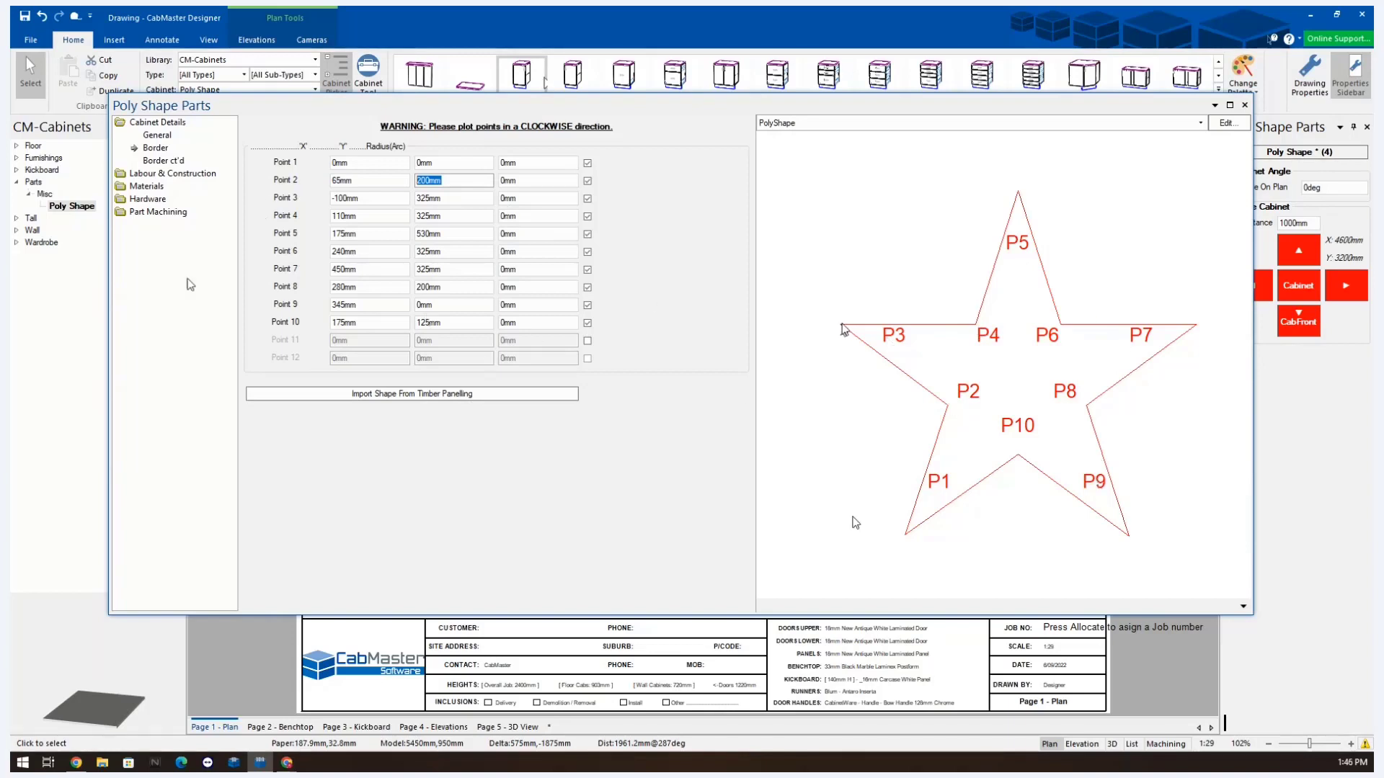
- Turn off the star border's offset
{"action": "left_click", "coordinate": [163, 160]}
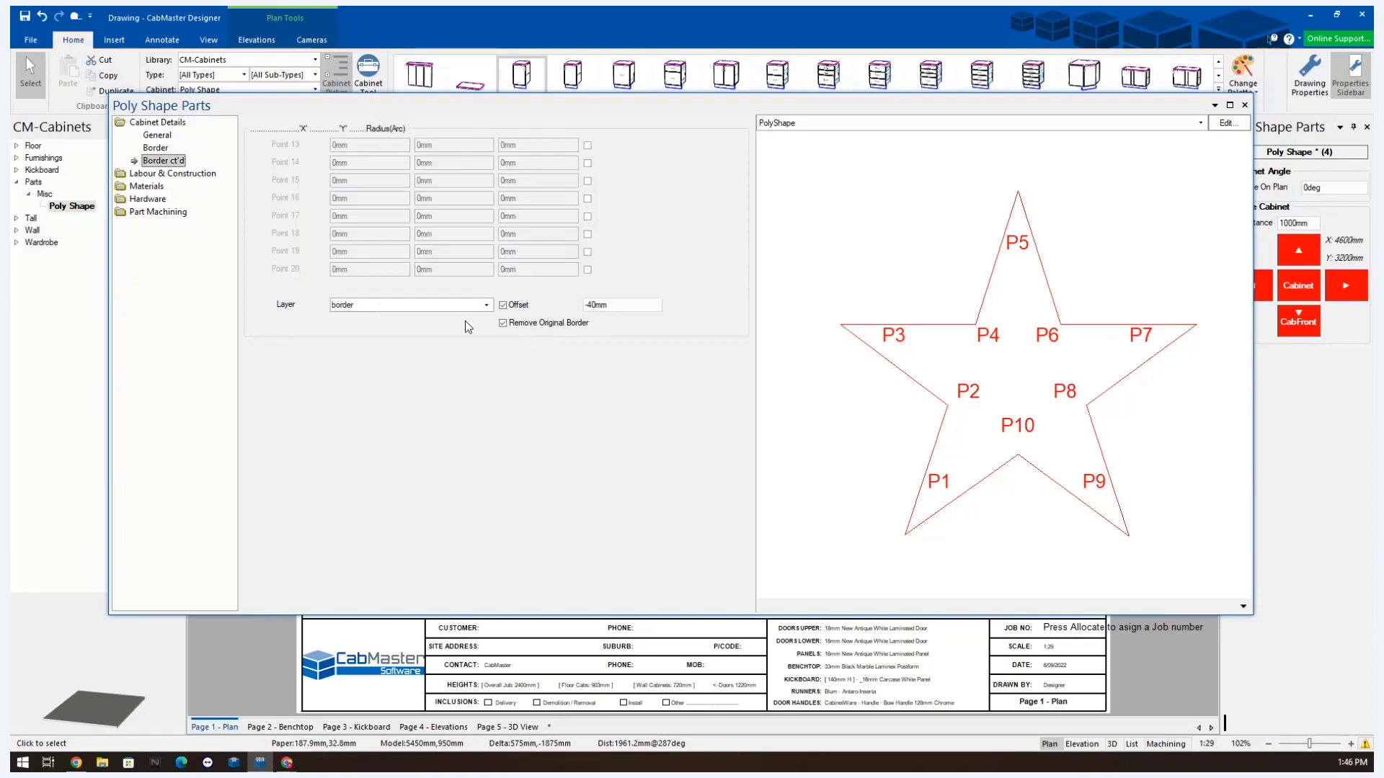
{"action": "left_click", "coordinate": [503, 305]}
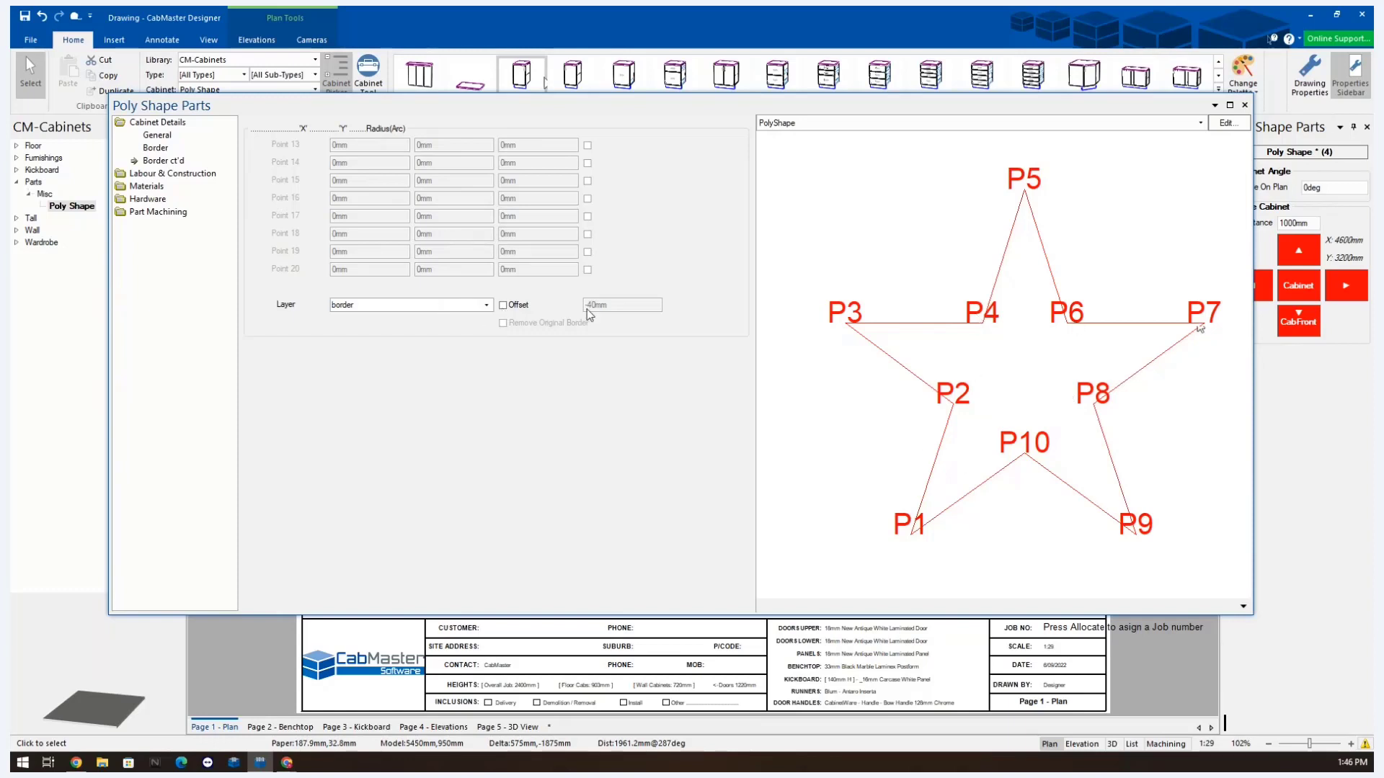
- Close the star part's settings and move the star between the pennant and the circle on the plan
{"action": "left_click", "coordinate": [1243, 106]}
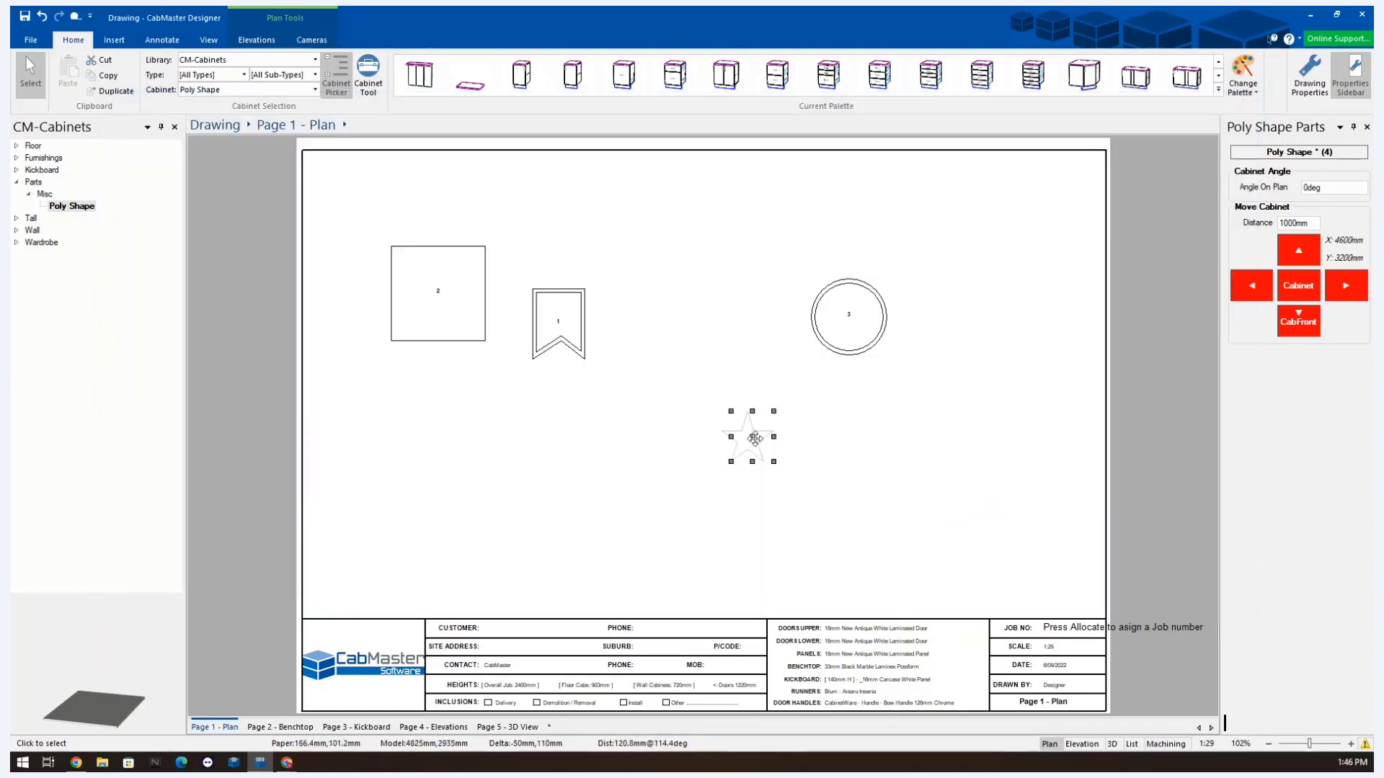
{"action": "left_click_drag", "start_coordinate": [752, 436], "coordinate": [715, 355]}
{"action": "left_click", "coordinate": [788, 448]}
- Set the star part's orientation to Vertical in its construction options and close its settings
{"action": "double_click", "coordinate": [714, 358]}
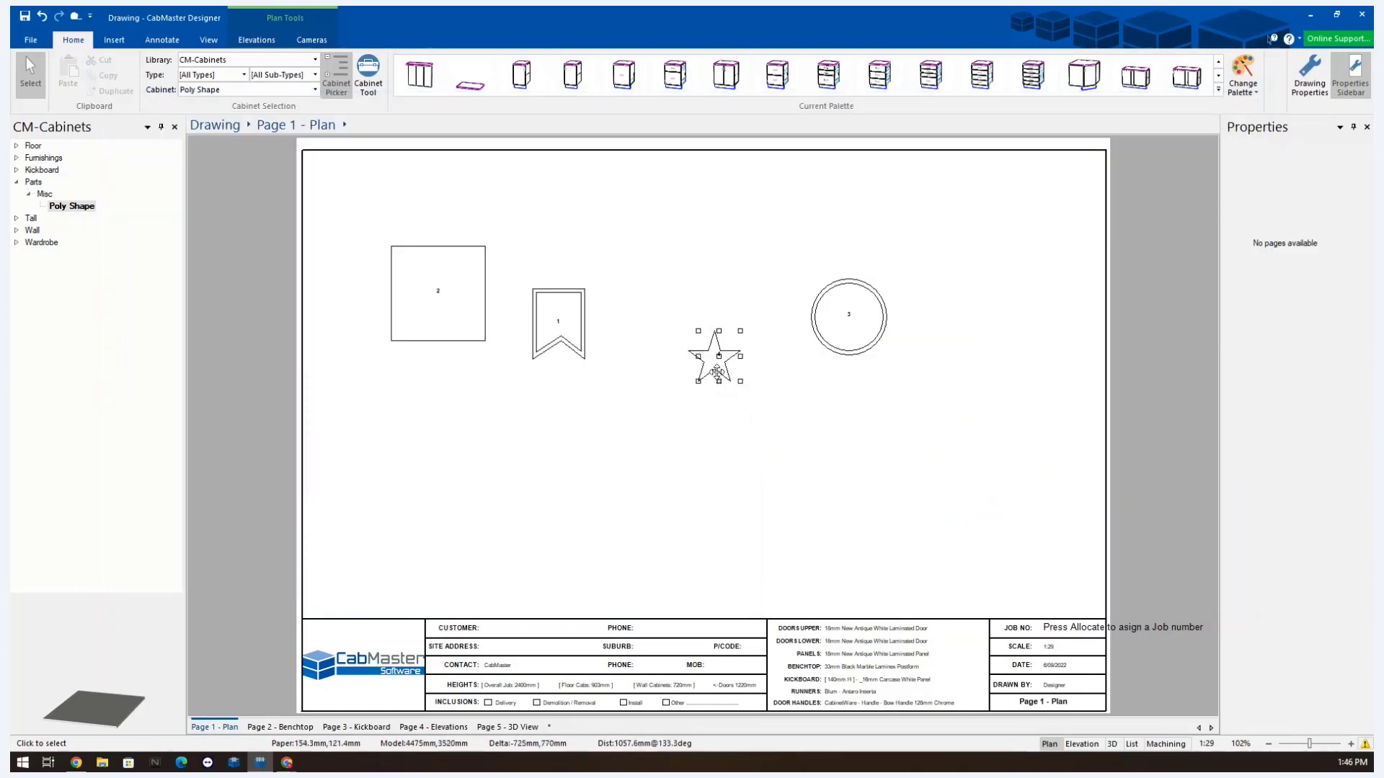
{"action": "left_click", "coordinate": [153, 174]}
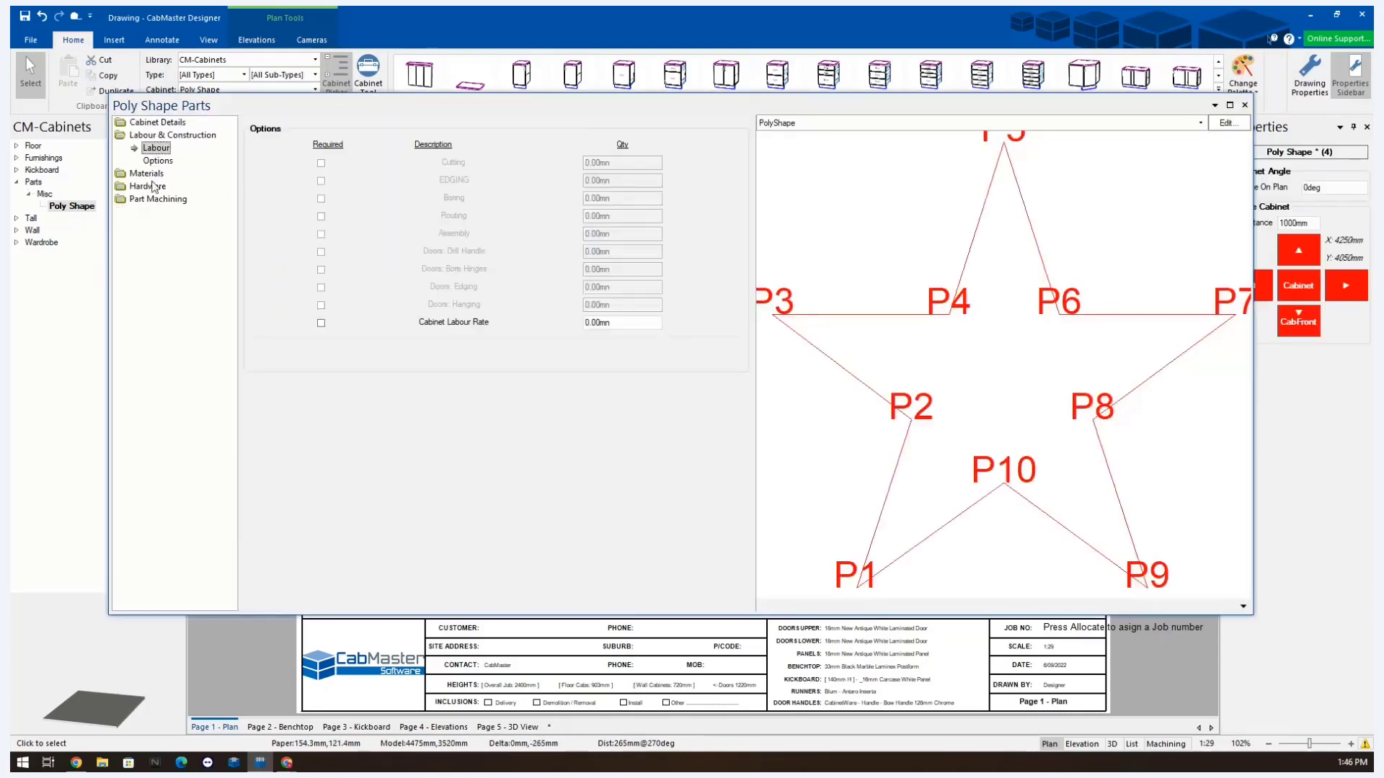
{"action": "left_click", "coordinate": [156, 161]}
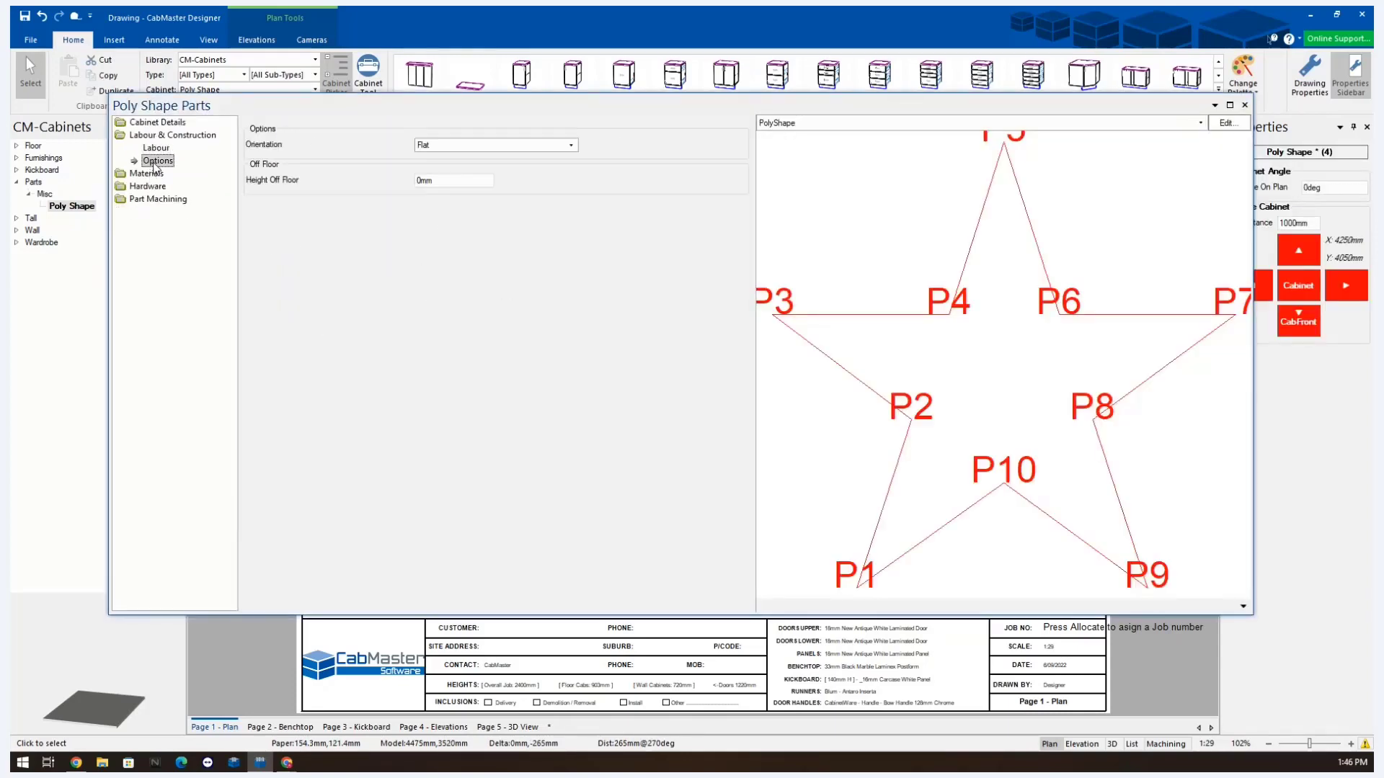
{"action": "left_click", "coordinate": [472, 145]}
{"action": "left_click", "coordinate": [456, 168]}
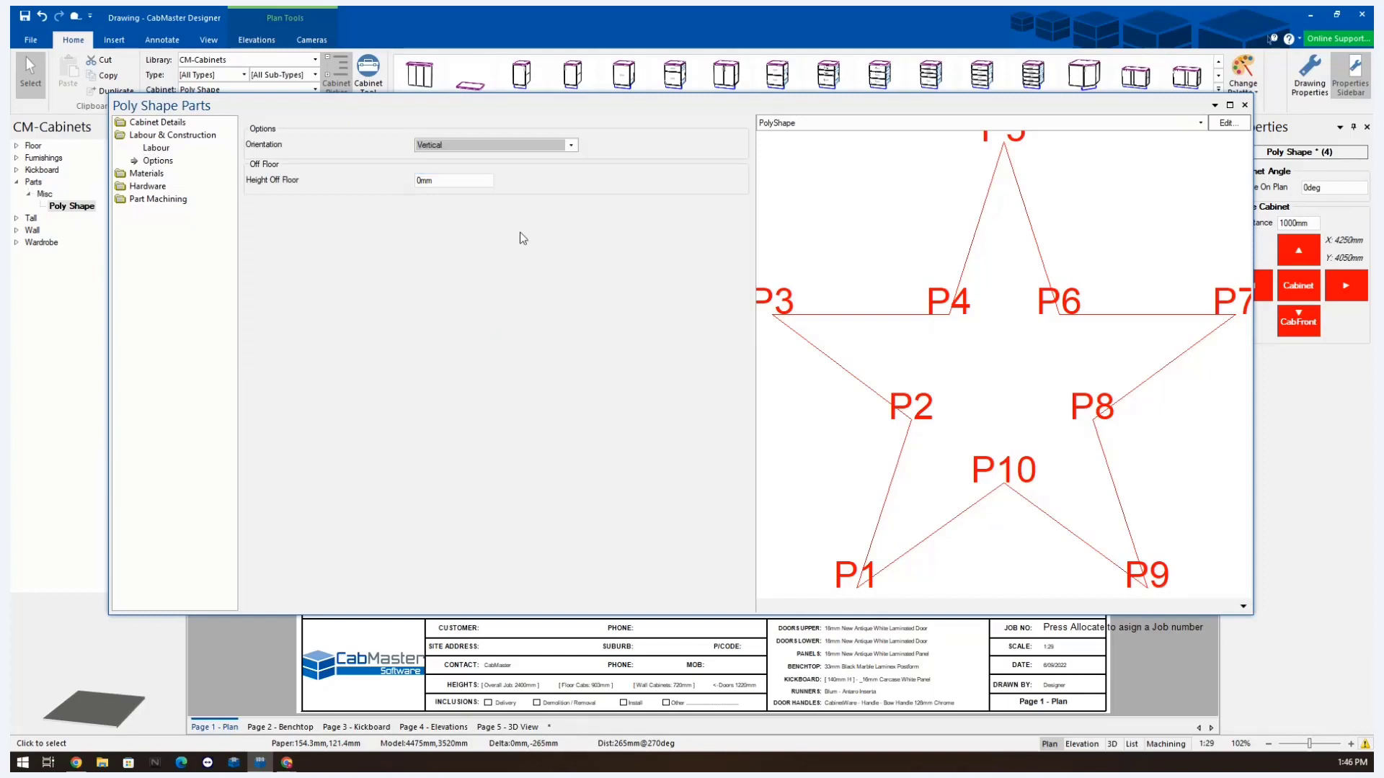
{"action": "left_click", "coordinate": [1245, 105]}
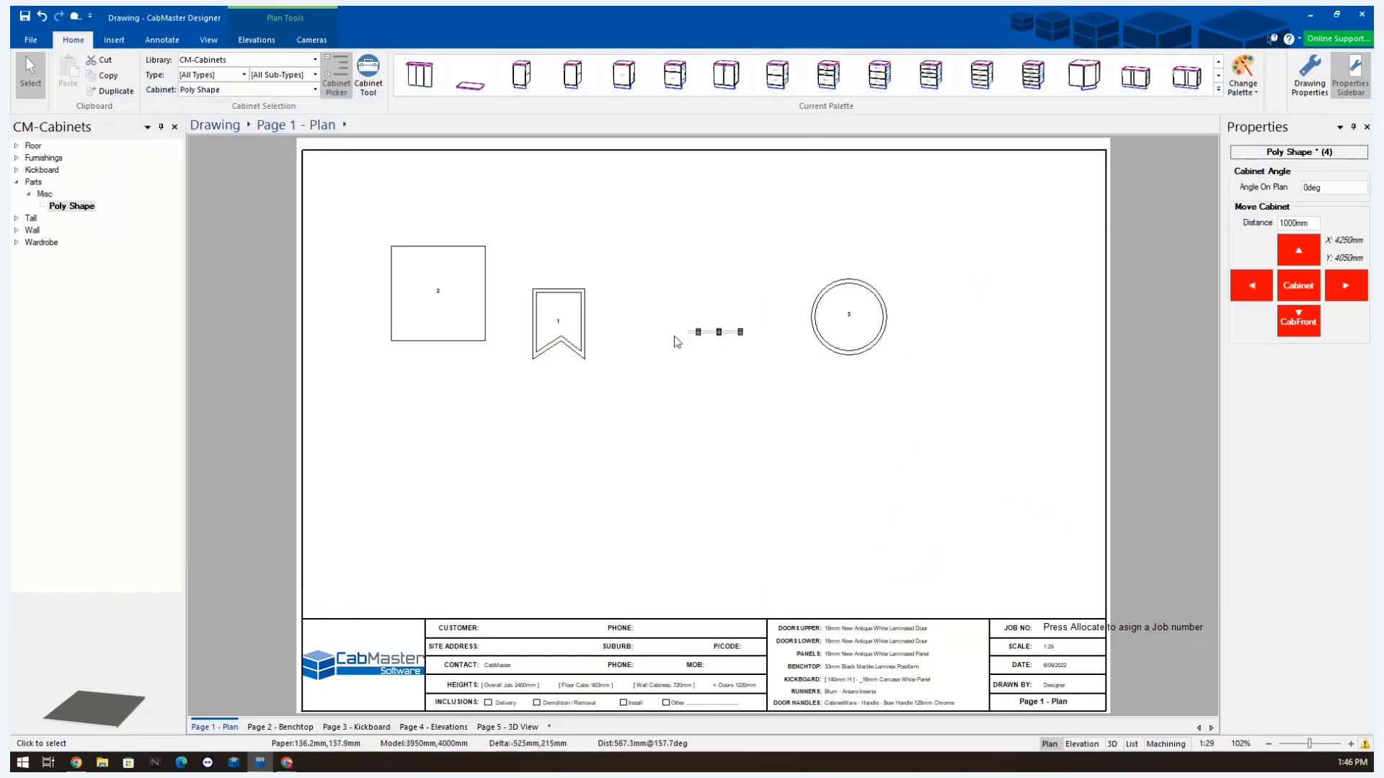
- Inspect the star and the other parts in the 3D view, orbiting around them, and return to the plan
{"action": "left_click", "coordinate": [1112, 744]}
{"action": "left_click_drag", "start_coordinate": [977, 563], "coordinate": [1316, 621]}
{"action": "left_click_drag", "start_coordinate": [1072, 652], "coordinate": [1146, 704]}
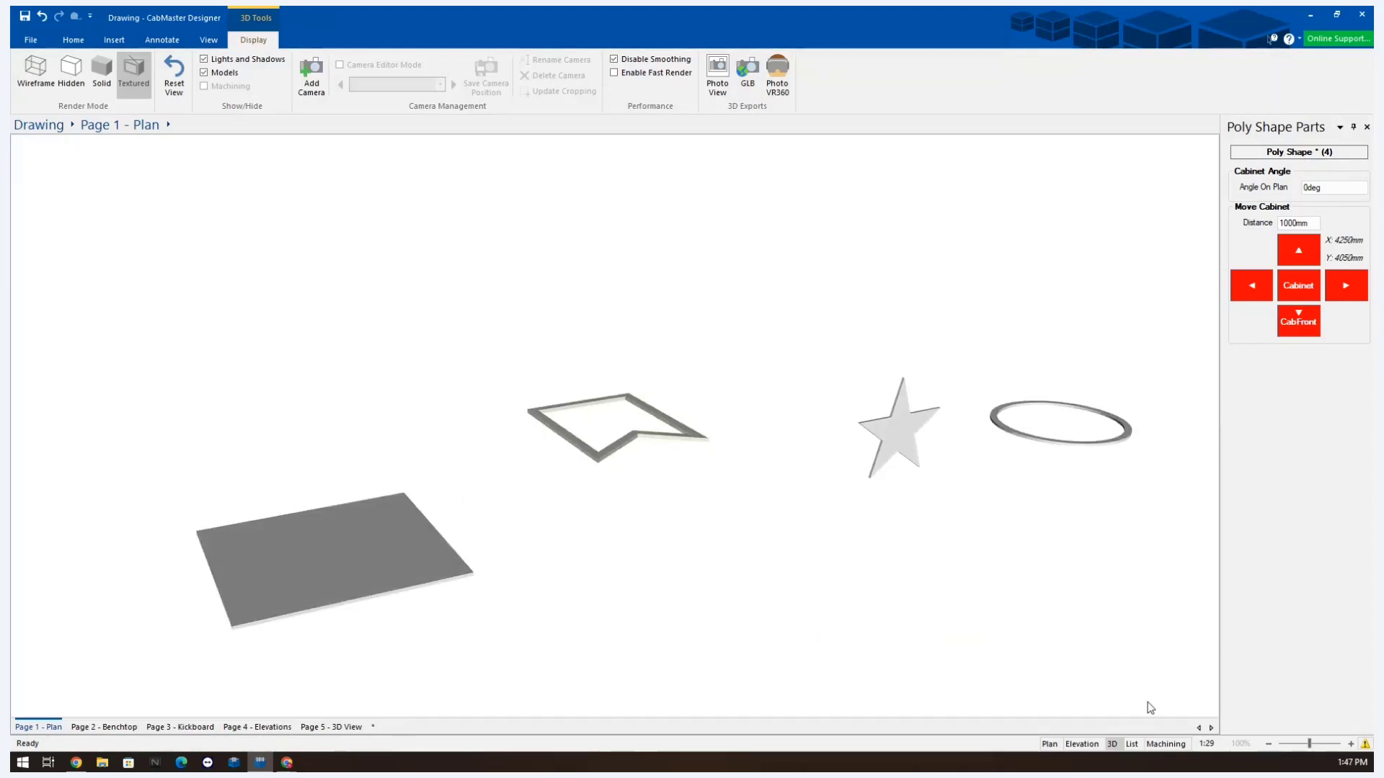
{"action": "left_click", "coordinate": [1049, 743]}
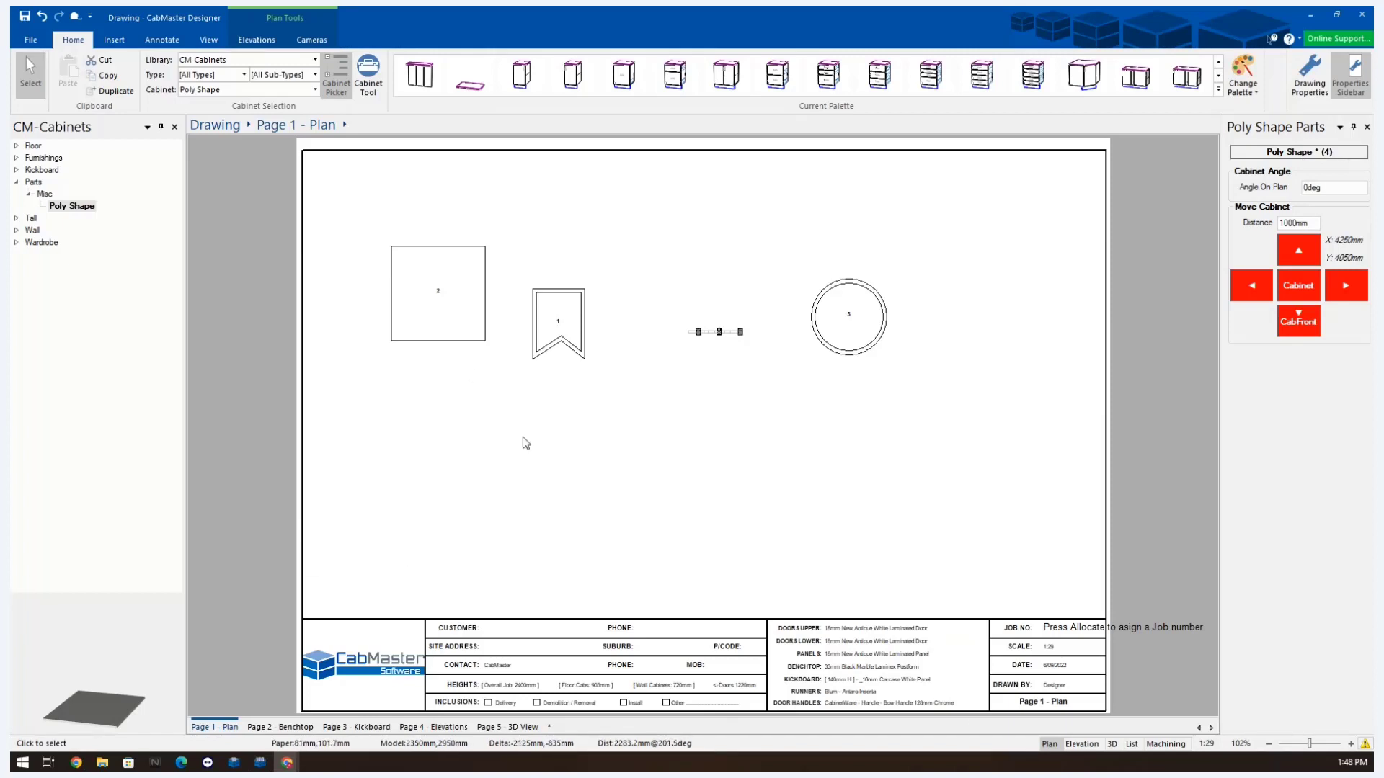
- Place a new Poly Shape part on the plan below the large square
{"action": "double_click", "coordinate": [66, 206]}
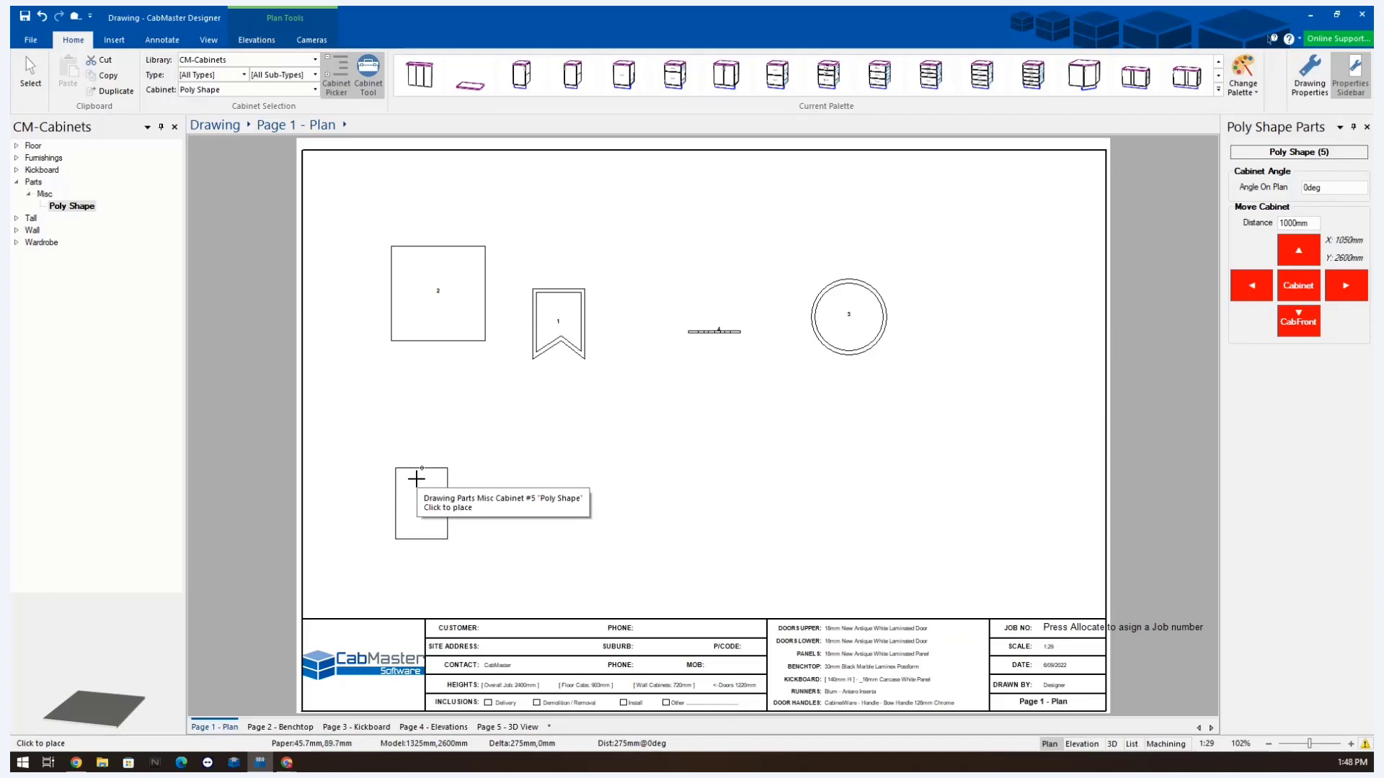
{"action": "left_click", "coordinate": [416, 479]}
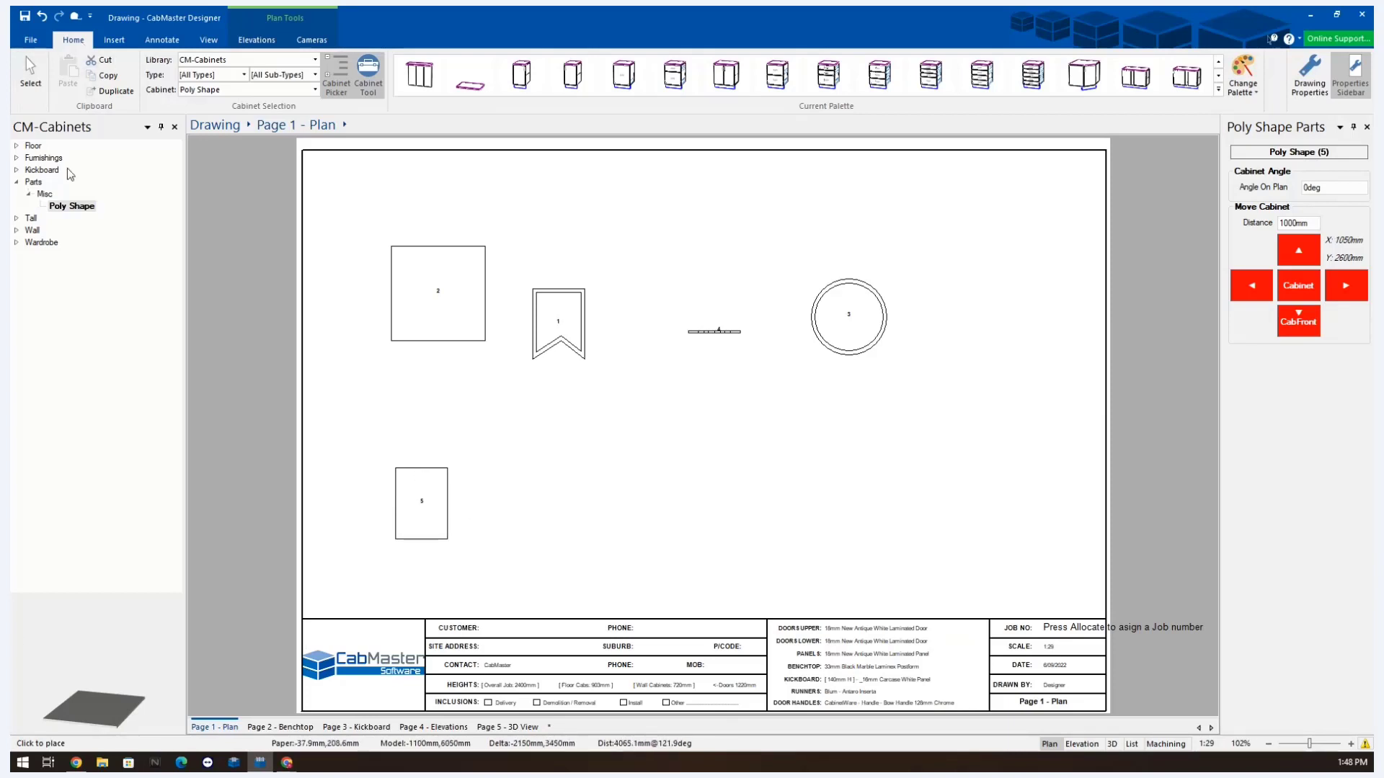
{"action": "left_click", "coordinate": [22, 66]}
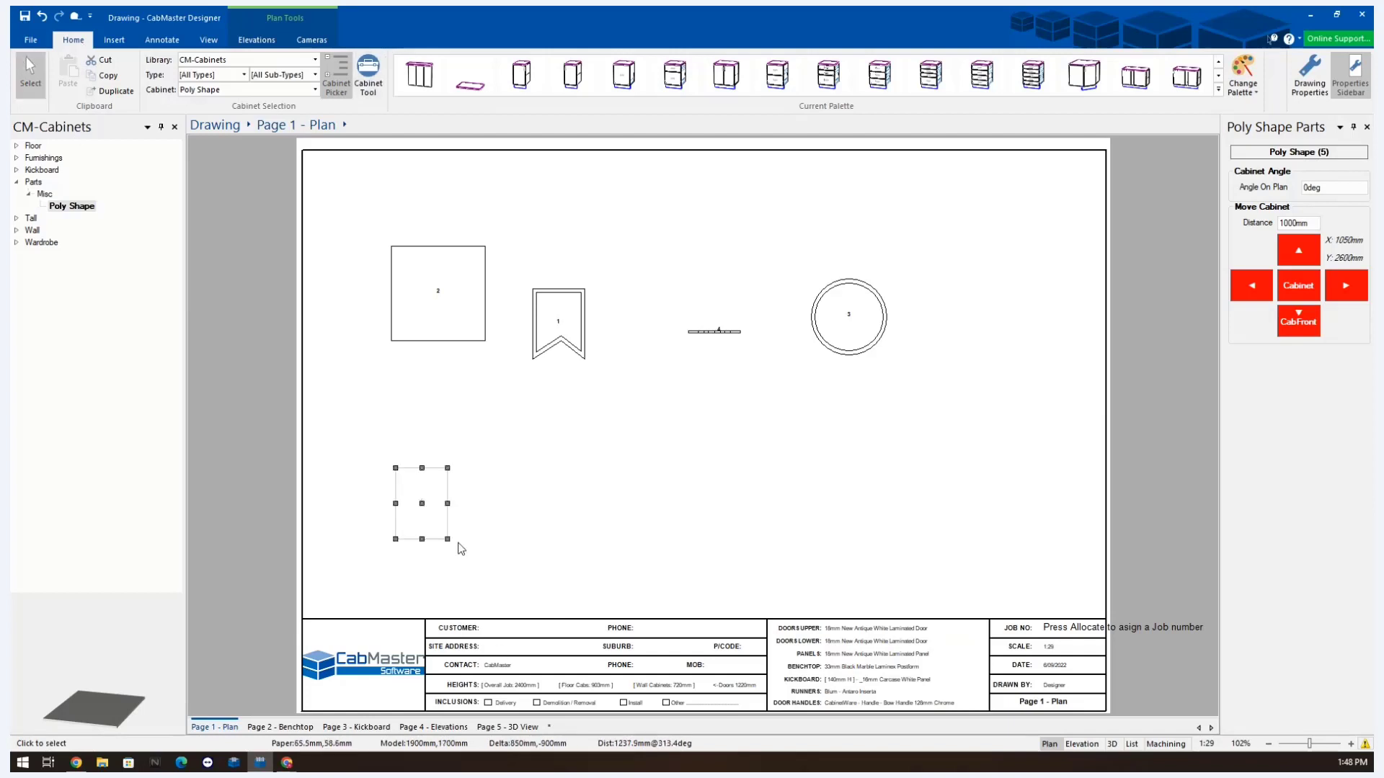
- Open the new rectangular part's settings and set its border style to Standard
{"action": "double_click", "coordinate": [430, 508]}
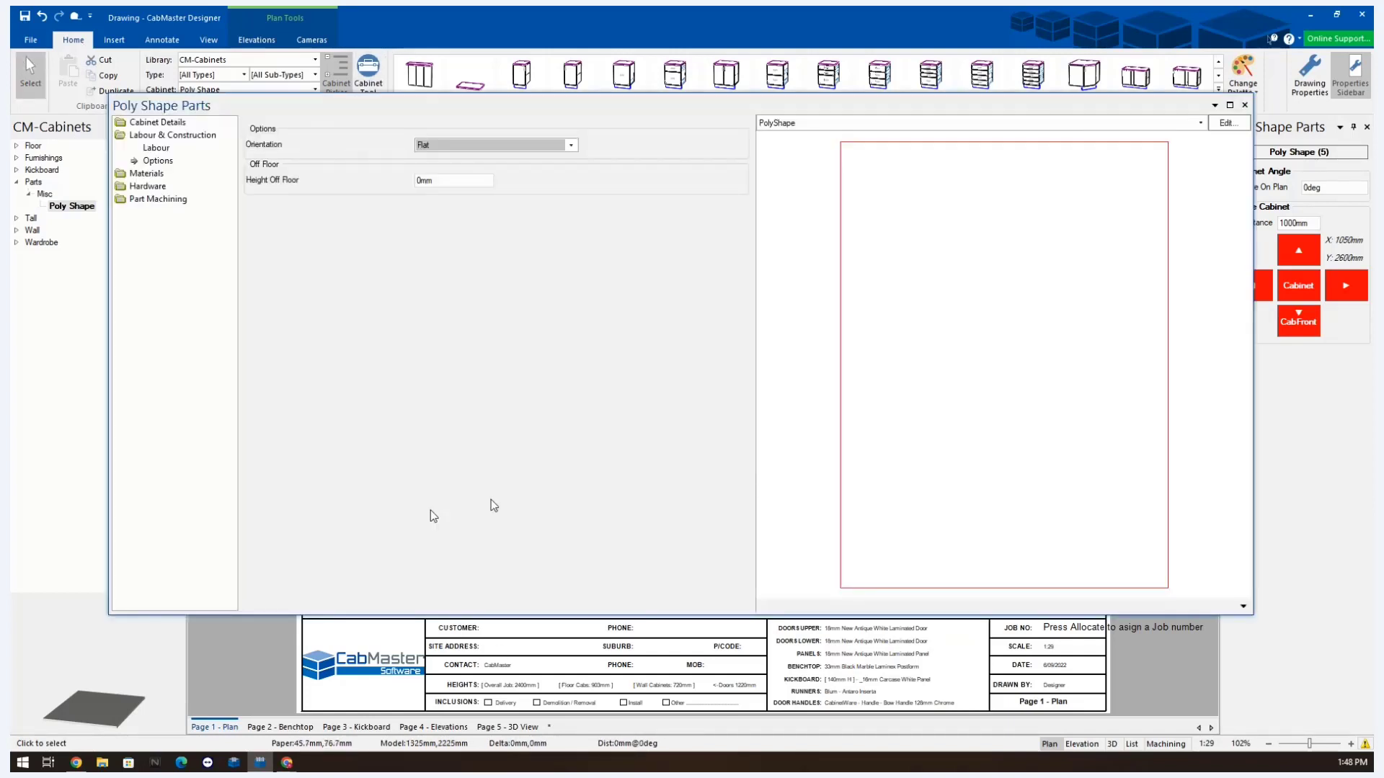
{"action": "left_click", "coordinate": [145, 122]}
{"action": "left_click", "coordinate": [155, 148]}
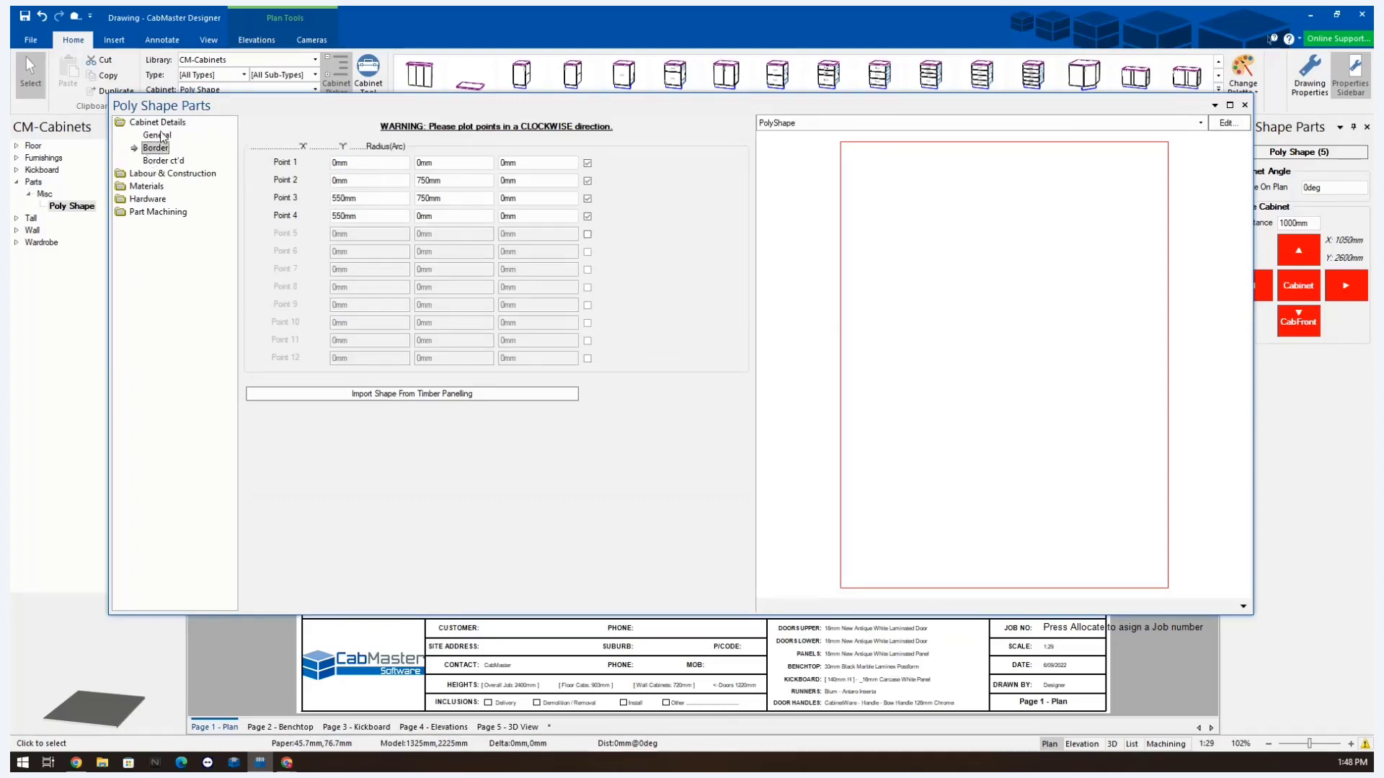
{"action": "left_click", "coordinate": [157, 135]}
{"action": "left_click", "coordinate": [252, 395]}
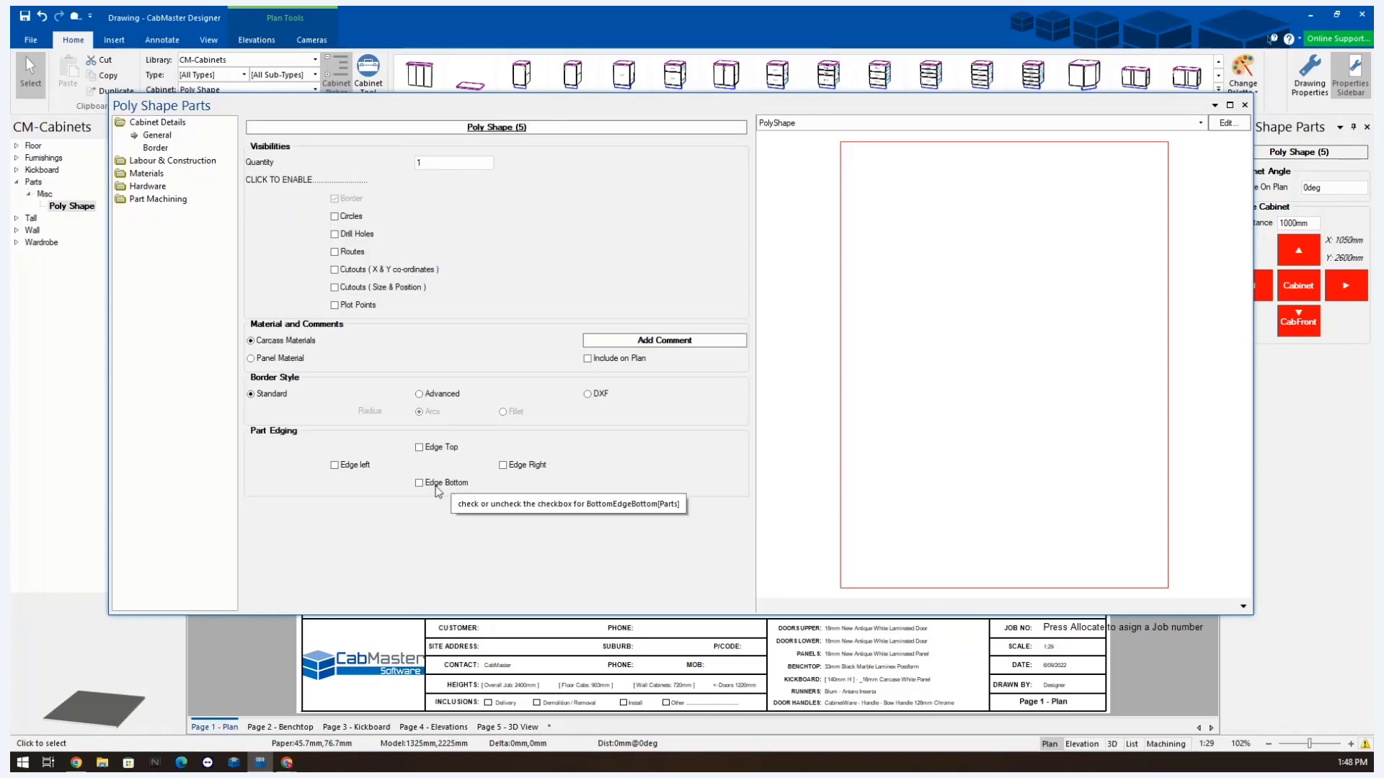
- Set the new part's border height to 1000 mm and width to 300 mm
{"action": "left_click", "coordinate": [155, 148]}
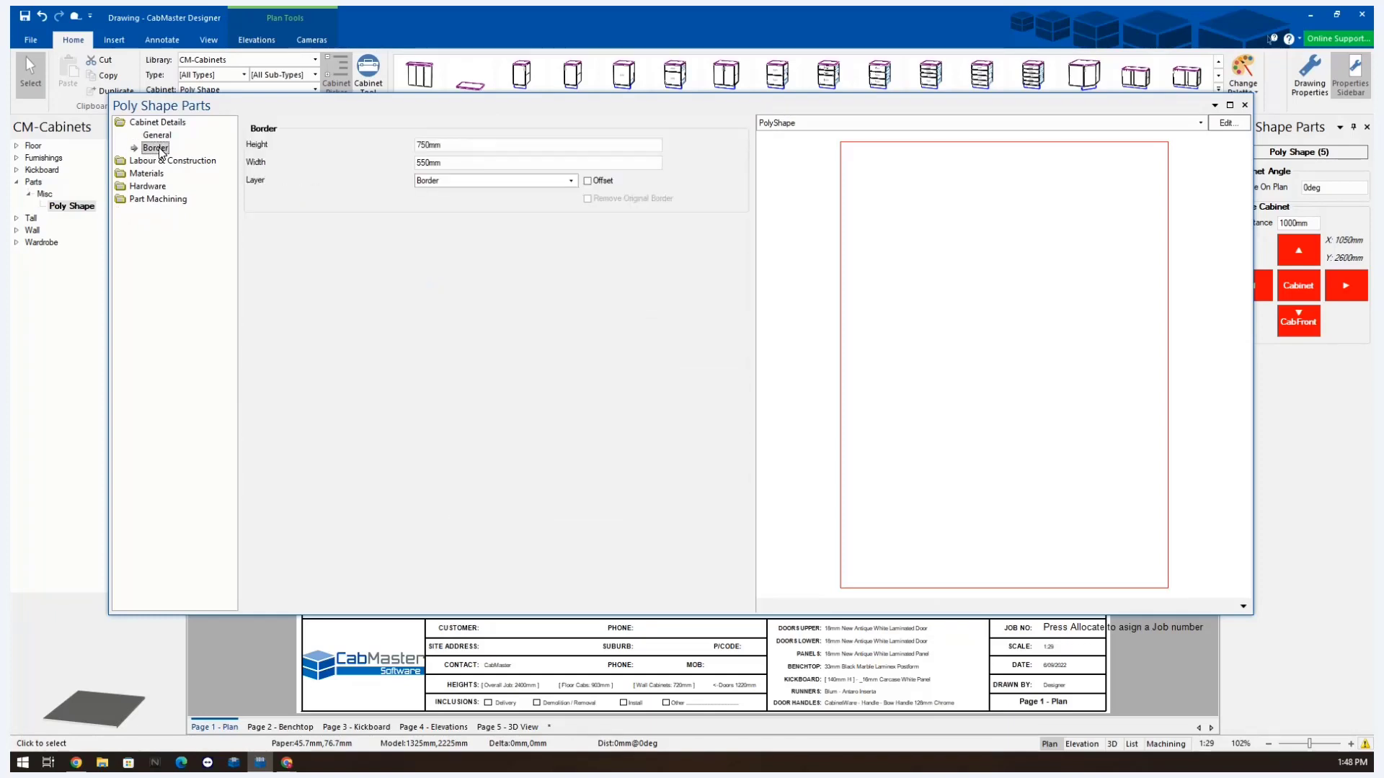
{"action": "key", "text": "Tab"}
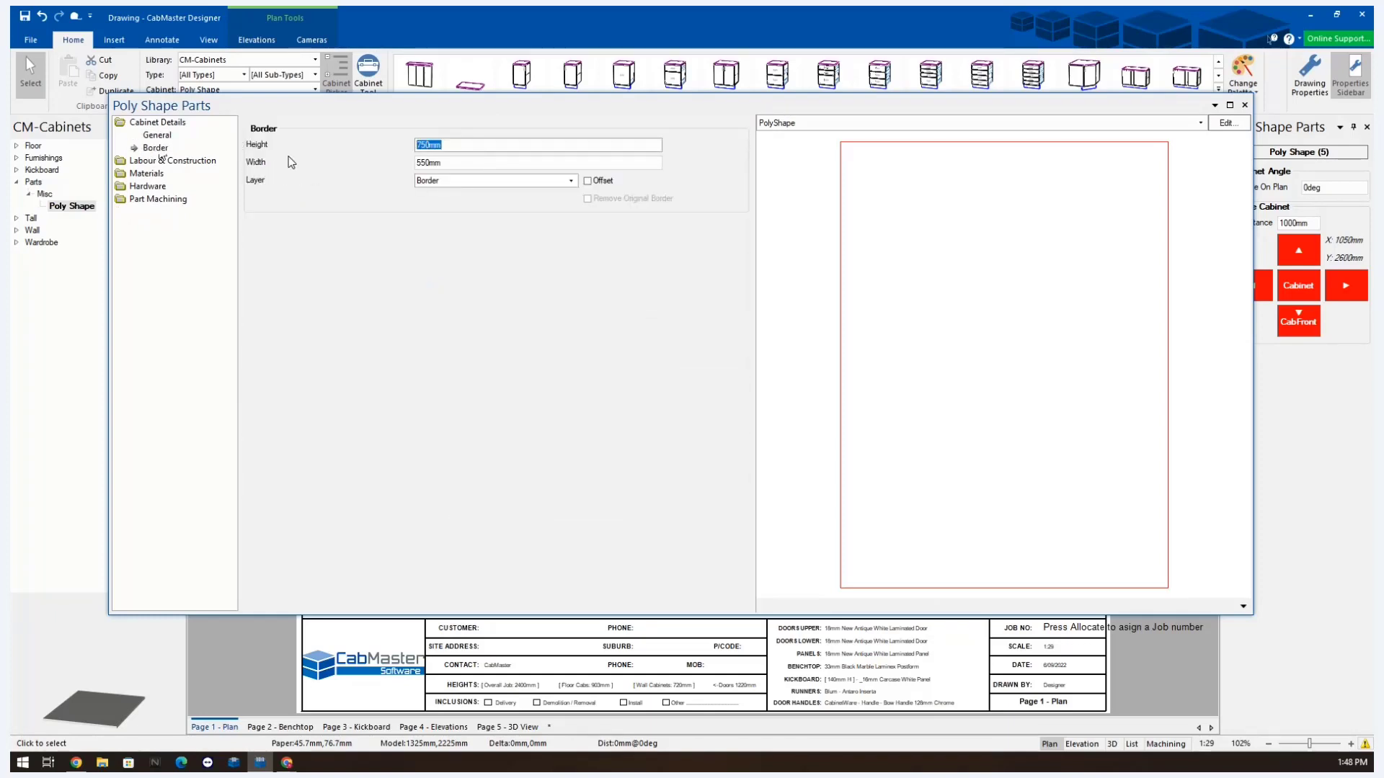
{"action": "type", "text": "1000"}
{"action": "key", "text": "Tab"}
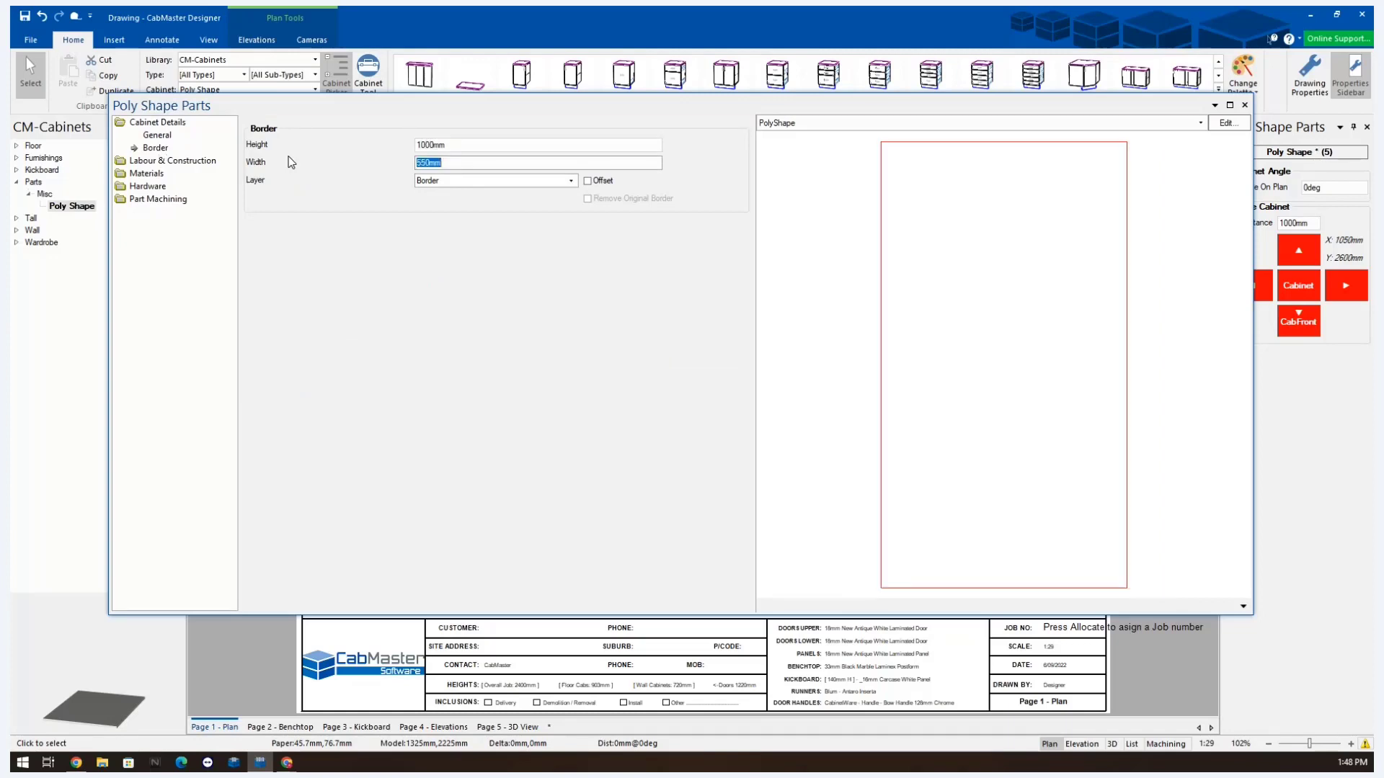
{"action": "type", "text": "300"}
{"action": "key", "text": "Tab"}
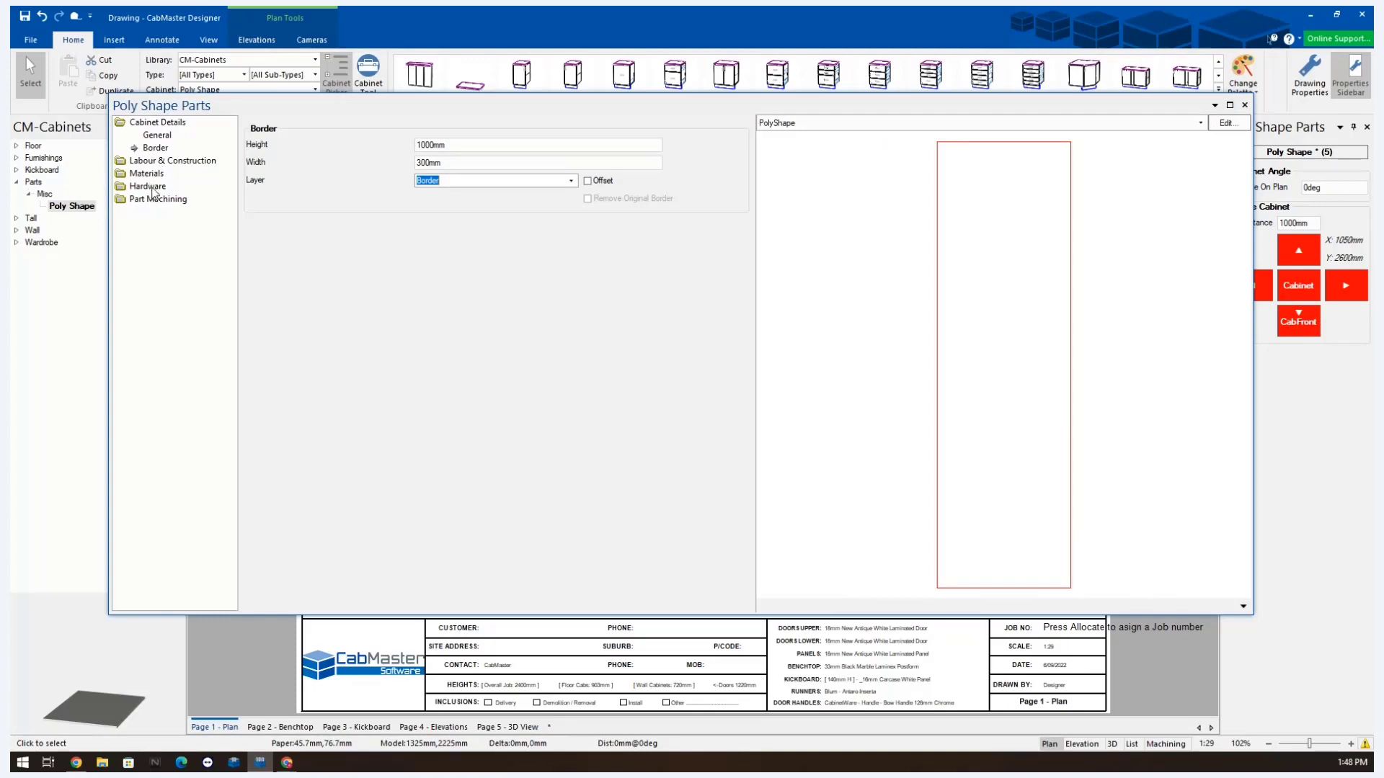
- Enable Routes for the 1000 × 300 mm part and open its route settings
{"action": "left_click", "coordinate": [157, 136]}
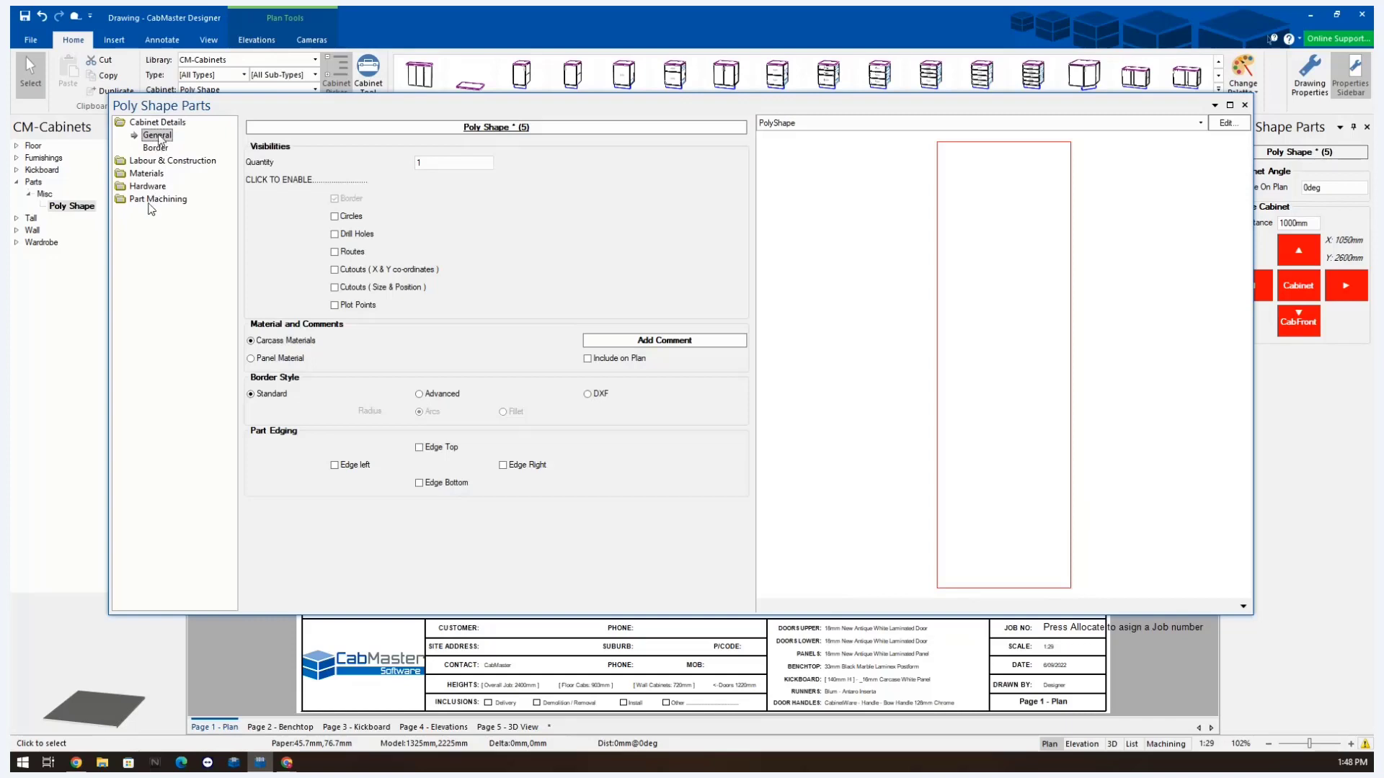
{"action": "left_click", "coordinate": [334, 252]}
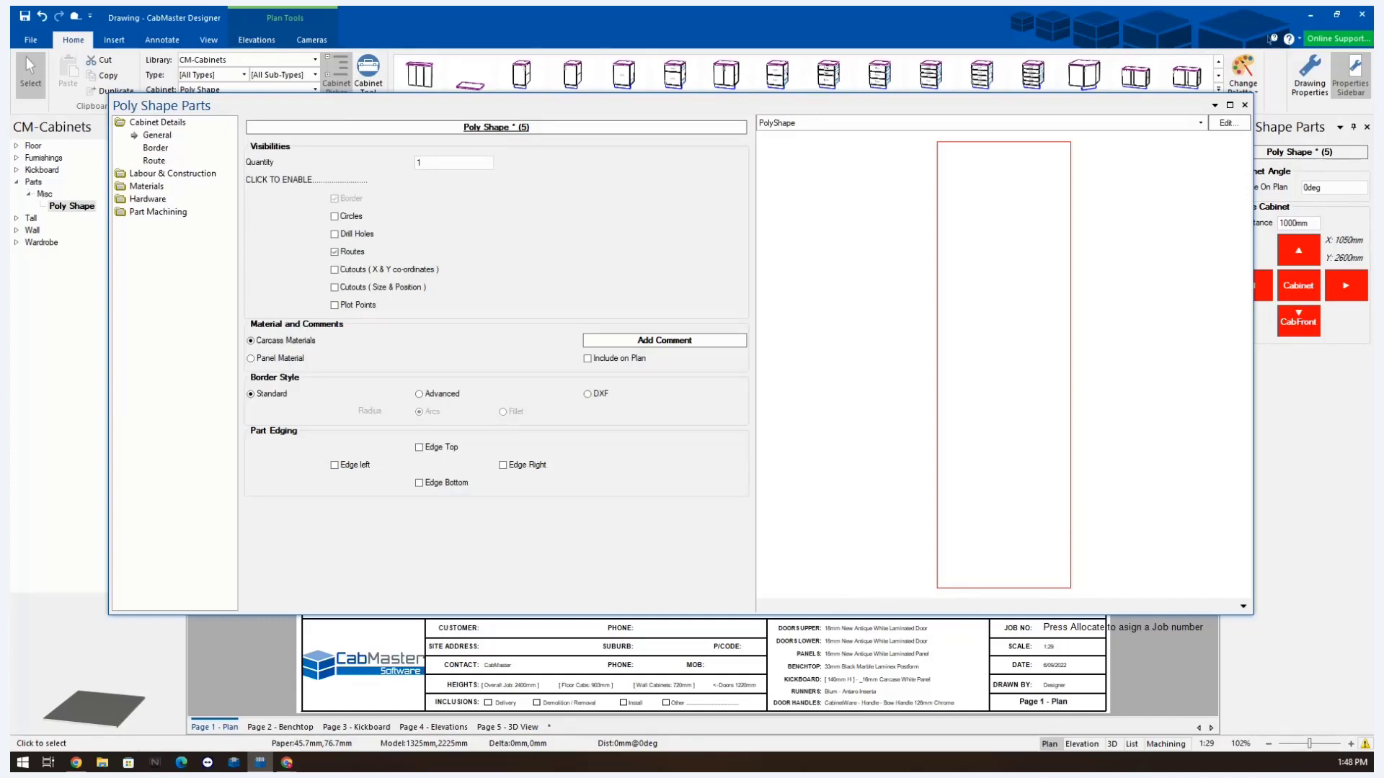
{"action": "left_click", "coordinate": [154, 162]}
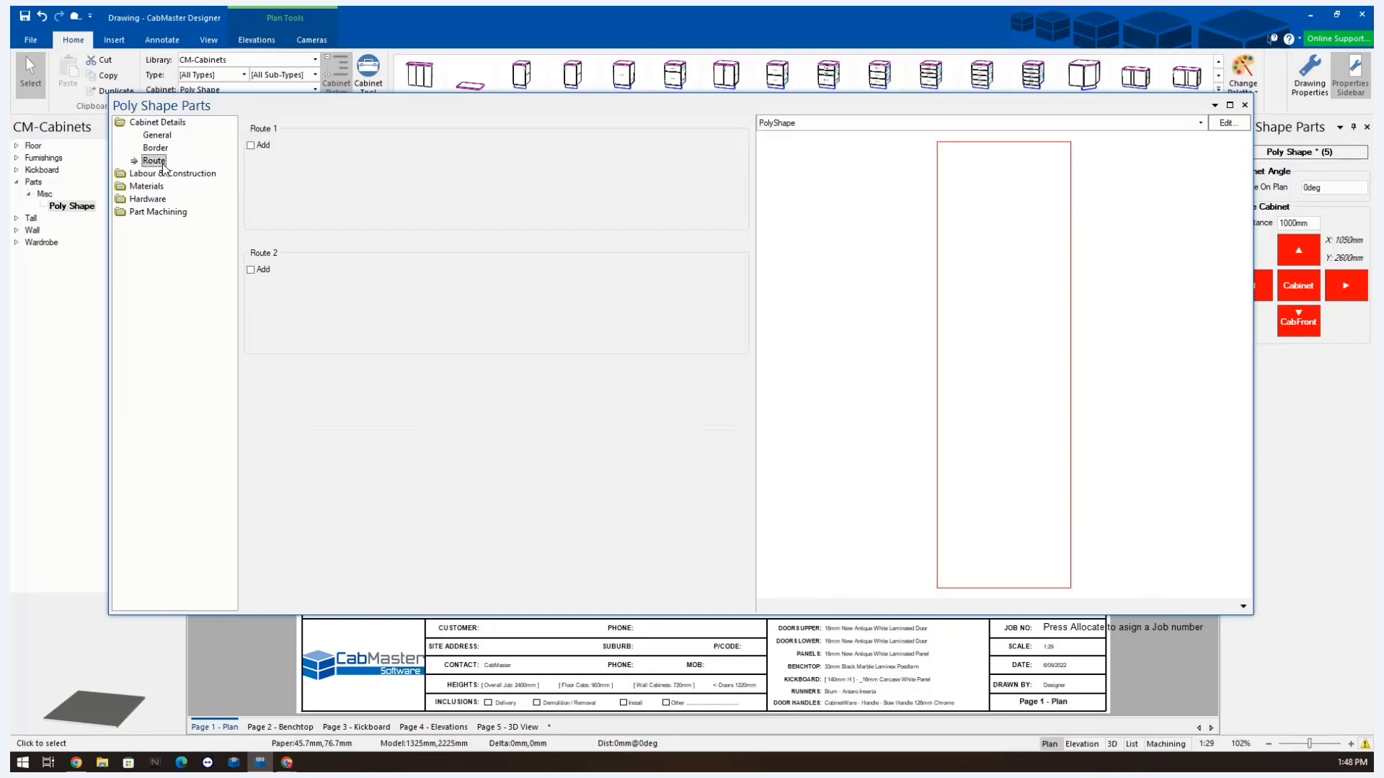
- Add Route 1 to the rectangular part and set its repeat count to 2
{"action": "left_click", "coordinate": [251, 146]}
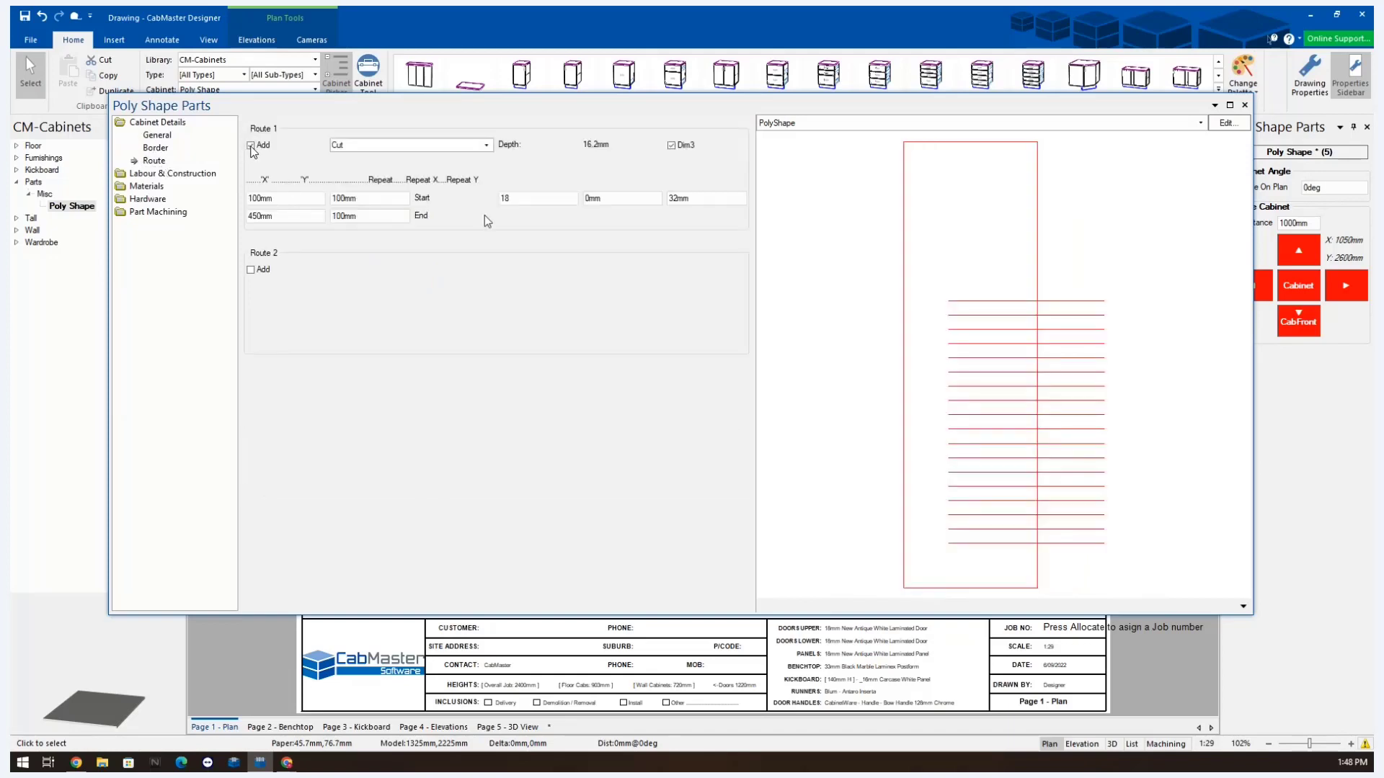
{"action": "double_click", "coordinate": [540, 199]}
{"action": "type", "text": "2"}
{"action": "key", "text": "Tab"}
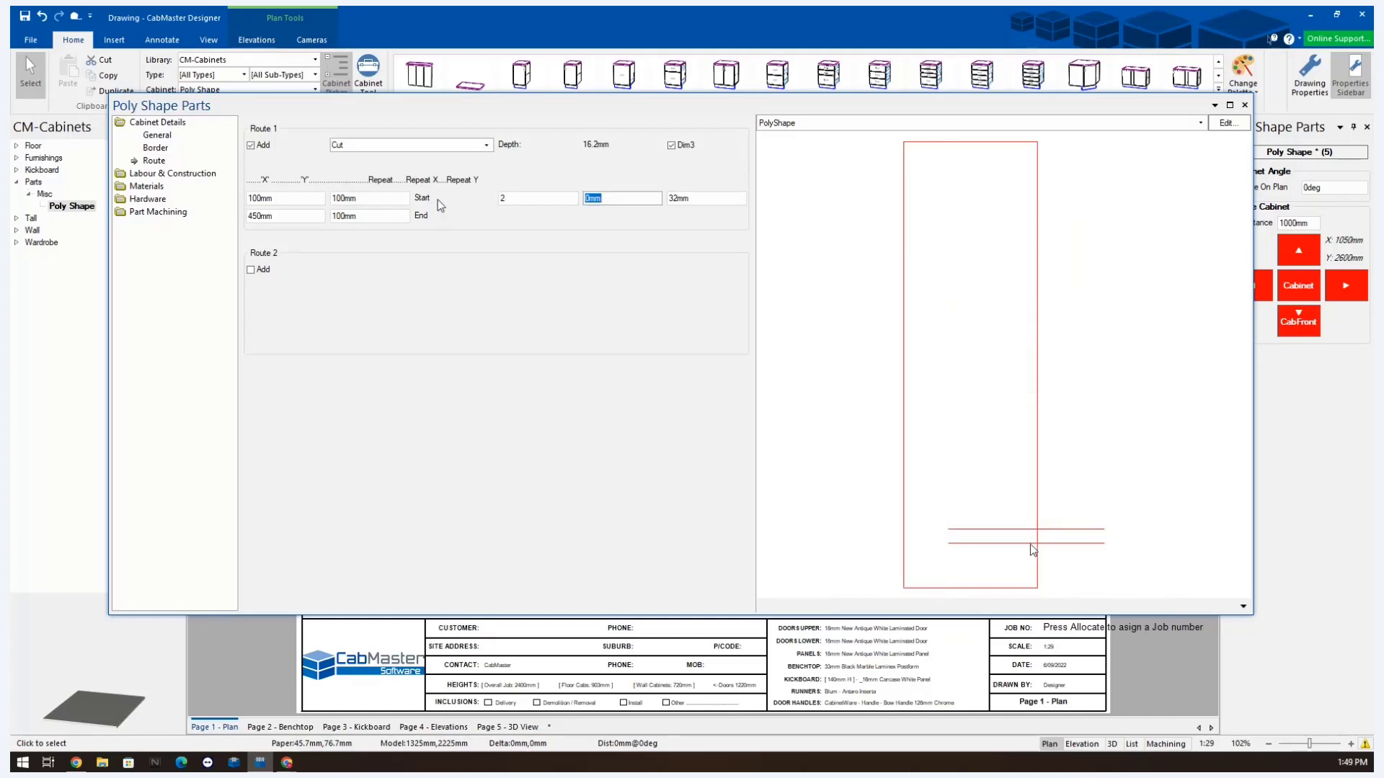
- Change Route 1's type from Cut to a custom one named veedge
{"action": "double_click", "coordinate": [353, 145]}
{"action": "type", "text": "ve"}
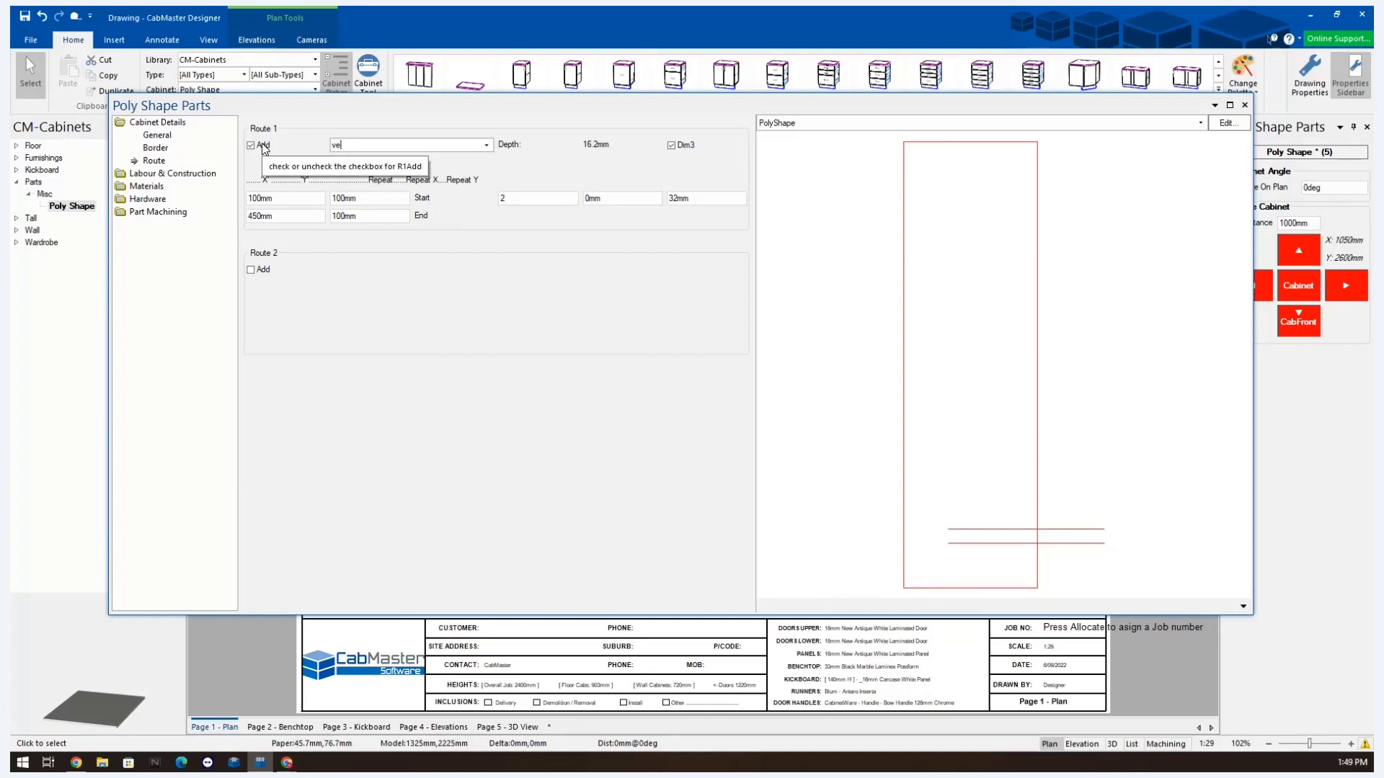
{"action": "type", "text": "edge"}
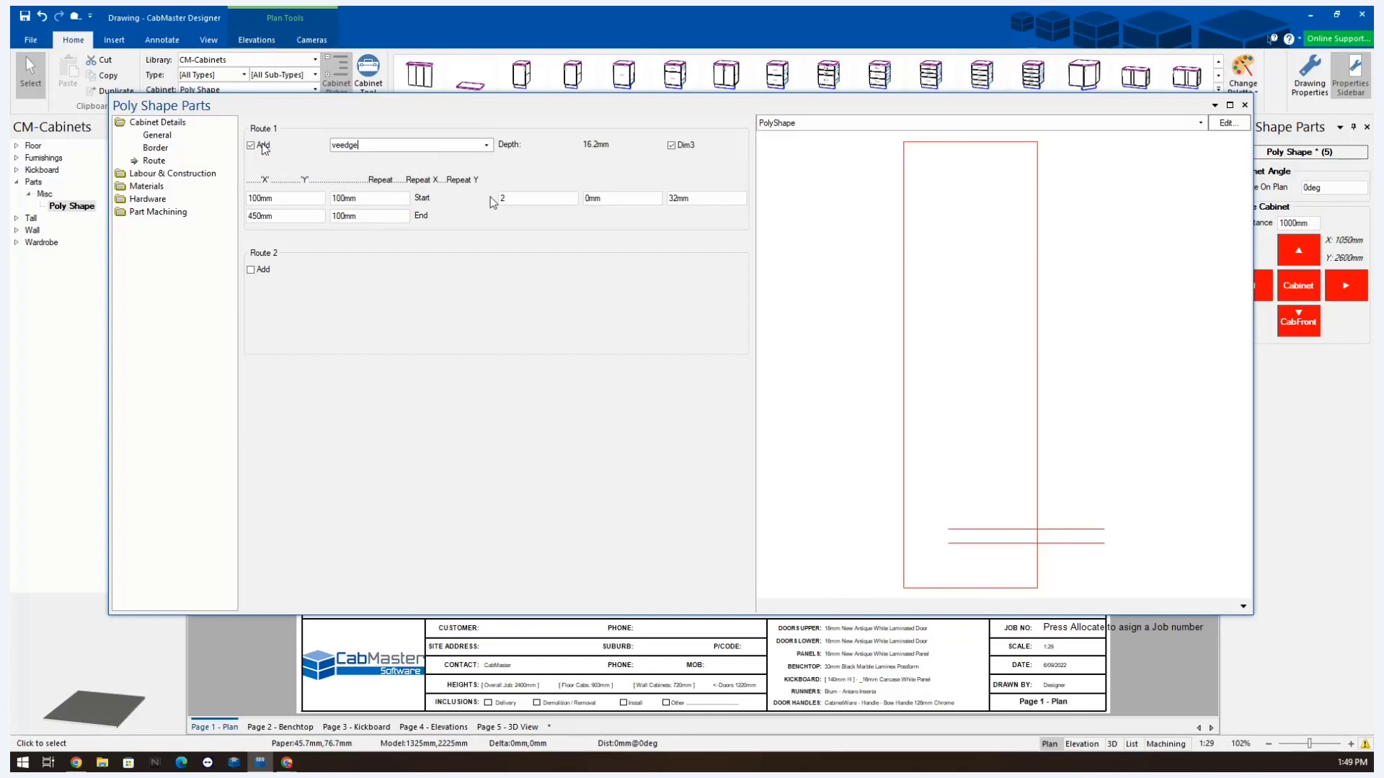
- Set Route 1's Repeat Y spacing to 1000 mm
{"action": "left_click", "coordinate": [703, 198]}
{"action": "type", "text": "1000"}
{"action": "key", "text": "Tab"}
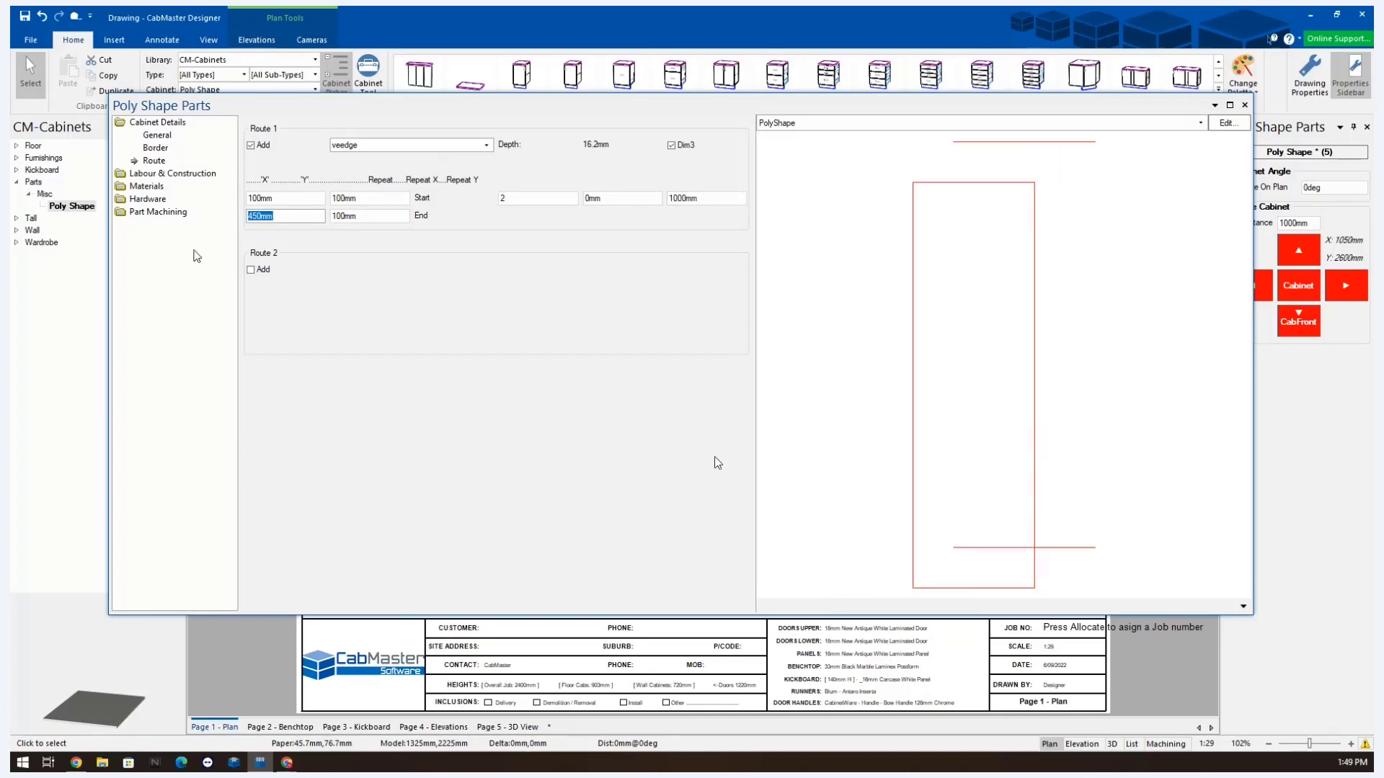
- Set Route 1's start point to X 0 mm and Y 0 mm
{"action": "left_click", "coordinate": [288, 198]}
{"action": "type", "text": "0"}
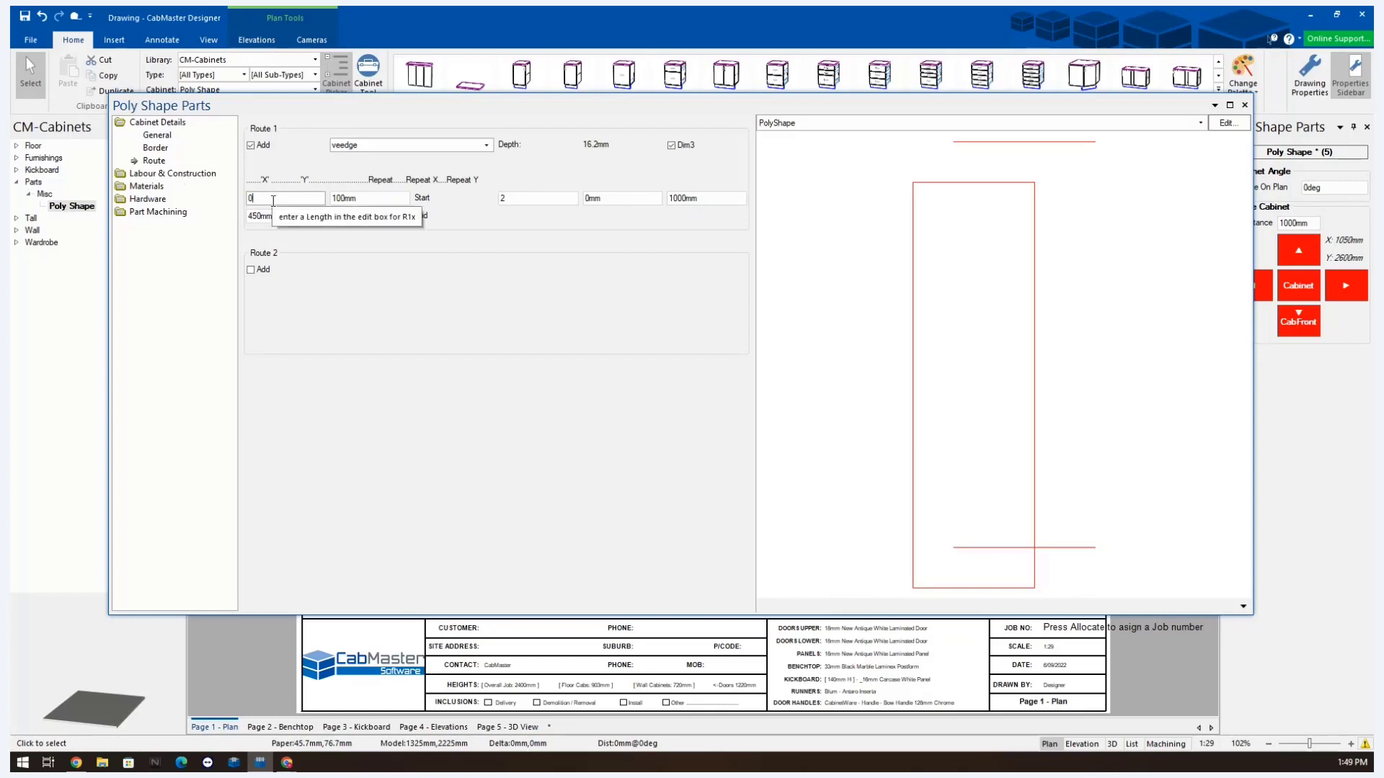
{"action": "key", "text": "Tab"}
{"action": "type", "text": "0"}
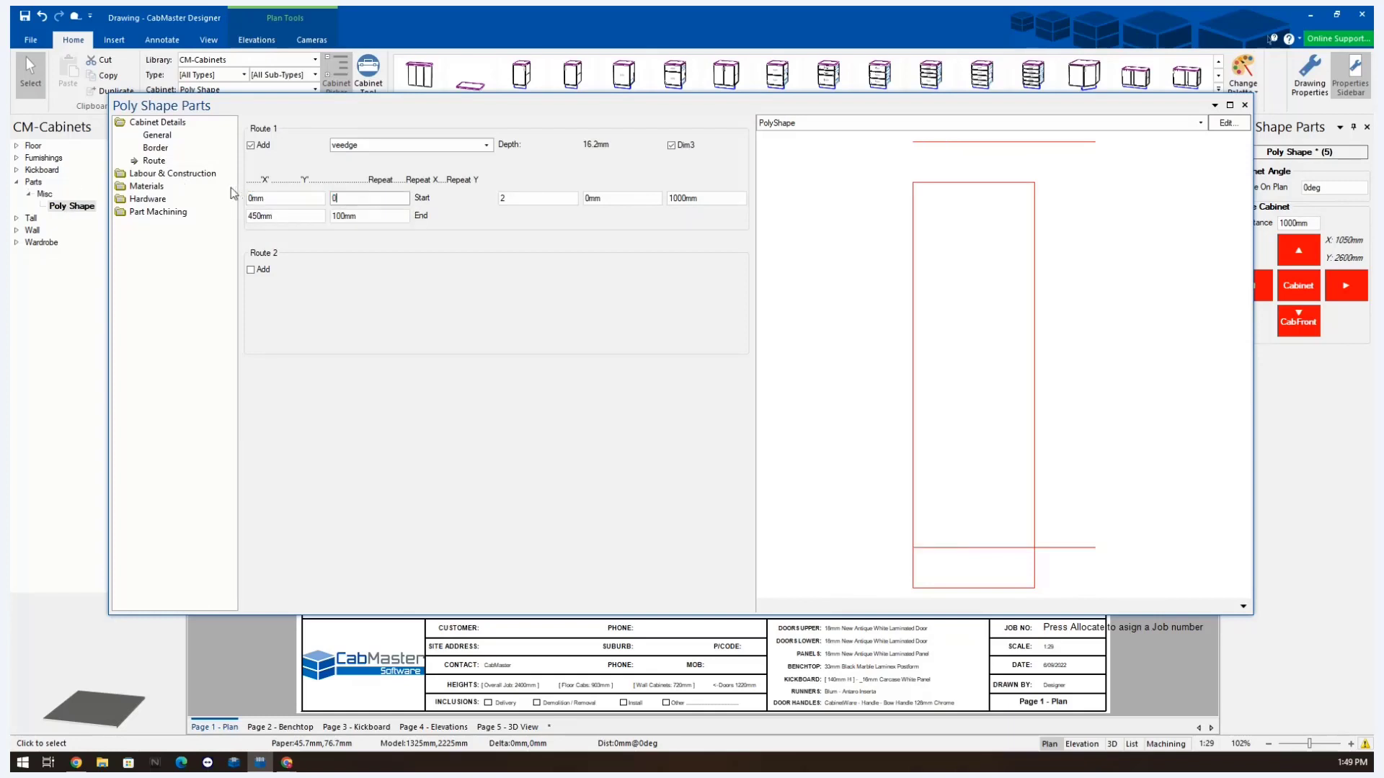
{"action": "key", "text": "Tab"}
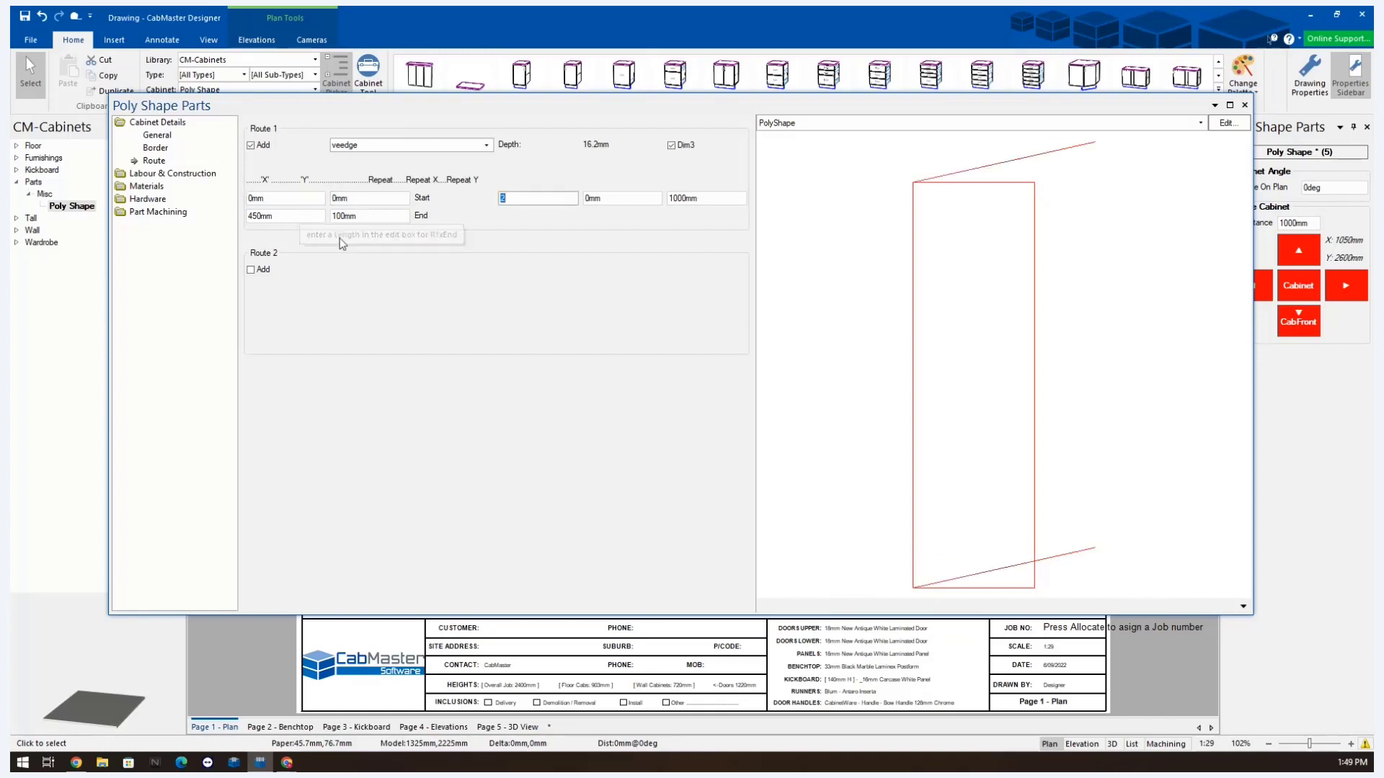
- Check the part's border width, and set Route 1's end point to X 300 mm and Y 0 mm
{"action": "double_click", "coordinate": [306, 214]}
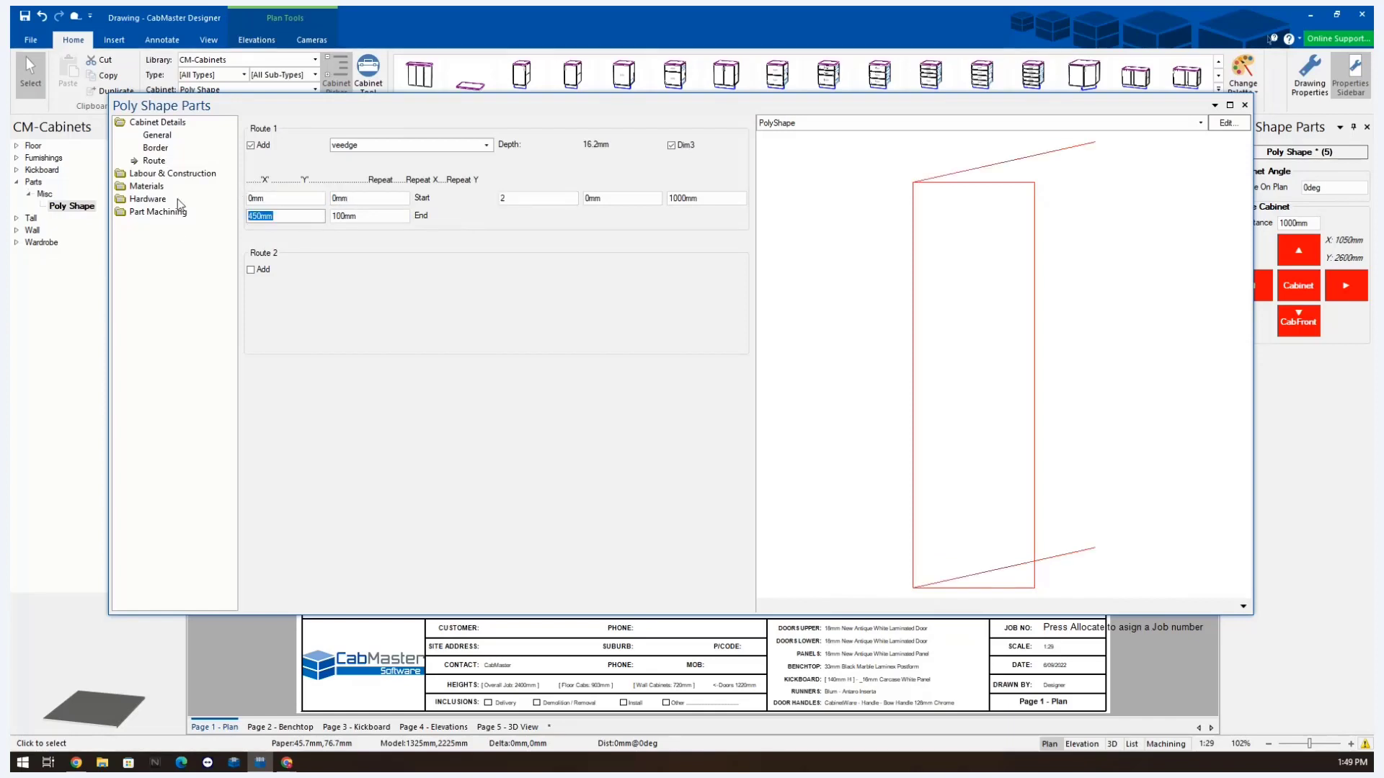
{"action": "left_click", "coordinate": [159, 148]}
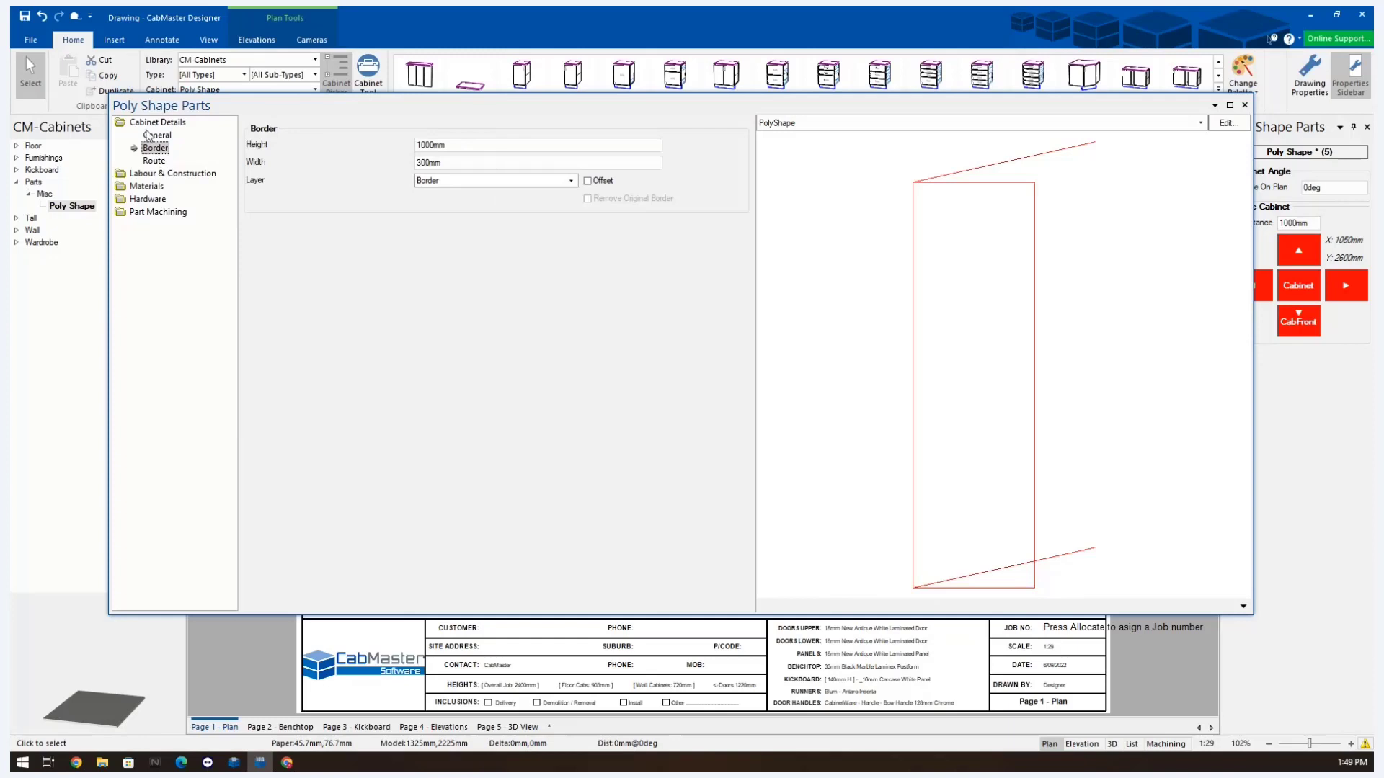
{"action": "left_click", "coordinate": [157, 161]}
{"action": "double_click", "coordinate": [286, 216]}
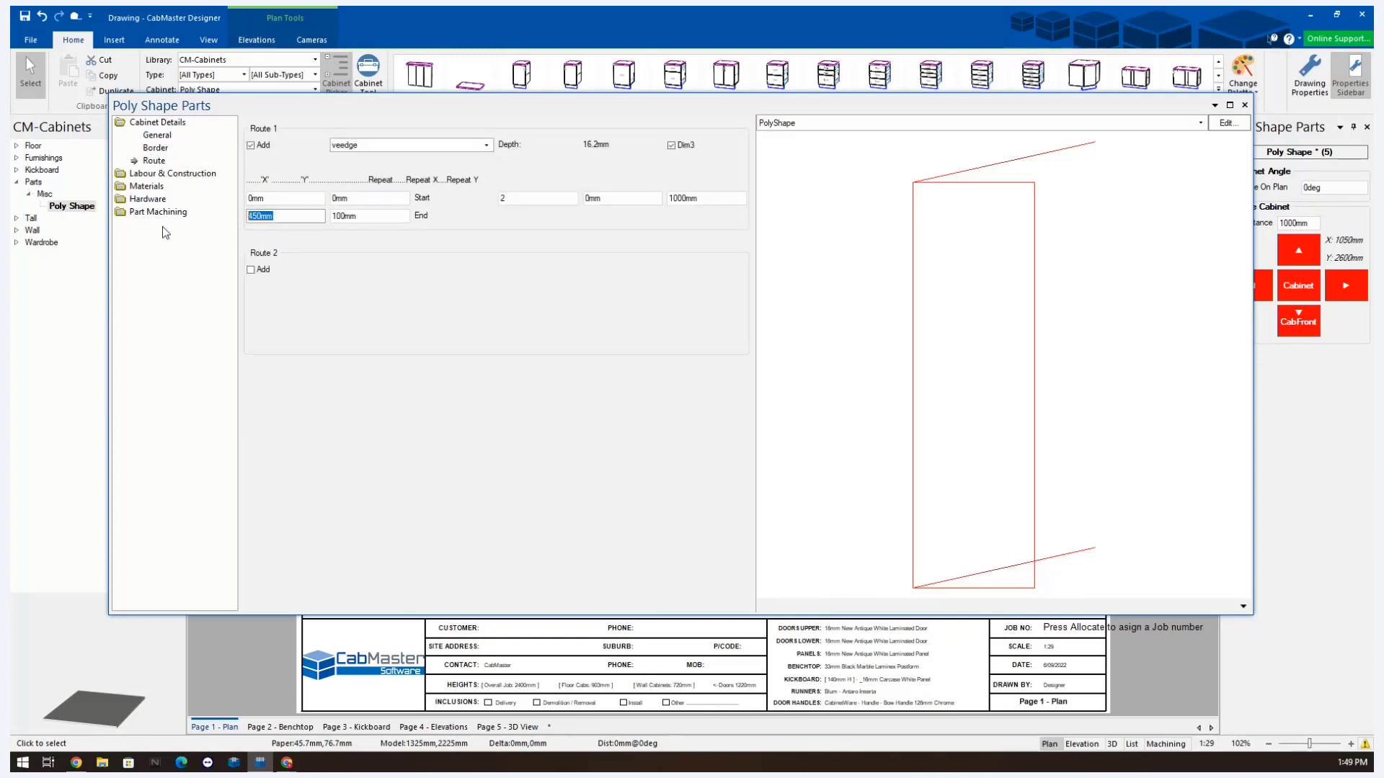
{"action": "type", "text": "300"}
{"action": "key", "text": "Tab"}
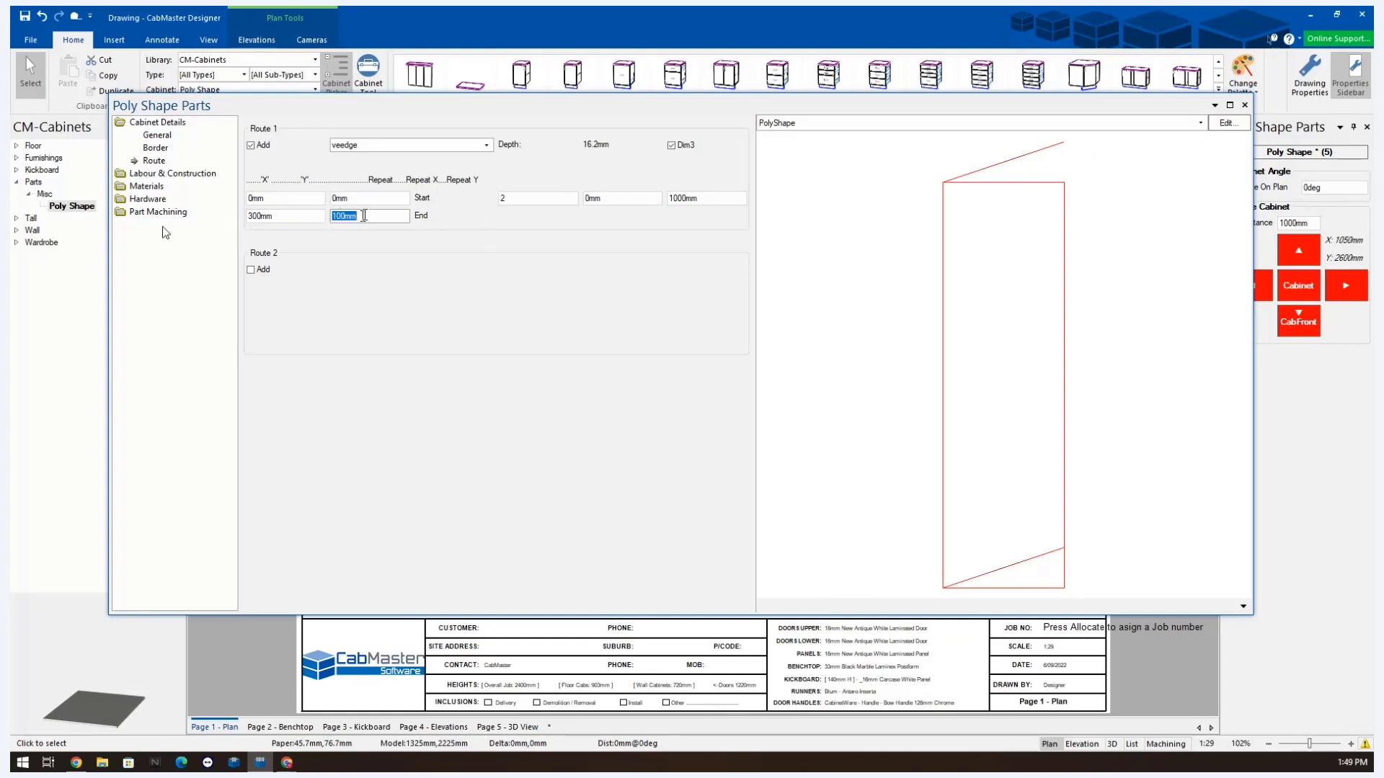
{"action": "type", "text": "0"}
{"action": "key", "text": "Tab"}
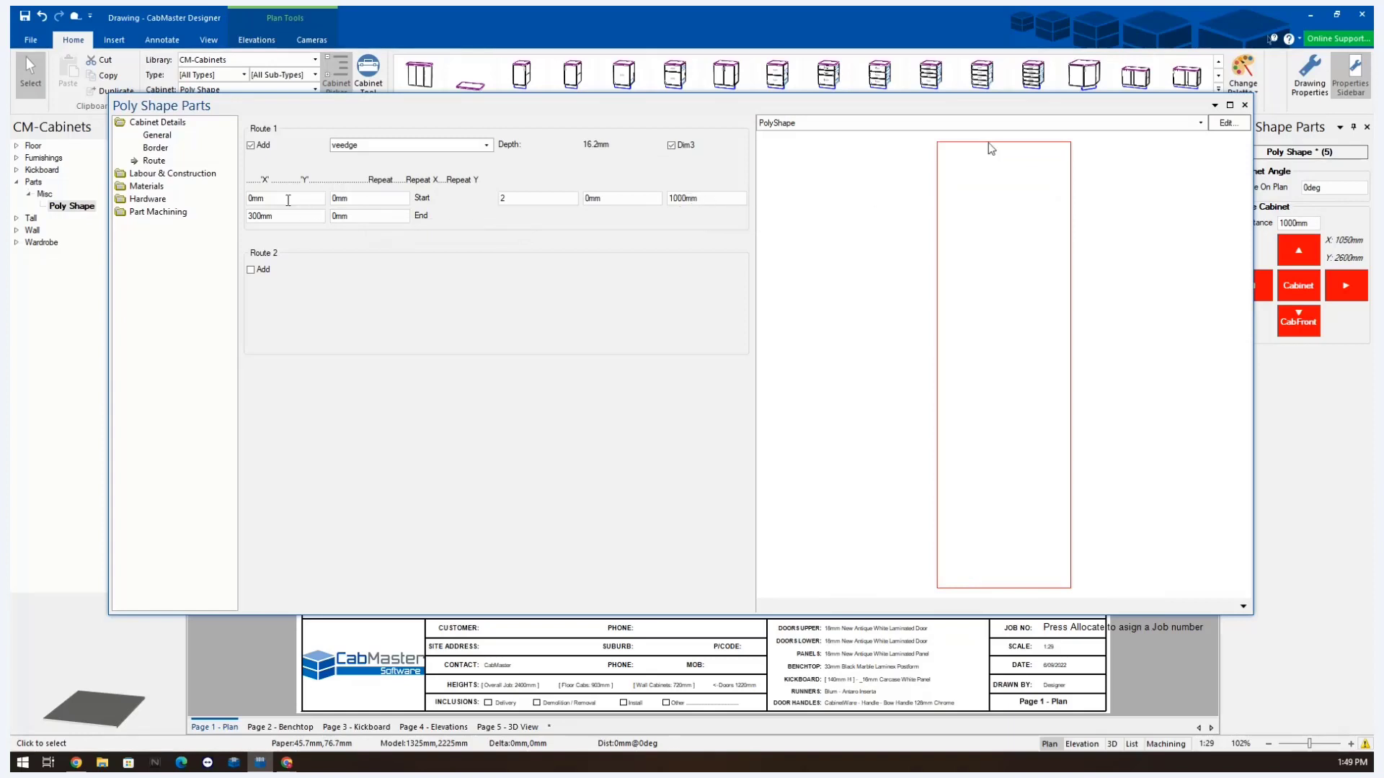
- Set both the start Y and end Y of Route 1 to 50 mm
{"action": "double_click", "coordinate": [369, 198]}
{"action": "type", "text": "50"}
{"action": "key", "text": "Tab"}
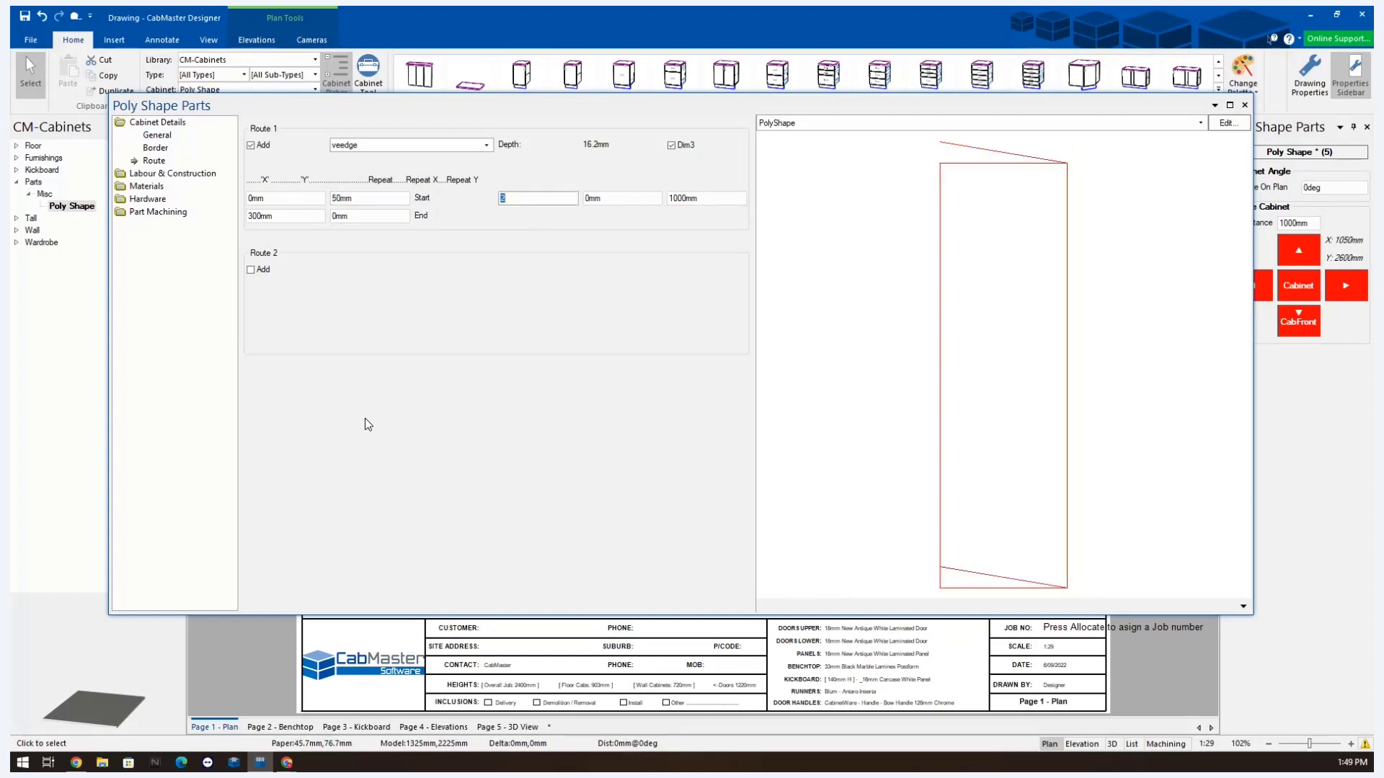
{"action": "double_click", "coordinate": [353, 216]}
{"action": "type", "text": "50"}
- Set Route 1's Repeat Y spacing to 900 mm
{"action": "double_click", "coordinate": [729, 202]}
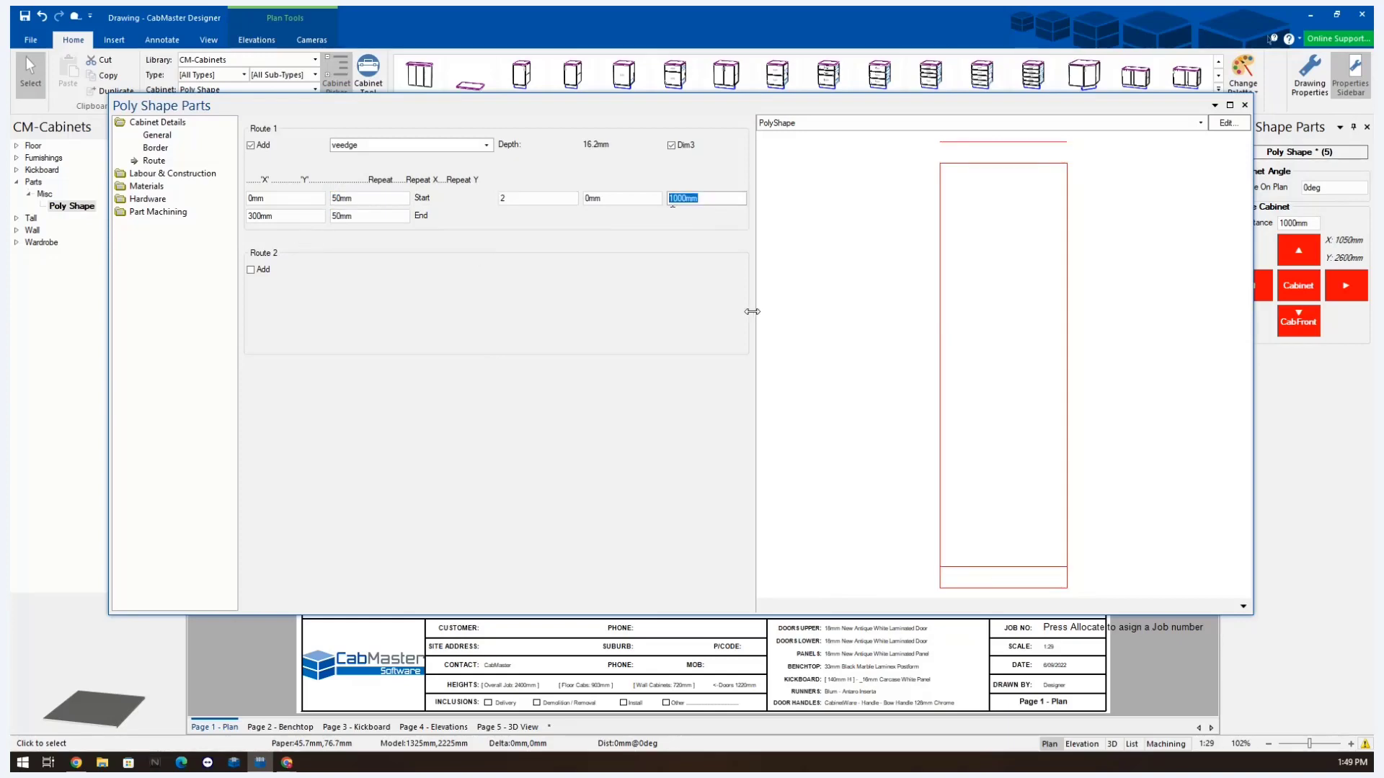
{"action": "type", "text": "900"}
{"action": "key", "text": "Tab"}
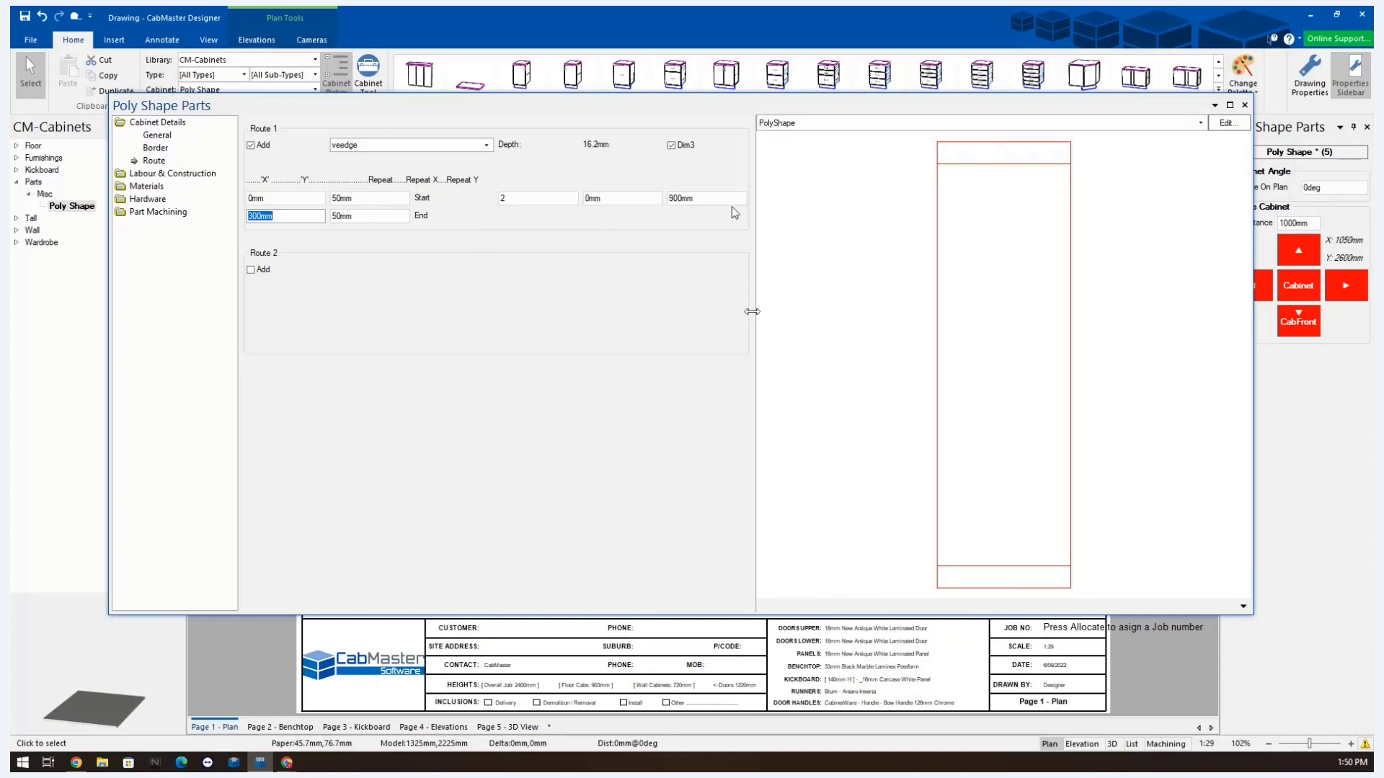
{"action": "left_click", "coordinate": [605, 200]}
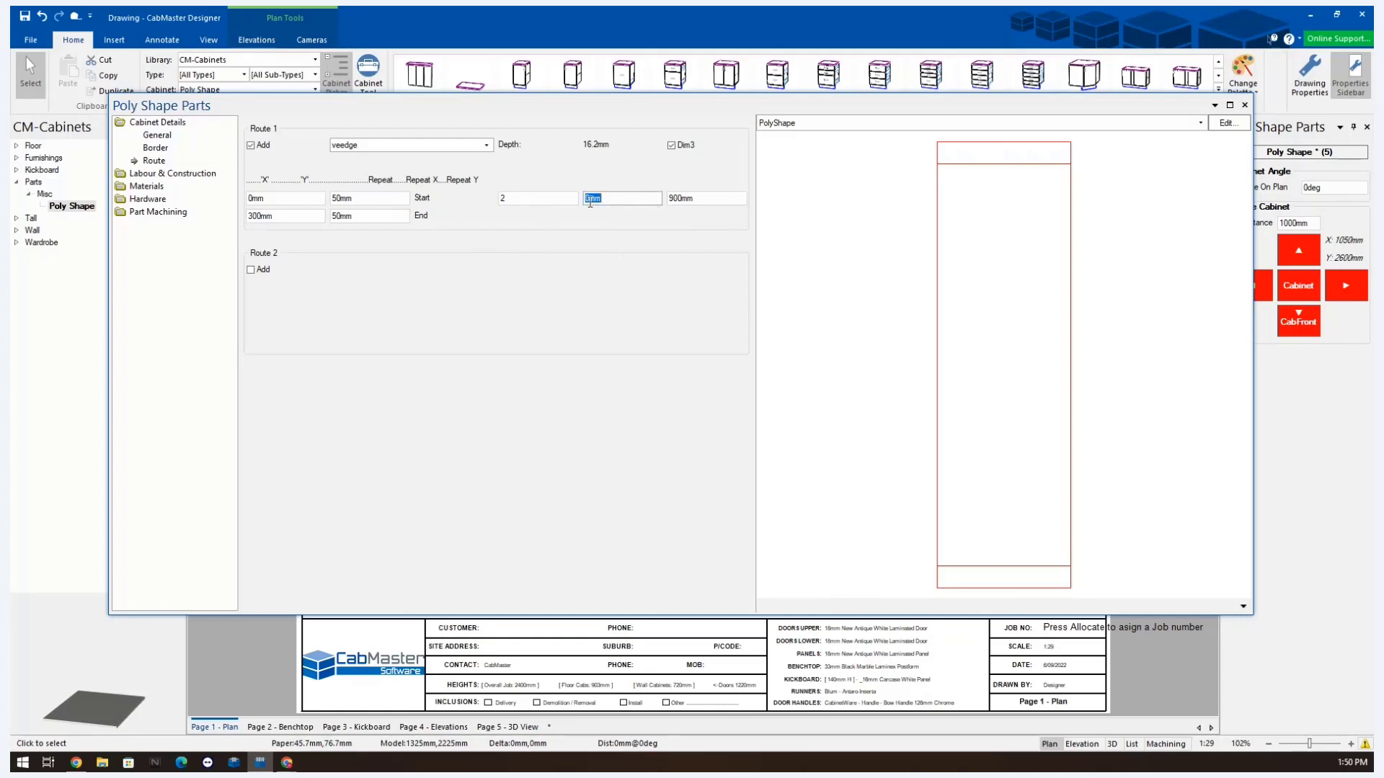